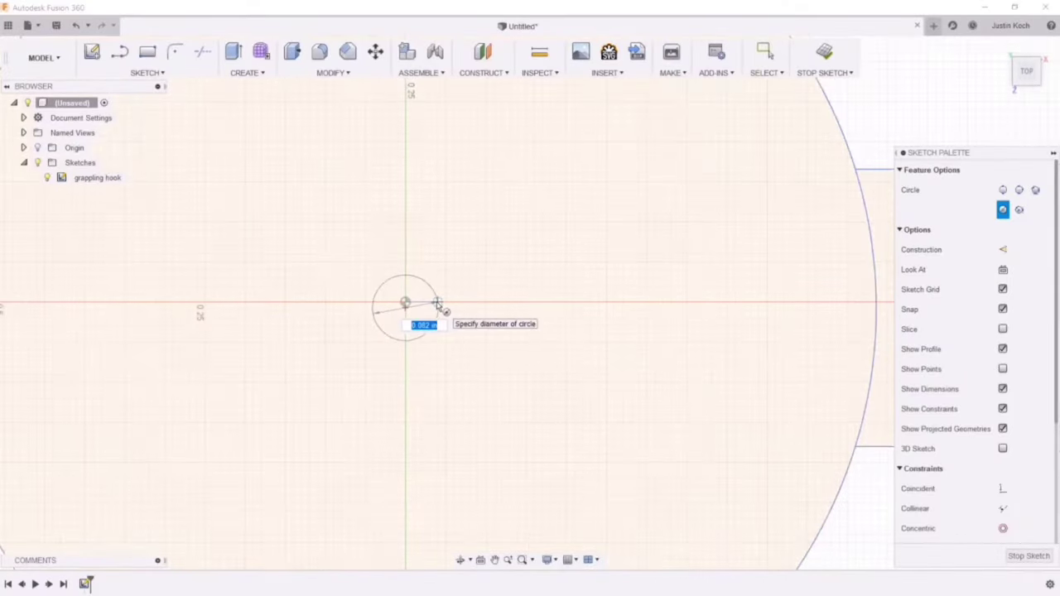
# - Sketch a circle centred on the origin inside the large hub circle of the grappling hook sketch
pyautogui.scroll(-5, 437, 303)
pyautogui.click(584, 253)
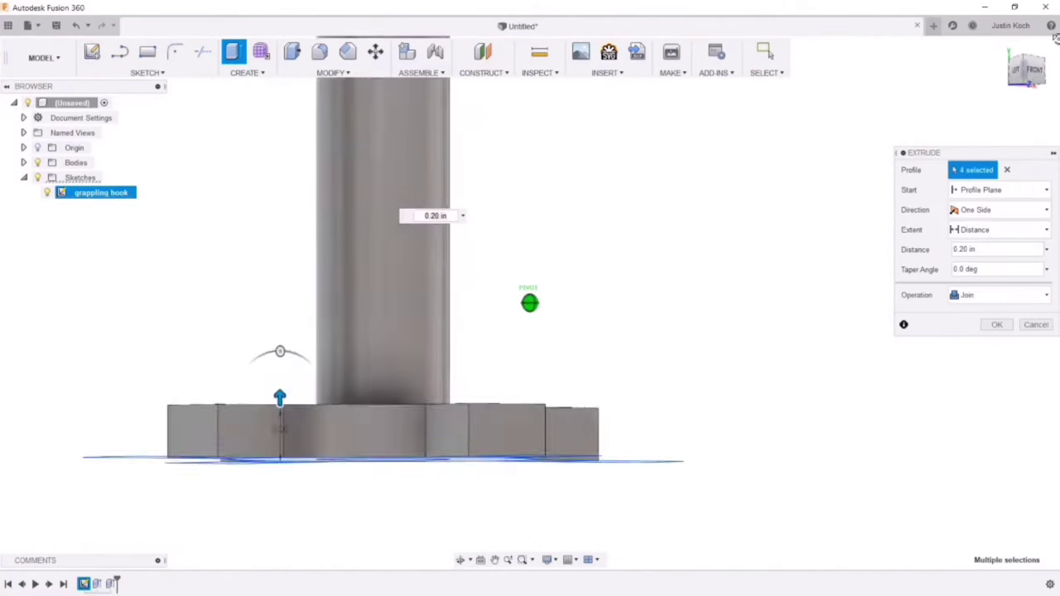
# - Chamfer the four selected edges of the hook arms using two distances of 0.30 in each
pyautogui.keyDown('shift'); pyautogui.moveTo(1055, 38); pyautogui.dragTo(1050, 78, button='middle'); pyautogui.keyUp('shift')
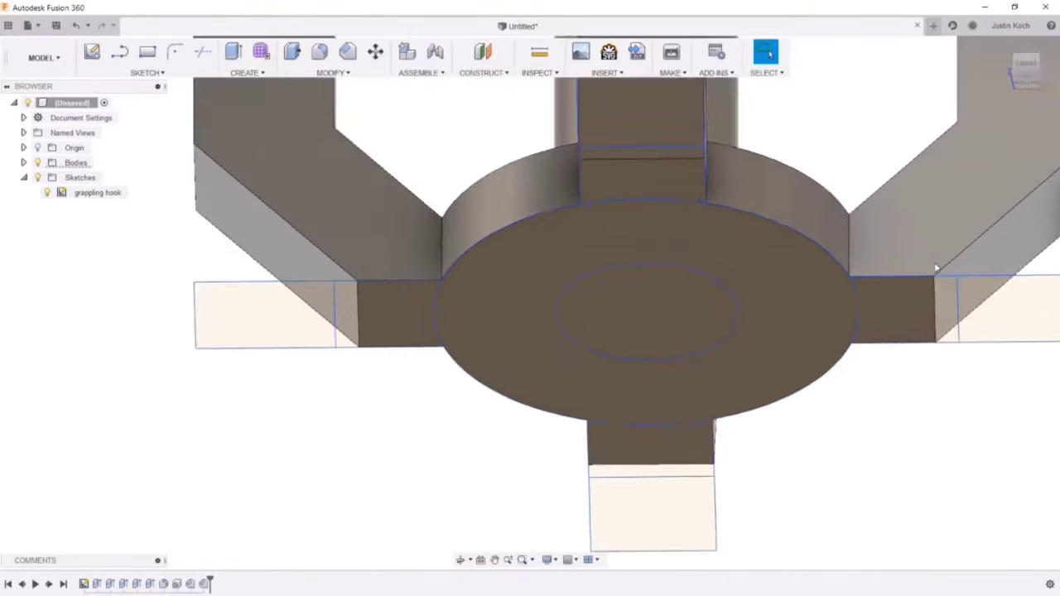
pyautogui.scroll(-4, 936, 268)
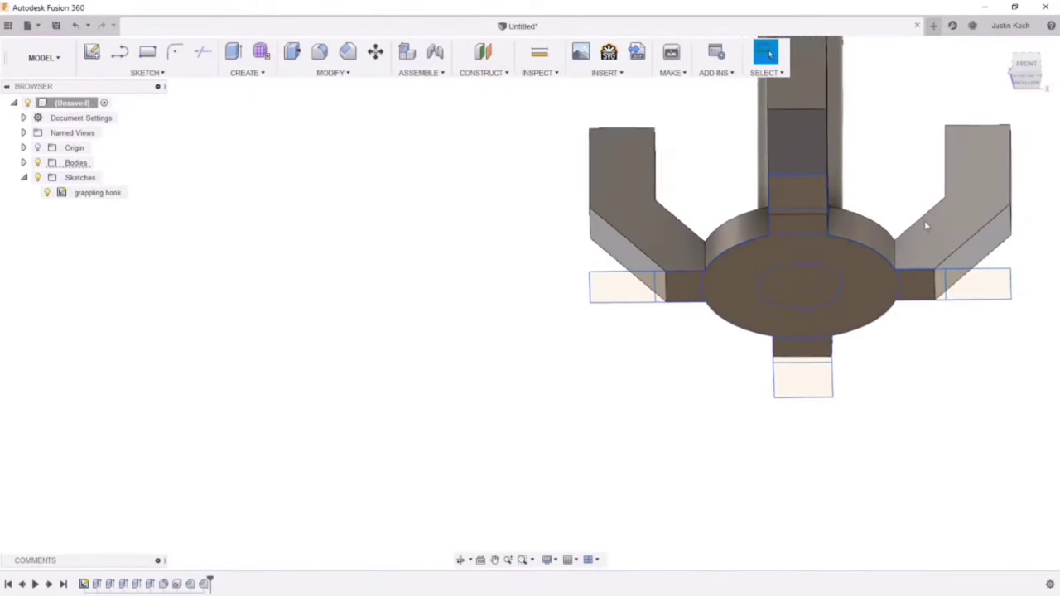
pyautogui.moveTo(924, 221); pyautogui.dragTo(765, 292, button='middle')
pyautogui.moveTo(1032, 83); pyautogui.dragTo(1030, 98)
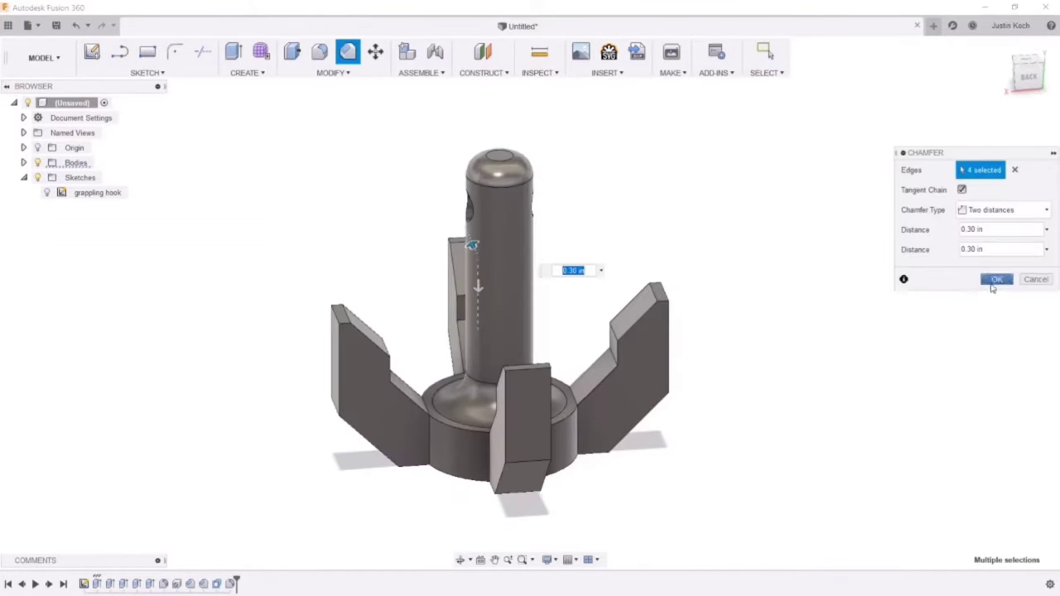
pyautogui.click(996, 279)
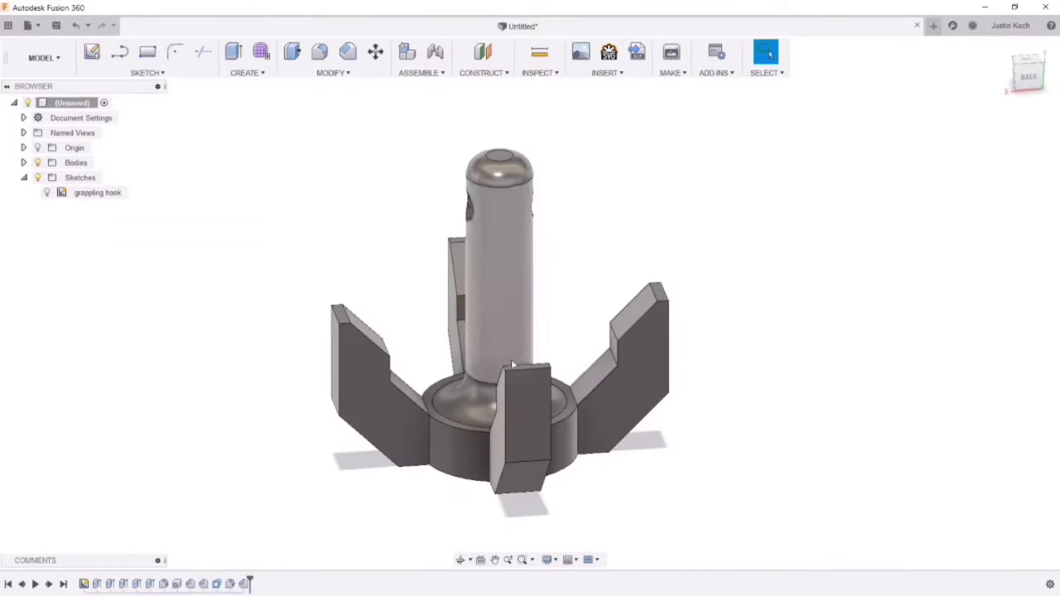
# - Fillet the 40 selected edges of the hook body with a constant radius of 0.025 in
pyautogui.click(1027, 77)
pyautogui.moveTo(1023, 76); pyautogui.dragTo(1015, 76)
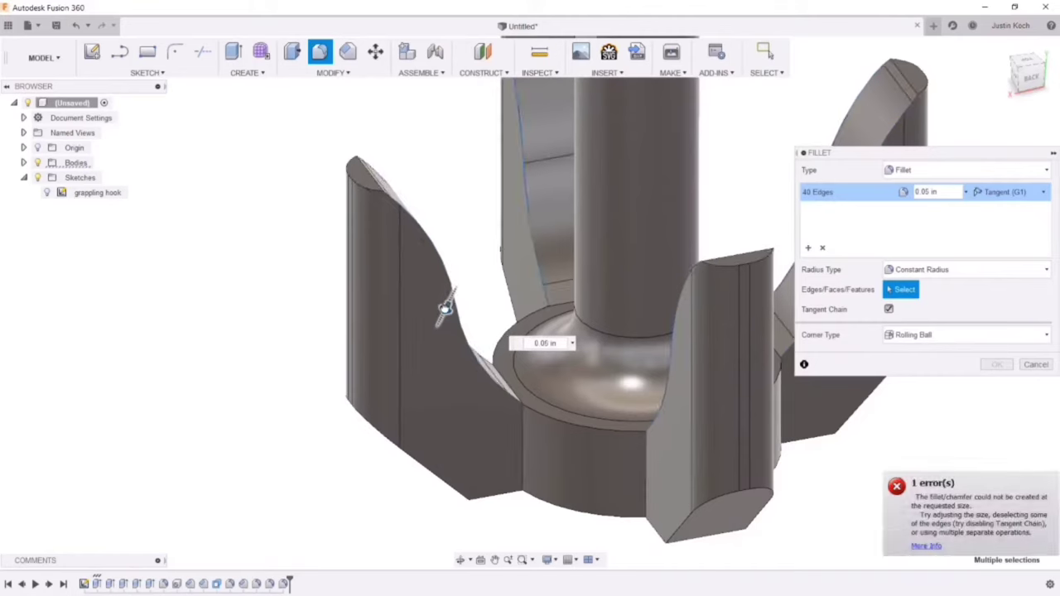
pyautogui.scroll(-3, 445, 303)
pyautogui.scroll(5, 445, 306)
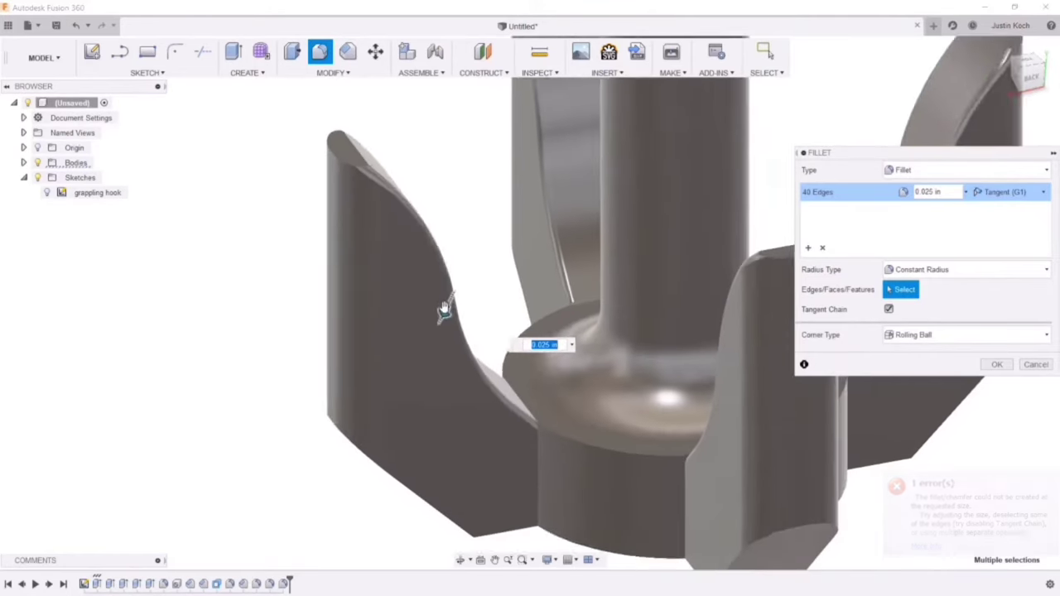
pyautogui.scroll(1, 445, 310)
pyautogui.moveTo(445, 310); pyautogui.dragTo(446, 311)
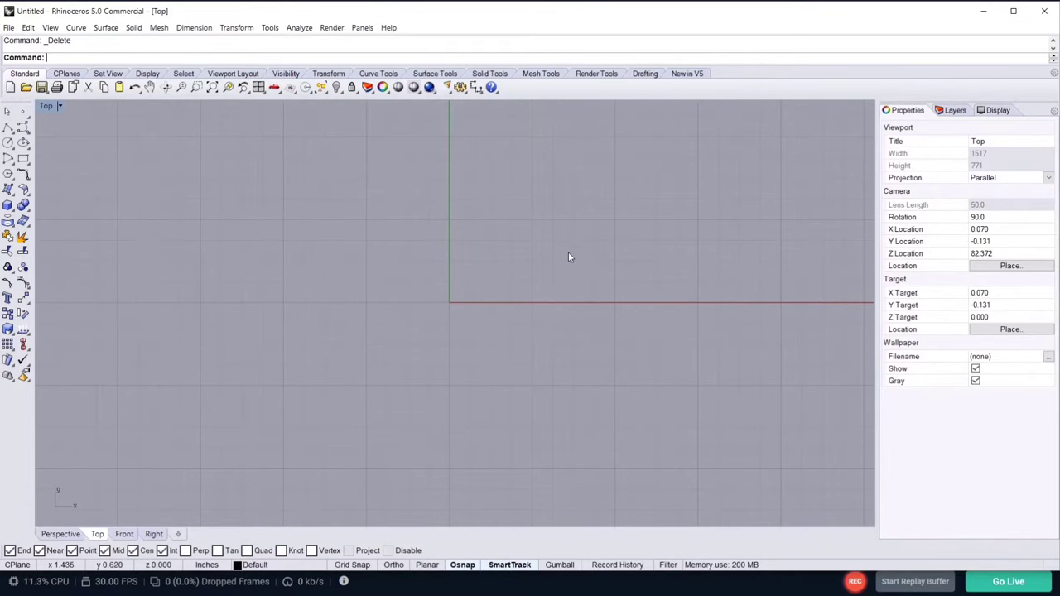
pyautogui.moveTo(568, 257); pyautogui.dragTo(599, 296, button='right')
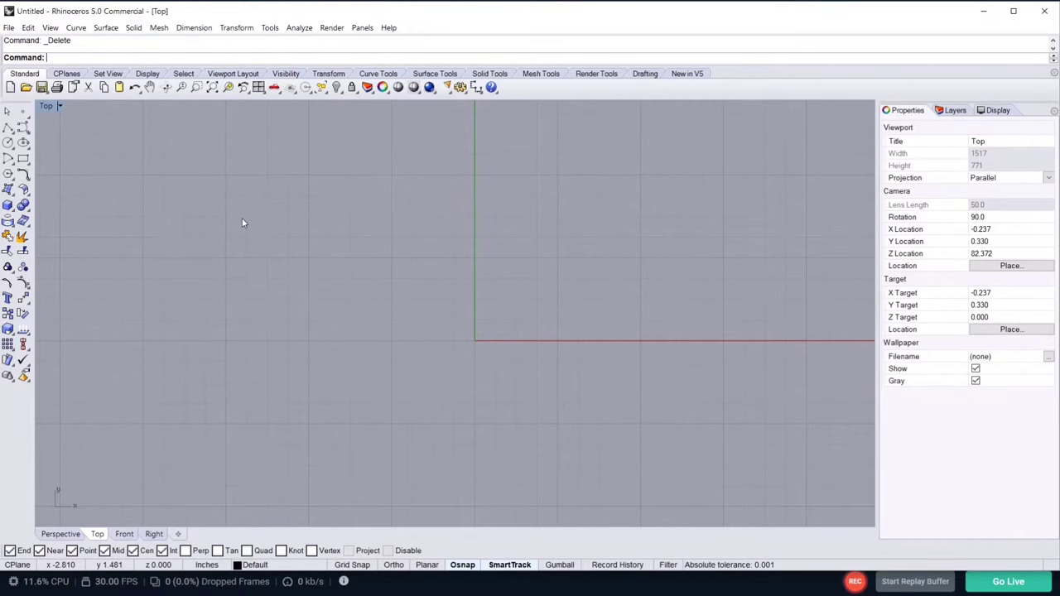
pyautogui.moveTo(643, 295); pyautogui.dragTo(570, 281, button='right')
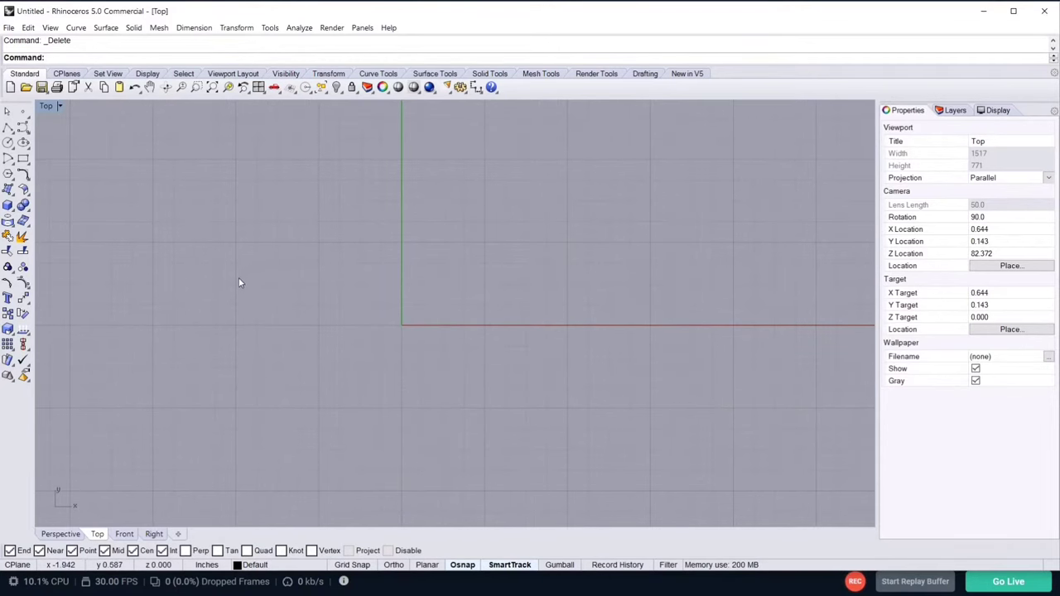
pyautogui.moveTo(413, 321); pyautogui.dragTo(502, 315, button='right')
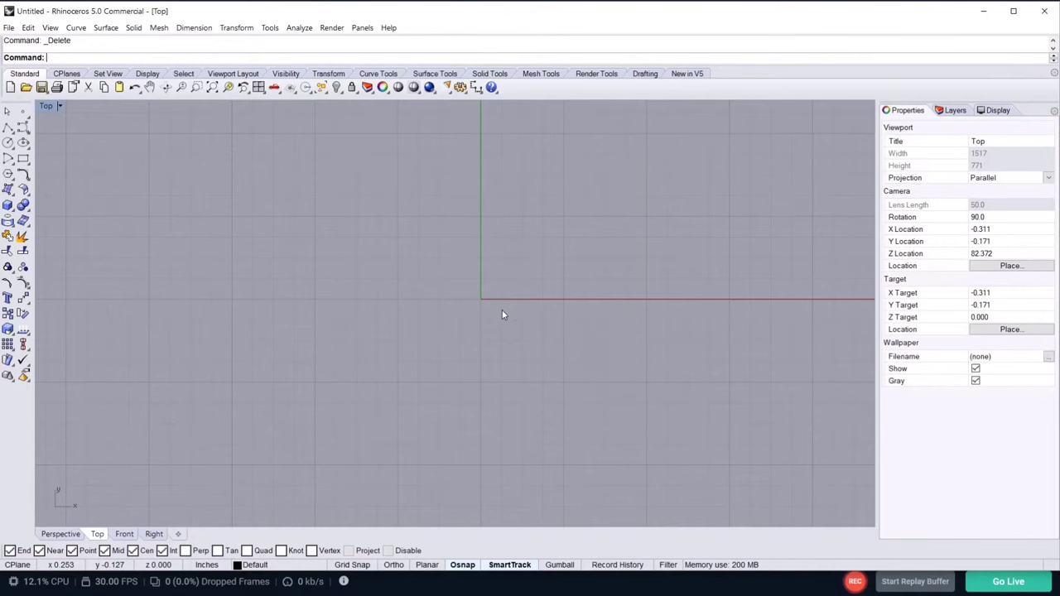
pyautogui.moveTo(502, 315); pyautogui.dragTo(427, 293, button='right')
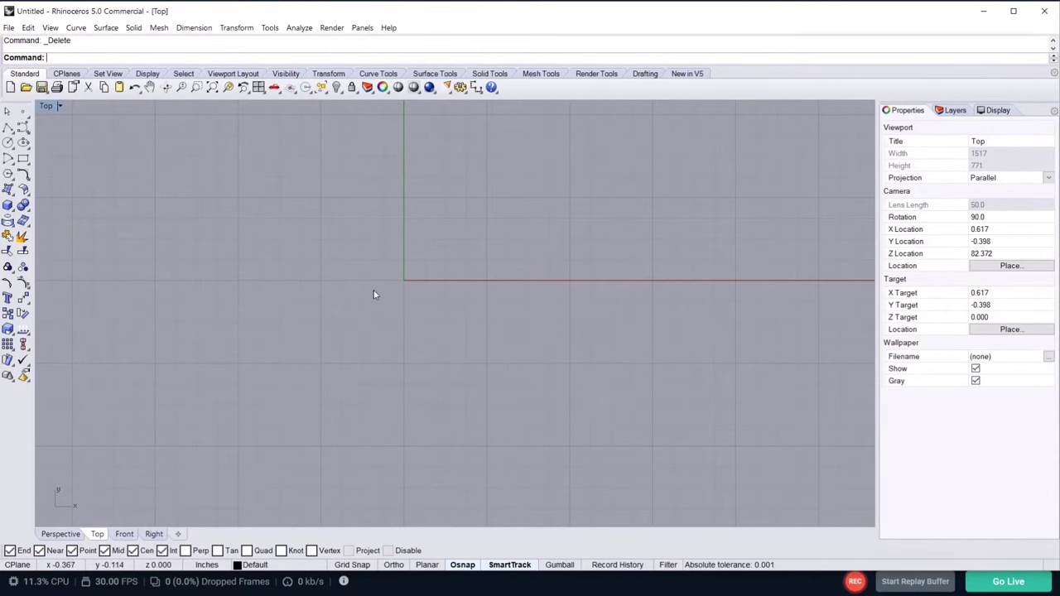
pyautogui.moveTo(345, 282); pyautogui.dragTo(367, 315, button='right')
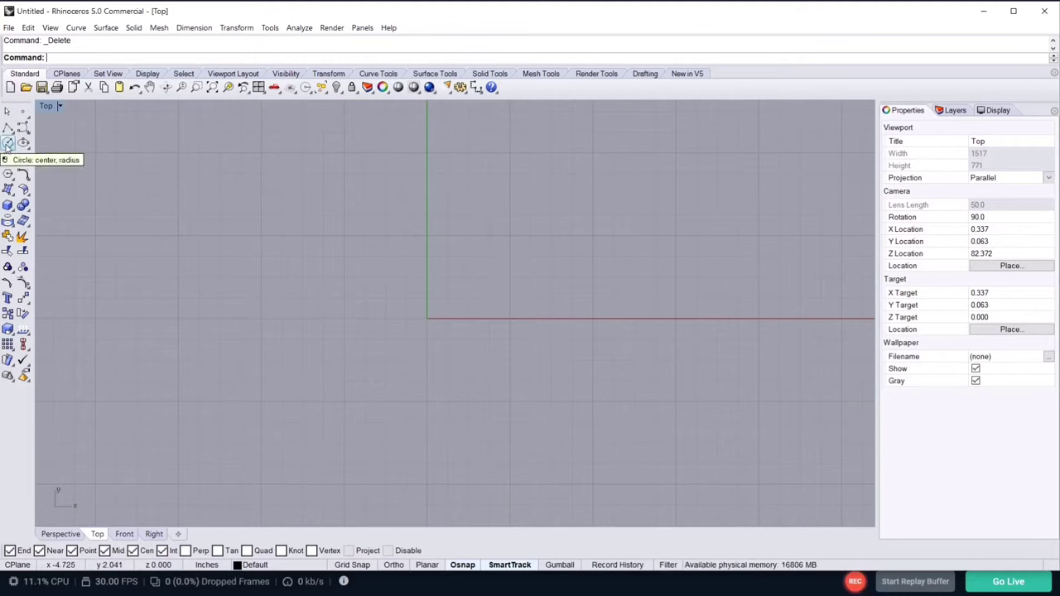
# - Draw a circle about 0.62 in in diameter centred on the origin
pyautogui.click(8, 143)
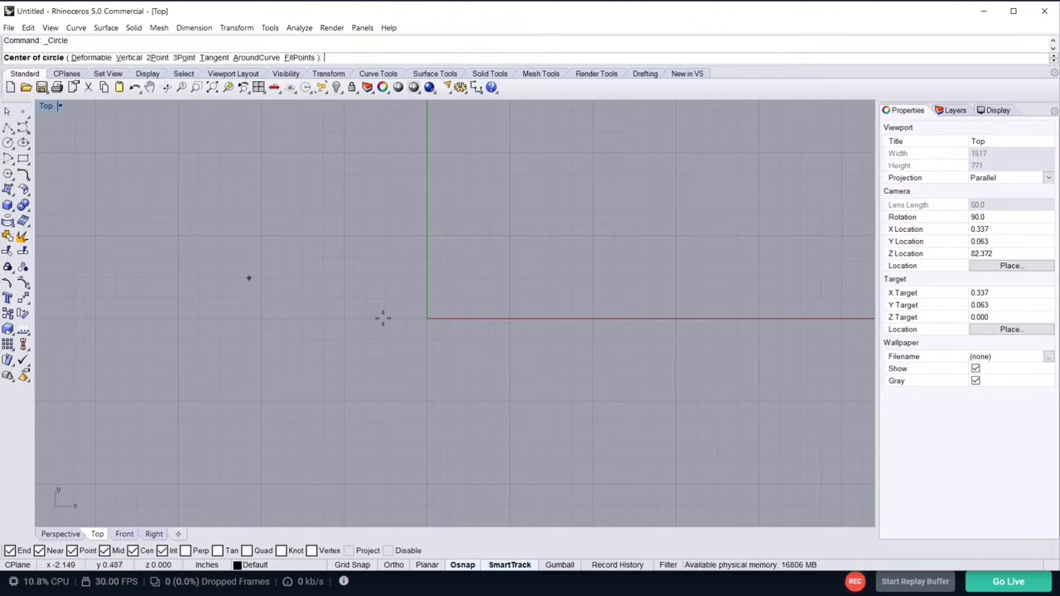
pyautogui.click(426, 319)
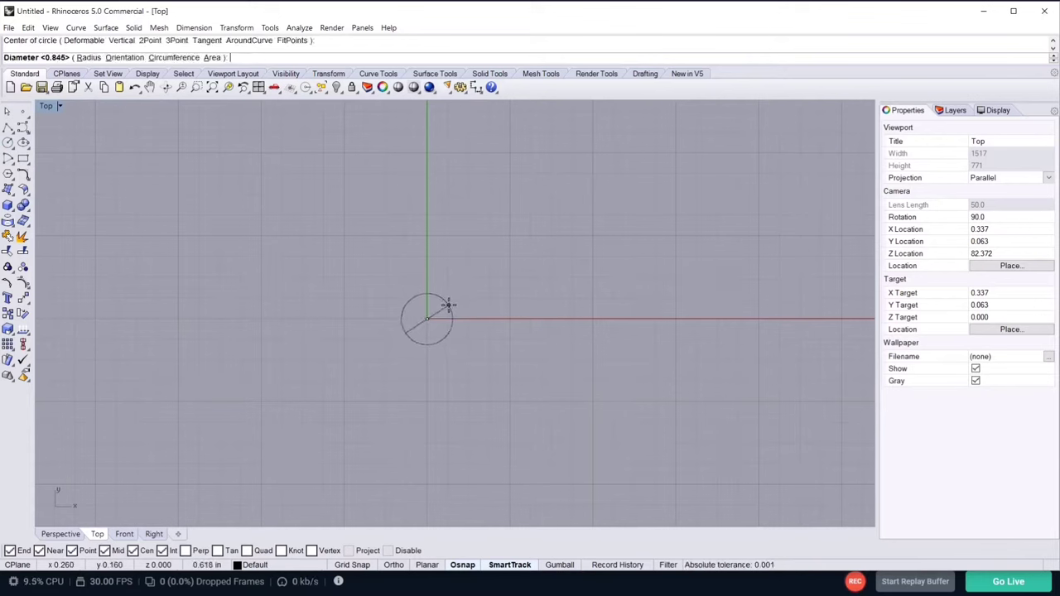
pyautogui.click(448, 305)
pyautogui.moveTo(504, 279); pyautogui.dragTo(555, 222, button='right')
pyautogui.moveTo(285, 266); pyautogui.dragTo(235, 277, button='right')
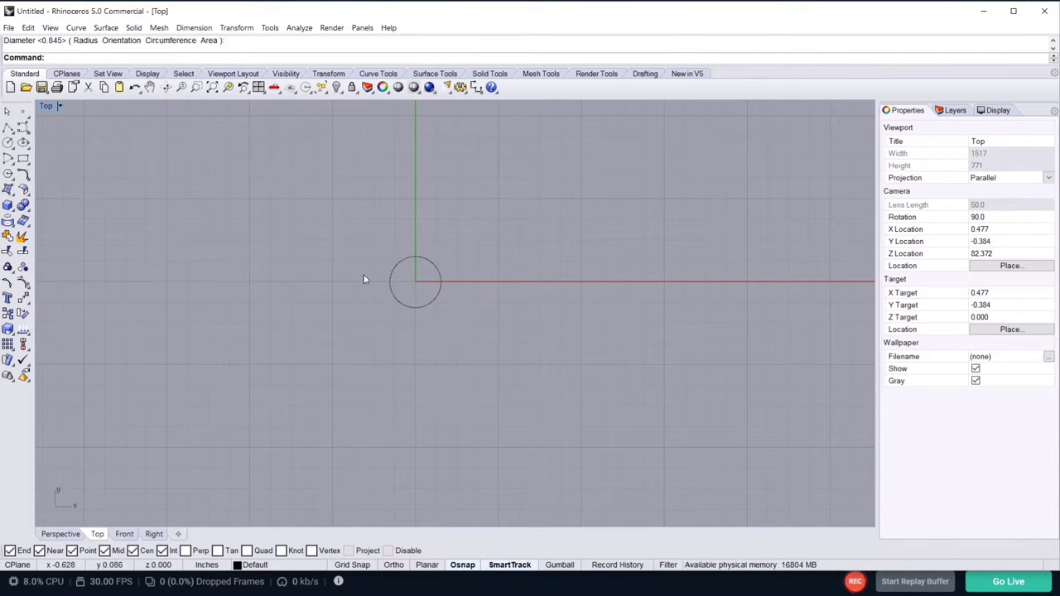
# - Draw a second, larger circle around the first one, snapping its centre to the small circle's centre
pyautogui.click(396, 300)
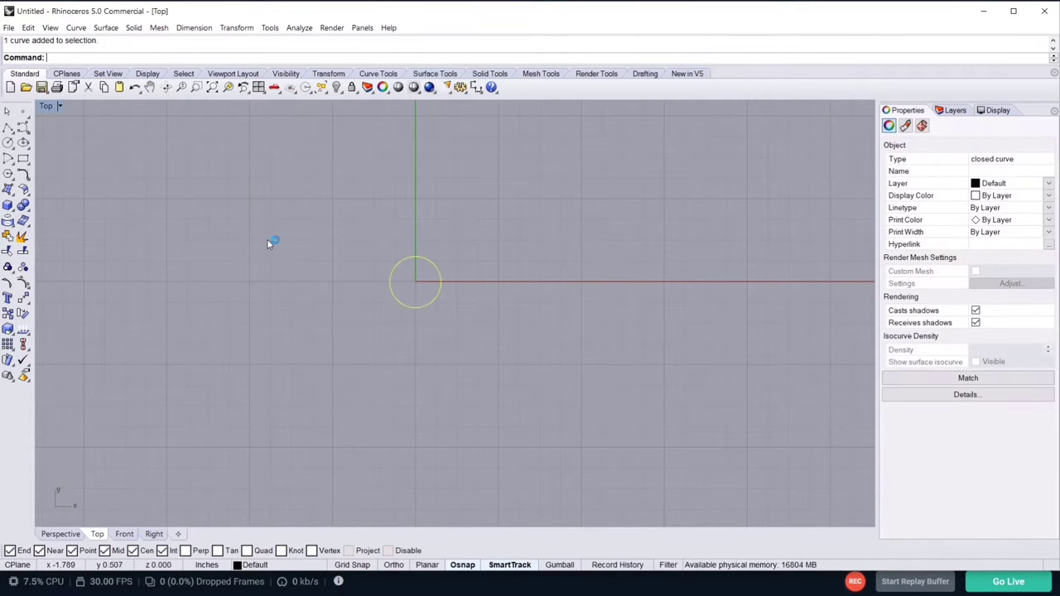
pyautogui.click(8, 143)
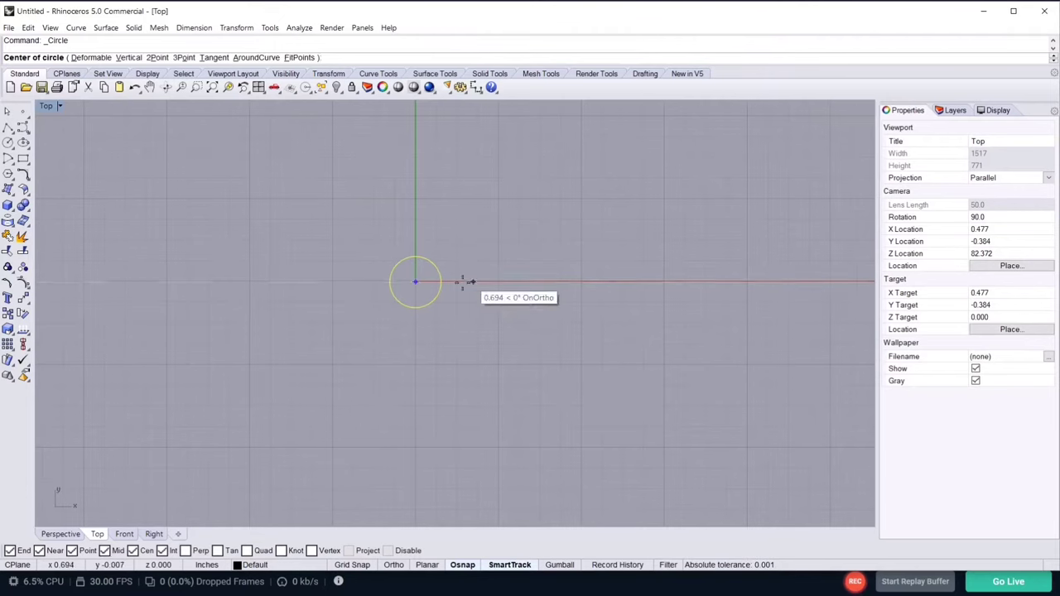
pyautogui.scroll(2, 456, 277)
pyautogui.scroll(3, 403, 252)
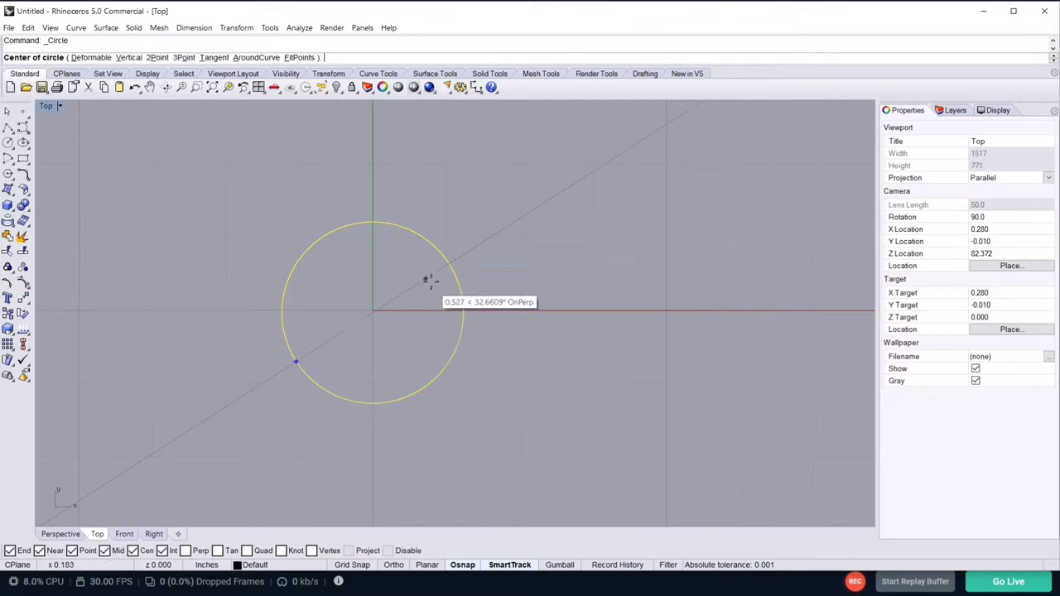
pyautogui.scroll(-3, 419, 247)
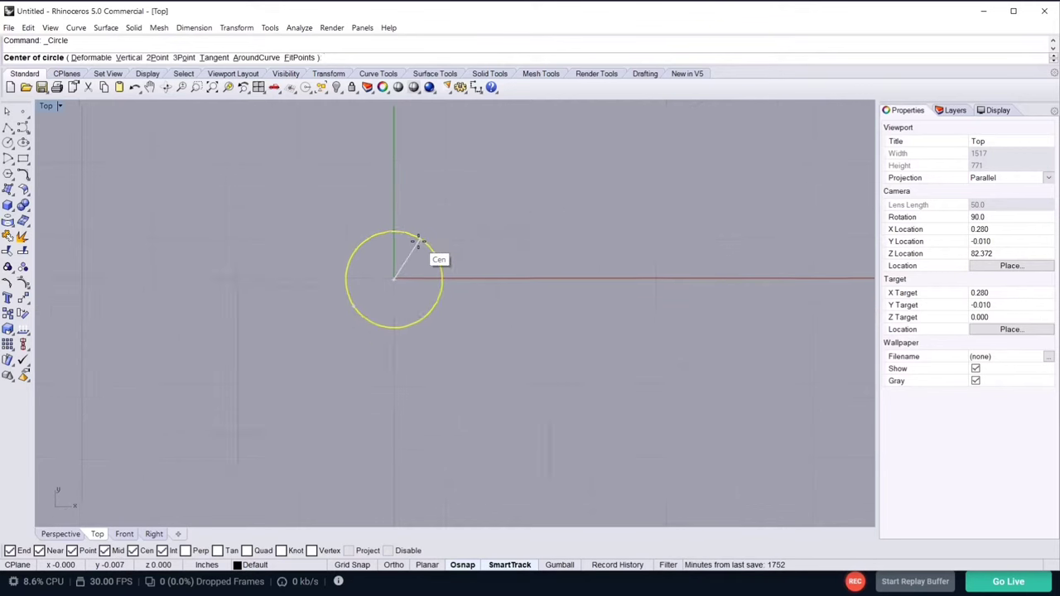
pyautogui.click(419, 240)
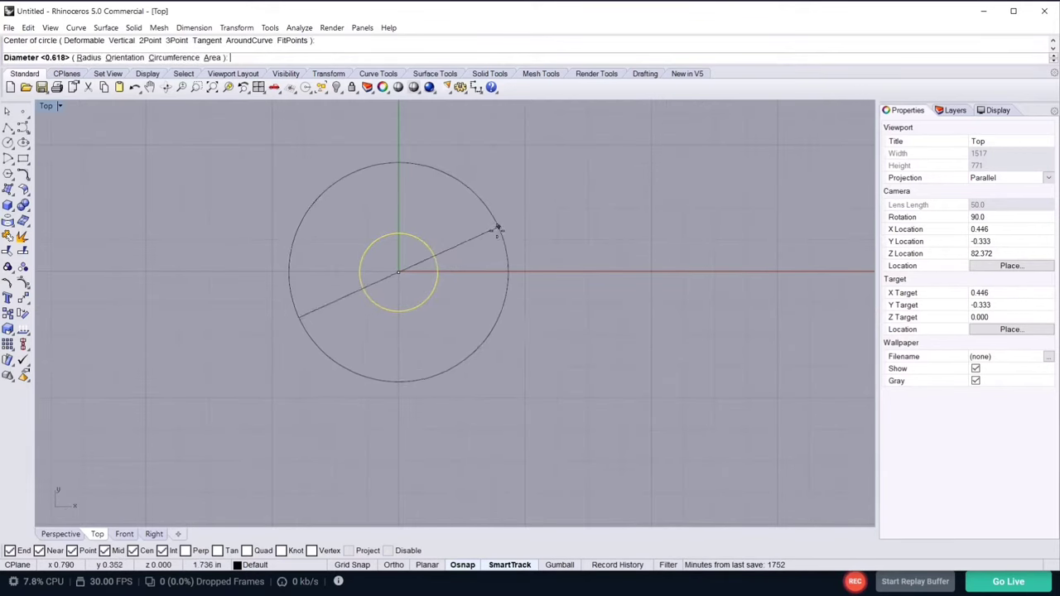
pyautogui.scroll(-1, 493, 236)
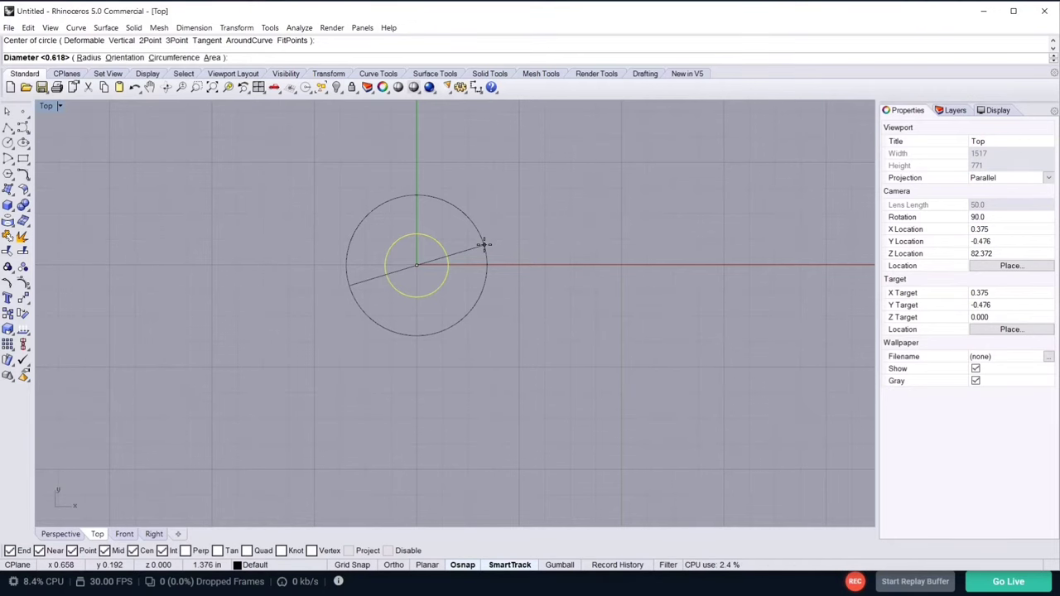
pyautogui.click(476, 250)
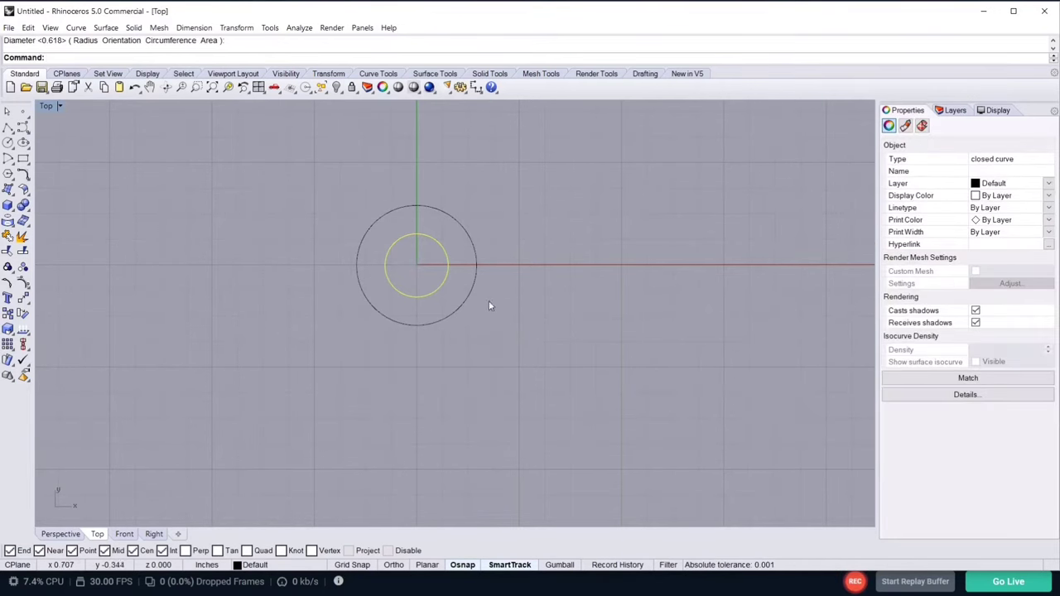
# - Draw a narrow upright rectangle from inside the small circle, extending along the Y axis beyond the outer circle
pyautogui.moveTo(339, 290); pyautogui.dragTo(428, 332, button='right')
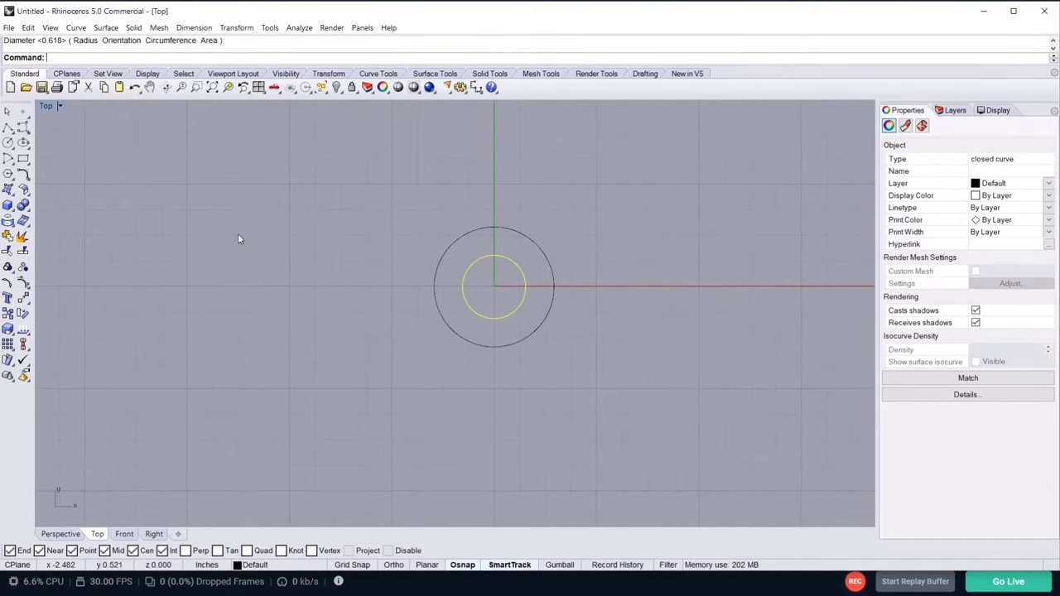
pyautogui.moveTo(331, 254); pyautogui.dragTo(222, 265, button='right')
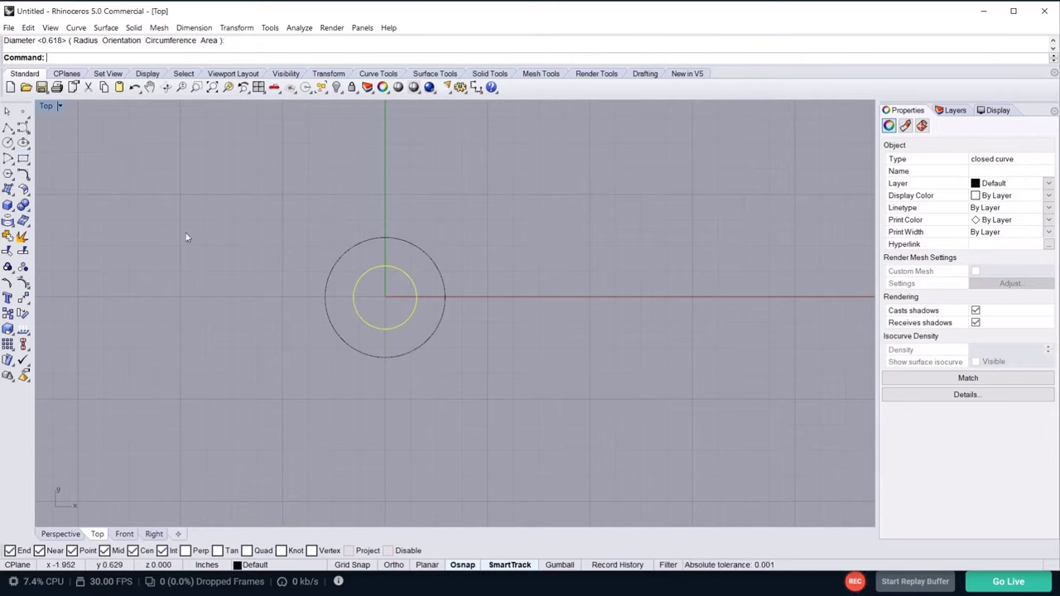
pyautogui.click(24, 159)
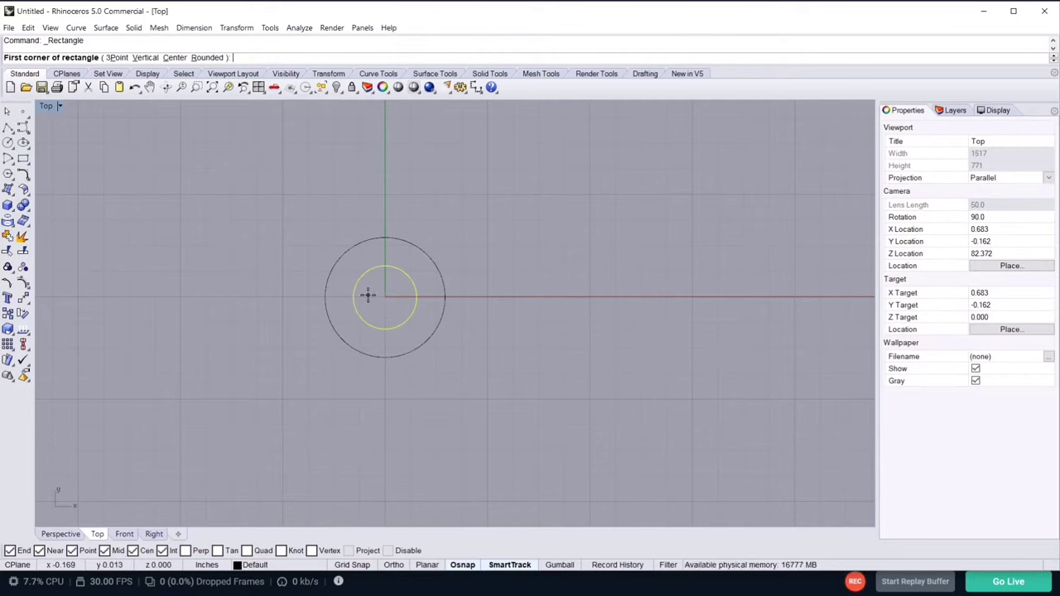
pyautogui.click(367, 295)
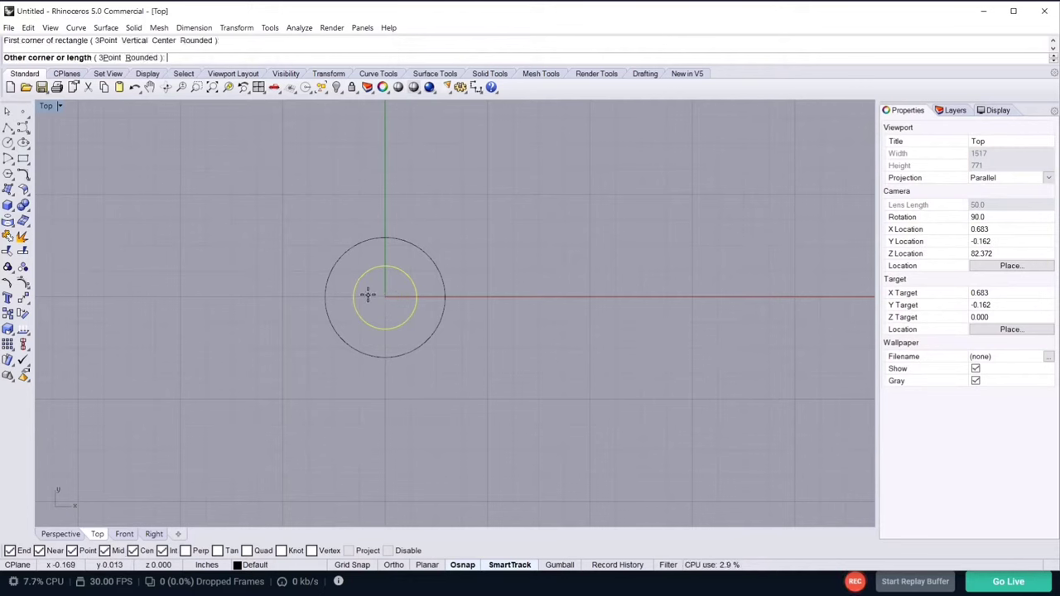
pyautogui.click(404, 167)
pyautogui.press('Escape')
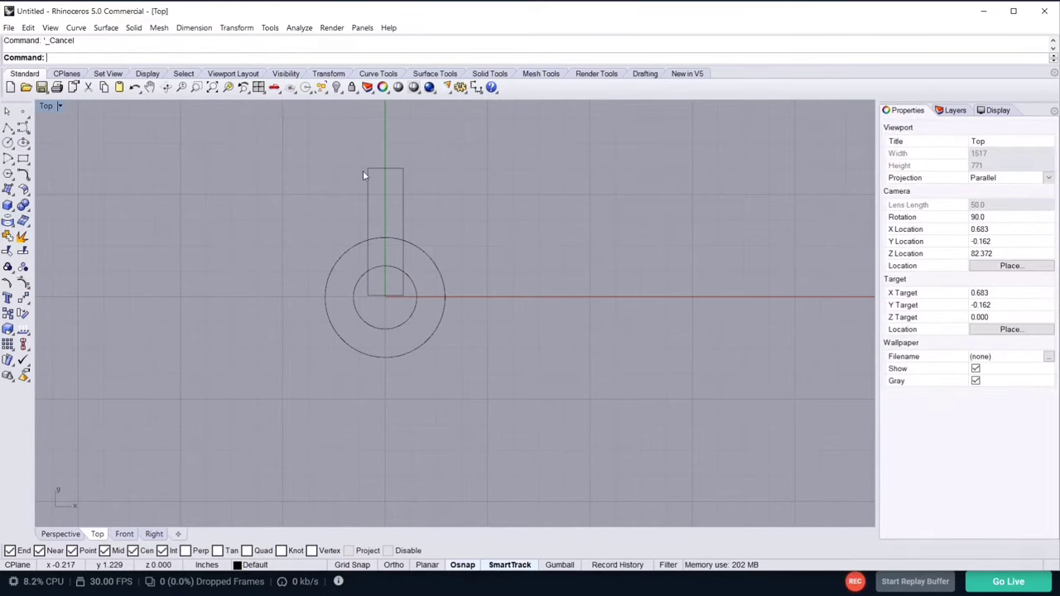
# - Move the rectangle off the circles to their right side so that it straddles the X axis
pyautogui.moveTo(405, 208); pyautogui.dragTo(494, 177)
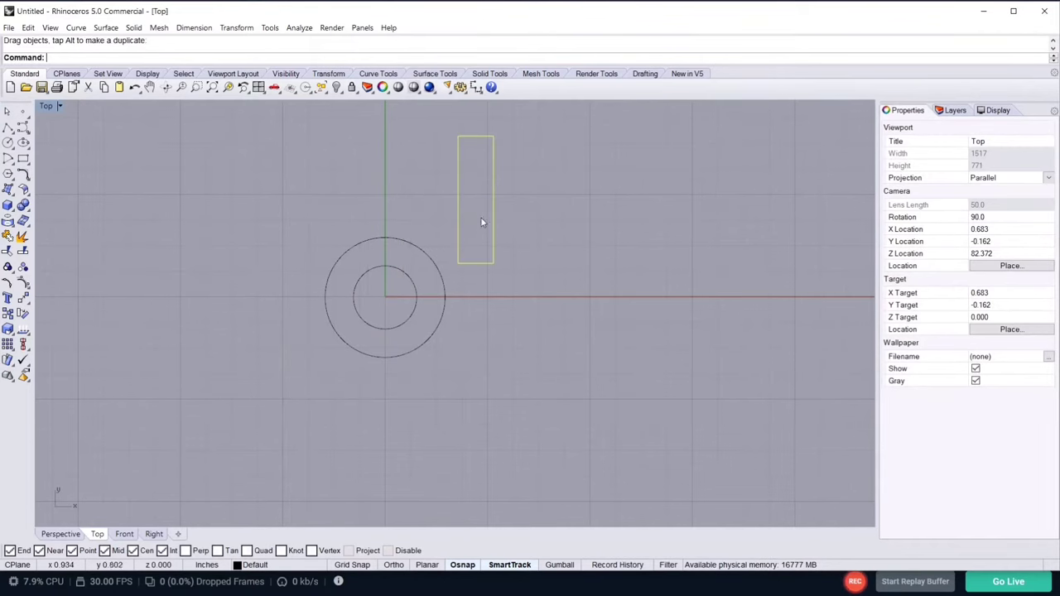
pyautogui.scroll(4, 470, 250)
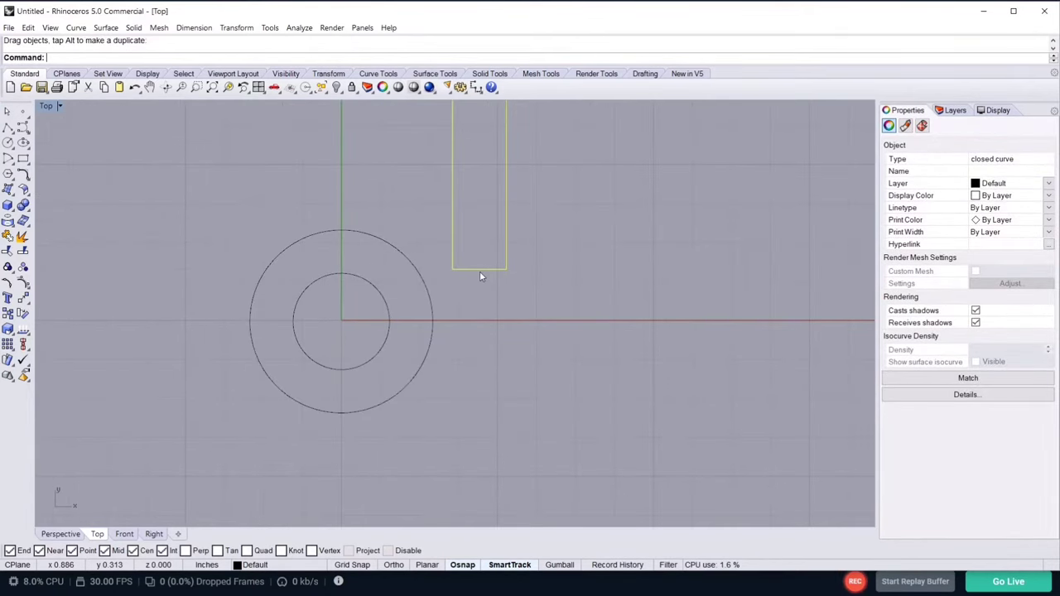
pyautogui.moveTo(479, 275); pyautogui.dragTo(546, 405)
pyautogui.click(549, 347)
pyautogui.click(548, 344)
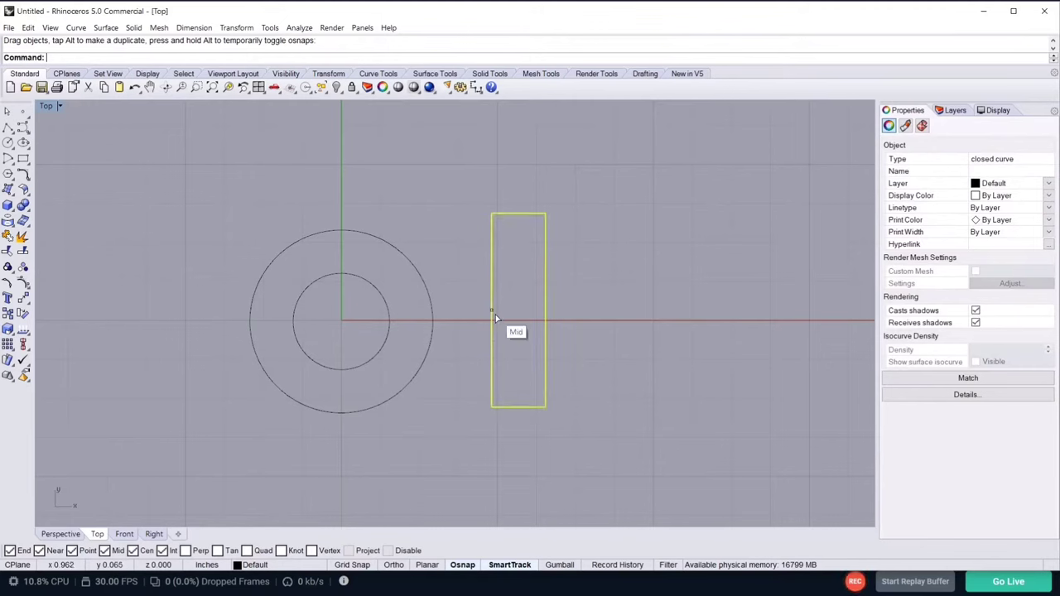
# - Reposition the rectangle slightly closer to the outer circle, roughly centred on the X axis
pyautogui.moveTo(495, 318); pyautogui.dragTo(532, 206)
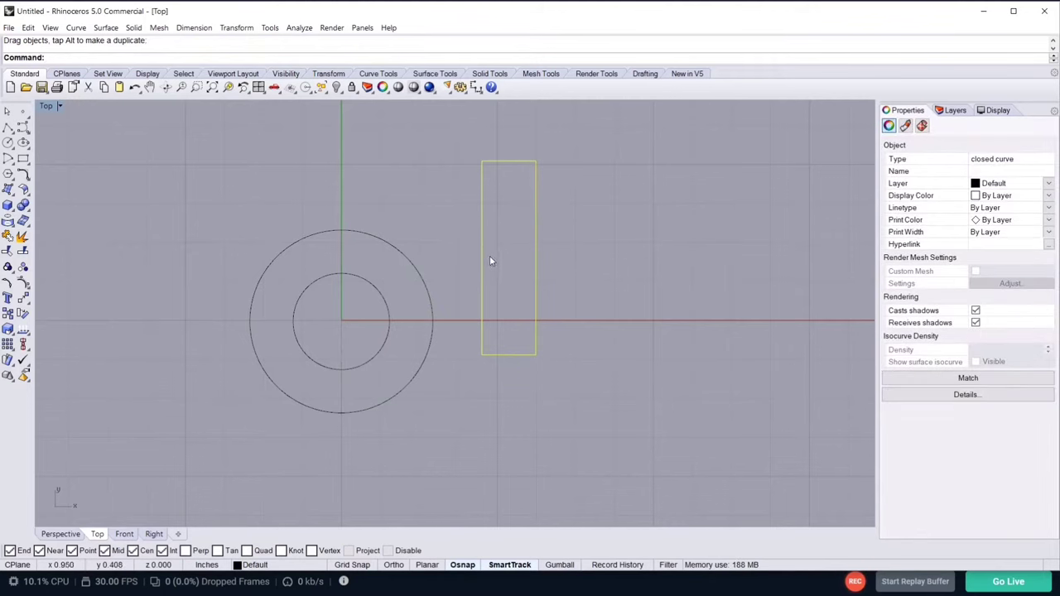
pyautogui.moveTo(485, 251); pyautogui.dragTo(467, 316)
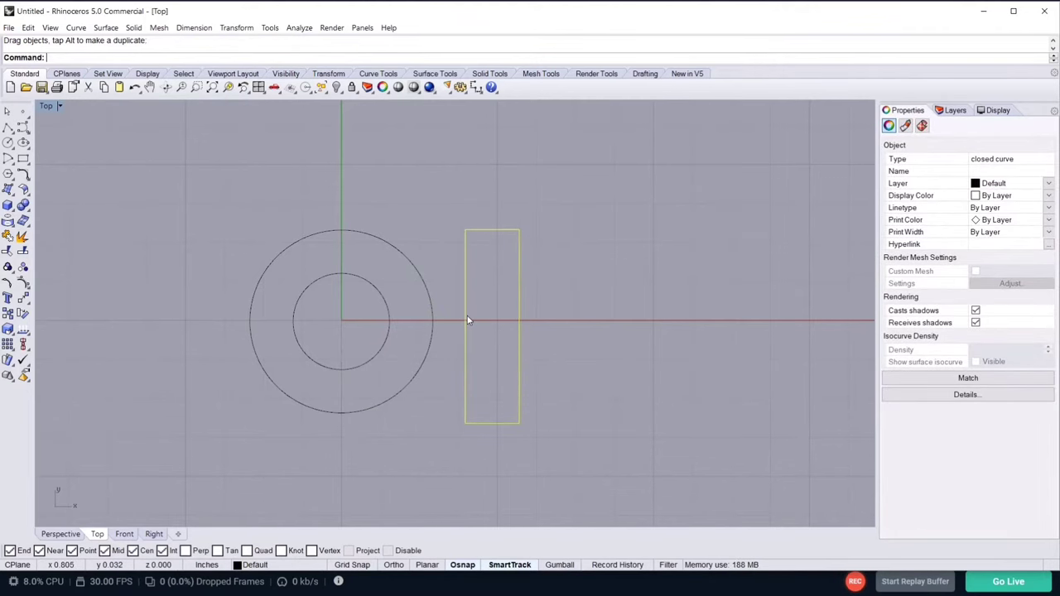
pyautogui.press('Right')
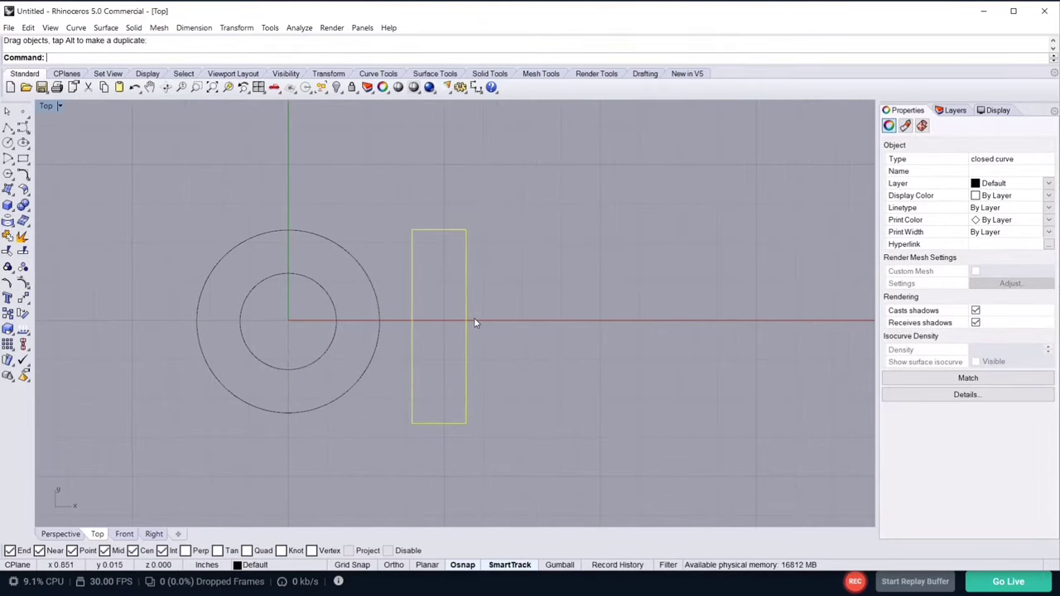
pyautogui.moveTo(372, 350); pyautogui.dragTo(515, 319, button='right')
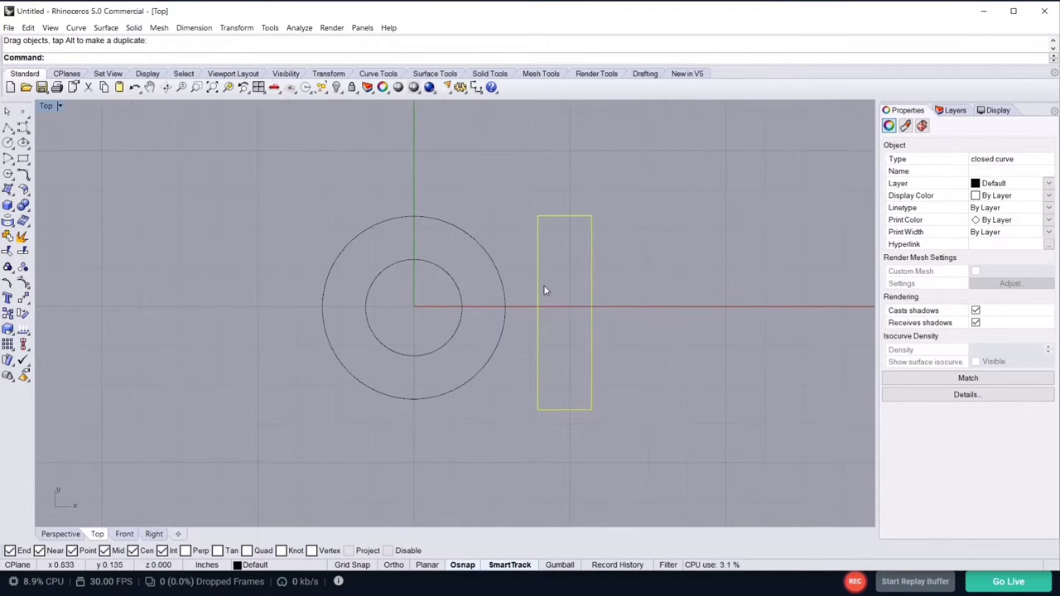
# - Move the rectangle so it is centred on the Y axis, with its bottom edge's midpoint at the circles' common centre
pyautogui.moveTo(534, 291); pyautogui.dragTo(387, 191)
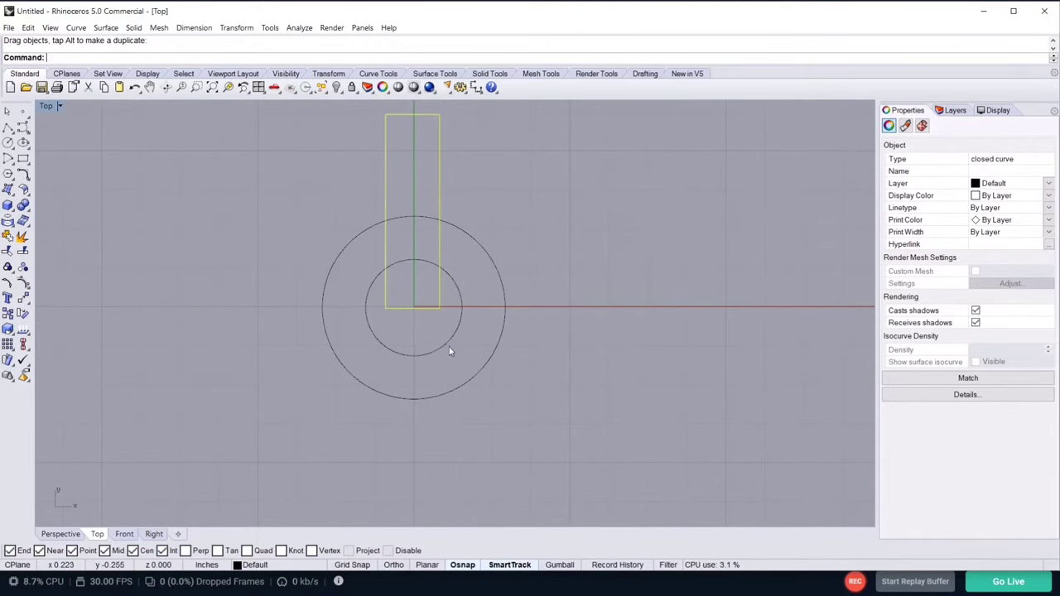
pyautogui.moveTo(415, 309); pyautogui.dragTo(437, 279)
pyautogui.press('Escape')
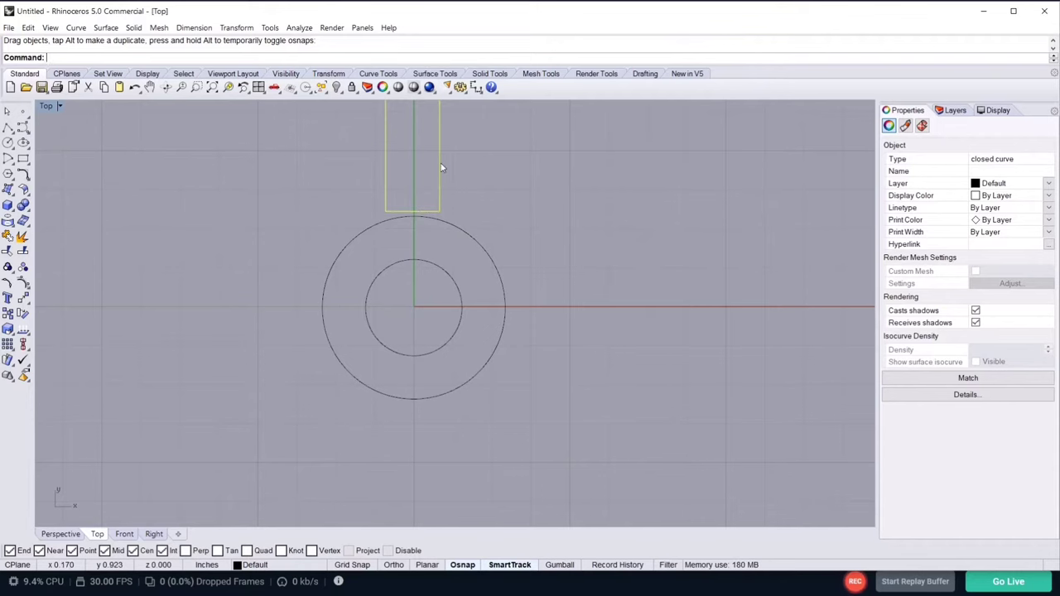
pyautogui.keyDown('shift'); pyautogui.moveTo(441, 163); pyautogui.dragTo(440, 254); pyautogui.keyUp('shift')
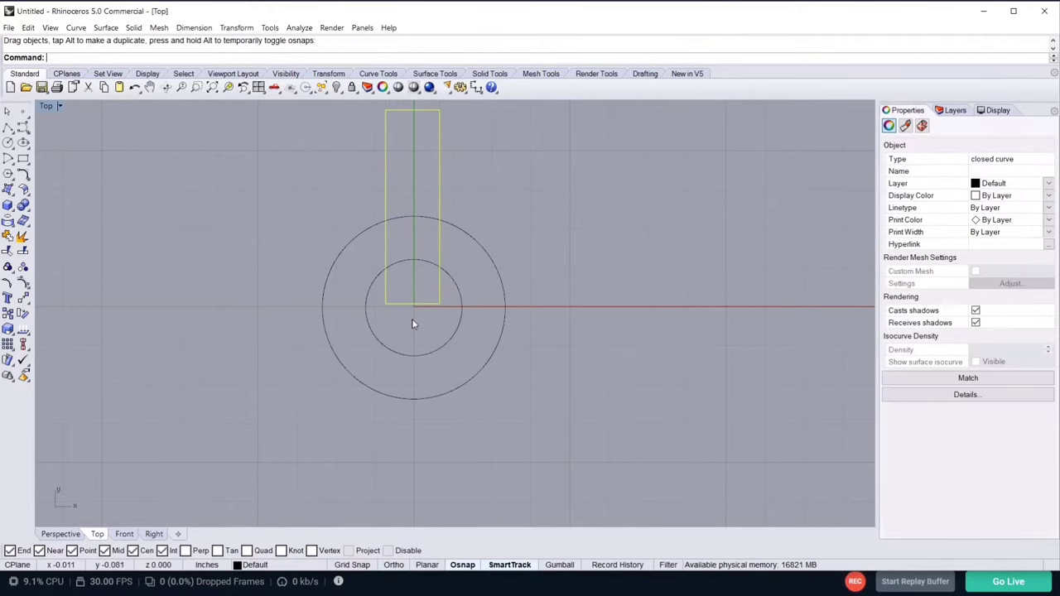
pyautogui.scroll(3, 414, 324)
pyautogui.moveTo(414, 301); pyautogui.dragTo(464, 268)
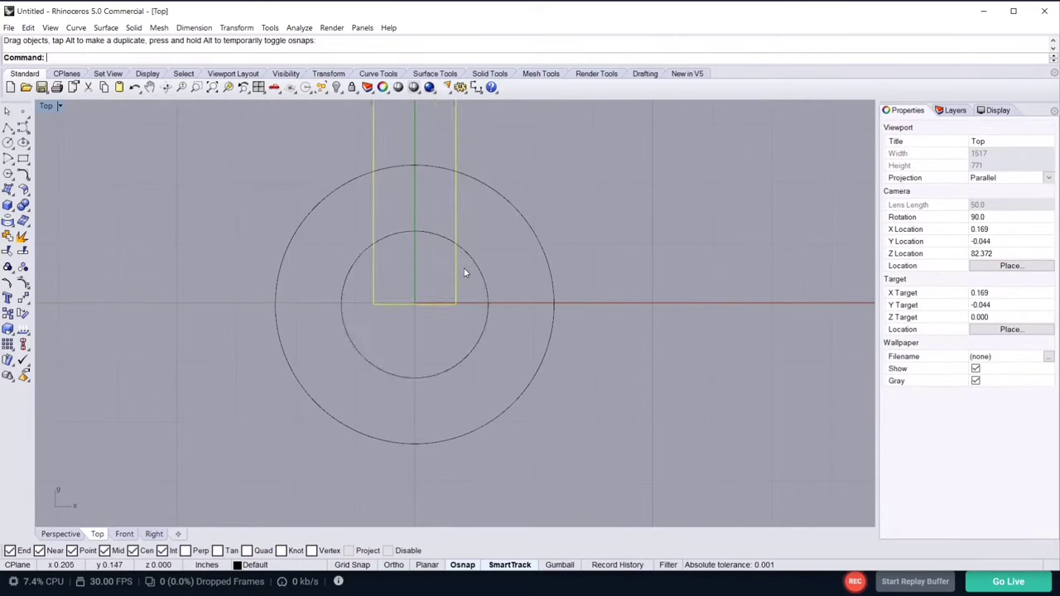
pyautogui.scroll(-5, 448, 286)
pyautogui.scroll(2, 448, 284)
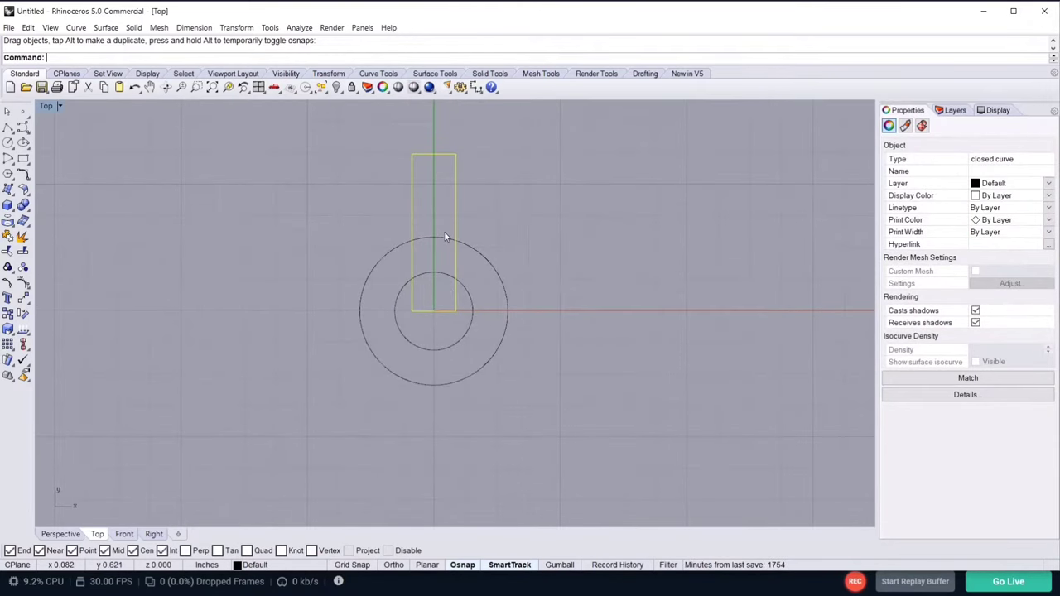
pyautogui.scroll(1, 443, 231)
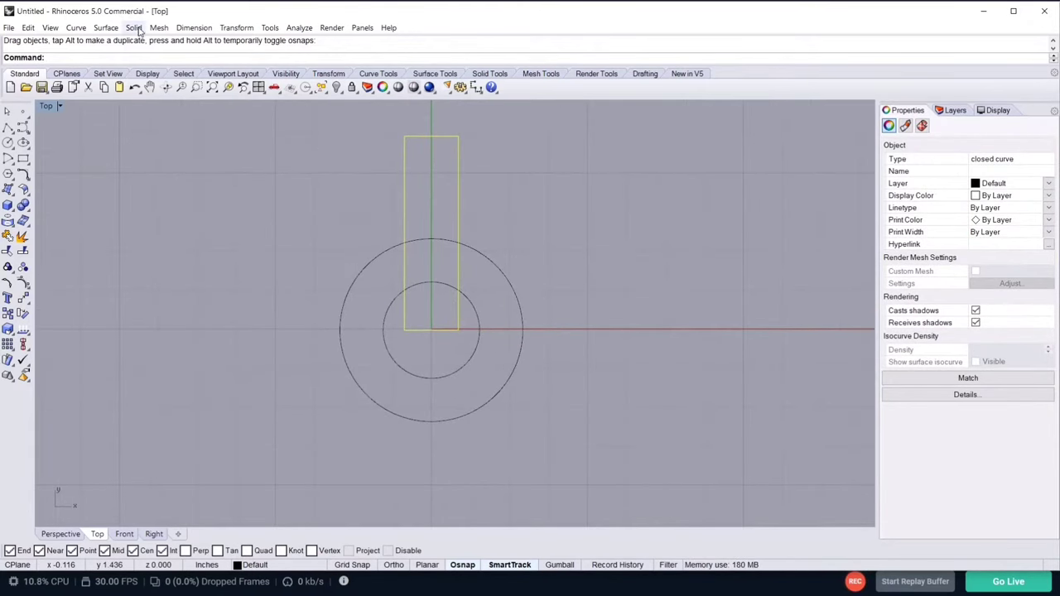
pyautogui.click(237, 27)
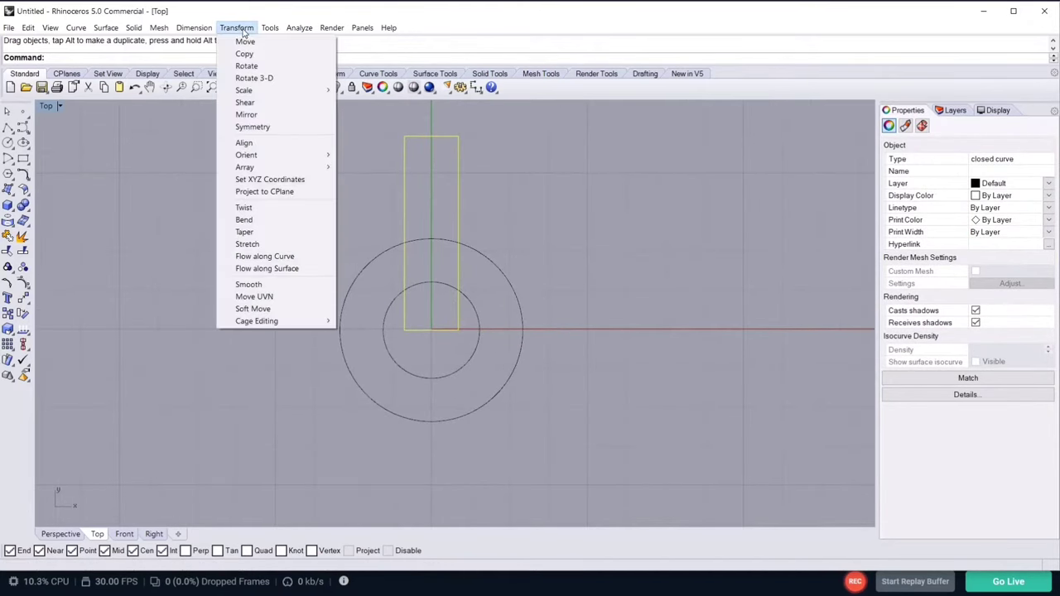
pyautogui.click(258, 116)
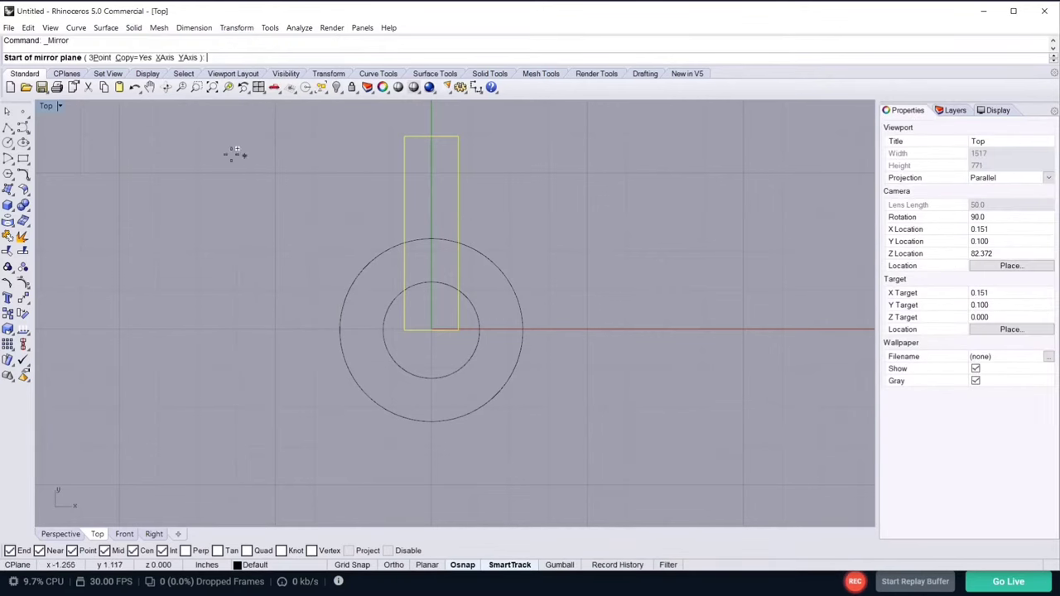
pyautogui.press('Escape')
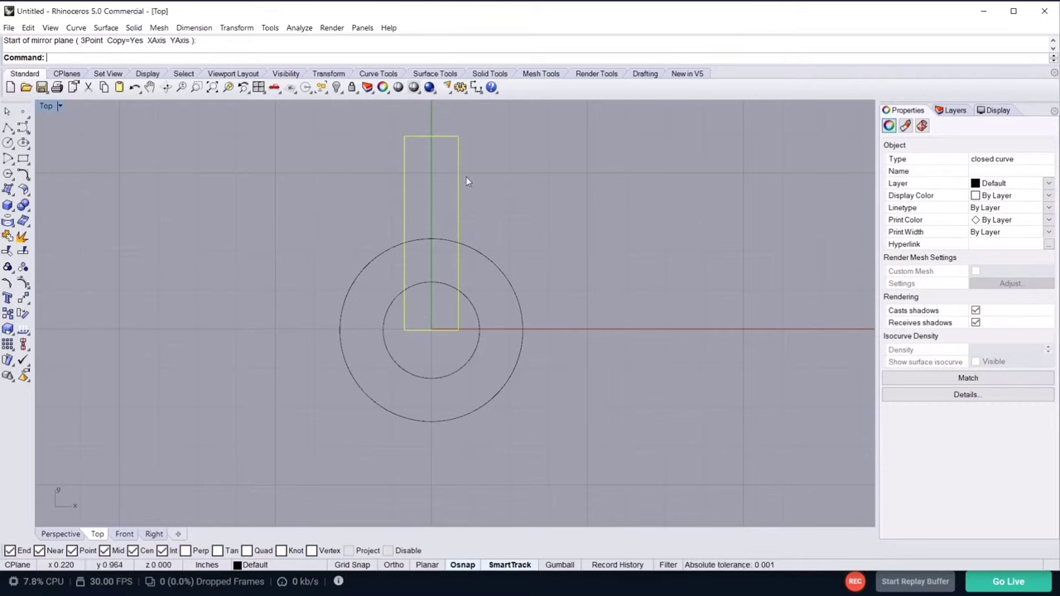
# - Draw a smaller rectangle from the arm's upper-left corner to its right edge, spanning the full width and about the top third
pyautogui.click(23, 157)
pyautogui.click(405, 135)
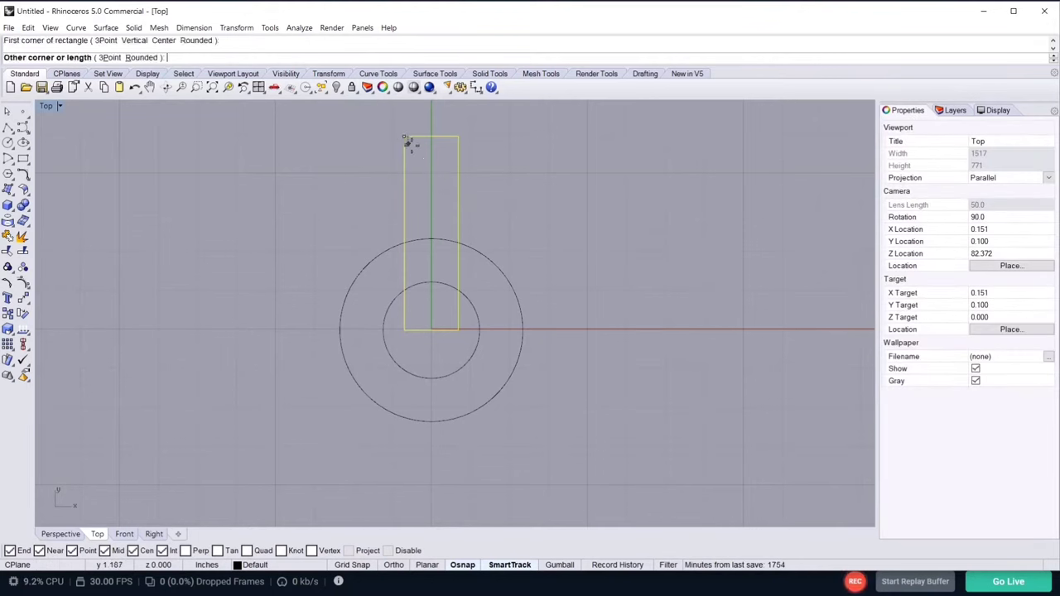
pyautogui.click(459, 196)
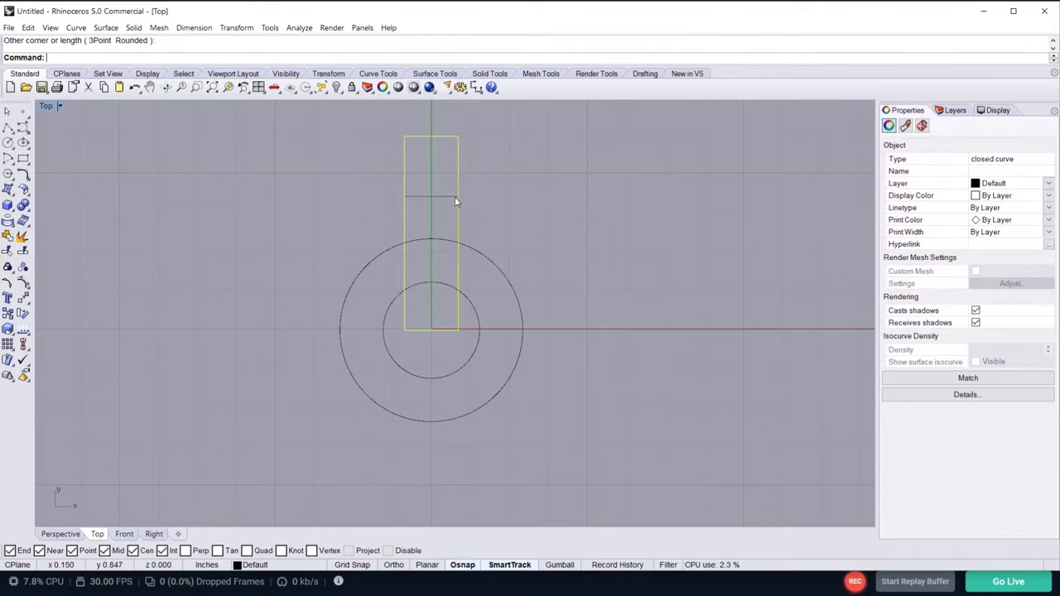
pyautogui.click(454, 197)
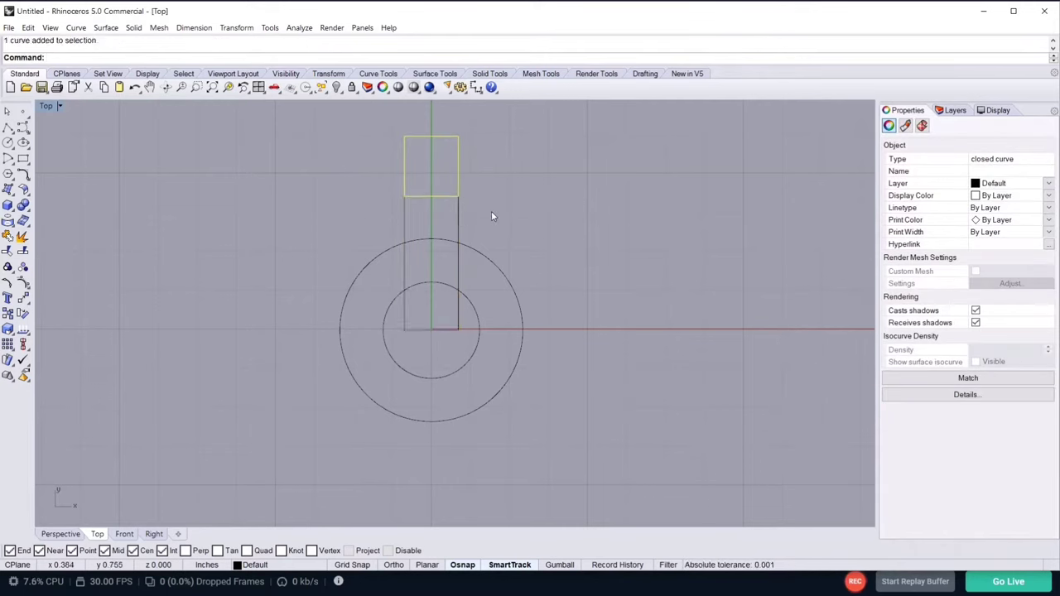
pyautogui.click(487, 217)
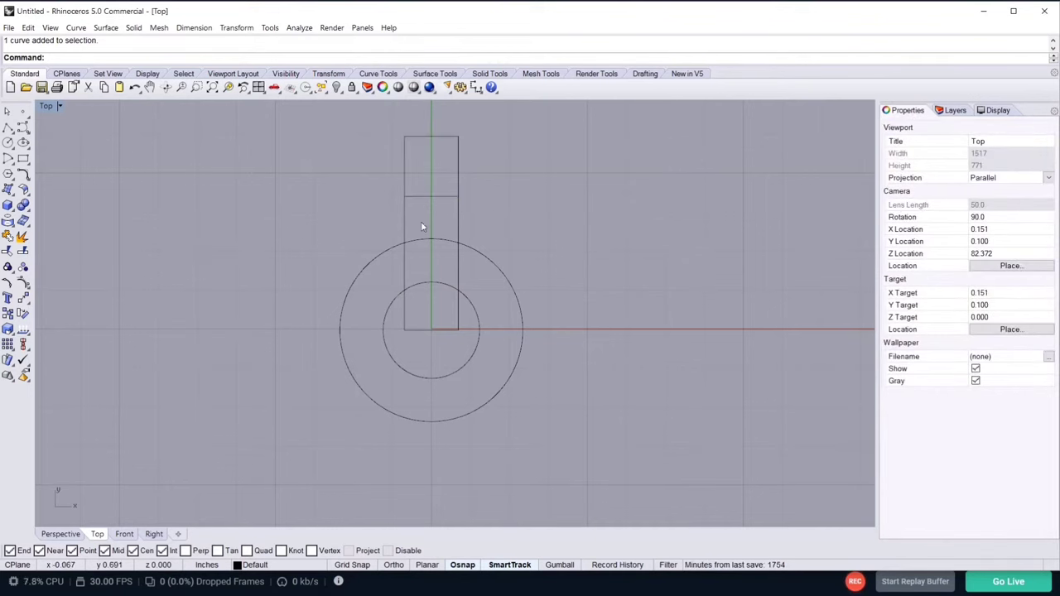
pyautogui.click(461, 221)
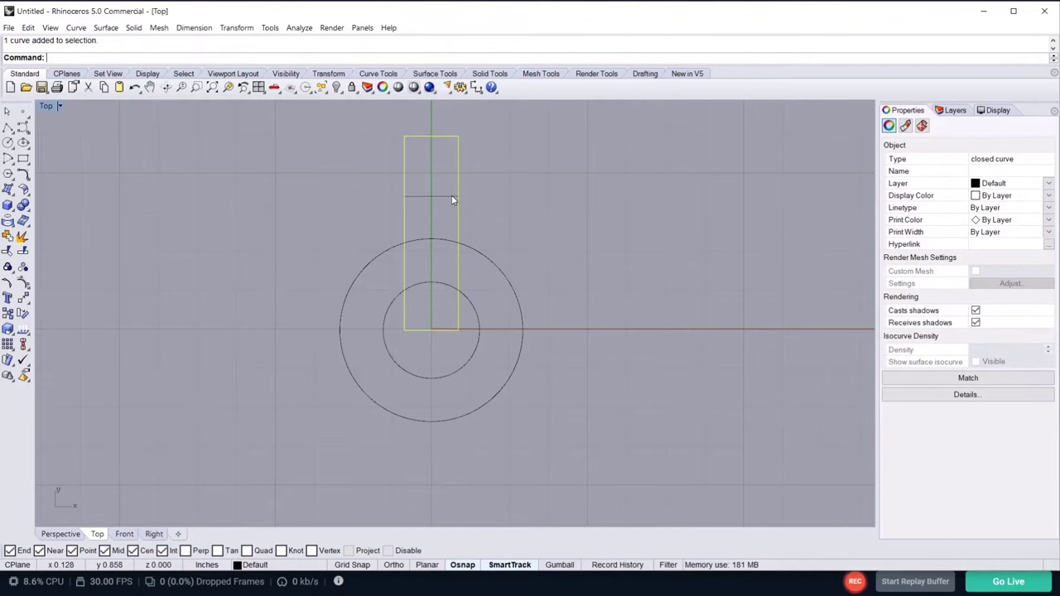
pyautogui.keyDown('shift'); pyautogui.click(453, 198); pyautogui.keyUp('shift')
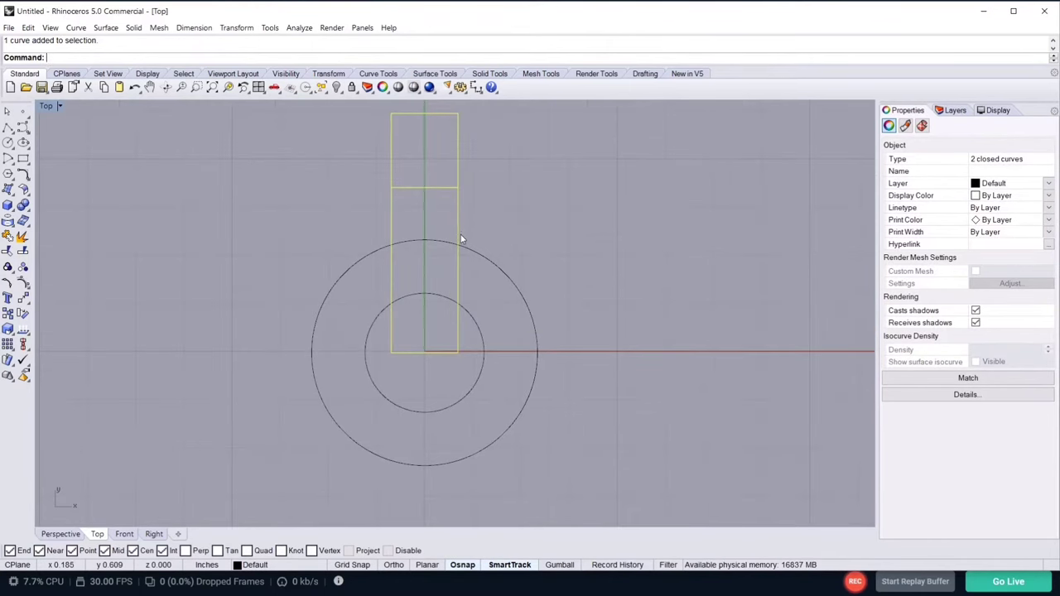
pyautogui.press('Escape')
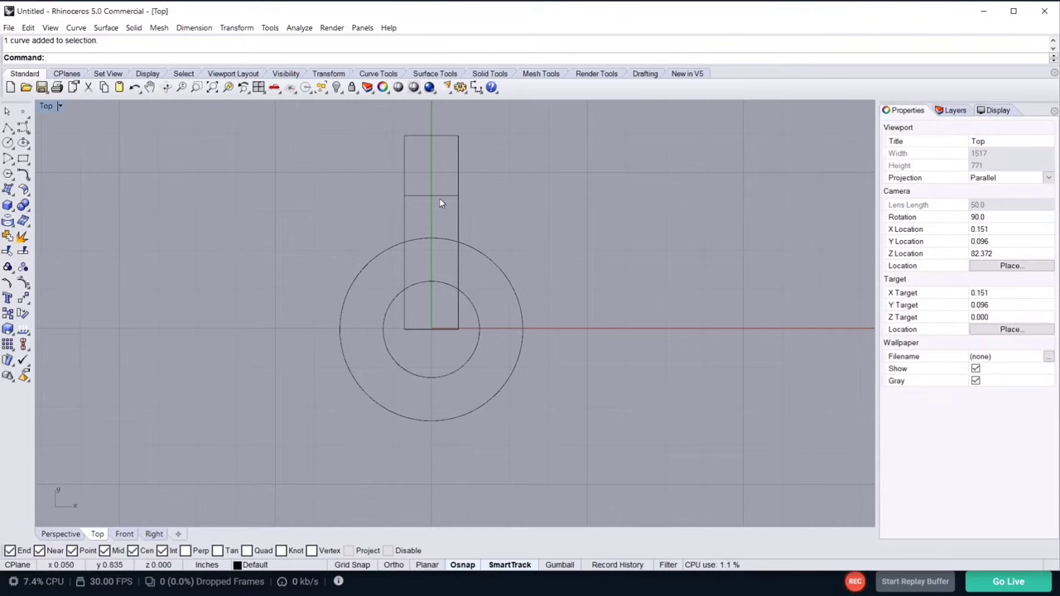
pyautogui.click(441, 197)
pyautogui.click(477, 215)
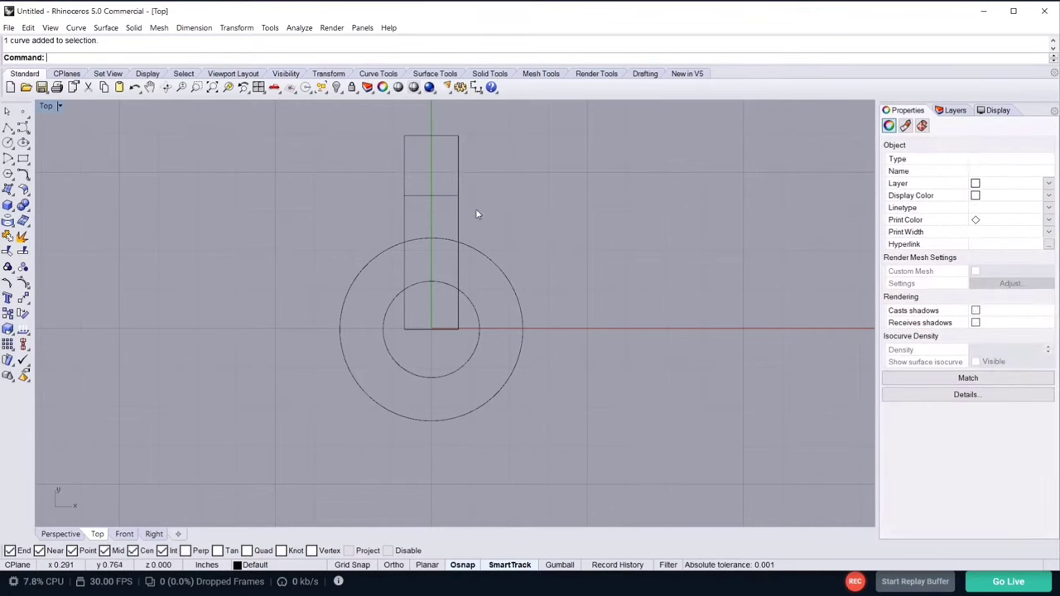
# - Mirror the long arm rectangle and its small end rectangle across the horizontal line through the circles' centre, keeping the originals
pyautogui.click(457, 217)
pyautogui.keyDown('shift'); pyautogui.click(454, 196); pyautogui.keyUp('shift')
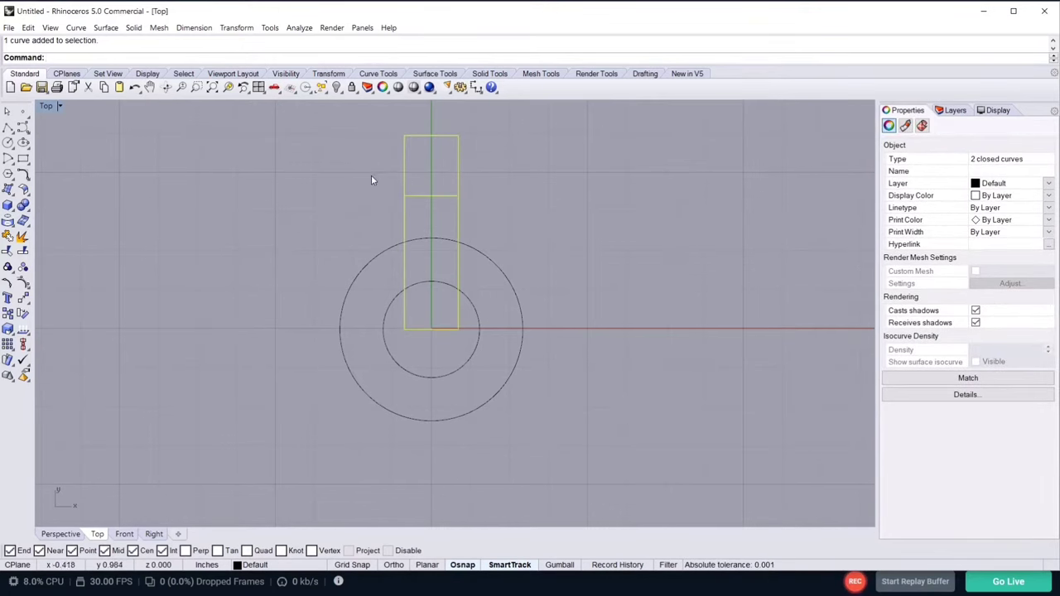
pyautogui.click(234, 28)
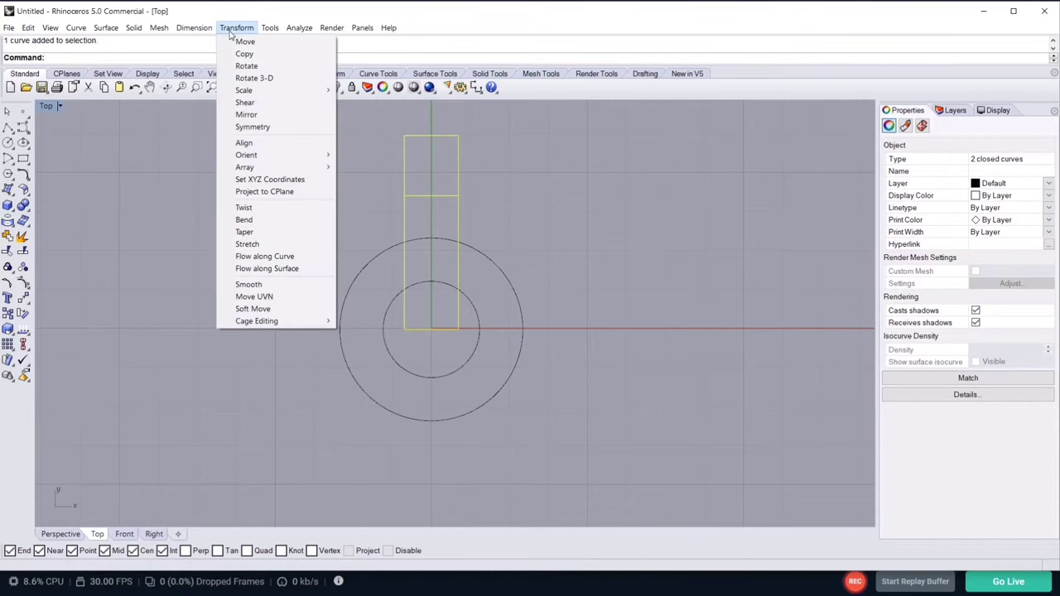
pyautogui.click(261, 120)
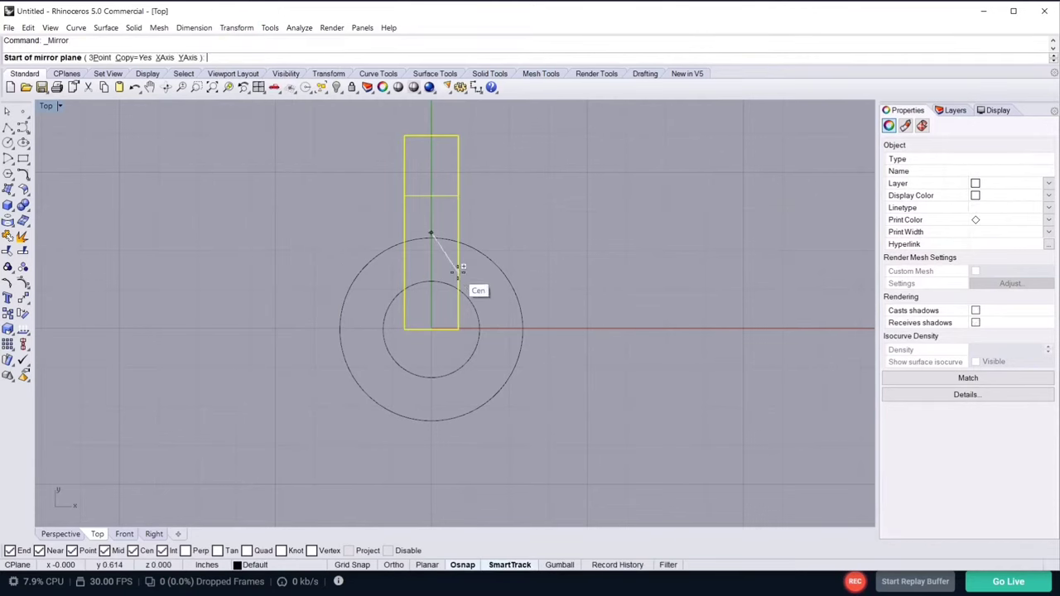
pyautogui.click(431, 329)
pyautogui.click(444, 330)
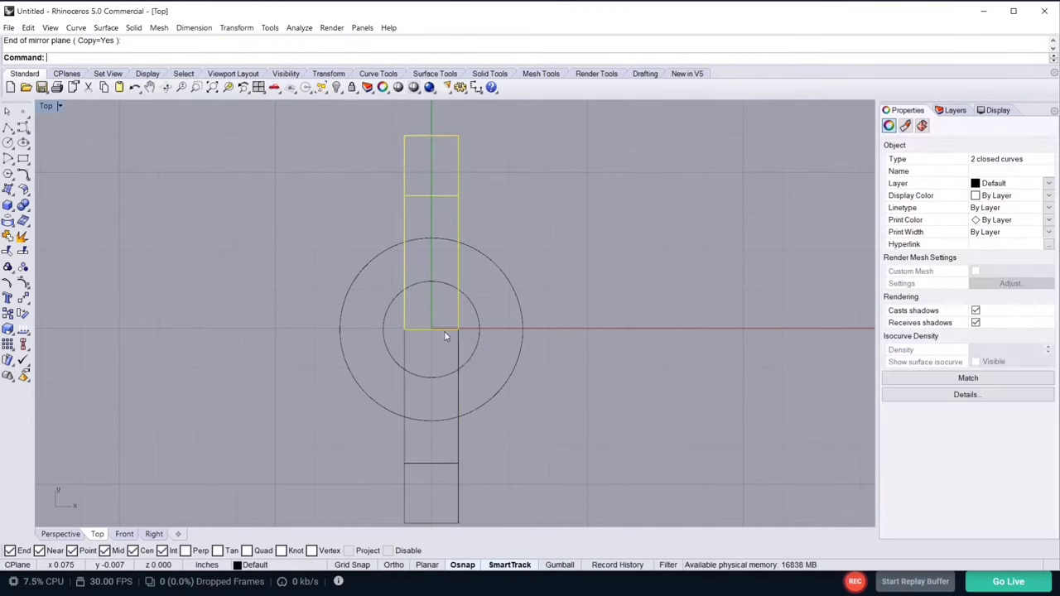
pyautogui.scroll(-2, 487, 353)
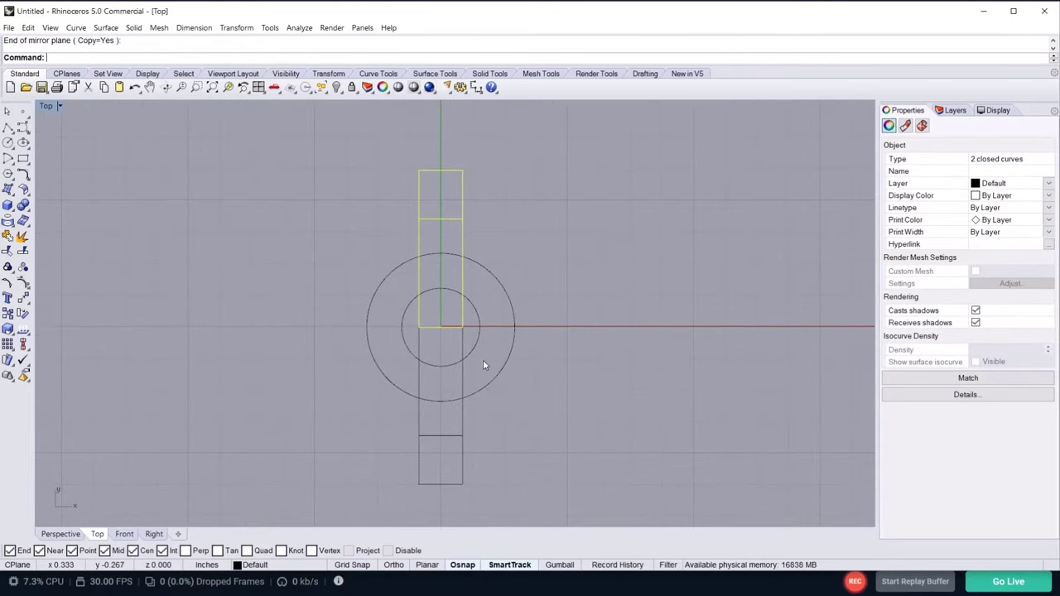
pyautogui.moveTo(484, 366); pyautogui.dragTo(456, 337, button='right')
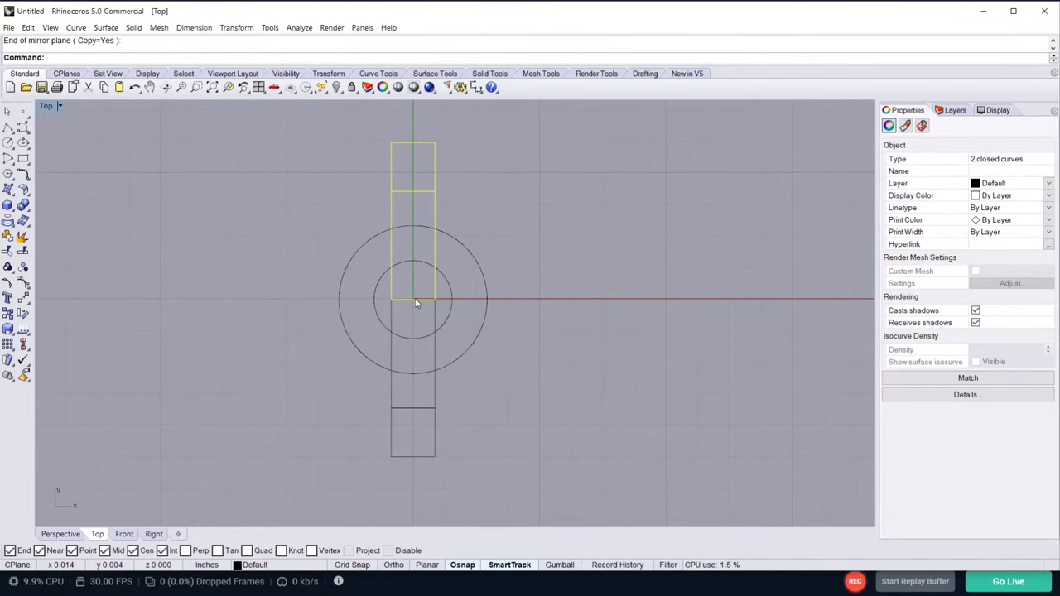
pyautogui.scroll(1, 400, 302)
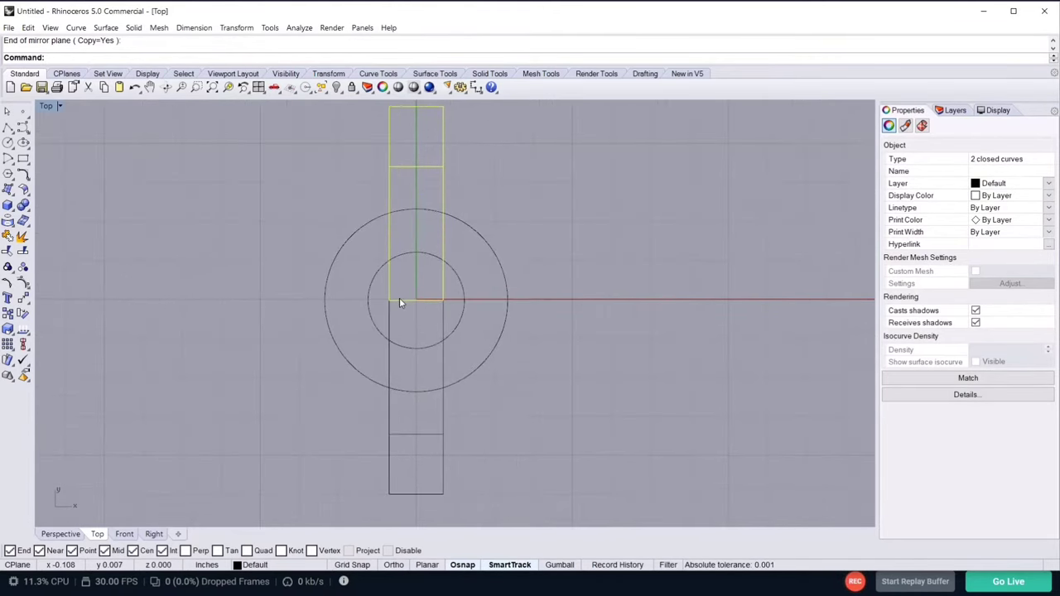
pyautogui.scroll(-1, 399, 303)
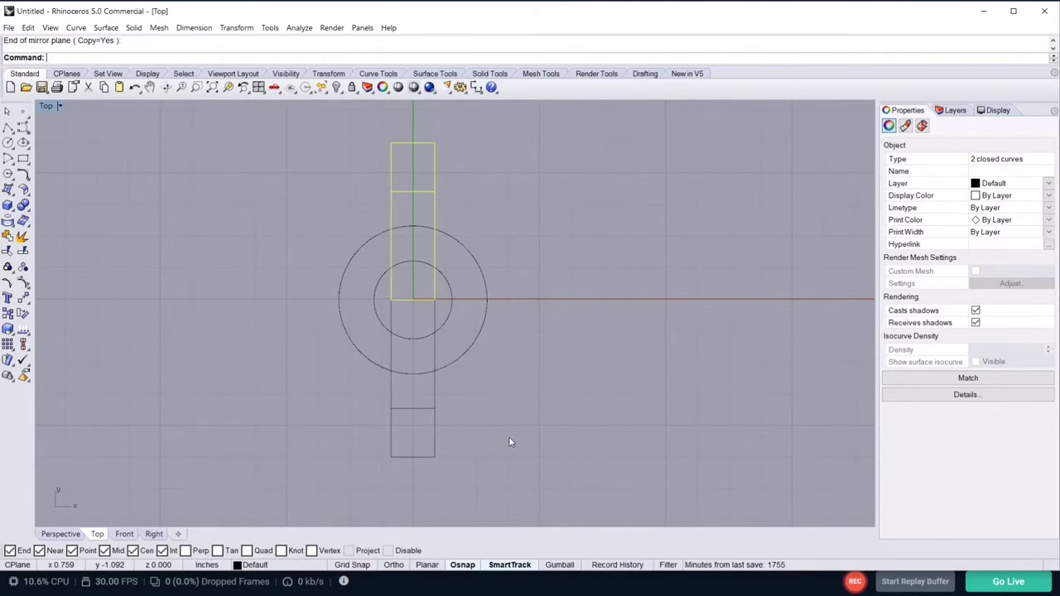
pyautogui.click(509, 245)
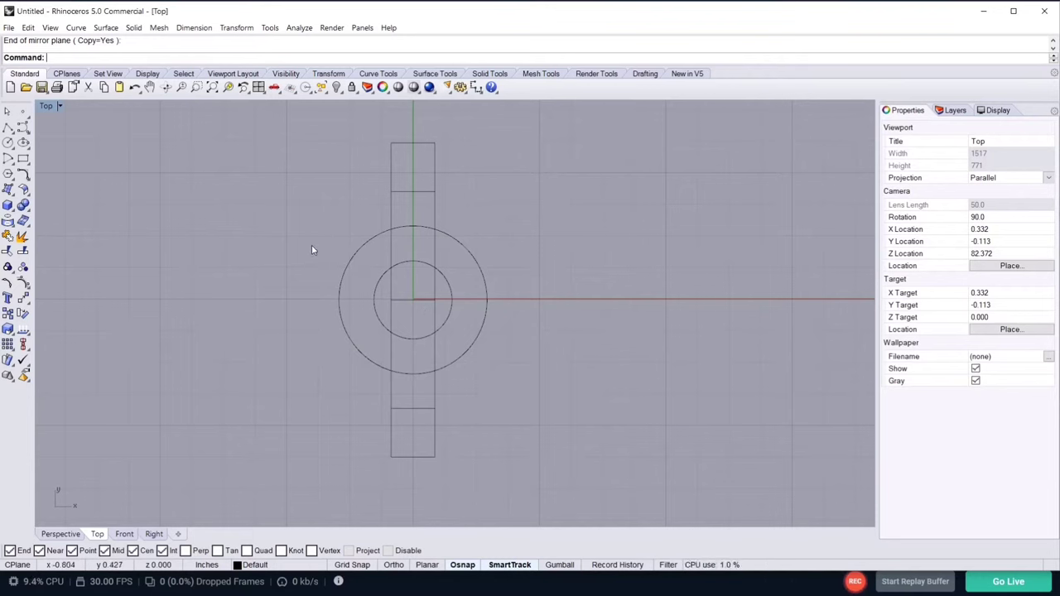
# - Try window selections that pick only fully enclosed curves, around the hub circles and the upper end rectangle, clearing the selection at the end
pyautogui.moveTo(312, 250); pyautogui.dragTo(473, 358)
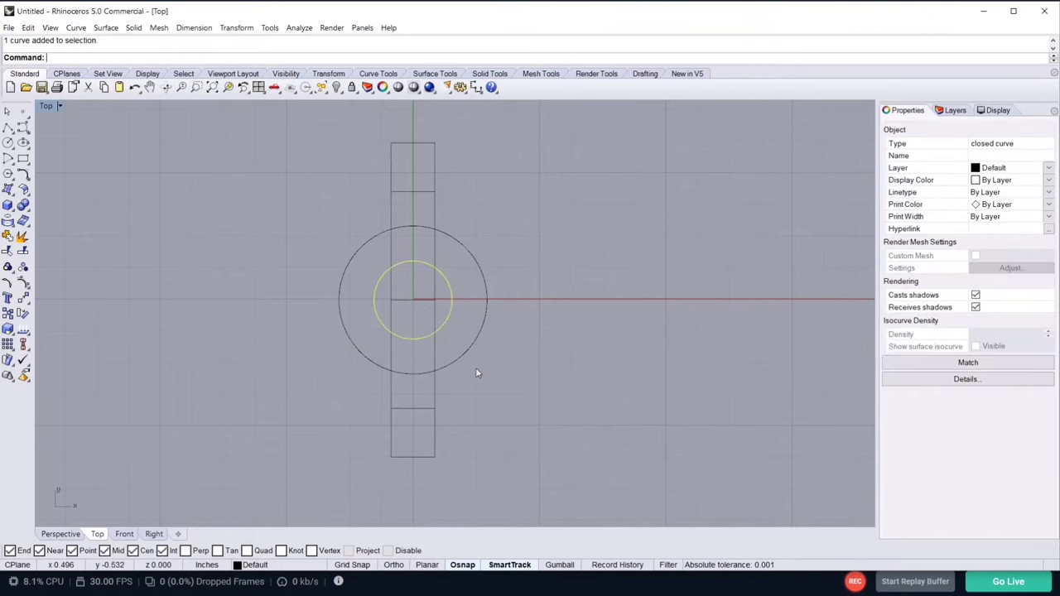
pyautogui.click(310, 271)
pyautogui.moveTo(294, 247); pyautogui.dragTo(507, 358)
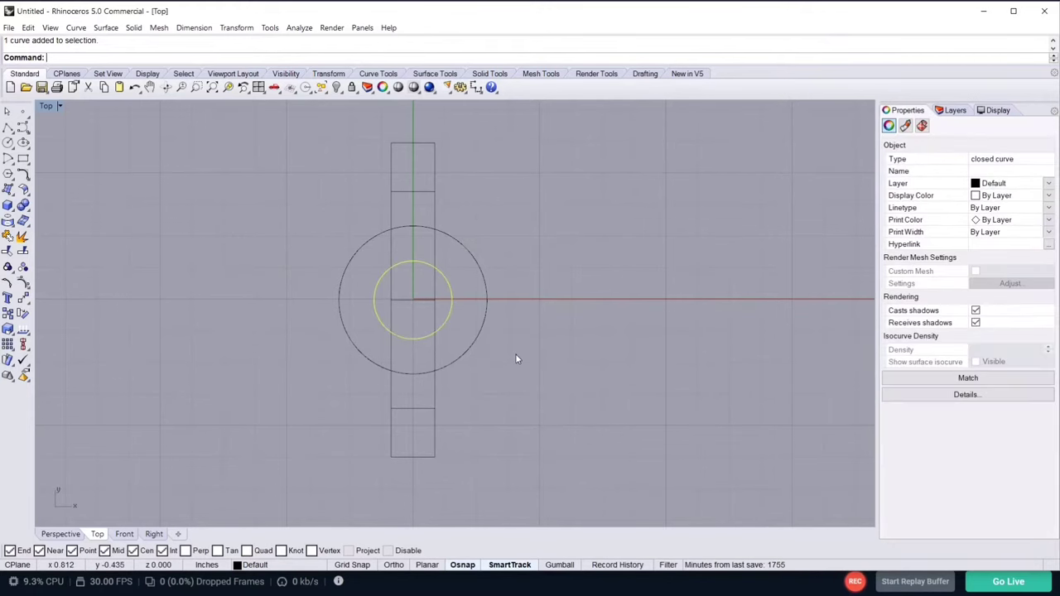
pyautogui.moveTo(252, 246); pyautogui.dragTo(455, 332)
pyautogui.moveTo(324, 259); pyautogui.dragTo(525, 290)
pyautogui.moveTo(283, 221); pyautogui.dragTo(522, 294)
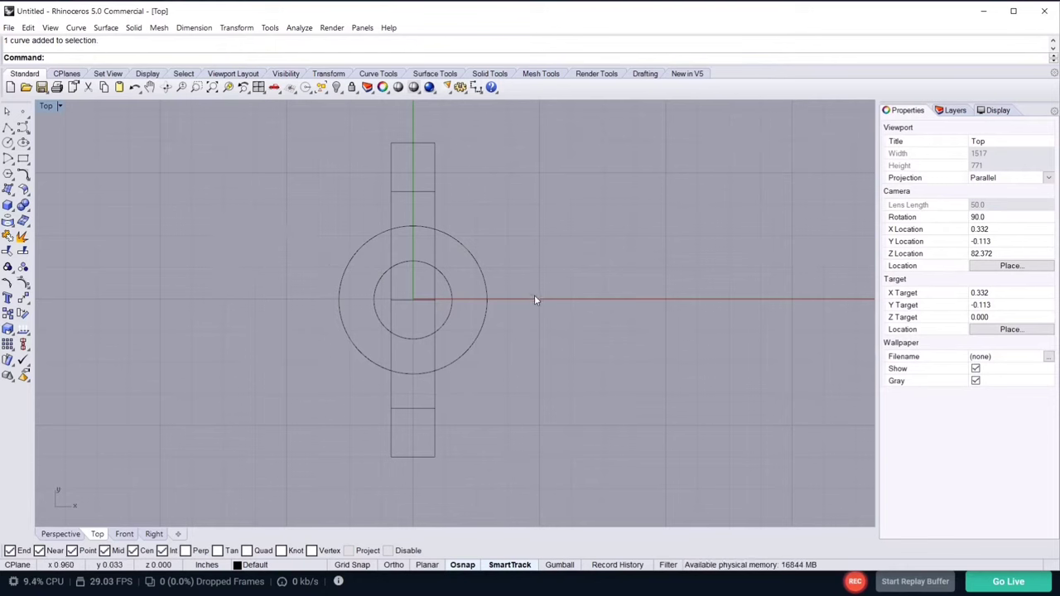
pyautogui.moveTo(322, 215); pyautogui.dragTo(505, 315)
pyautogui.moveTo(383, 195); pyautogui.dragTo(482, 128)
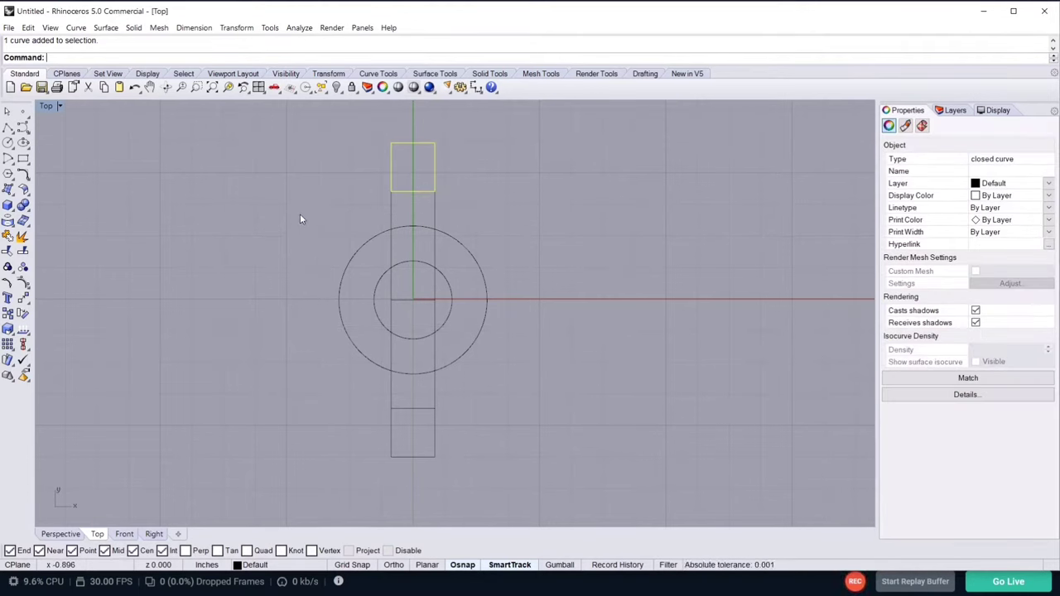
pyautogui.moveTo(299, 213); pyautogui.dragTo(534, 387)
pyautogui.click(533, 386)
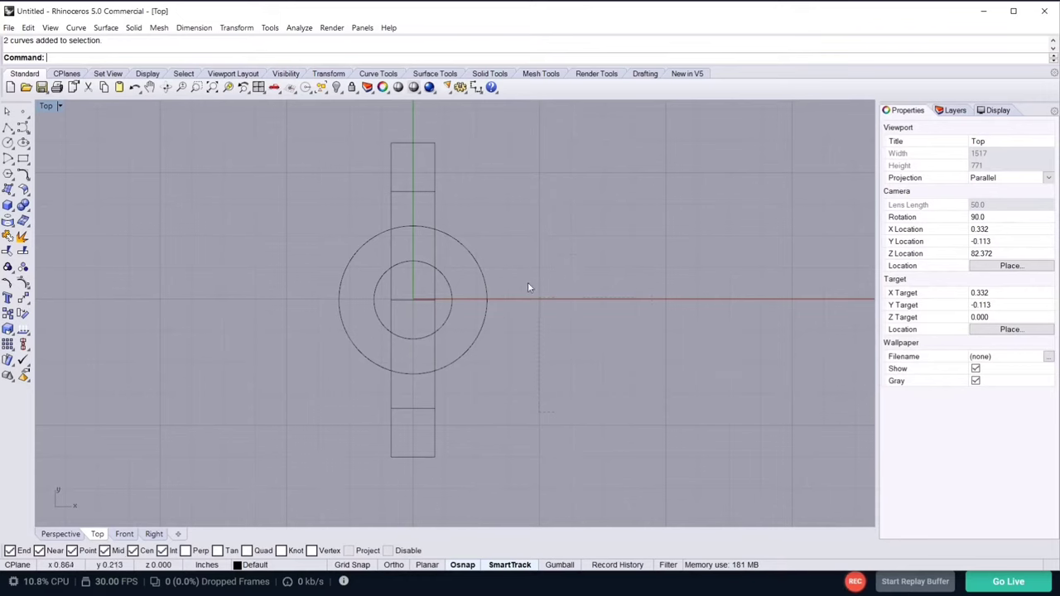
# - Use crossing selections on the hub circles and arms, clearing each one, and finish by selecting only the two long arm rectangles
pyautogui.moveTo(514, 314); pyautogui.dragTo(280, 233)
pyautogui.click(545, 341)
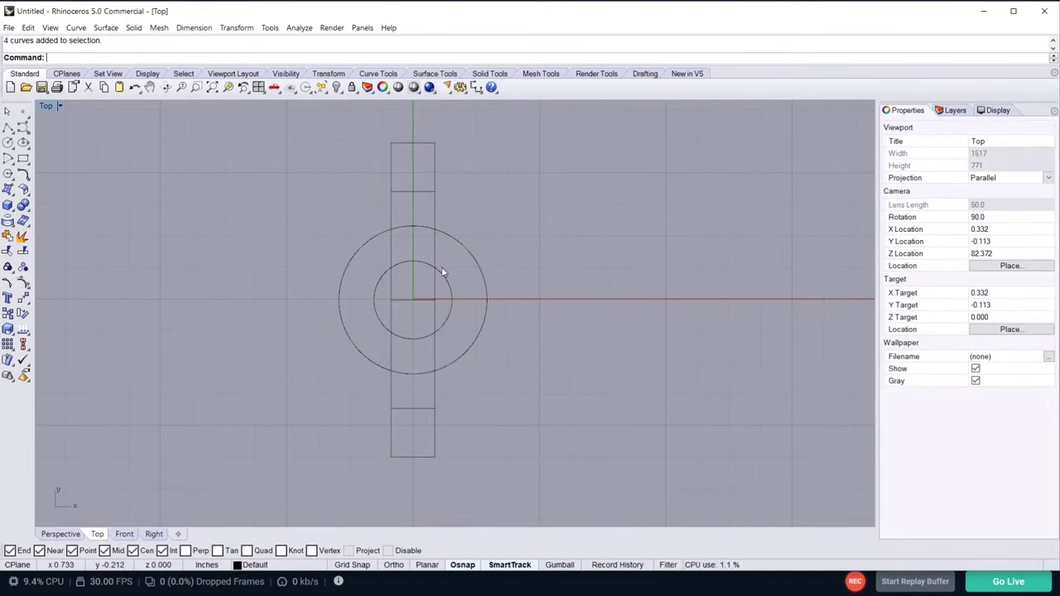
pyautogui.moveTo(505, 326); pyautogui.dragTo(441, 268)
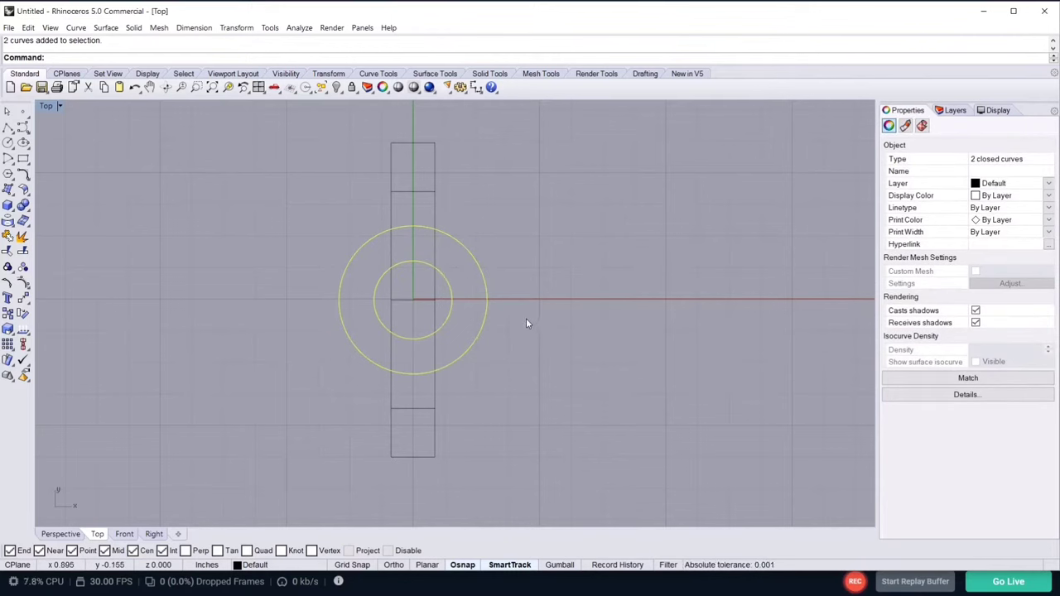
pyautogui.click(525, 319)
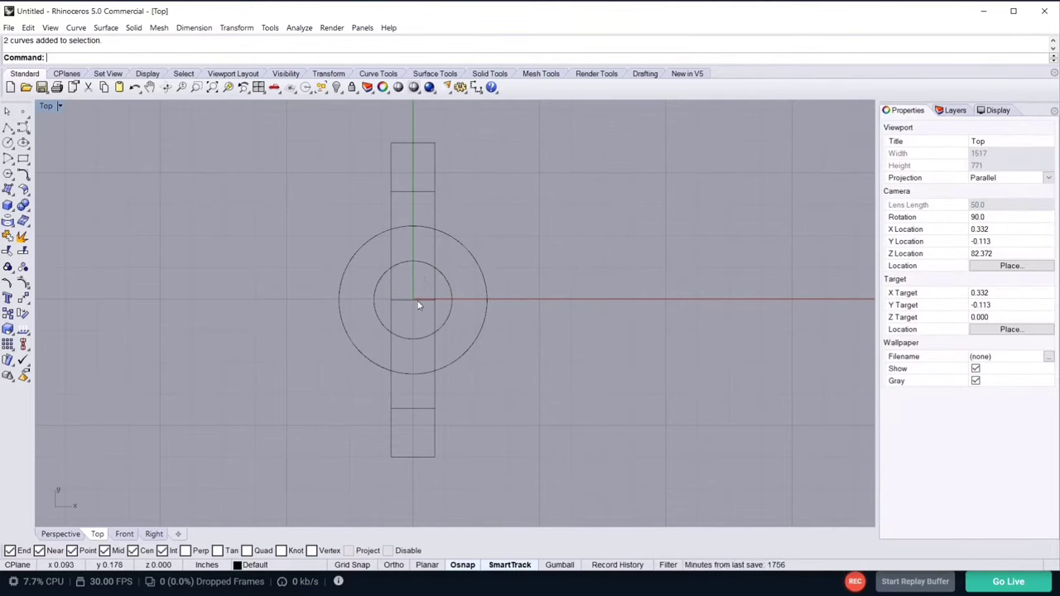
pyautogui.click(418, 303)
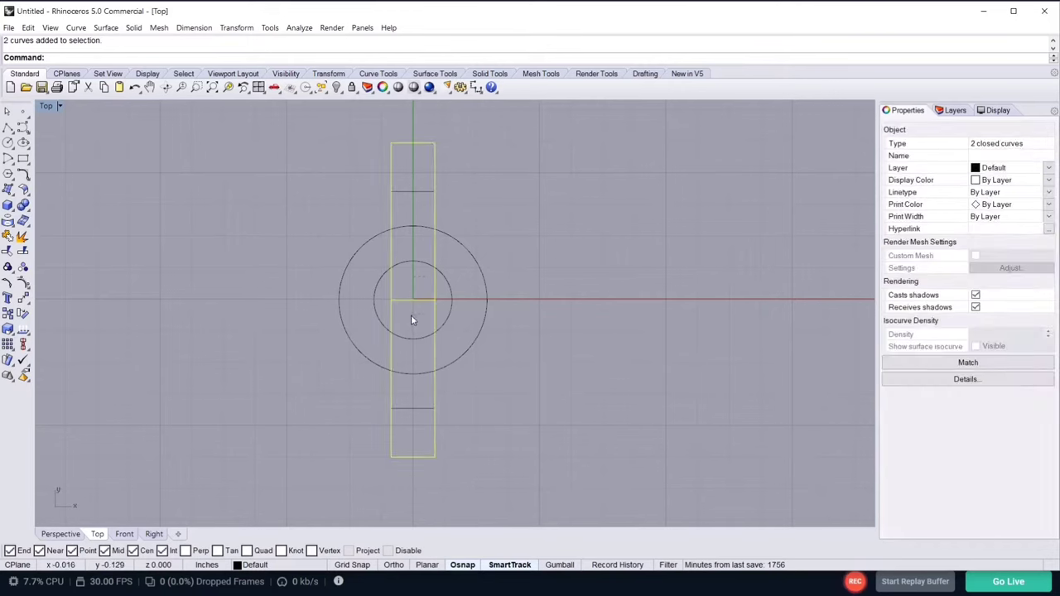
# - Add both small end rectangles to the arm selection and paste a copy of all four rectangles in place
pyautogui.keyDown('shift'); pyautogui.click(416, 408); pyautogui.keyUp('shift')
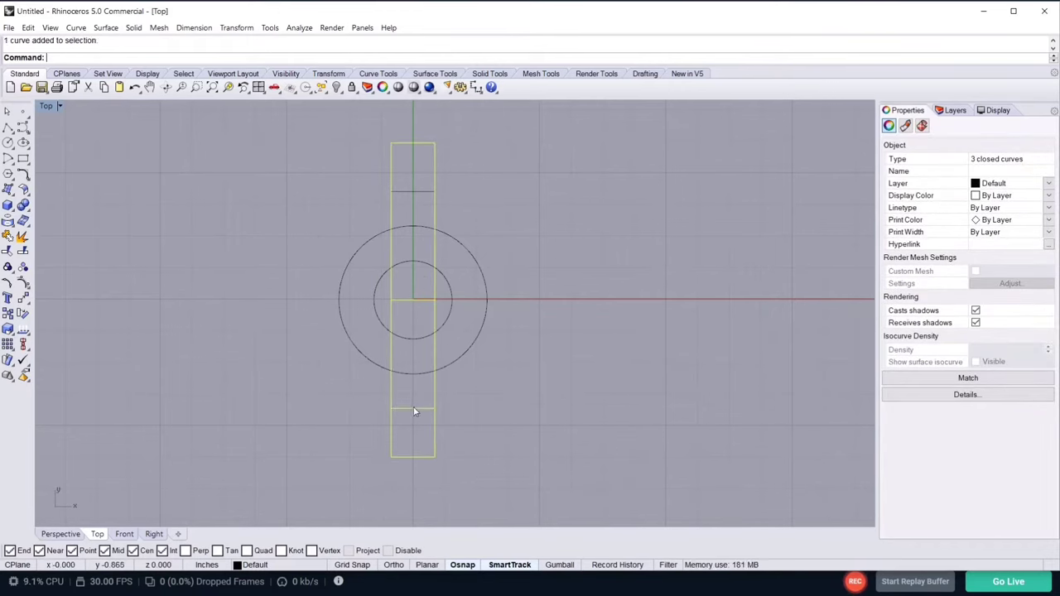
pyautogui.keyDown('shift'); pyautogui.click(409, 192); pyautogui.keyUp('shift')
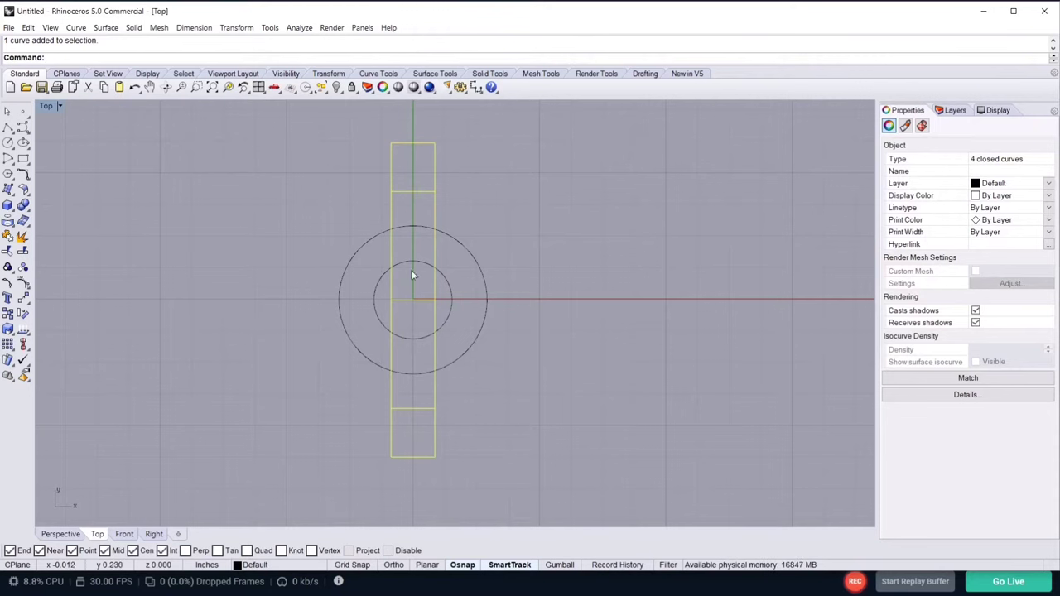
pyautogui.hotkey('ctrl', 'c')
pyautogui.hotkey('ctrl', 'v')
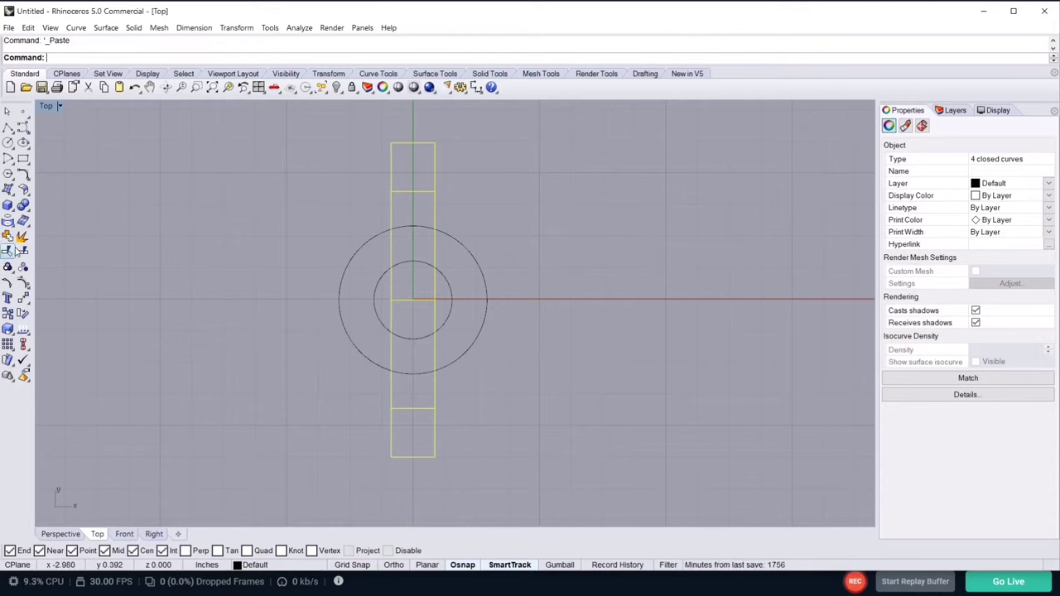
# - Rotate the pasted arm rectangles 90 degrees about the circles' centre with Ortho on, then clear the selection
pyautogui.click(23, 314)
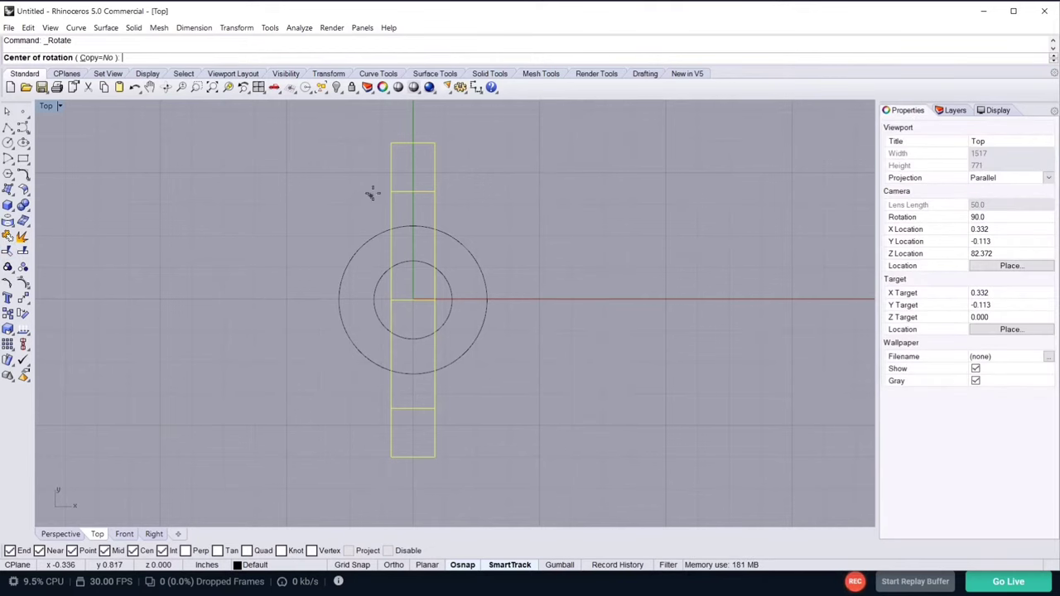
pyautogui.click(412, 300)
pyautogui.press('F8')
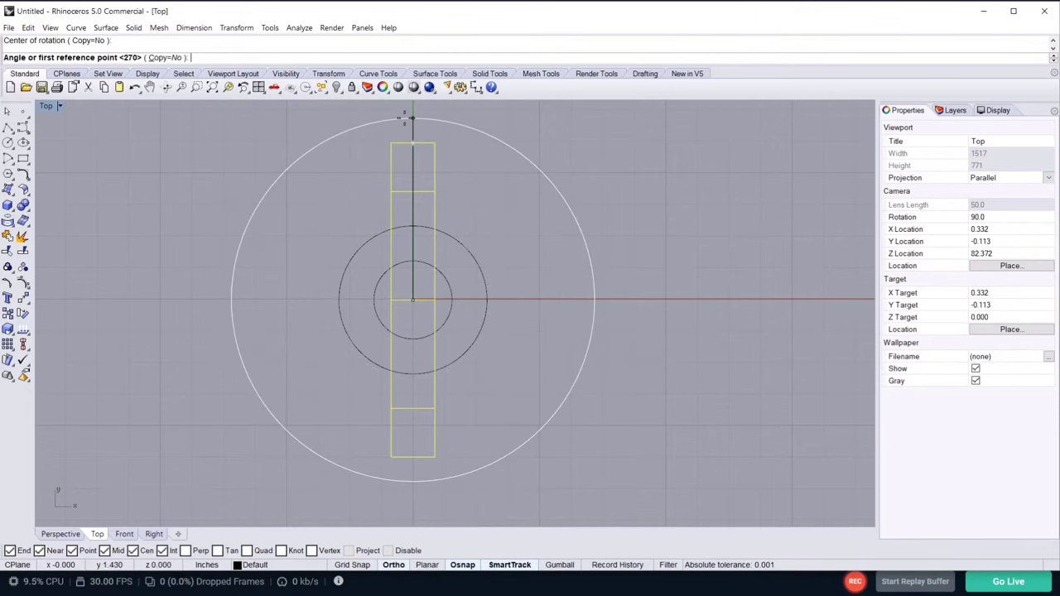
pyautogui.click(422, 142)
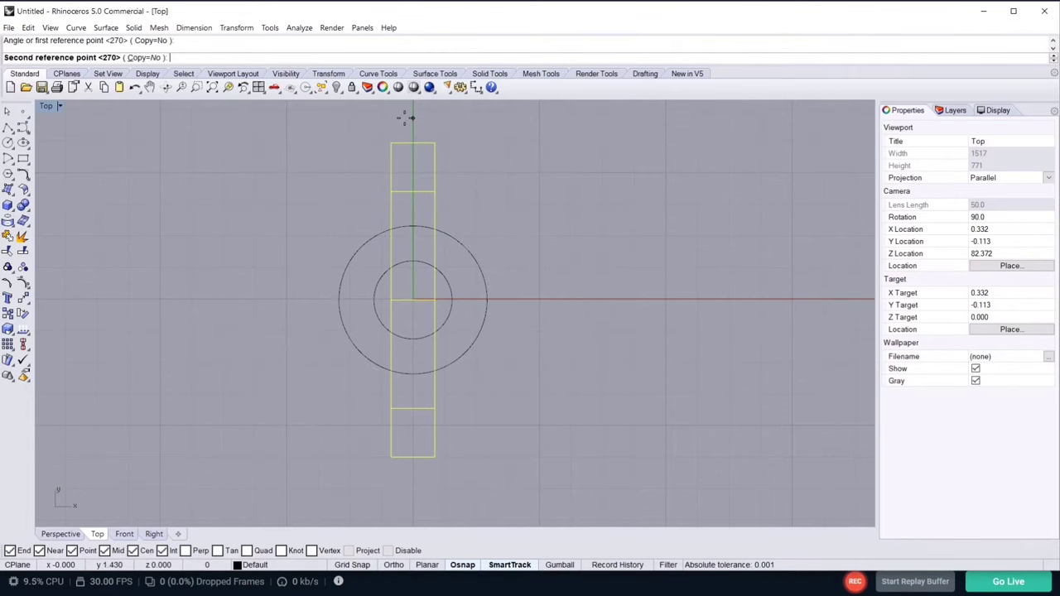
pyautogui.click(575, 274)
pyautogui.scroll(-2, 514, 354)
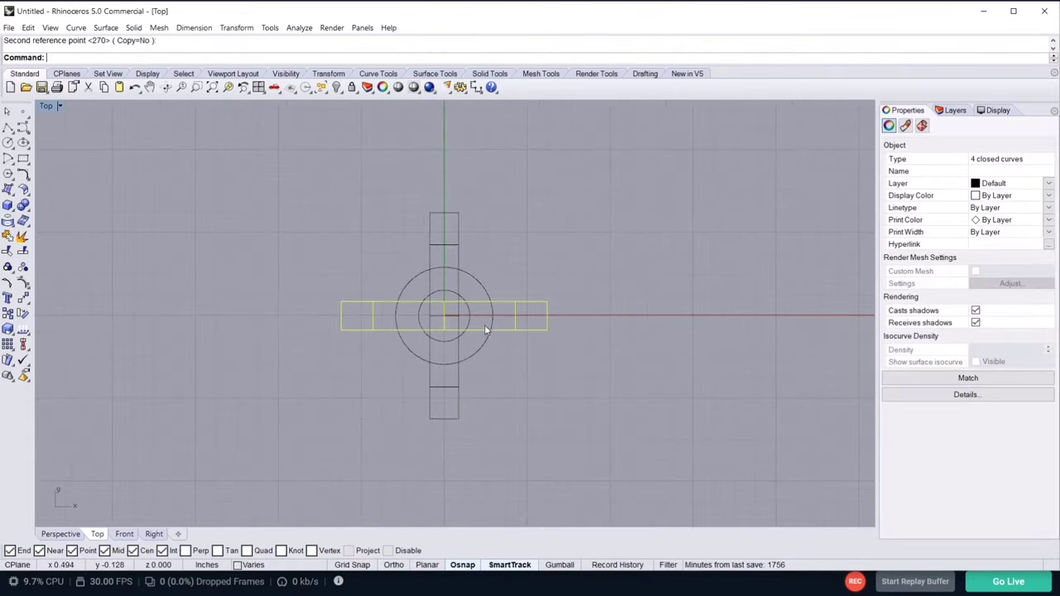
pyautogui.scroll(2, 417, 280)
pyautogui.scroll(1, 422, 290)
pyautogui.scroll(-2, 552, 457)
pyautogui.scroll(-1, 513, 389)
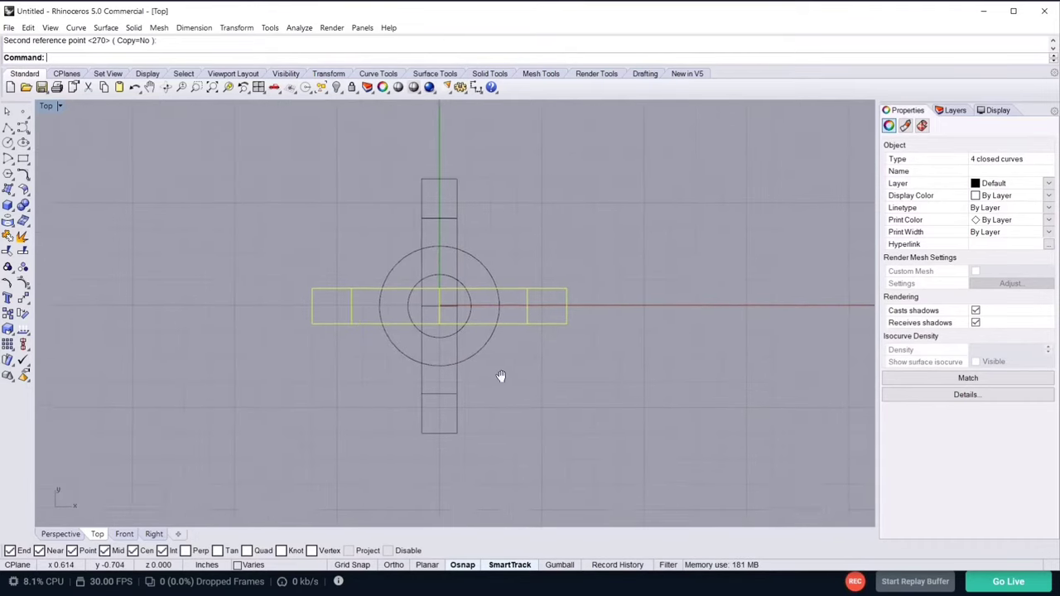
pyautogui.scroll(1, 497, 360)
pyautogui.scroll(1, 498, 360)
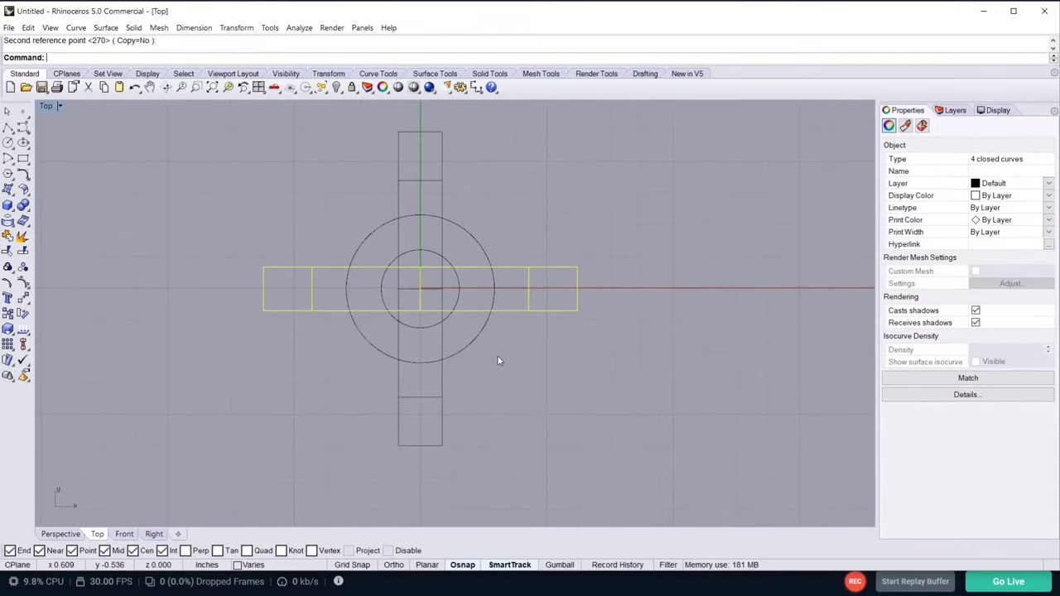
pyautogui.click(552, 235)
# - Using the four long arm rectangles and outer circle as cutters, trim the arc across the left arm and the lower and right arm edges inside the circle
pyautogui.scroll(1, 420, 300)
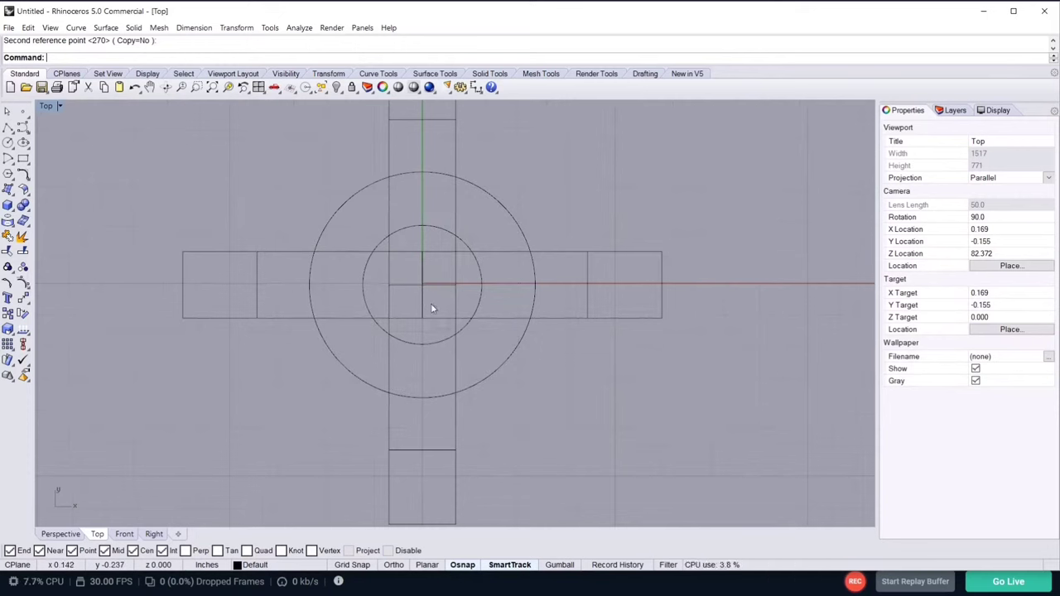
pyautogui.click(396, 248)
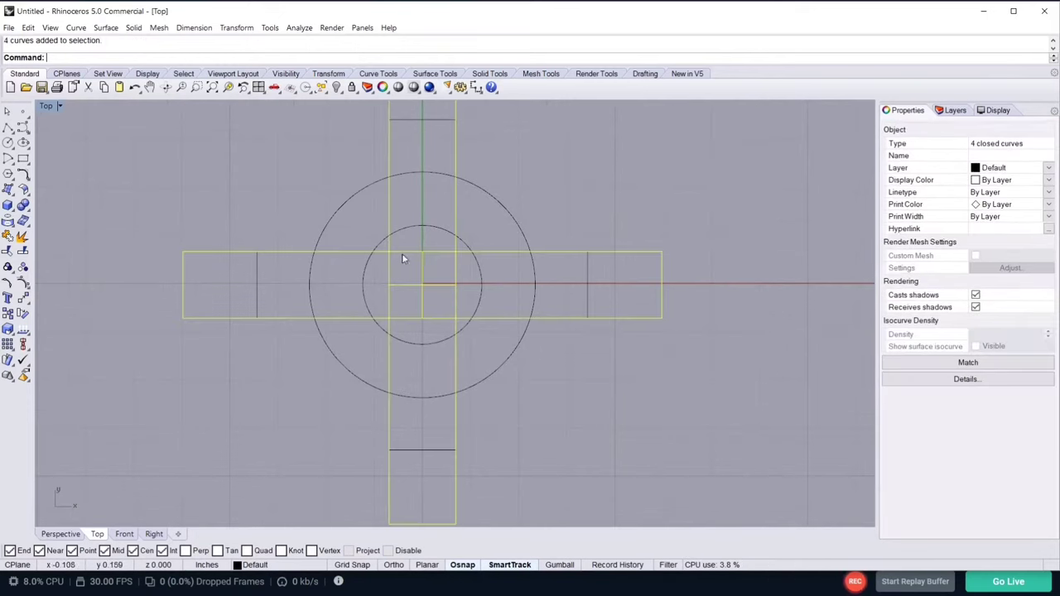
pyautogui.keyDown('shift'); pyautogui.click(498, 372); pyautogui.keyUp('shift')
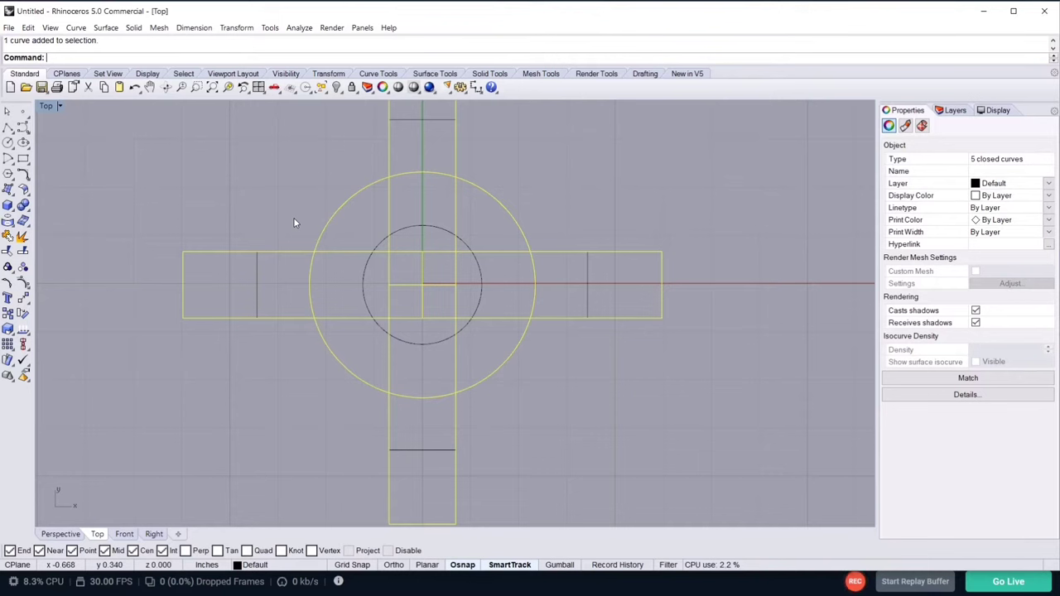
pyautogui.click(9, 252)
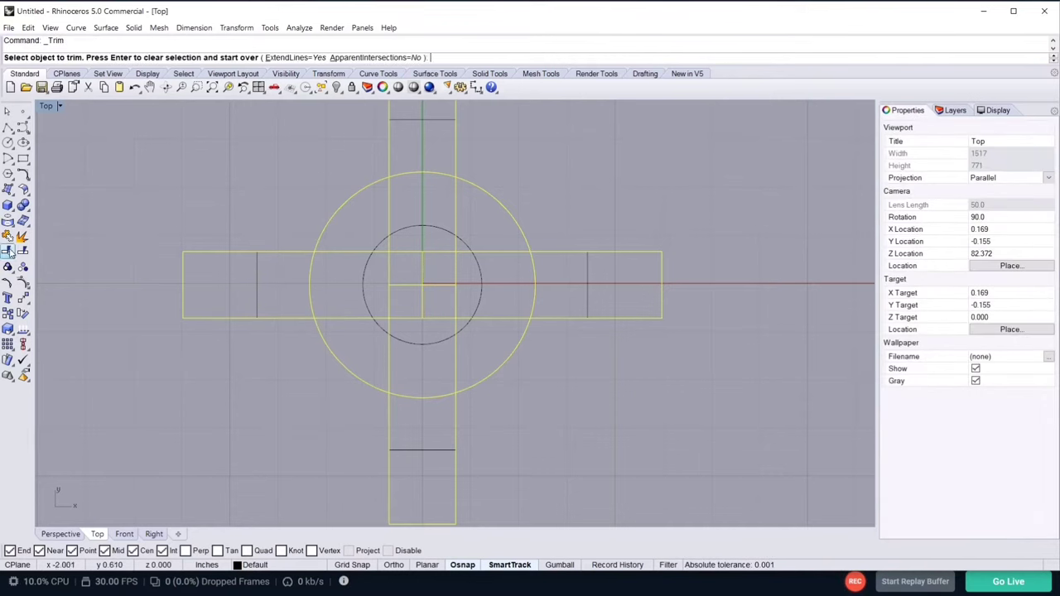
pyautogui.click(310, 280)
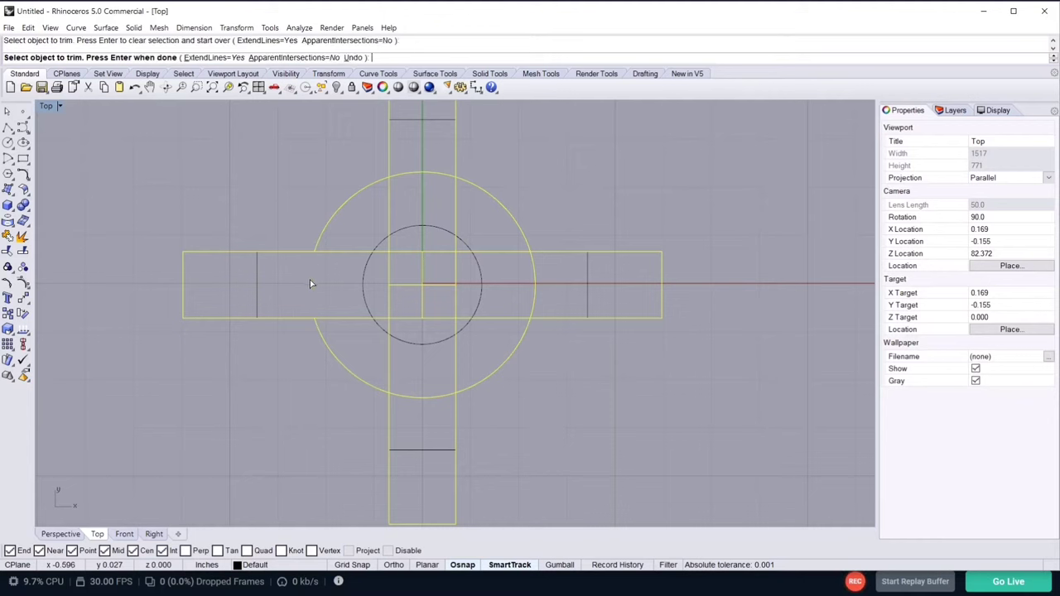
pyautogui.click(346, 321)
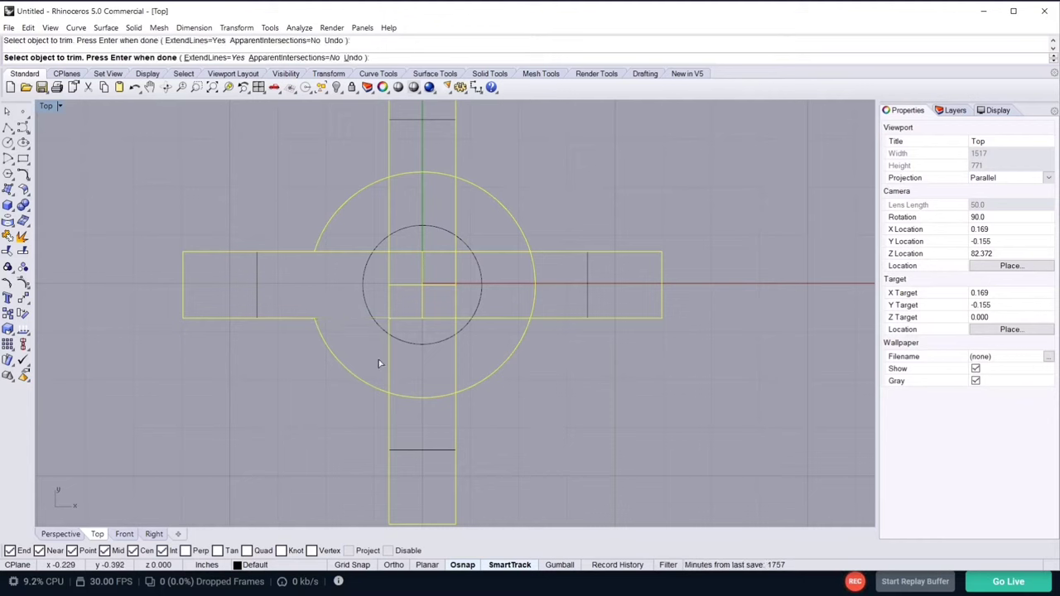
pyautogui.click(455, 366)
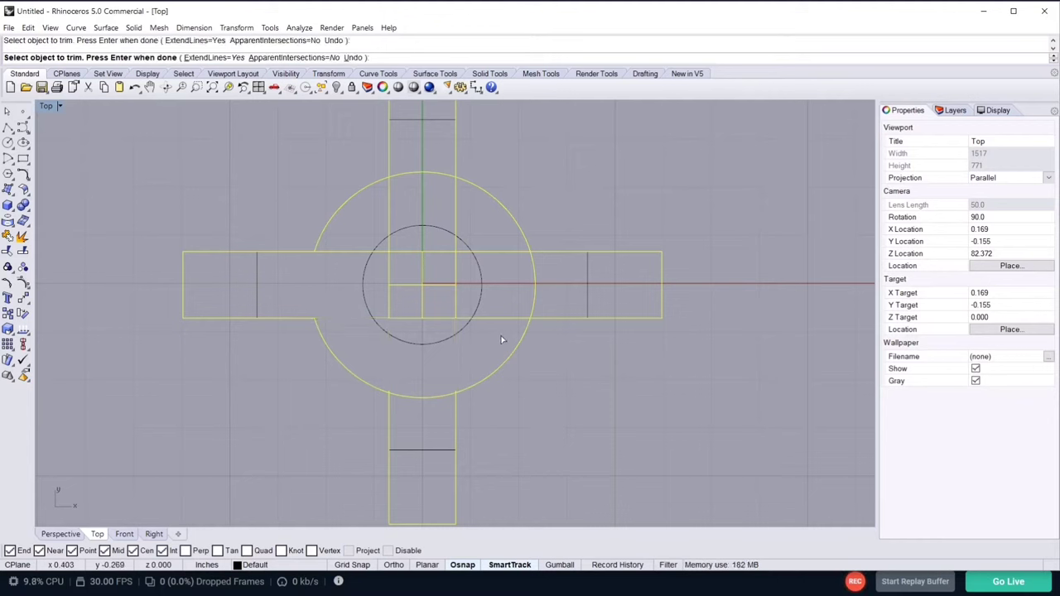
pyautogui.click(492, 252)
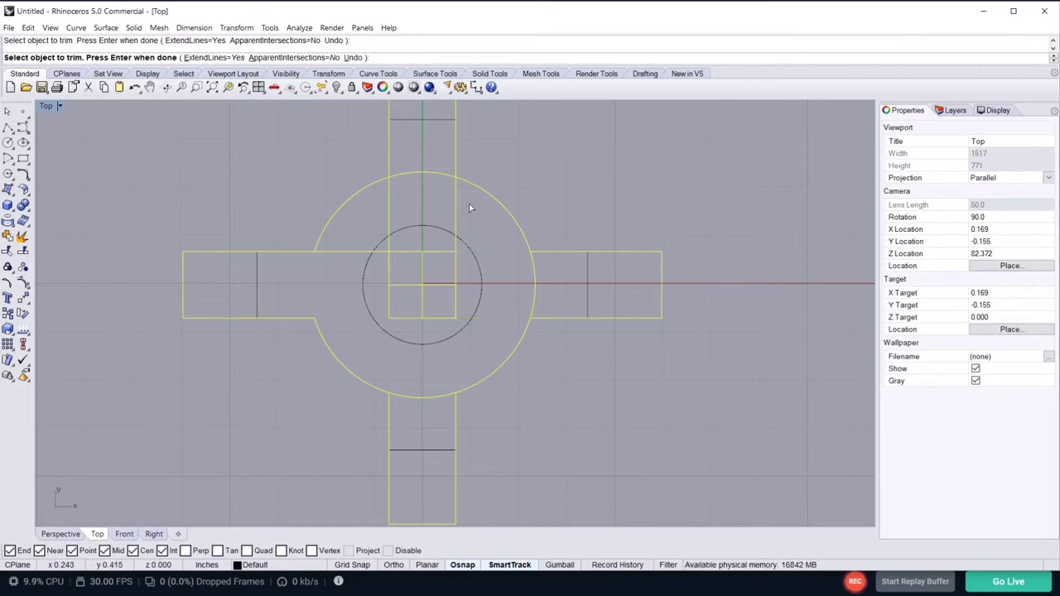
# - Trim away the upper arm's edges and all remaining arm segments inside the outer circle, keeping the inner circle
pyautogui.click(389, 220)
pyautogui.click(454, 240)
pyautogui.click(456, 266)
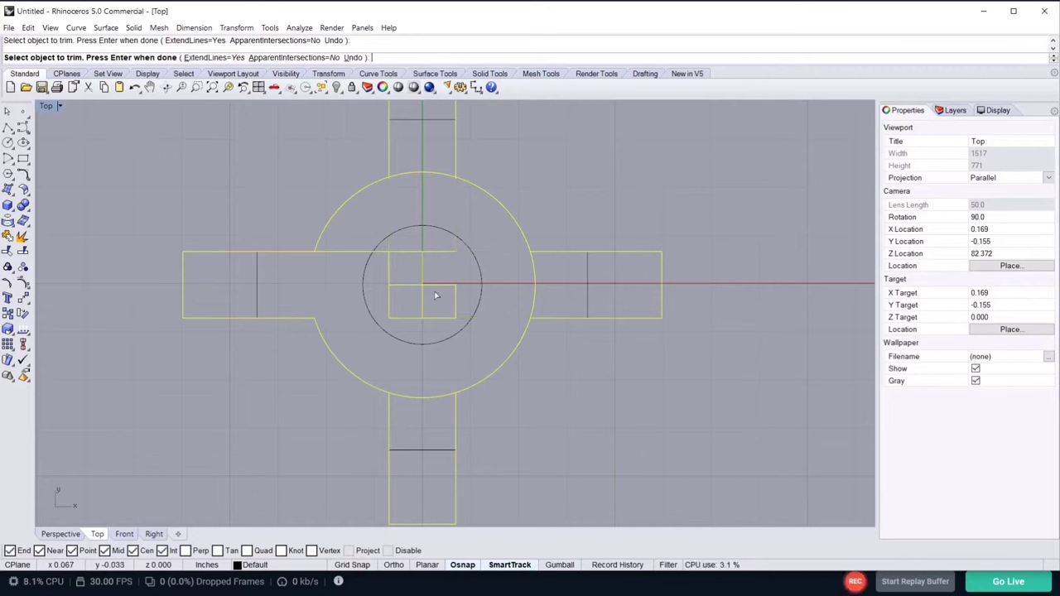
pyautogui.click(388, 308)
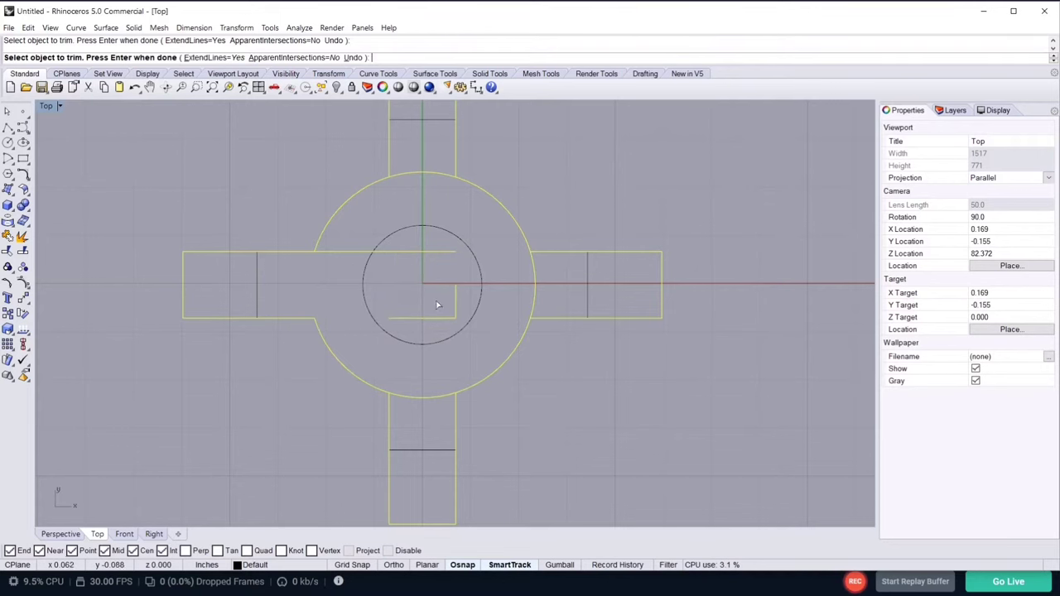
pyautogui.click(435, 253)
pyautogui.click(409, 252)
pyautogui.click(339, 251)
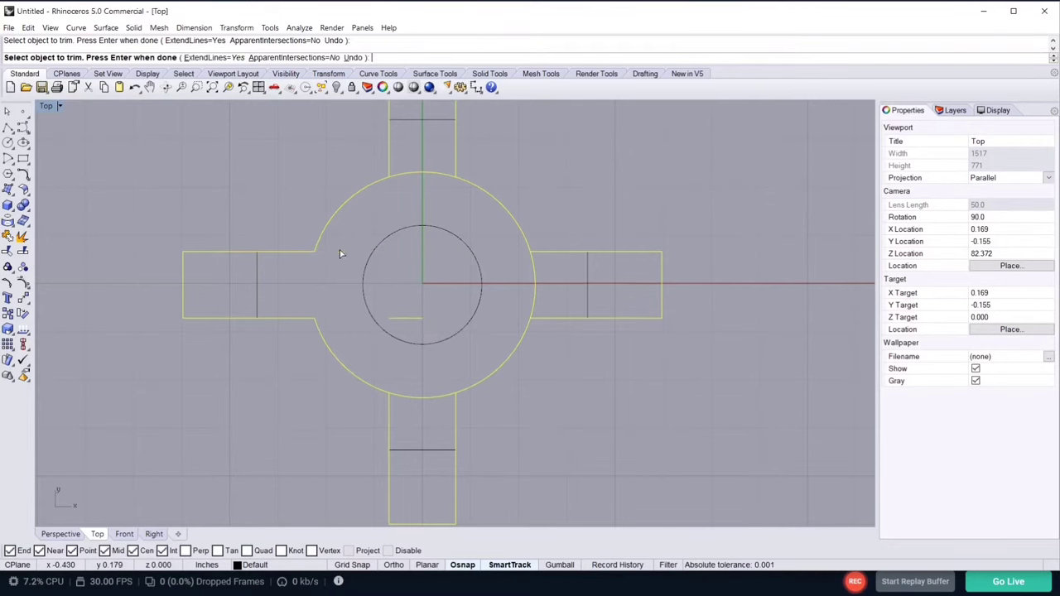
pyautogui.click(400, 318)
# - Trim the outer circle's arcs that cross the upper, right and lower arms, and finish the trim
pyautogui.scroll(-3, 458, 283)
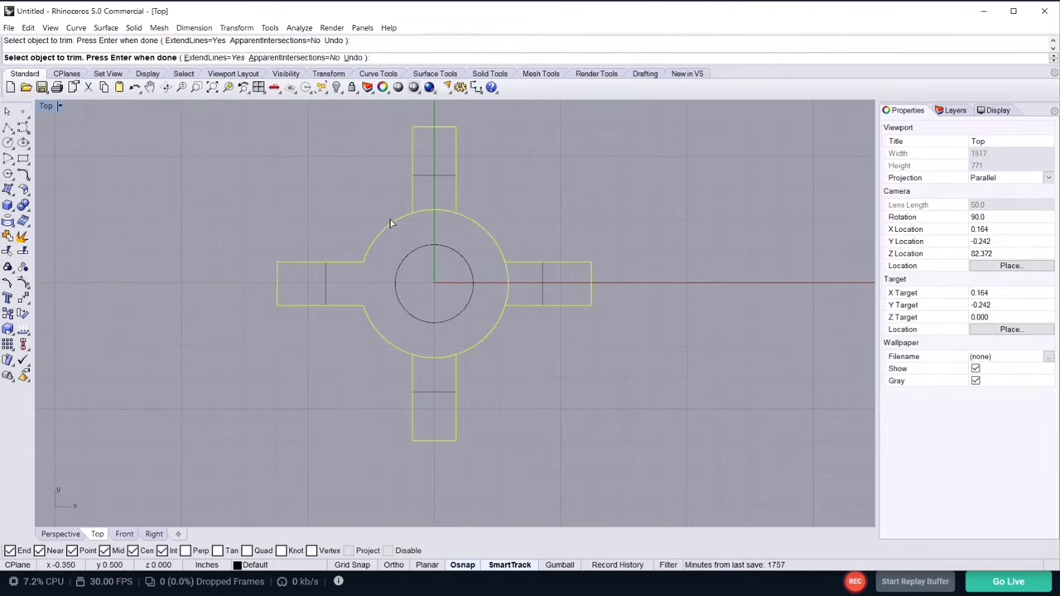
pyautogui.click(433, 358)
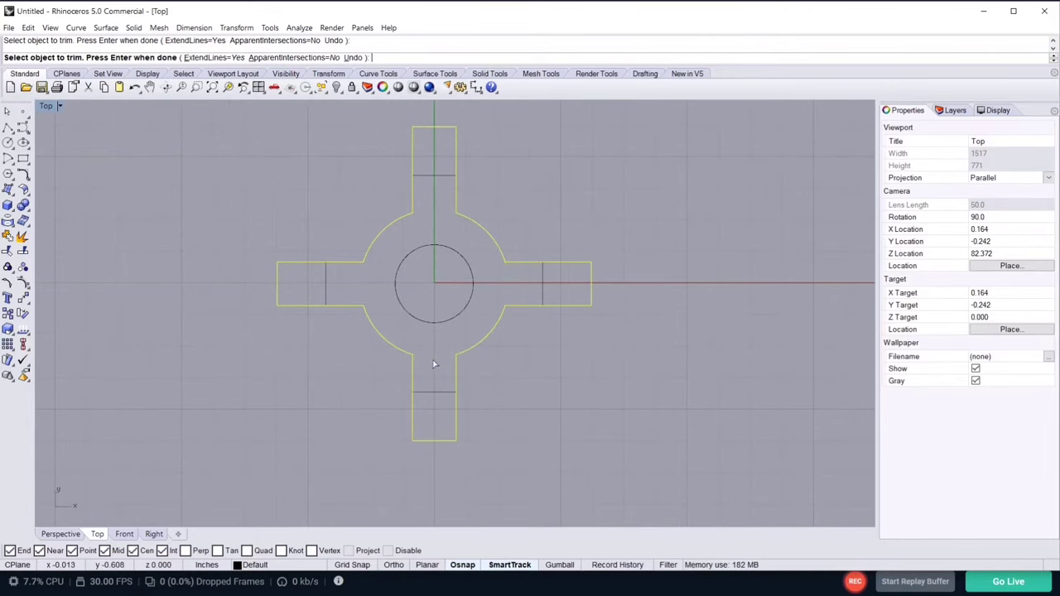
pyautogui.scroll(-2, 427, 234)
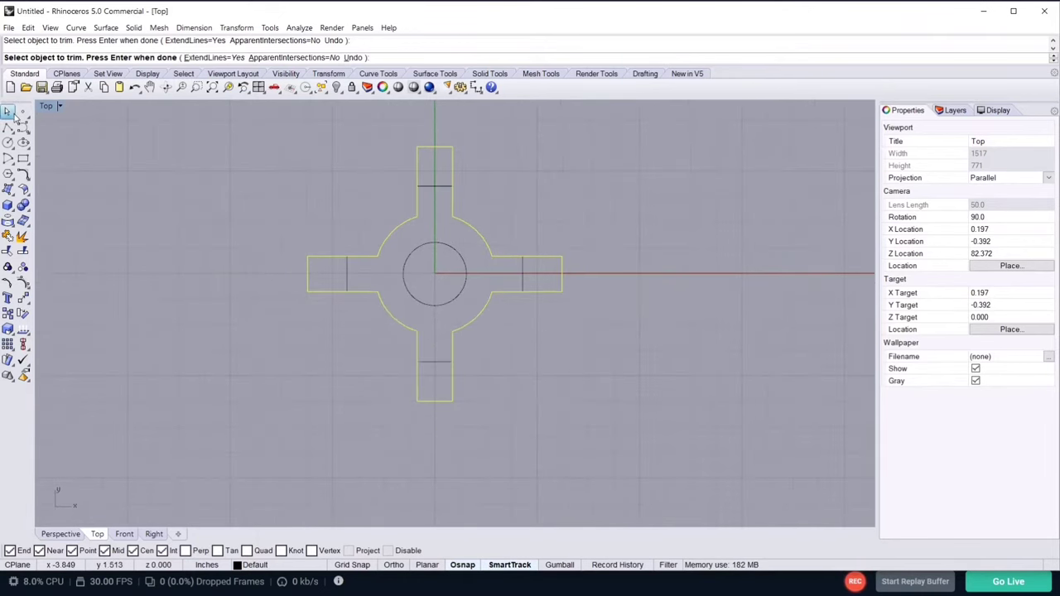
pyautogui.press('Return')
pyautogui.moveTo(510, 209)
pyautogui.mouseDown(button='right')
pyautogui.moveTo(547, 241)
pyautogui.moveTo(505, 262)
pyautogui.moveTo(506, 243)
pyautogui.moveTo(473, 265)
pyautogui.moveTo(516, 278)
pyautogui.mouseUp(button='right')
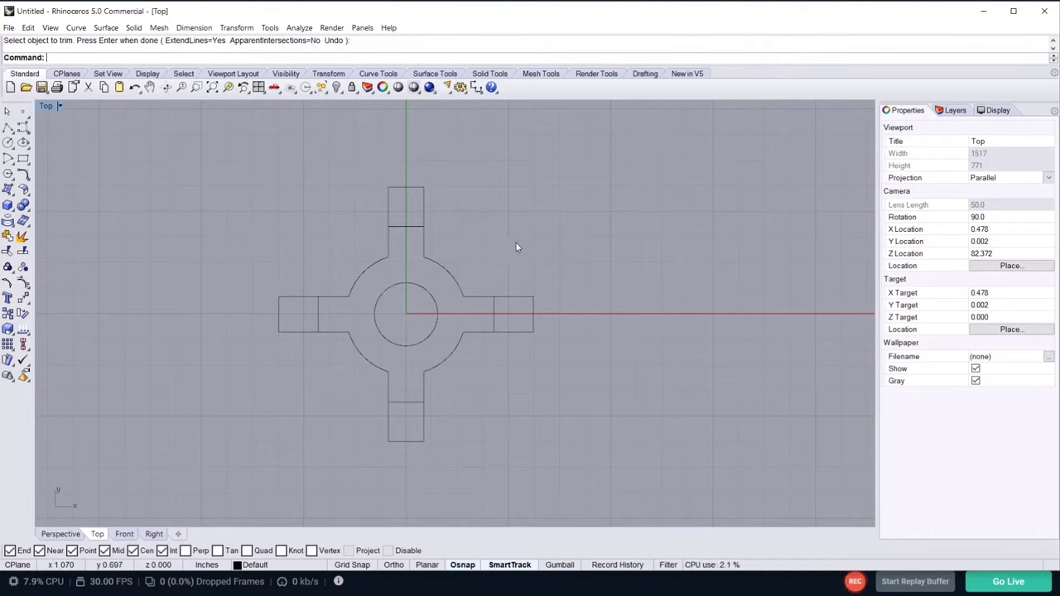
pyautogui.scroll(-1, 623, 281)
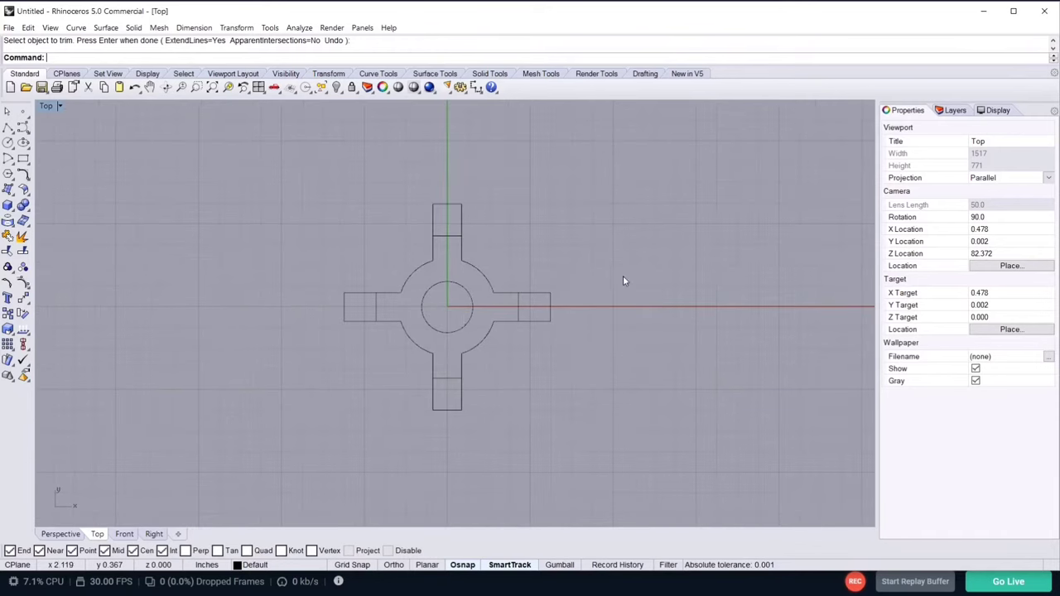
pyautogui.scroll(2, 448, 309)
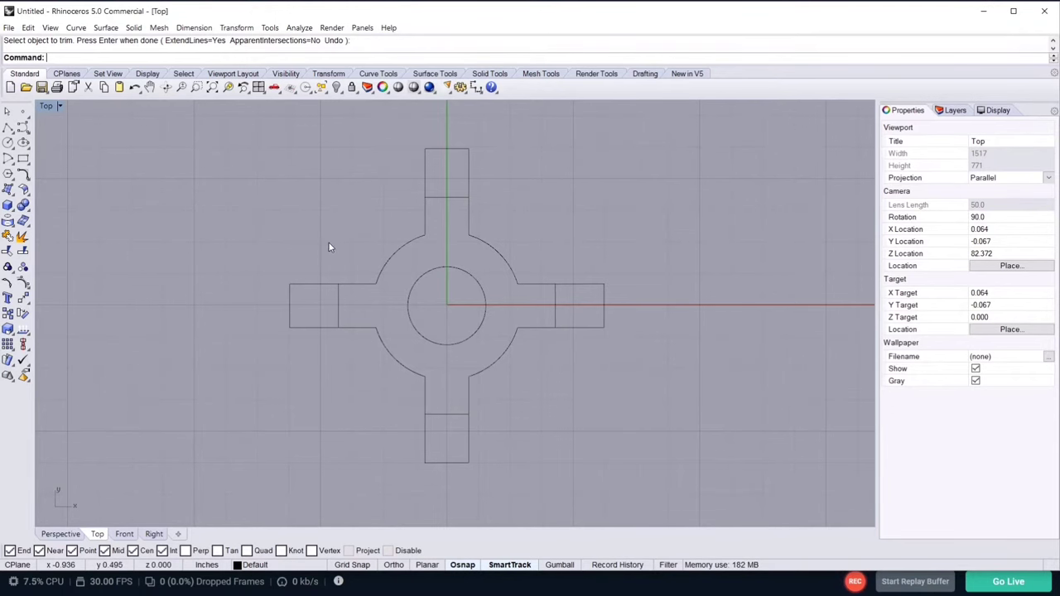
pyautogui.moveTo(329, 246); pyautogui.dragTo(267, 234, button='right')
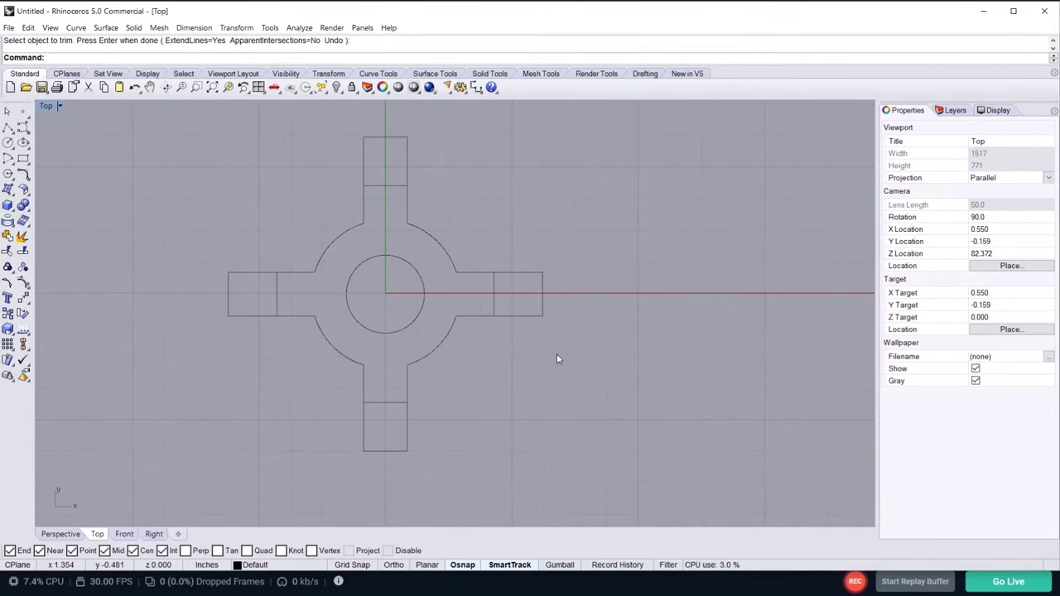
pyautogui.moveTo(514, 356); pyautogui.dragTo(558, 365, button='right')
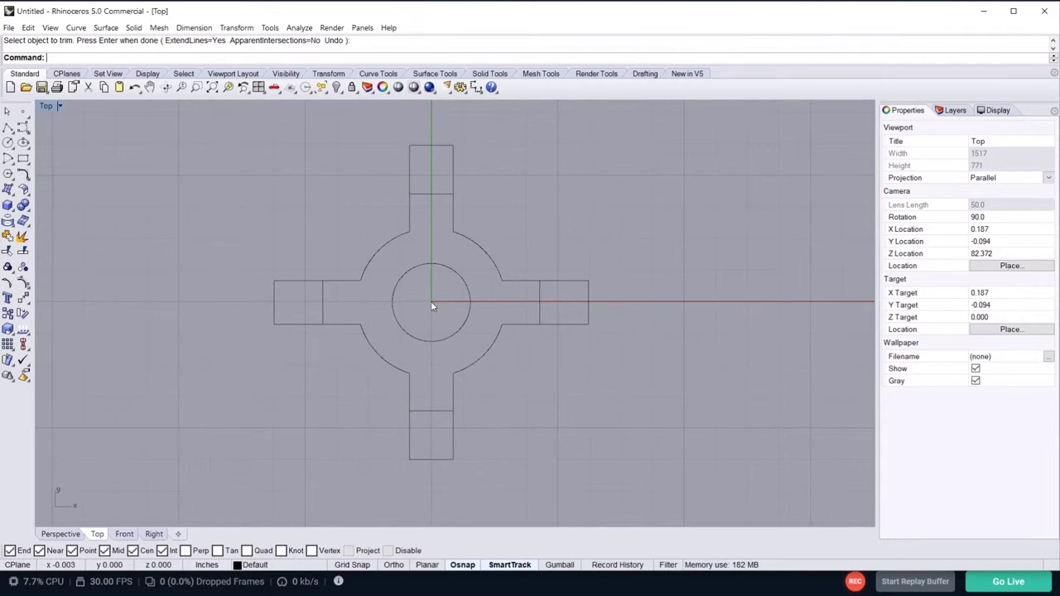
pyautogui.moveTo(431, 306); pyautogui.dragTo(498, 317, button='right')
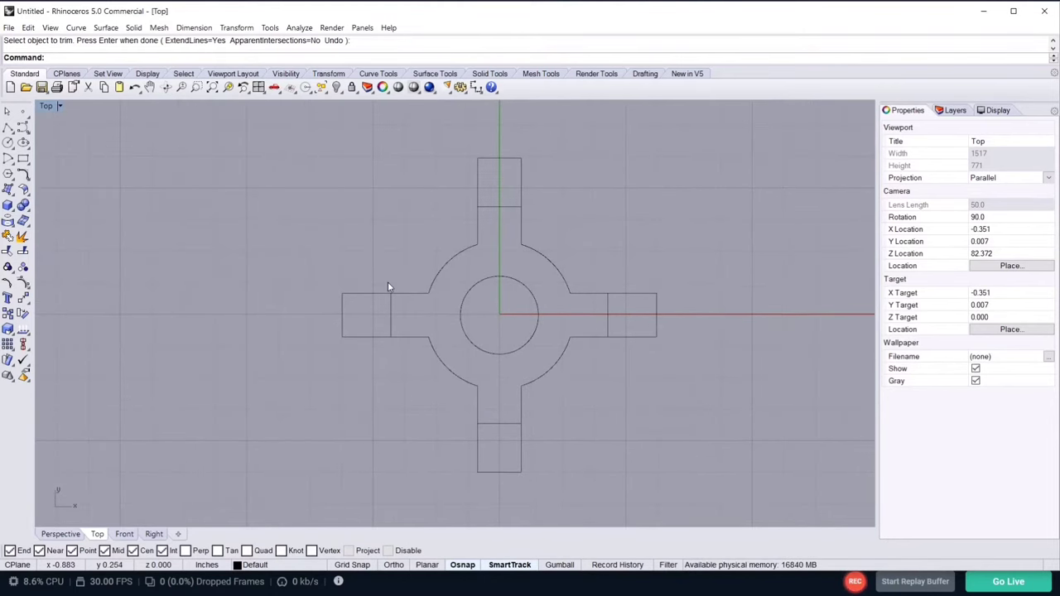
pyautogui.moveTo(634, 249); pyautogui.dragTo(551, 246, button='right')
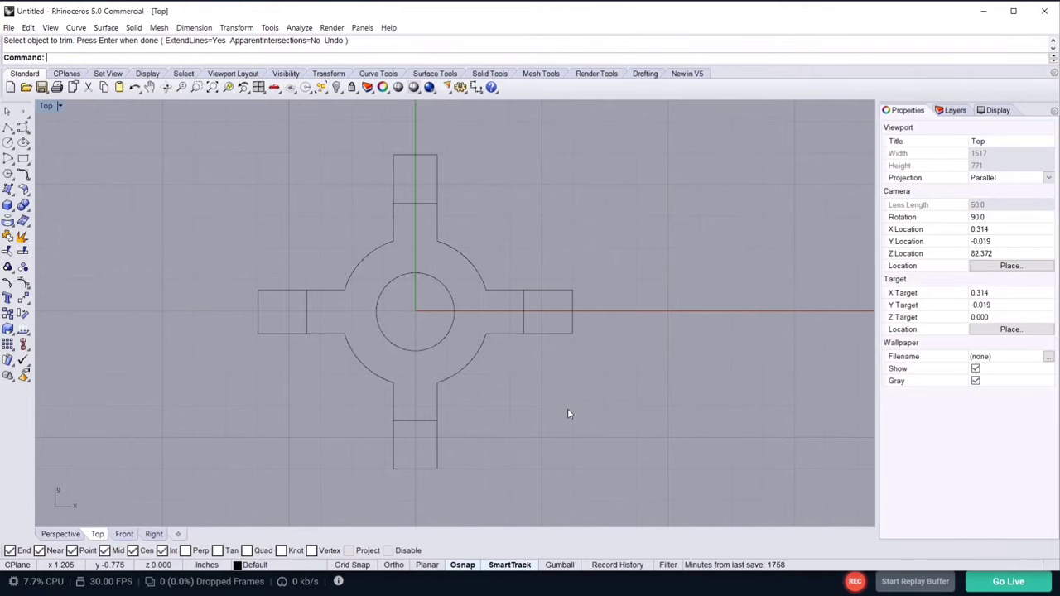
pyautogui.moveTo(568, 413)
pyautogui.mouseDown(button='right')
pyautogui.moveTo(568, 386)
pyautogui.moveTo(645, 366)
pyautogui.moveTo(563, 384)
pyautogui.mouseUp(button='right')
# - Select all curves of the hook outline and start exporting the selection to the Dropbox CAD files folder
pyautogui.moveTo(204, 132); pyautogui.dragTo(661, 489)
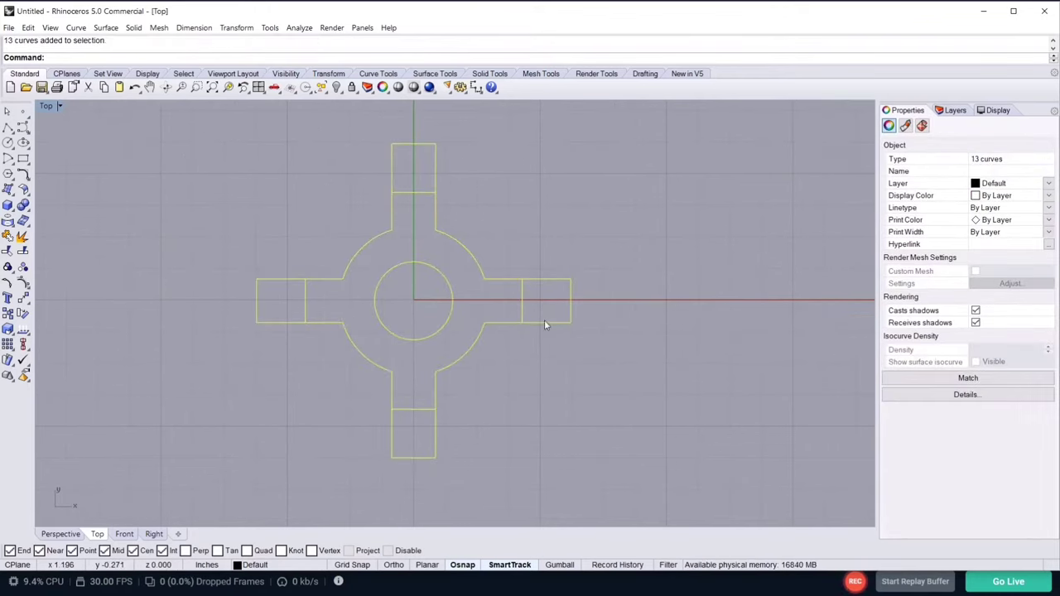
pyautogui.click(9, 27)
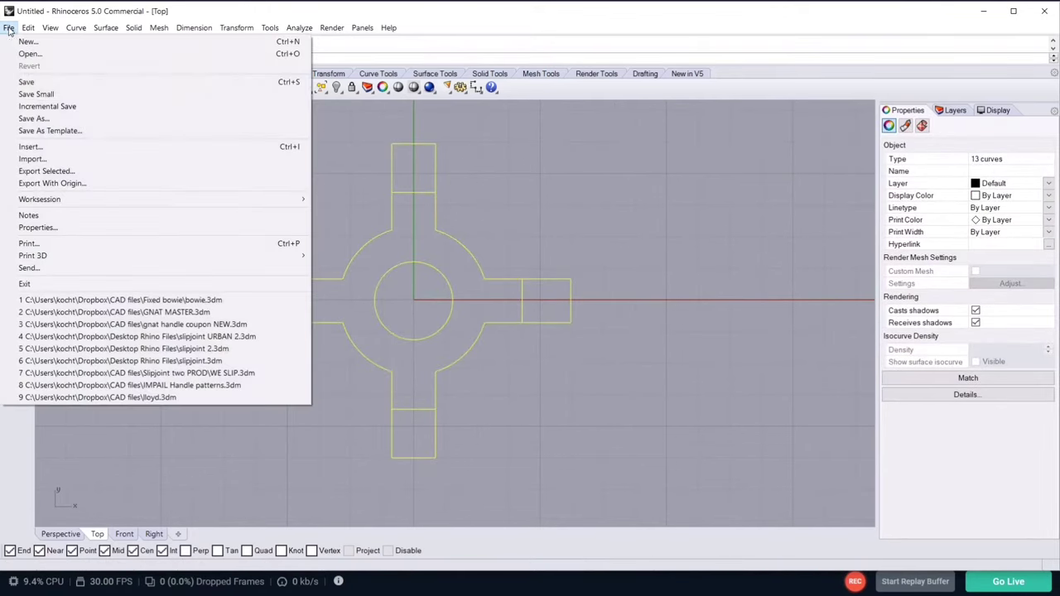
pyautogui.click(100, 173)
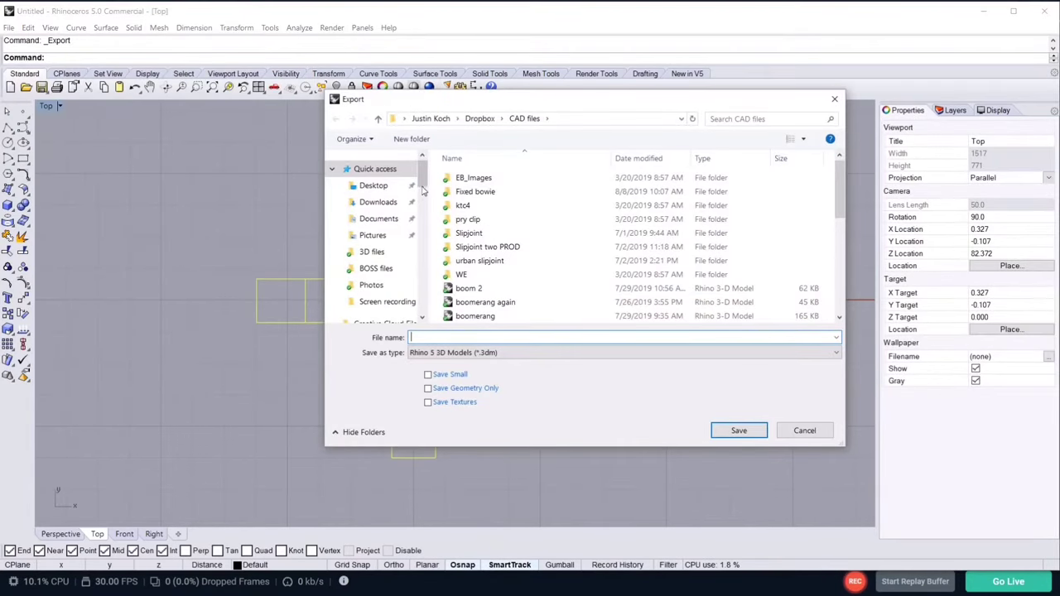
pyautogui.scroll(-3, 423, 208)
pyautogui.scroll(-2, 418, 211)
pyautogui.click(377, 246)
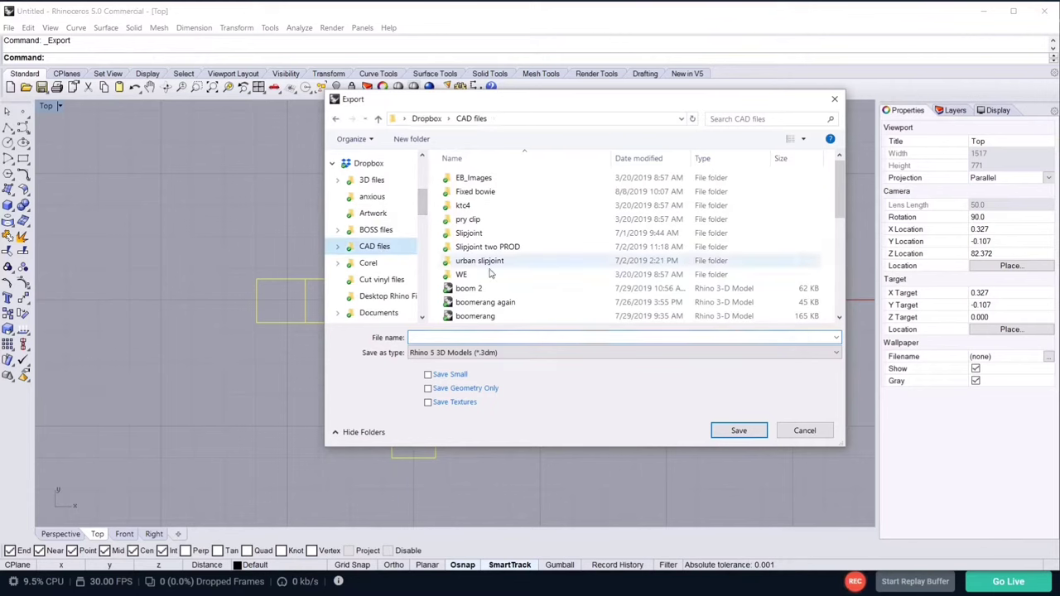
# - Export the selected curves as "grappling hook" in AutoCAD Drawing Exchange (*.dxf) format, using the Default export scheme
pyautogui.click(481, 338)
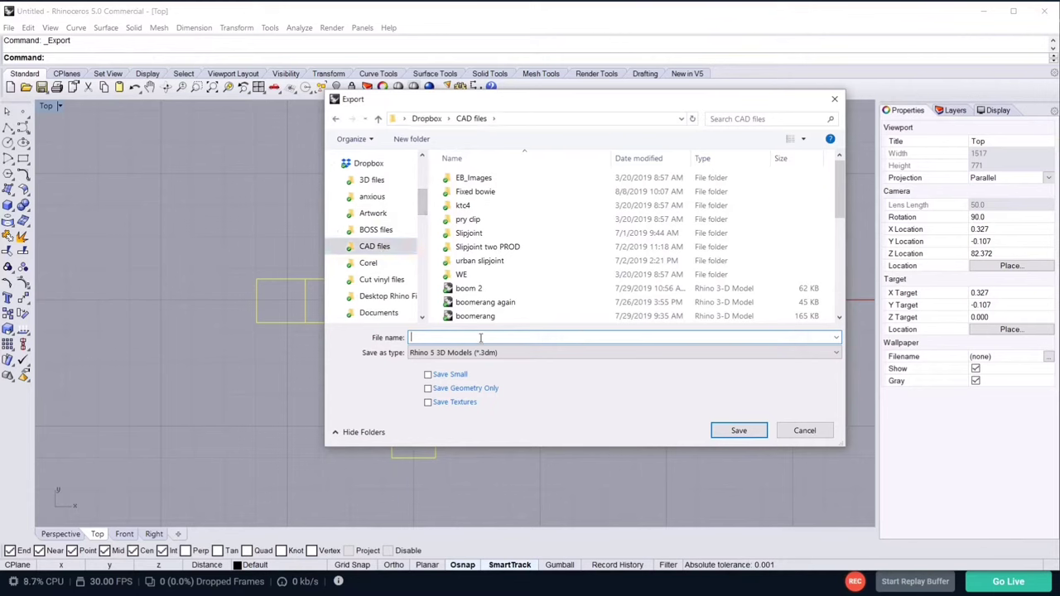
pyautogui.write('grappl')
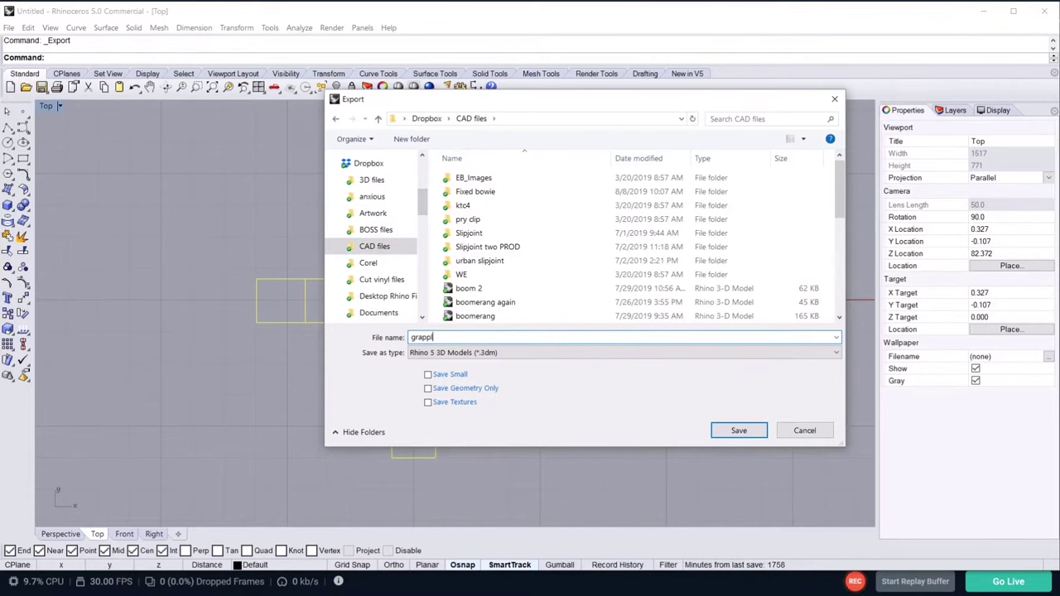
pyautogui.write('ing hook')
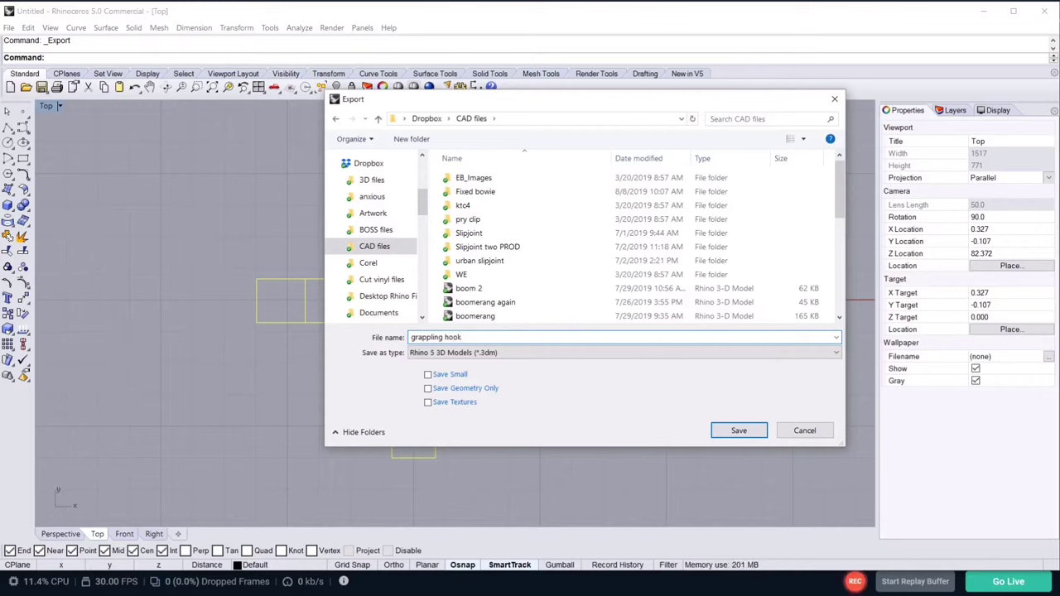
pyautogui.click(480, 352)
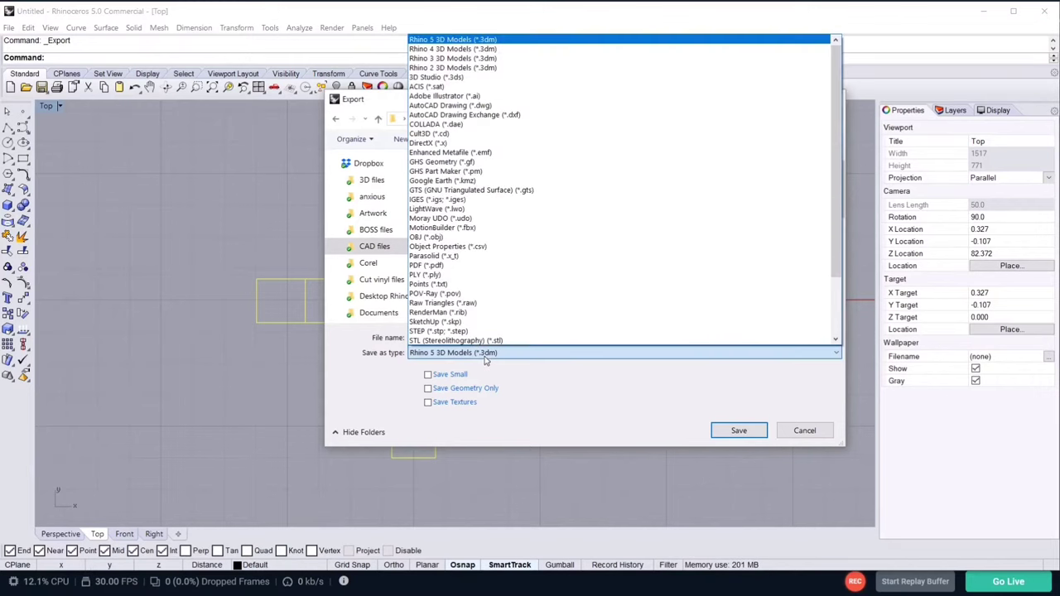
pyautogui.click(489, 116)
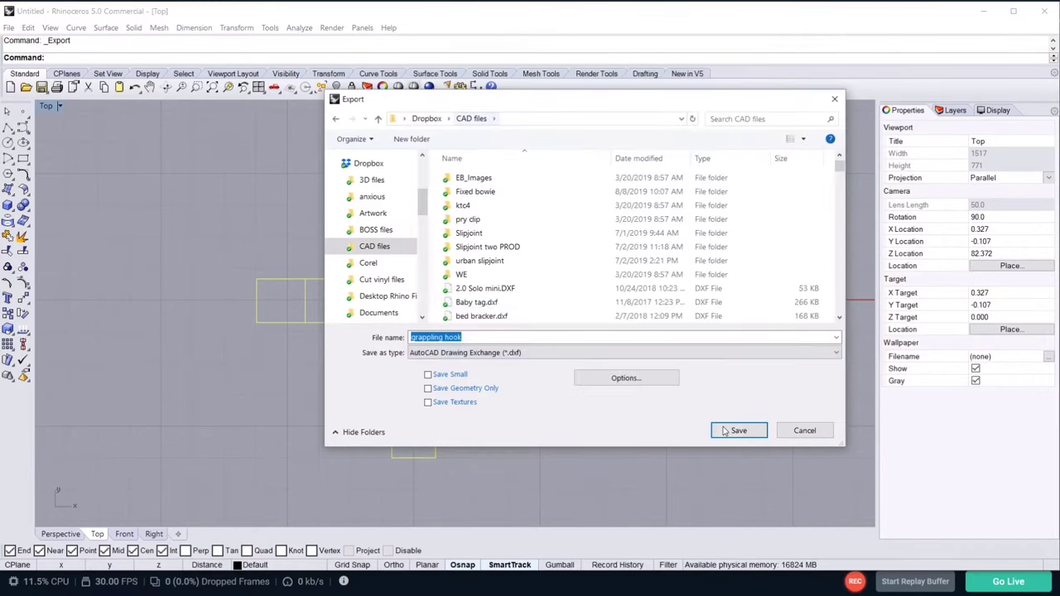
pyautogui.click(725, 430)
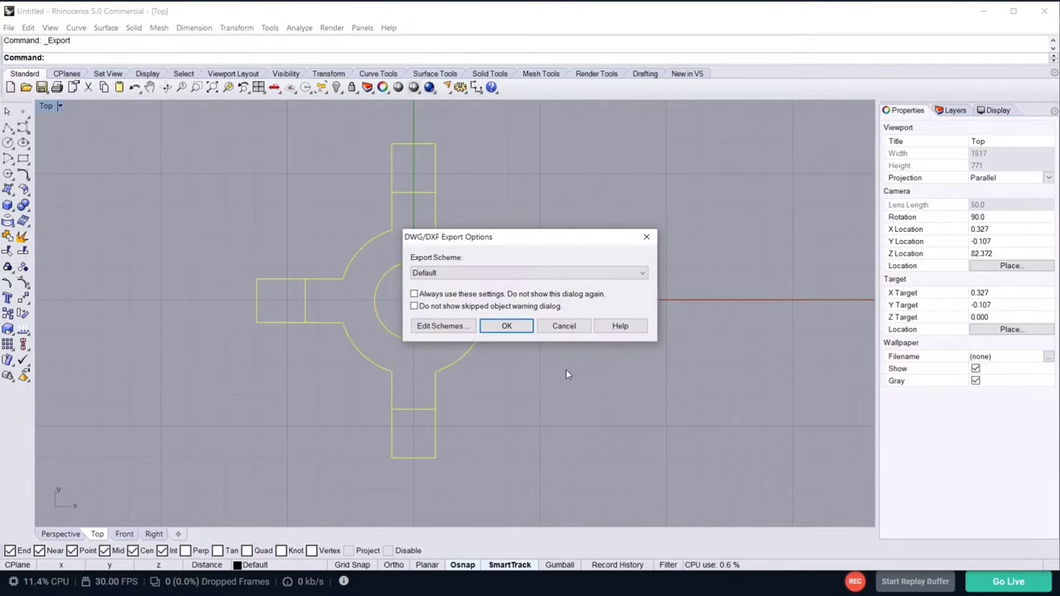
pyautogui.click(506, 326)
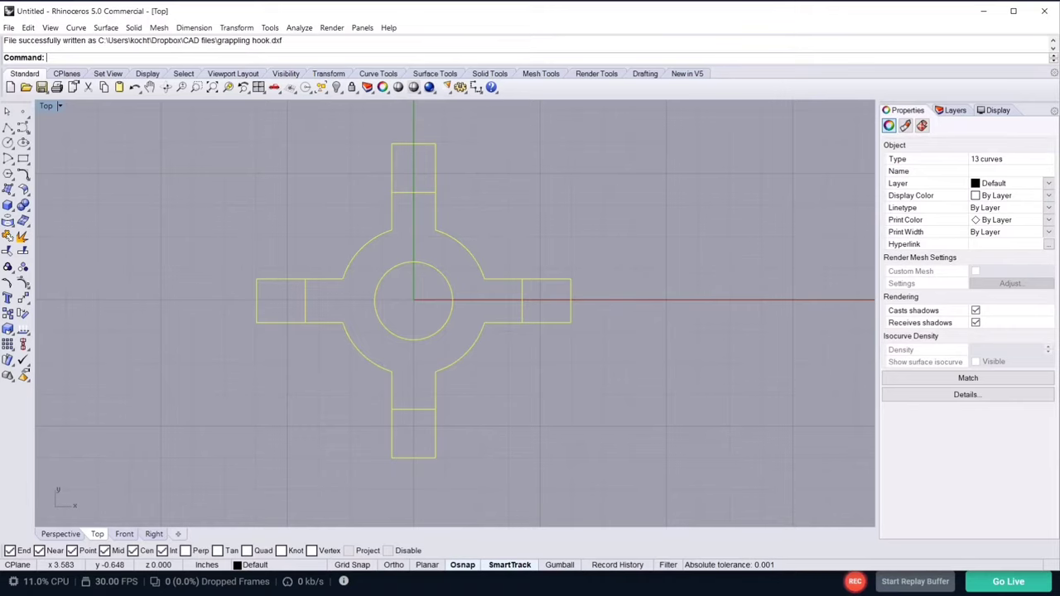
# - Switch to Autodesk Fusion 360 and start a DXF insertion on the horizontal XZ plane
pyautogui.moveTo(1059, 17); pyautogui.dragTo(529, 25)
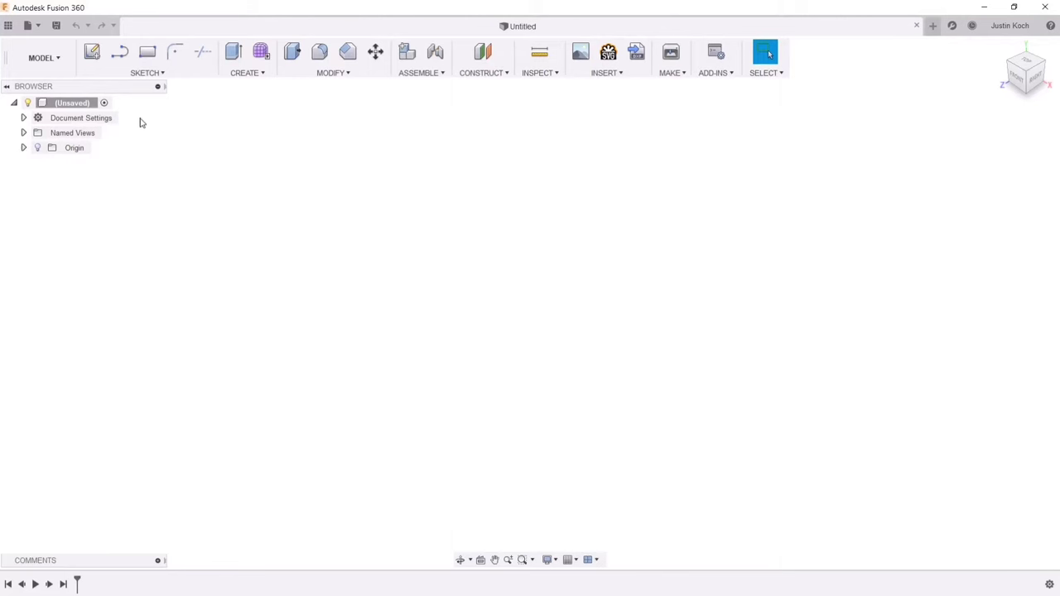
pyautogui.click(36, 28)
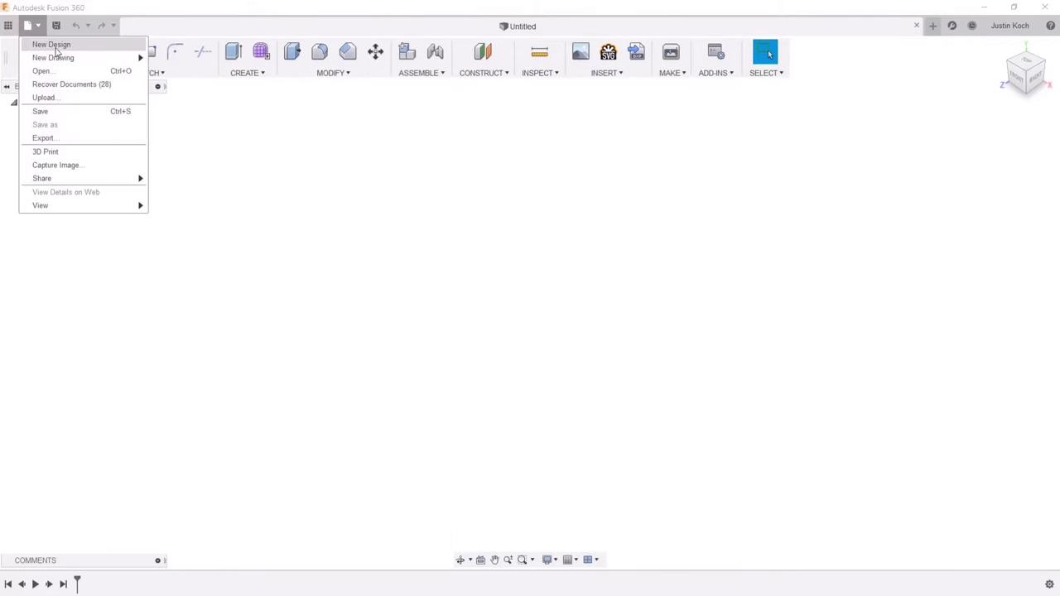
pyautogui.click(266, 147)
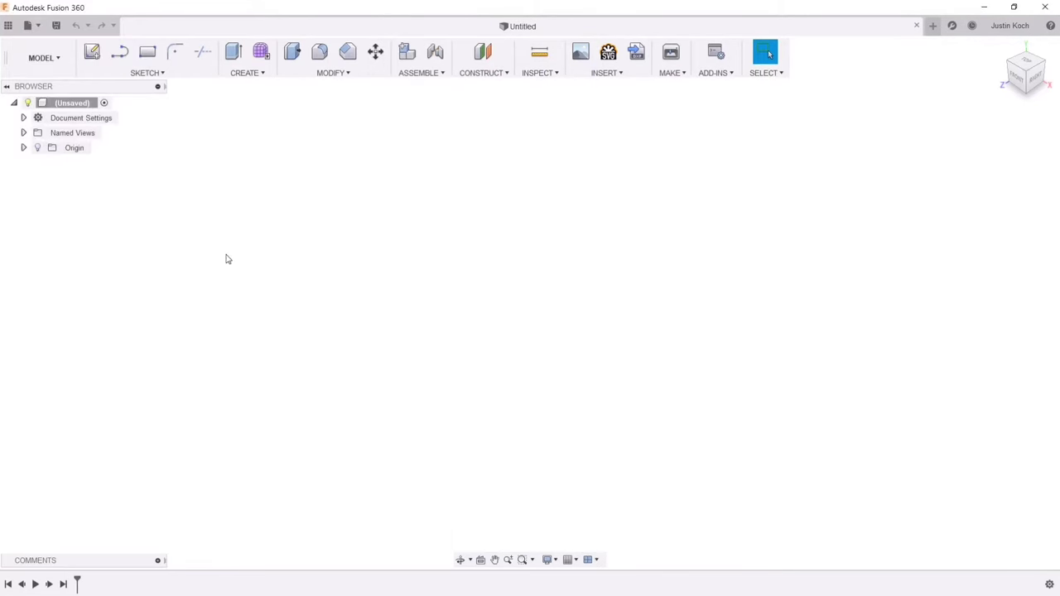
pyautogui.click(610, 78)
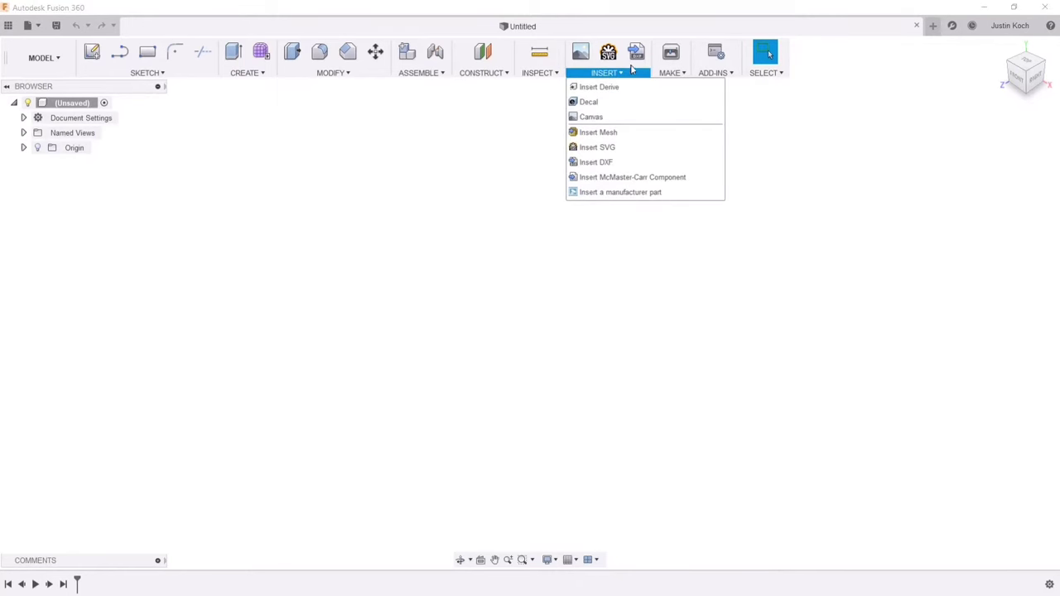
pyautogui.click(636, 52)
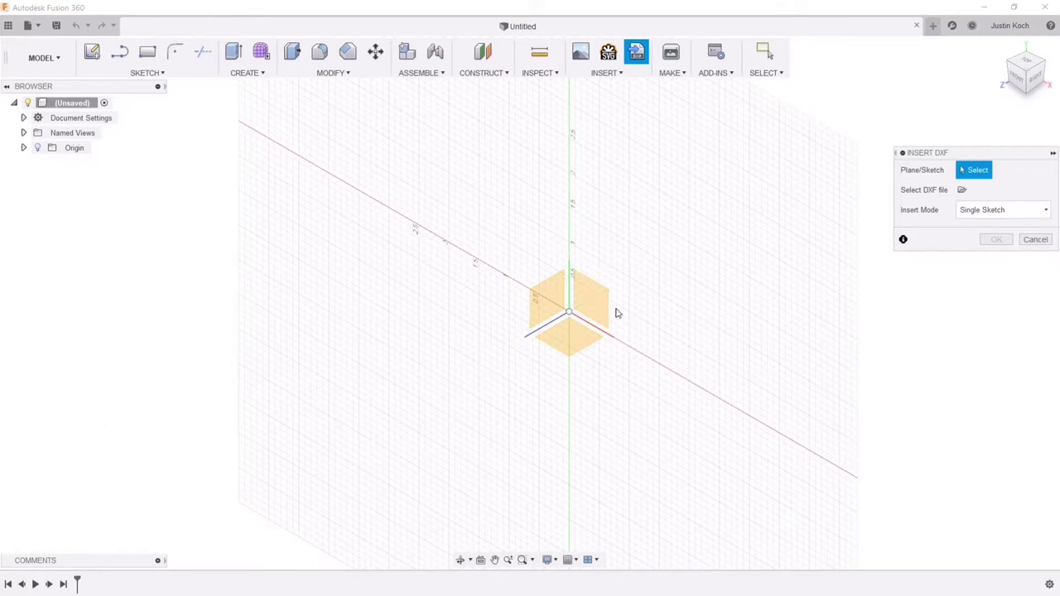
pyautogui.click(580, 345)
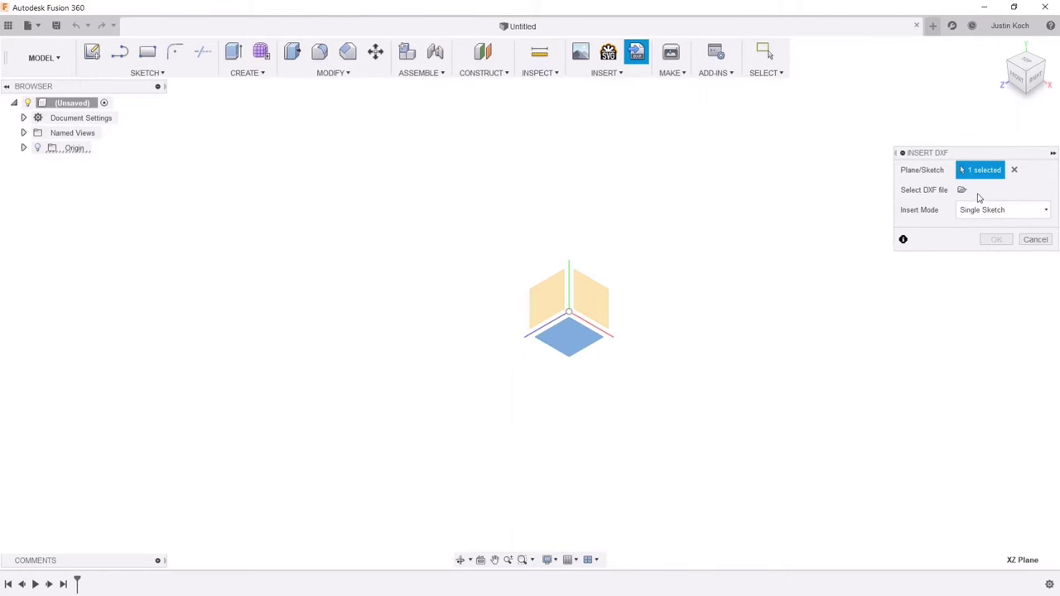
# - Insert the grappling hook DXF from the Dropbox CAD files folder, with inch units and Single Sketch mode
pyautogui.click(962, 191)
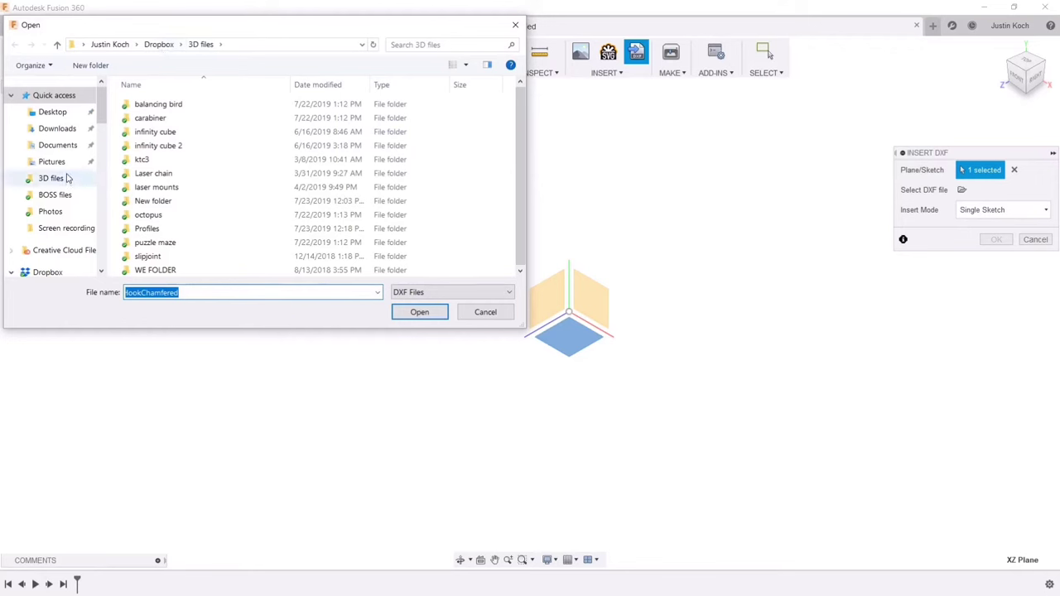
pyautogui.click(165, 47)
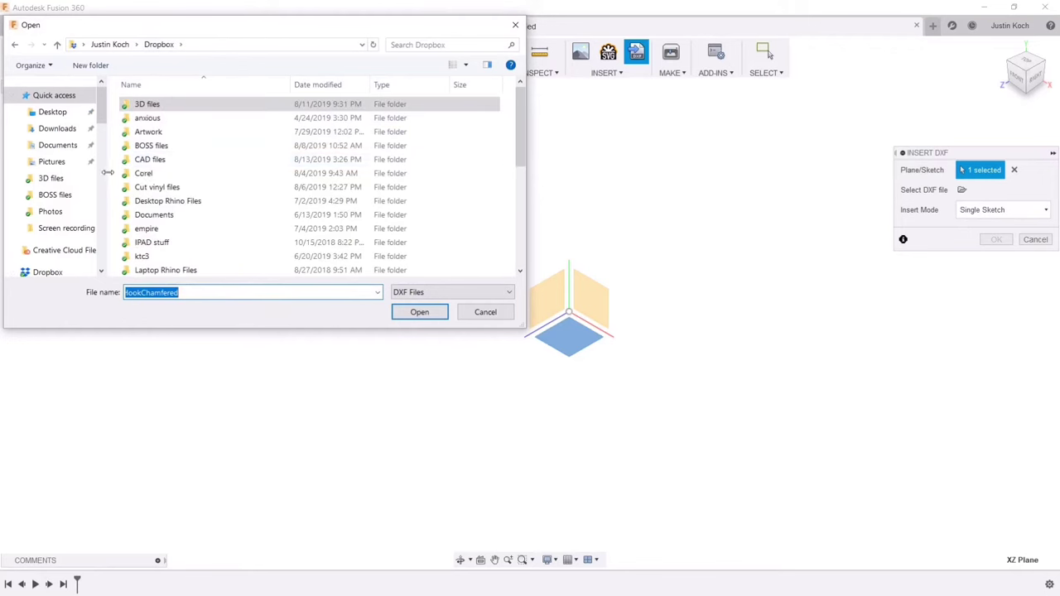
pyautogui.doubleClick(154, 161)
pyautogui.click(152, 173)
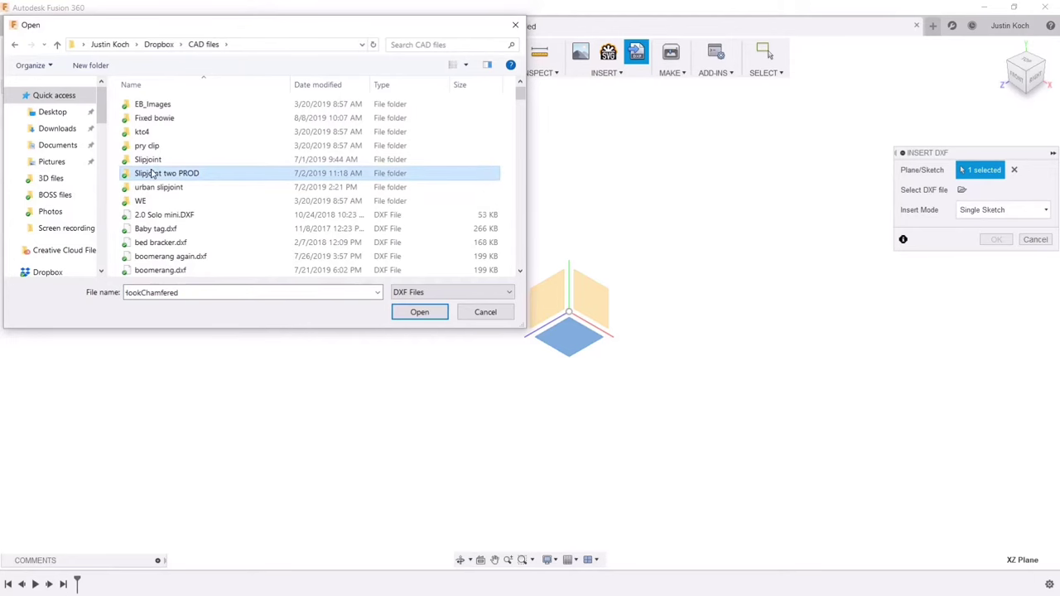
pyautogui.scroll(-10, 151, 173)
pyautogui.doubleClick(166, 102)
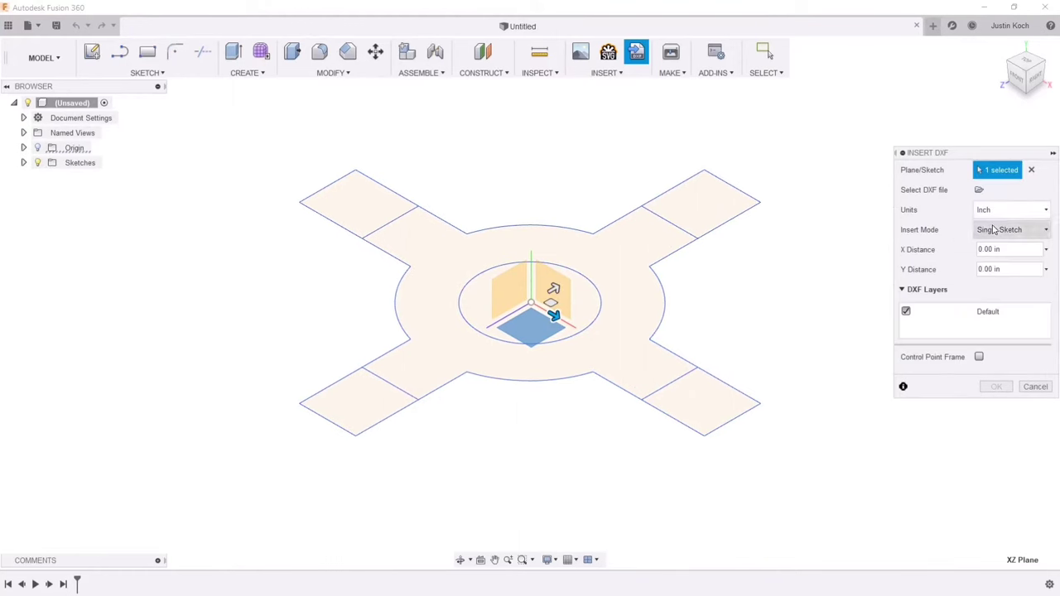
pyautogui.click(996, 389)
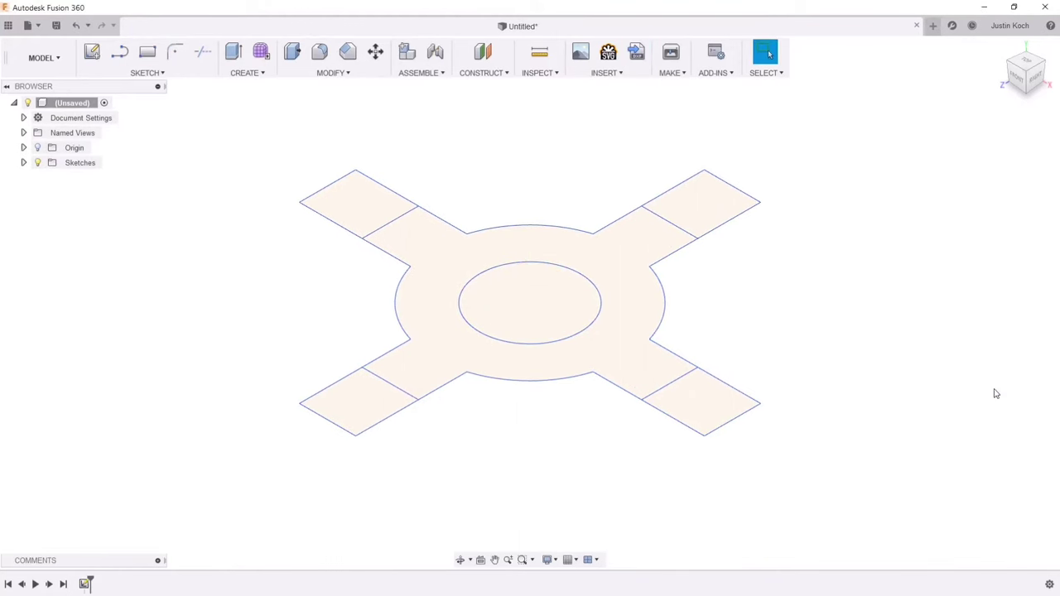
pyautogui.scroll(2, 832, 317)
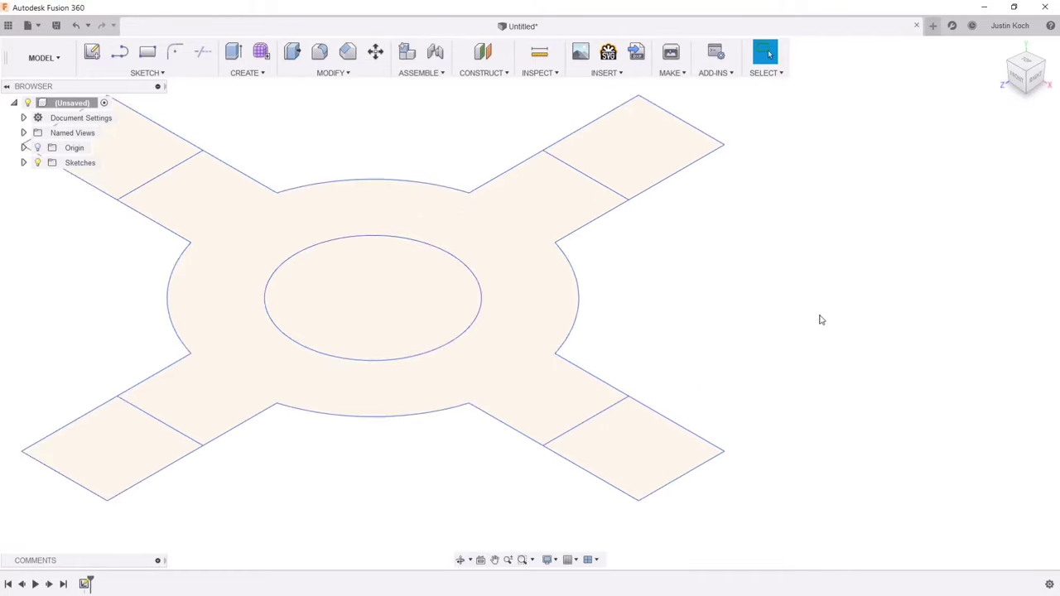
pyautogui.scroll(-4, 821, 315)
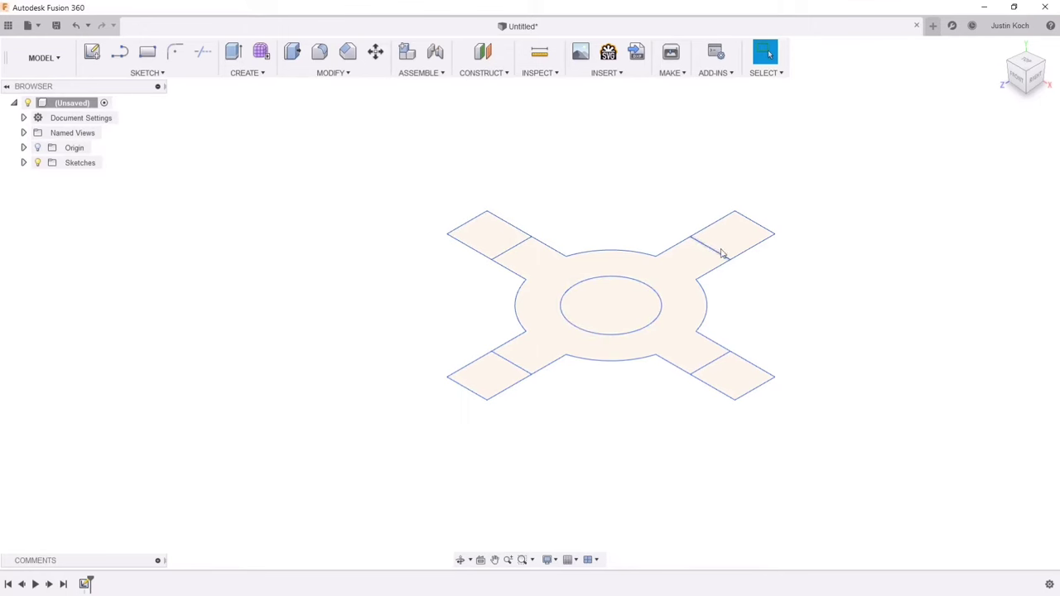
pyautogui.moveTo(669, 292); pyautogui.dragTo(555, 320, button='middle')
pyautogui.scroll(2, 507, 344)
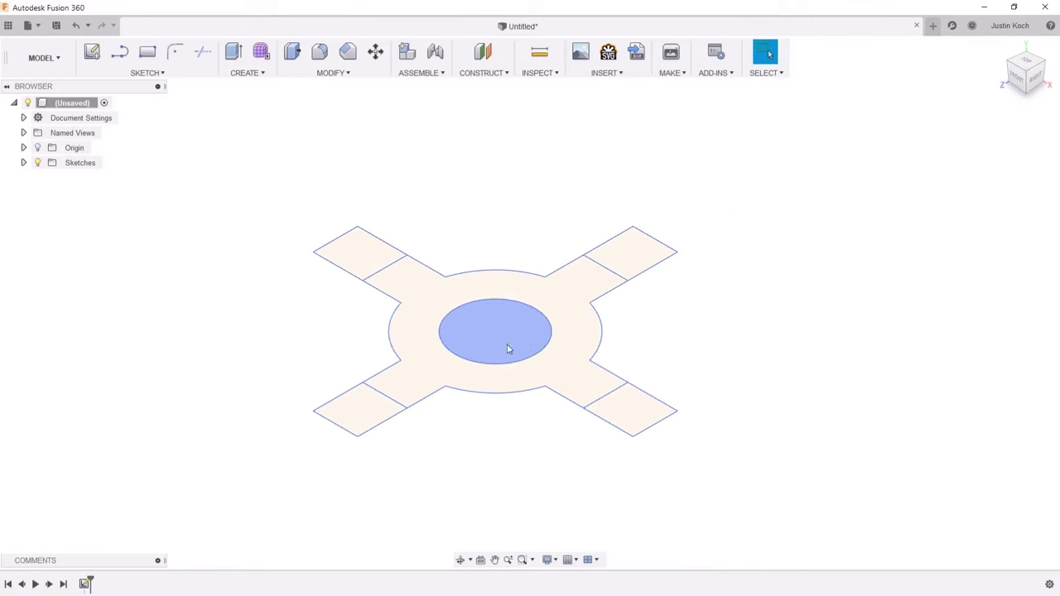
pyautogui.scroll(-2, 536, 336)
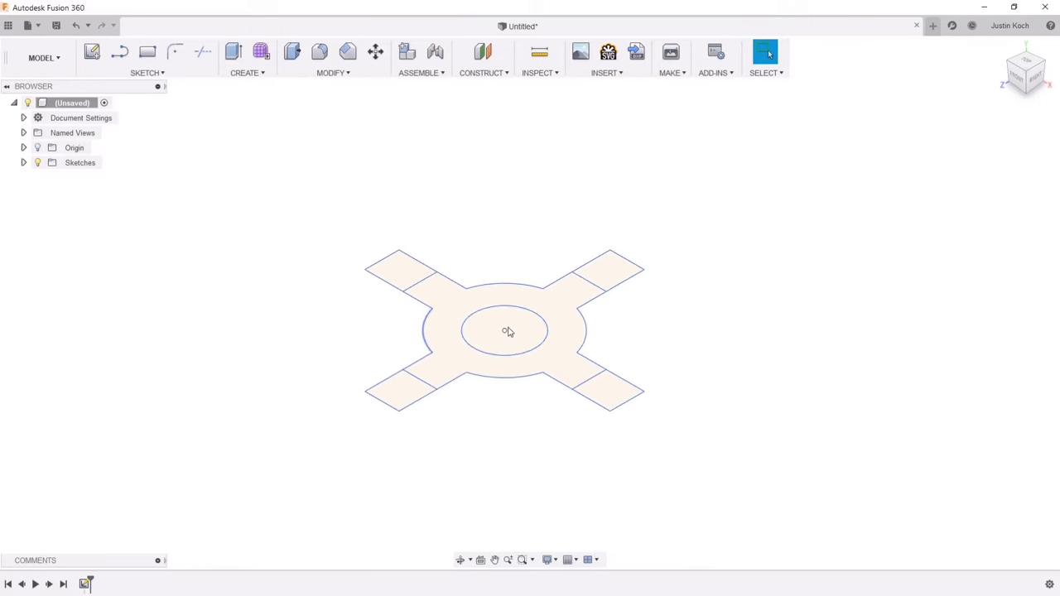
pyautogui.click(534, 332)
pyautogui.rightClick(520, 326)
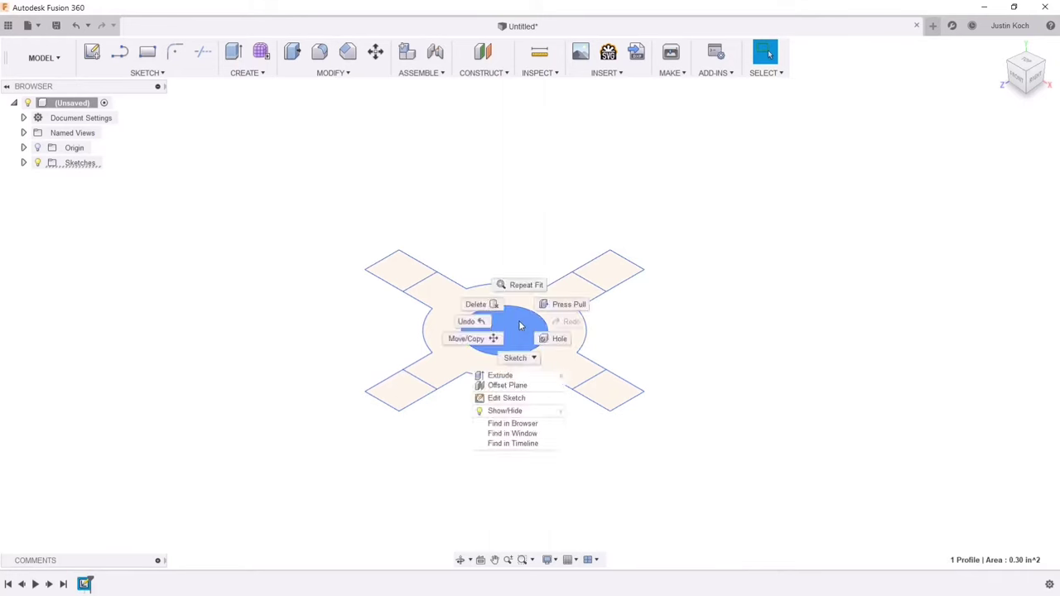
pyautogui.click(563, 304)
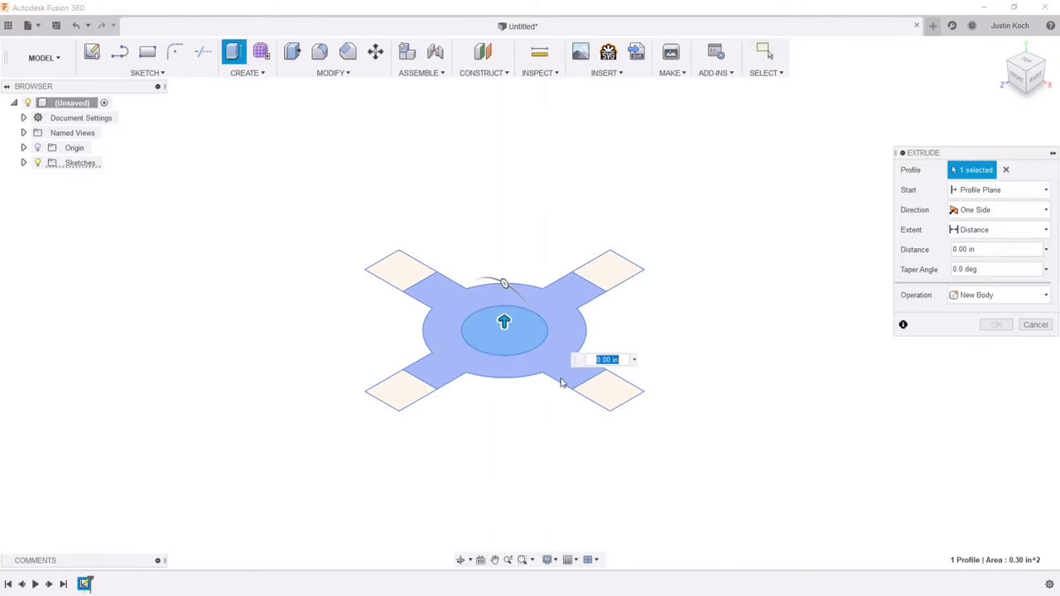
pyautogui.moveTo(514, 327); pyautogui.dragTo(506, 133)
pyautogui.moveTo(506, 193); pyautogui.dragTo(529, 315, button='middle')
pyautogui.scroll(3, 529, 281)
pyautogui.scroll(-4, 542, 317)
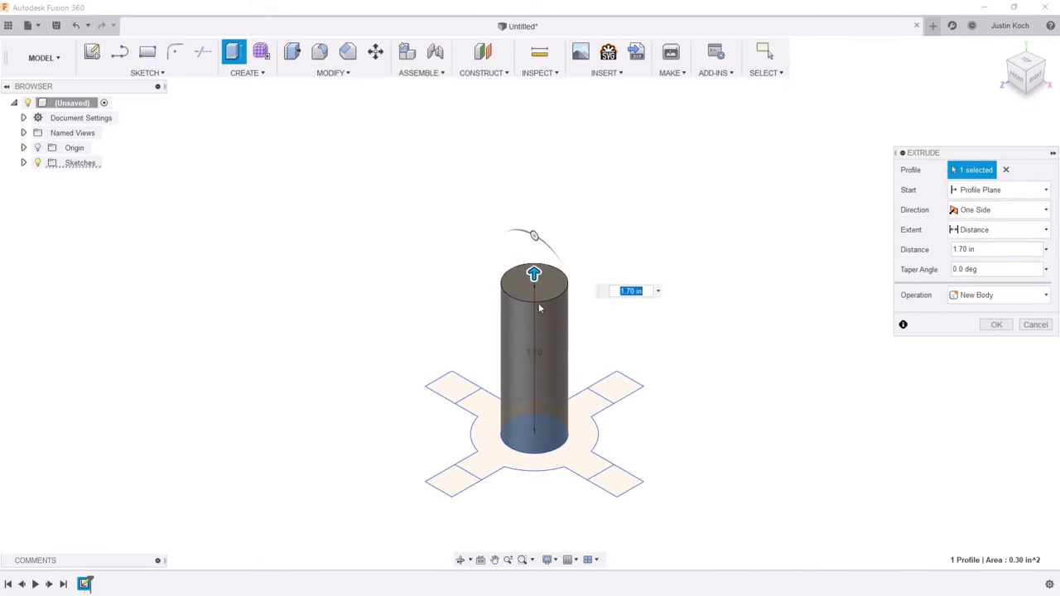
pyautogui.moveTo(533, 273); pyautogui.dragTo(552, 172)
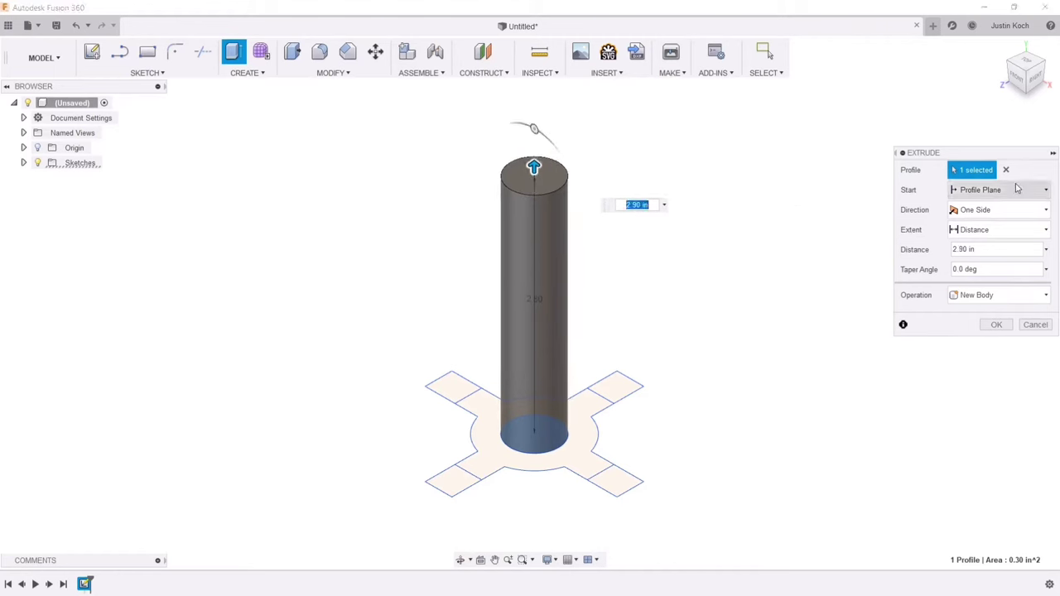
pyautogui.moveTo(1026, 82)
pyautogui.mouseDown()
pyautogui.moveTo(1026, 50)
pyautogui.moveTo(1027, 67)
pyautogui.mouseUp()
pyautogui.moveTo(547, 80)
pyautogui.keyDown('shift'); pyautogui.mouseDown(button='middle')
pyautogui.moveTo(543, 253)
pyautogui.moveTo(547, 136)
pyautogui.moveTo(458, 152)
pyautogui.moveTo(424, 78)
pyautogui.moveTo(454, 95)
pyautogui.moveTo(455, 109)
pyautogui.mouseUp(button='middle'); pyautogui.keyUp('shift')
pyautogui.click(1029, 326)
# - Open the imported grappling hook sketch for editing
pyautogui.scroll(2, 479, 360)
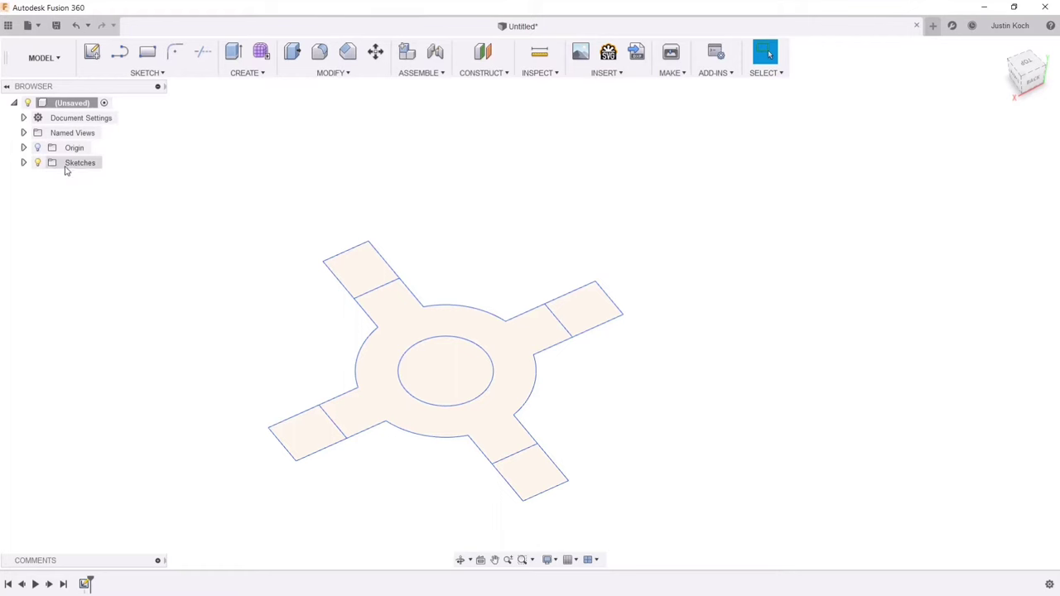
pyautogui.click(93, 168)
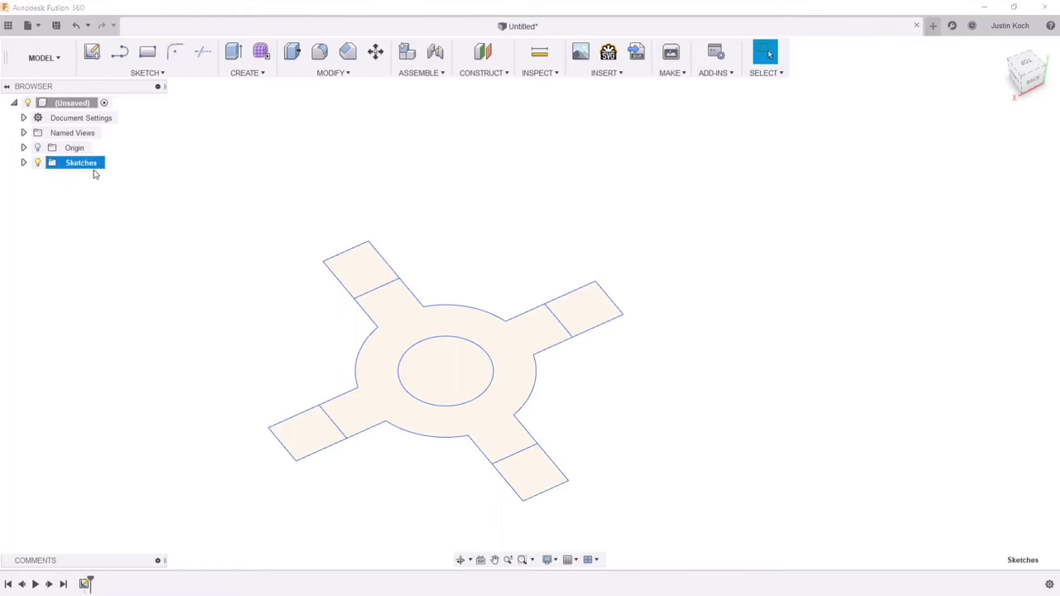
pyautogui.click(23, 162)
pyautogui.click(83, 177)
pyautogui.rightClick(82, 177)
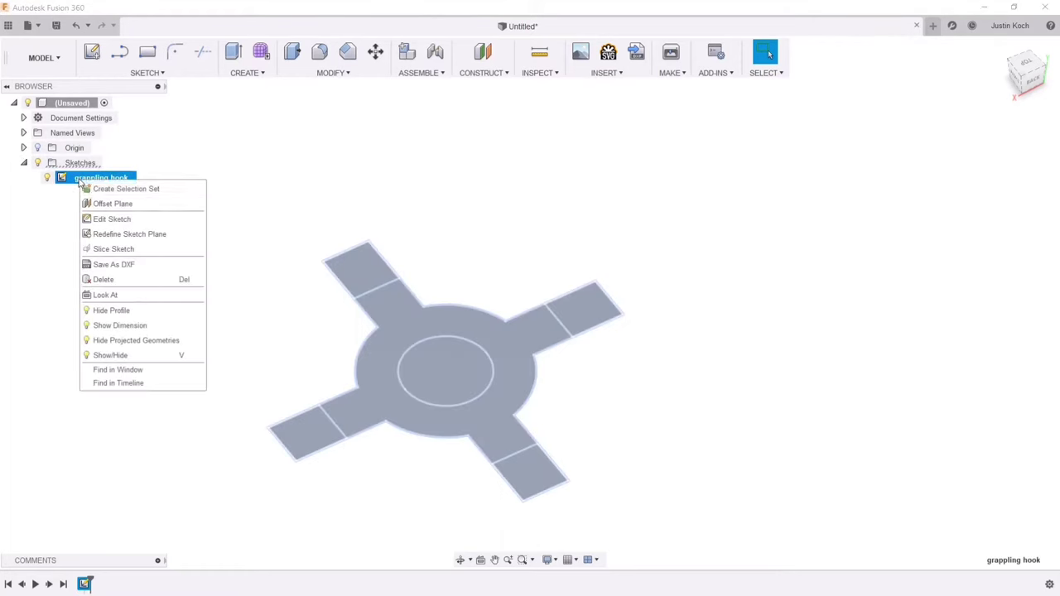
pyautogui.click(108, 220)
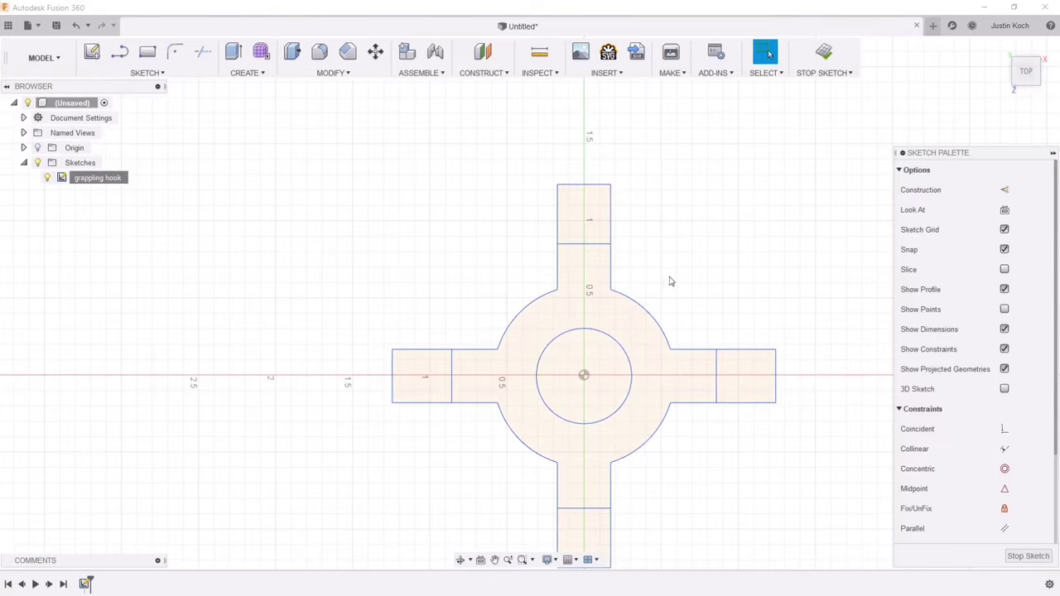
pyautogui.moveTo(661, 323); pyautogui.dragTo(572, 244, button='middle')
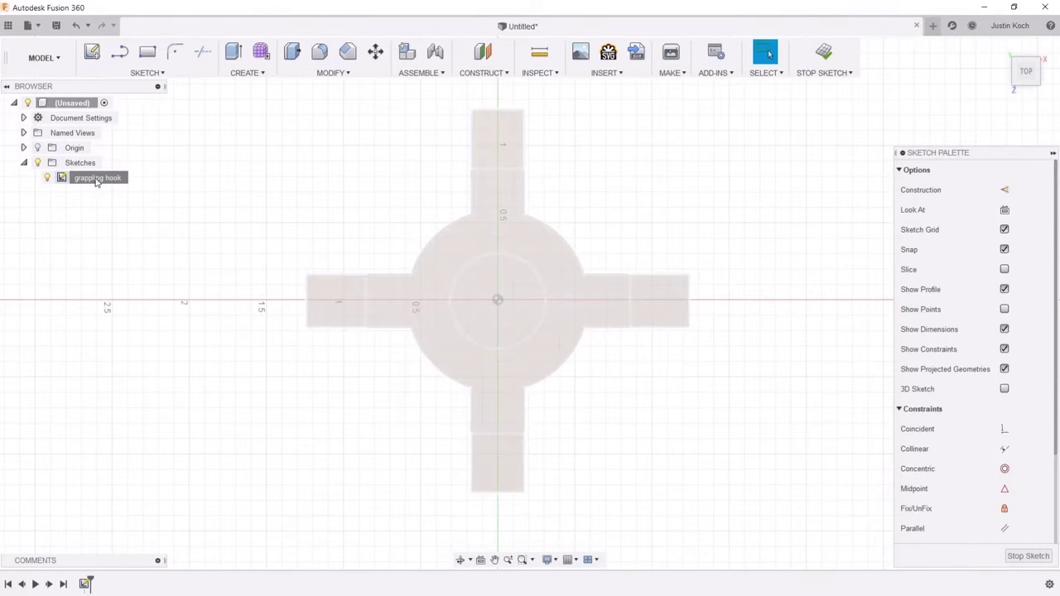
# - Try to draw a center diameter circle from the sketch origin out to the hub's outer arc
pyautogui.scroll(5, 534, 258)
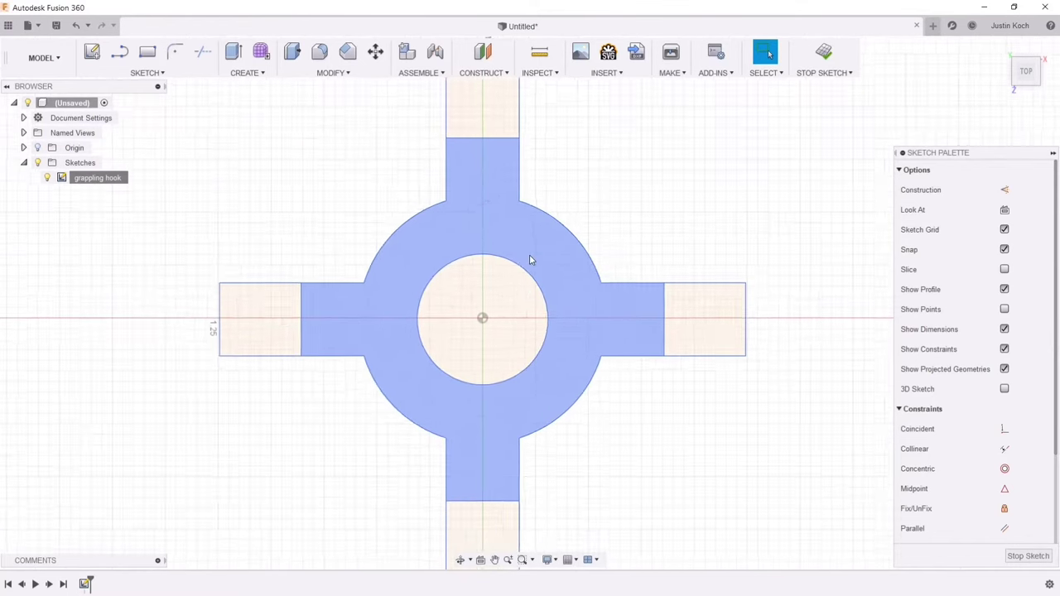
pyautogui.moveTo(514, 272); pyautogui.dragTo(502, 284)
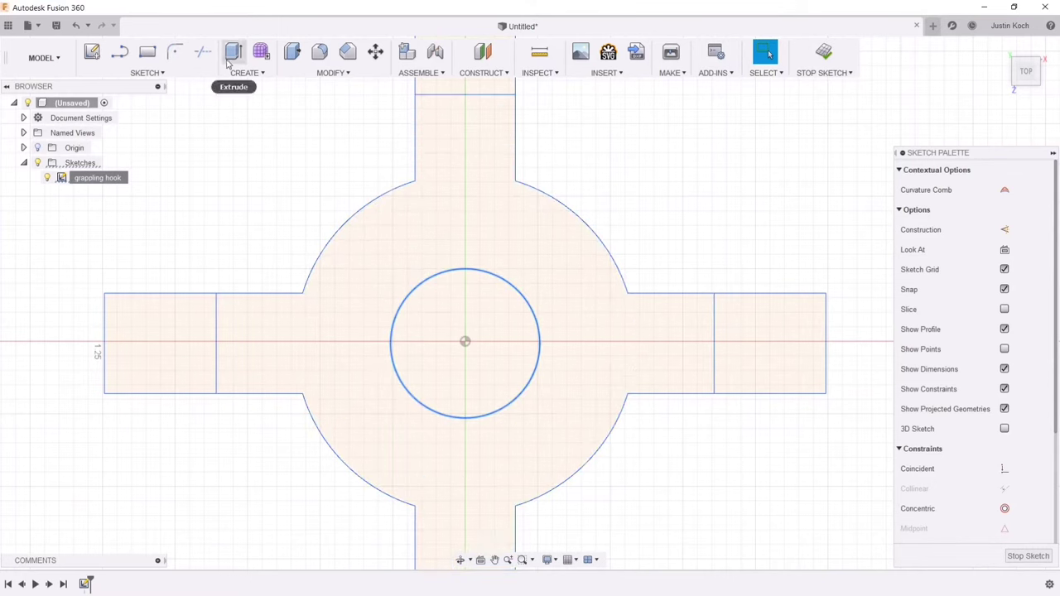
pyautogui.click(154, 74)
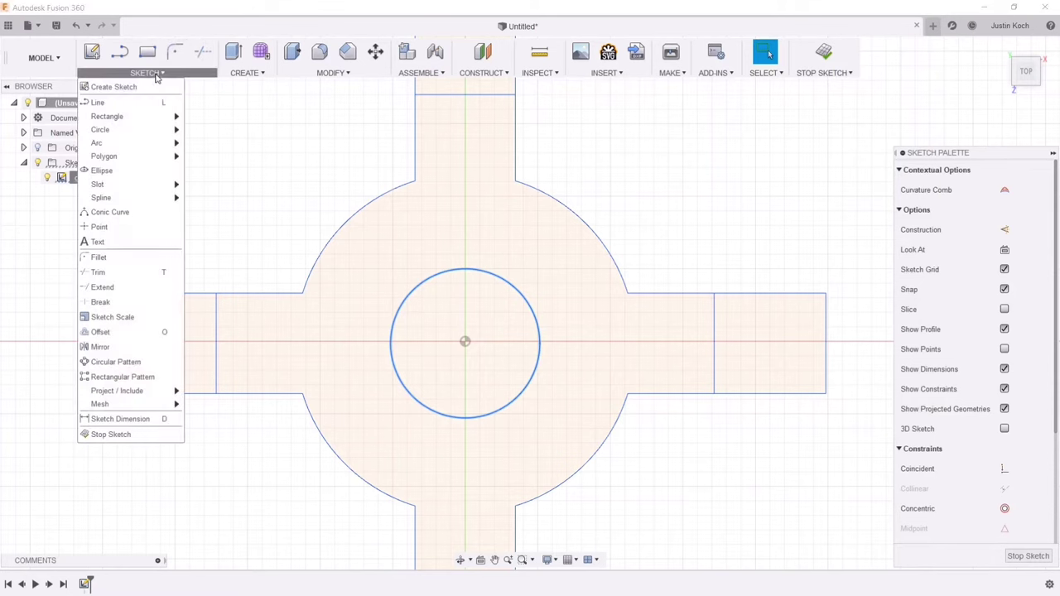
pyautogui.moveTo(144, 136)
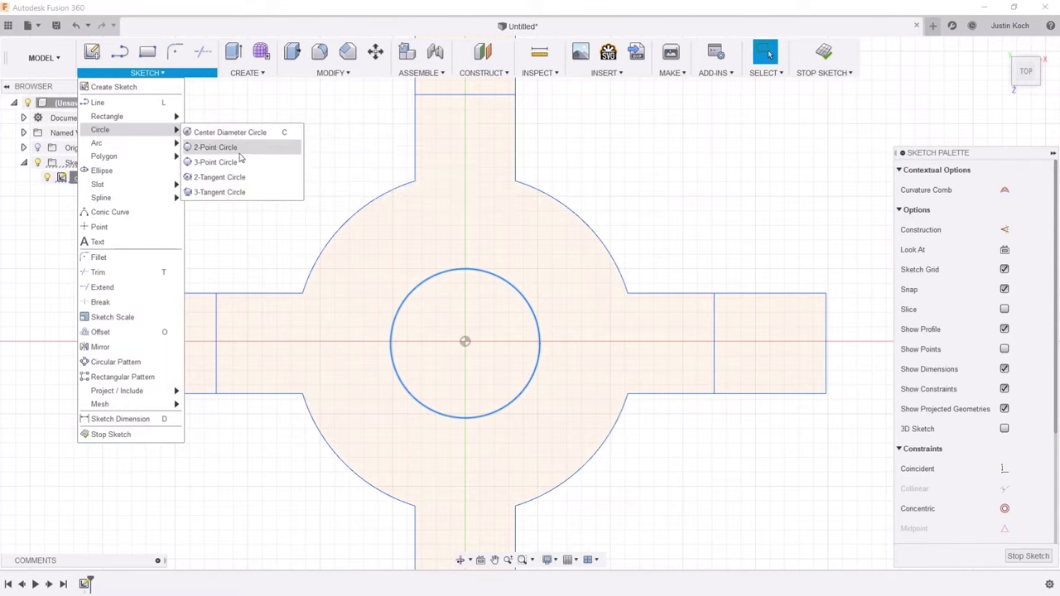
pyautogui.click(240, 133)
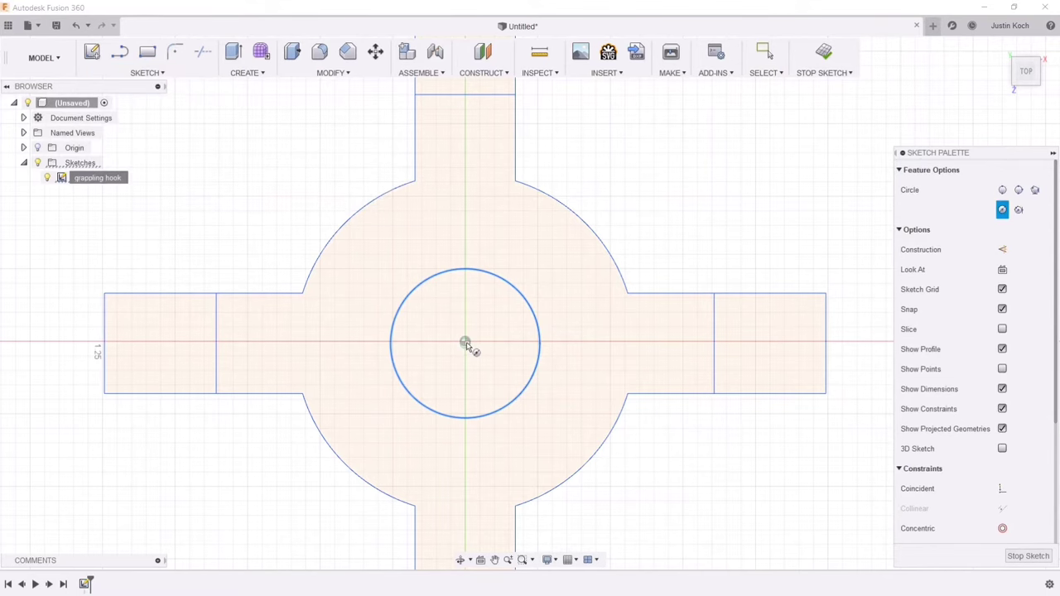
pyautogui.scroll(5, 466, 344)
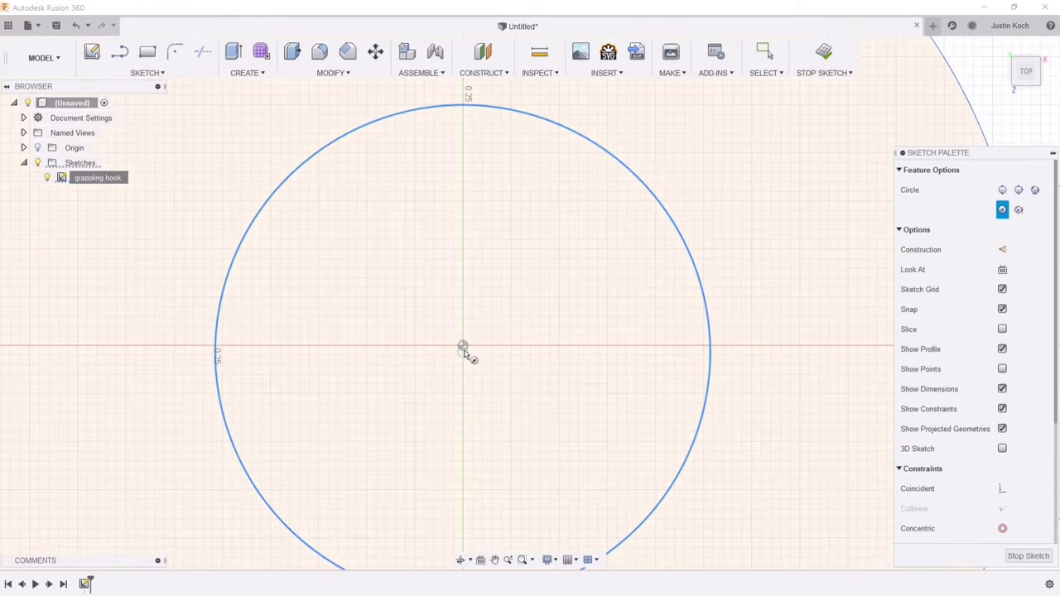
pyautogui.click(462, 346)
pyautogui.scroll(2, 522, 321)
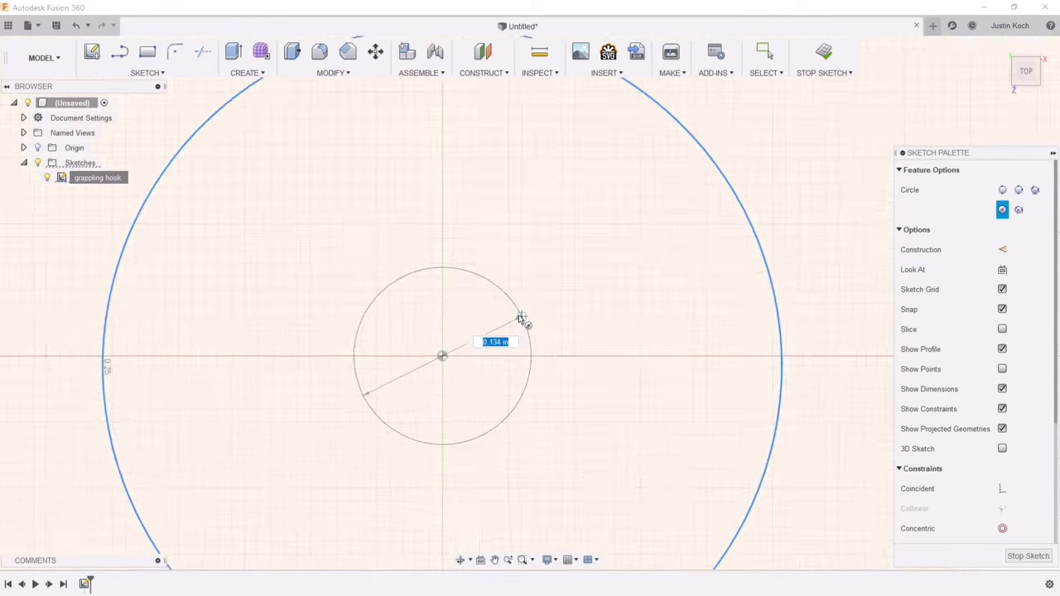
pyautogui.scroll(-5, 519, 318)
pyautogui.scroll(-4, 519, 318)
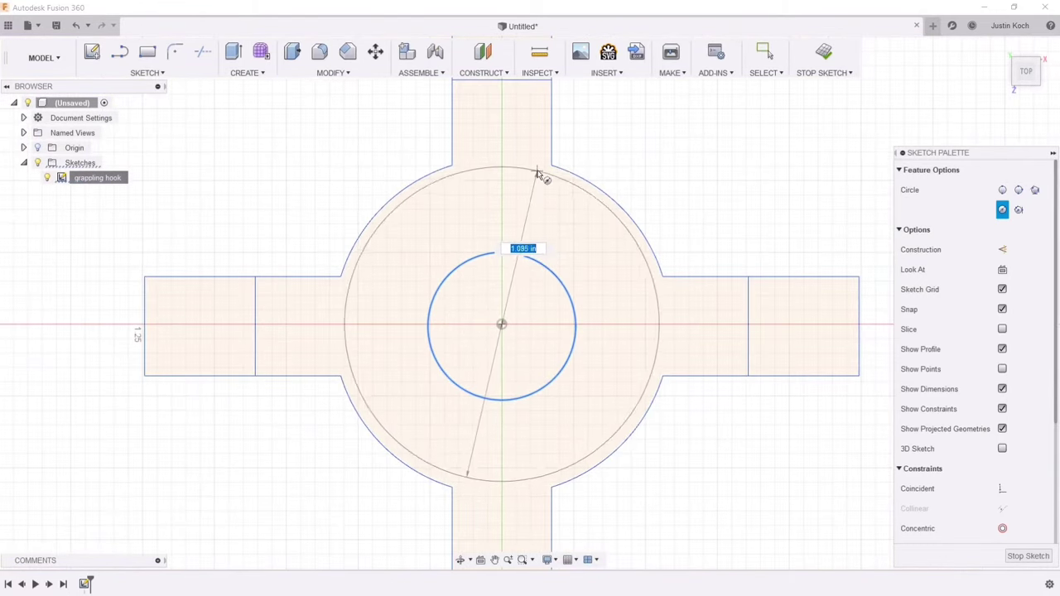
pyautogui.click(568, 176)
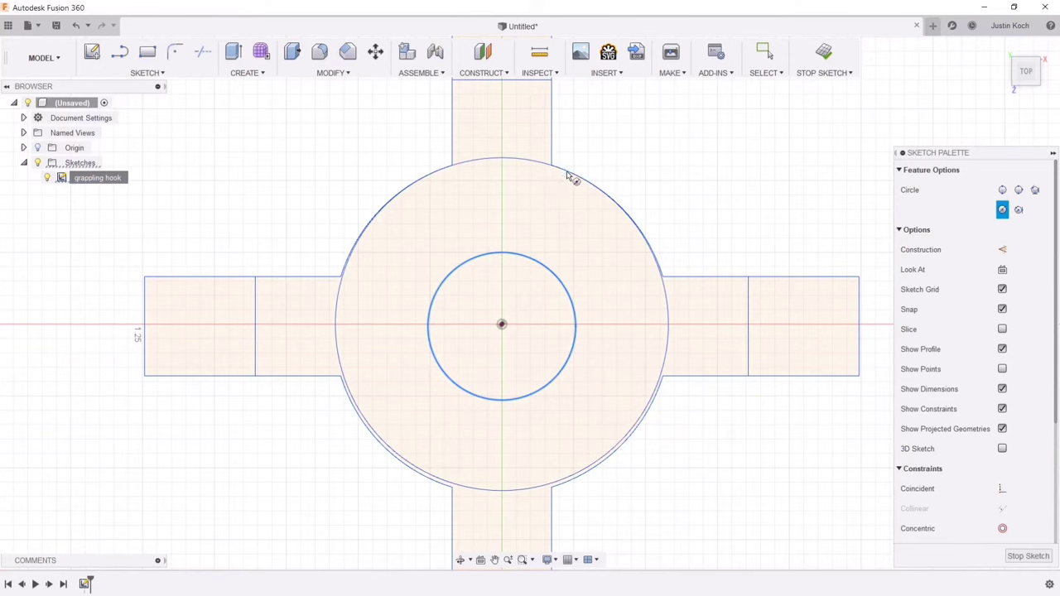
# - Check the new circle against the hub's outer arcs and undo it
pyautogui.scroll(1, 520, 304)
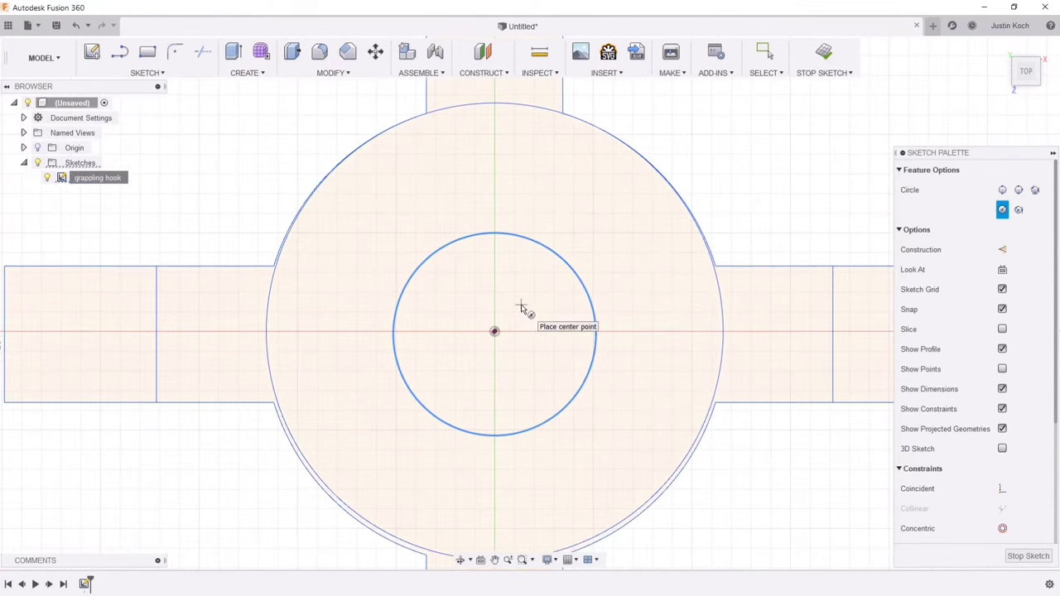
pyautogui.scroll(-2, 502, 385)
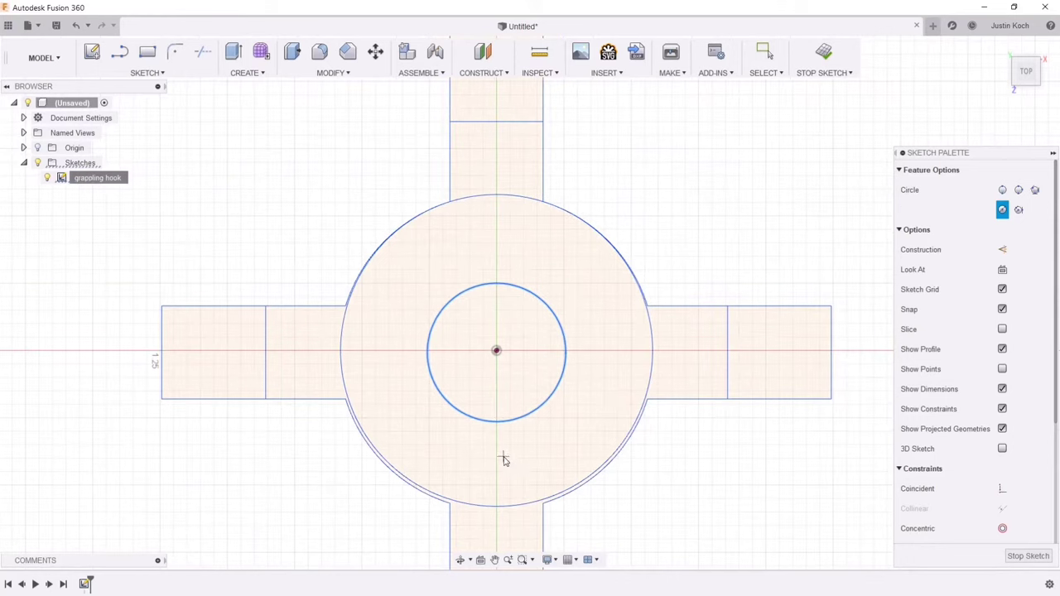
pyautogui.press('Escape')
pyautogui.hotkey('ctrl', 'z')
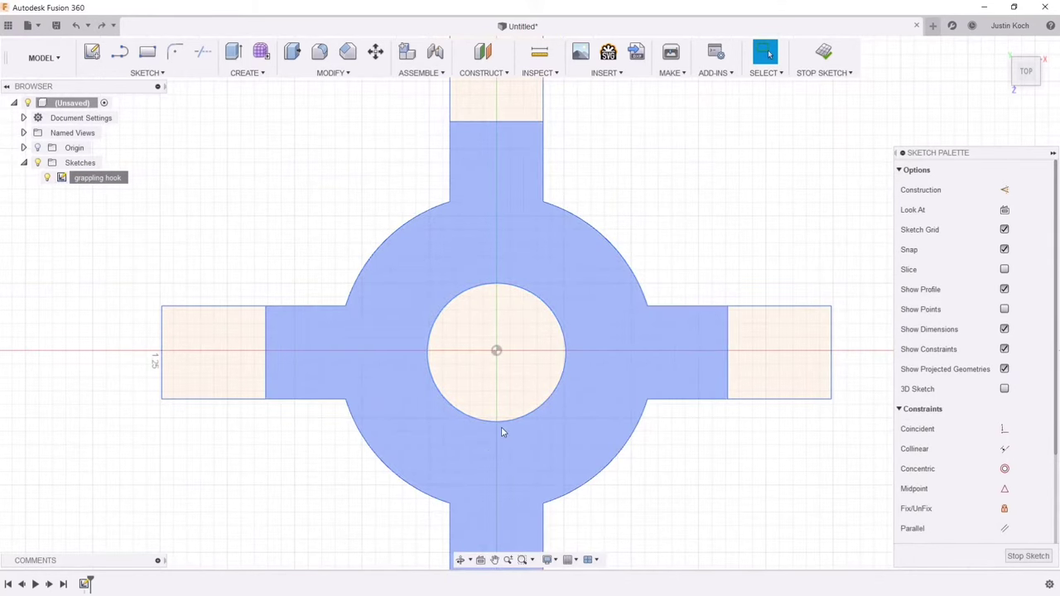
# - Check the inner circle's center against the sketch origin and delete that circle from the hub
pyautogui.click(507, 340)
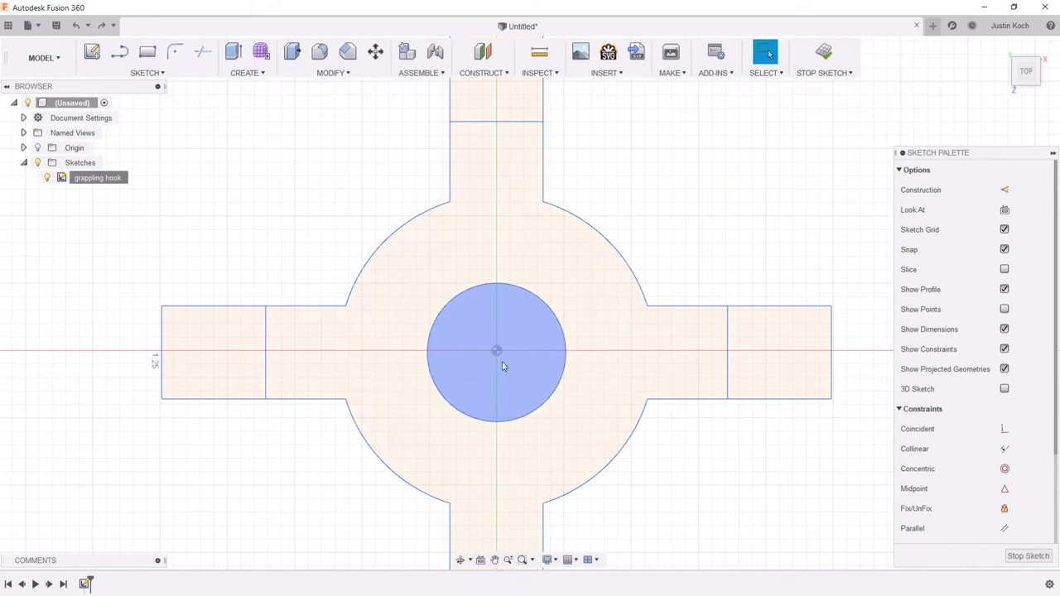
pyautogui.press('Escape')
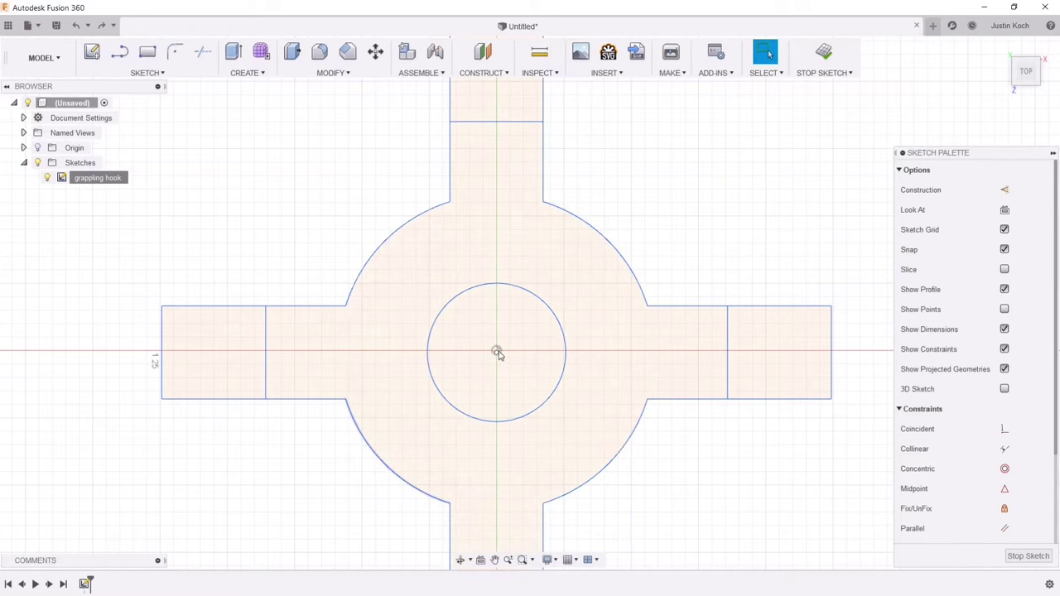
pyautogui.click(490, 288)
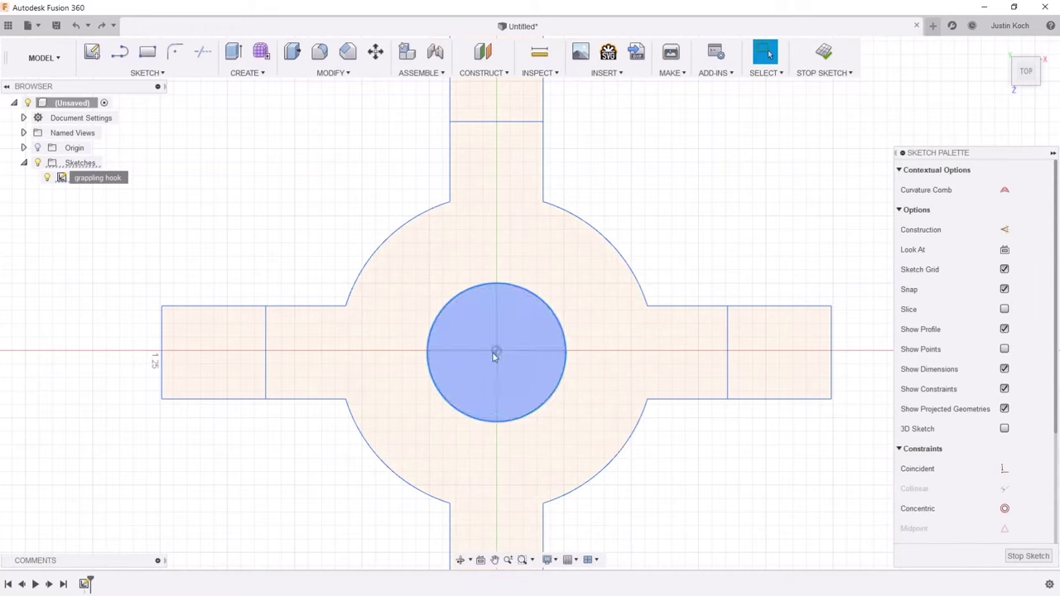
pyautogui.scroll(5, 495, 355)
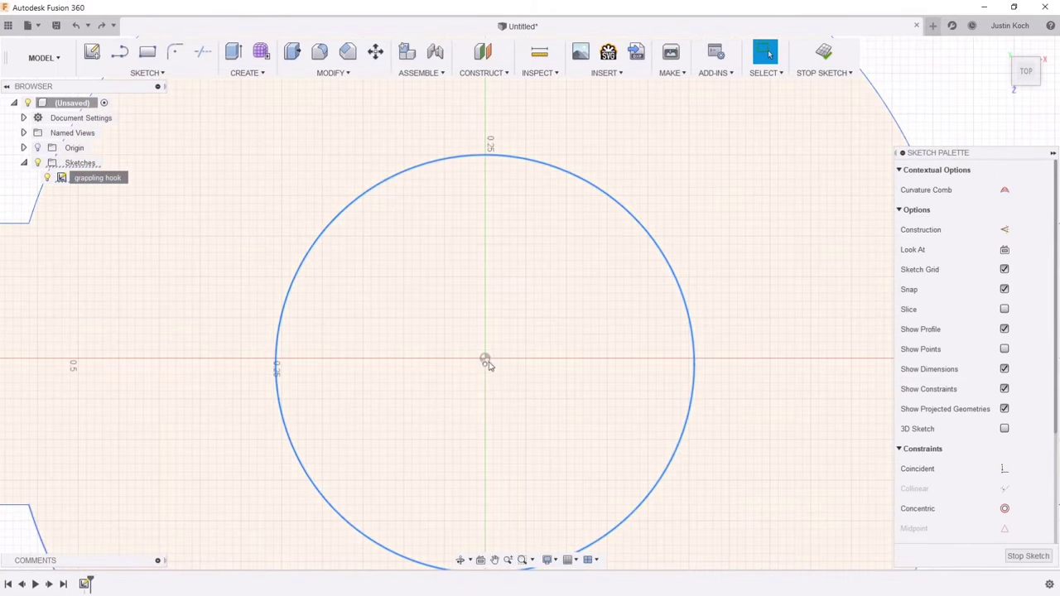
pyautogui.scroll(2, 485, 369)
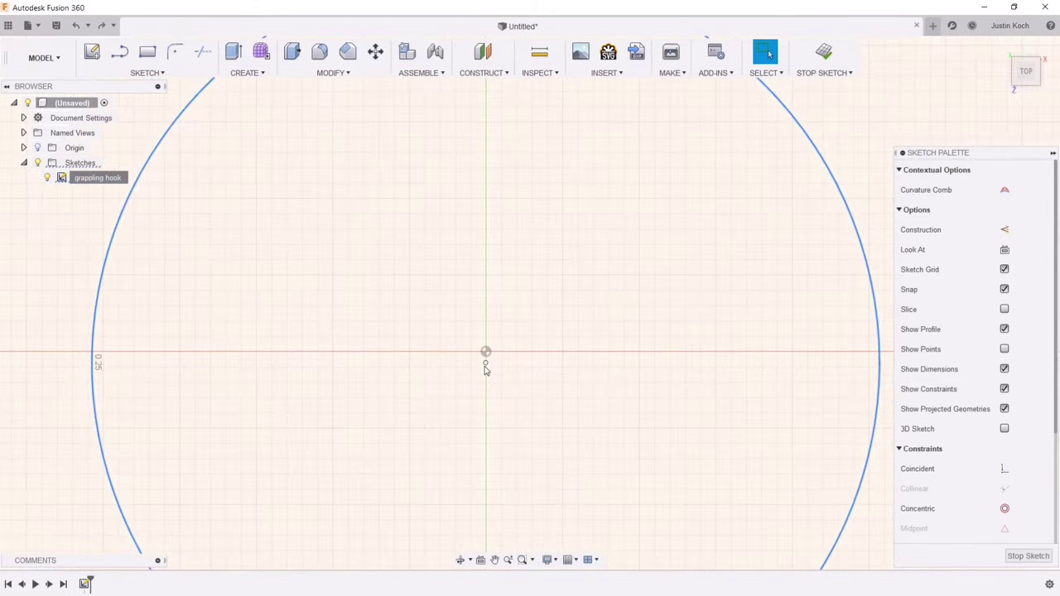
pyautogui.scroll(-6, 485, 365)
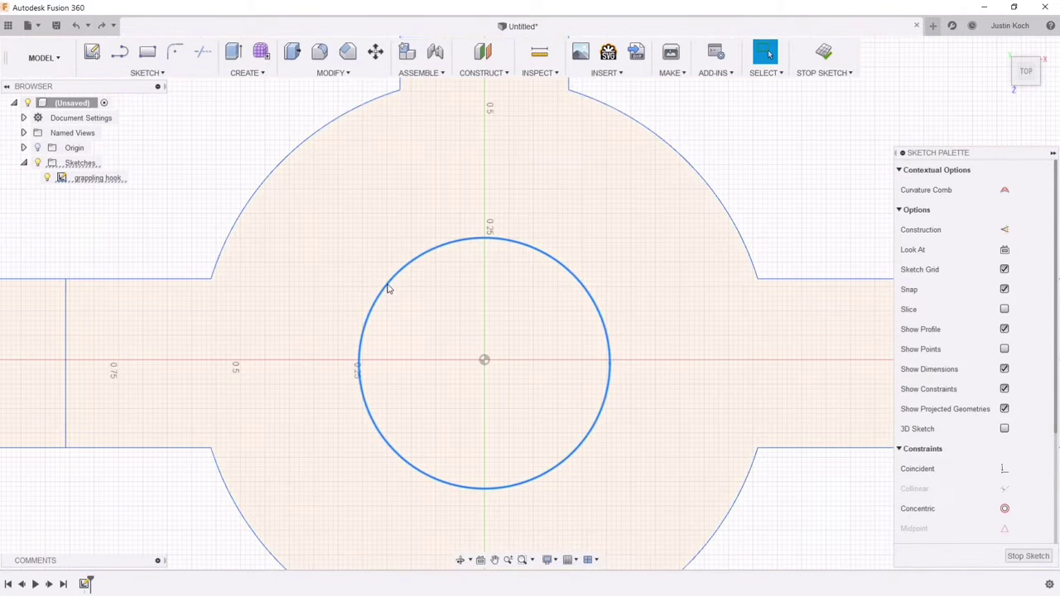
pyautogui.press('Delete')
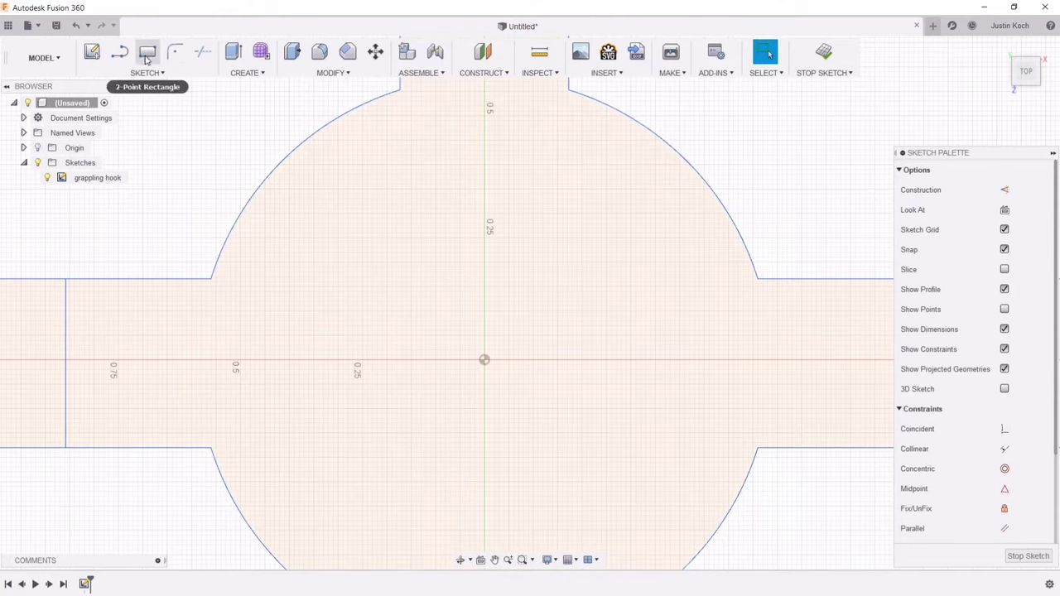
pyautogui.click(146, 73)
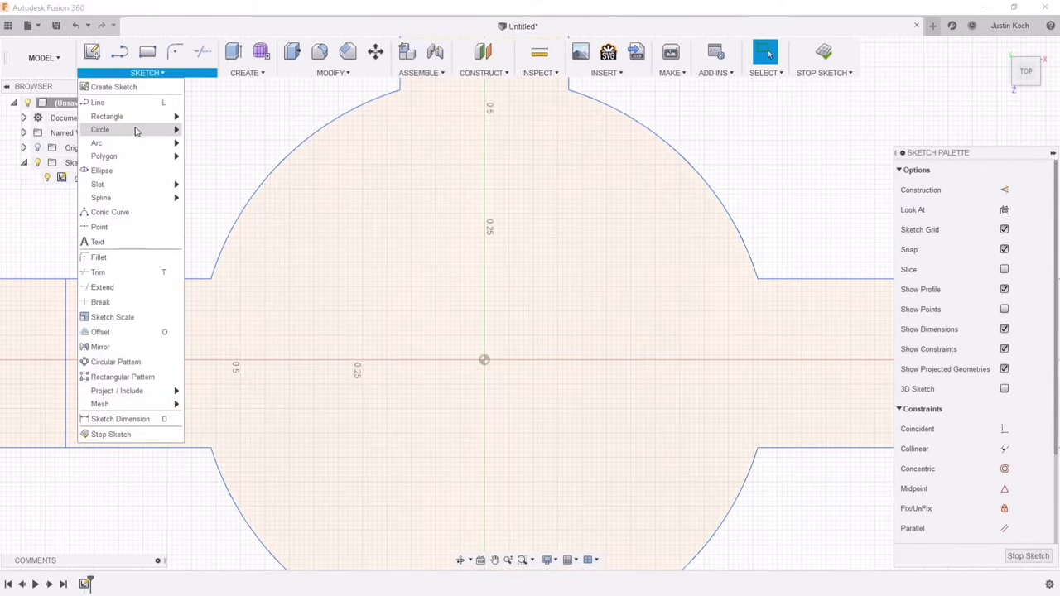
pyautogui.click(217, 130)
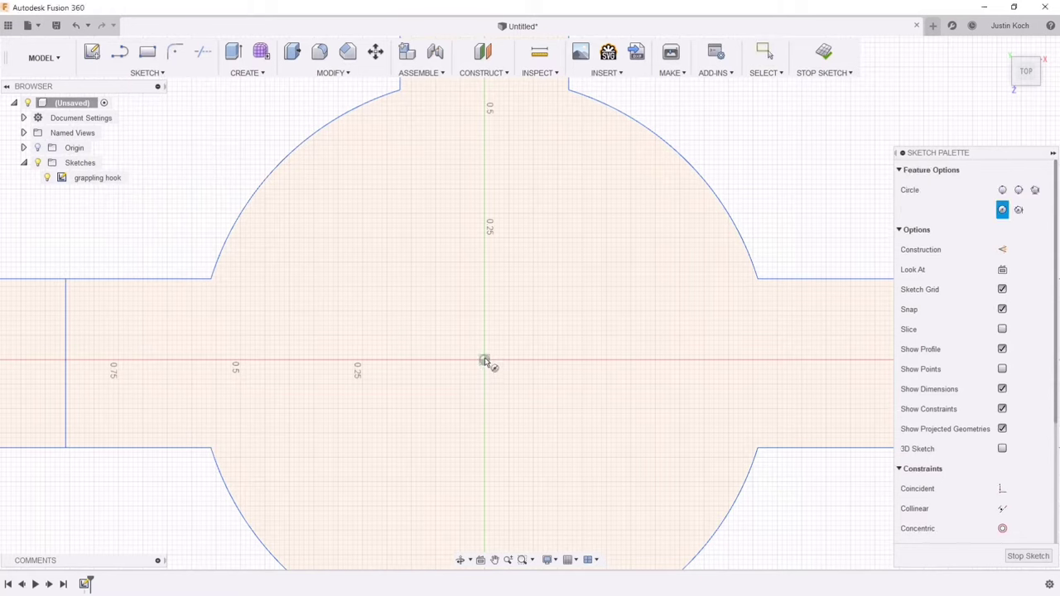
pyautogui.click(484, 361)
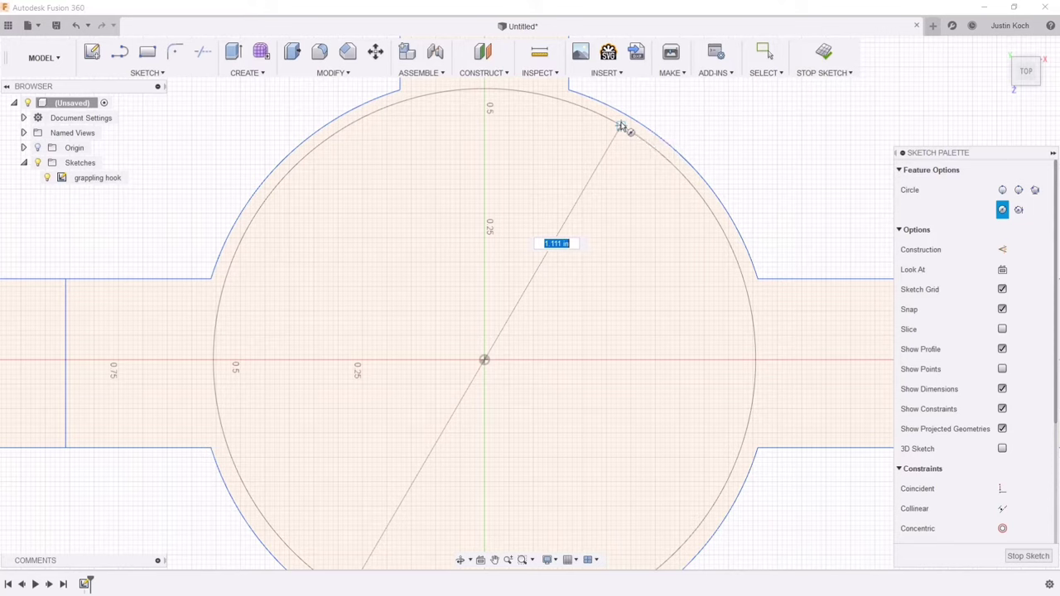
pyautogui.rightClick(621, 126)
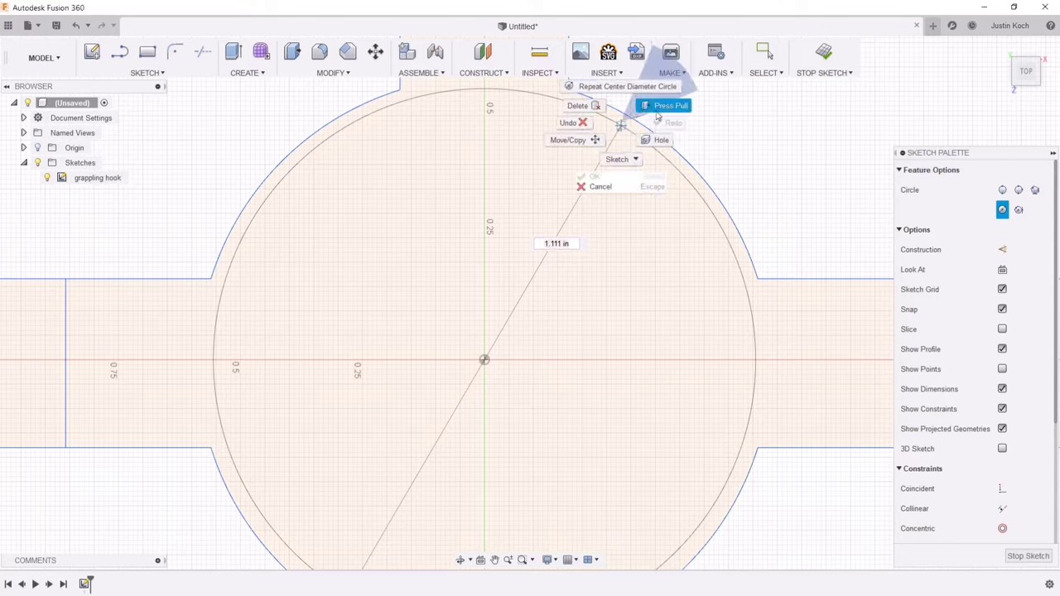
pyautogui.press('Escape')
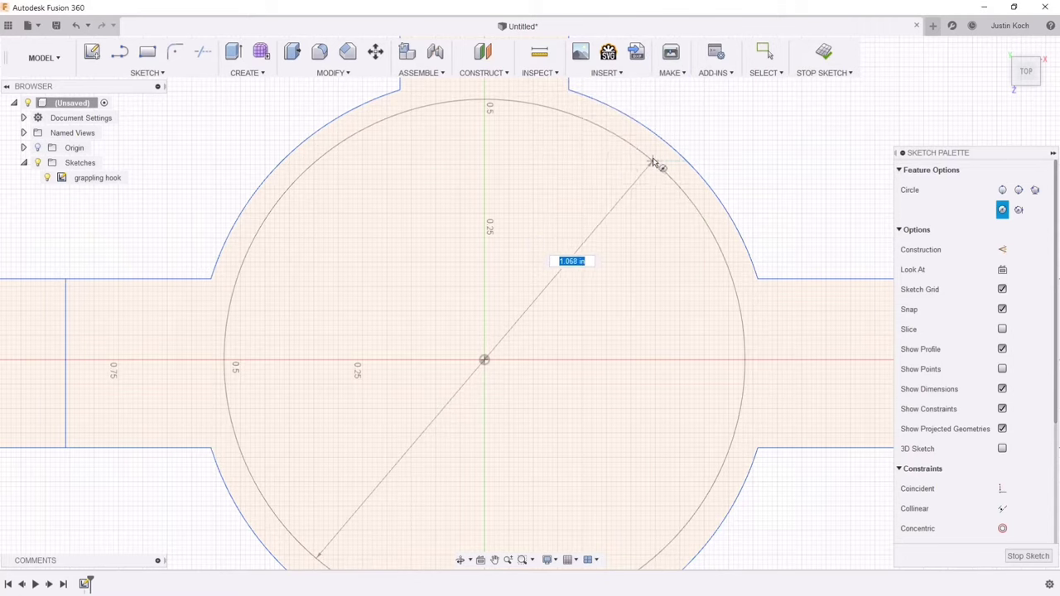
pyautogui.rightClick(653, 161)
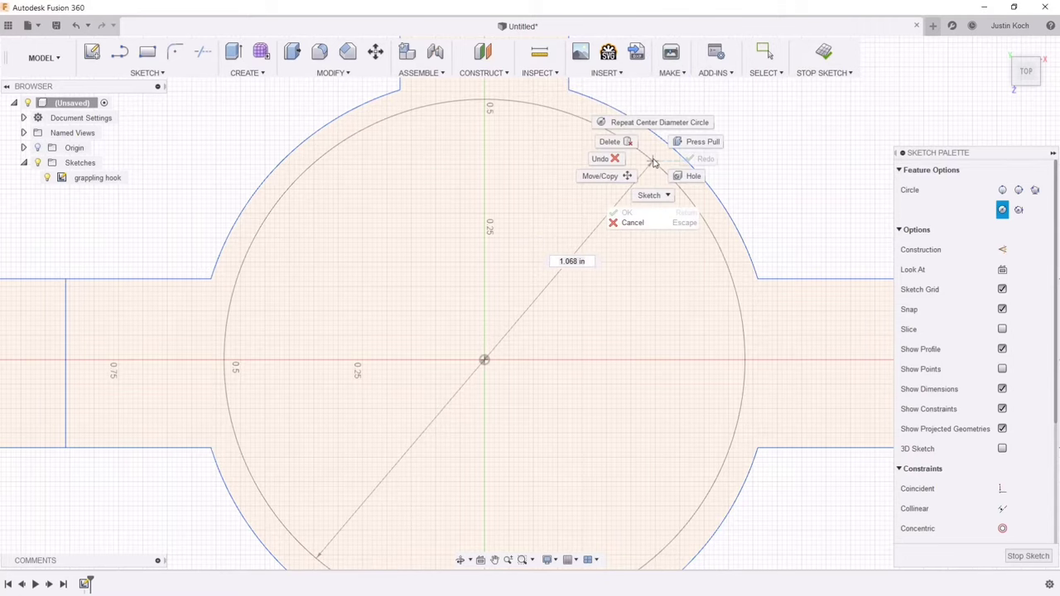
pyautogui.click(607, 159)
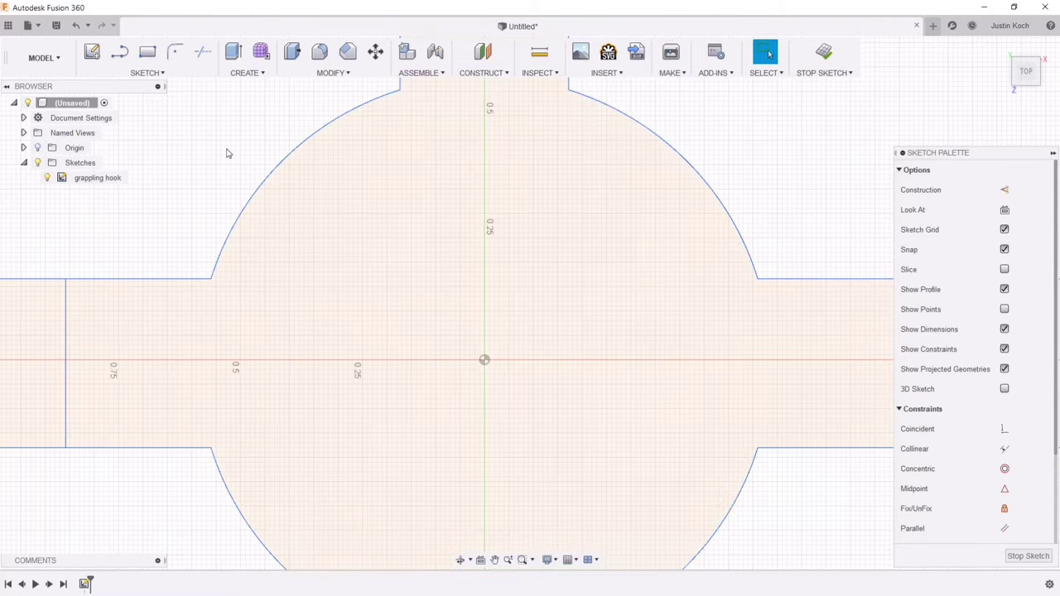
# - Draw a 3-point circle through the hub's upper-left and lower-right outer arcs, completing the full hub outline
pyautogui.scroll(-4, 281, 227)
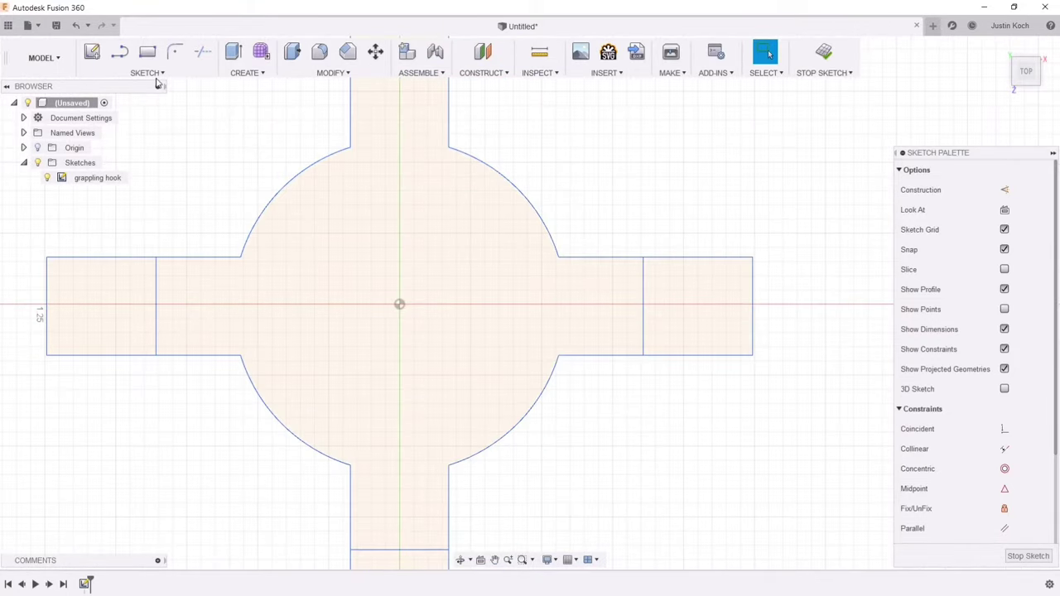
pyautogui.click(154, 75)
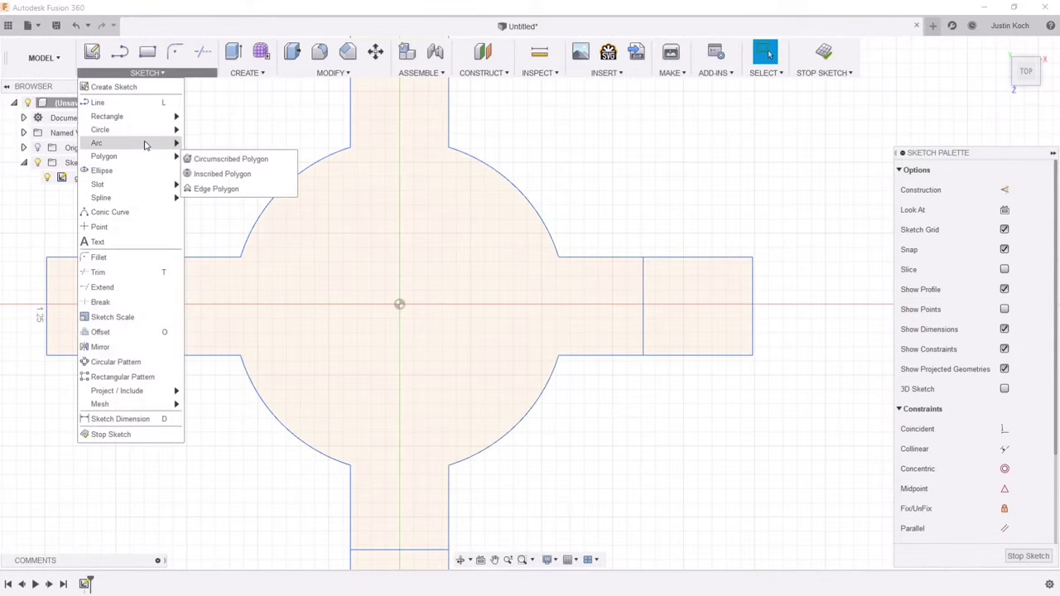
pyautogui.moveTo(148, 131)
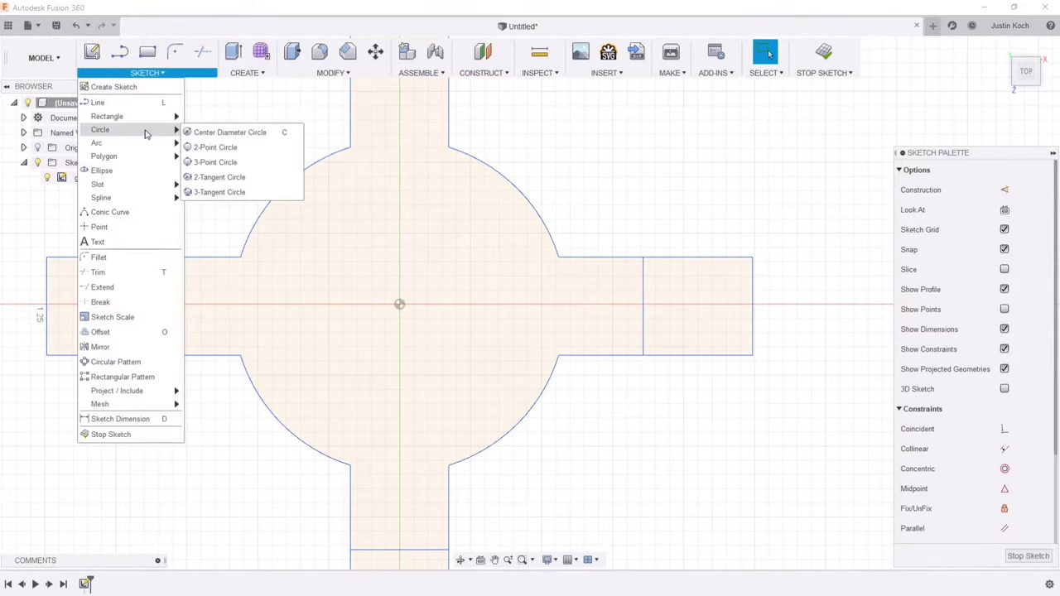
pyautogui.click(217, 163)
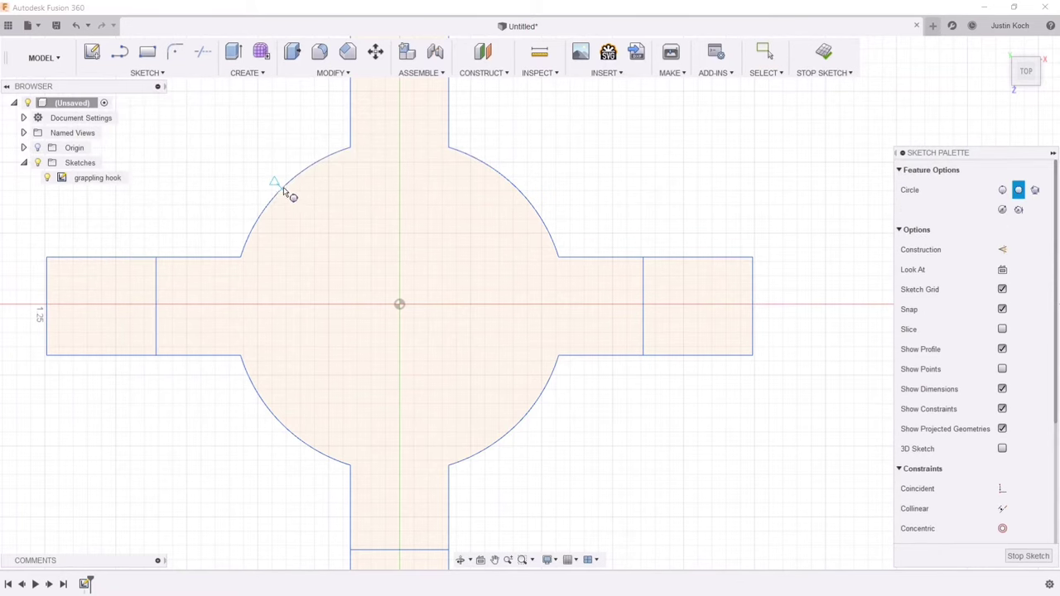
pyautogui.click(282, 189)
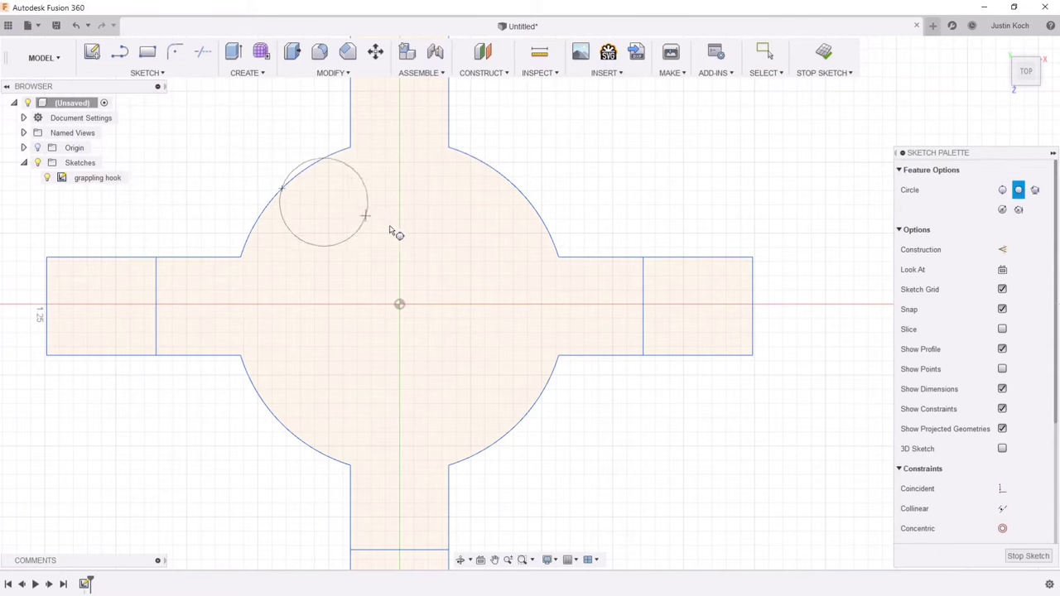
pyautogui.click(518, 424)
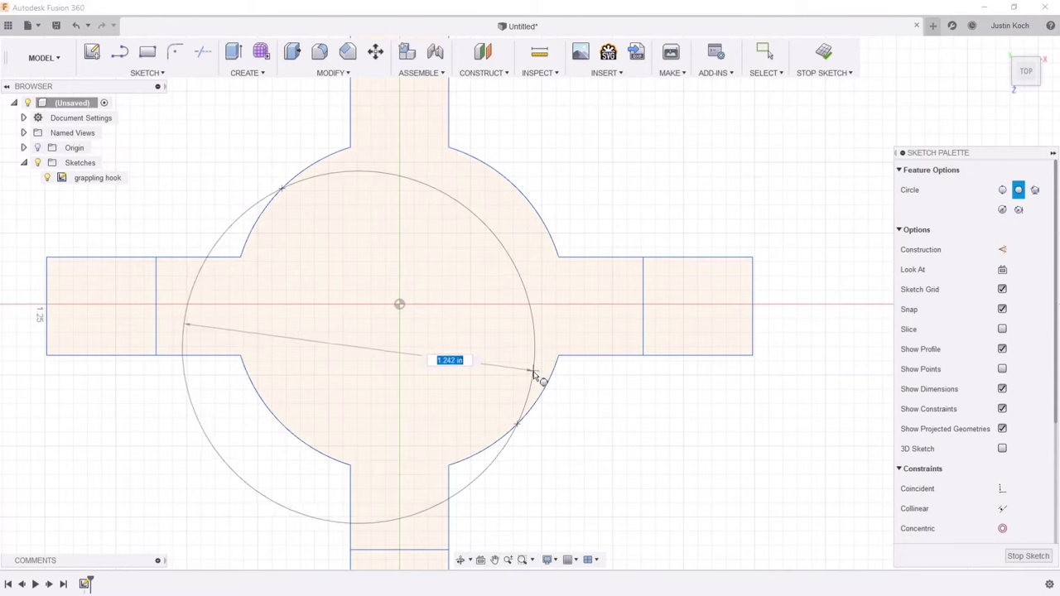
pyautogui.click(547, 399)
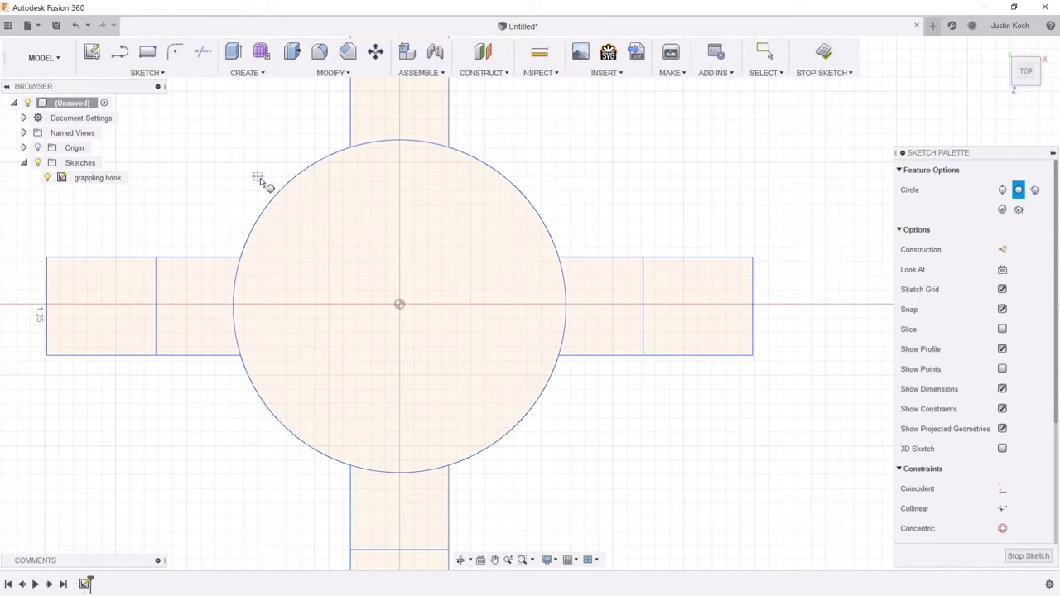
# - Draw a center diameter circle of about 0.5 in at the middle of the hub and finish the sketch
pyautogui.click(149, 74)
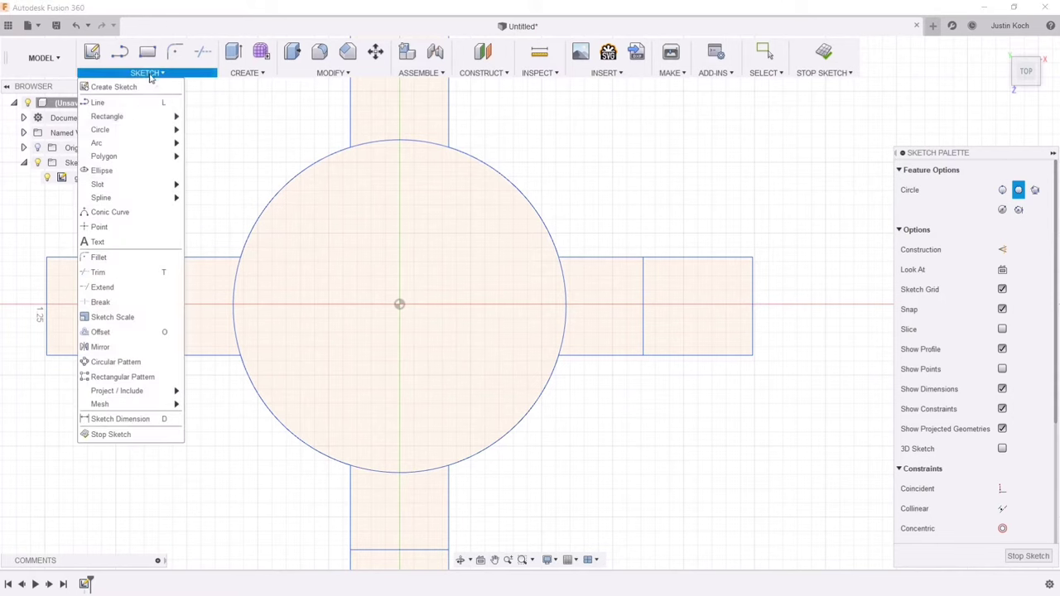
pyautogui.moveTo(135, 130)
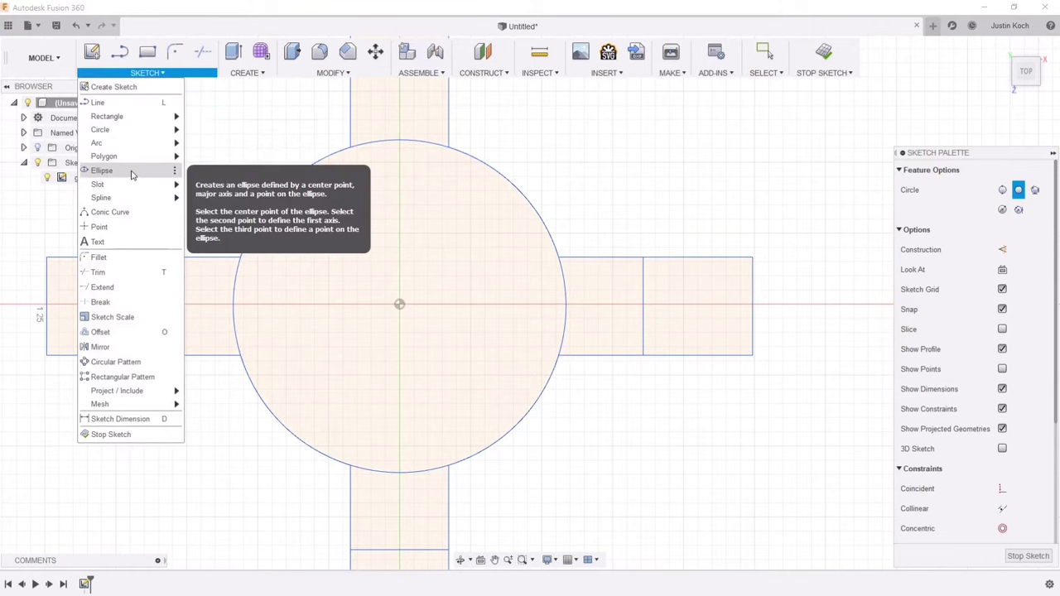
pyautogui.moveTo(171, 130)
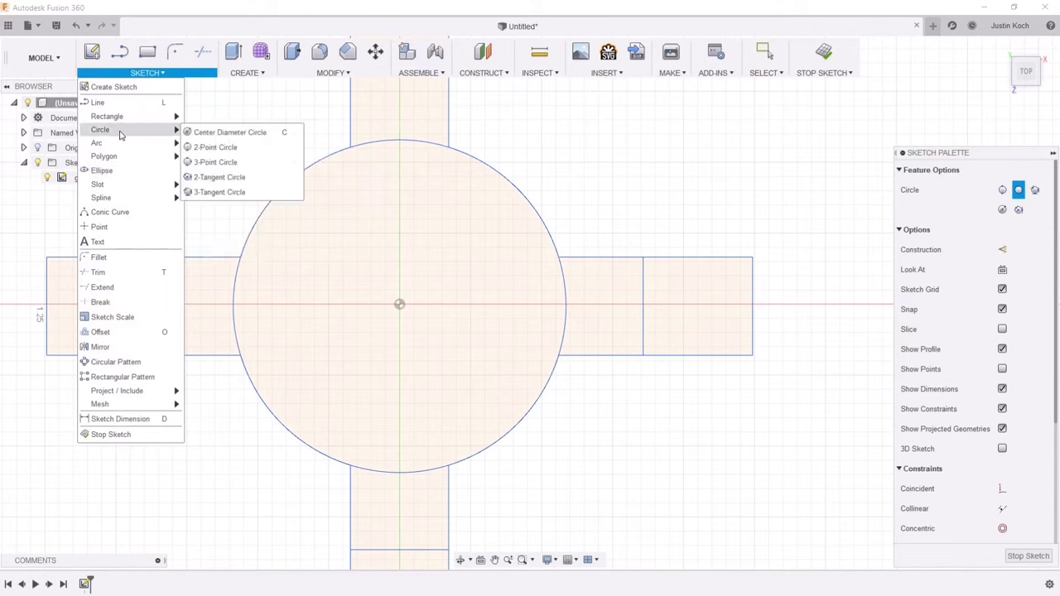
pyautogui.click(207, 133)
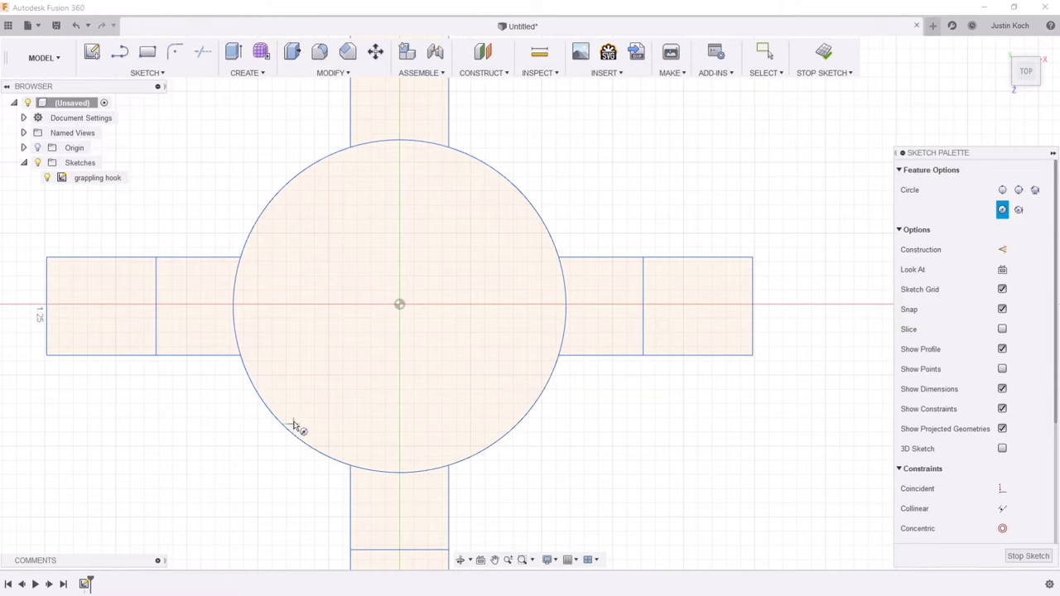
pyautogui.scroll(5, 400, 313)
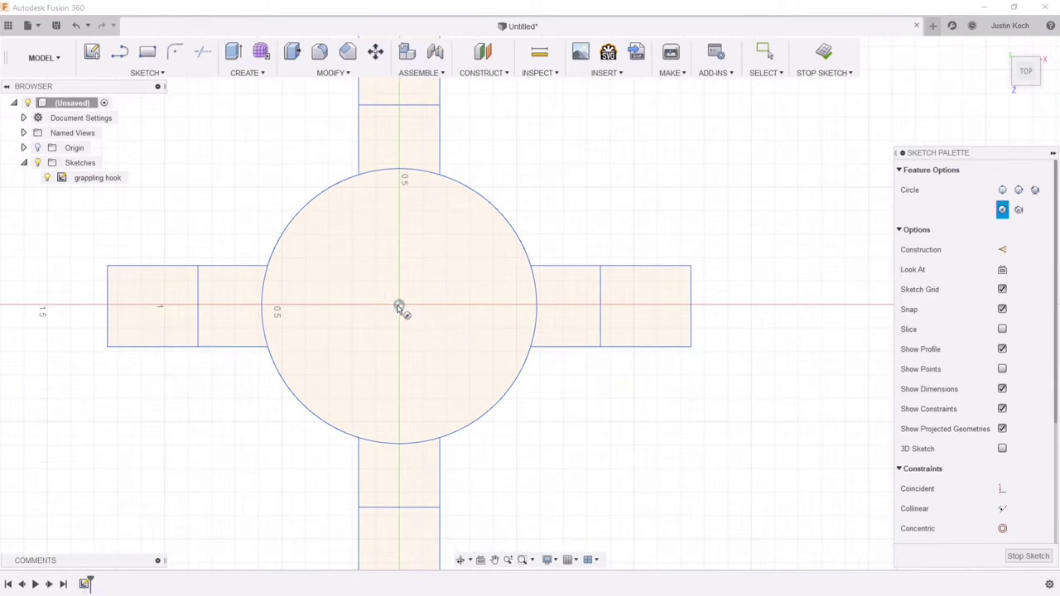
pyautogui.click(404, 304)
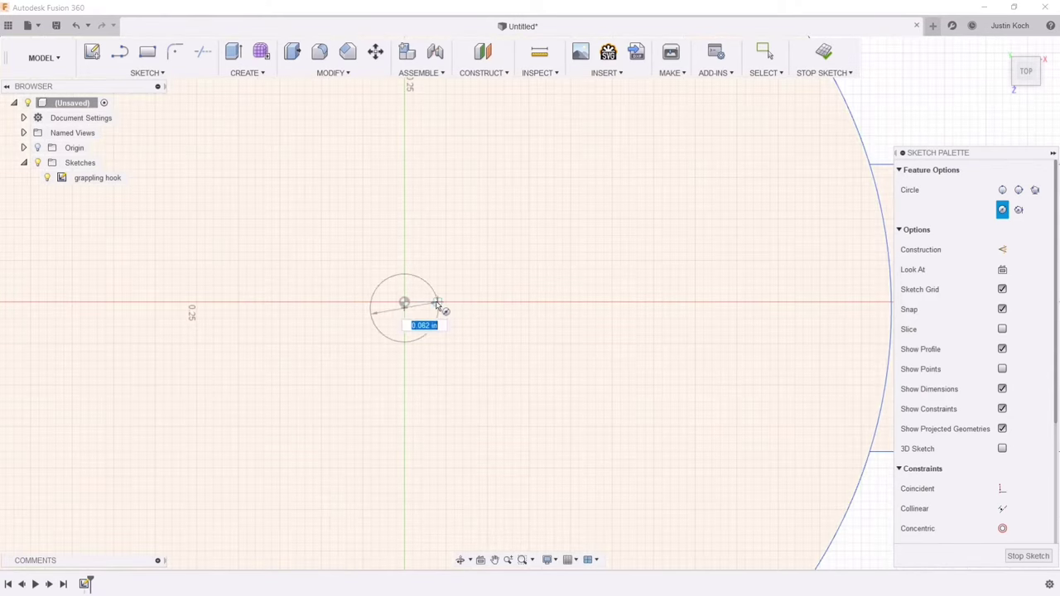
pyautogui.scroll(2, 437, 307)
pyautogui.scroll(-5, 438, 307)
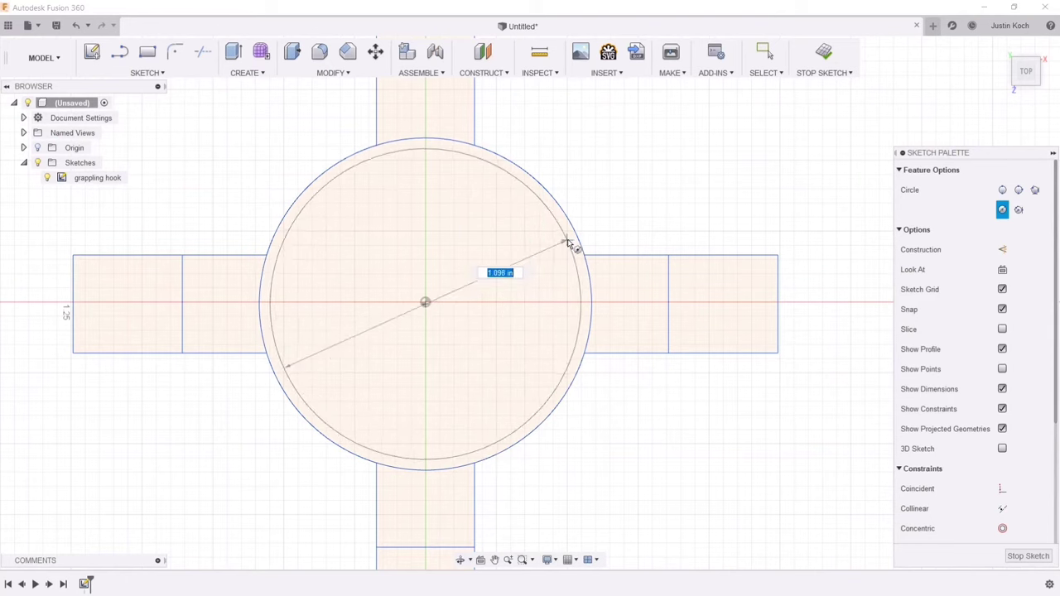
pyautogui.click(496, 279)
pyautogui.scroll(3, 526, 270)
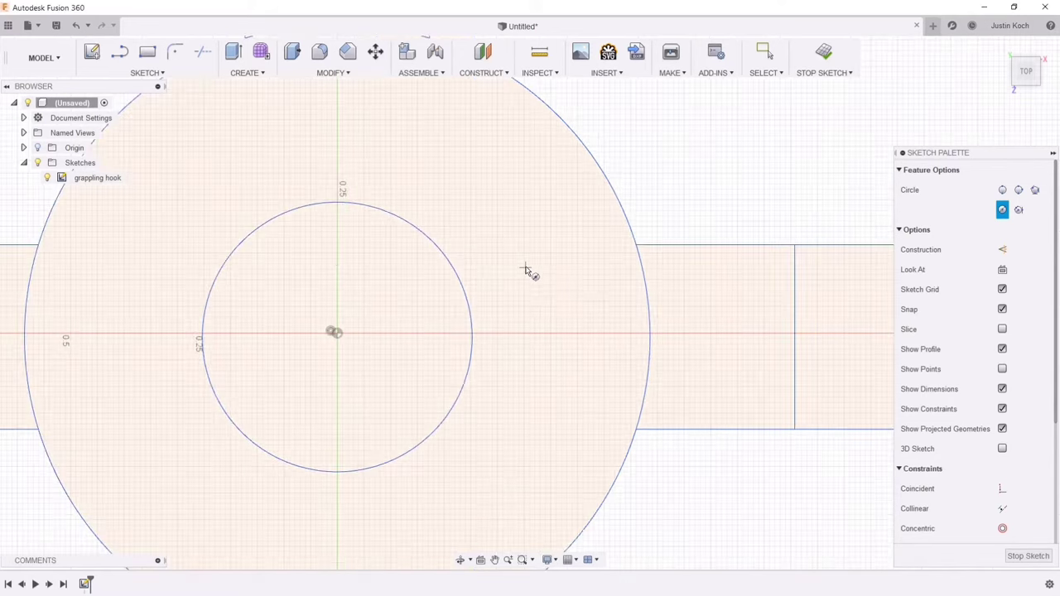
pyautogui.scroll(-6, 528, 270)
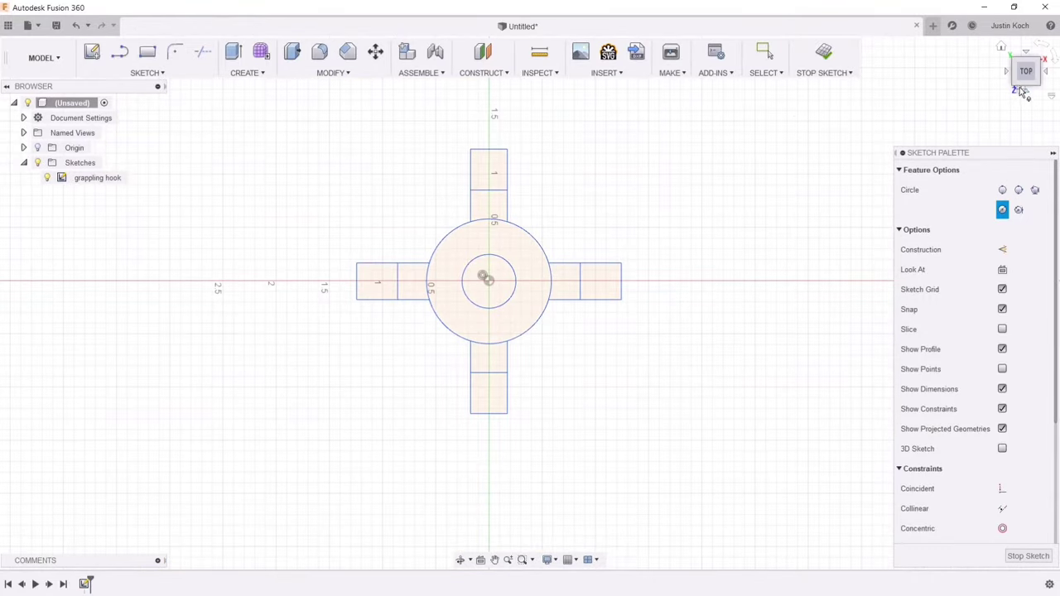
pyautogui.moveTo(1024, 72)
pyautogui.mouseDown()
pyautogui.moveTo(1026, 40)
pyautogui.moveTo(1025, 73)
pyautogui.mouseUp()
pyautogui.scroll(3, 527, 256)
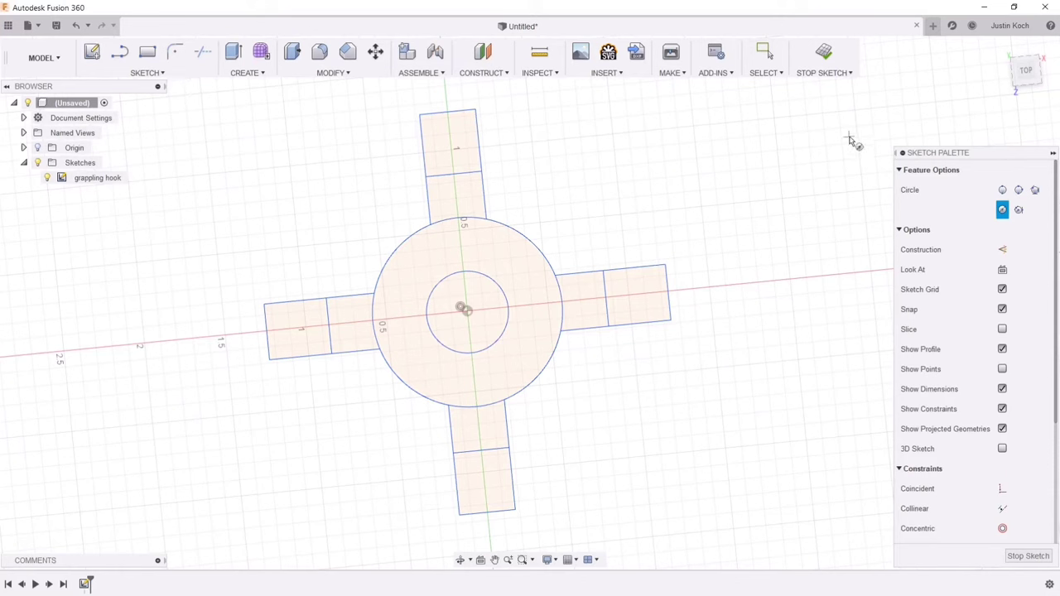
pyautogui.click(823, 52)
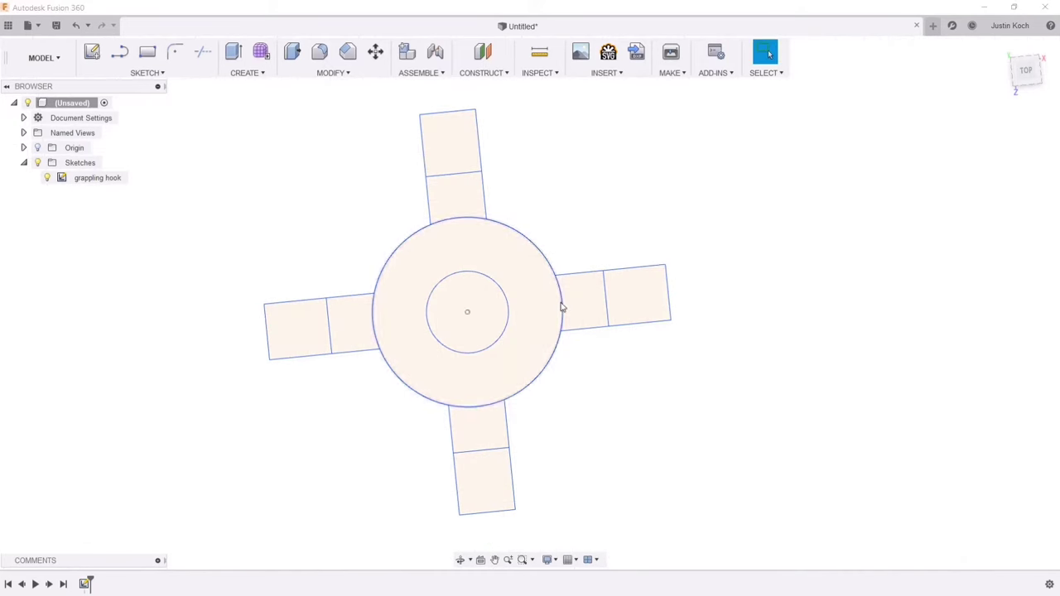
# - Extrude the hub's inner circle upward 2.20 in as a new body to form the central shaft
pyautogui.moveTo(1025, 81); pyautogui.dragTo(1030, 57)
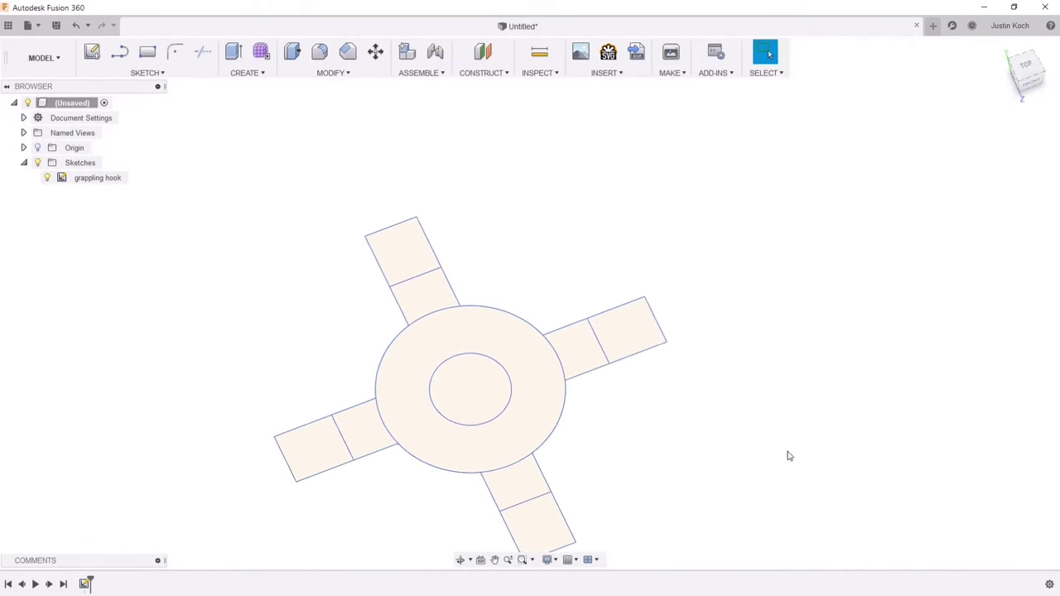
pyautogui.keyDown('shift'); pyautogui.moveTo(789, 456); pyautogui.dragTo(833, 374, button='middle'); pyautogui.keyUp('shift')
pyautogui.click(492, 289)
pyautogui.rightClick(491, 283)
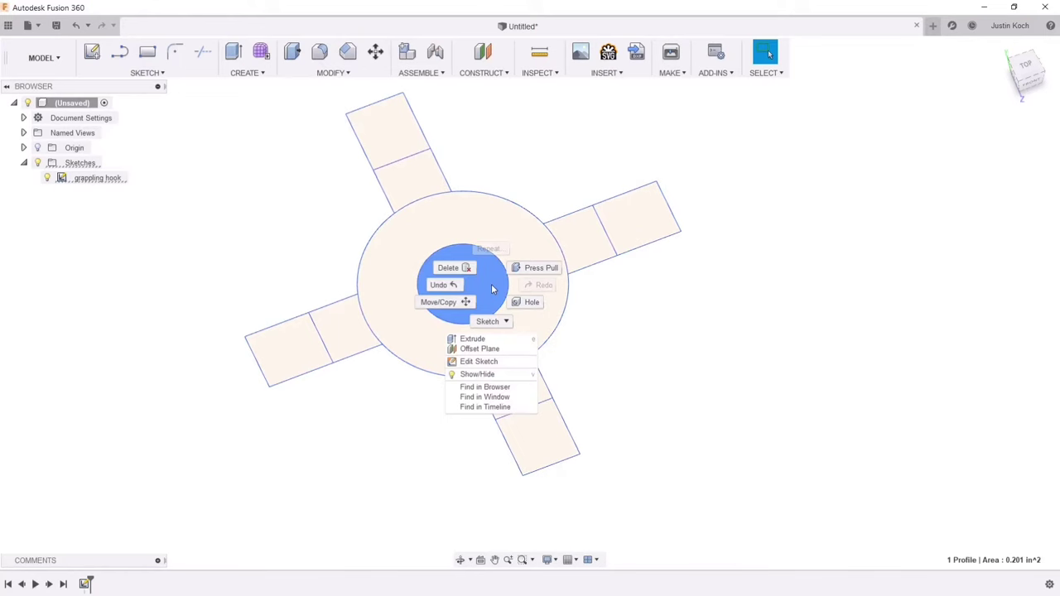
pyautogui.click(537, 272)
pyautogui.moveTo(463, 281); pyautogui.dragTo(483, 162)
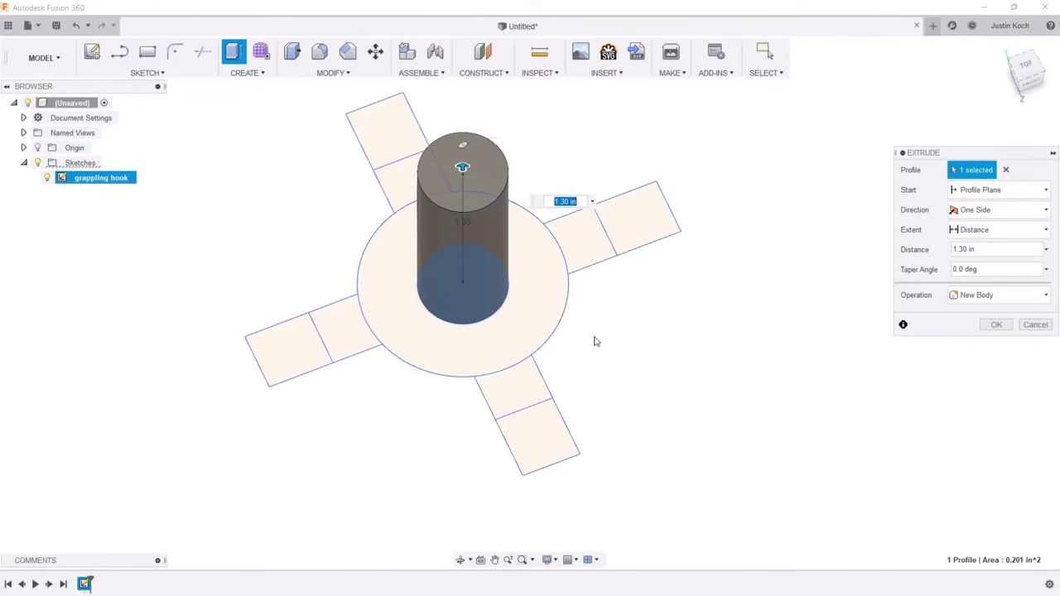
pyautogui.scroll(-5, 595, 341)
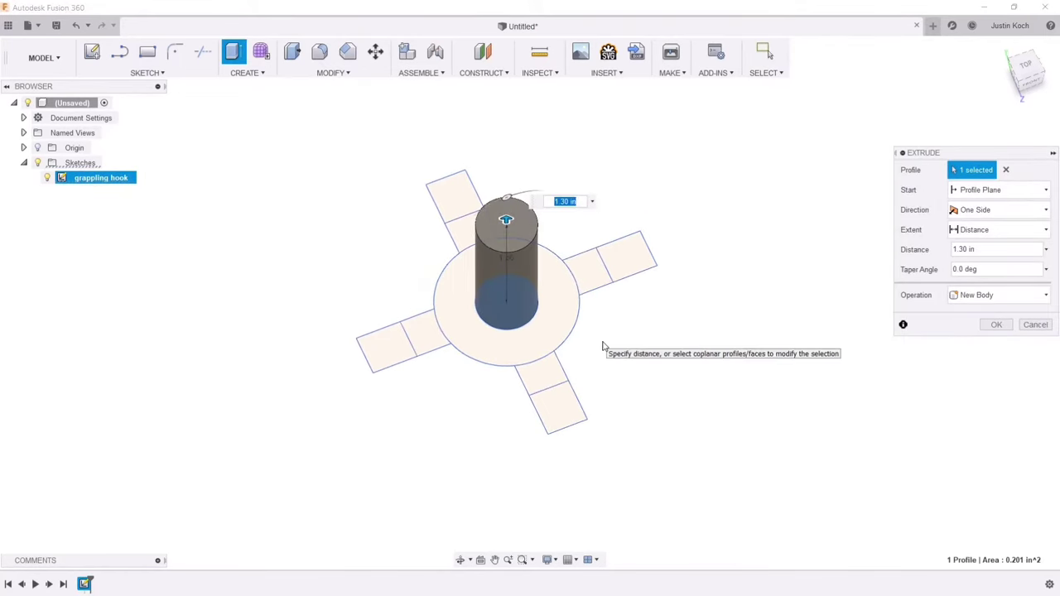
pyautogui.click(1020, 97)
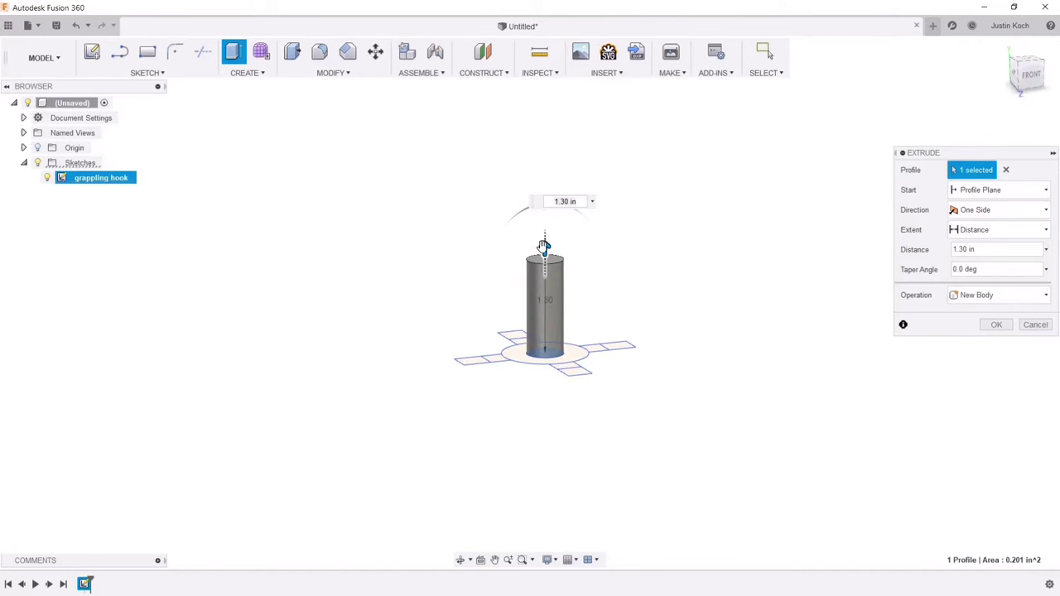
pyautogui.moveTo(543, 246); pyautogui.dragTo(562, 184)
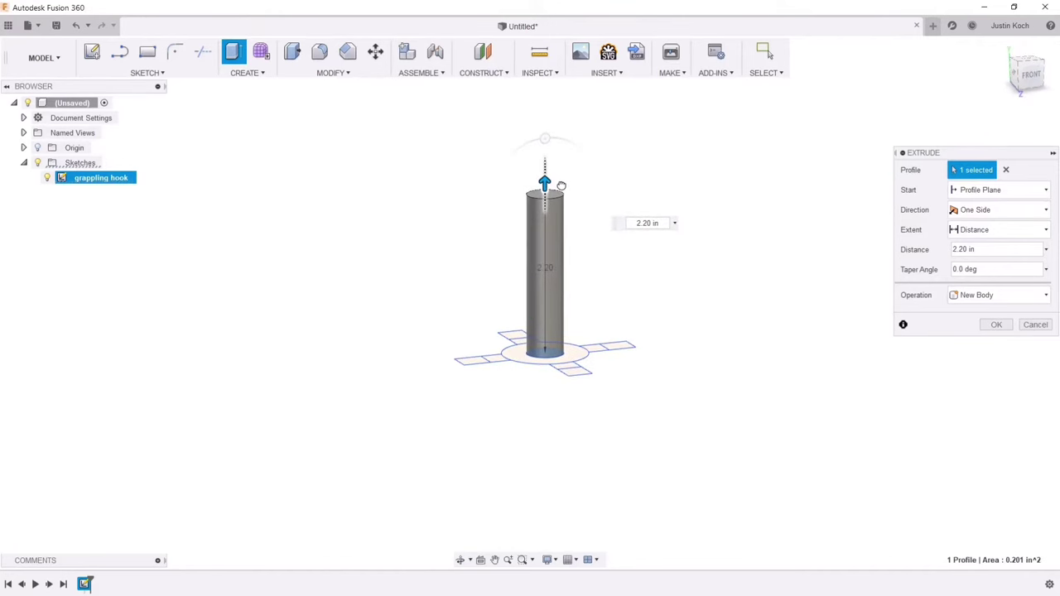
pyautogui.click(996, 325)
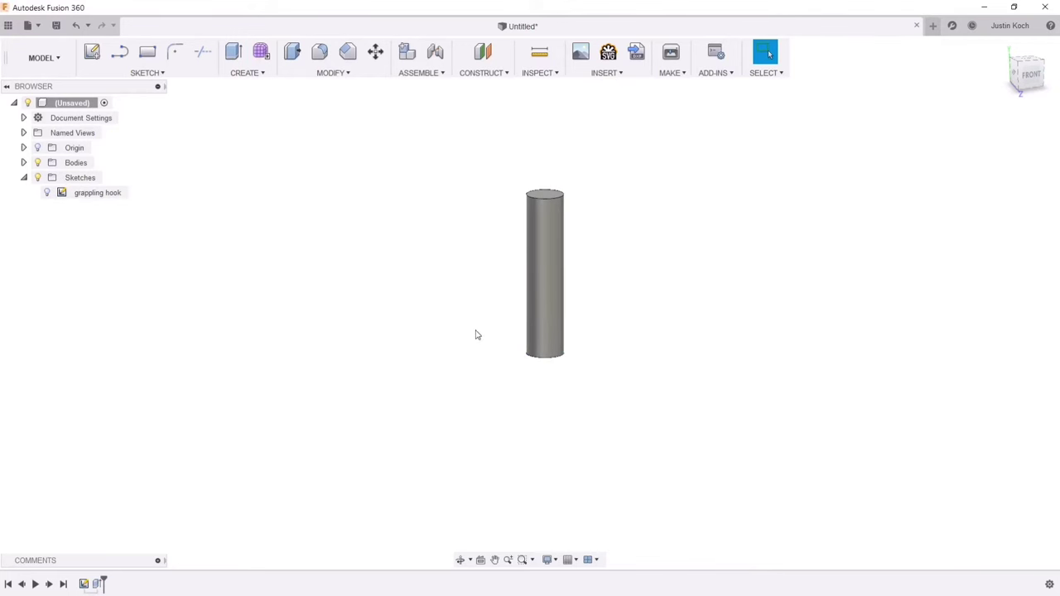
# - Show the grappling hook sketch again and extrude the hub's ring profile upward 0.20 in around the shaft
pyautogui.click(47, 193)
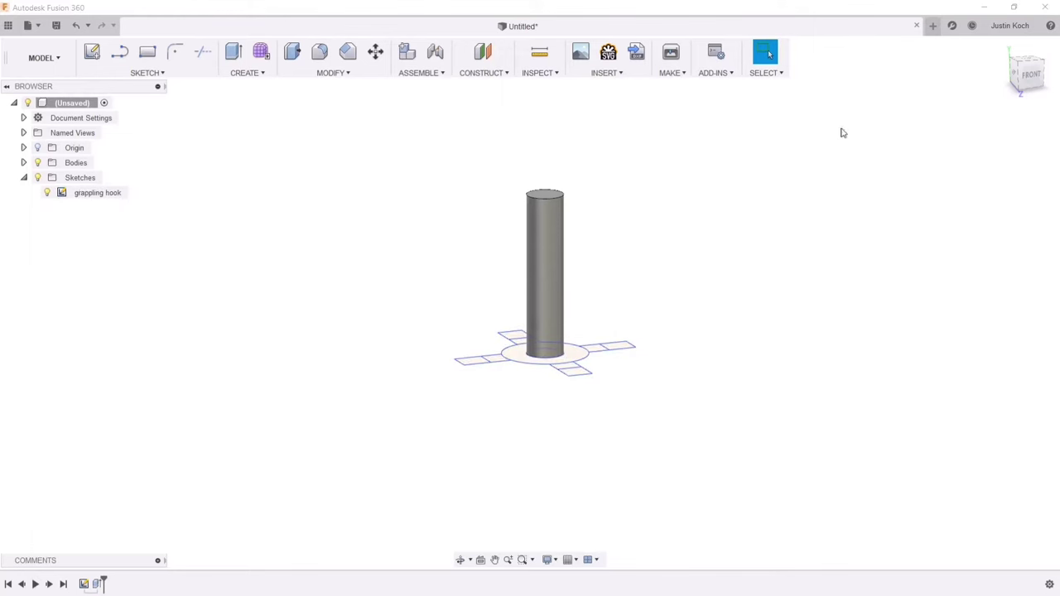
pyautogui.moveTo(1024, 70); pyautogui.dragTo(1051, 86)
pyautogui.scroll(1, 689, 245)
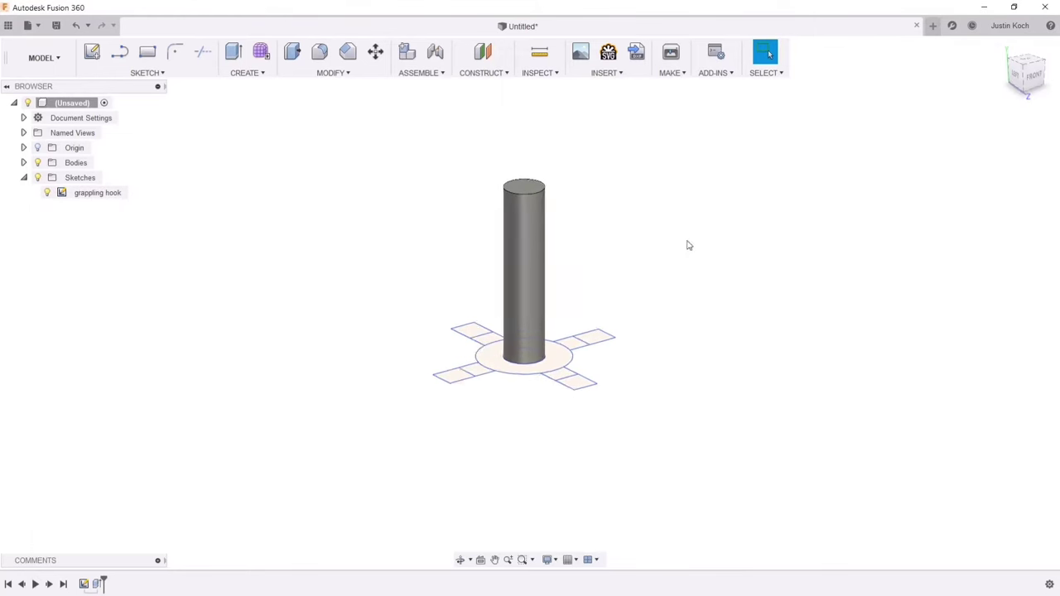
pyautogui.scroll(3, 687, 245)
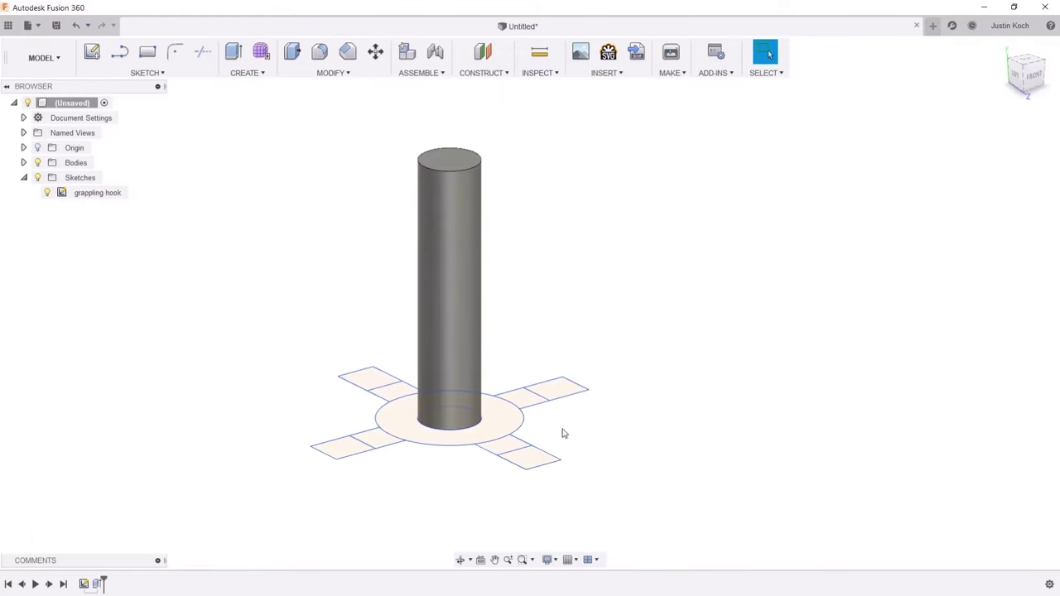
pyautogui.rightClick(506, 424)
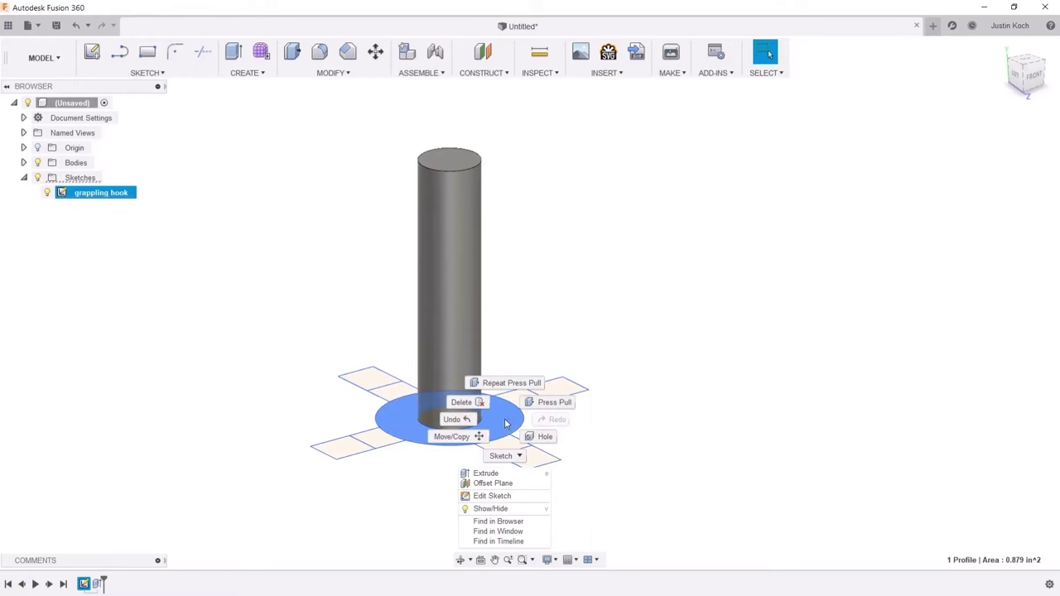
pyautogui.click(548, 402)
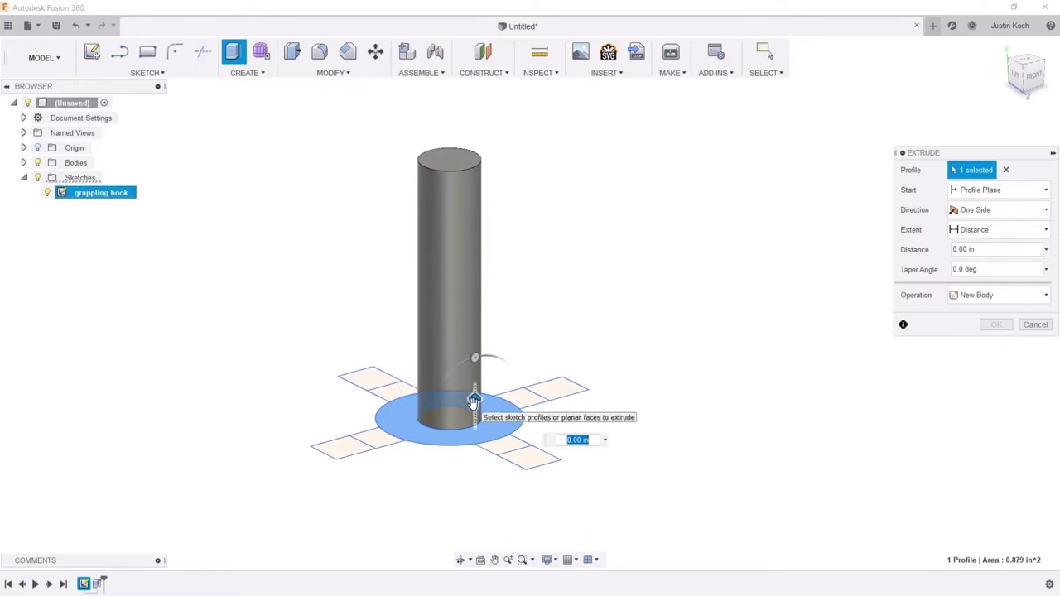
pyautogui.moveTo(474, 401); pyautogui.dragTo(474, 377)
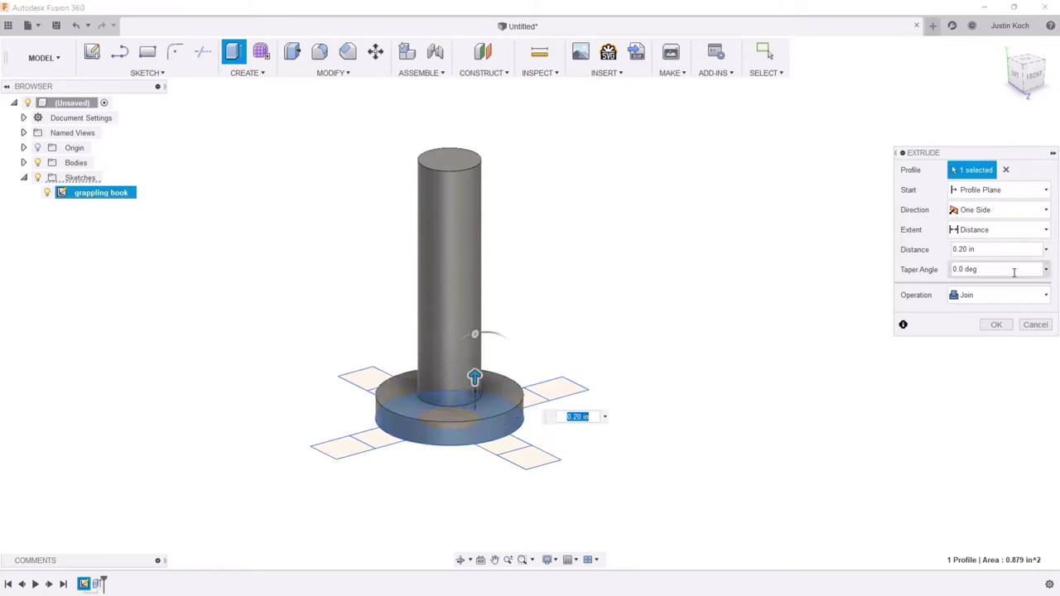
# - Try Cut as the ring extrusion's operation, switch it back to Join and complete the extrusion
pyautogui.click(989, 298)
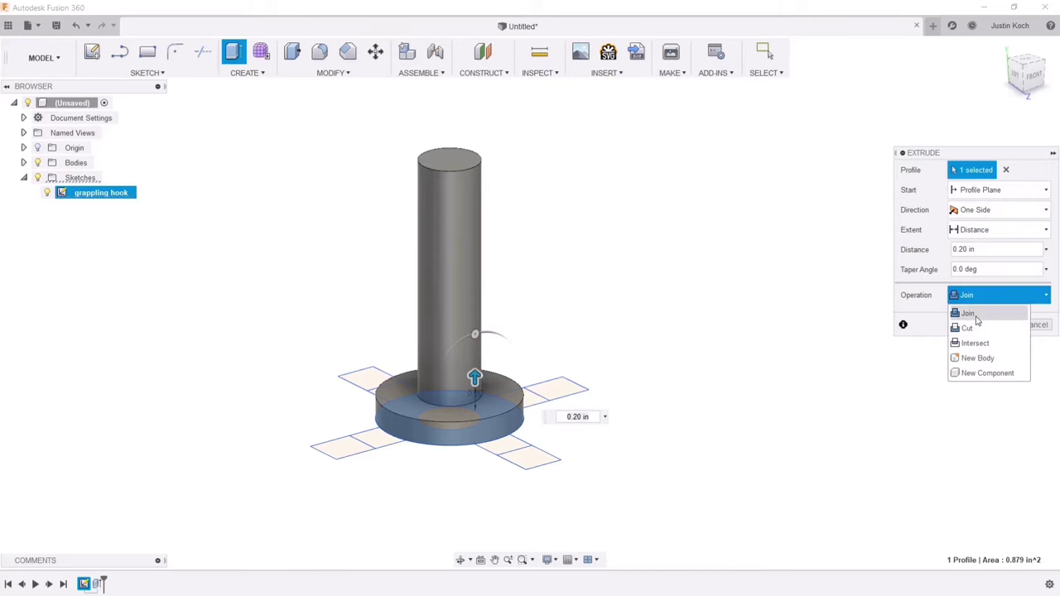
pyautogui.click(969, 328)
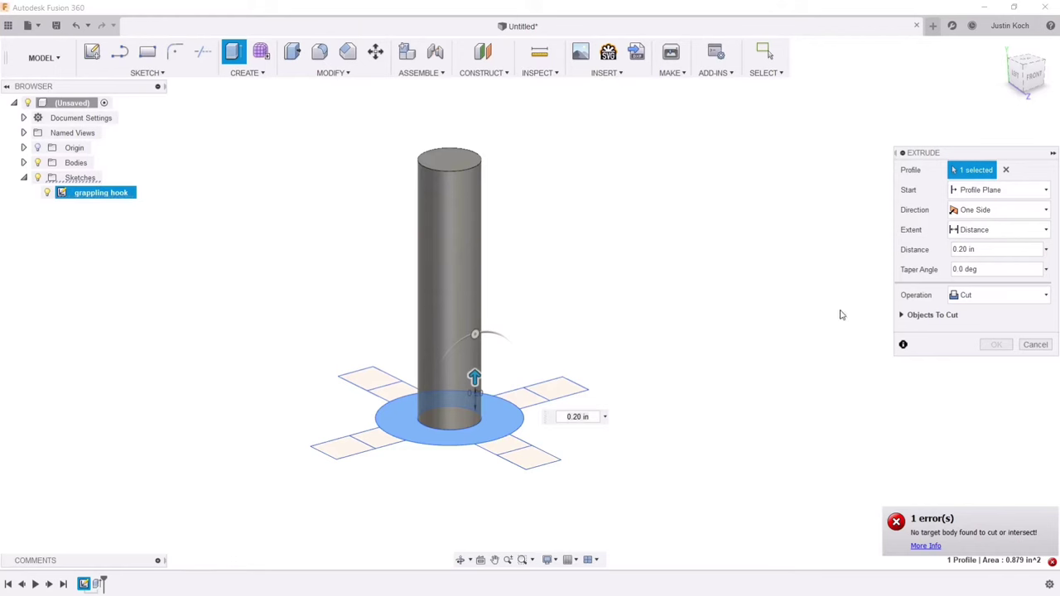
pyautogui.click(977, 296)
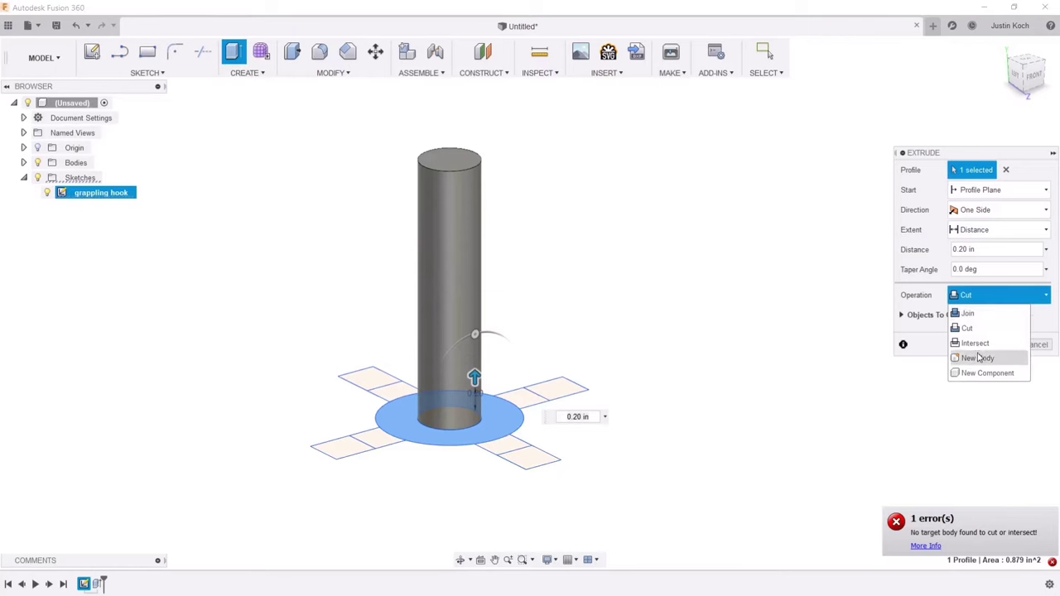
pyautogui.click(969, 313)
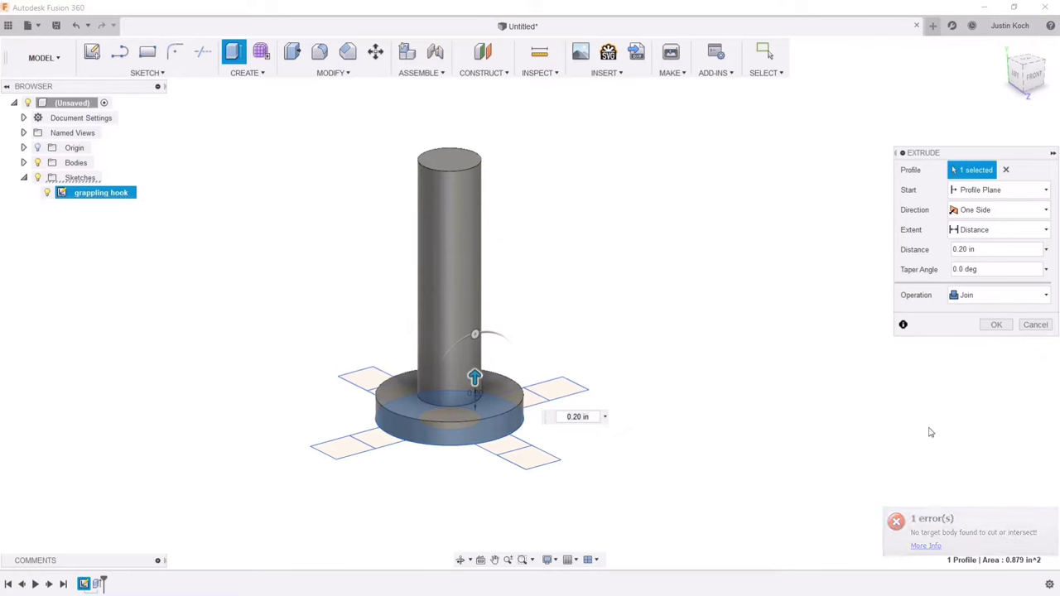
pyautogui.click(996, 325)
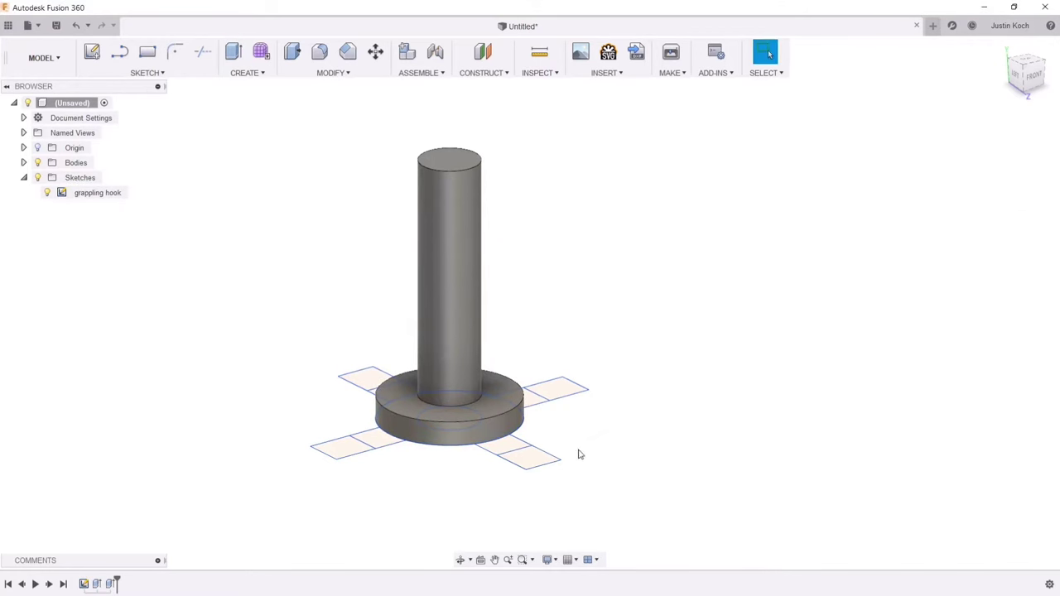
# - Extrude the four inner arm profiles next to the hub upward 0.20 in, joined to the hub
pyautogui.click(508, 447)
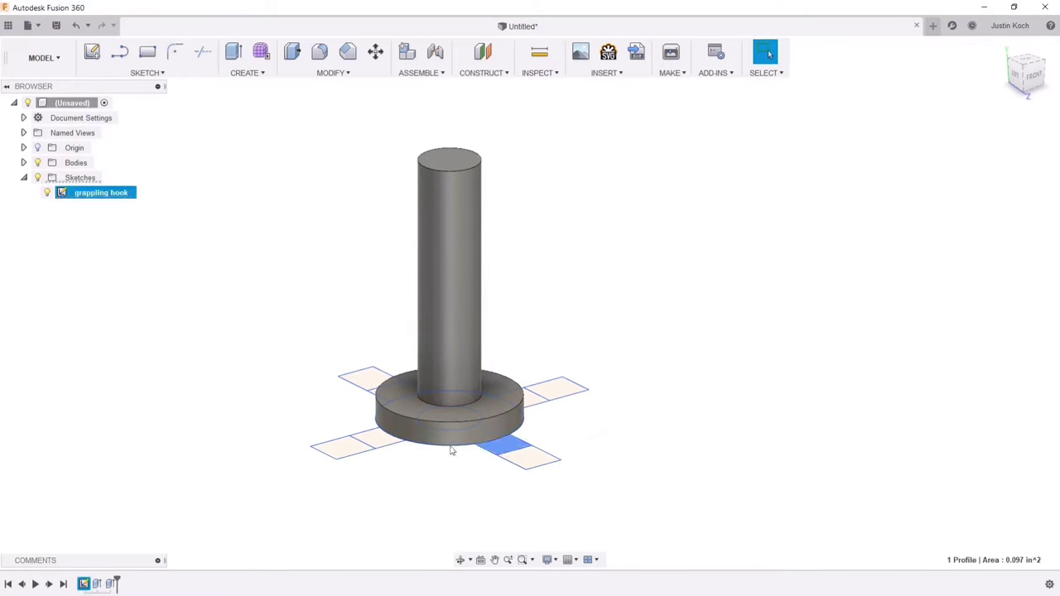
pyautogui.keyDown('ctrl'); pyautogui.click(372, 442); pyautogui.keyUp('ctrl')
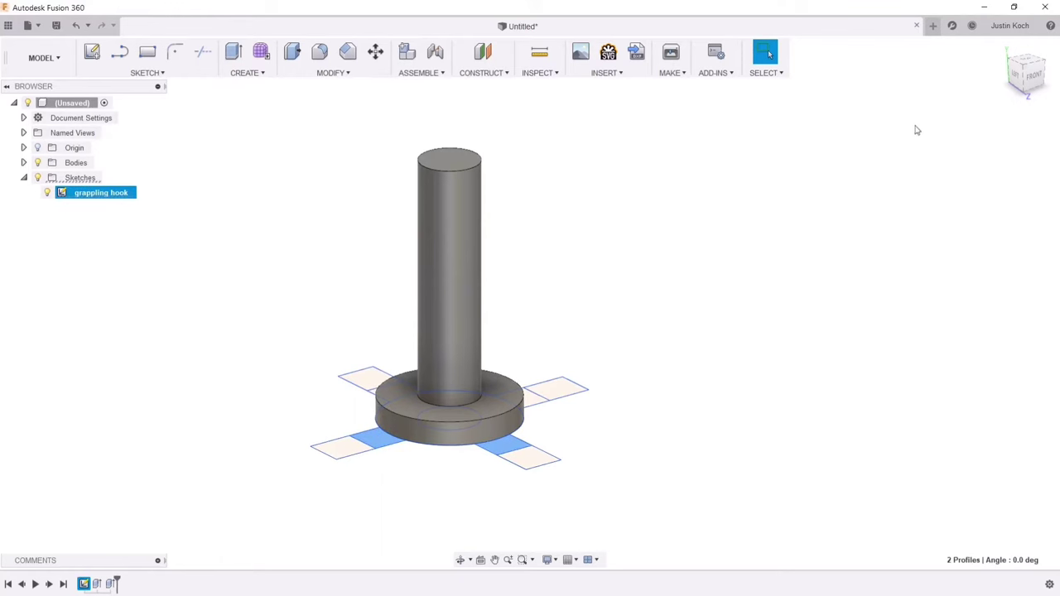
pyautogui.moveTo(1020, 68); pyautogui.dragTo(1019, 84)
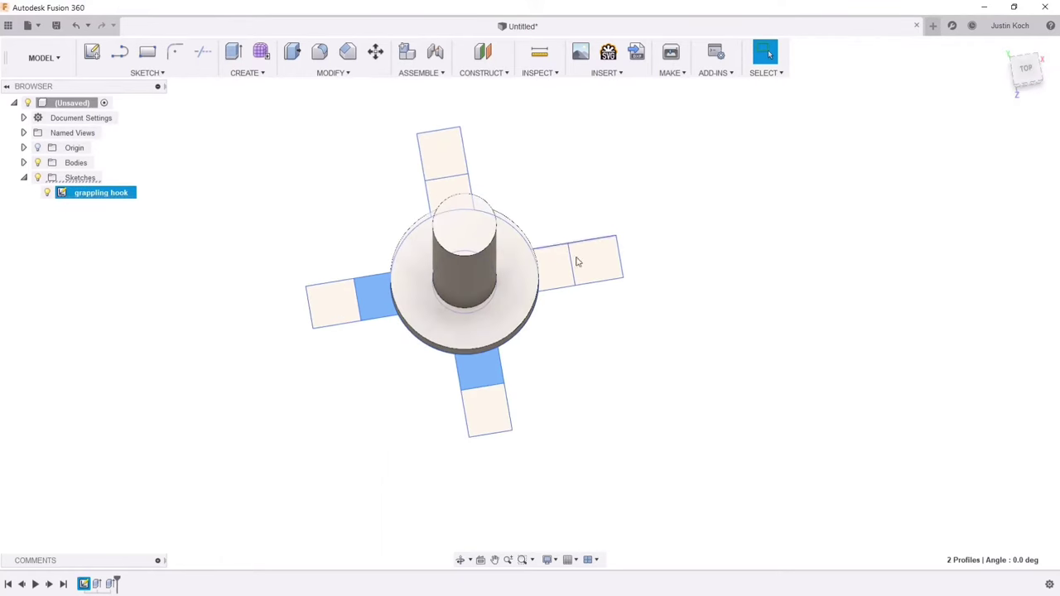
pyautogui.keyDown('ctrl'); pyautogui.click(560, 277); pyautogui.keyUp('ctrl')
pyautogui.keyDown('ctrl'); pyautogui.click(427, 187); pyautogui.keyUp('ctrl')
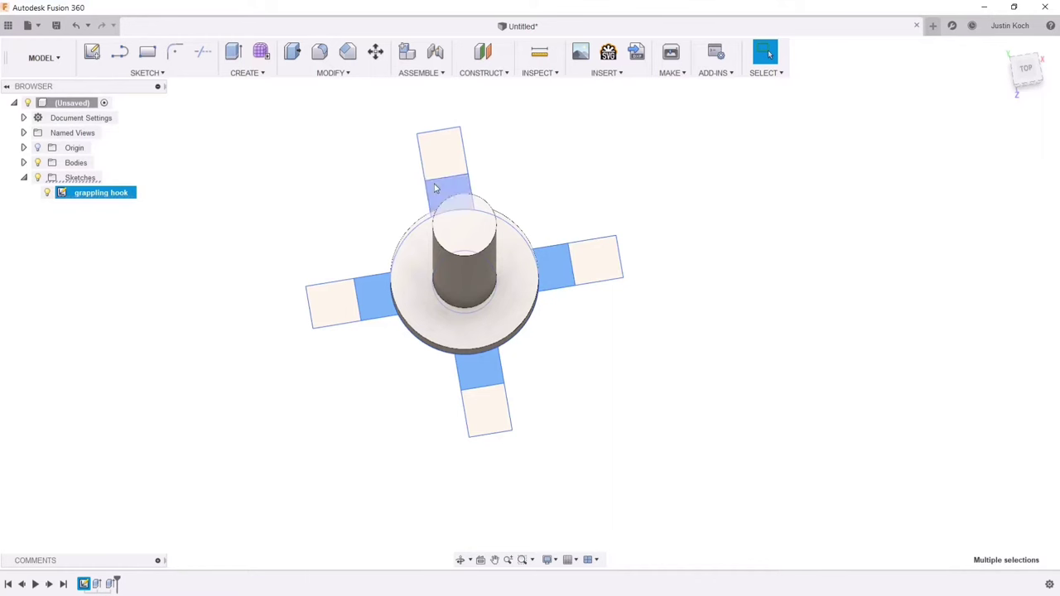
pyautogui.moveTo(1031, 64); pyautogui.dragTo(1036, 51)
pyautogui.scroll(2, 500, 444)
pyautogui.scroll(2, 499, 445)
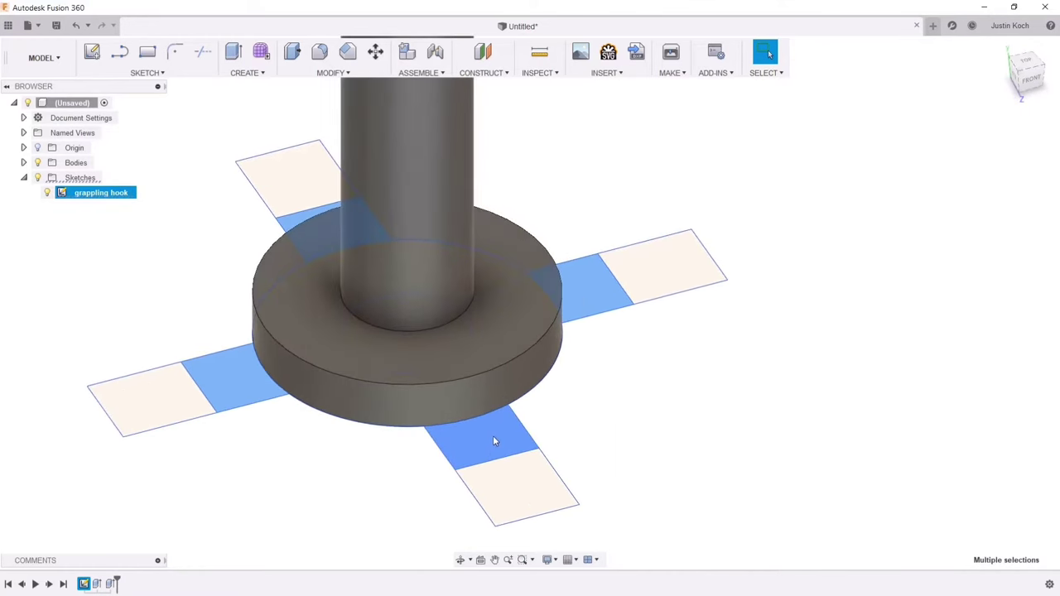
pyautogui.rightClick(492, 435)
pyautogui.click(498, 411)
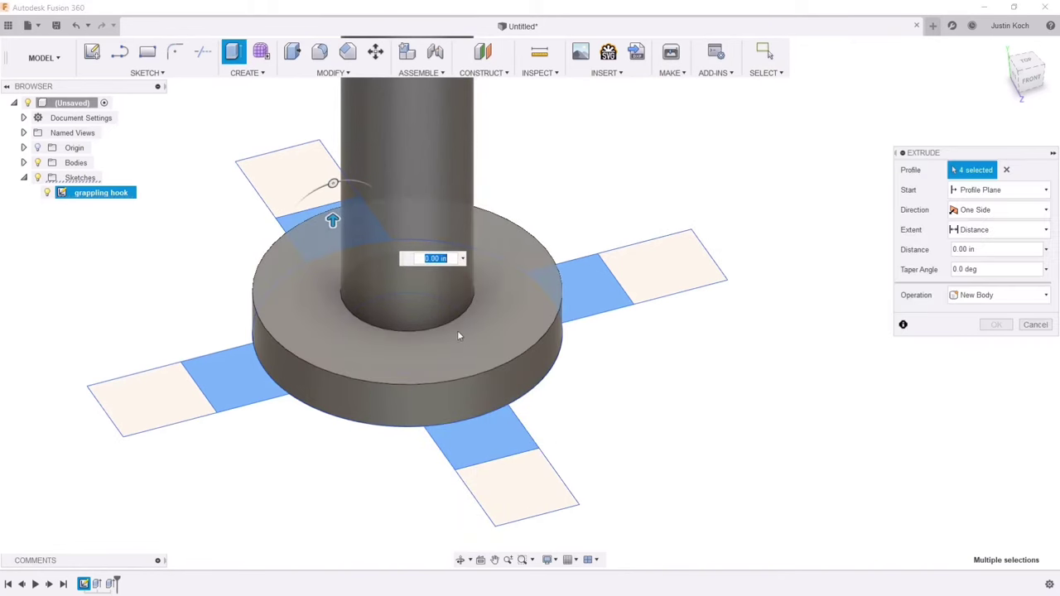
pyautogui.moveTo(332, 222); pyautogui.dragTo(332, 177)
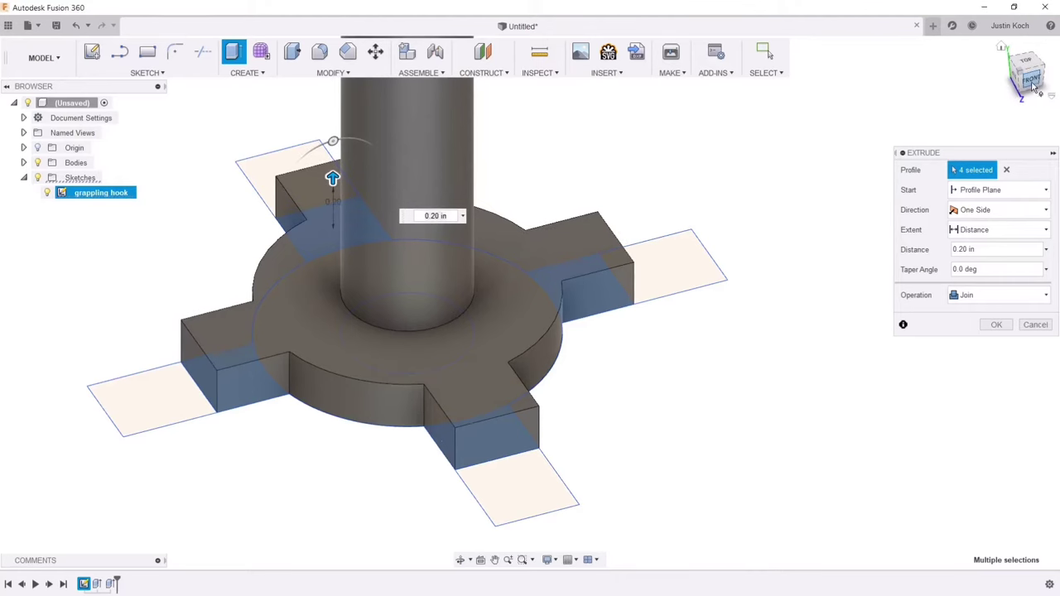
pyautogui.moveTo(1033, 86)
pyautogui.mouseDown()
pyautogui.moveTo(1042, 52)
pyautogui.moveTo(1050, 75)
pyautogui.mouseUp()
pyautogui.scroll(-2, 492, 186)
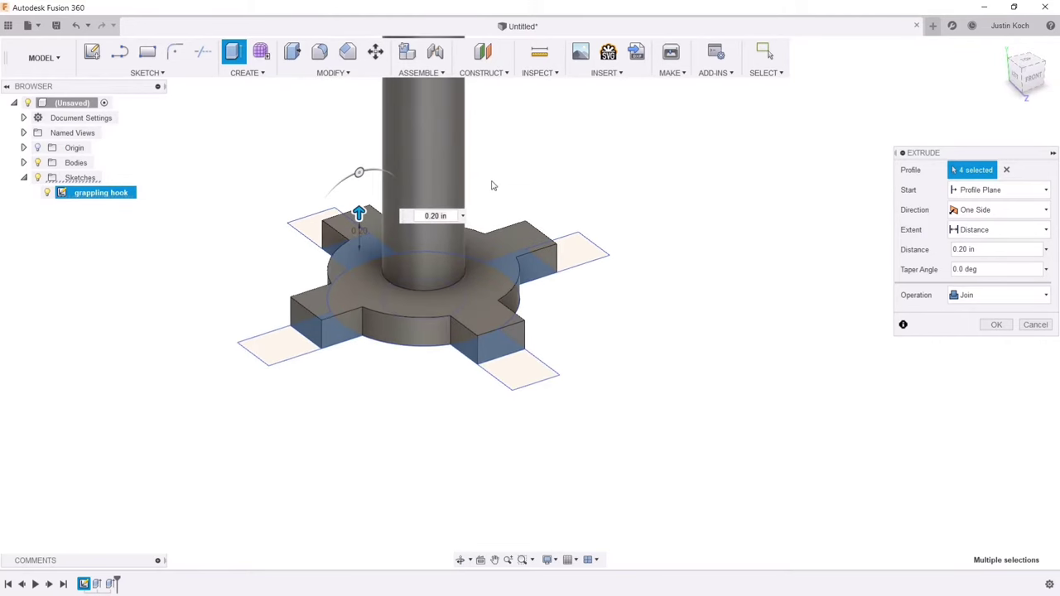
pyautogui.moveTo(565, 185); pyautogui.dragTo(653, 304, button='middle')
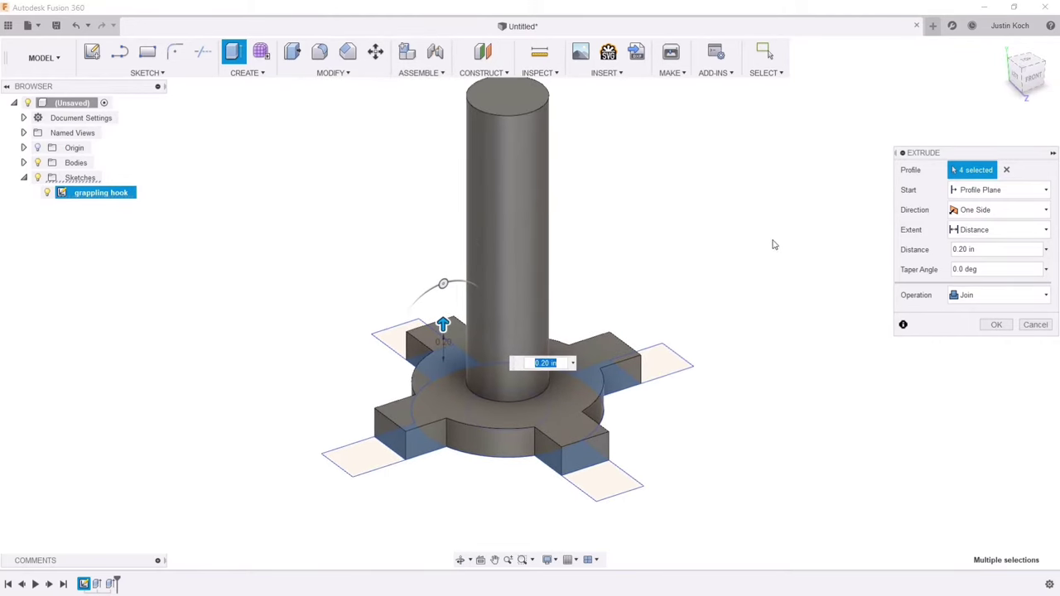
pyautogui.click(996, 325)
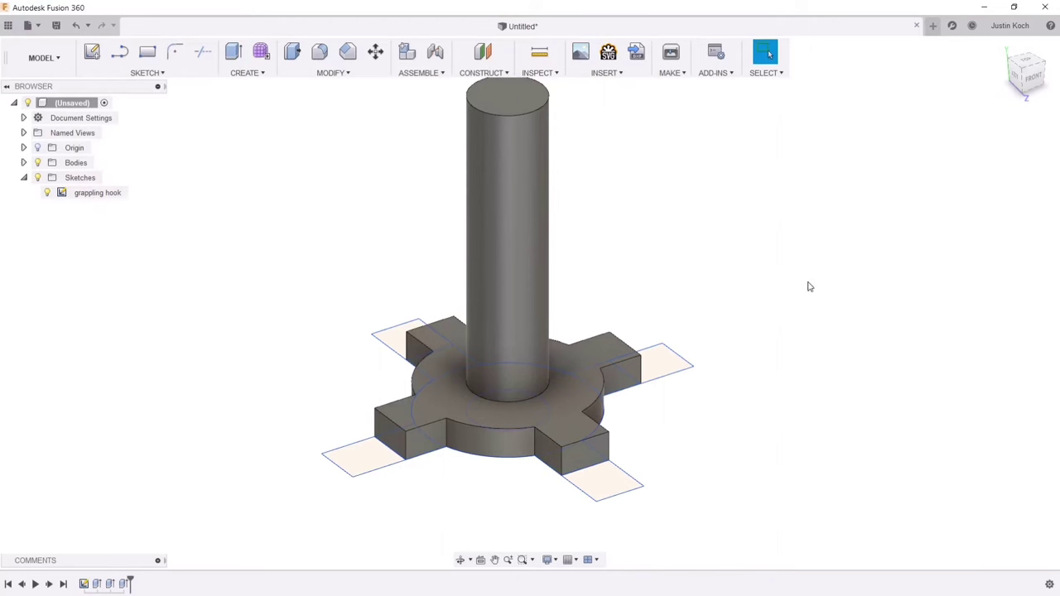
# - Extrude the four outer end profiles of the arms upward 1.00 in to form the upright prongs
pyautogui.click(667, 361)
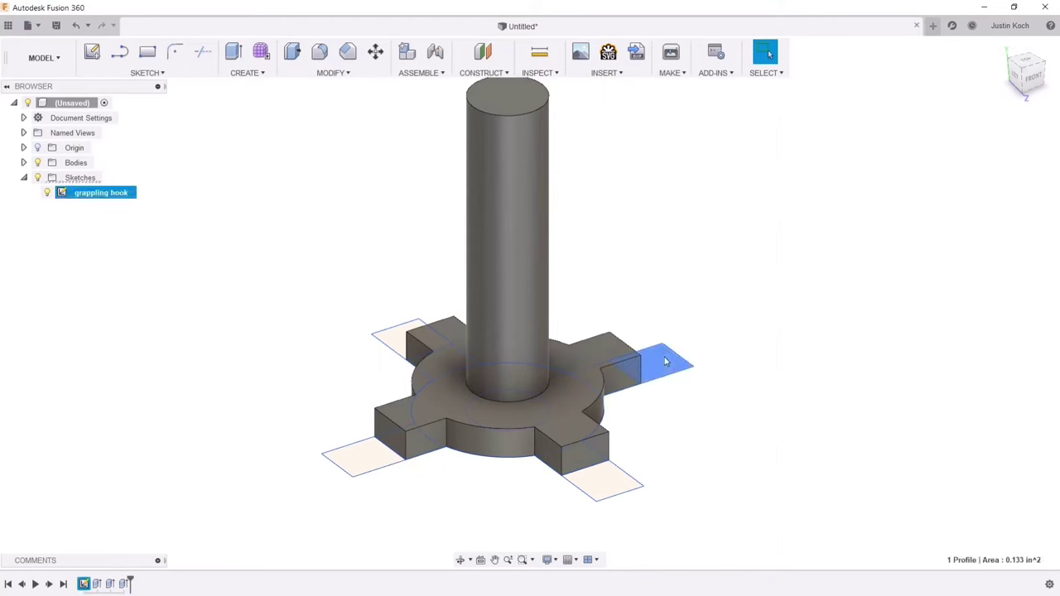
pyautogui.keyDown('shift'); pyautogui.click(604, 490); pyautogui.keyUp('shift')
pyautogui.keyDown('shift'); pyautogui.click(358, 459); pyautogui.keyUp('shift')
pyautogui.keyDown('shift'); pyautogui.click(401, 343); pyautogui.keyUp('shift')
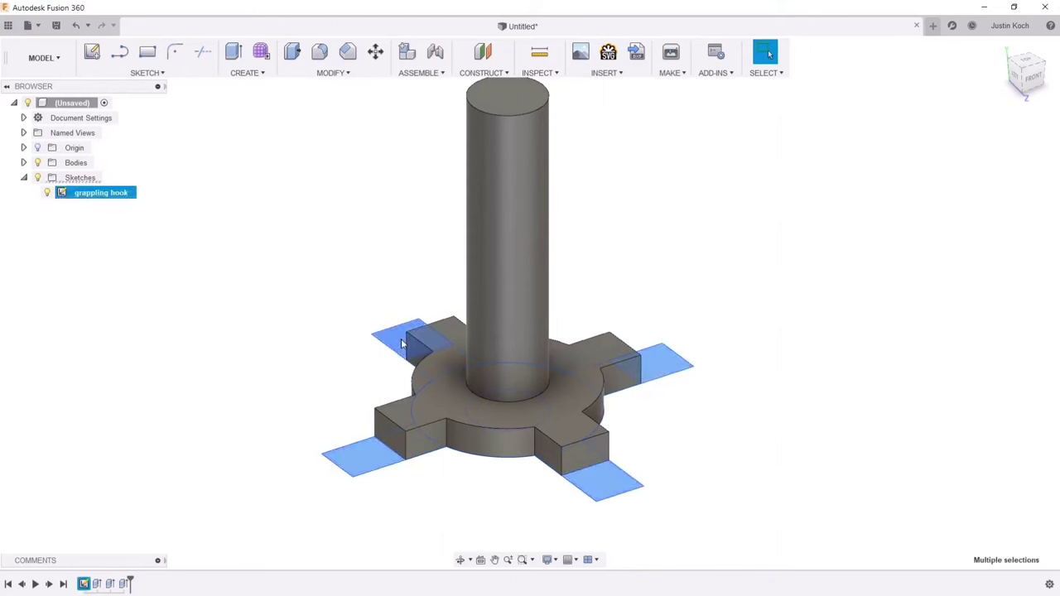
pyautogui.rightClick(401, 343)
pyautogui.click(445, 323)
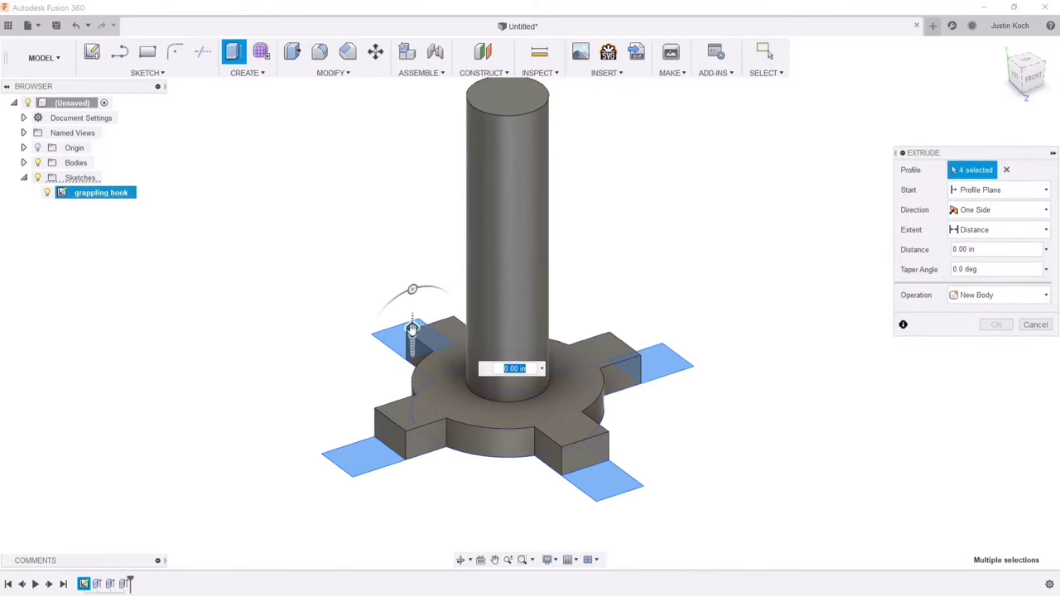
pyautogui.moveTo(411, 328); pyautogui.dragTo(419, 191)
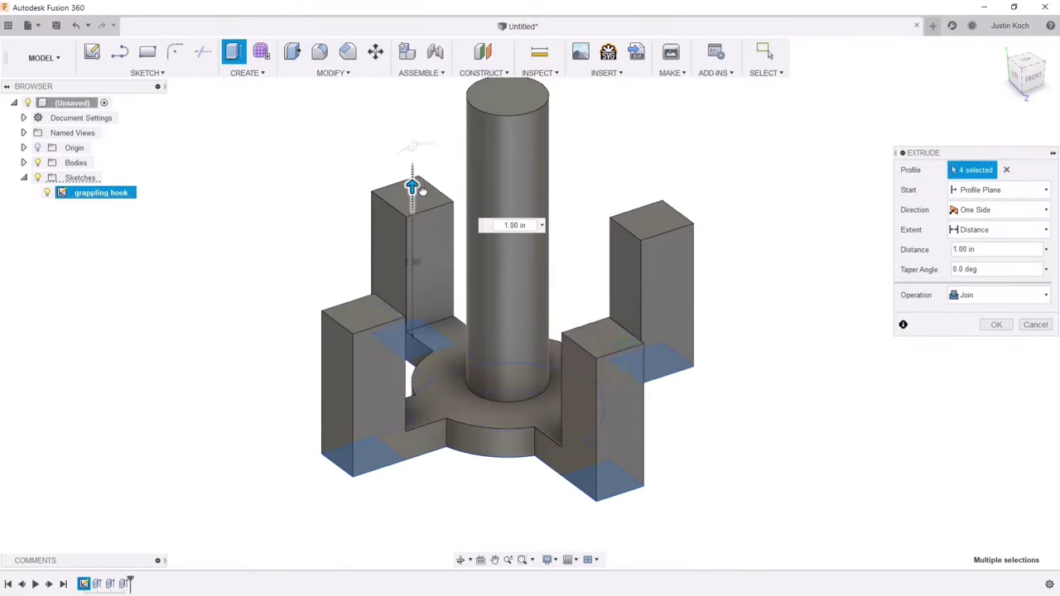
# - Examine the previewed prongs from below and around the hub, and complete the extrusion with the Join operation
pyautogui.scroll(-3, 706, 321)
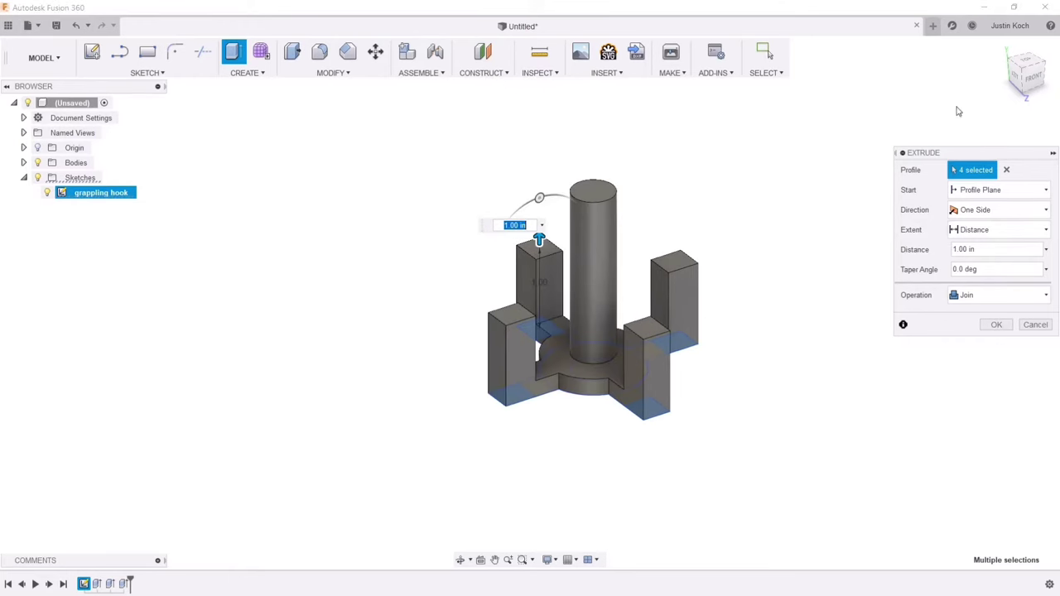
pyautogui.moveTo(1029, 81)
pyautogui.mouseDown()
pyautogui.moveTo(981, 83)
pyautogui.moveTo(961, 62)
pyautogui.mouseUp()
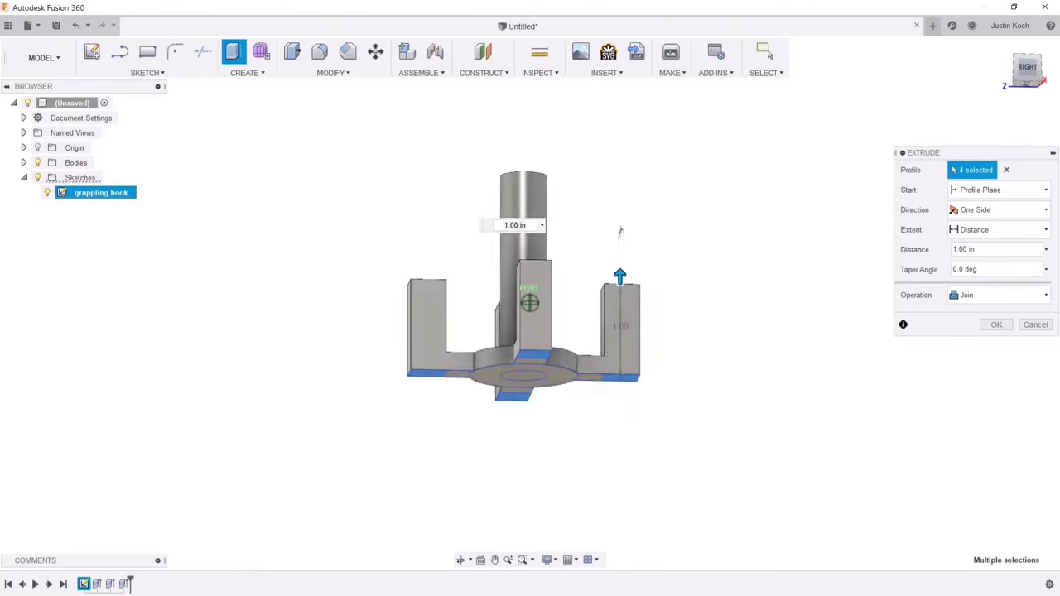
pyautogui.keyDown('shift'); pyautogui.moveTo(619, 231); pyautogui.dragTo(530, 202, button='middle'); pyautogui.keyUp('shift')
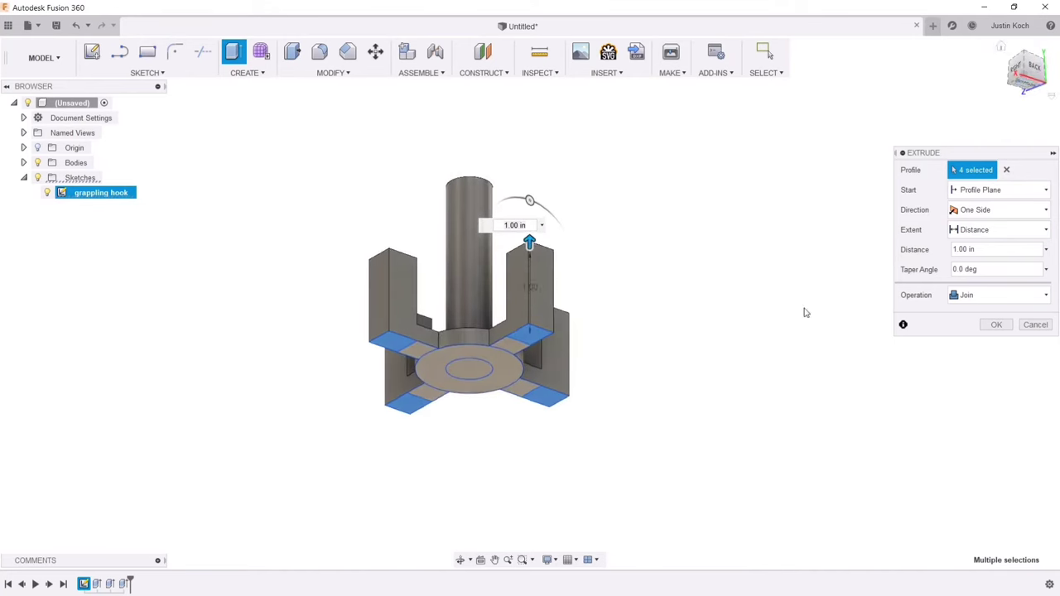
pyautogui.scroll(3, 542, 345)
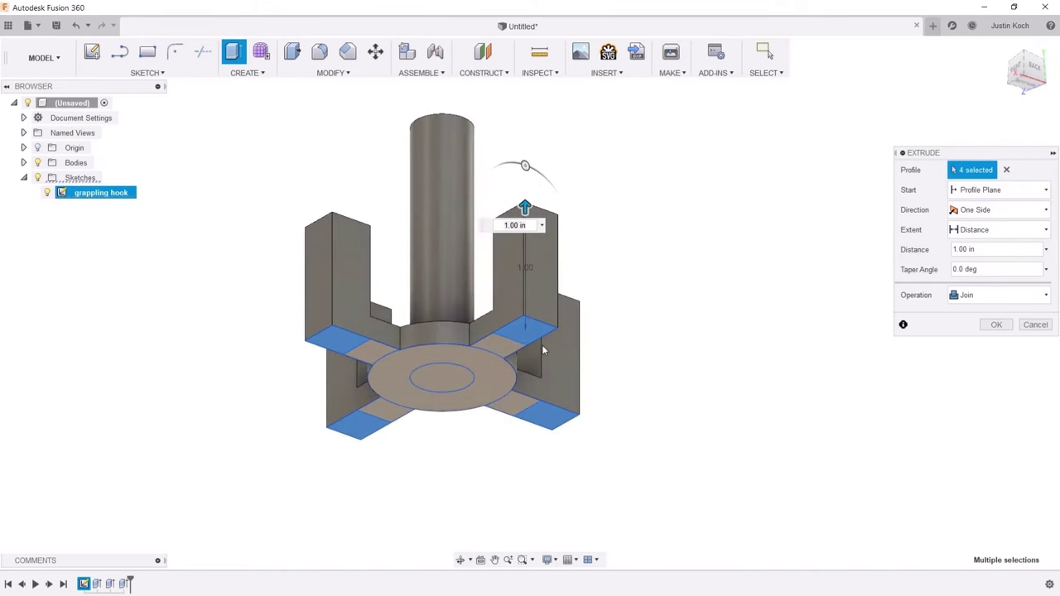
pyautogui.scroll(2, 542, 344)
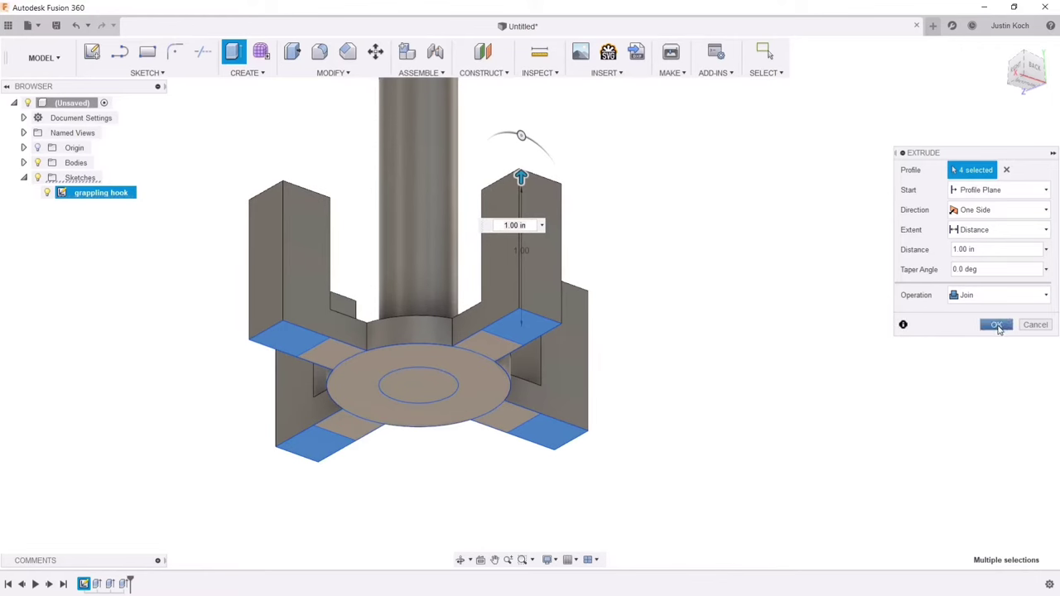
pyautogui.moveTo(1022, 83)
pyautogui.mouseDown()
pyautogui.moveTo(1008, 120)
pyautogui.moveTo(1029, 132)
pyautogui.moveTo(1046, 90)
pyautogui.moveTo(1042, 116)
pyautogui.mouseUp()
pyautogui.keyDown('shift'); pyautogui.moveTo(646, 294); pyautogui.dragTo(631, 224, button='middle'); pyautogui.keyUp('shift')
pyautogui.moveTo(1035, 99); pyautogui.dragTo(1030, 71)
pyautogui.moveTo(684, 273); pyautogui.dragTo(747, 351, button='middle')
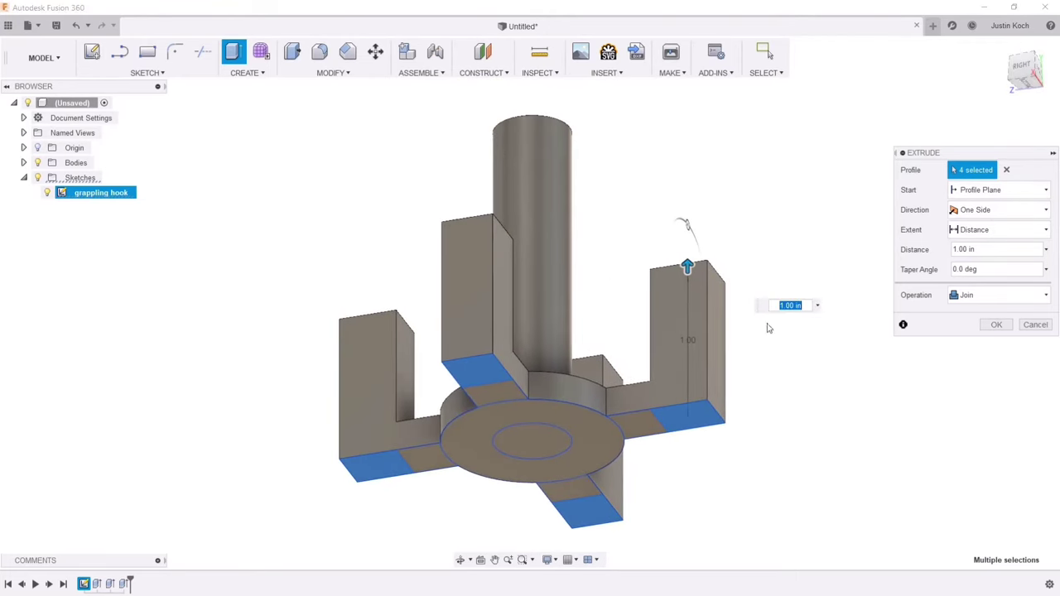
pyautogui.click(995, 324)
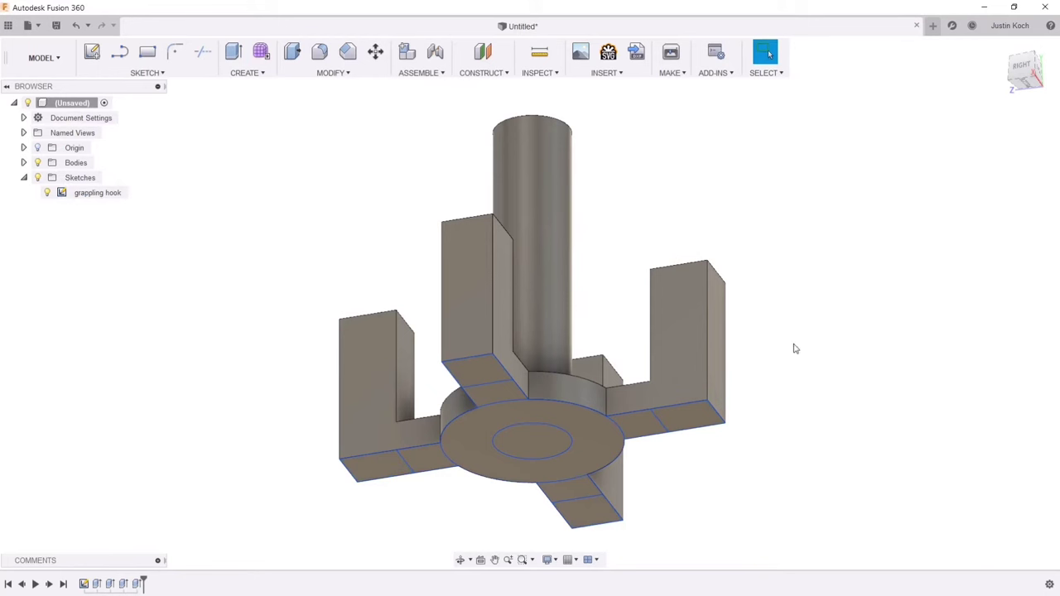
# - Extrude the hub's inner circle downward 0.50 in below the base, joined to the body
pyautogui.rightClick(547, 436)
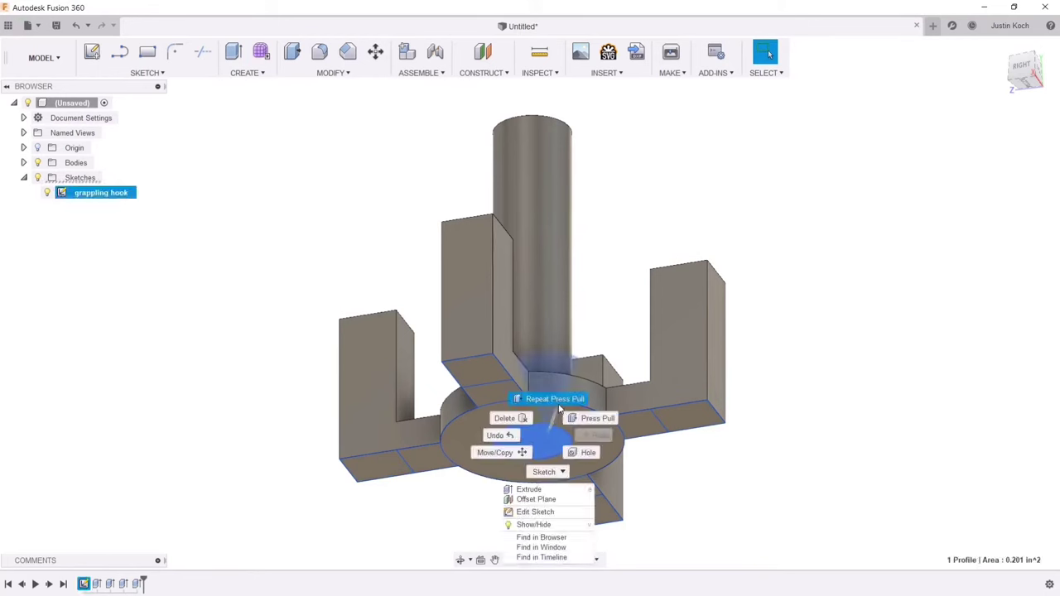
pyautogui.click(559, 403)
pyautogui.moveTo(534, 438); pyautogui.dragTo(527, 508)
pyautogui.moveTo(585, 439); pyautogui.dragTo(551, 381, button='middle')
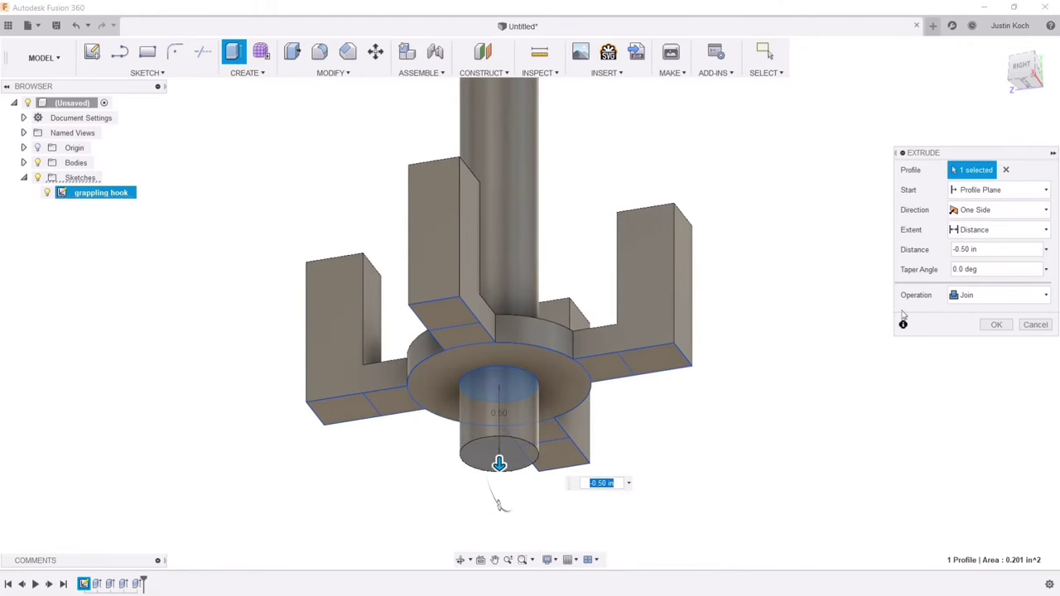
pyautogui.click(997, 327)
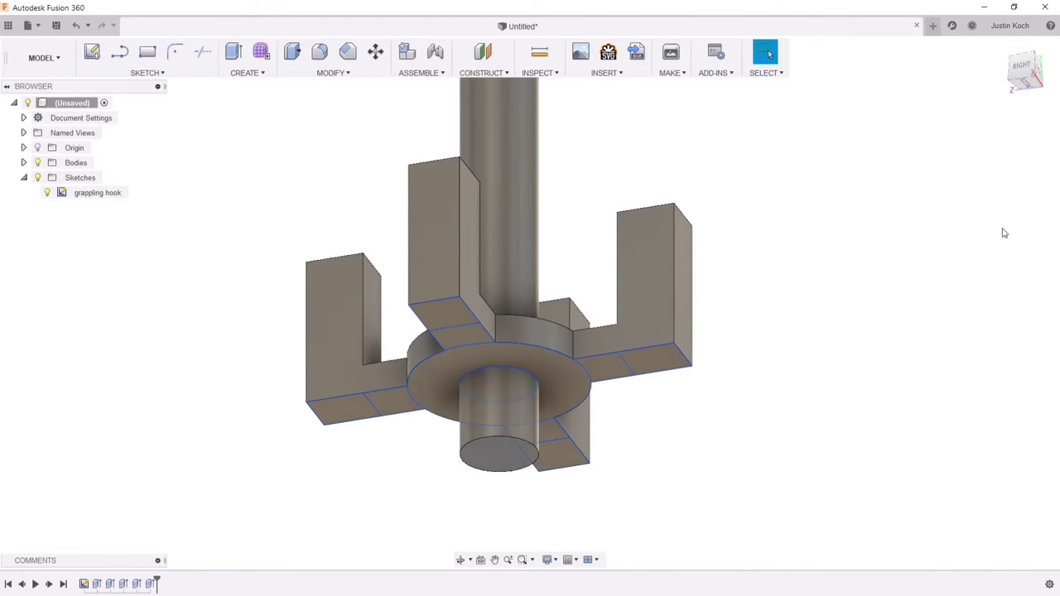
# - Fillet the top edge of the central shaft with a constant radius of 0.10 in
pyautogui.moveTo(900, 179); pyautogui.dragTo(886, 210, button='middle')
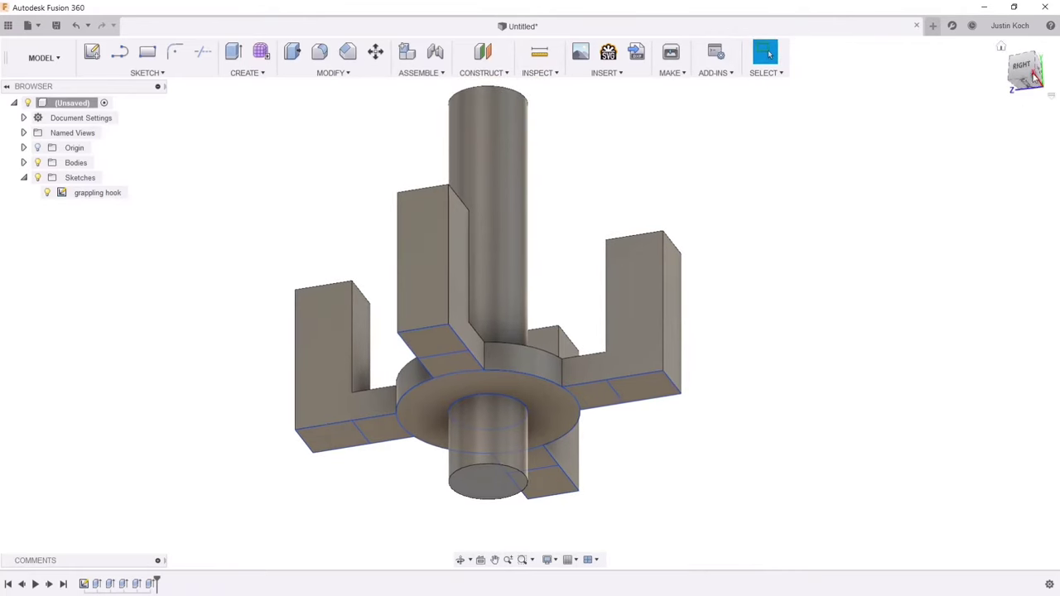
pyautogui.moveTo(1029, 76); pyautogui.dragTo(944, 187)
pyautogui.keyDown('shift'); pyautogui.moveTo(919, 149); pyautogui.dragTo(833, 324, button='middle'); pyautogui.keyUp('shift')
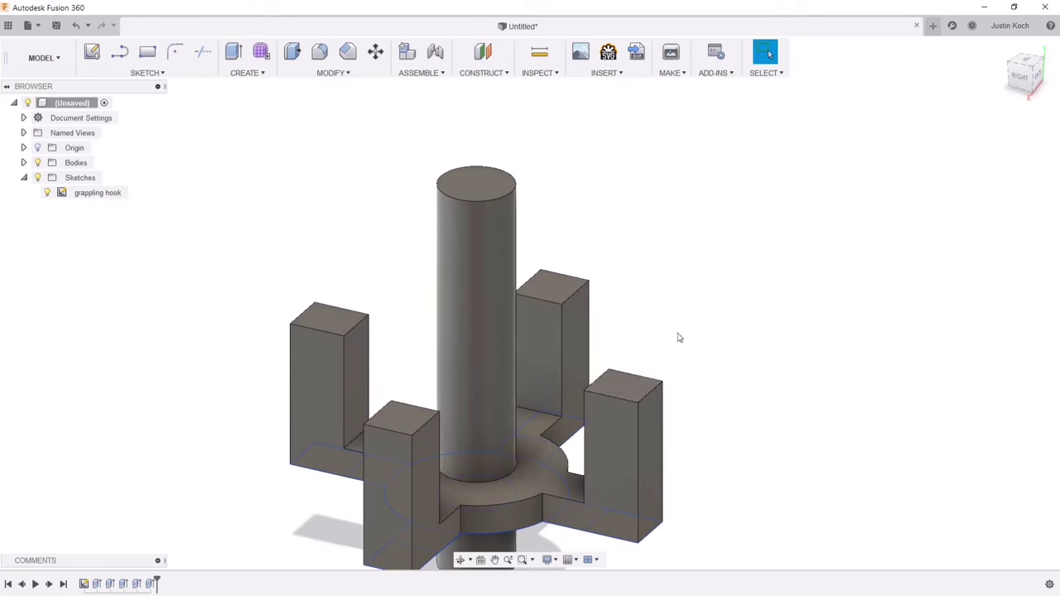
pyautogui.keyDown('shift'); pyautogui.moveTo(530, 301); pyautogui.dragTo(534, 164, button='middle'); pyautogui.keyUp('shift')
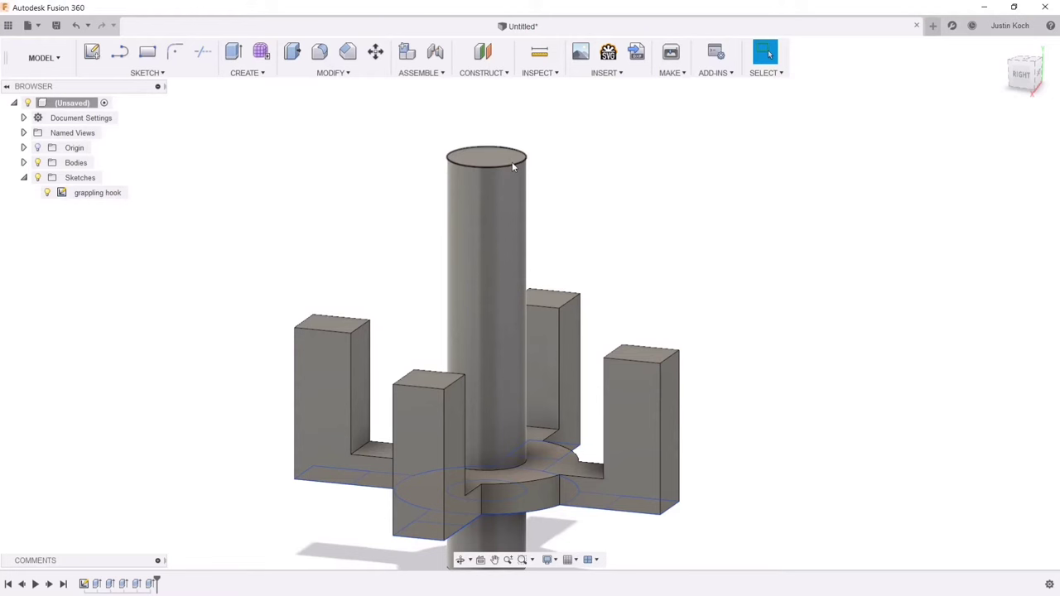
pyautogui.click(320, 53)
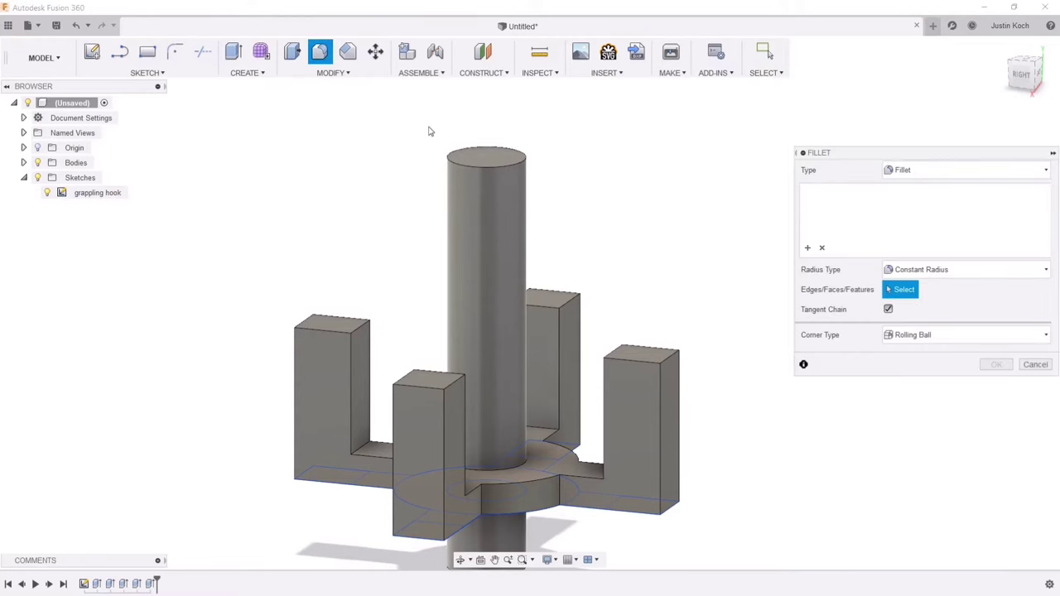
pyautogui.click(455, 160)
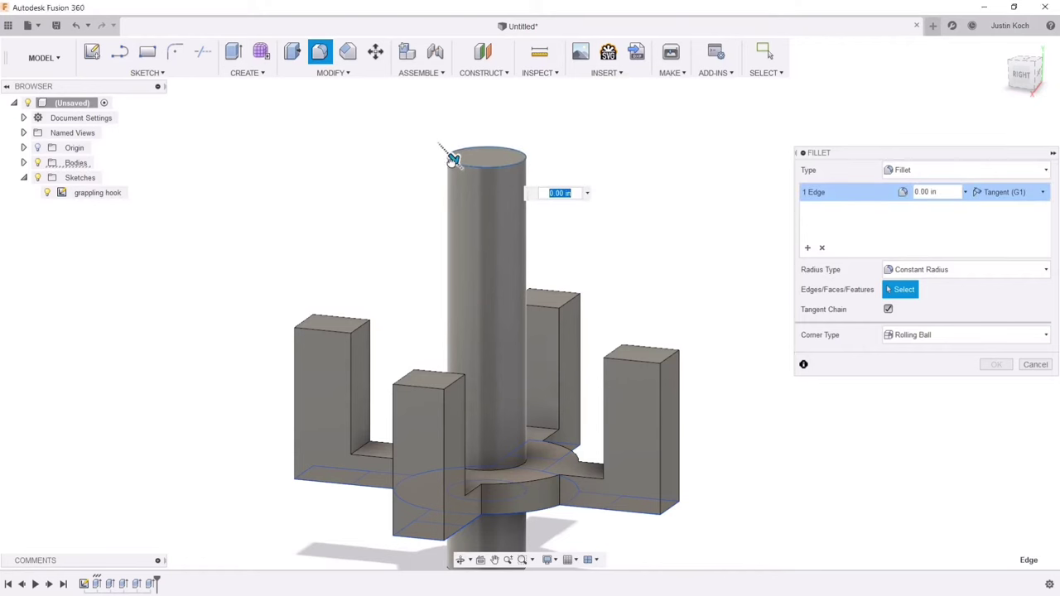
pyautogui.moveTo(453, 159)
pyautogui.mouseDown()
pyautogui.moveTo(440, 157)
pyautogui.moveTo(456, 162)
pyautogui.mouseUp()
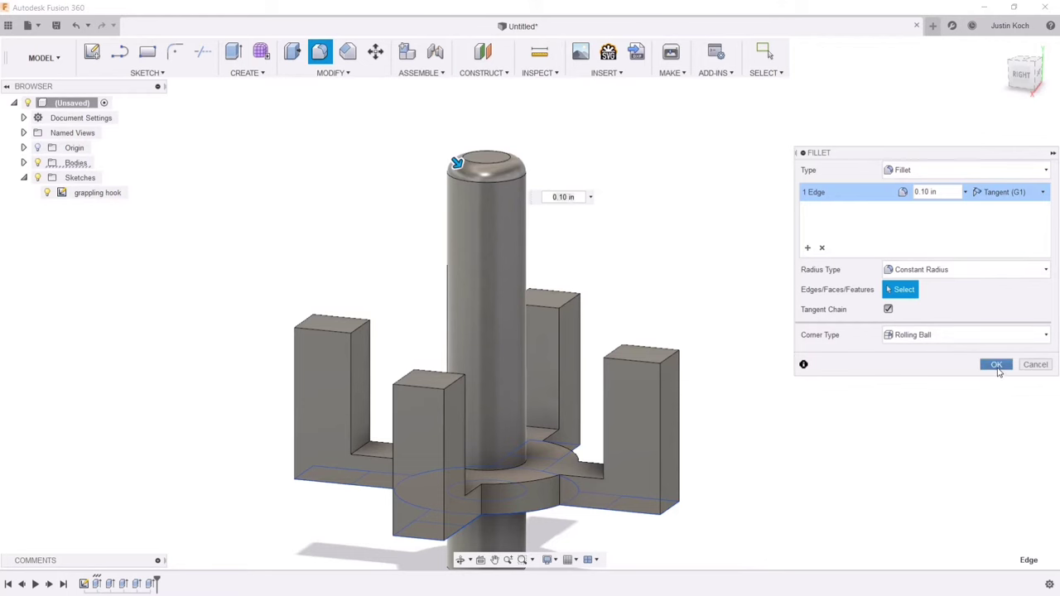
pyautogui.click(997, 365)
# - Edit the fillet on the central shaft's top edge, increasing its constant radius to 0.15 in
pyautogui.moveTo(1013, 87)
pyautogui.mouseDown()
pyautogui.moveTo(1022, 58)
pyautogui.moveTo(1012, 88)
pyautogui.mouseUp()
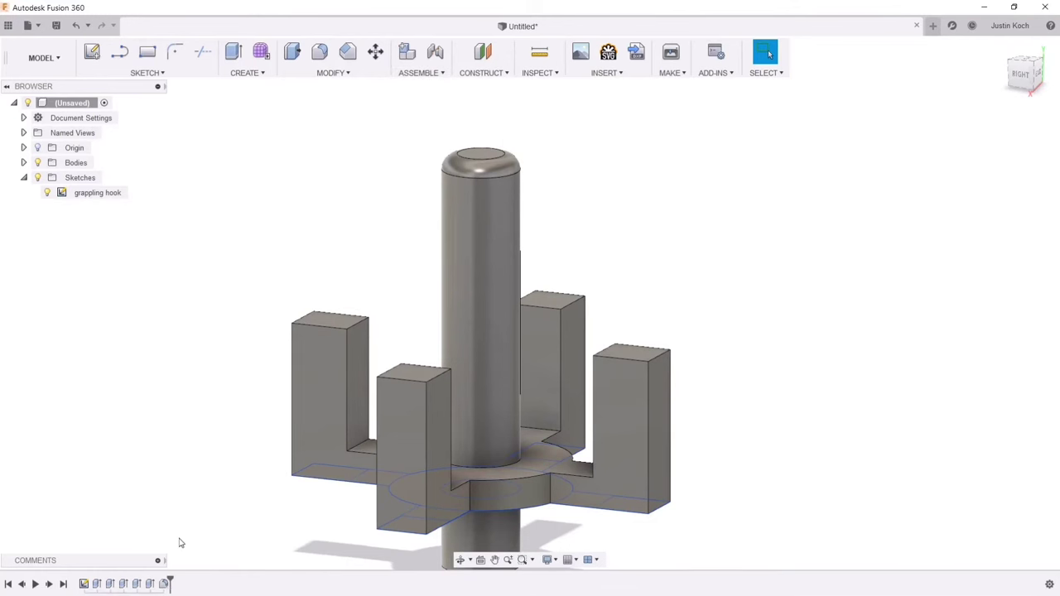
pyautogui.rightClick(162, 584)
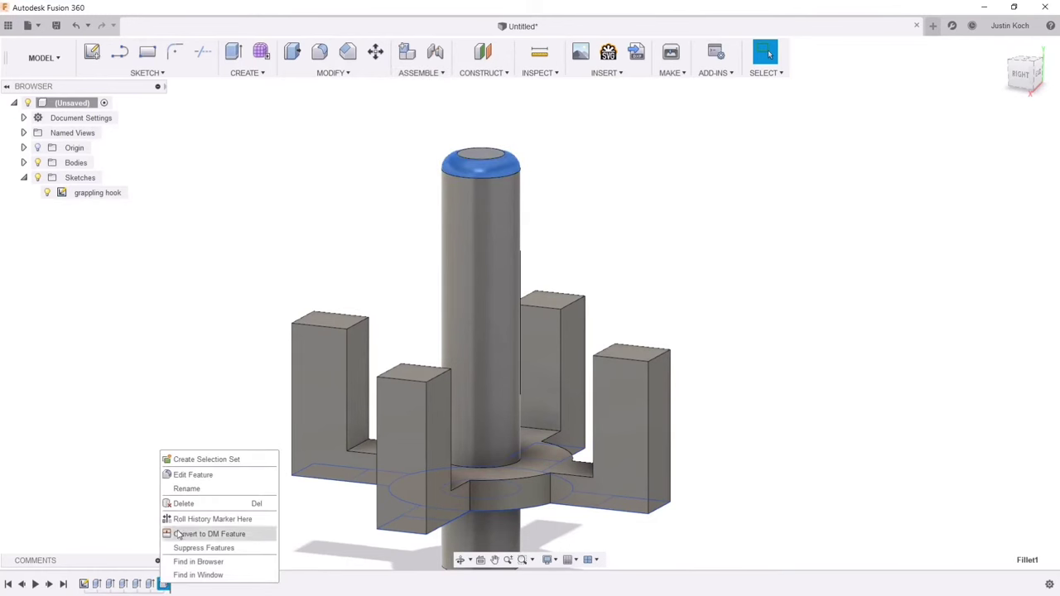
pyautogui.click(195, 477)
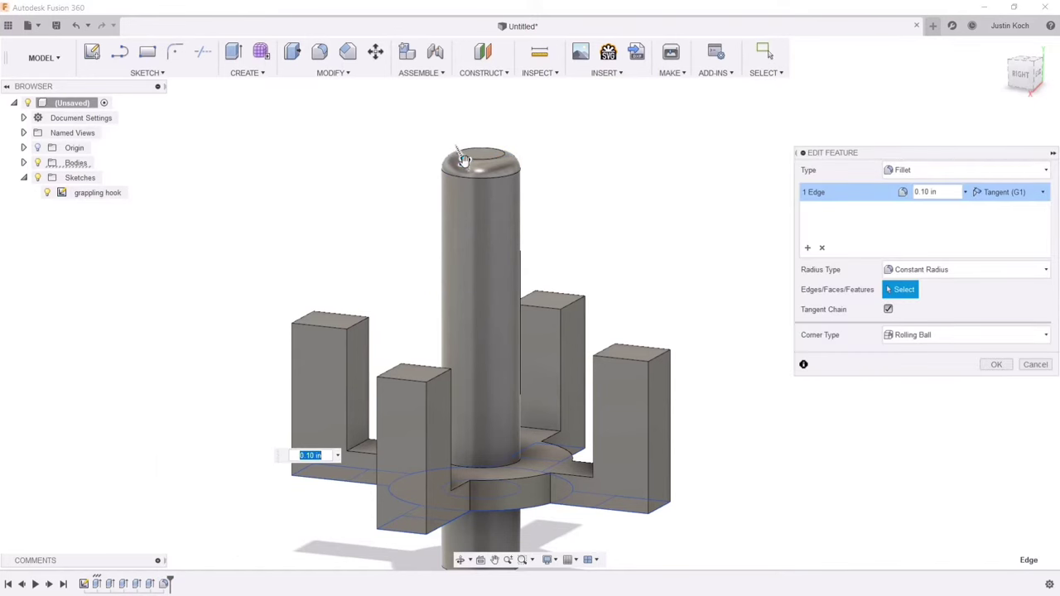
pyautogui.moveTo(464, 160)
pyautogui.mouseDown()
pyautogui.moveTo(492, 236)
pyautogui.moveTo(454, 163)
pyautogui.moveTo(464, 166)
pyautogui.moveTo(455, 170)
pyautogui.mouseUp()
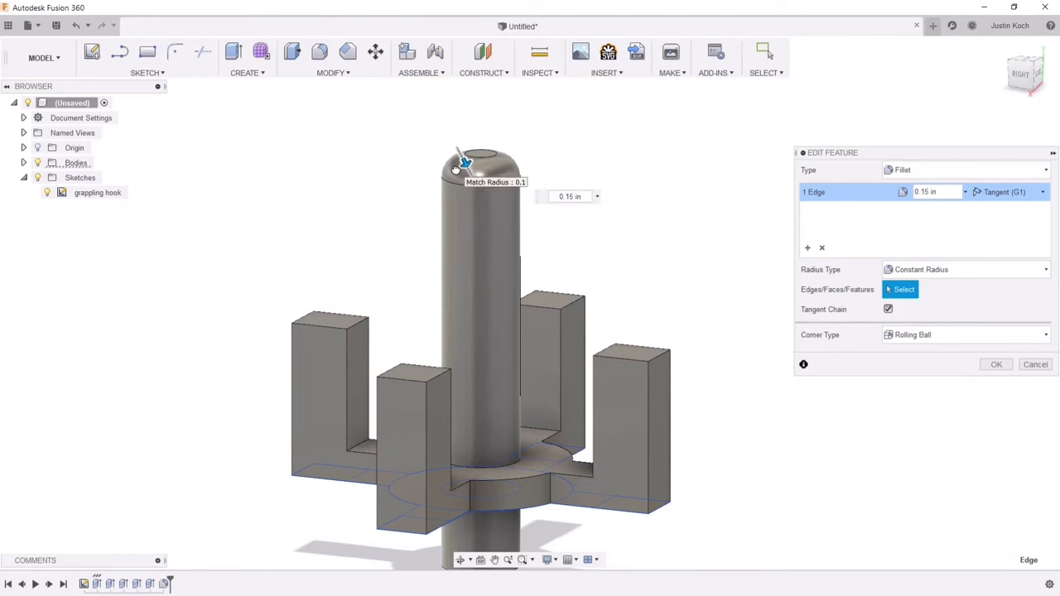
pyautogui.scroll(-2, 461, 164)
pyautogui.scroll(5, 464, 159)
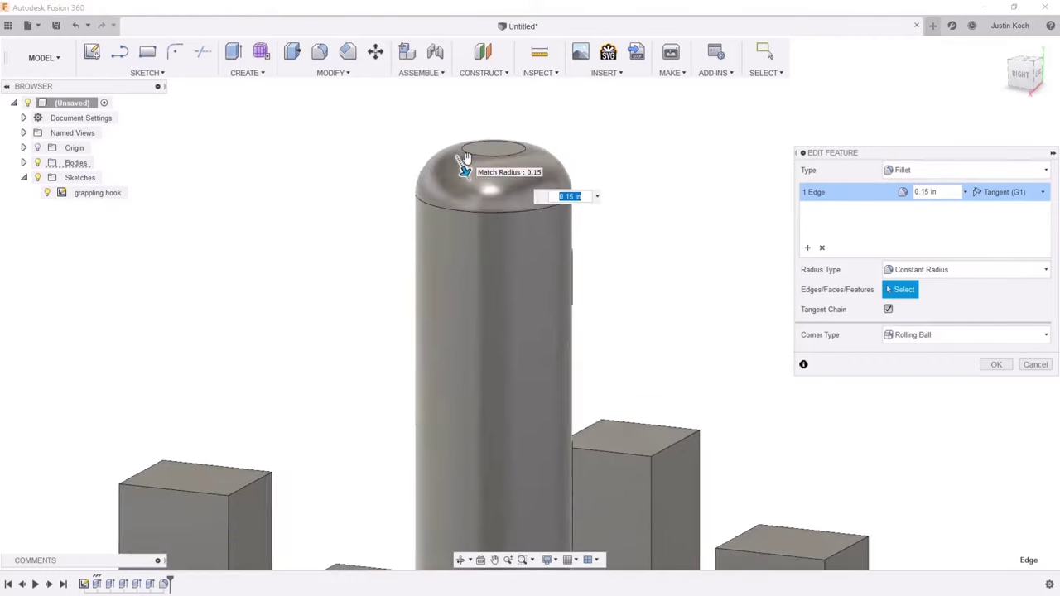
pyautogui.scroll(1, 465, 161)
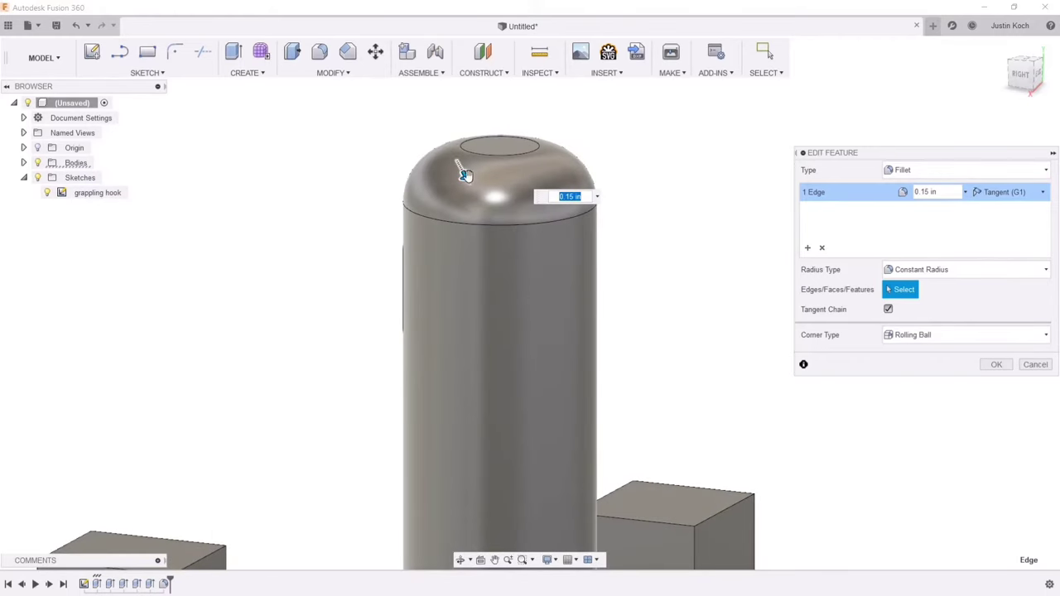
pyautogui.click(996, 365)
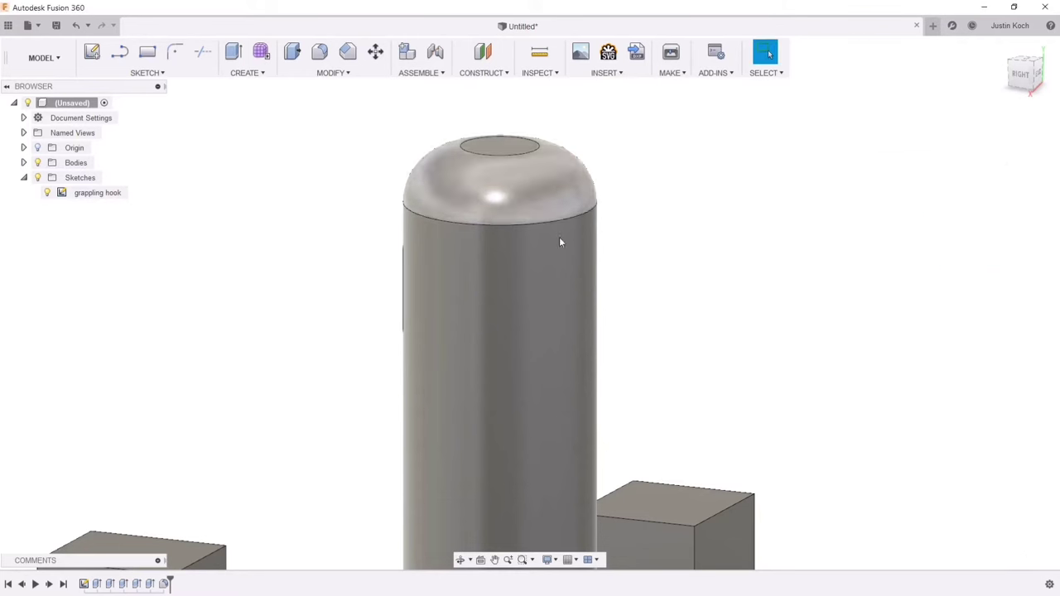
# - Examine the shaft's rounded top and overall proportions from the right side
pyautogui.scroll(-3, 560, 239)
pyautogui.scroll(3, 576, 234)
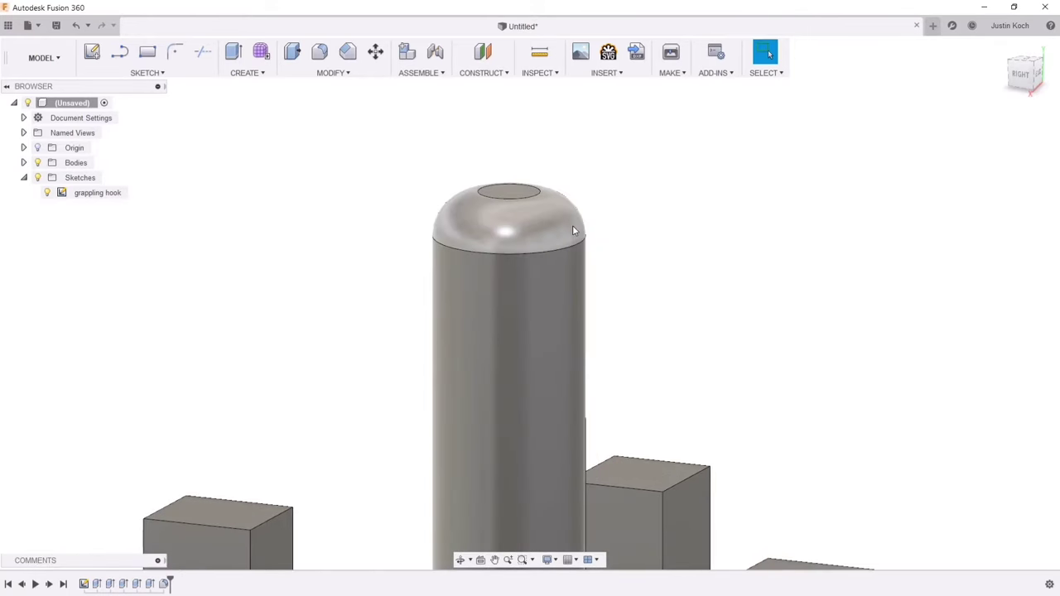
pyautogui.click(1025, 81)
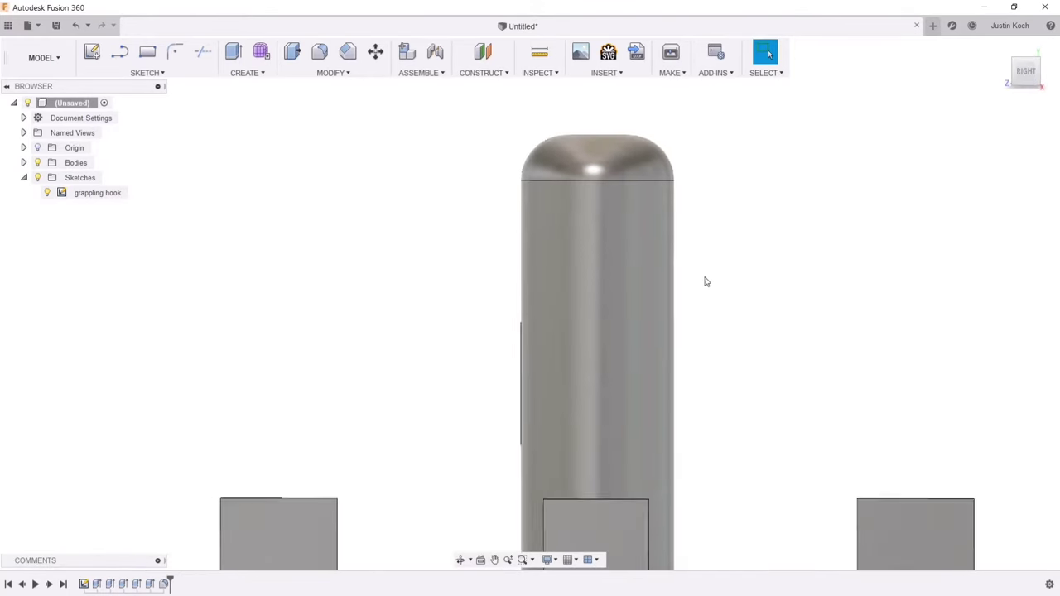
pyautogui.scroll(3, 787, 308)
pyautogui.scroll(-6, 792, 317)
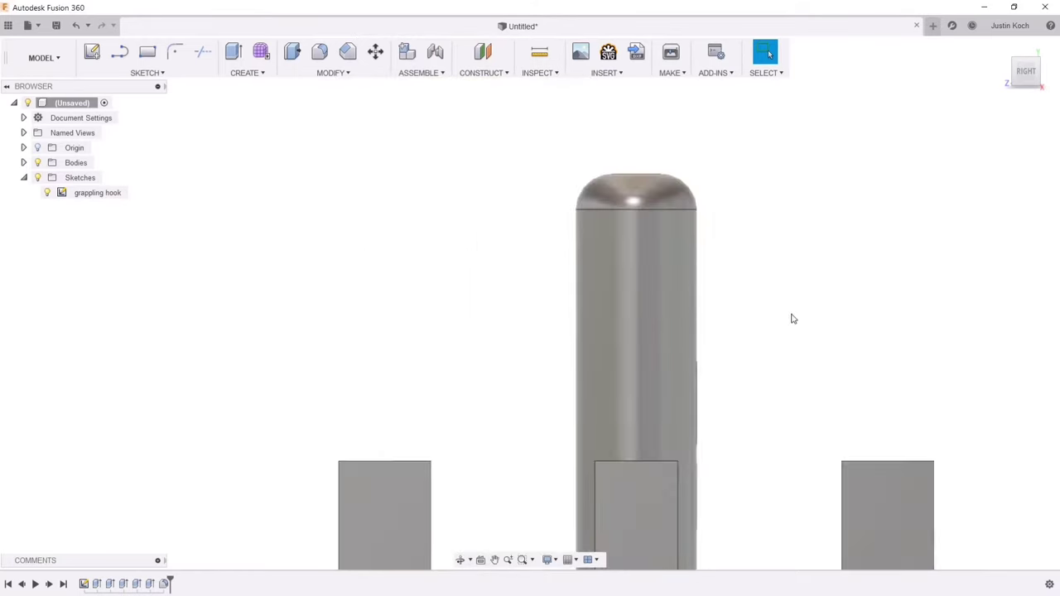
pyautogui.moveTo(800, 334); pyautogui.dragTo(676, 255, button='middle')
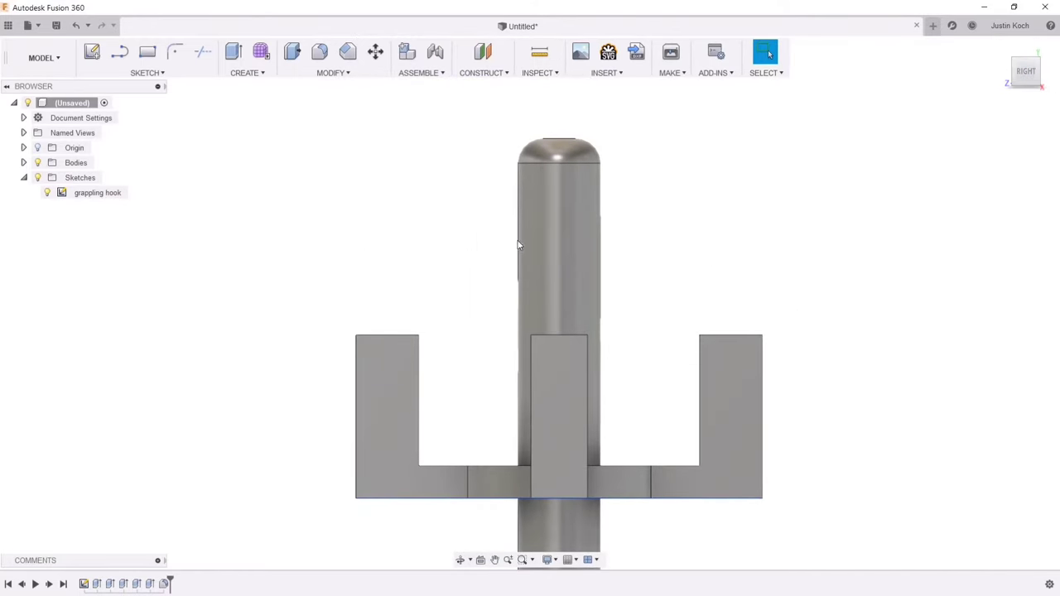
pyautogui.scroll(3, 564, 192)
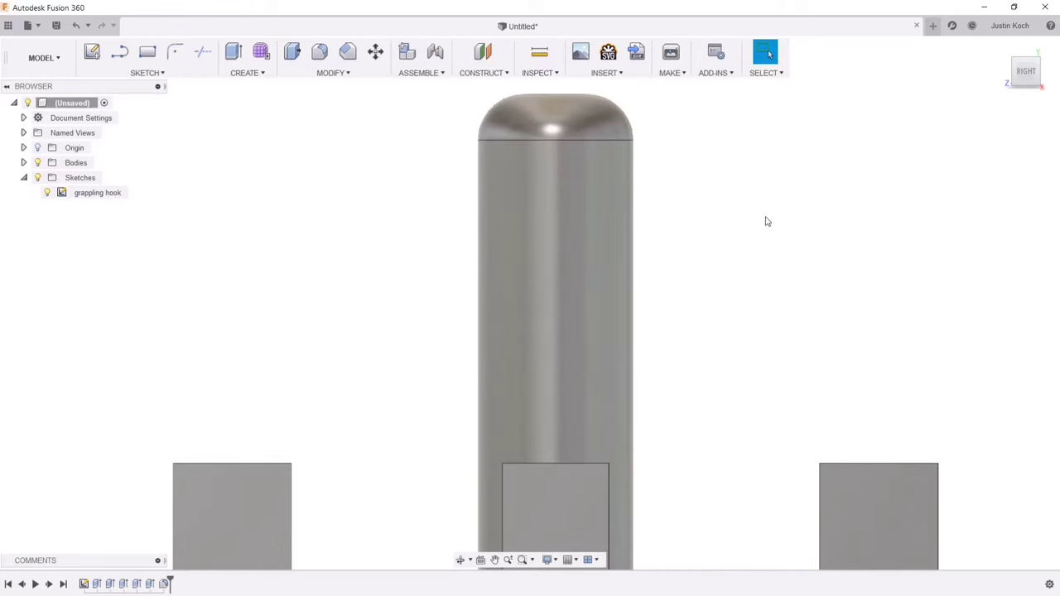
pyautogui.scroll(2, 721, 245)
pyautogui.scroll(-4, 653, 232)
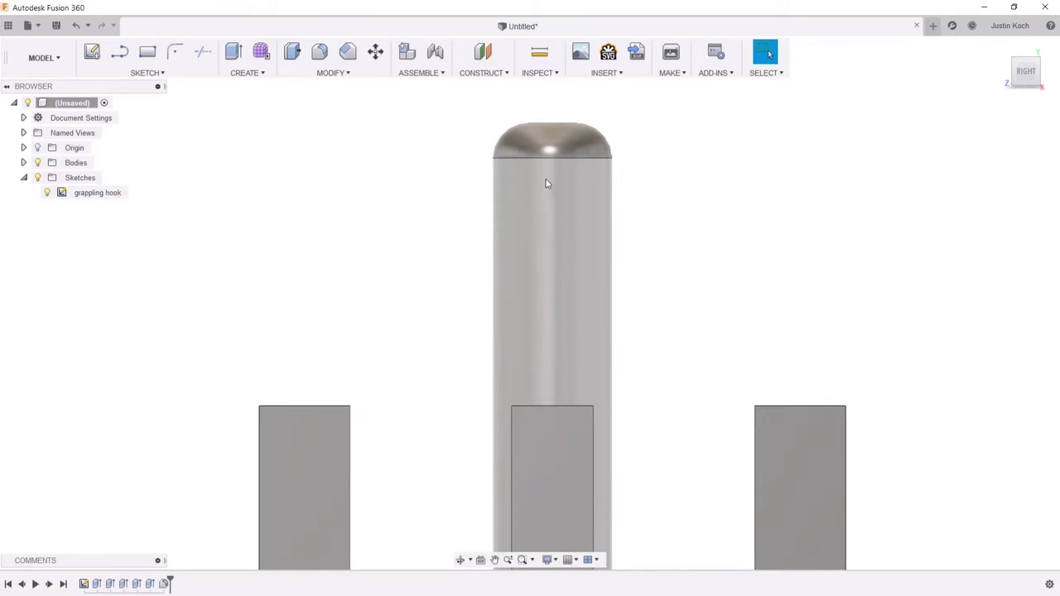
# - Start a simple hole on the shaft's cylindrical side below the rounded top, and reduce its diameter to 0.30 in
pyautogui.rightClick(539, 199)
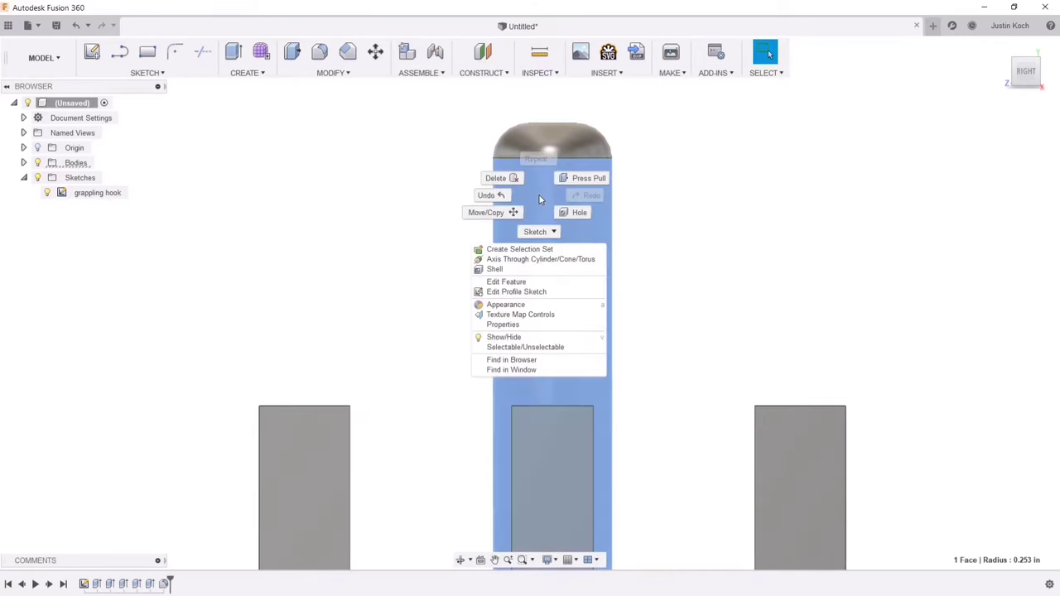
pyautogui.click(568, 212)
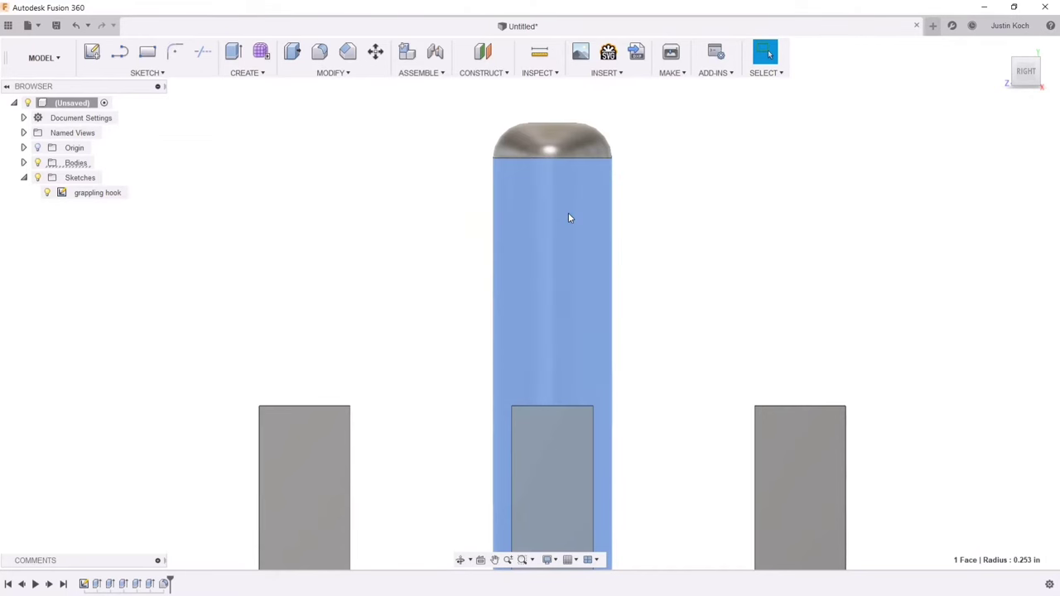
pyautogui.moveTo(551, 219); pyautogui.dragTo(552, 246)
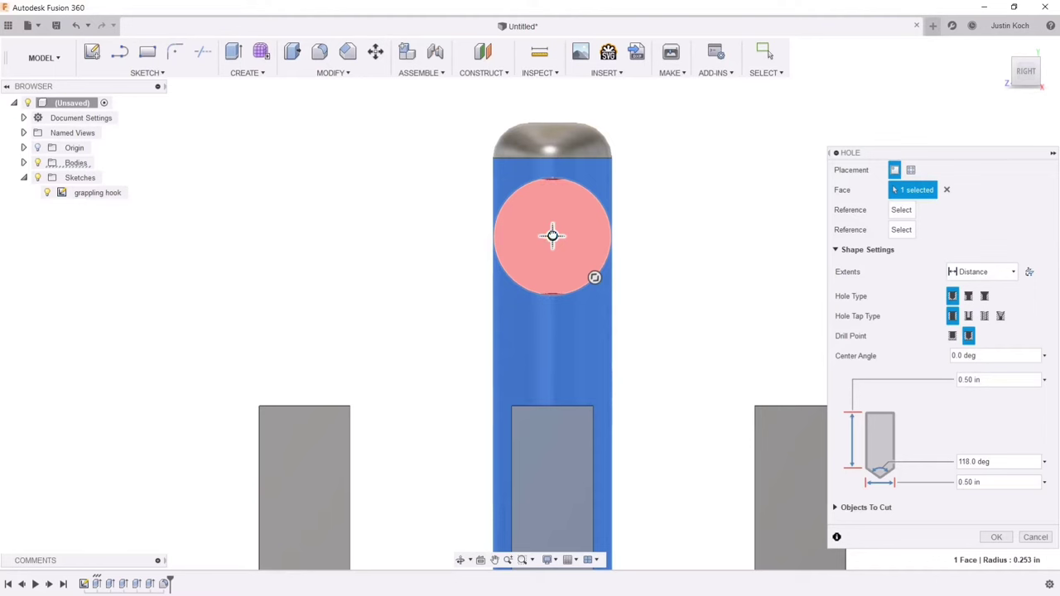
pyautogui.moveTo(596, 277); pyautogui.dragTo(595, 255)
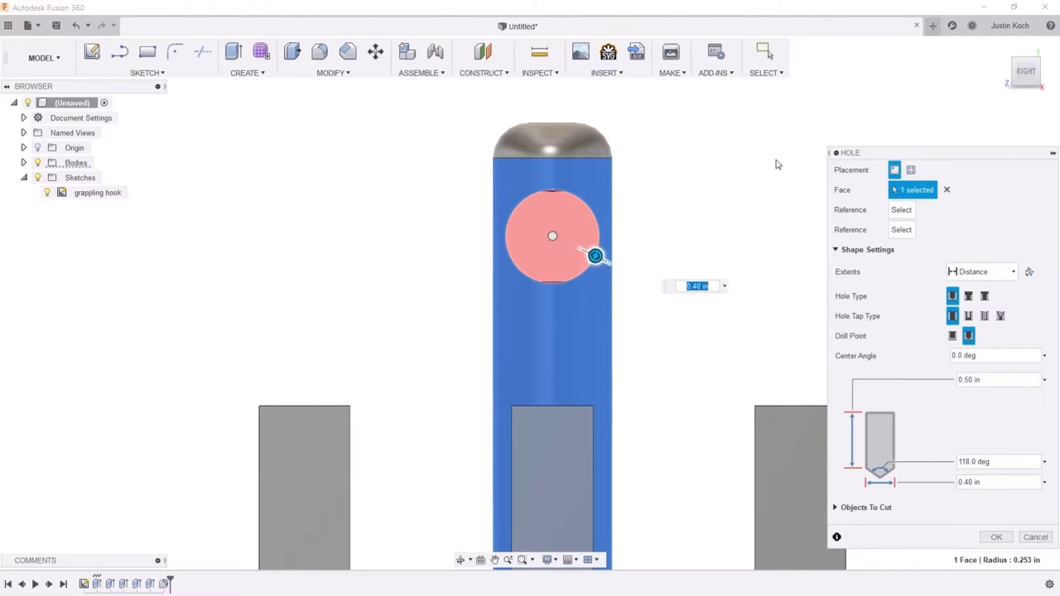
pyautogui.scroll(-3, 814, 205)
pyautogui.scroll(-2, 813, 205)
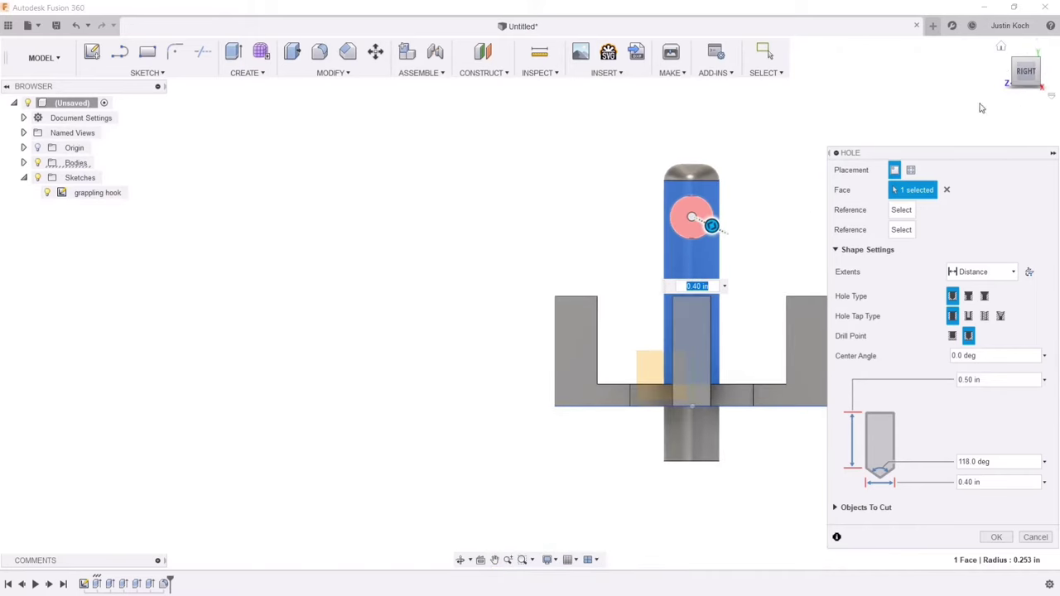
pyautogui.moveTo(1017, 76); pyautogui.dragTo(1023, 81)
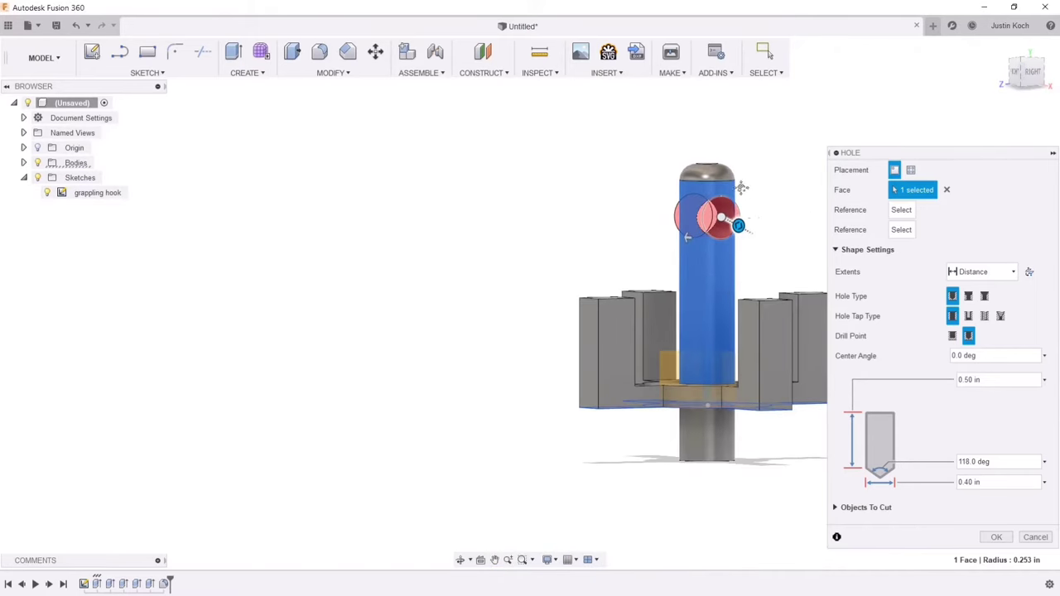
pyautogui.moveTo(742, 188); pyautogui.dragTo(666, 172, button='middle')
pyautogui.scroll(4, 643, 189)
pyautogui.moveTo(680, 230); pyautogui.dragTo(673, 221)
pyautogui.scroll(2, 996, 102)
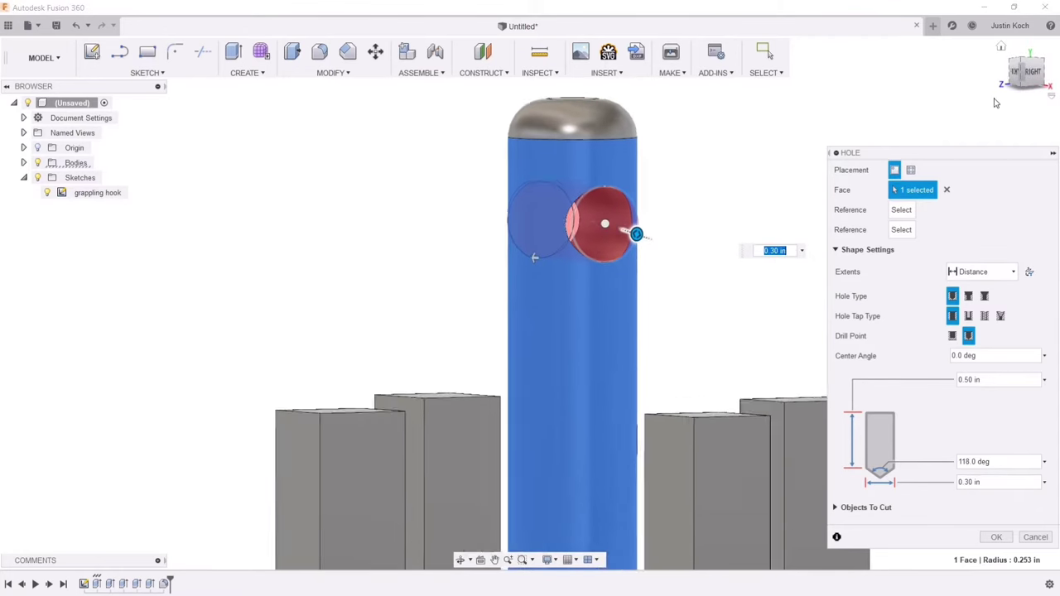
# - Move the hole's centre straight up the shaft, closer to the rounded top
pyautogui.scroll(-3, 750, 147)
pyautogui.moveTo(1012, 83); pyautogui.dragTo(1005, 83)
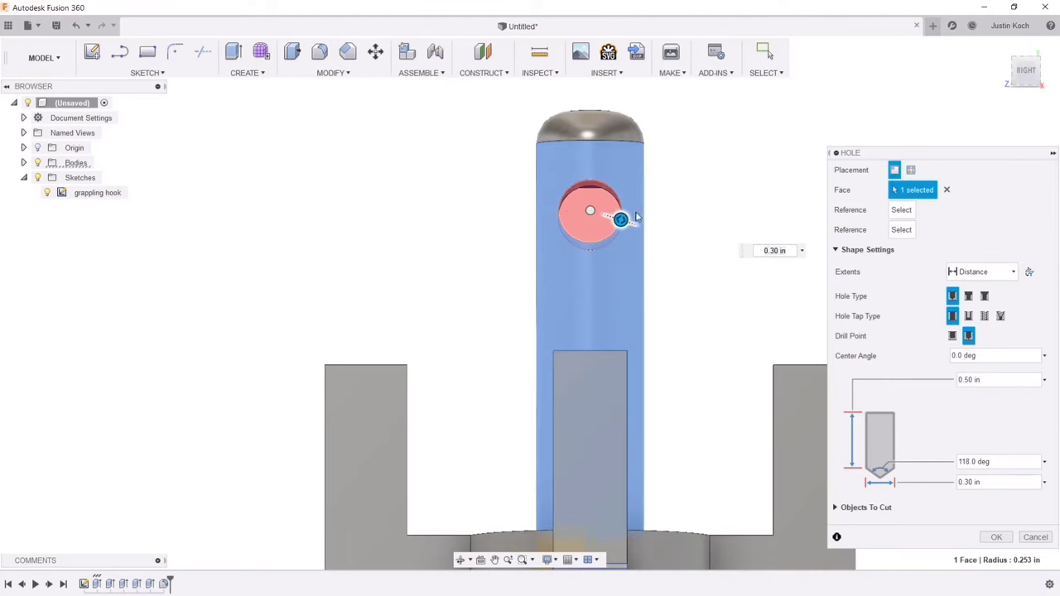
pyautogui.moveTo(590, 211); pyautogui.dragTo(591, 169)
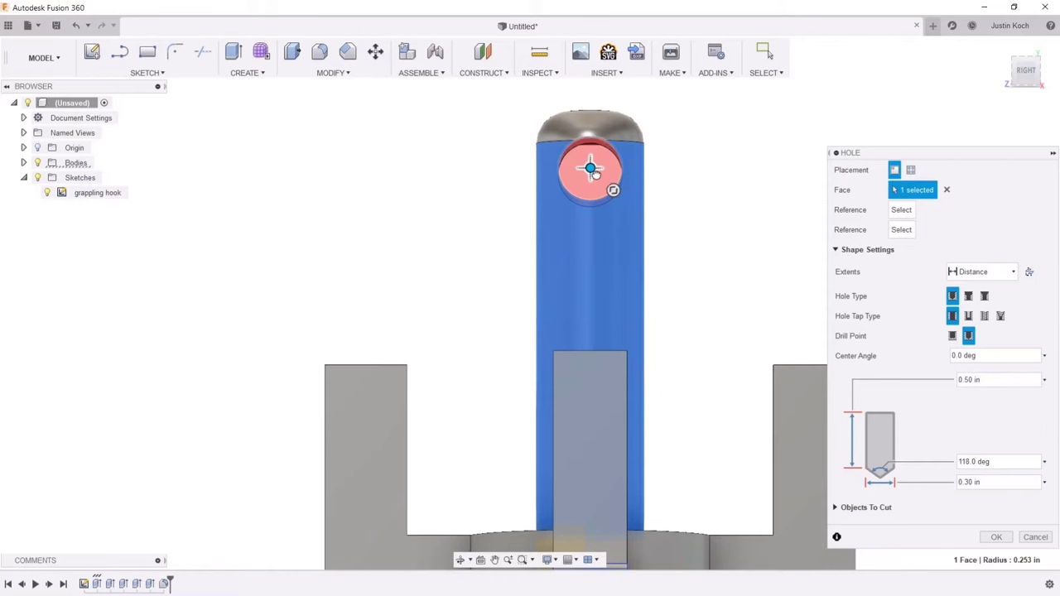
pyautogui.scroll(5, 610, 217)
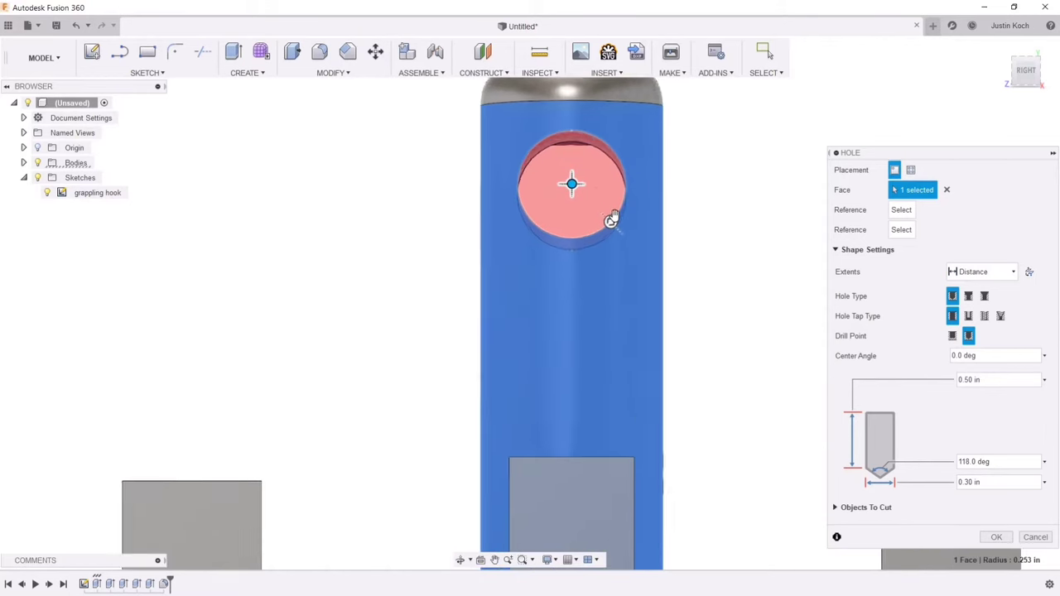
# - Set the hole's diameter to 0.25 in and complete it with a 0.50 in depth
pyautogui.moveTo(610, 222)
pyautogui.mouseDown()
pyautogui.moveTo(620, 215)
pyautogui.moveTo(601, 205)
pyautogui.moveTo(619, 213)
pyautogui.moveTo(601, 199)
pyautogui.moveTo(616, 215)
pyautogui.mouseUp()
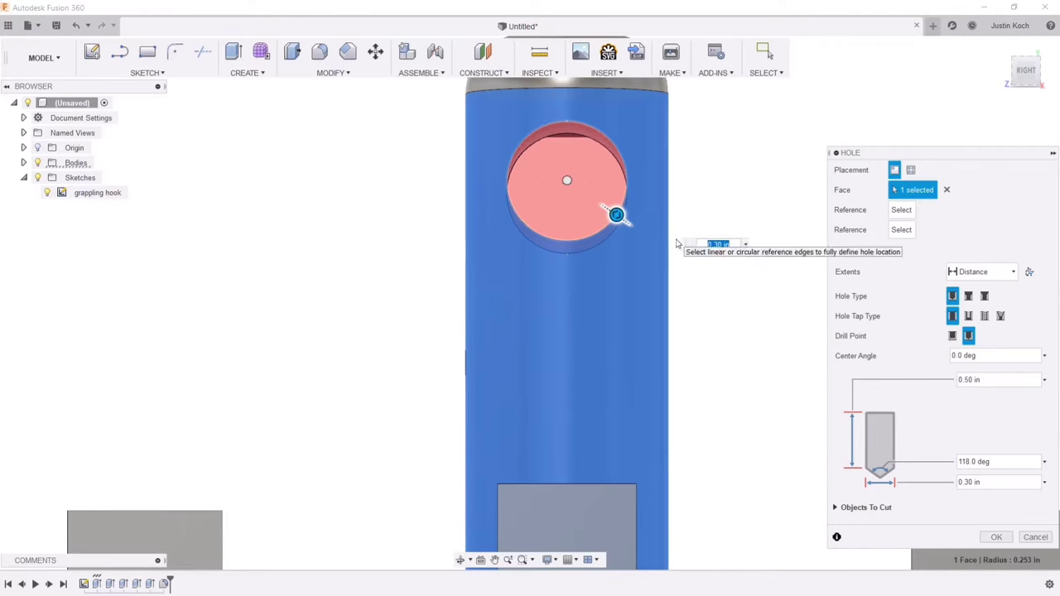
pyautogui.write('.15')
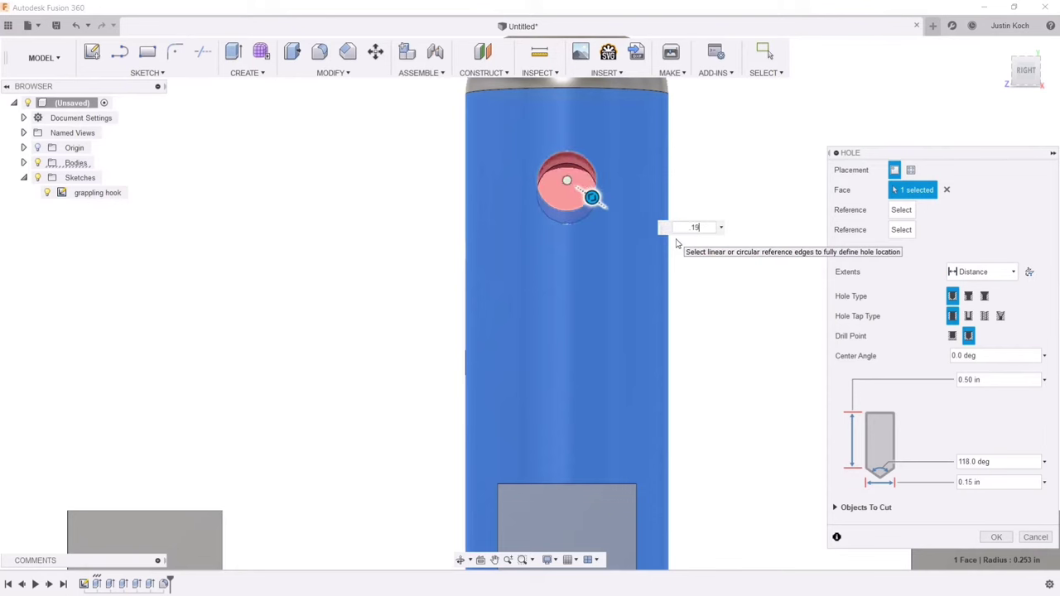
pyautogui.press('BackSpace')
pyautogui.write('9')
pyautogui.write('8')
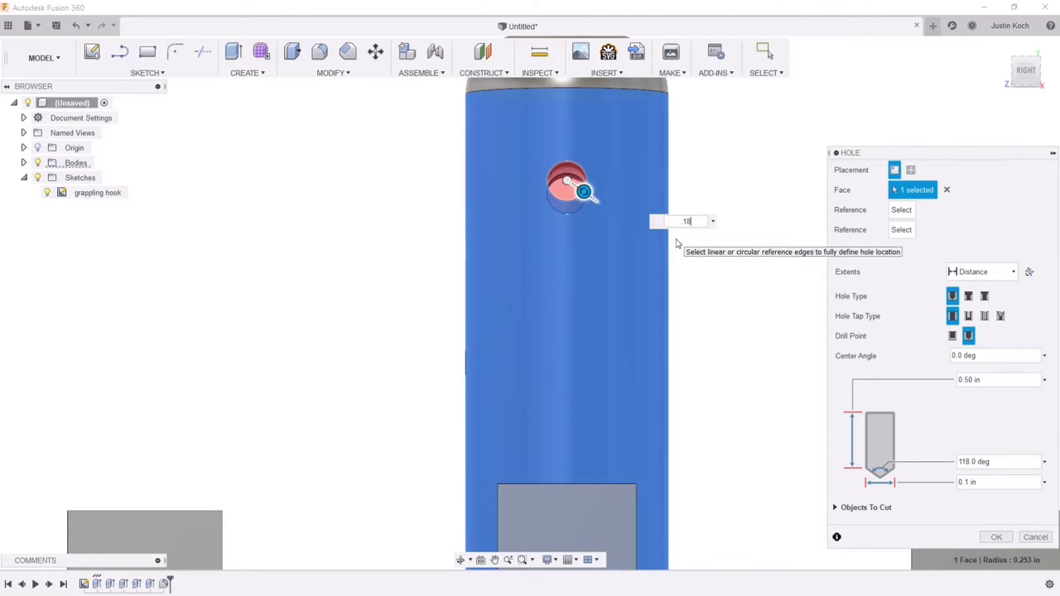
pyautogui.press('BackSpace')
pyautogui.write('.25')
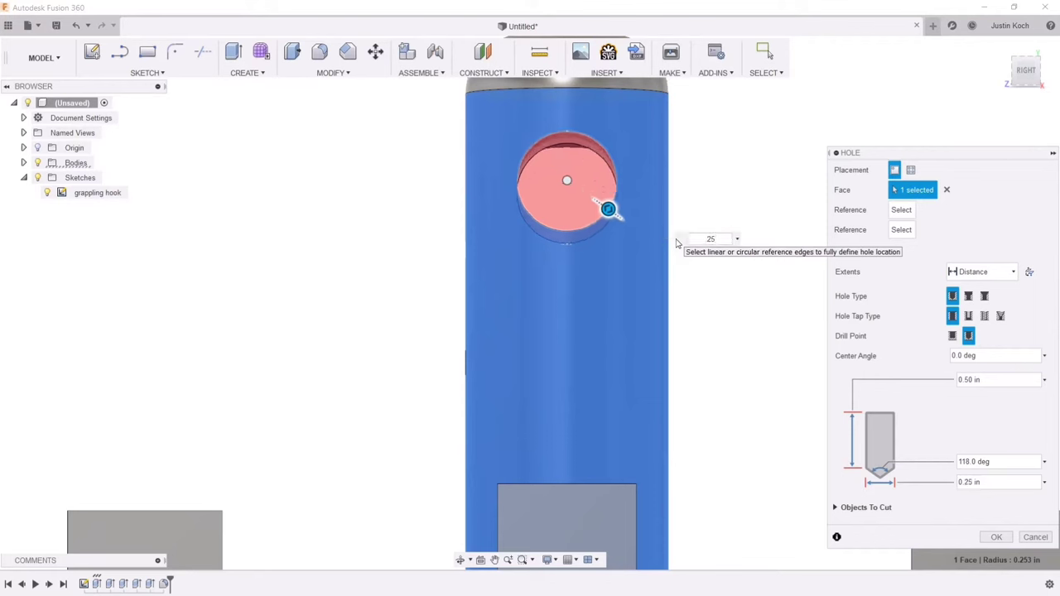
pyautogui.scroll(2, 658, 212)
pyautogui.scroll(-4, 657, 208)
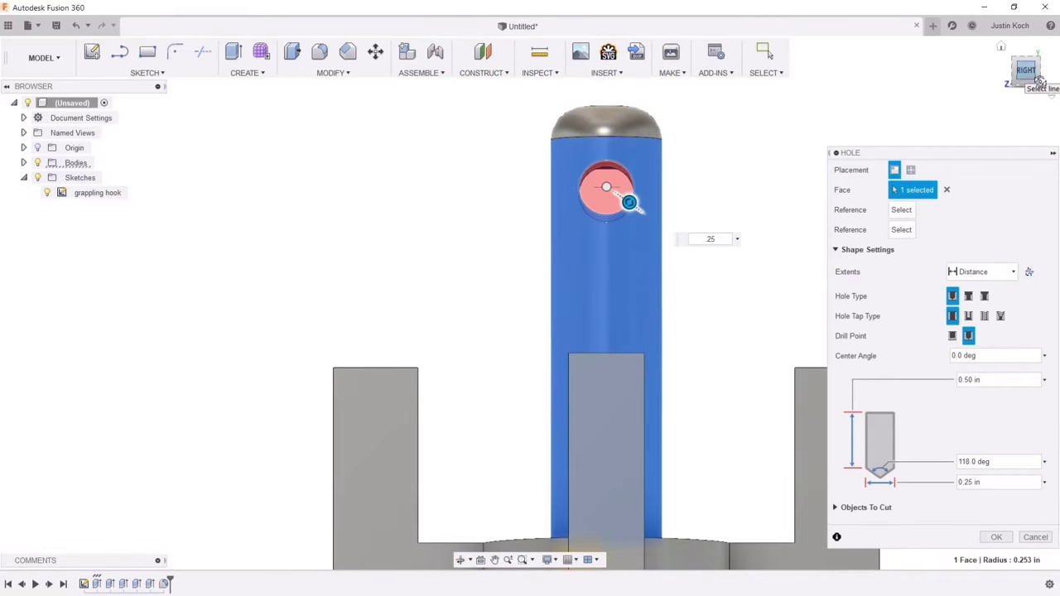
pyautogui.moveTo(1039, 81)
pyautogui.mouseDown()
pyautogui.moveTo(1051, 103)
pyautogui.moveTo(1055, 87)
pyautogui.moveTo(1037, 76)
pyautogui.moveTo(977, 79)
pyautogui.moveTo(1041, 91)
pyautogui.moveTo(1025, 73)
pyautogui.mouseUp()
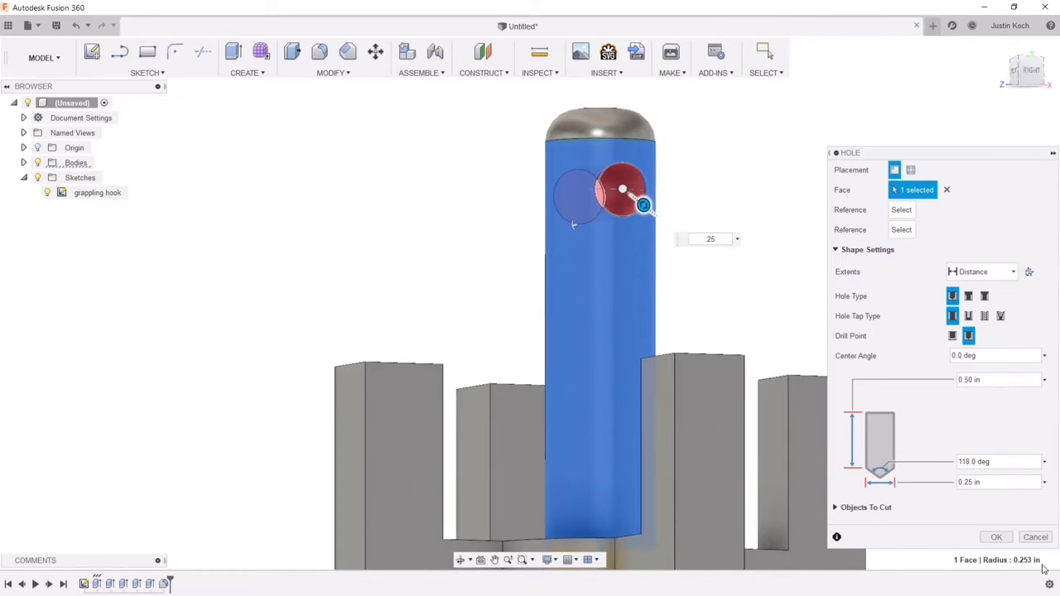
pyautogui.click(996, 538)
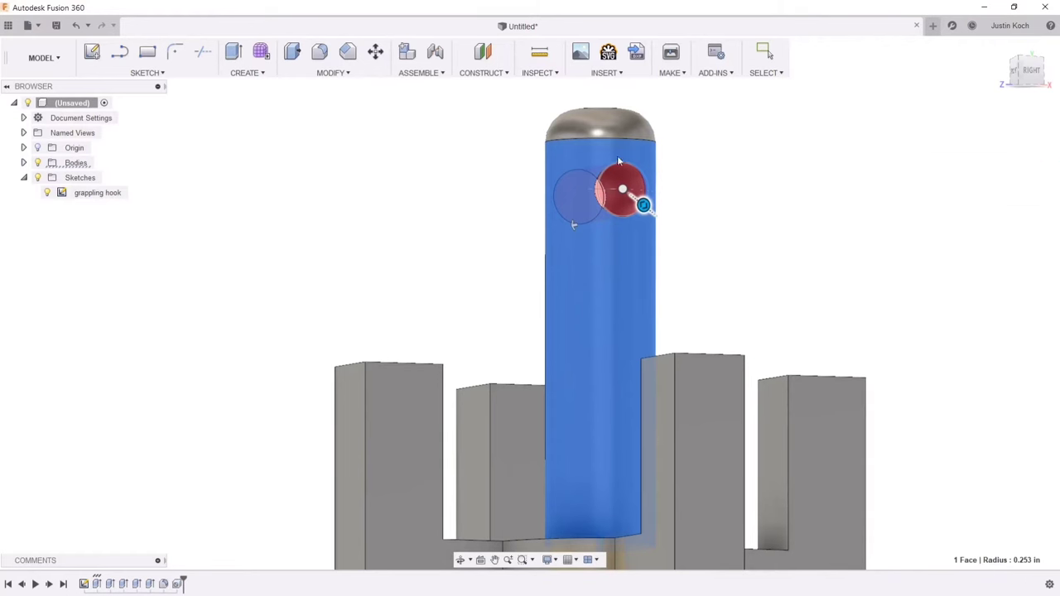
# - Examine the finished cross hole in the shaft straight on, and the hook from below
pyautogui.moveTo(846, 163); pyautogui.dragTo(769, 251, button='middle')
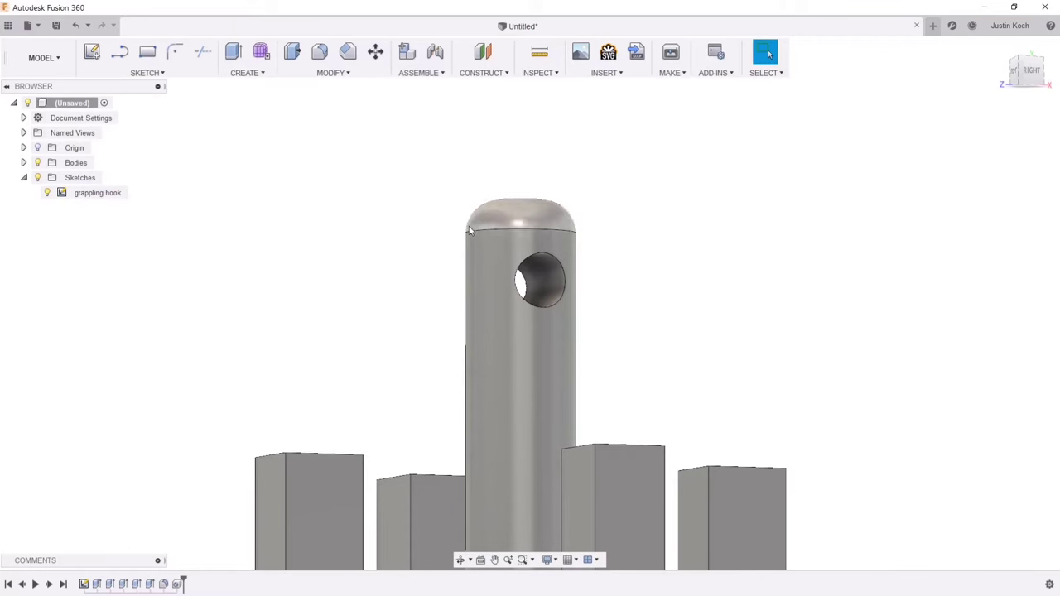
pyautogui.click(1026, 71)
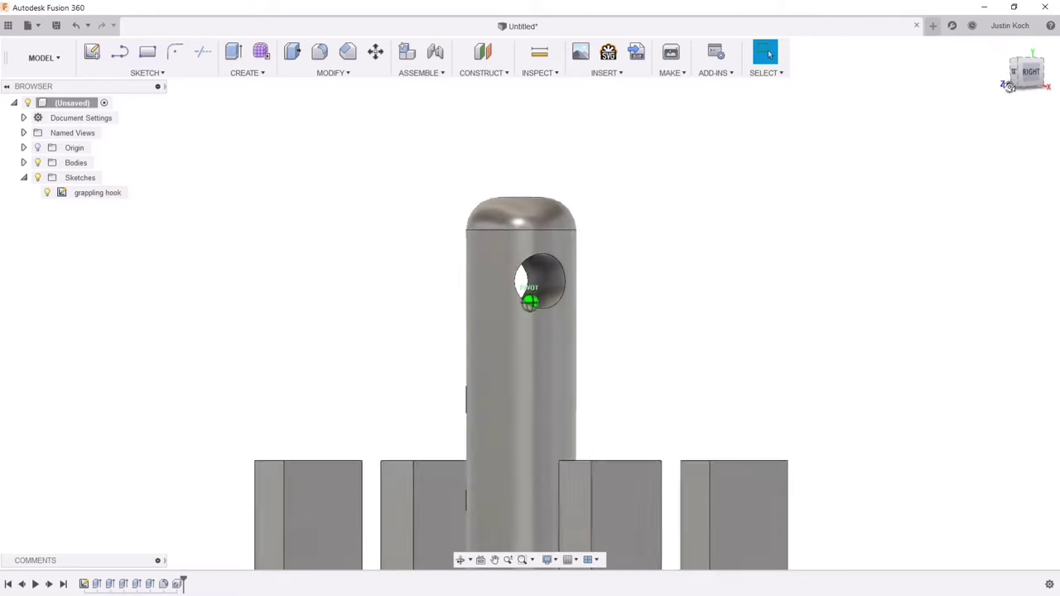
pyautogui.keyDown('shift'); pyautogui.moveTo(625, 335); pyautogui.dragTo(614, 305, button='middle'); pyautogui.keyUp('shift')
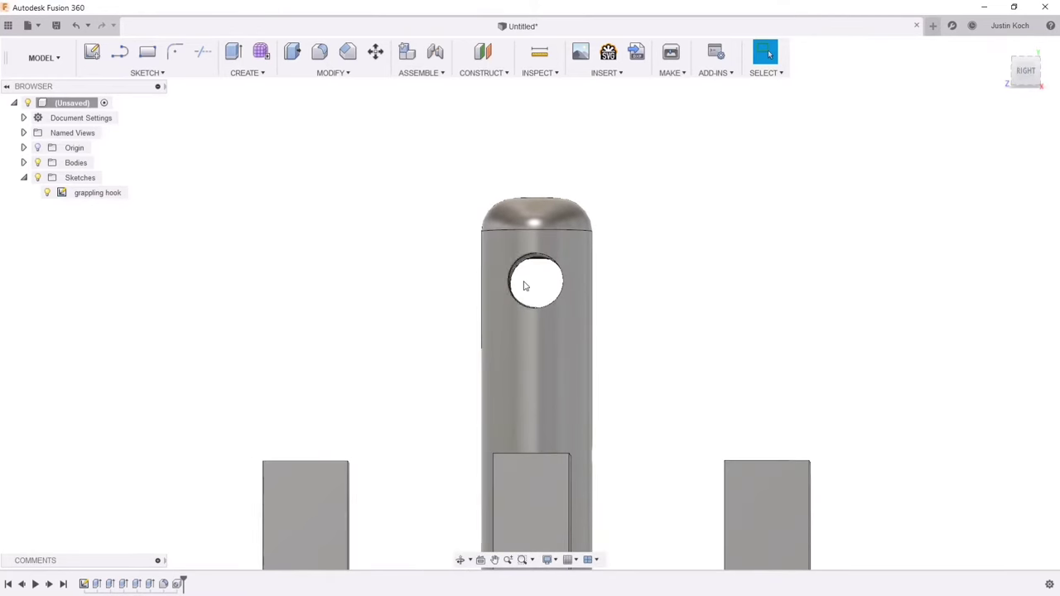
pyautogui.scroll(-3, 694, 337)
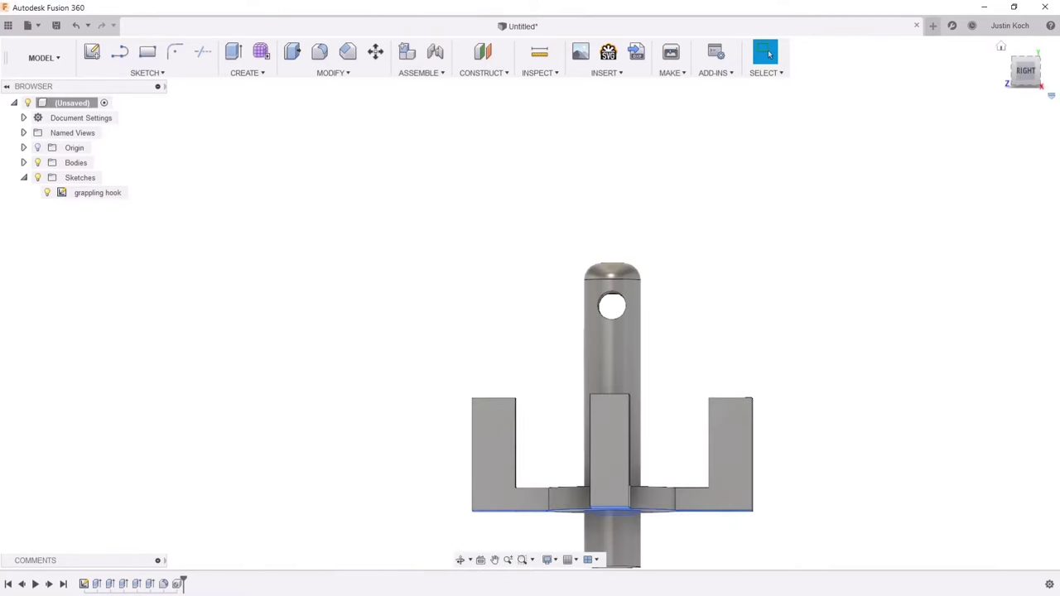
pyautogui.click(1026, 86)
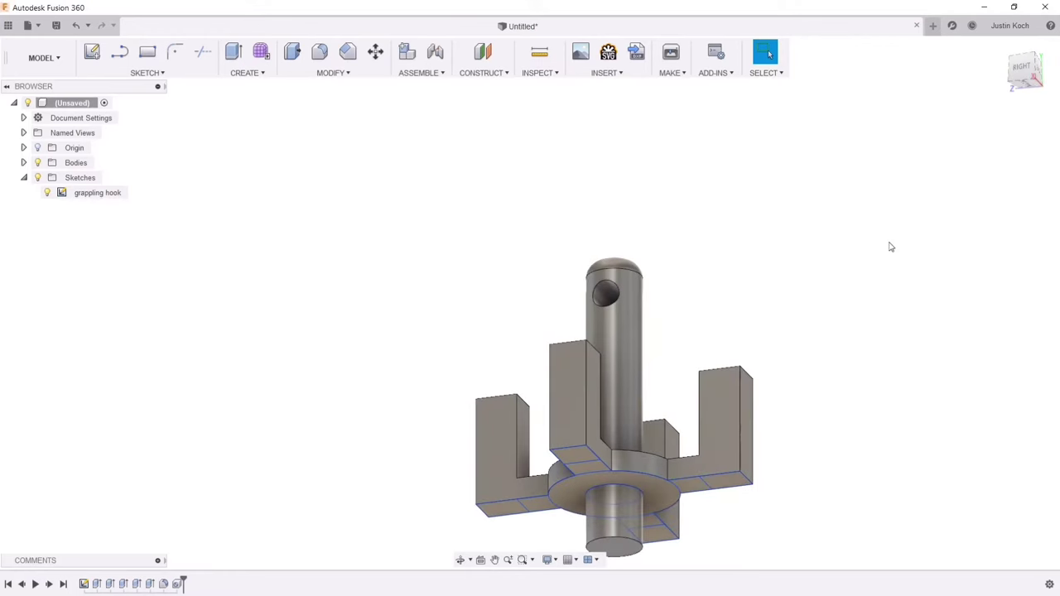
# - Start an equal-distance chamfer and select the outer bottom edge of each of the four hook arms
pyautogui.moveTo(864, 335); pyautogui.dragTo(775, 205)
pyautogui.press('Escape')
pyautogui.scroll(1, 555, 351)
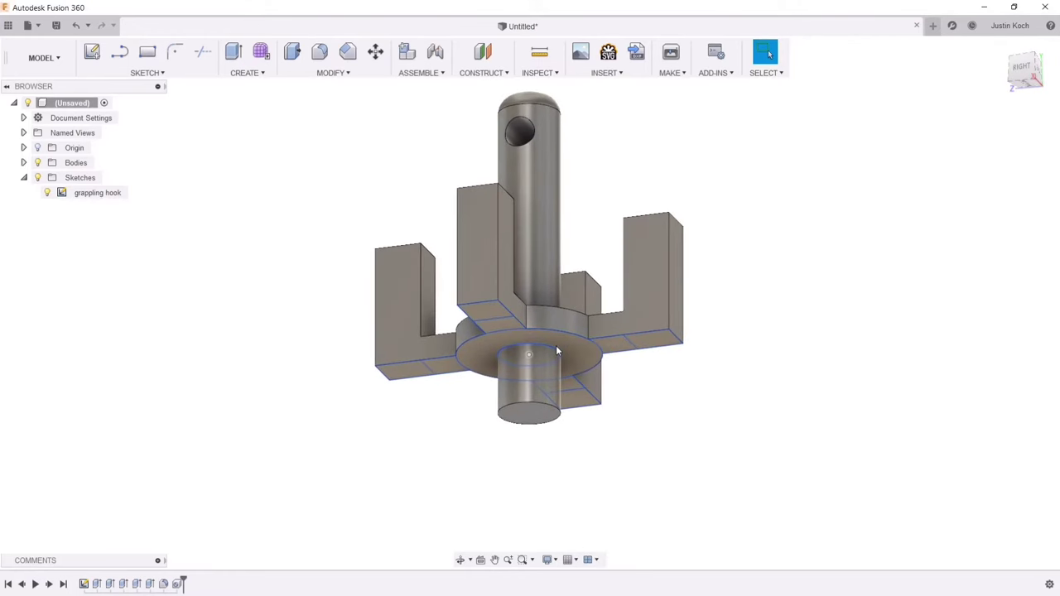
pyautogui.scroll(5, 679, 248)
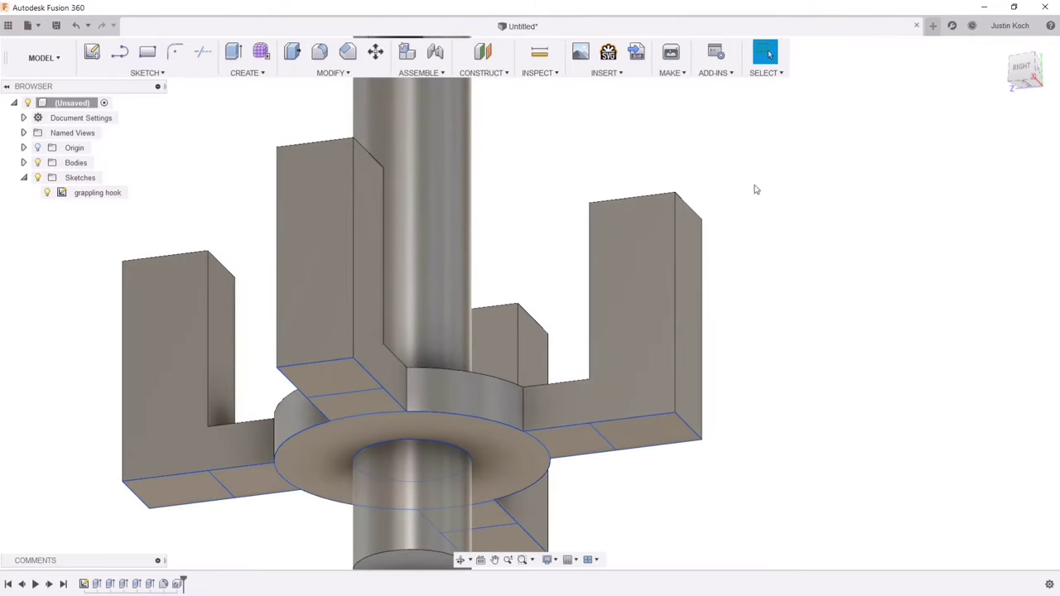
pyautogui.moveTo(1025, 73)
pyautogui.mouseDown()
pyautogui.moveTo(1029, 125)
pyautogui.moveTo(1055, 121)
pyautogui.moveTo(1056, 106)
pyautogui.mouseUp()
pyautogui.keyDown('shift'); pyautogui.moveTo(967, 110); pyautogui.dragTo(959, 122, button='middle'); pyautogui.keyUp('shift')
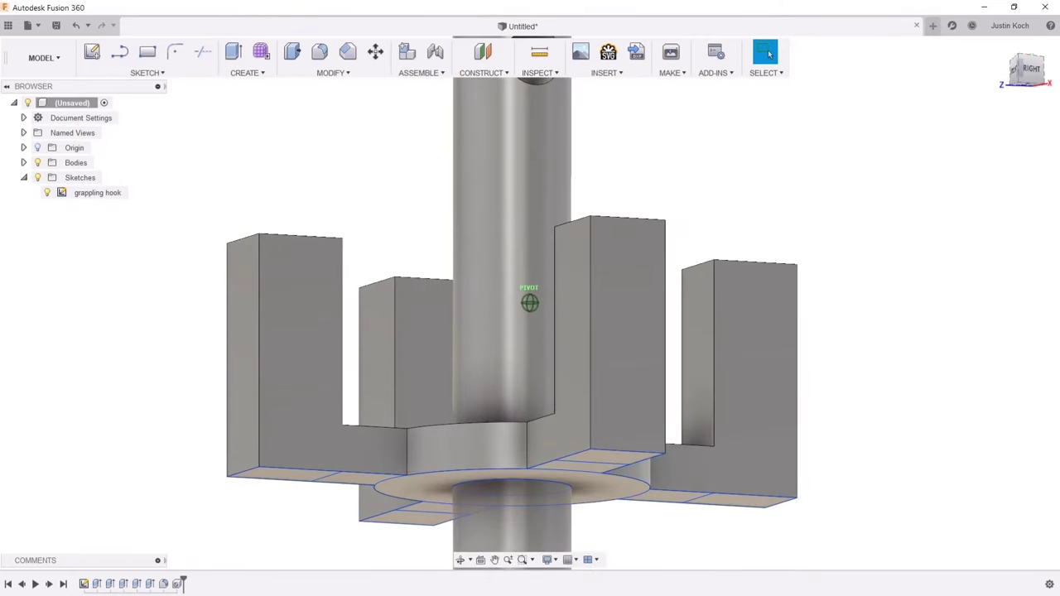
pyautogui.moveTo(390, 166)
pyautogui.keyDown('shift'); pyautogui.mouseDown(button='middle')
pyautogui.moveTo(480, 116)
pyautogui.moveTo(468, 126)
pyautogui.mouseUp(button='middle'); pyautogui.keyUp('shift')
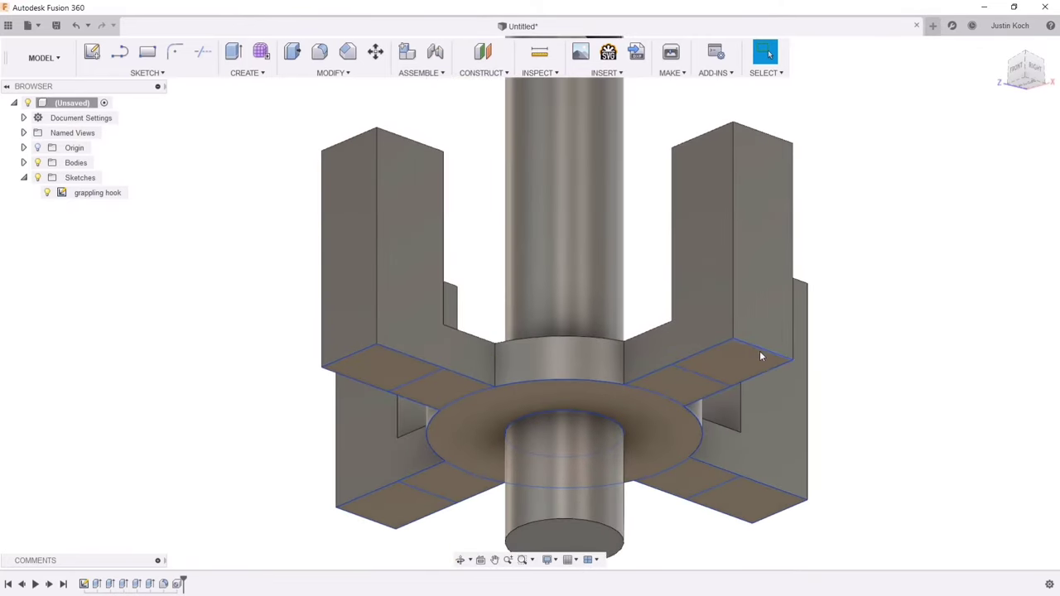
pyautogui.click(348, 52)
pyautogui.click(351, 359)
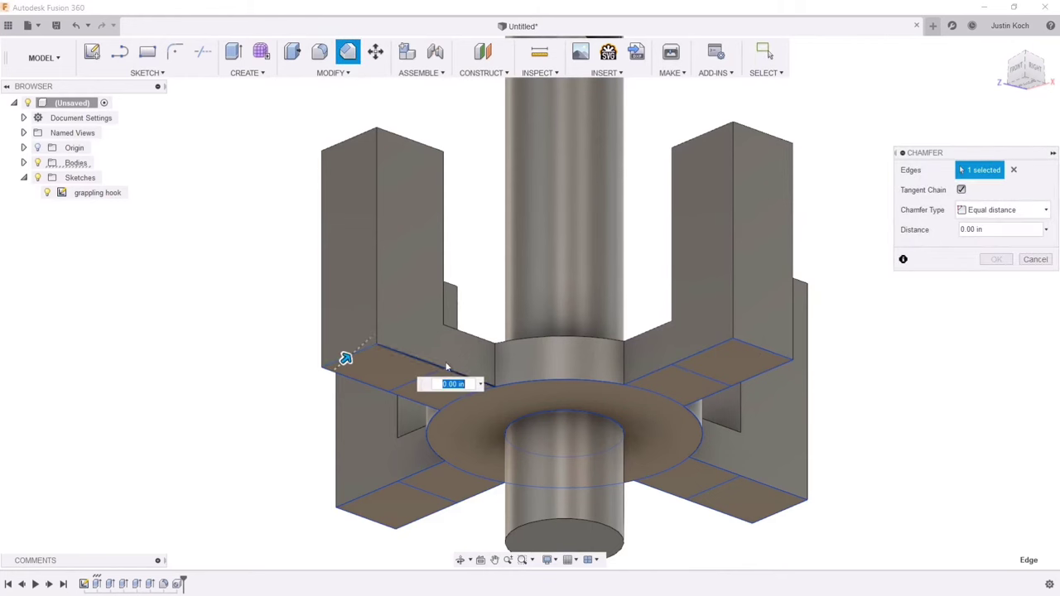
pyautogui.click(760, 352)
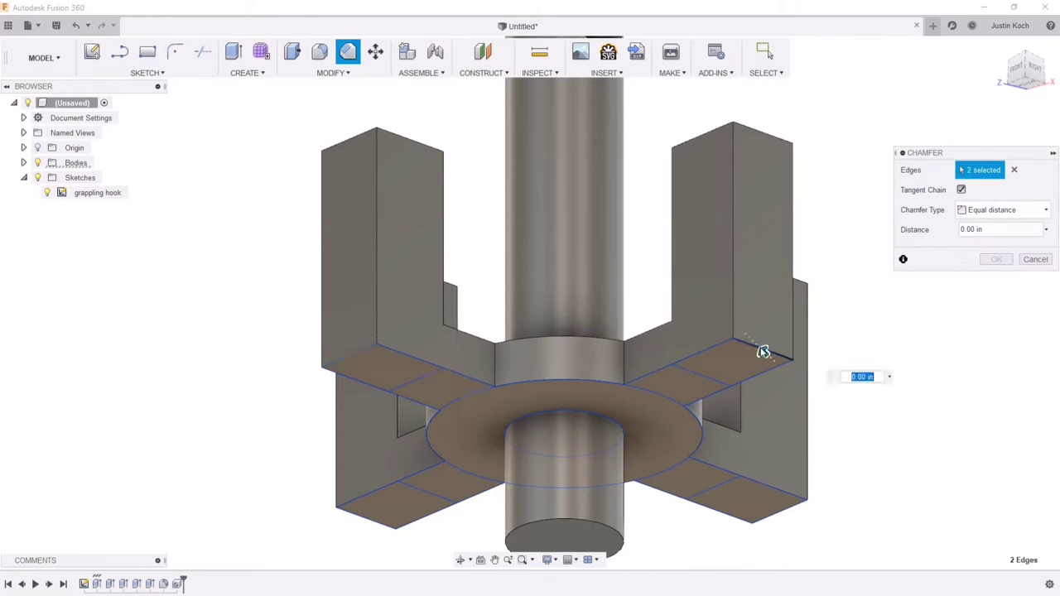
pyautogui.click(360, 355)
pyautogui.click(348, 354)
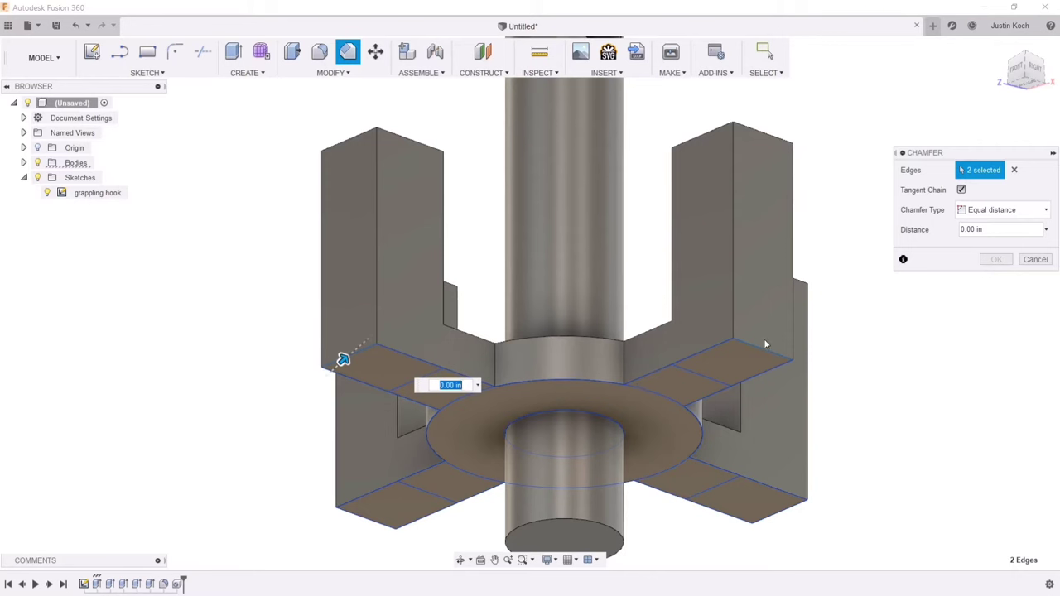
pyautogui.click(777, 519)
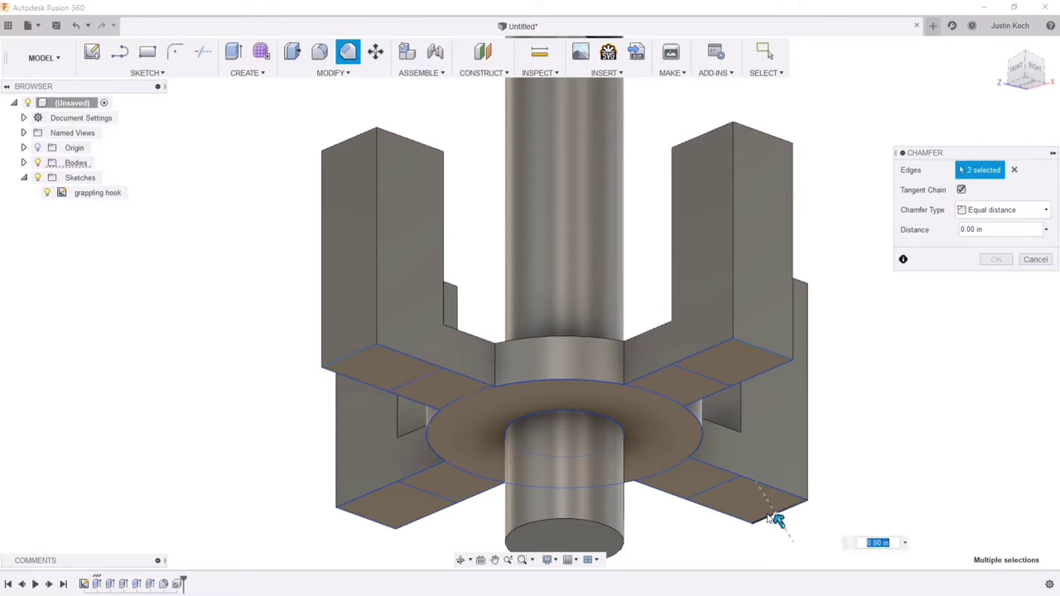
pyautogui.click(373, 523)
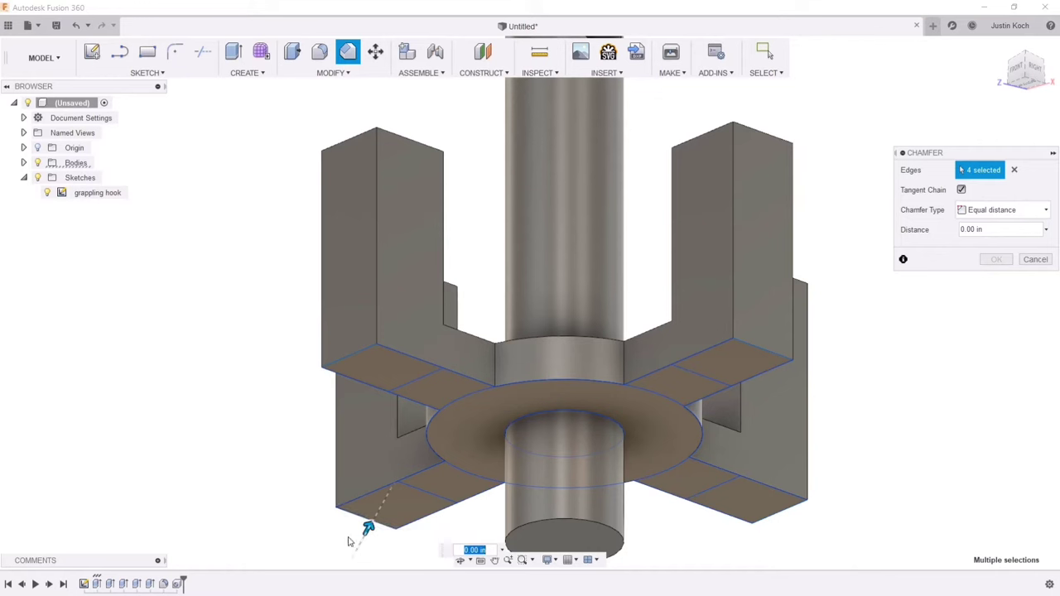
# - Set the chamfer's equal distance to 0.35 in on the four outer bottom edges
pyautogui.moveTo(368, 526); pyautogui.dragTo(395, 475)
pyautogui.scroll(-3, 436, 384)
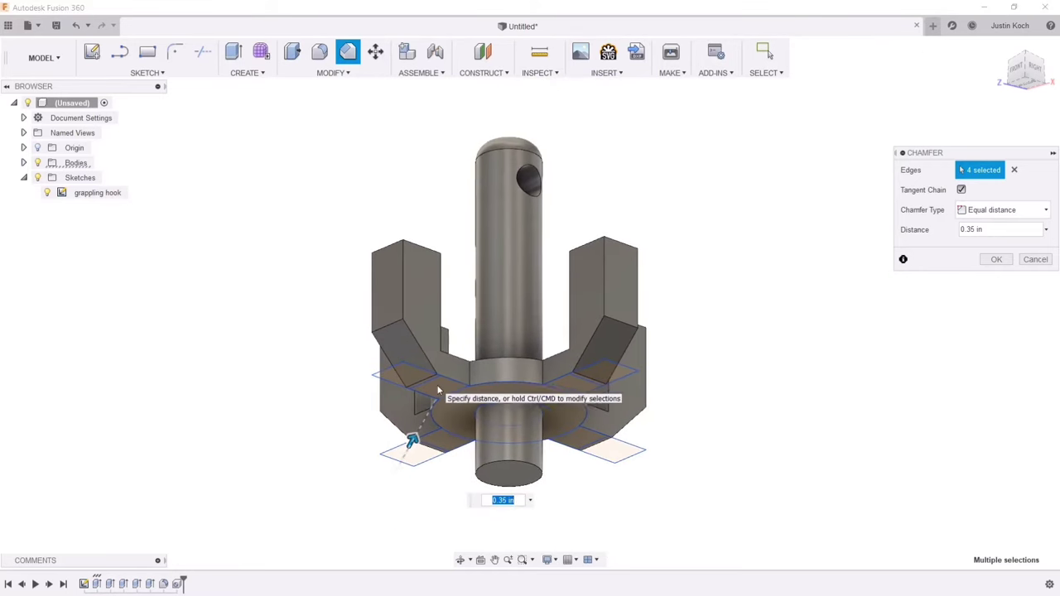
pyautogui.click(1020, 76)
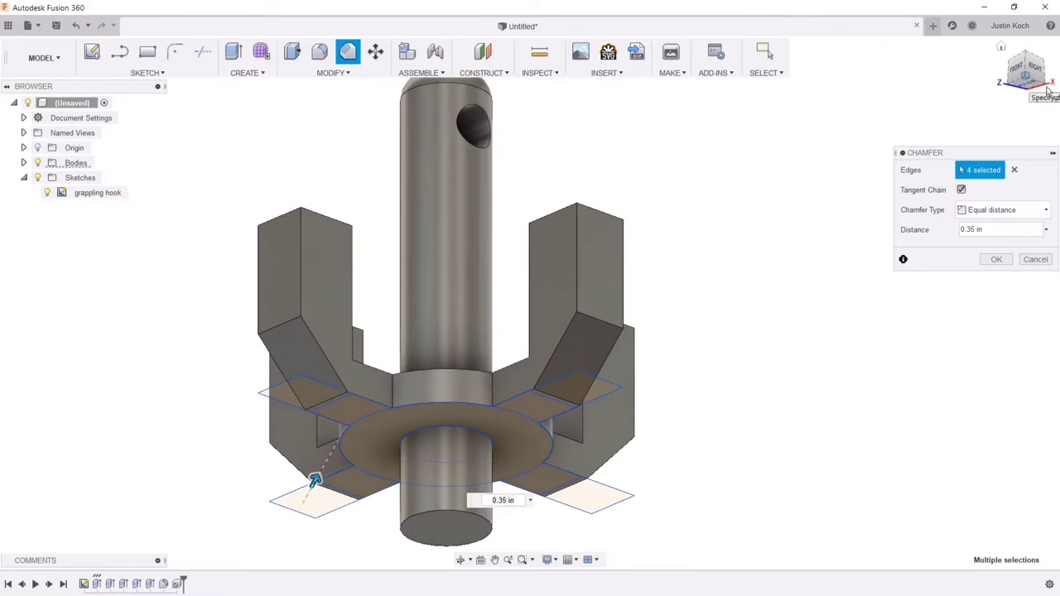
pyautogui.moveTo(1020, 81)
pyautogui.mouseDown()
pyautogui.moveTo(1042, 69)
pyautogui.moveTo(1030, 68)
pyautogui.mouseUp()
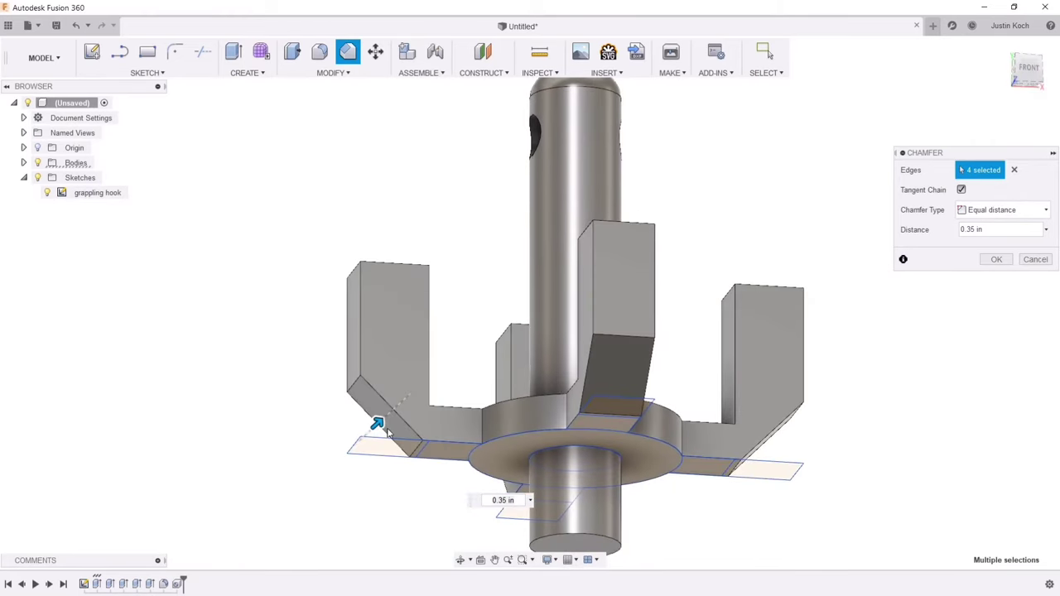
# - Switch the chamfer to two distances, 0.40 in along the underside and 0.55 in up the outer face, and complete it
pyautogui.click(994, 210)
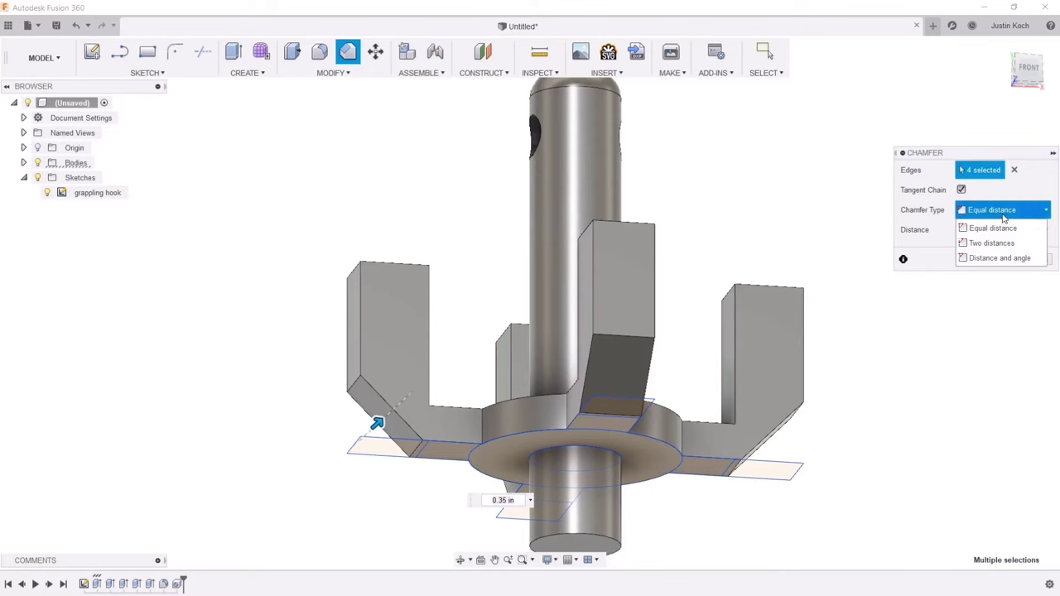
pyautogui.click(994, 243)
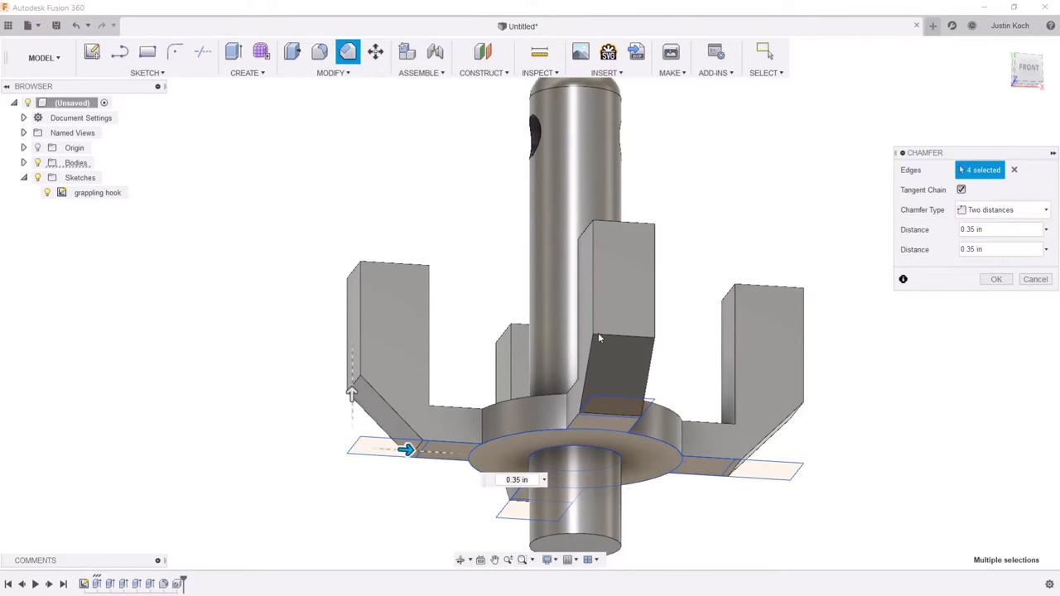
pyautogui.moveTo(350, 396); pyautogui.dragTo(352, 358)
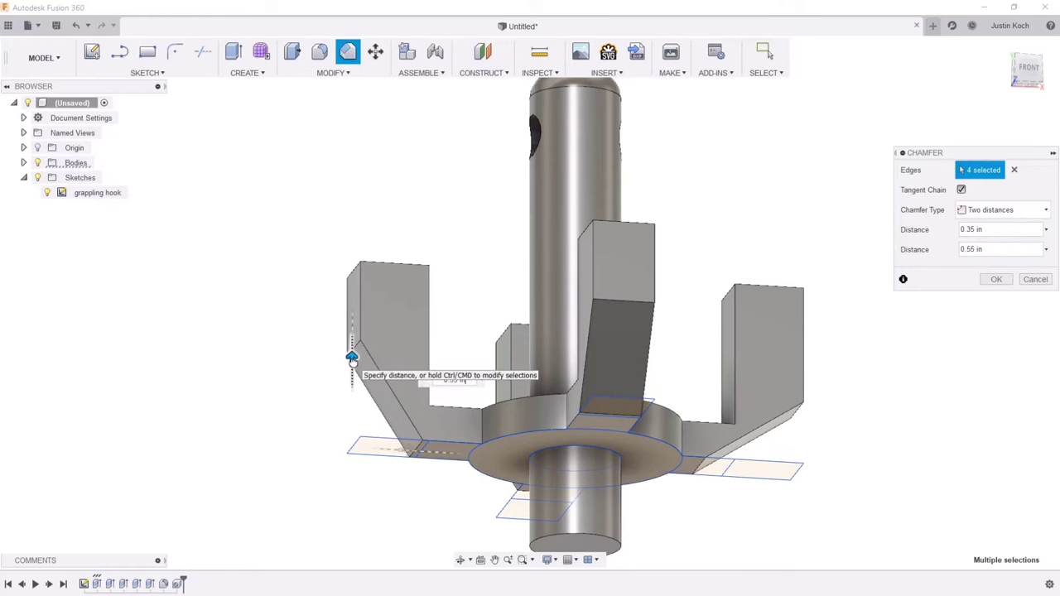
pyautogui.moveTo(406, 448); pyautogui.dragTo(414, 447)
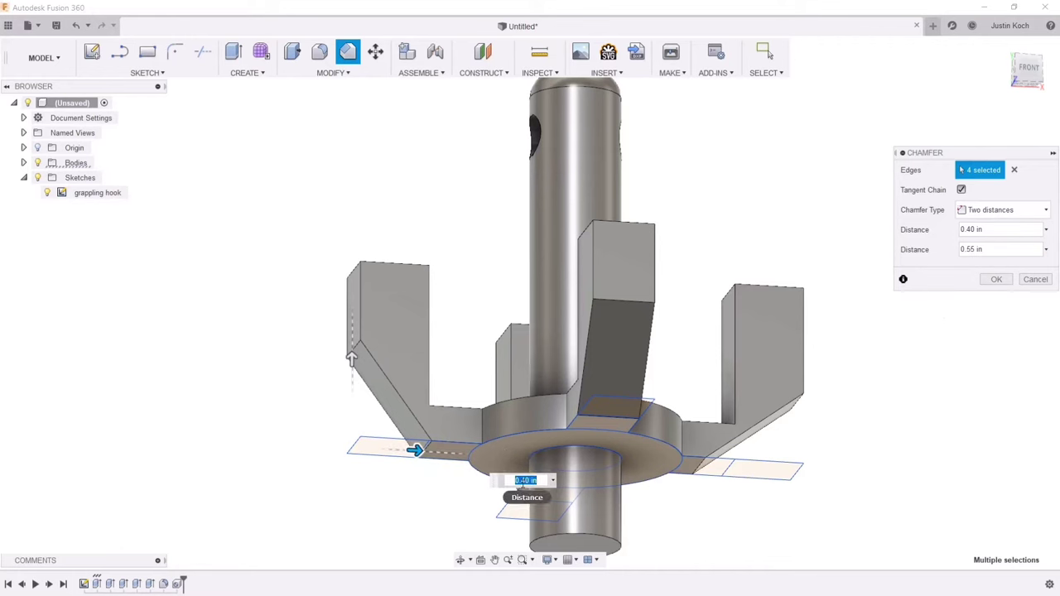
pyautogui.click(998, 282)
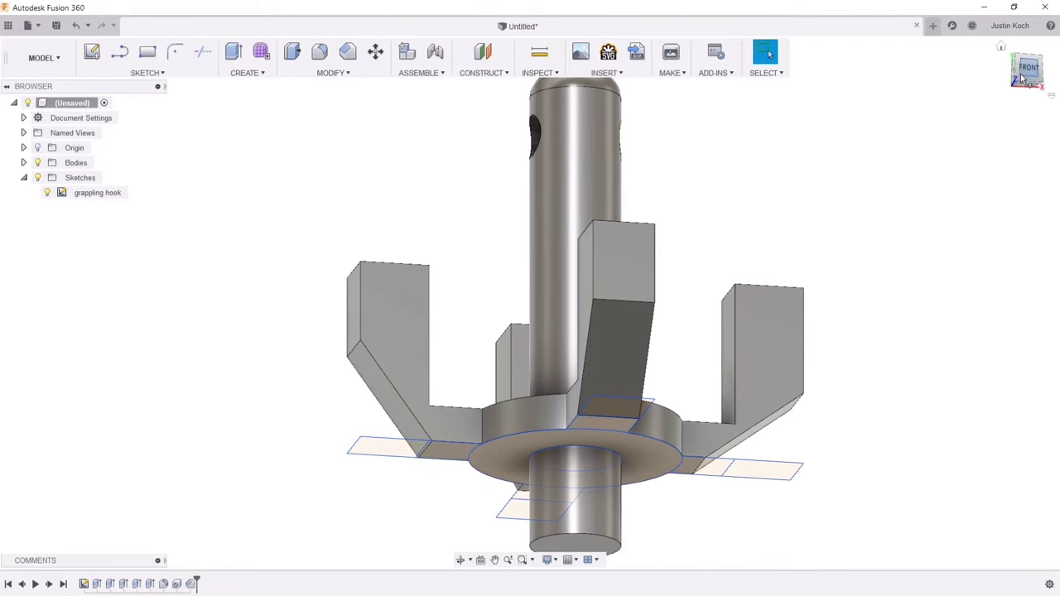
# - Start a two-distance chamfer and select the inner corner edge where each of the four arms turns upward
pyautogui.moveTo(1024, 73)
pyautogui.mouseDown()
pyautogui.moveTo(1040, 116)
pyautogui.moveTo(1027, 69)
pyautogui.moveTo(1053, 70)
pyautogui.mouseUp()
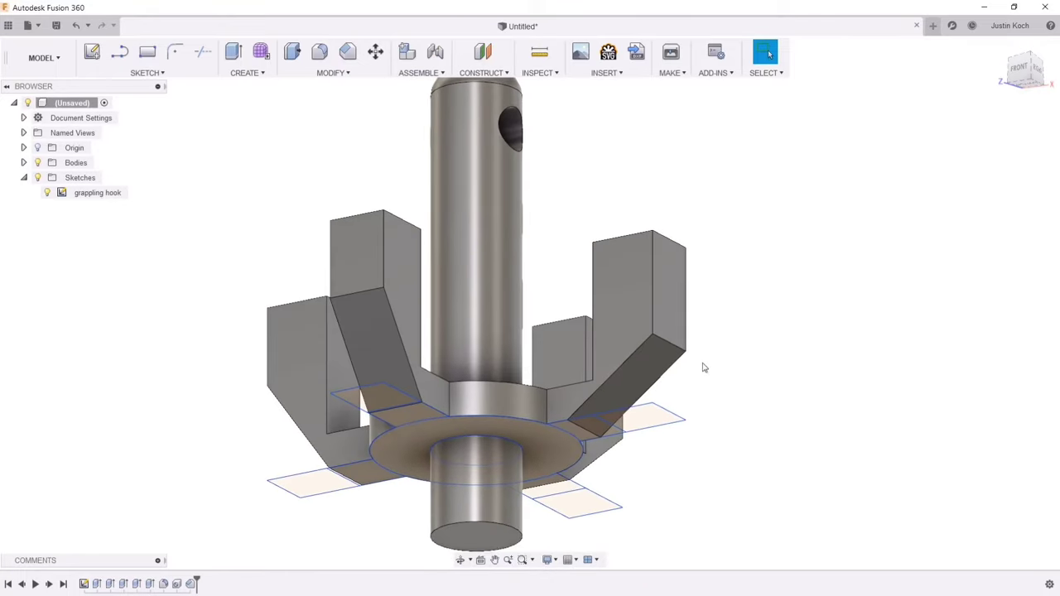
pyautogui.moveTo(702, 362); pyautogui.dragTo(780, 332, button='middle')
pyautogui.moveTo(1028, 70); pyautogui.dragTo(997, 70)
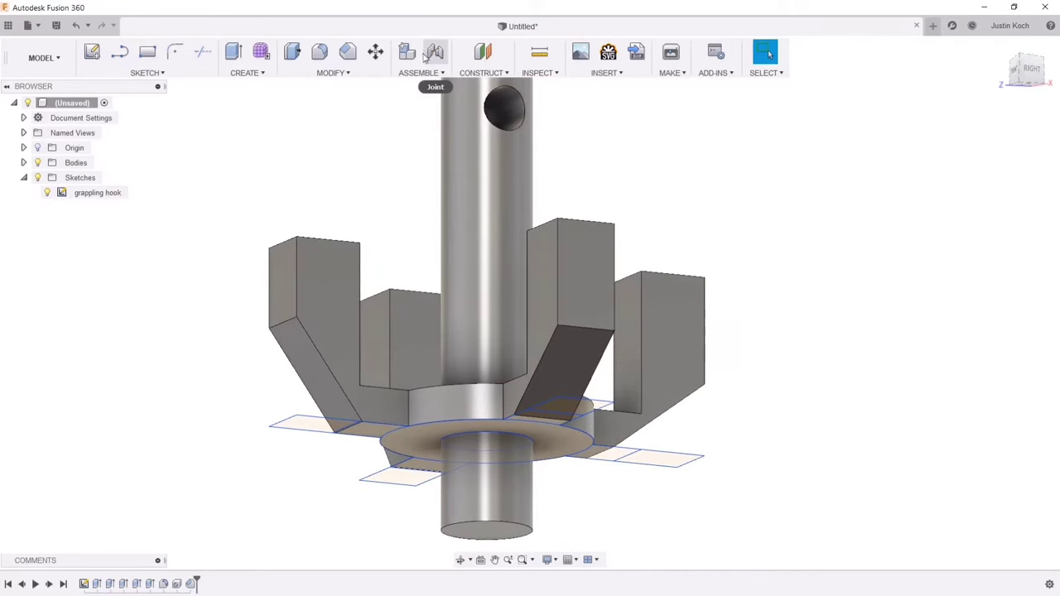
pyautogui.click(348, 53)
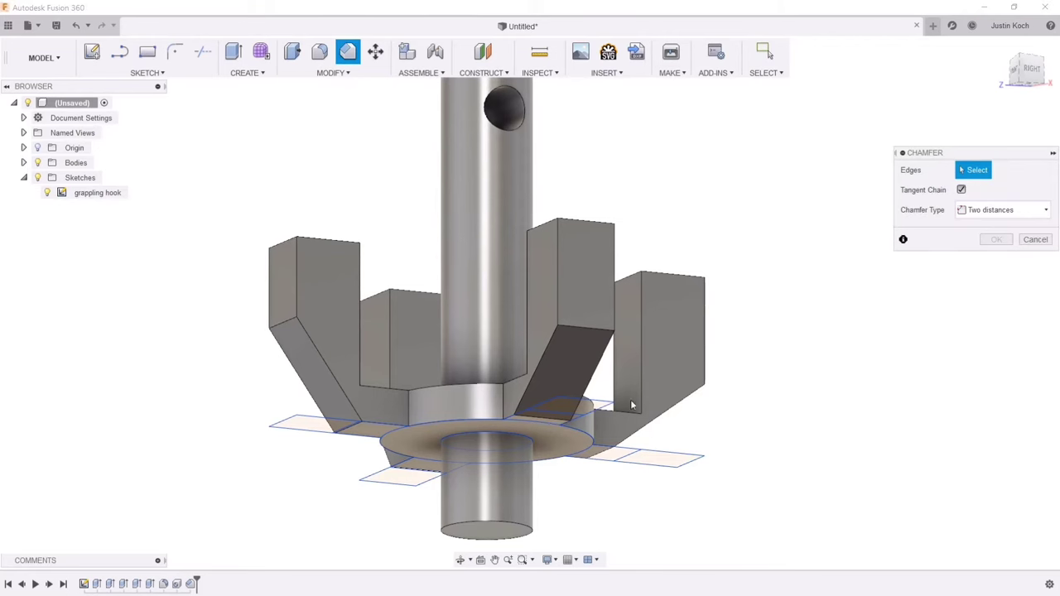
pyautogui.moveTo(1025, 76); pyautogui.dragTo(1023, 99)
pyautogui.moveTo(634, 370); pyautogui.dragTo(742, 263, button='middle')
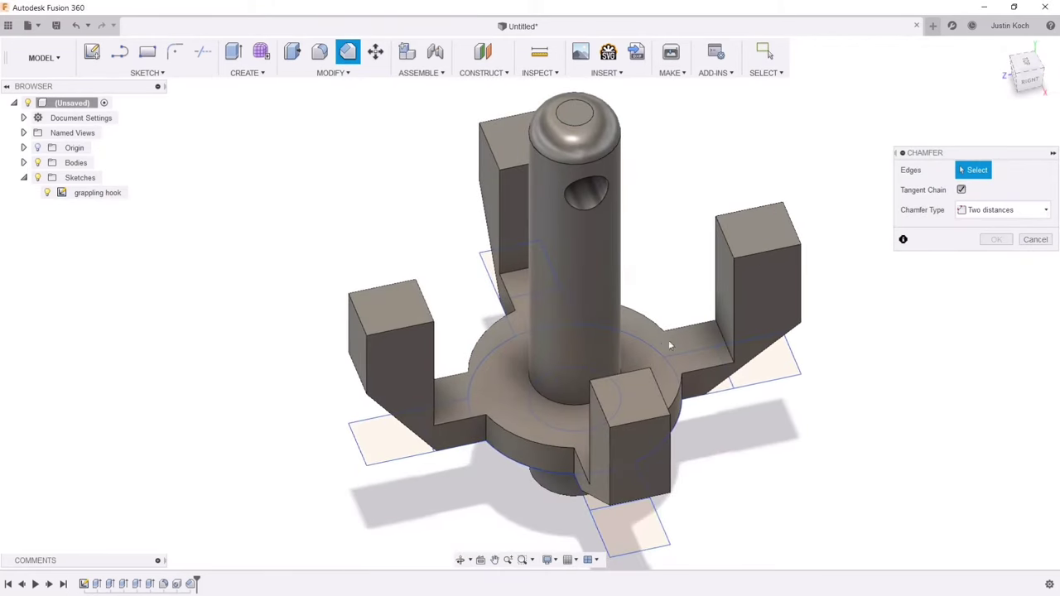
pyautogui.click(517, 274)
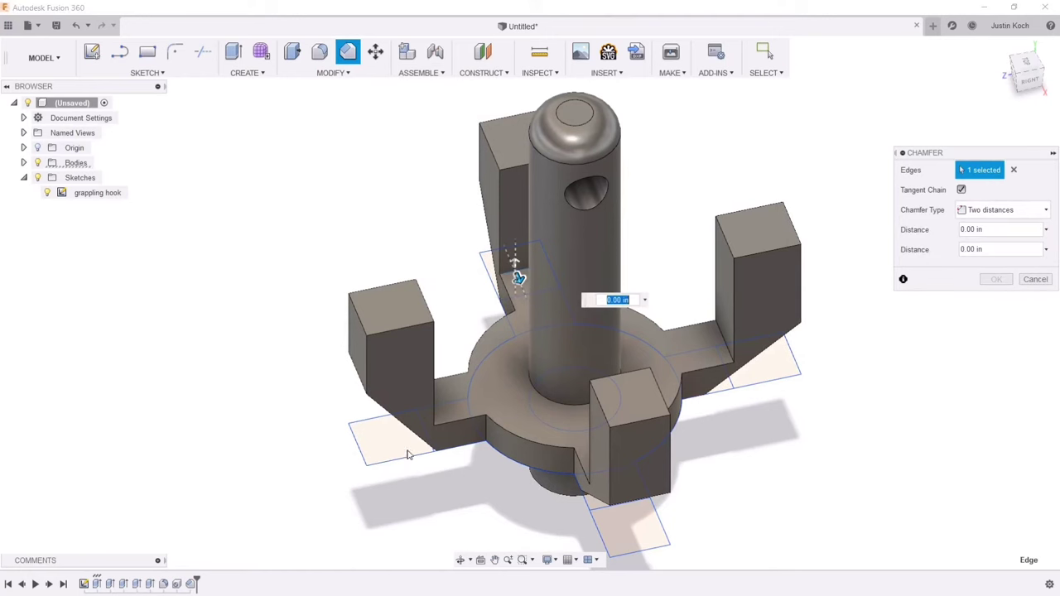
pyautogui.click(421, 397)
pyautogui.click(723, 341)
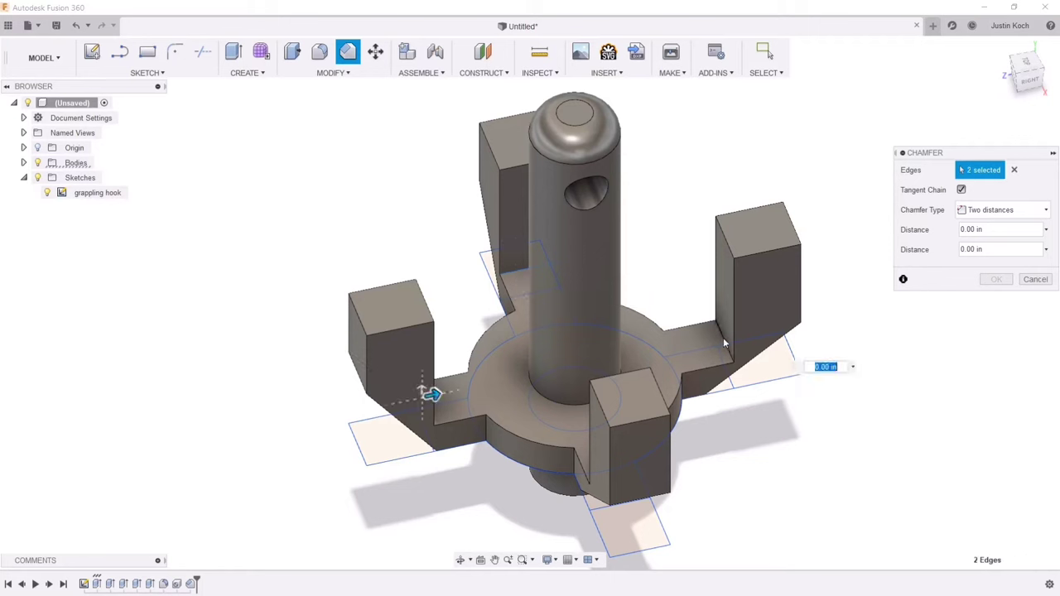
pyautogui.click(618, 480)
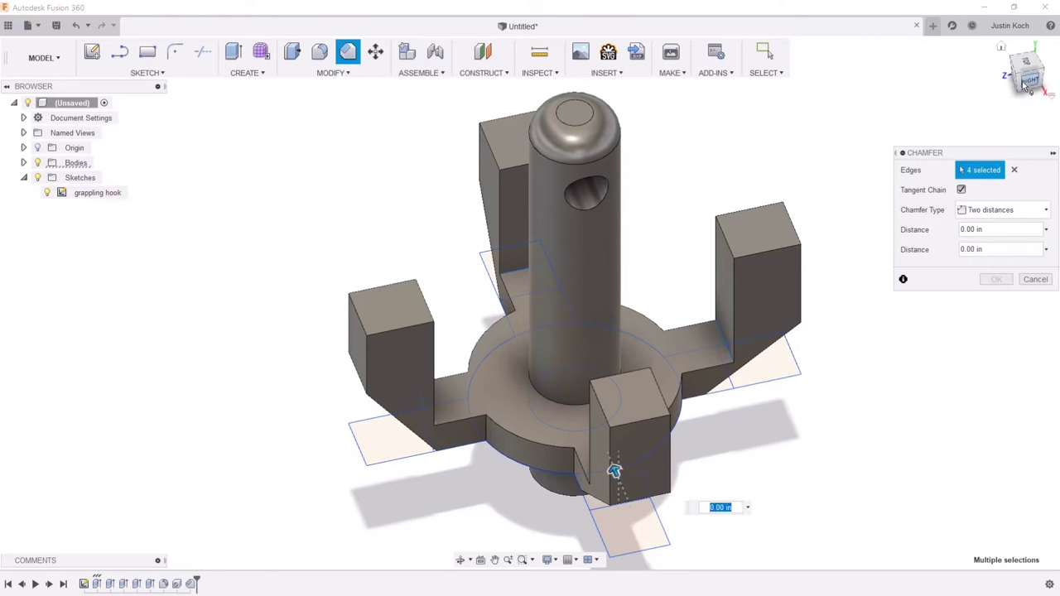
# - Set the inner corner chamfer to 0.25 in along the arm base and 0.15 in up the upright
pyautogui.moveTo(1025, 80); pyautogui.dragTo(1052, 68)
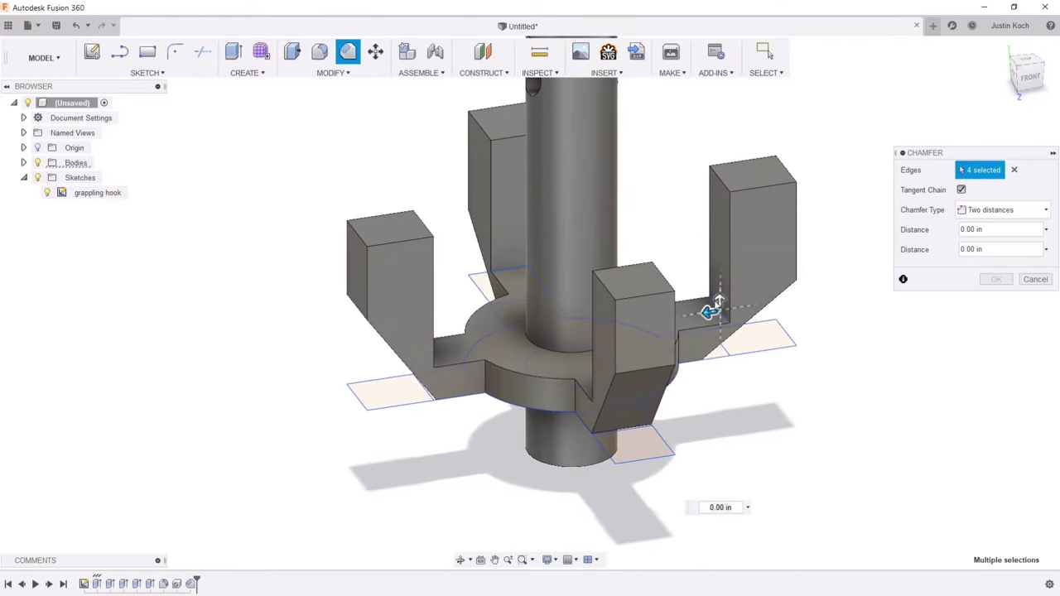
pyautogui.moveTo(719, 302); pyautogui.dragTo(666, 318)
pyautogui.scroll(1, 751, 270)
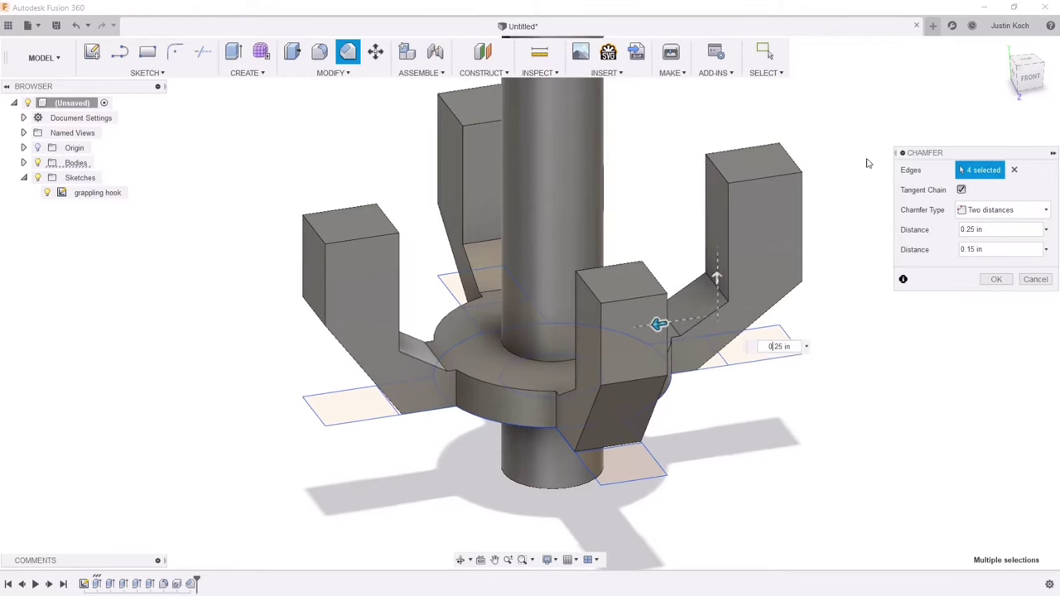
# - Adjust the inner corner chamfer to 0.30 in along the arm base and 0.40 in up the upright
pyautogui.click(1029, 77)
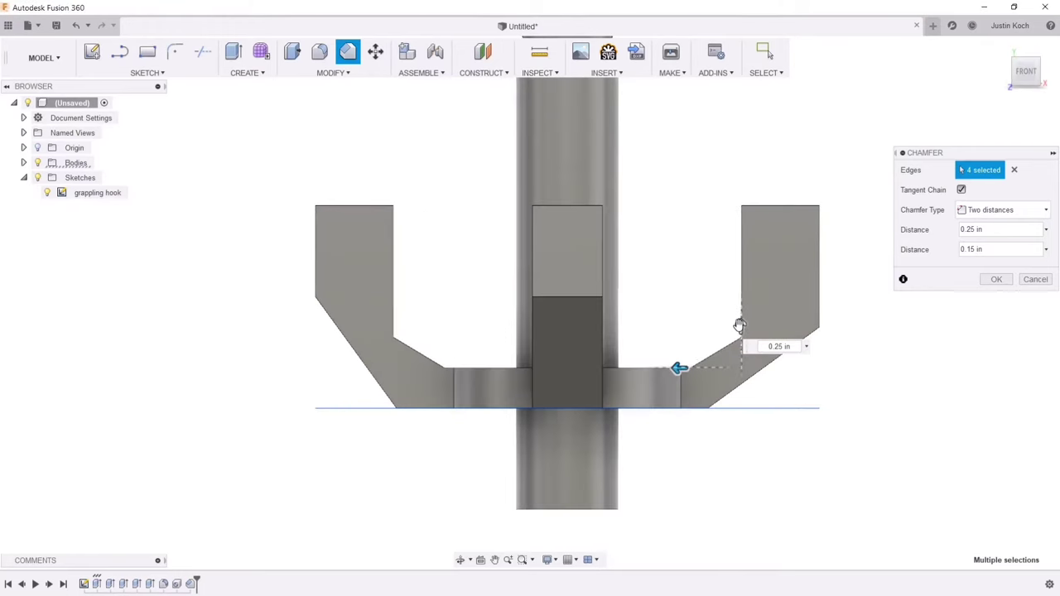
pyautogui.moveTo(740, 325); pyautogui.dragTo(740, 315)
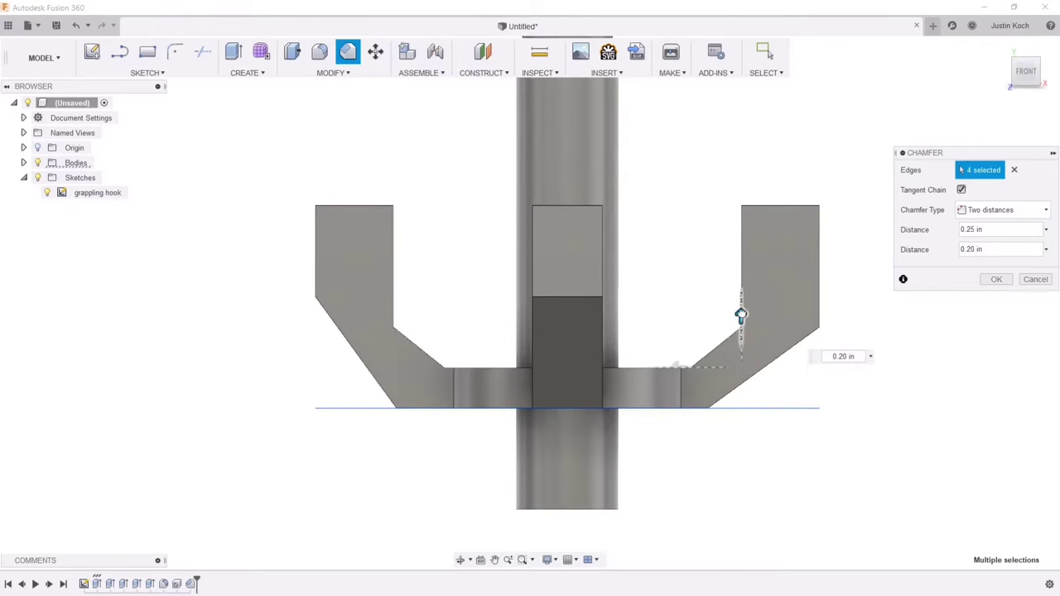
pyautogui.moveTo(678, 369); pyautogui.dragTo(669, 369)
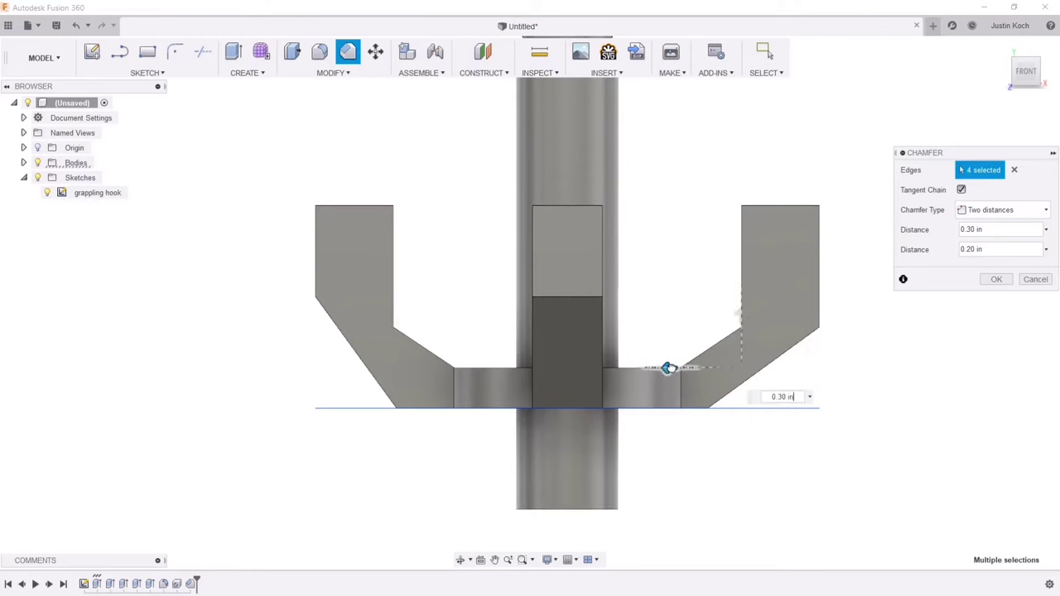
pyautogui.moveTo(742, 313); pyautogui.dragTo(743, 273)
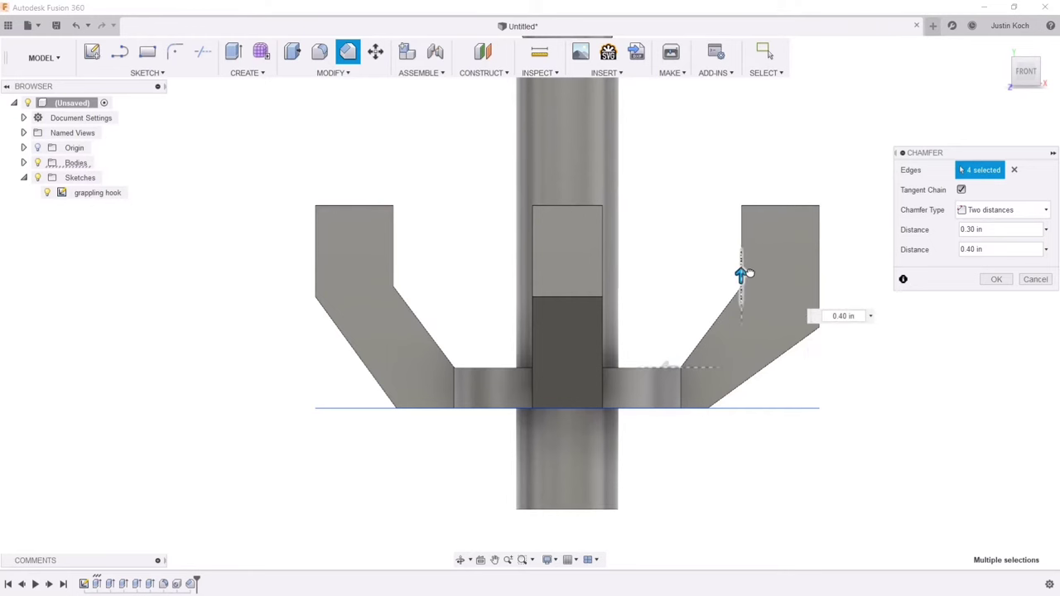
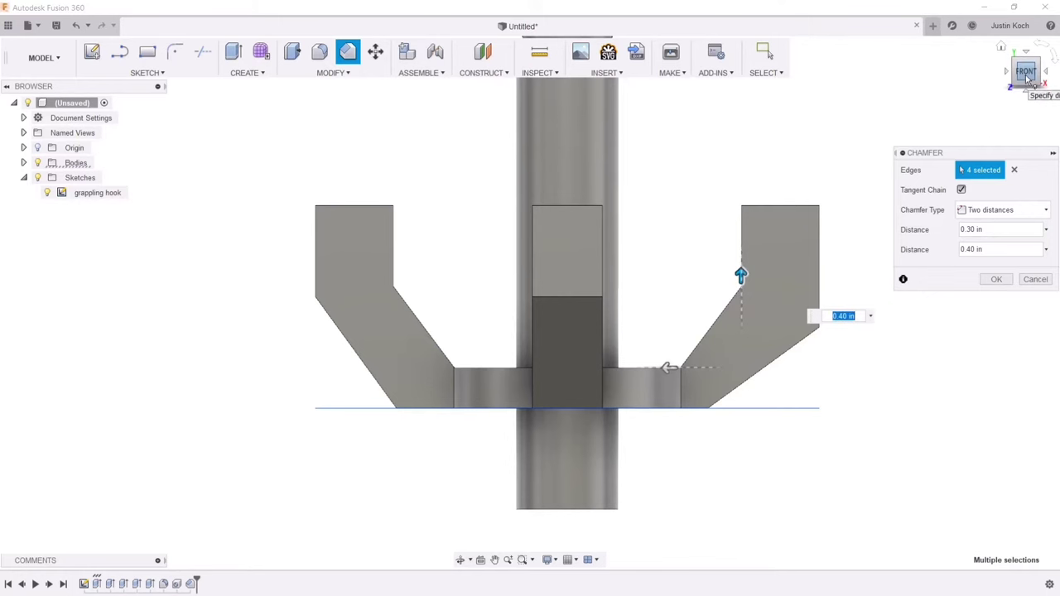
pyautogui.click(1008, 77)
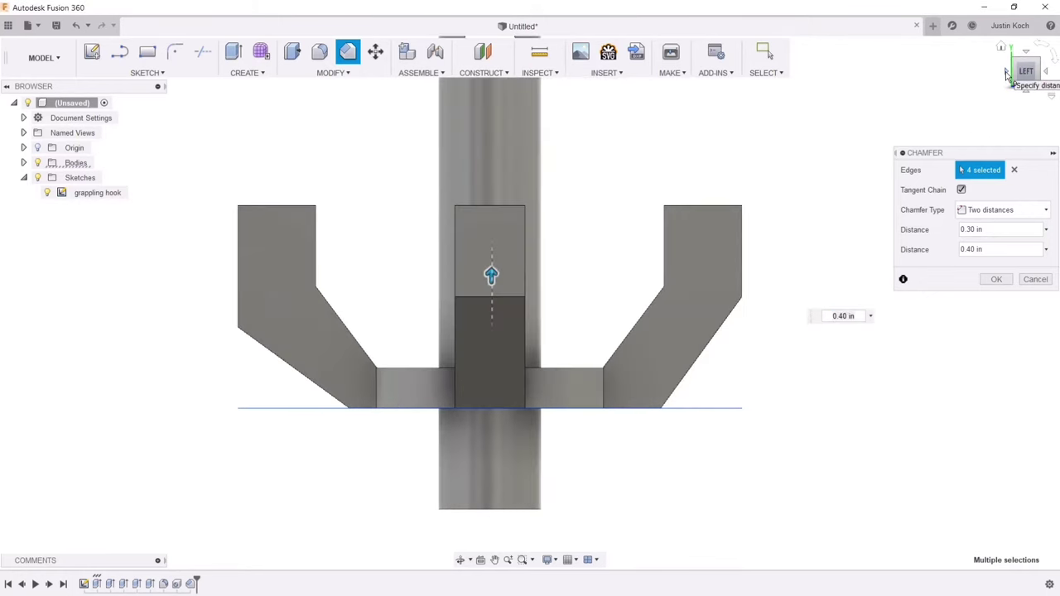
pyautogui.click(1006, 74)
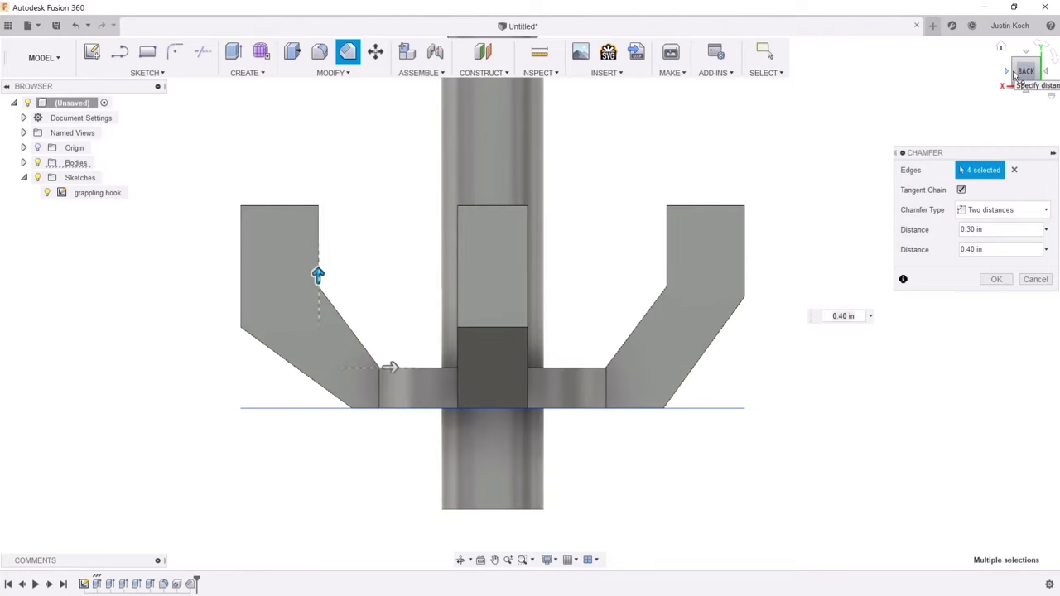
# - Inspect the pending two-distance chamfer from below, discard it, and undo the existing chamfer on the arms' lower outer corners
pyautogui.click(1026, 73)
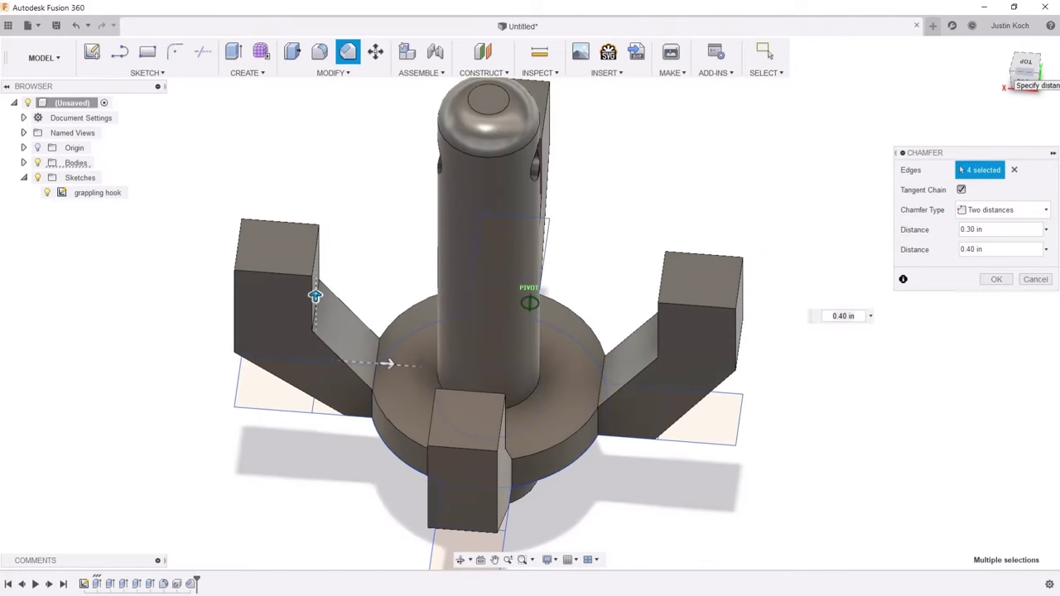
pyautogui.moveTo(1026, 73)
pyautogui.mouseDown()
pyautogui.moveTo(1036, 56)
pyautogui.moveTo(1023, 37)
pyautogui.mouseUp()
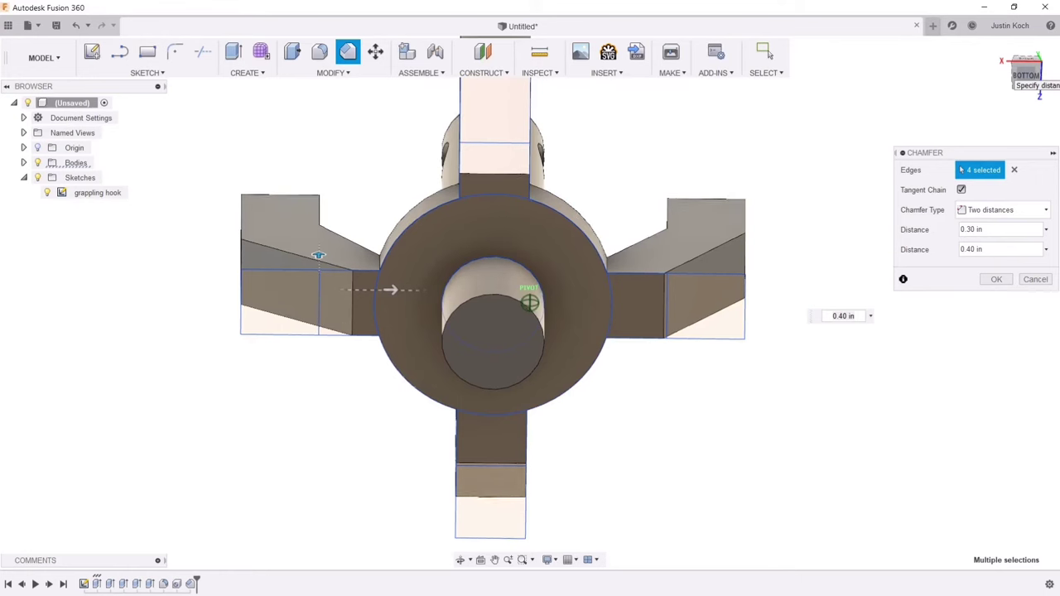
pyautogui.moveTo(1025, 73); pyautogui.dragTo(1026, 75)
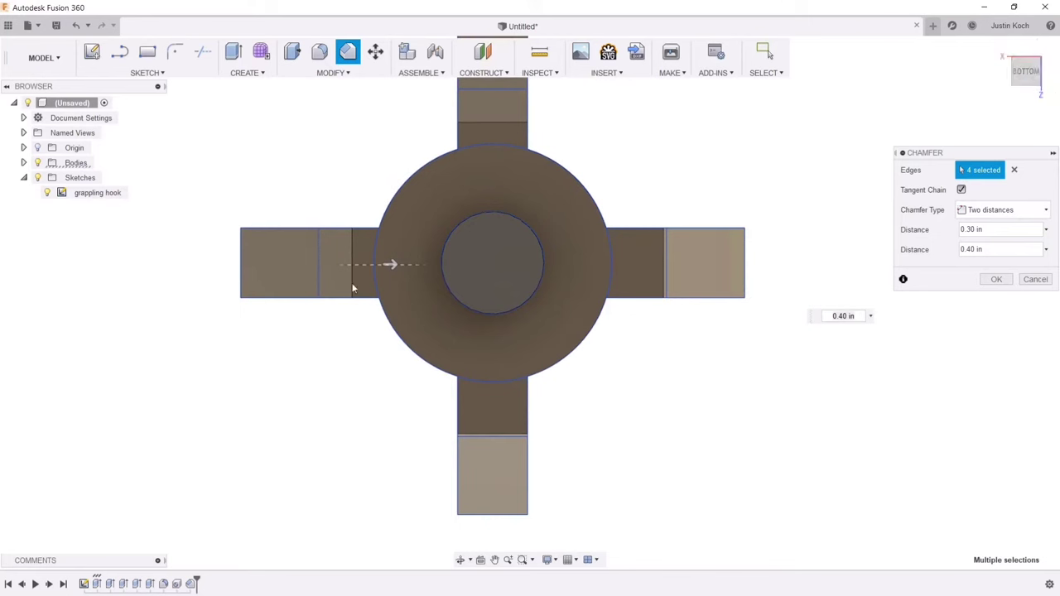
pyautogui.moveTo(1023, 71); pyautogui.dragTo(1027, 80)
pyautogui.click(1035, 279)
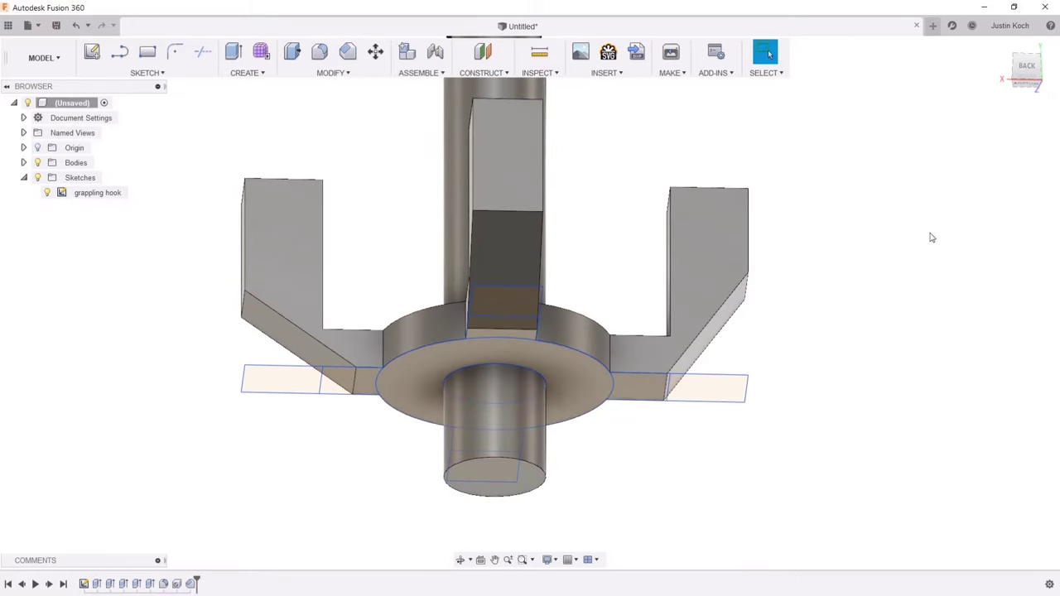
pyautogui.hotkey('ctrl', 'z')
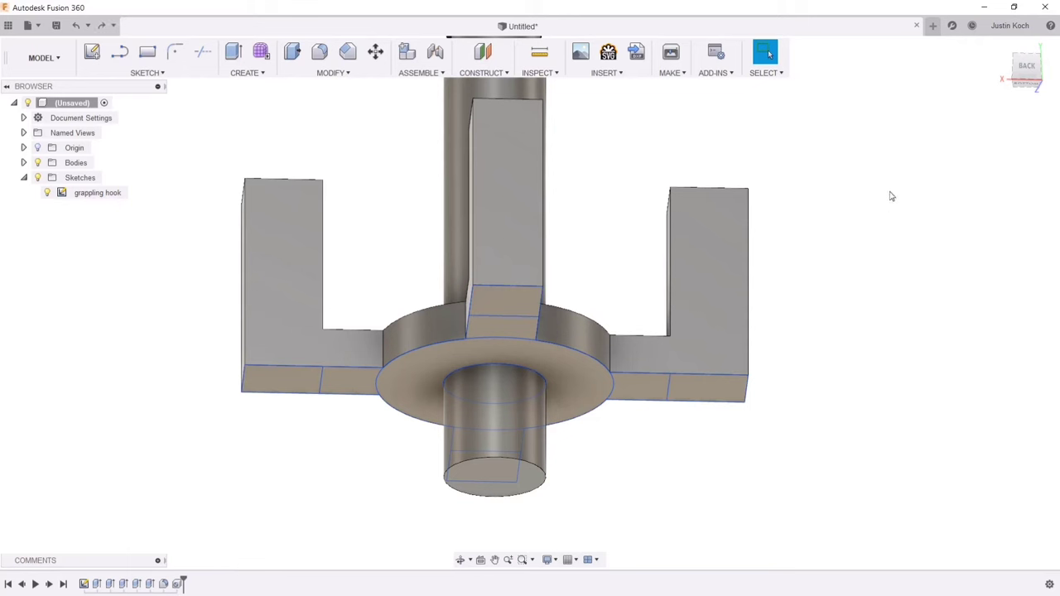
# - Start a two-distance chamfer on the lower outer edges of all four hook arms, with distances of 0.30 in and 0.25 in
pyautogui.click(348, 55)
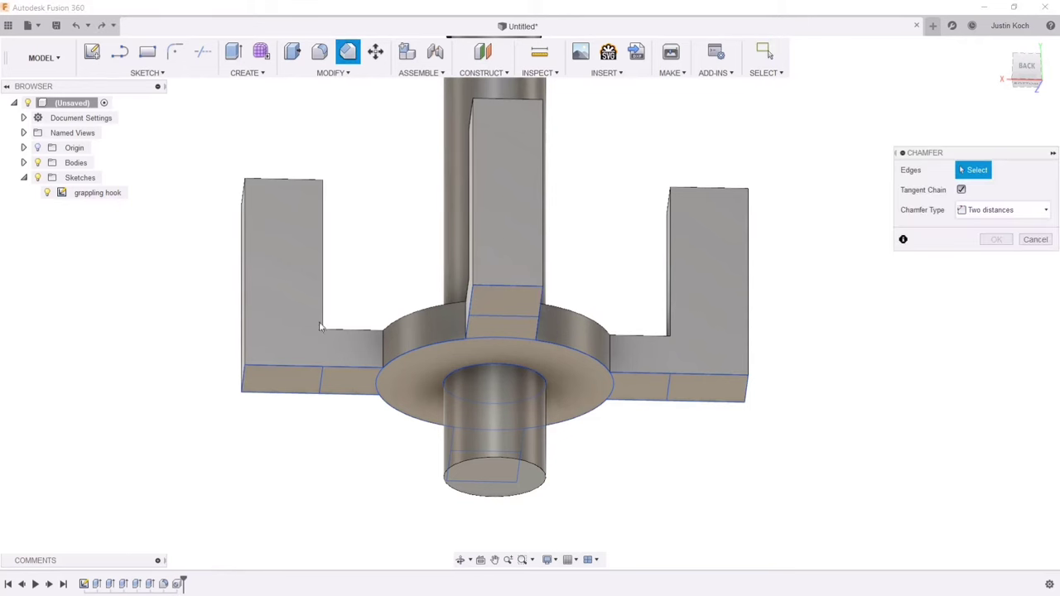
pyautogui.click(246, 381)
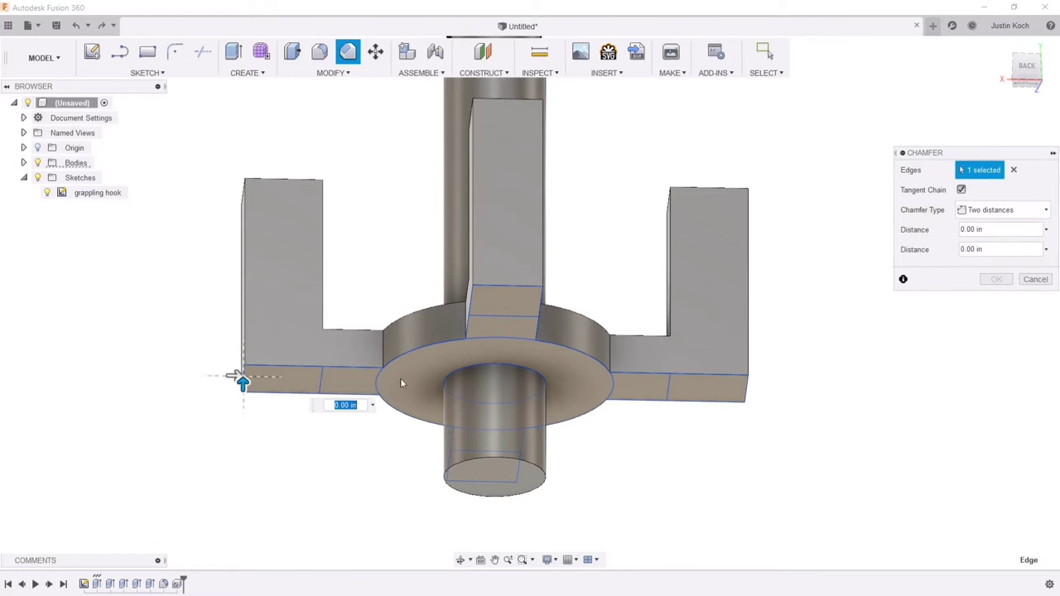
pyautogui.click(747, 396)
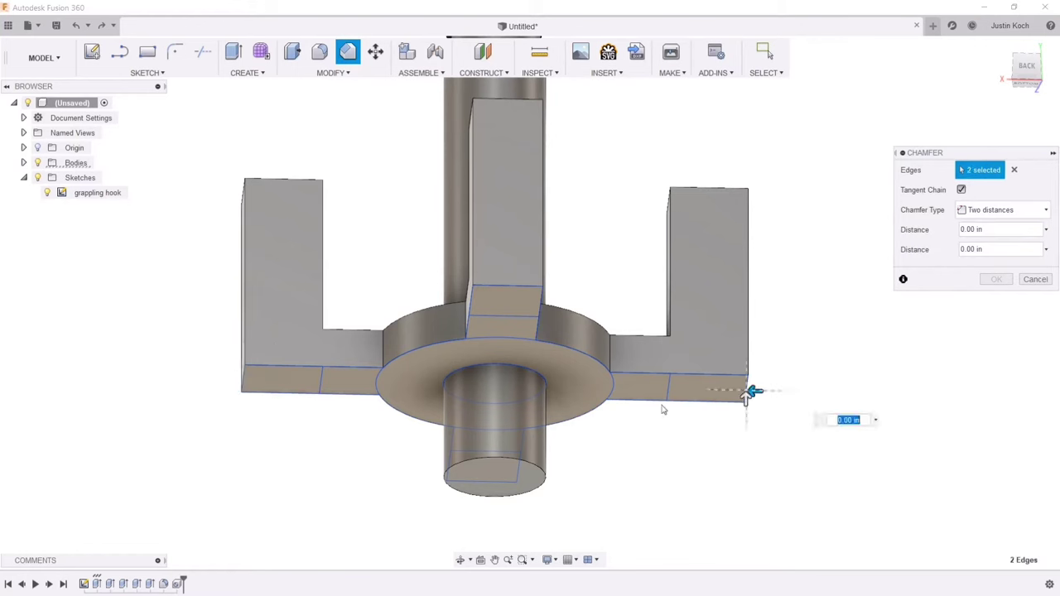
pyautogui.click(503, 287)
pyautogui.click(491, 482)
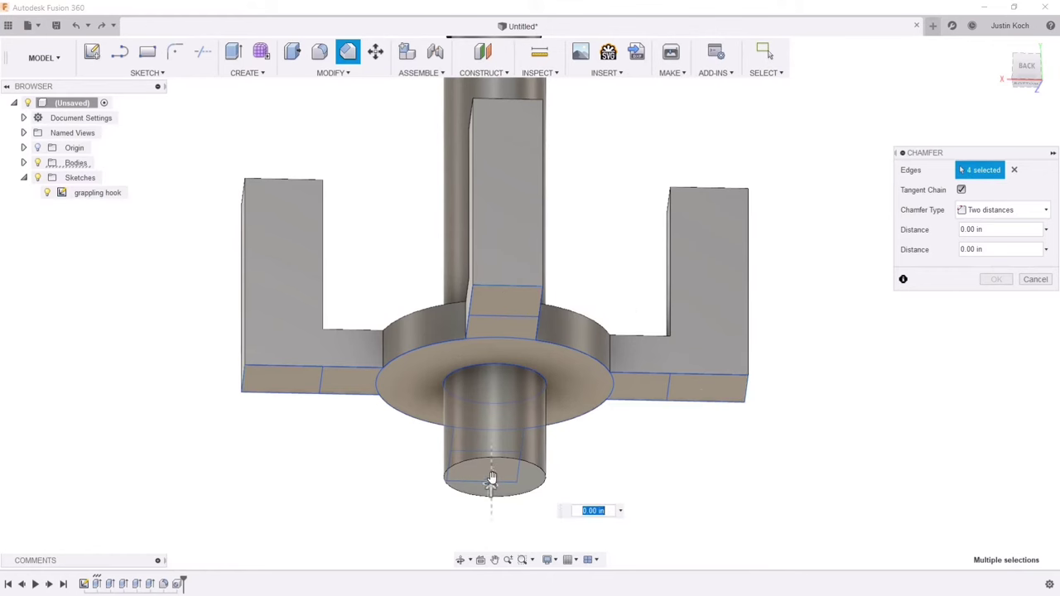
pyautogui.moveTo(1025, 72); pyautogui.dragTo(1009, 89)
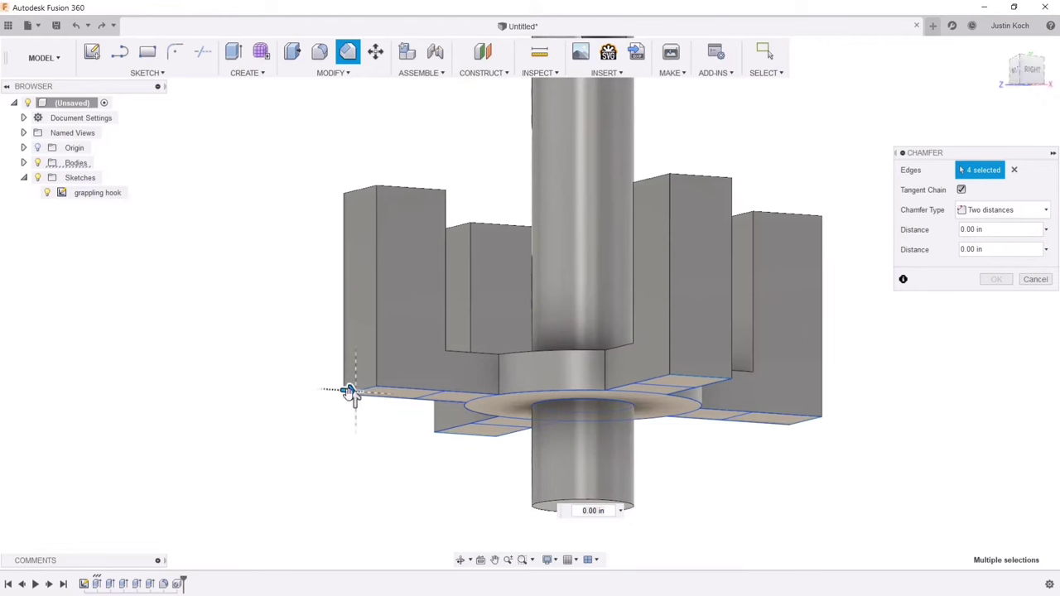
pyautogui.moveTo(355, 396); pyautogui.dragTo(401, 394)
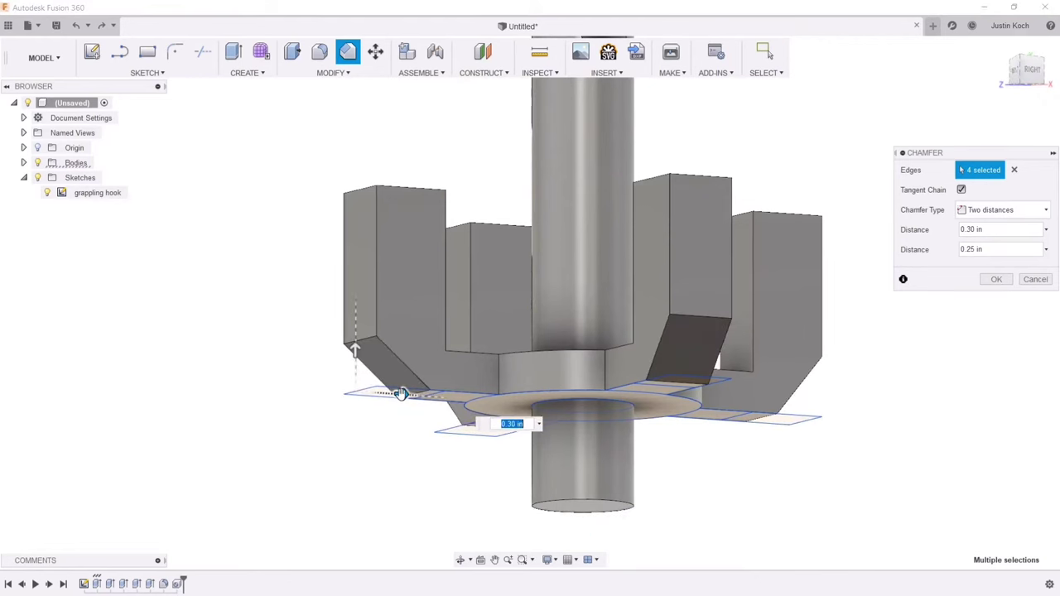
# - Examine the hook from below and above to compare how the chamfer cuts each of the four arms
pyautogui.moveTo(1027, 86); pyautogui.dragTo(1028, 56)
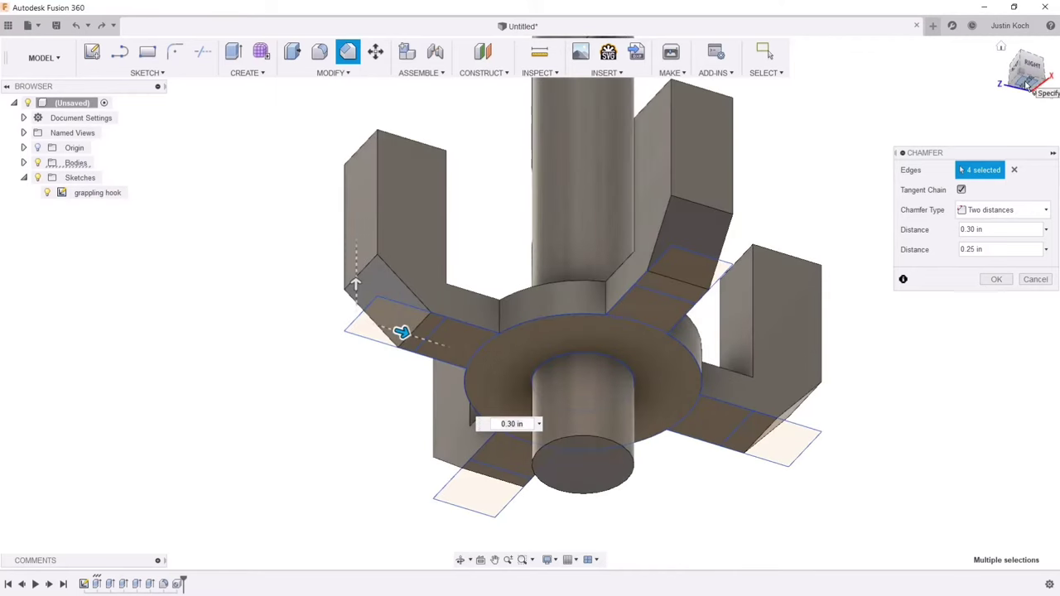
pyautogui.click(1026, 83)
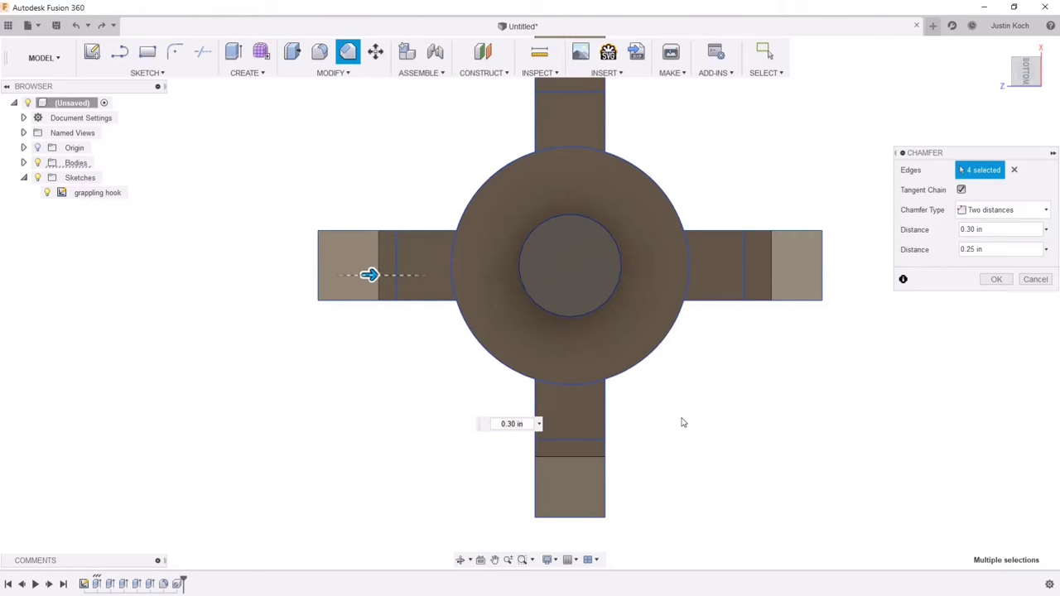
pyautogui.moveTo(691, 373); pyautogui.dragTo(656, 390, button='middle')
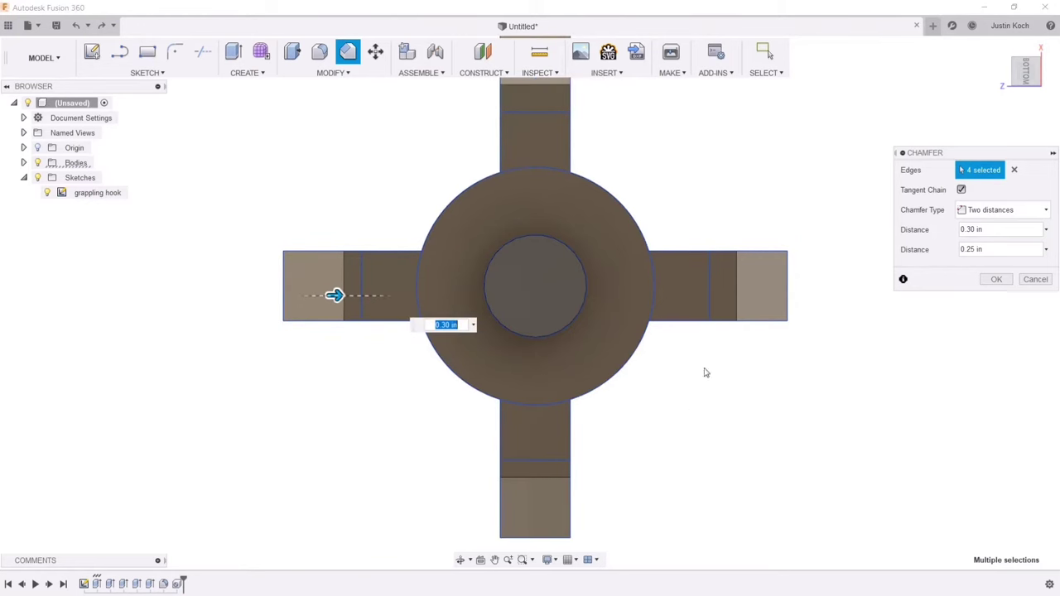
pyautogui.click(1024, 77)
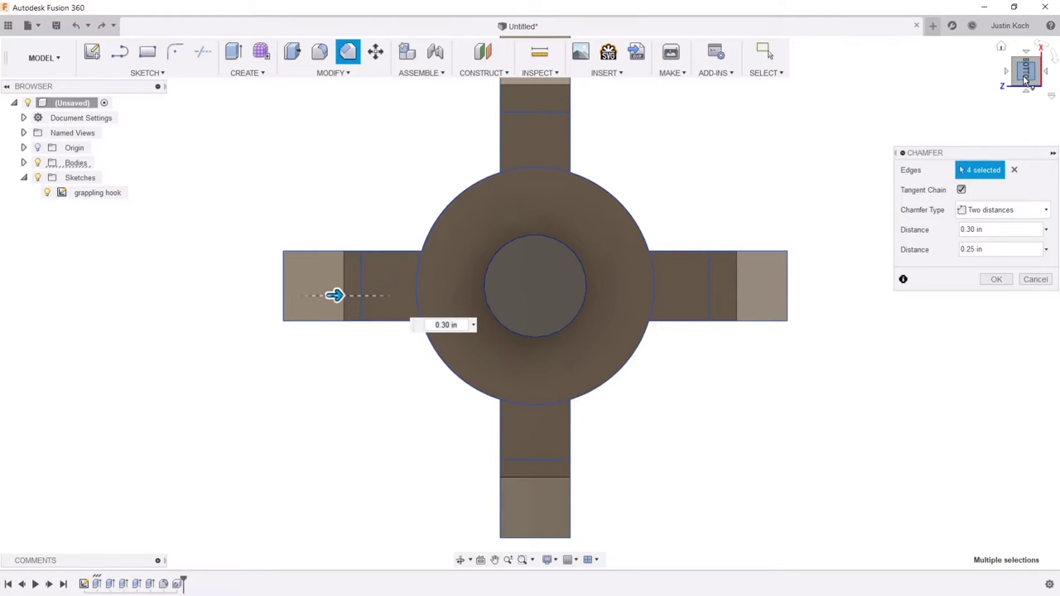
pyautogui.moveTo(1025, 78); pyautogui.dragTo(1042, 140)
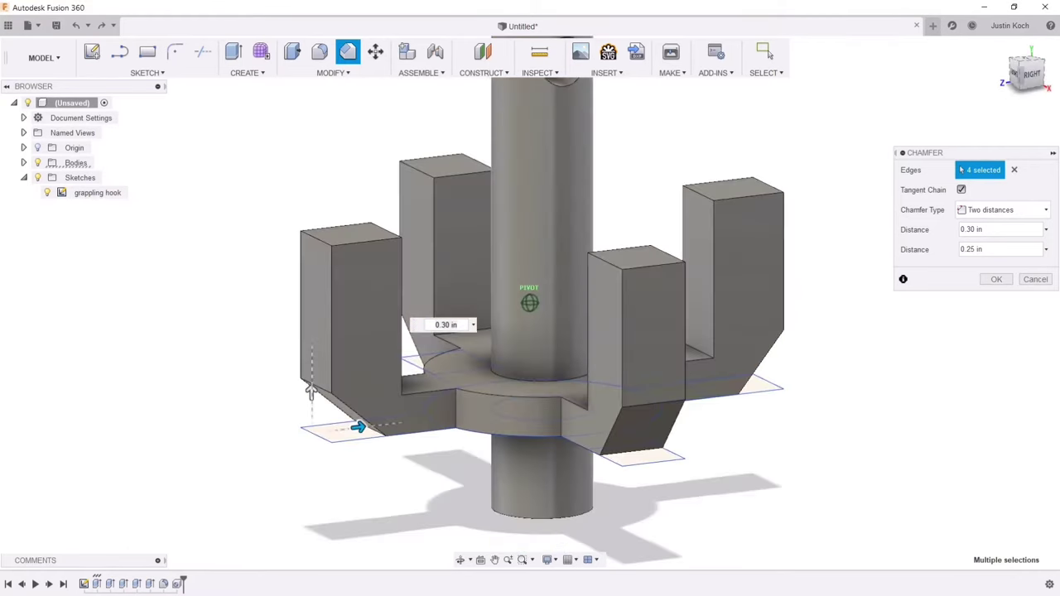
pyautogui.click(1024, 66)
pyautogui.click(1027, 66)
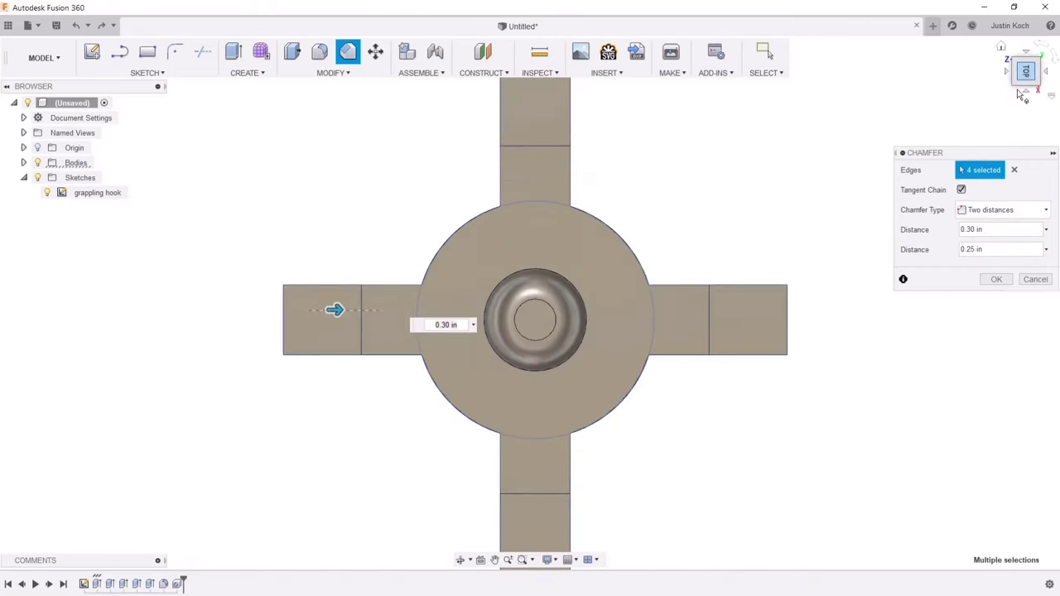
pyautogui.scroll(-2, 884, 233)
pyautogui.moveTo(881, 234); pyautogui.dragTo(813, 225, button='middle')
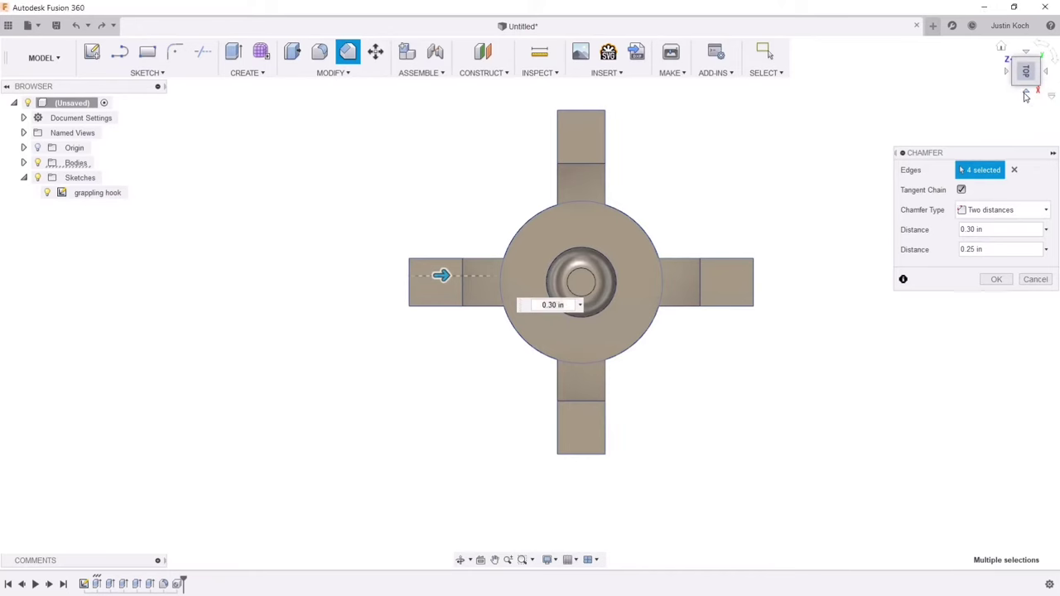
pyautogui.click(1025, 96)
pyautogui.click(1025, 97)
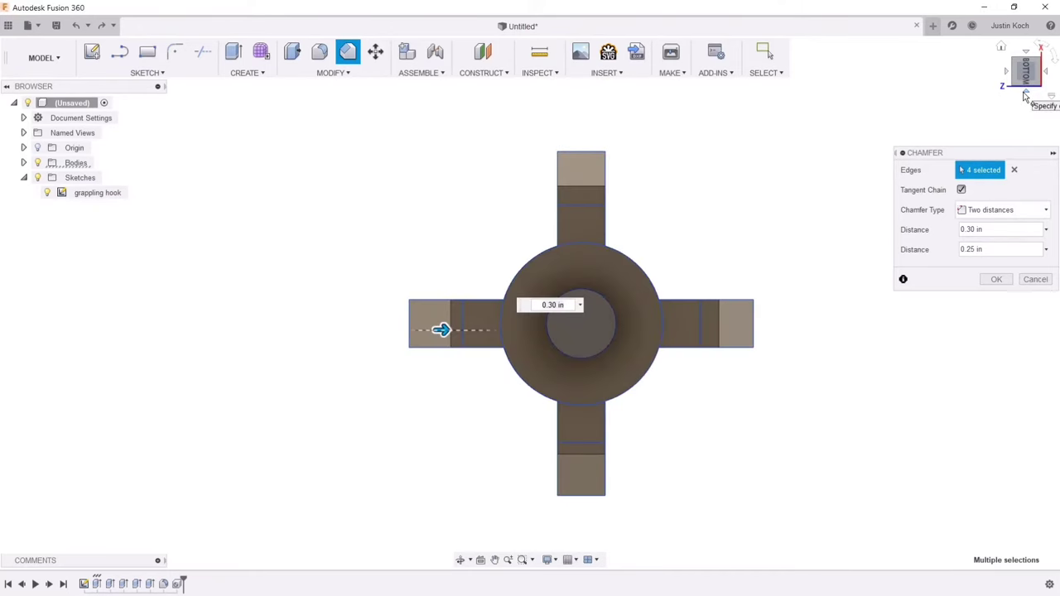
# - Try the Equal distance chamfer type on the four arms and switch back to Two distances
pyautogui.click(997, 210)
pyautogui.click(1017, 228)
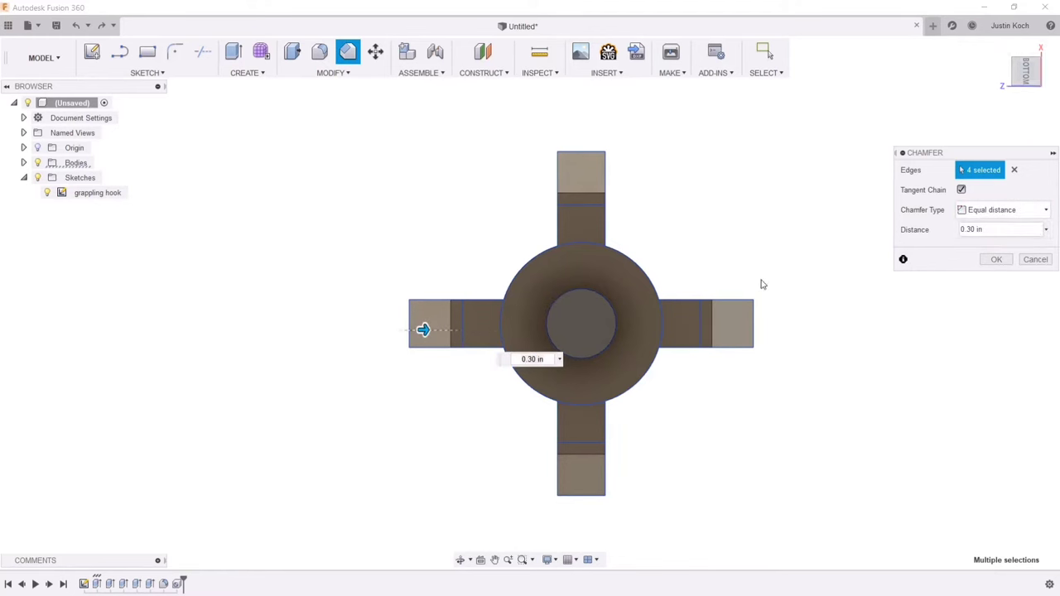
pyautogui.scroll(2, 554, 326)
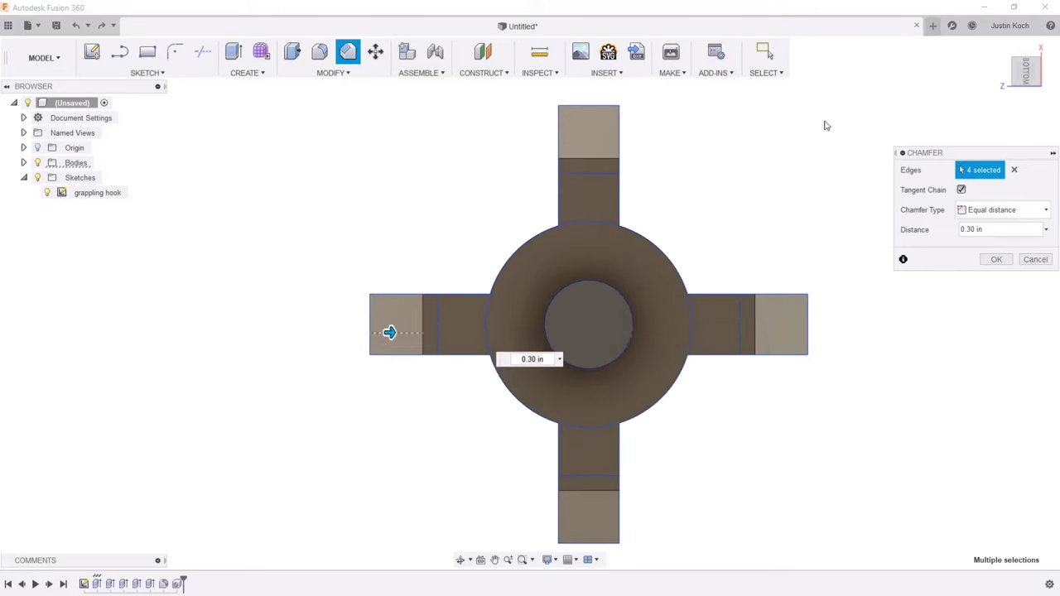
pyautogui.click(998, 210)
pyautogui.click(993, 241)
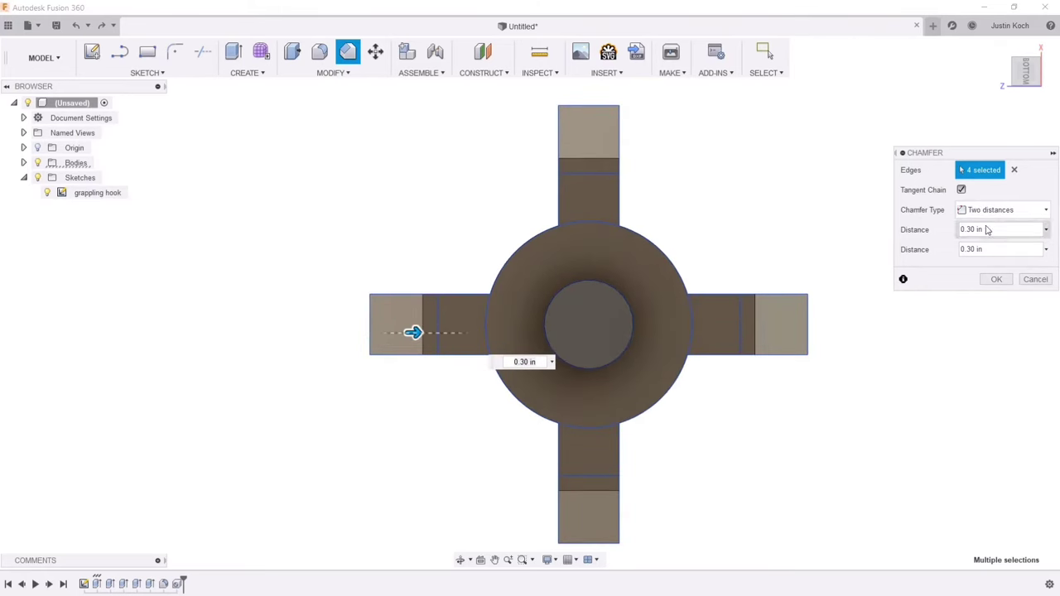
# - Set the first chamfer distance to 0.40 in and check the arms' shape from below and from the side
pyautogui.click(1025, 83)
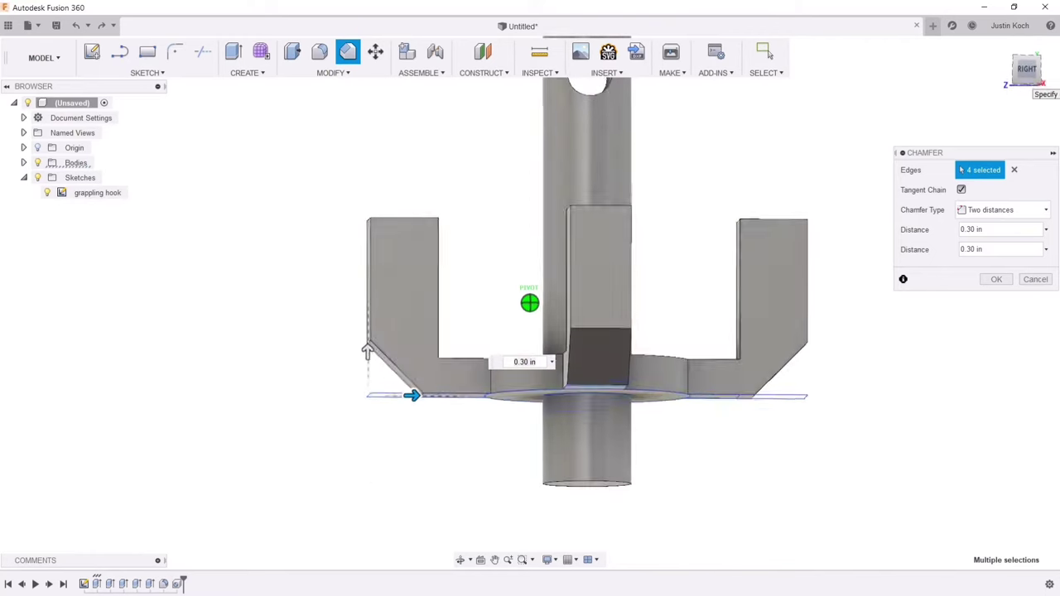
pyautogui.click(1023, 80)
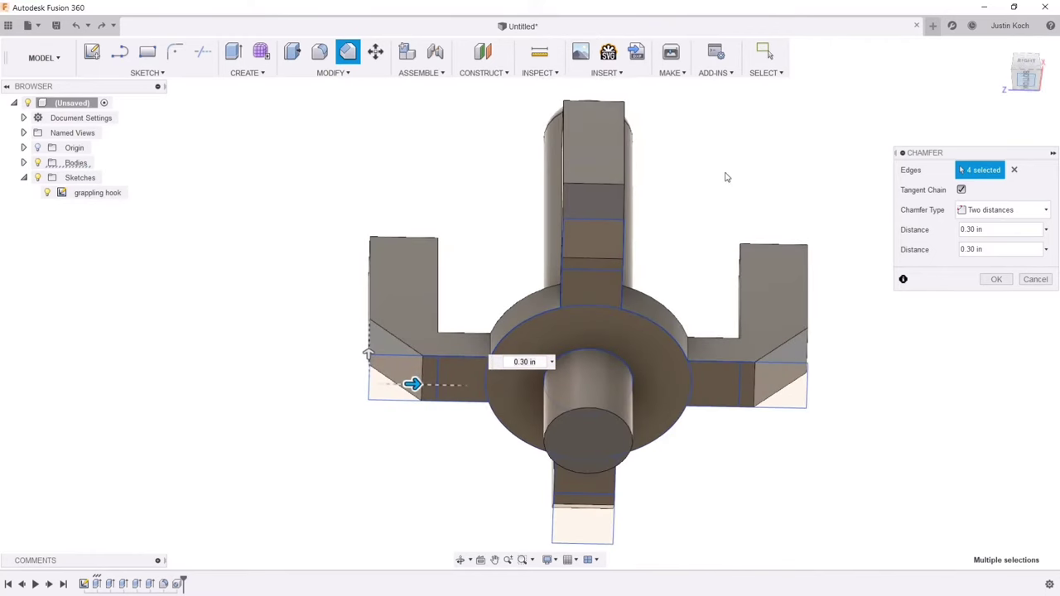
pyautogui.moveTo(414, 332); pyautogui.dragTo(434, 338)
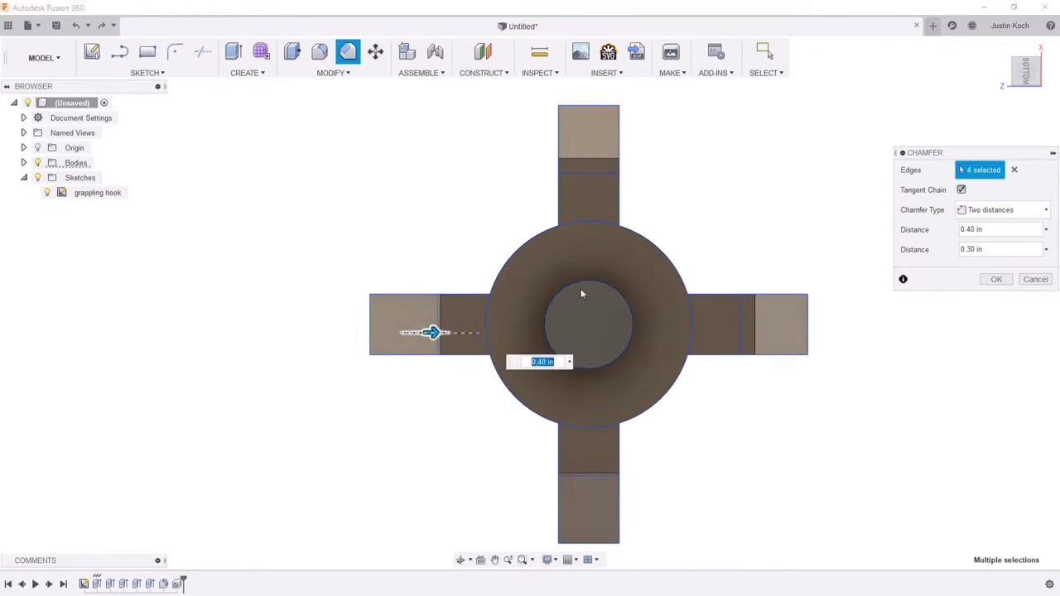
pyautogui.moveTo(1031, 68); pyautogui.dragTo(1025, 98)
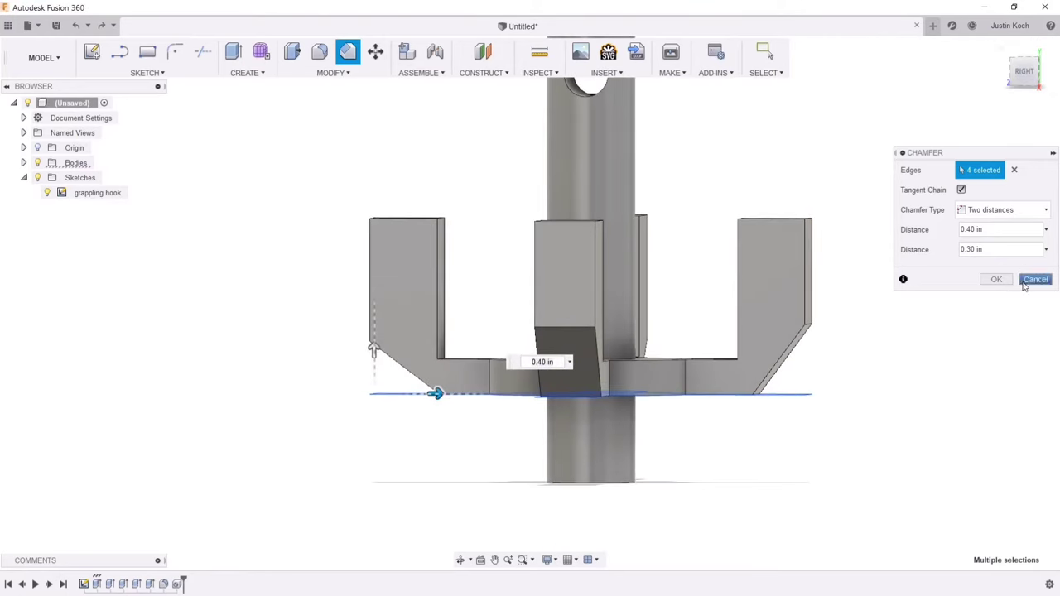
# - Change the outer corner chamfer to Equal distance at 0.45 in and apply it to the four arms
pyautogui.click(1015, 212)
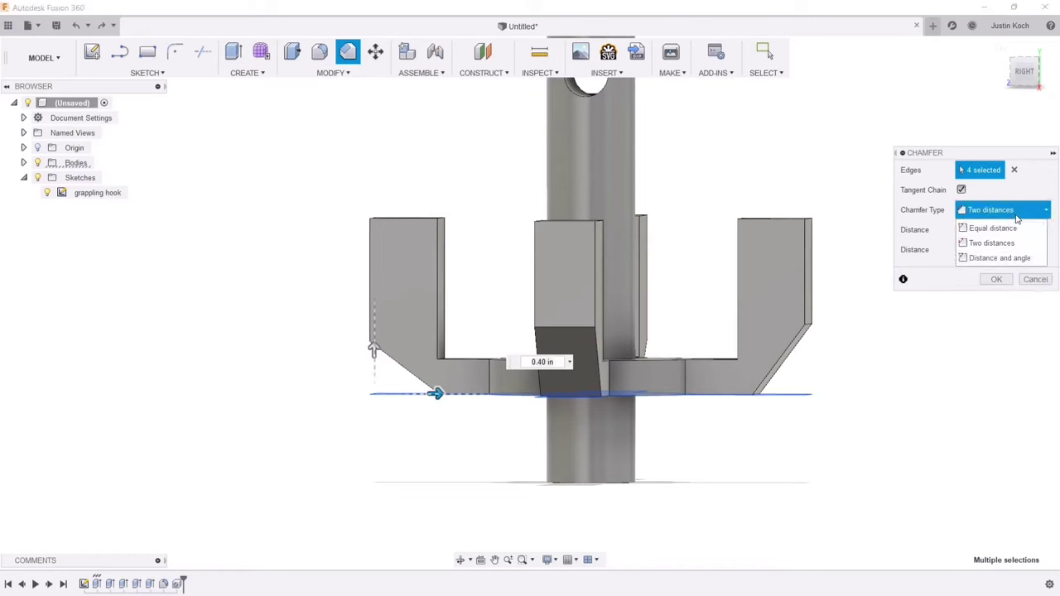
pyautogui.click(1016, 214)
pyautogui.click(1011, 212)
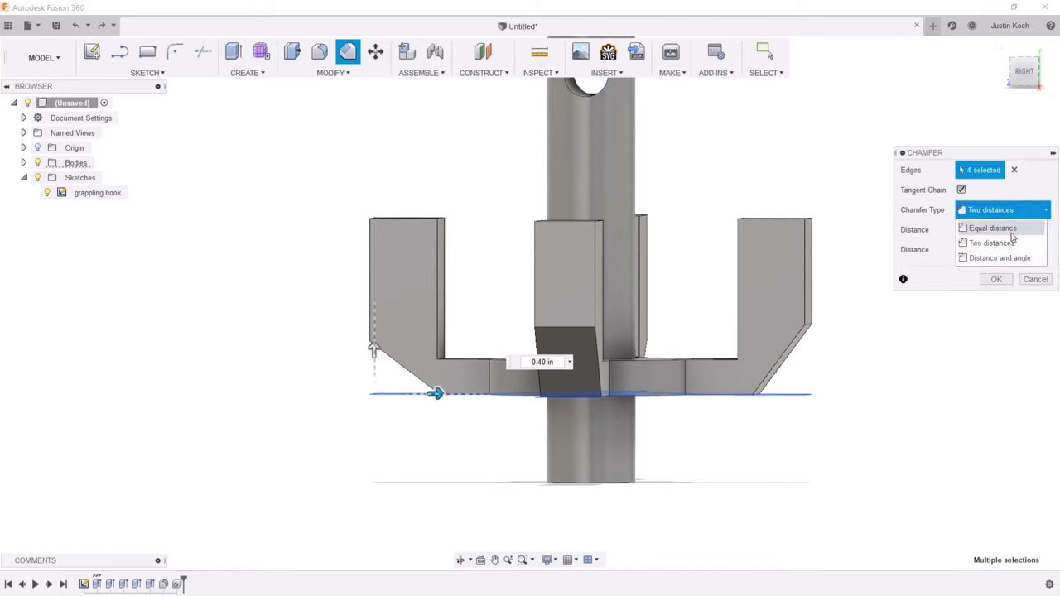
pyautogui.click(1006, 229)
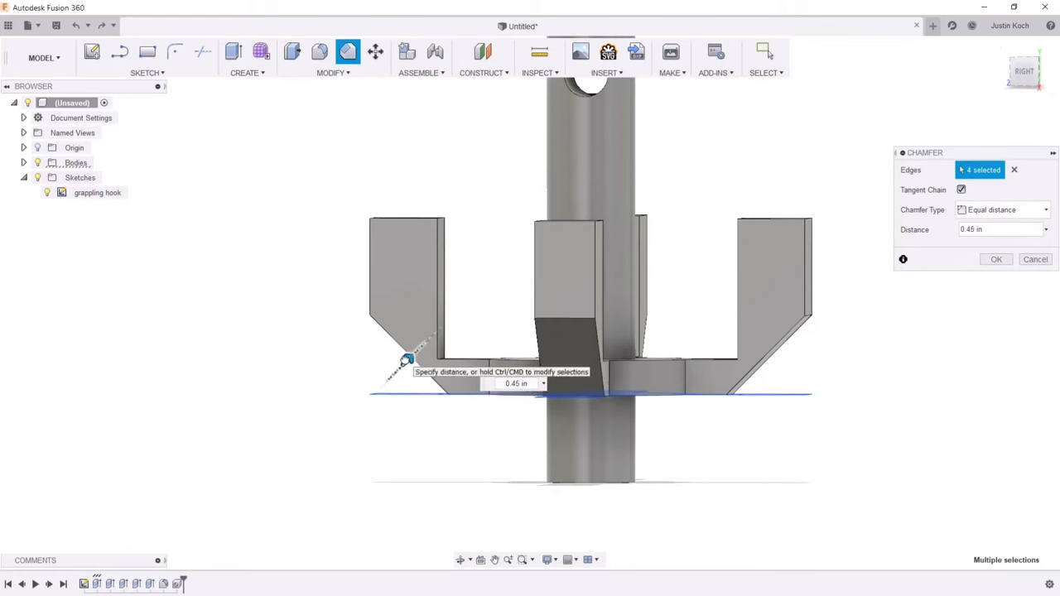
pyautogui.moveTo(398, 359); pyautogui.dragTo(407, 358)
pyautogui.click(997, 259)
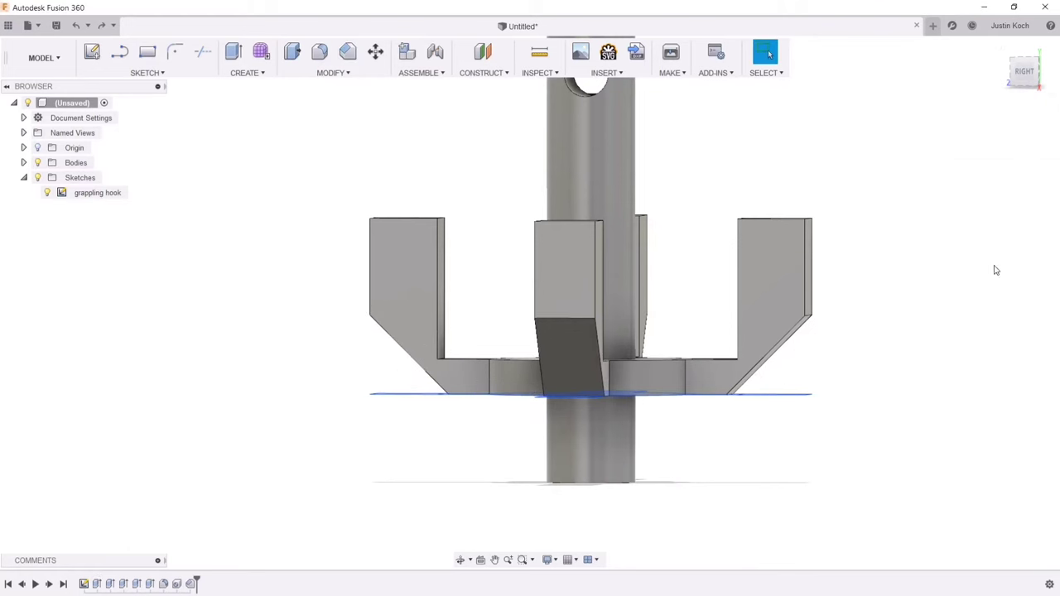
# - Chamfer the inner corner edges where the four arms meet their horizontal bases, using Equal distance at 0.30 in
pyautogui.click(346, 53)
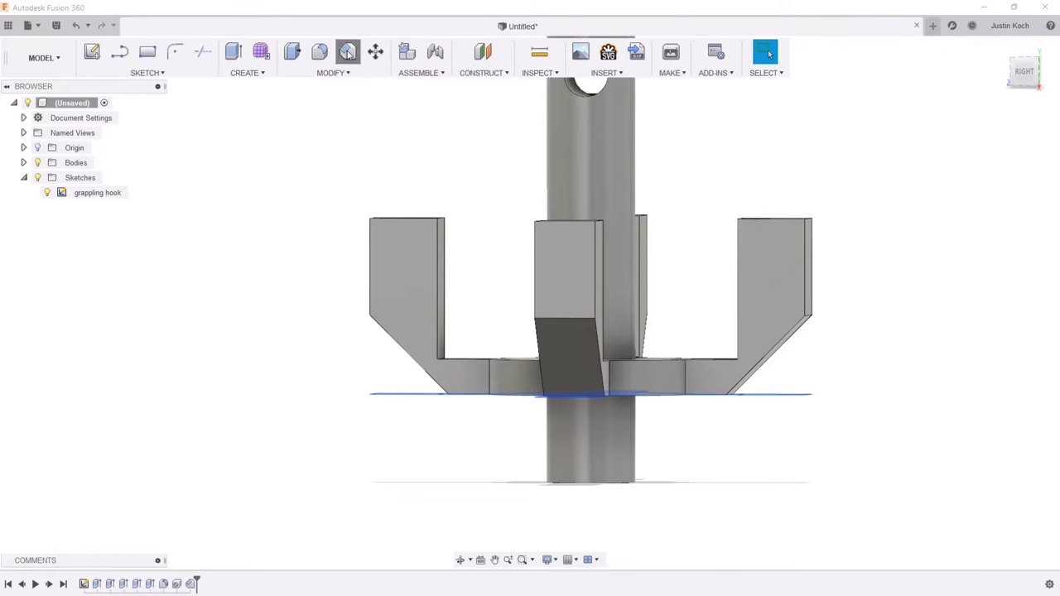
pyautogui.click(1016, 68)
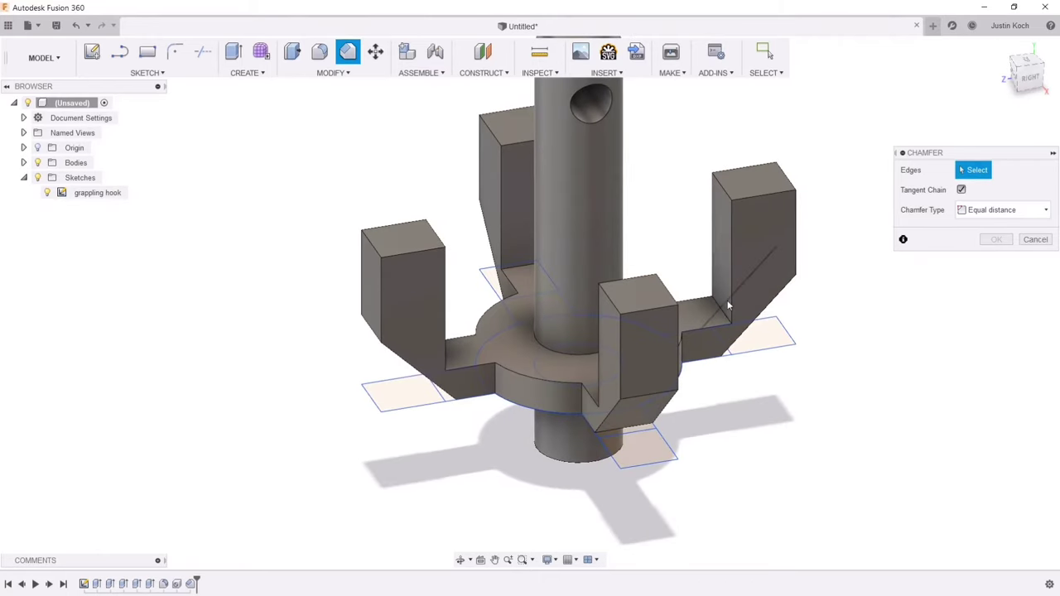
pyautogui.click(722, 308)
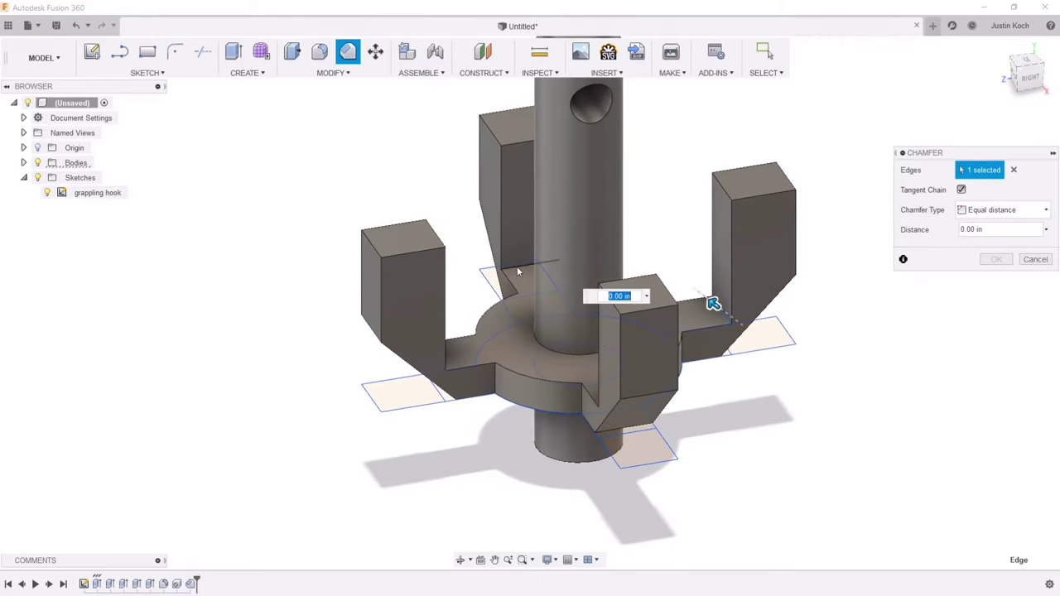
pyautogui.click(517, 266)
pyautogui.click(606, 409)
pyautogui.click(436, 366)
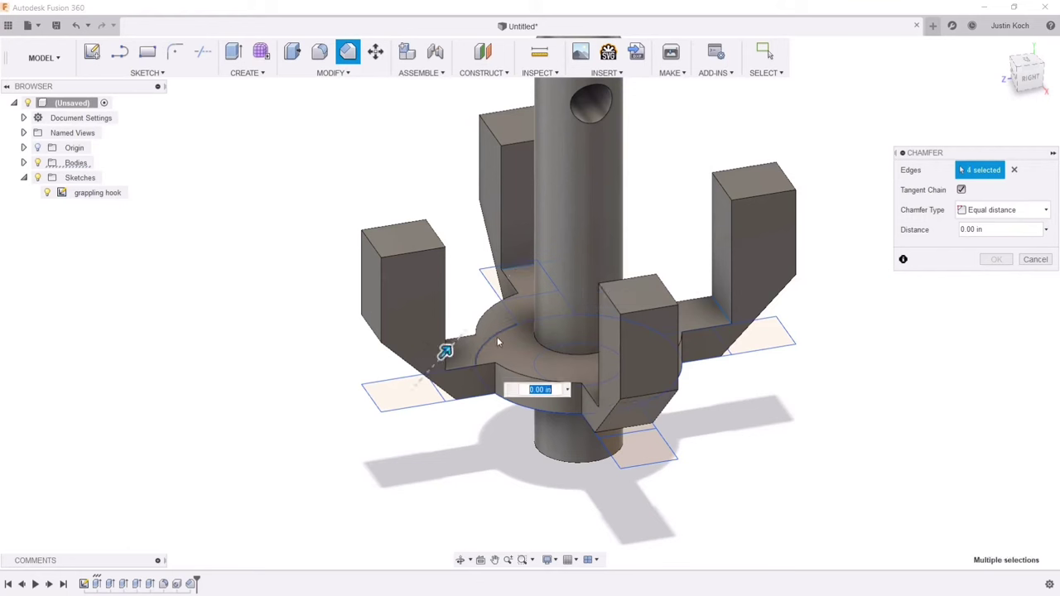
pyautogui.moveTo(443, 351); pyautogui.dragTo(469, 325)
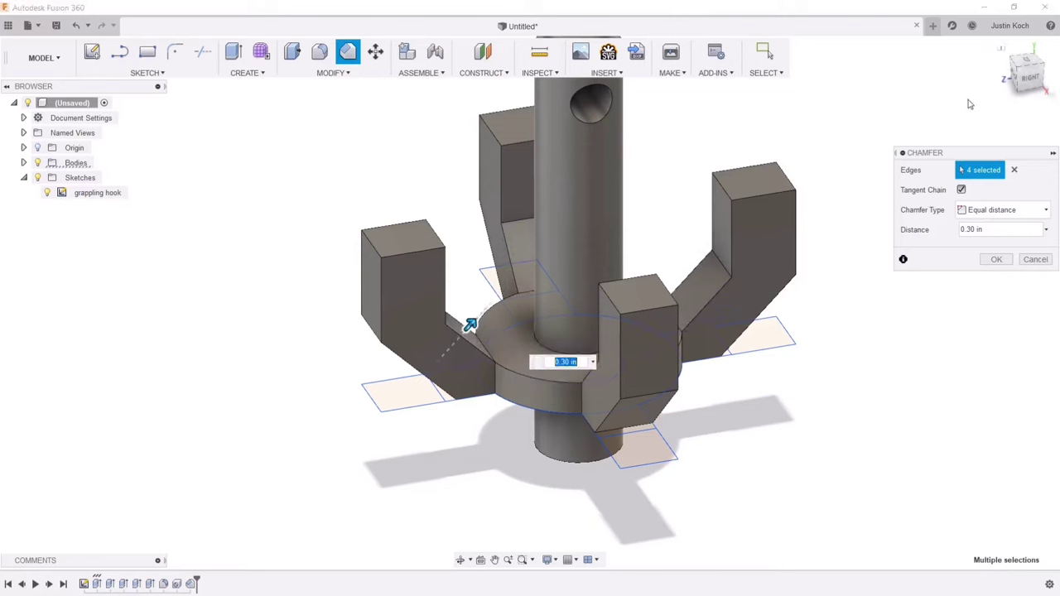
pyautogui.moveTo(990, 80); pyautogui.dragTo(837, 48)
pyautogui.moveTo(491, 326)
pyautogui.keyDown('shift'); pyautogui.mouseDown(button='middle')
pyautogui.moveTo(469, 324)
pyautogui.moveTo(490, 311)
pyautogui.mouseUp(button='middle'); pyautogui.keyUp('shift')
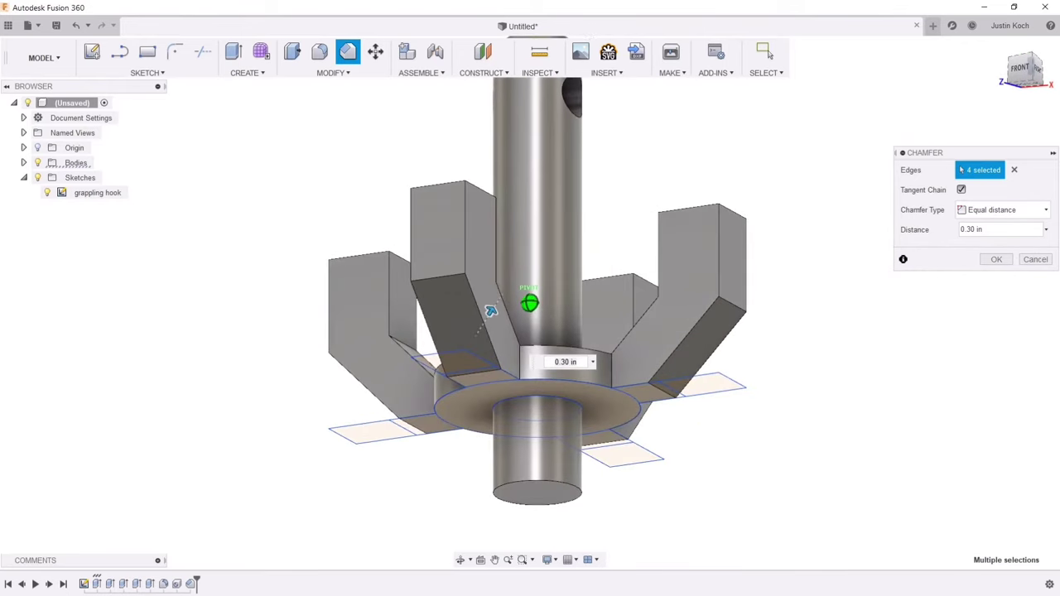
pyautogui.scroll(1, 786, 373)
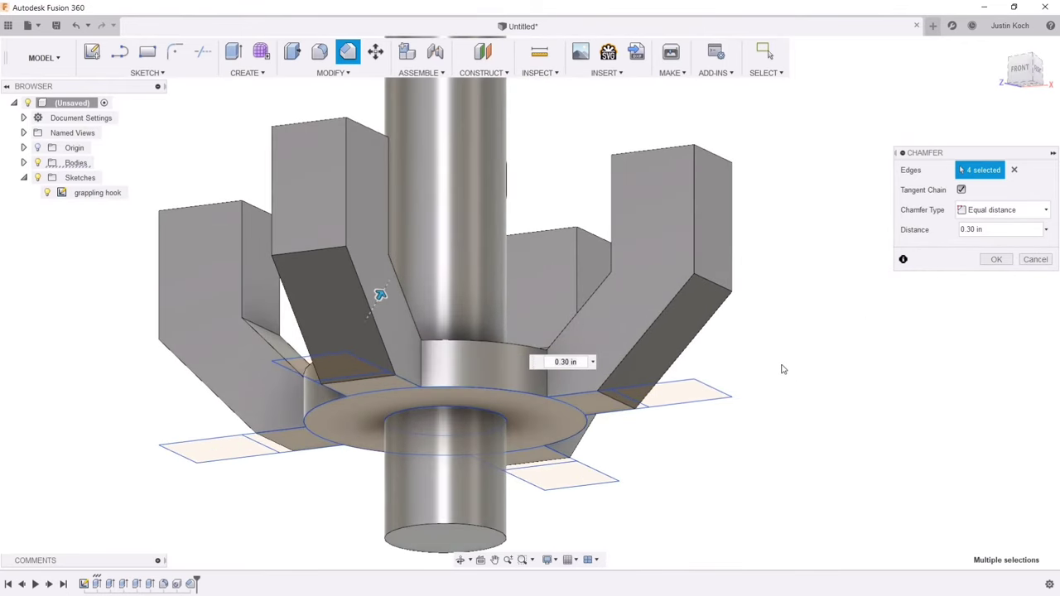
pyautogui.scroll(-2, 781, 369)
pyautogui.scroll(-1, 782, 369)
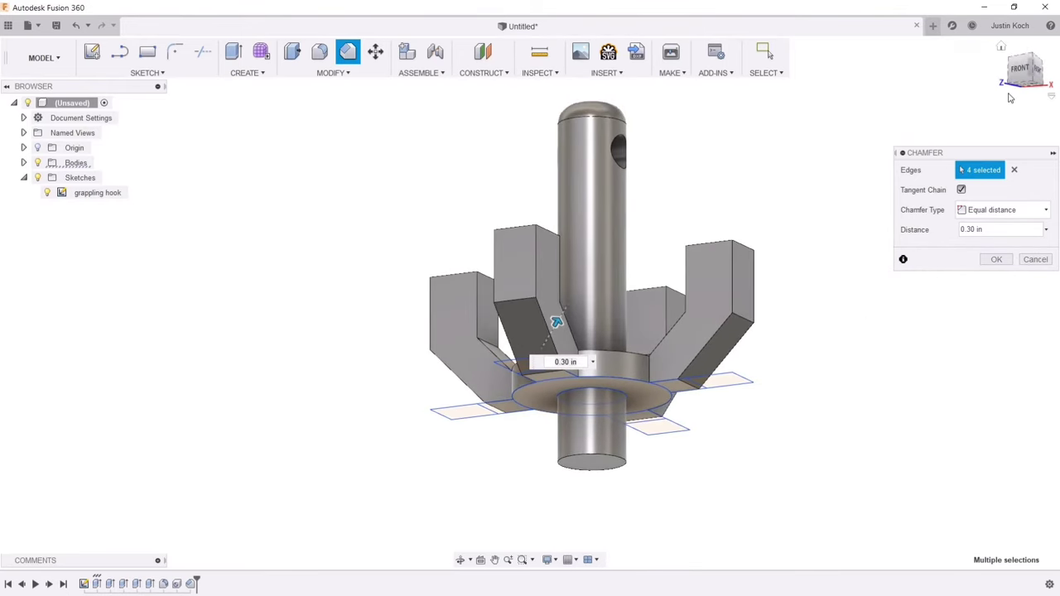
pyautogui.moveTo(1032, 84)
pyautogui.mouseDown()
pyautogui.moveTo(1050, 90)
pyautogui.moveTo(1048, 76)
pyautogui.moveTo(1019, 88)
pyautogui.mouseUp()
pyautogui.click(994, 262)
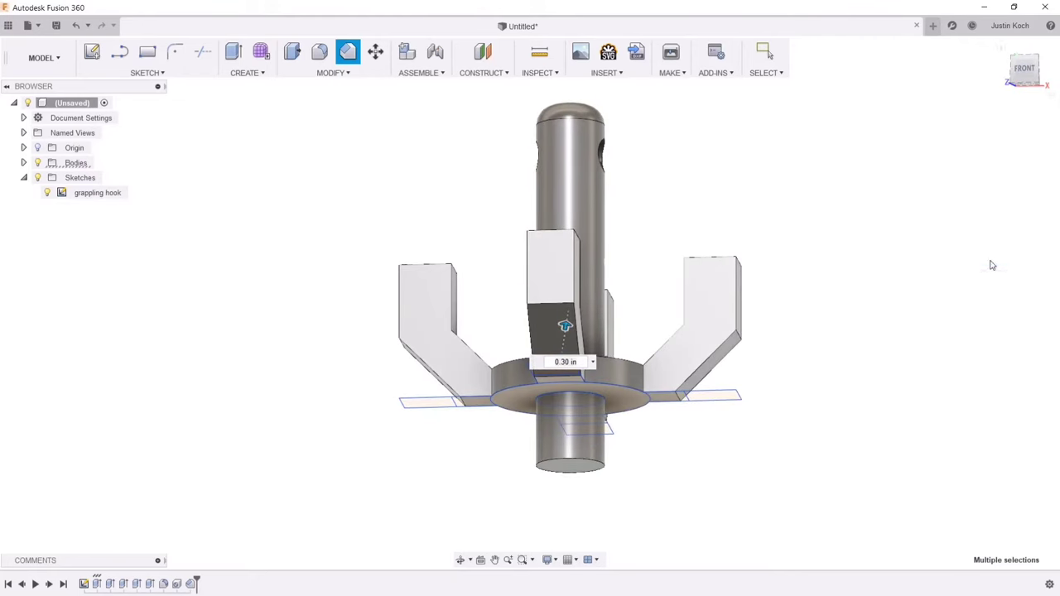
# - Chamfer the bottom rim of the central shaft with Equal distance at 0.15 in
pyautogui.scroll(3, 588, 431)
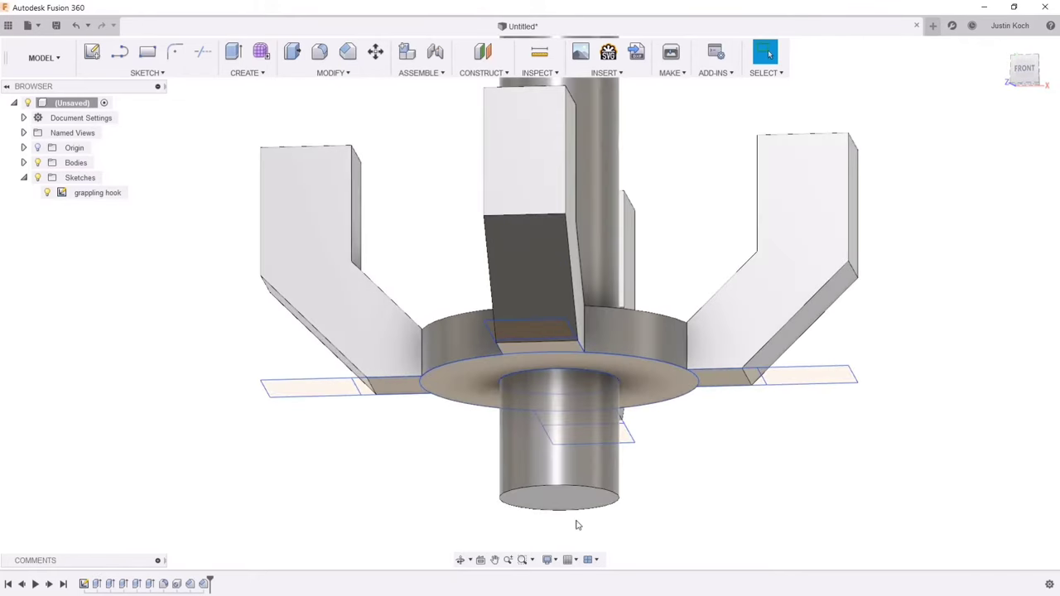
pyautogui.click(349, 55)
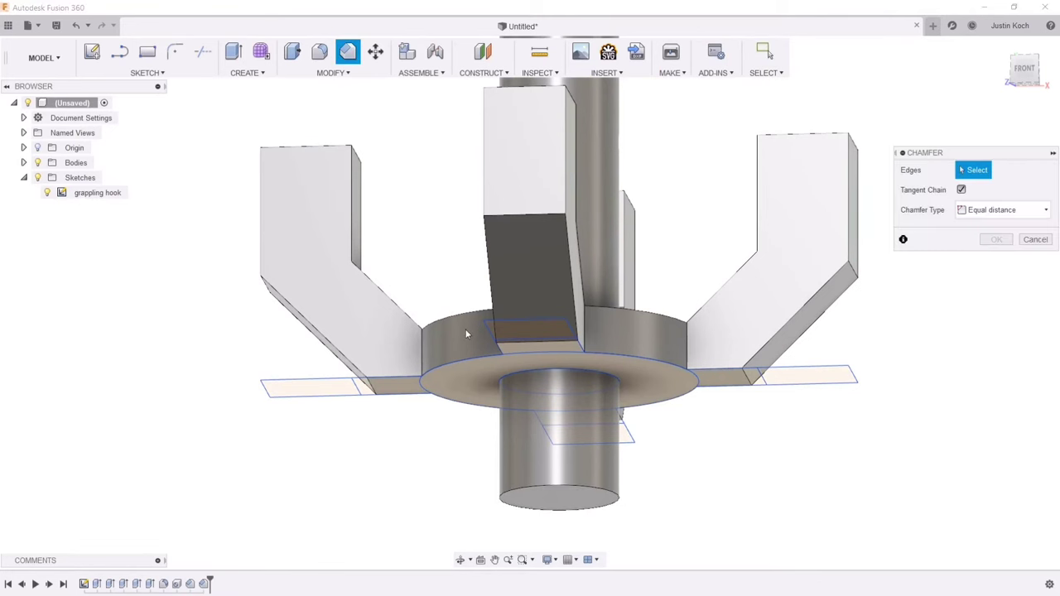
pyautogui.click(539, 488)
pyautogui.moveTo(539, 489)
pyautogui.mouseDown()
pyautogui.moveTo(549, 456)
pyautogui.moveTo(550, 485)
pyautogui.moveTo(546, 476)
pyautogui.mouseUp()
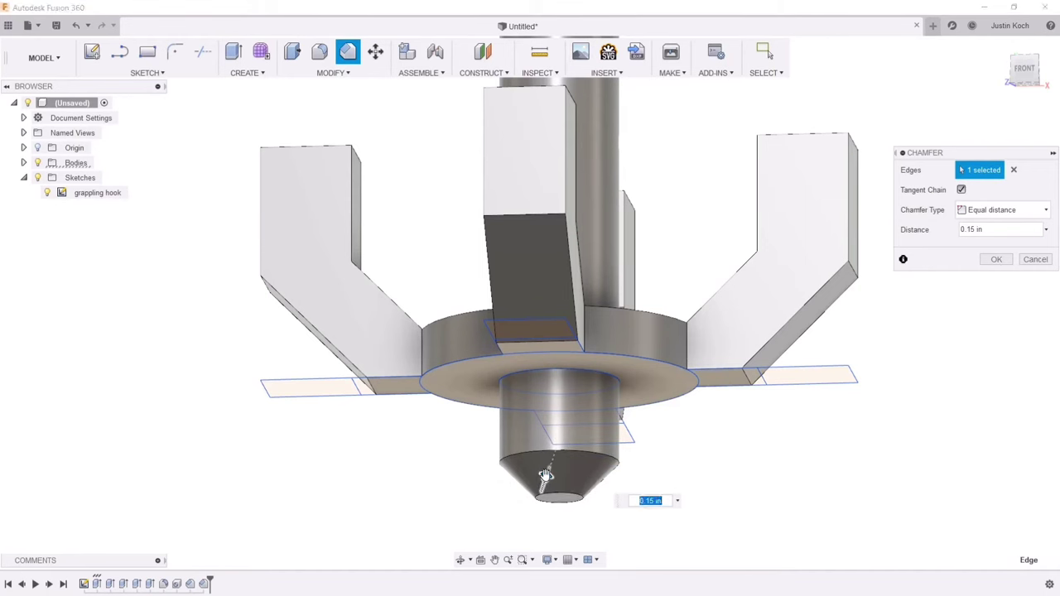
pyautogui.click(995, 260)
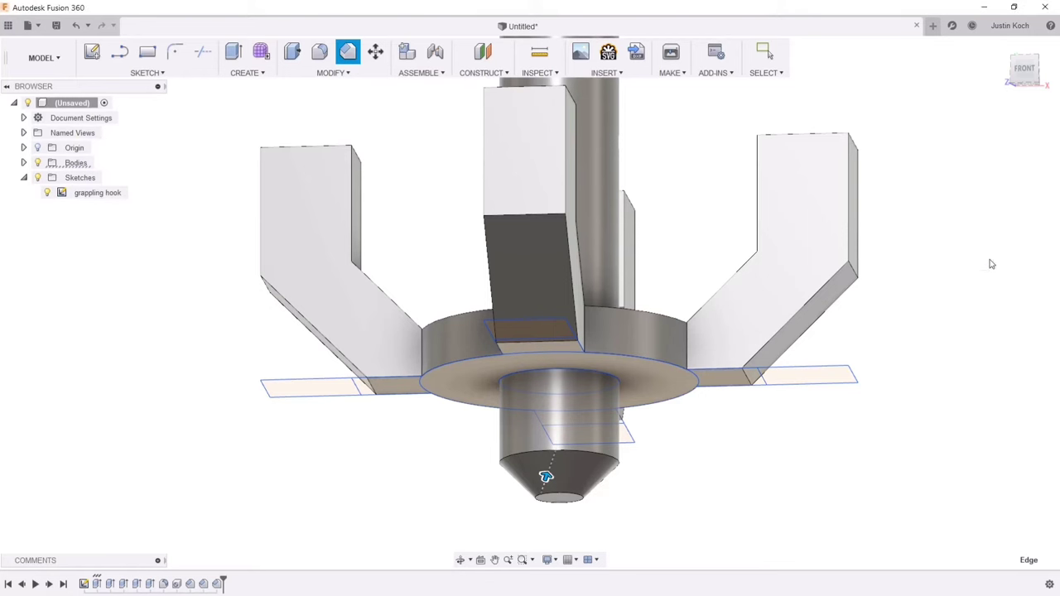
pyautogui.press('Escape')
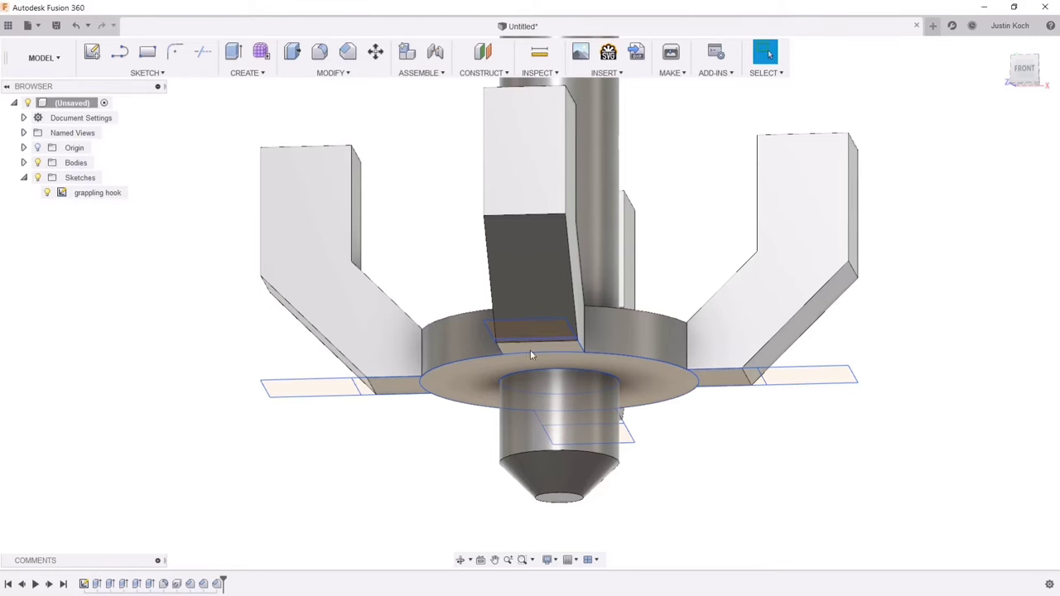
# - Set up an Equal distance chamfer of 0.25 in on the edge where the shaft meets the disc's underside
pyautogui.click(355, 53)
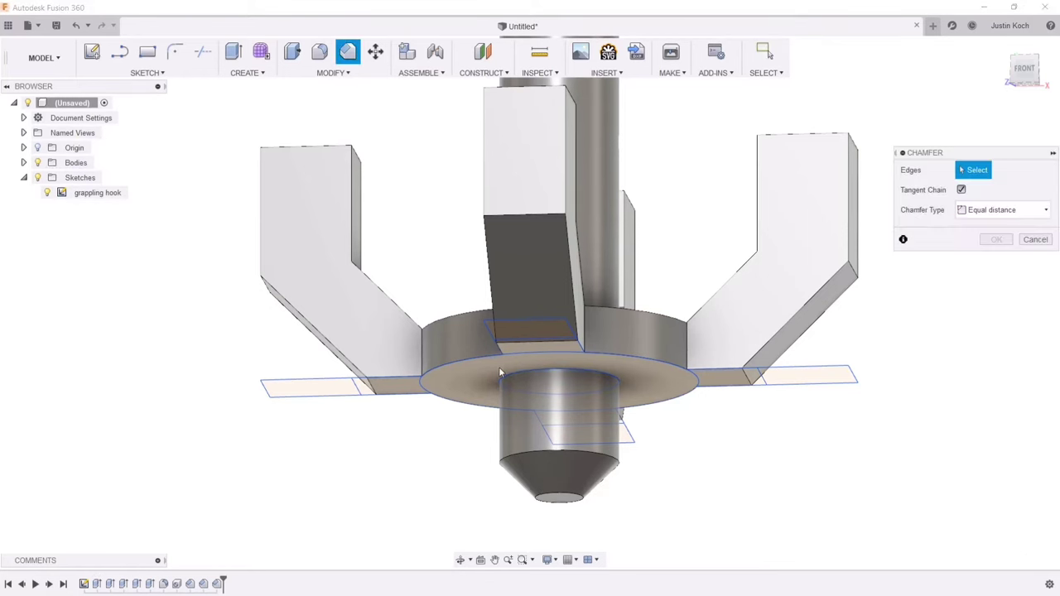
pyautogui.click(510, 381)
pyautogui.moveTo(503, 382); pyautogui.dragTo(477, 412)
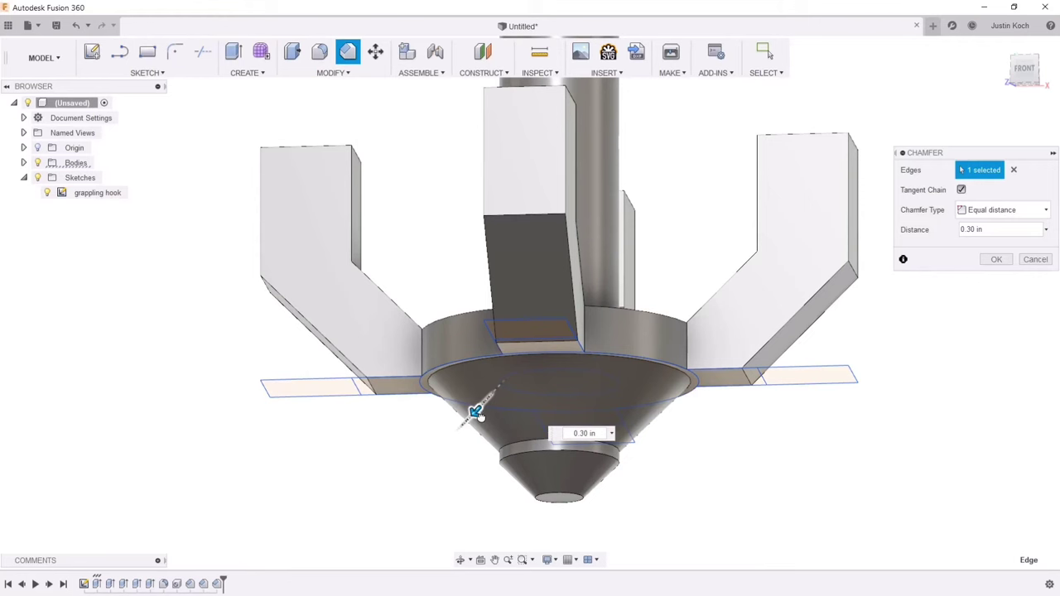
pyautogui.moveTo(476, 413); pyautogui.dragTo(480, 408)
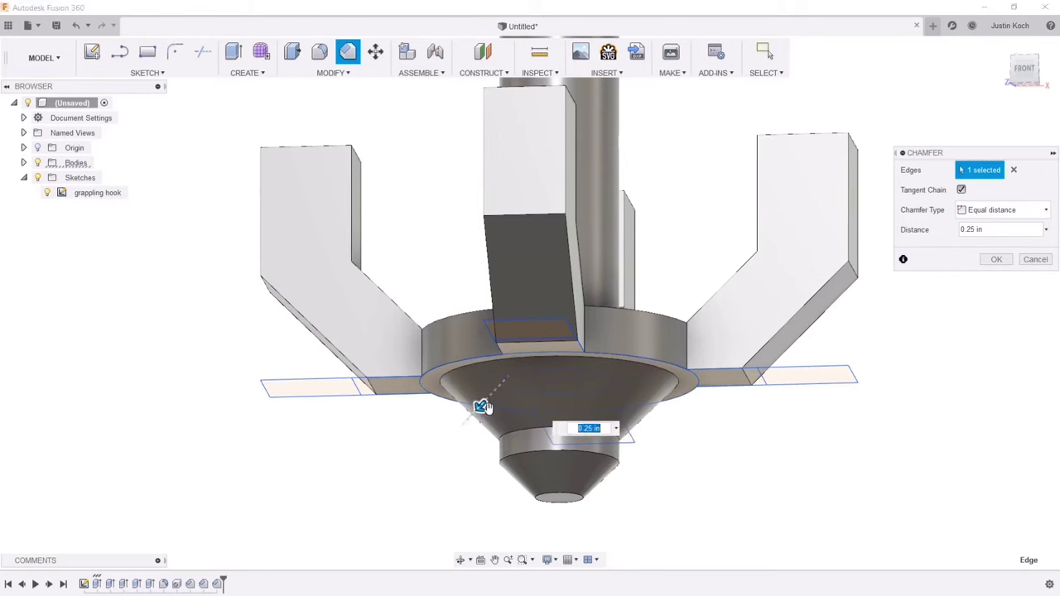
# - Examine the whole hook from several sides, then check closely whether the cross hole passes fully through the upper shaft
pyautogui.moveTo(1023, 84)
pyautogui.mouseDown()
pyautogui.moveTo(1002, 98)
pyautogui.moveTo(1018, 83)
pyautogui.mouseUp()
pyautogui.keyDown('shift'); pyautogui.moveTo(1039, 91); pyautogui.dragTo(1039, 92, button='middle'); pyautogui.keyUp('shift')
pyautogui.moveTo(485, 372)
pyautogui.keyDown('shift'); pyautogui.mouseDown(button='middle')
pyautogui.moveTo(471, 373)
pyautogui.moveTo(465, 400)
pyautogui.moveTo(518, 407)
pyautogui.moveTo(689, 284)
pyautogui.mouseUp(button='middle'); pyautogui.keyUp('shift')
pyautogui.scroll(-1, 764, 225)
pyautogui.moveTo(764, 225); pyautogui.dragTo(540, 358, button='middle')
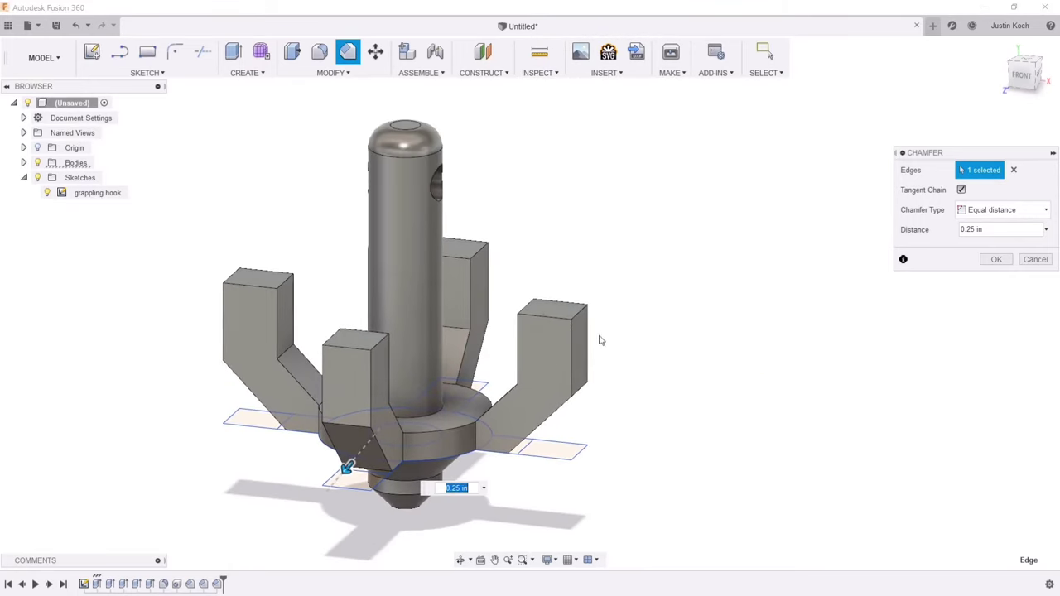
pyautogui.moveTo(539, 309); pyautogui.dragTo(635, 293, button='middle')
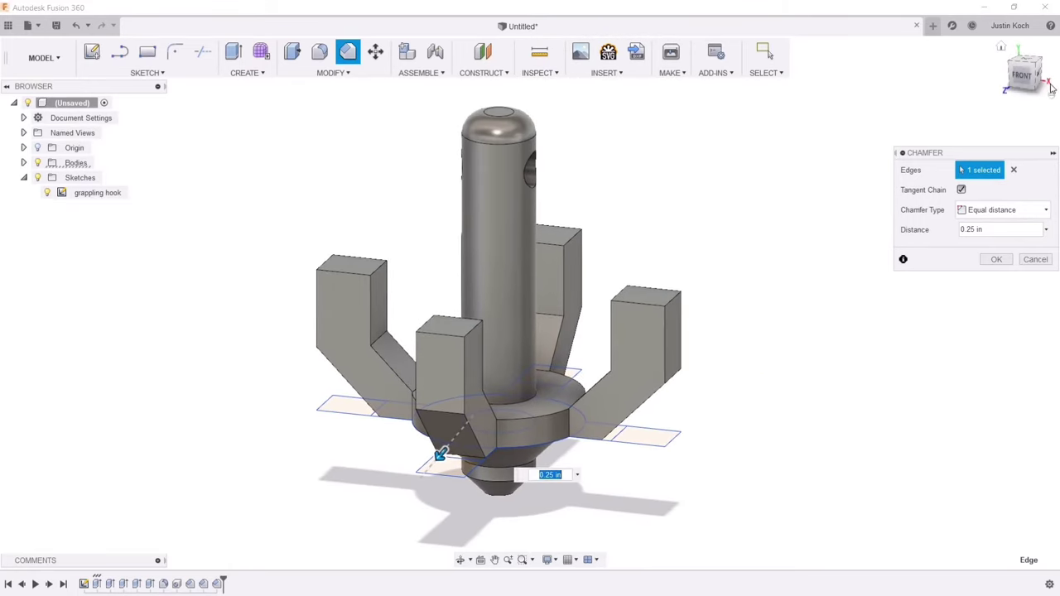
pyautogui.moveTo(1028, 77); pyautogui.dragTo(1052, 60)
pyautogui.keyDown('shift'); pyautogui.moveTo(1058, 97); pyautogui.dragTo(1057, 97, button='middle'); pyautogui.keyUp('shift')
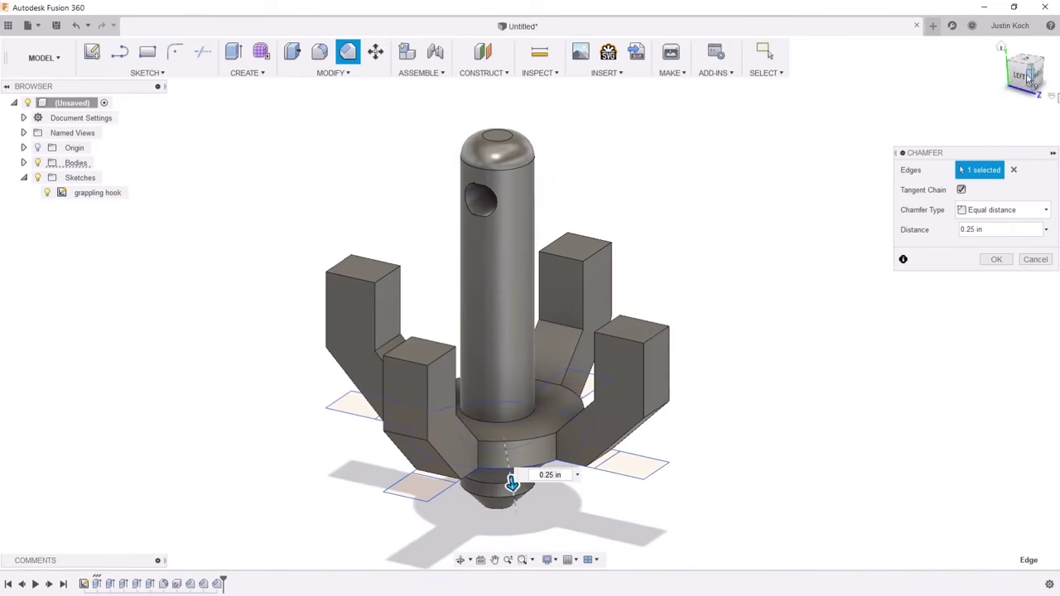
pyautogui.scroll(3, 481, 187)
pyautogui.scroll(5, 481, 186)
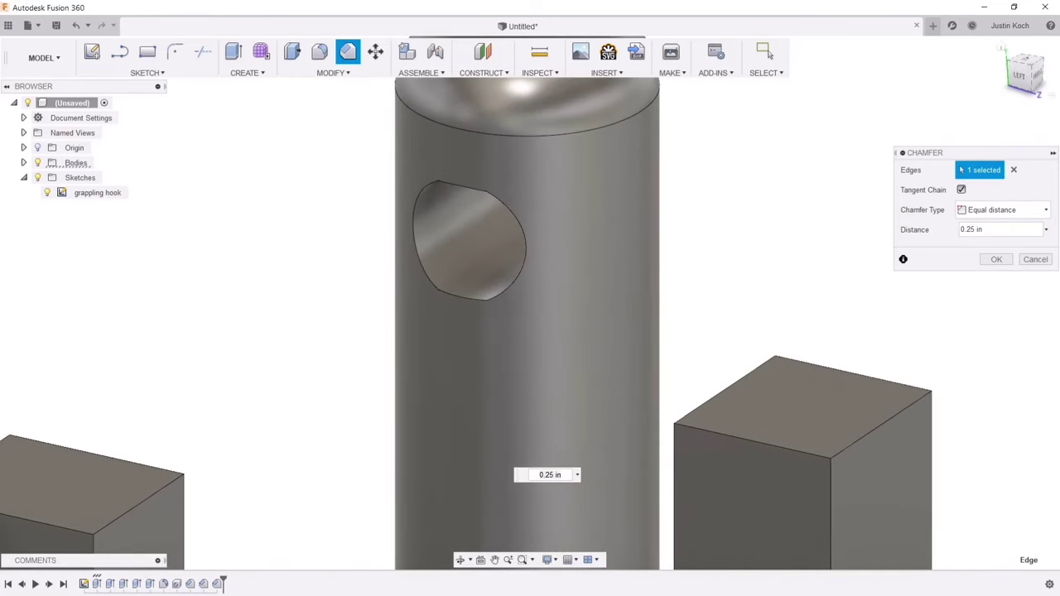
pyautogui.moveTo(1015, 87); pyautogui.dragTo(1042, 87)
pyautogui.keyDown('shift'); pyautogui.moveTo(1030, 94); pyautogui.dragTo(958, 80, button='middle'); pyautogui.keyUp('shift')
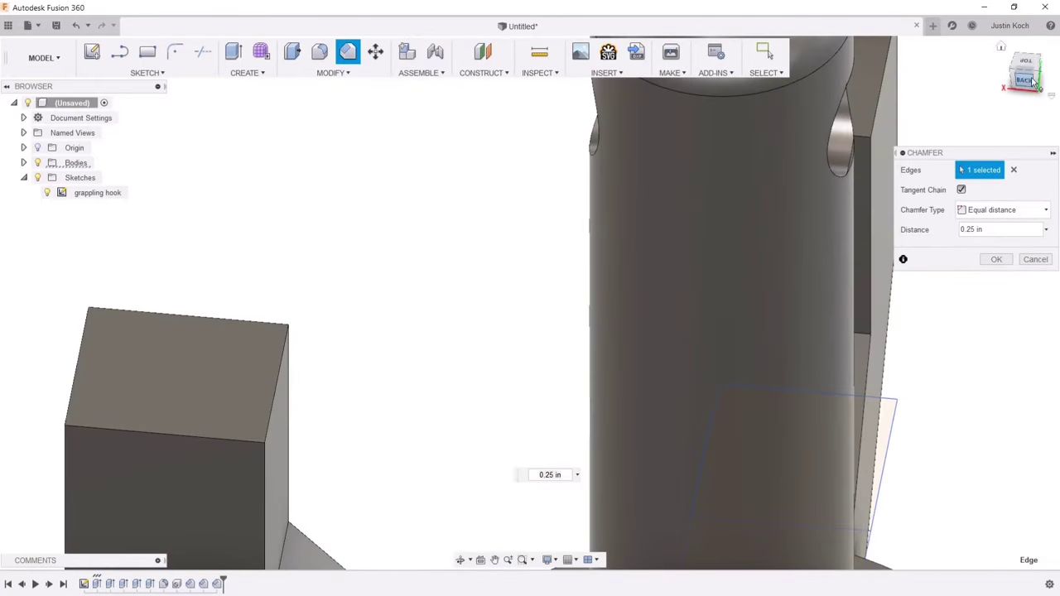
pyautogui.moveTo(1033, 82); pyautogui.dragTo(1055, 88)
pyautogui.moveTo(445, 115); pyautogui.dragTo(509, 233, button='middle')
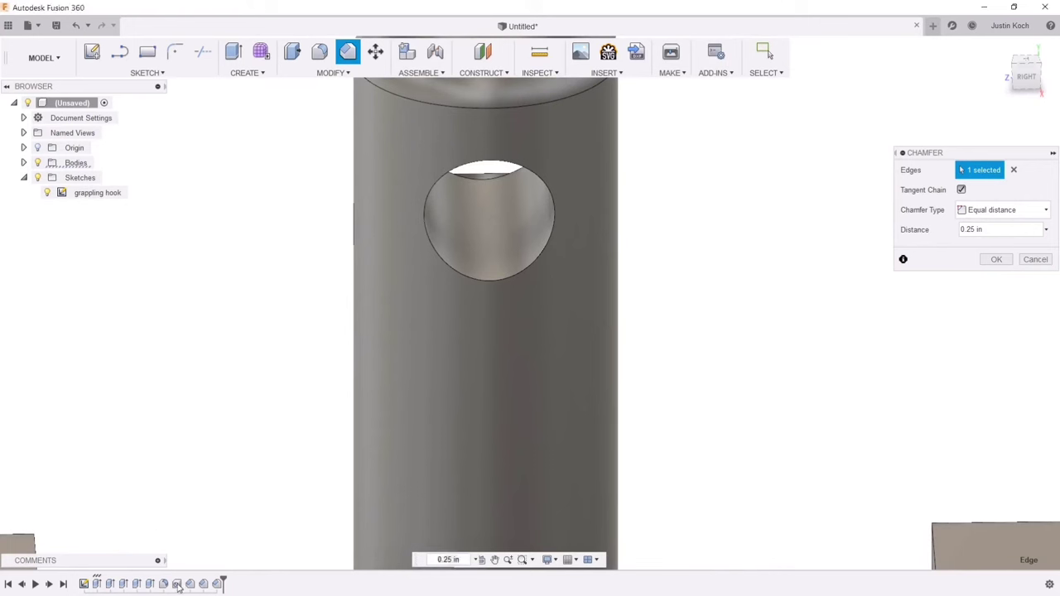
# - Apply the chamfer under the disc and edit the cross hole in the upper shaft, extending its depth beyond the far side
pyautogui.click(995, 260)
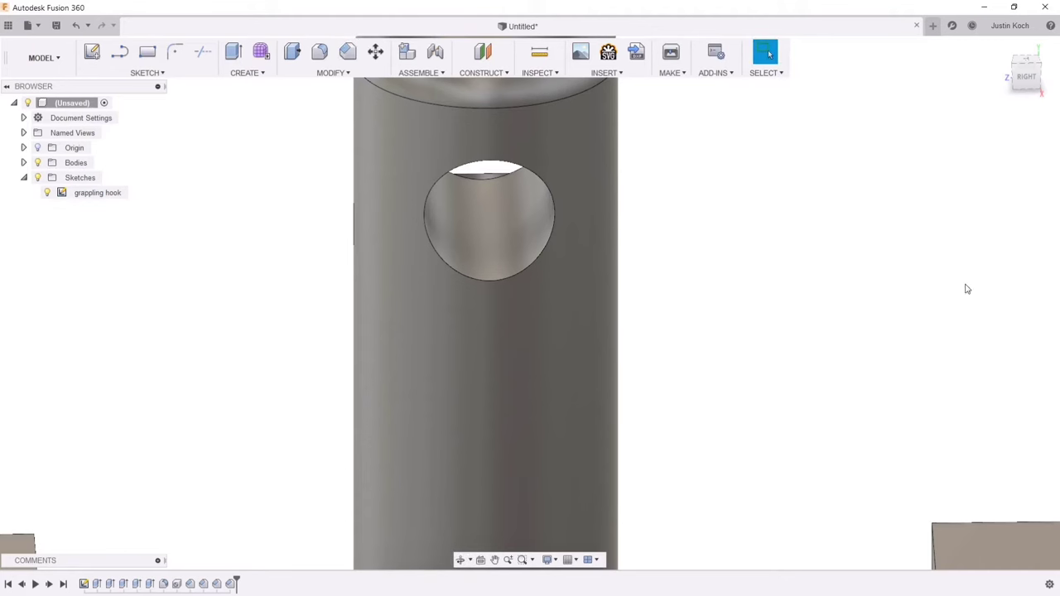
pyautogui.rightClick(181, 583)
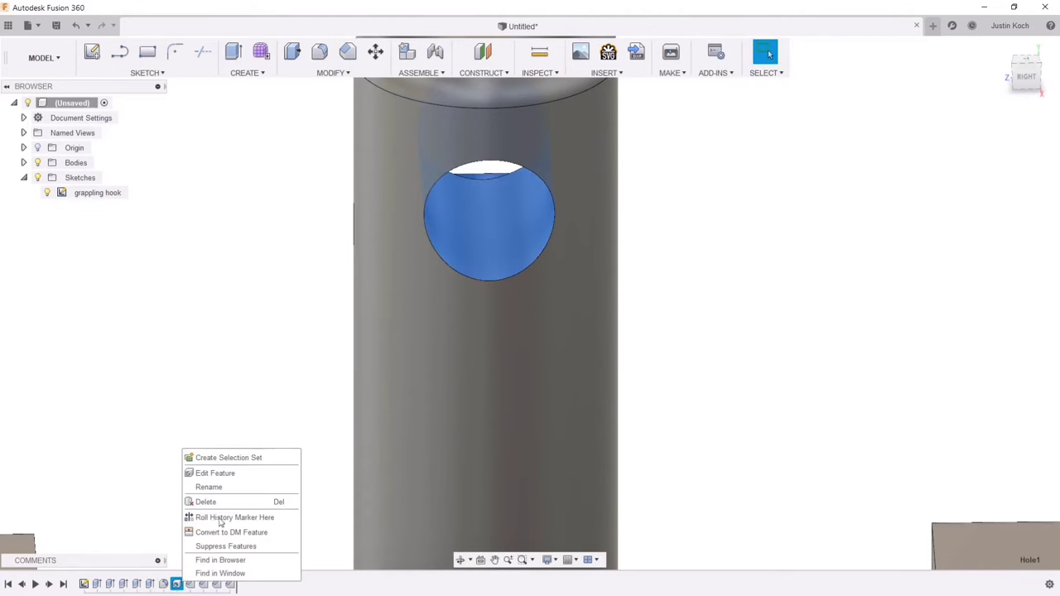
pyautogui.click(246, 475)
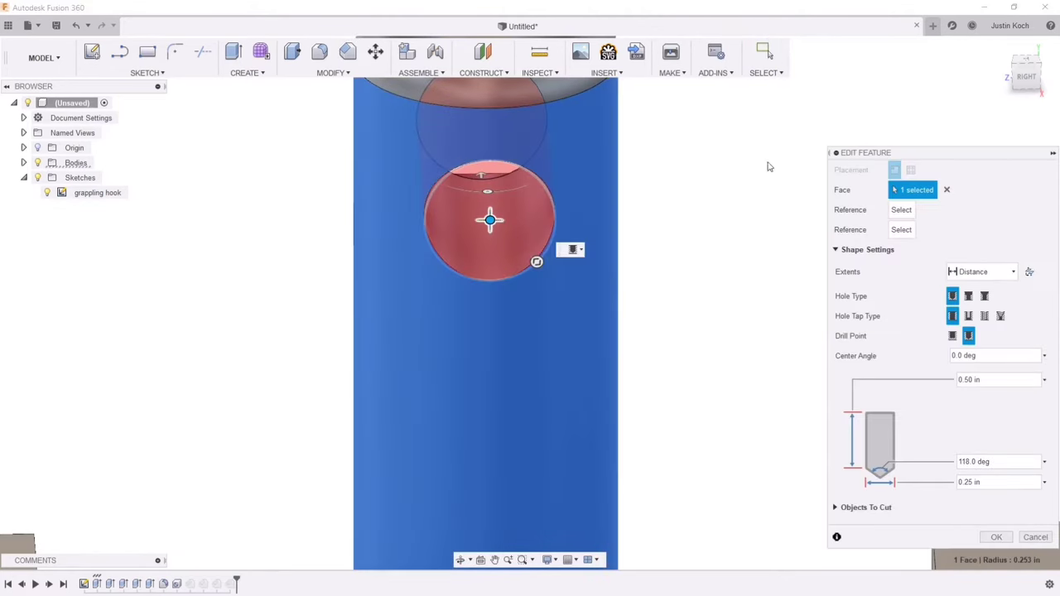
pyautogui.moveTo(1024, 75); pyautogui.dragTo(1035, 81)
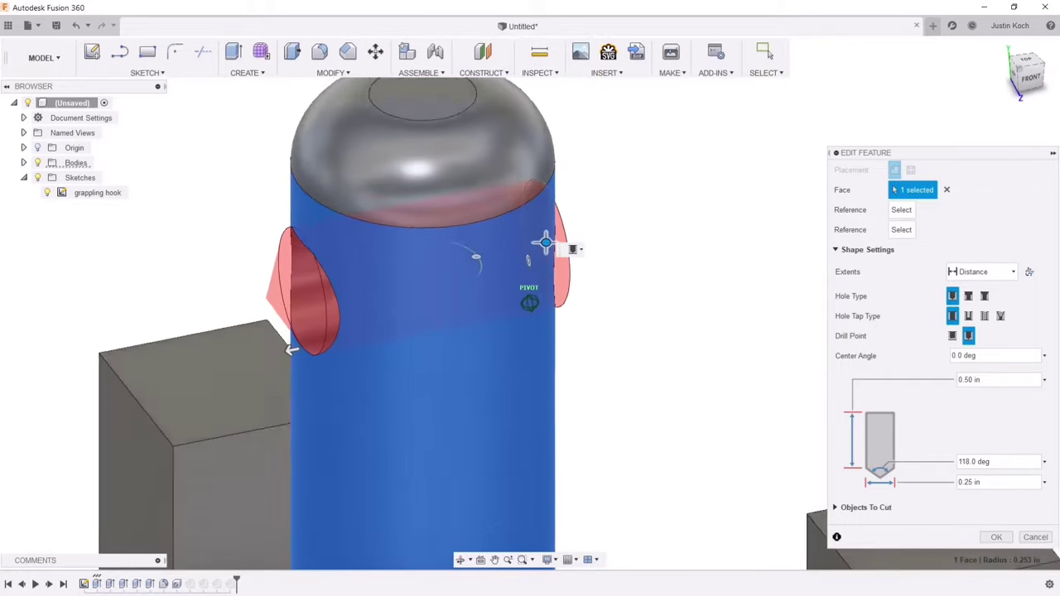
pyautogui.moveTo(290, 343); pyautogui.dragTo(248, 346)
pyautogui.click(994, 539)
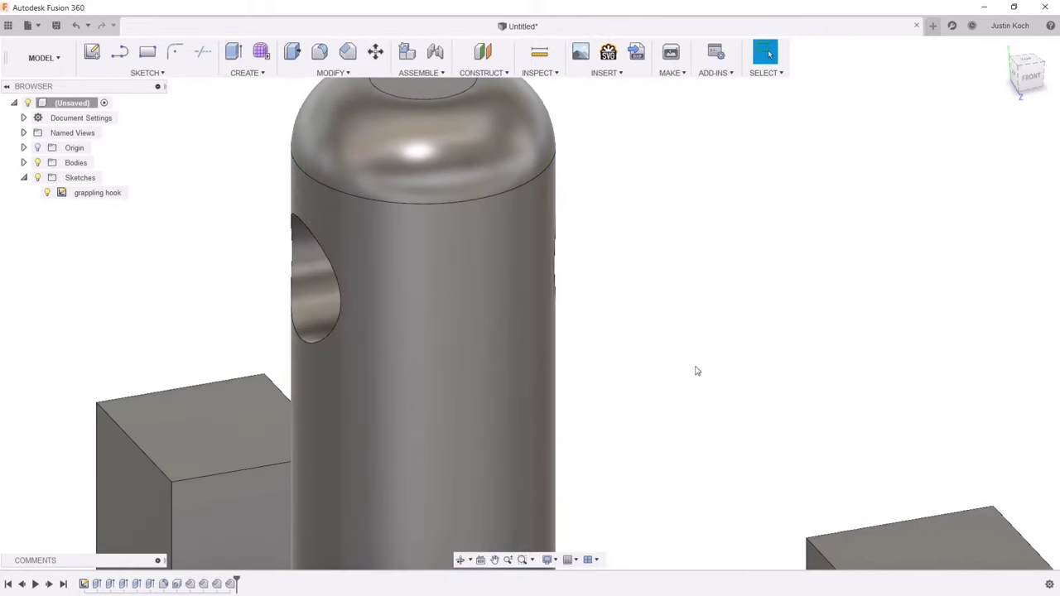
# - Examine the hook from the front, at an angle and from below, including the chamfers under the disc and at the shaft's tip
pyautogui.scroll(-10, 769, 421)
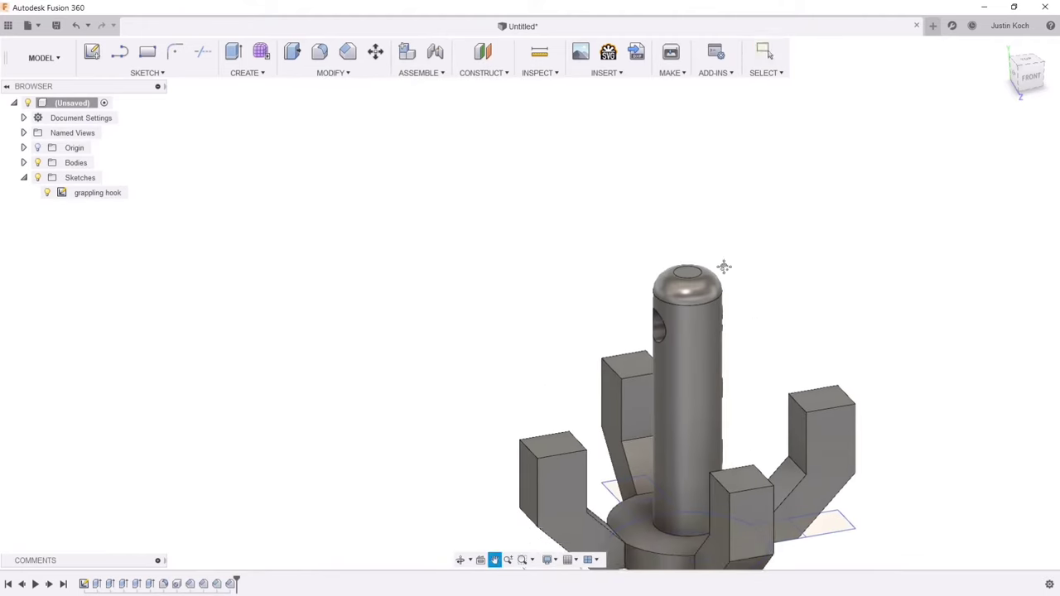
pyautogui.click(1030, 73)
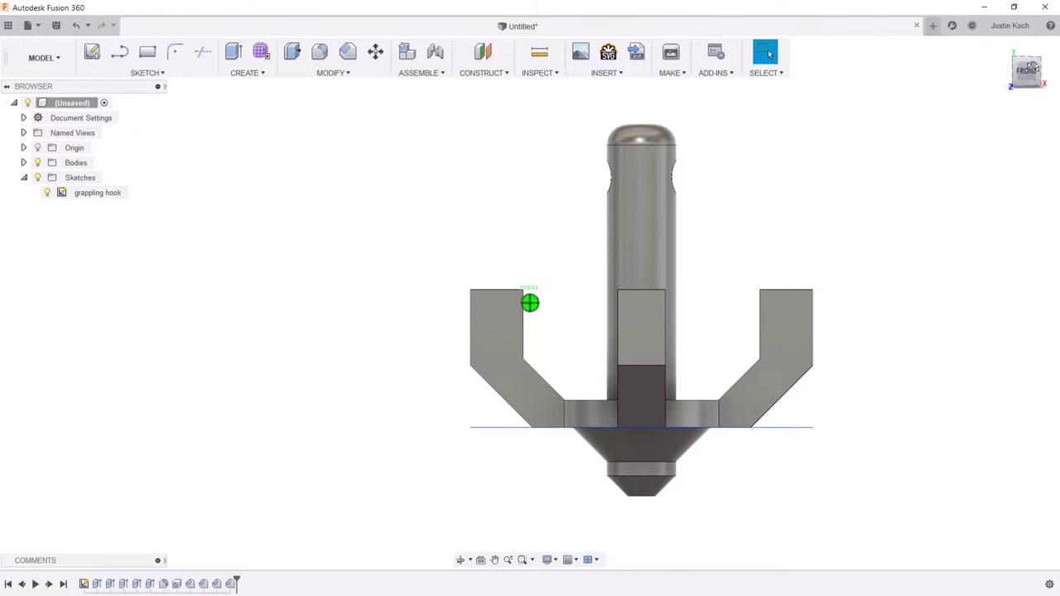
pyautogui.moveTo(1031, 68)
pyautogui.mouseDown()
pyautogui.moveTo(1042, 84)
pyautogui.moveTo(1045, 75)
pyautogui.mouseUp()
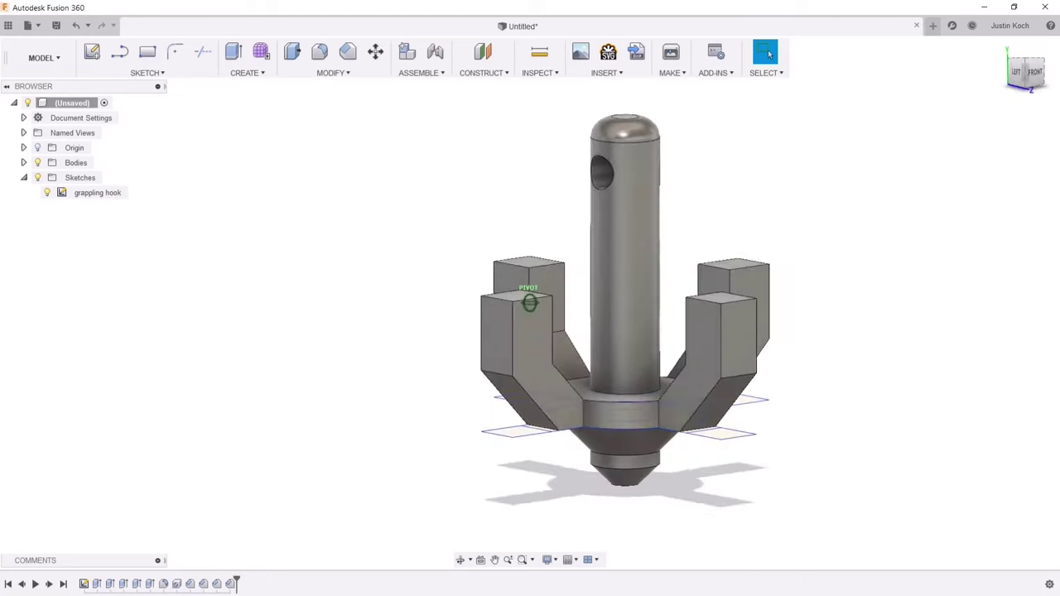
pyautogui.keyDown('shift'); pyautogui.moveTo(596, 338); pyautogui.dragTo(677, 456, button='middle'); pyautogui.keyUp('shift')
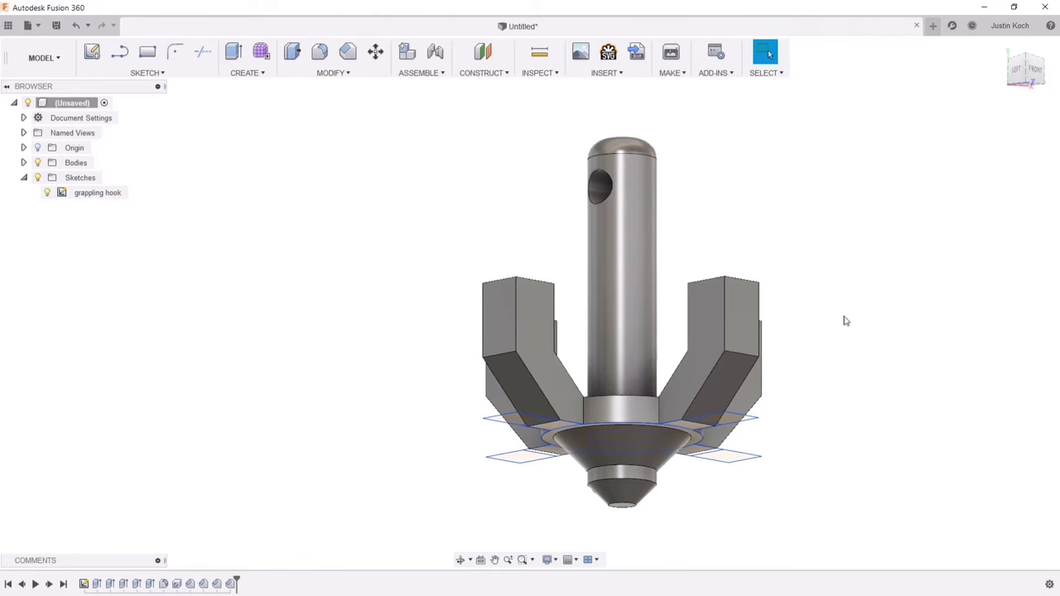
pyautogui.moveTo(1015, 76)
pyautogui.mouseDown()
pyautogui.moveTo(1043, 104)
pyautogui.moveTo(1020, 116)
pyautogui.moveTo(995, 88)
pyautogui.mouseUp()
pyautogui.keyDown('shift'); pyautogui.moveTo(530, 302); pyautogui.dragTo(534, 290, button='middle'); pyautogui.keyUp('shift')
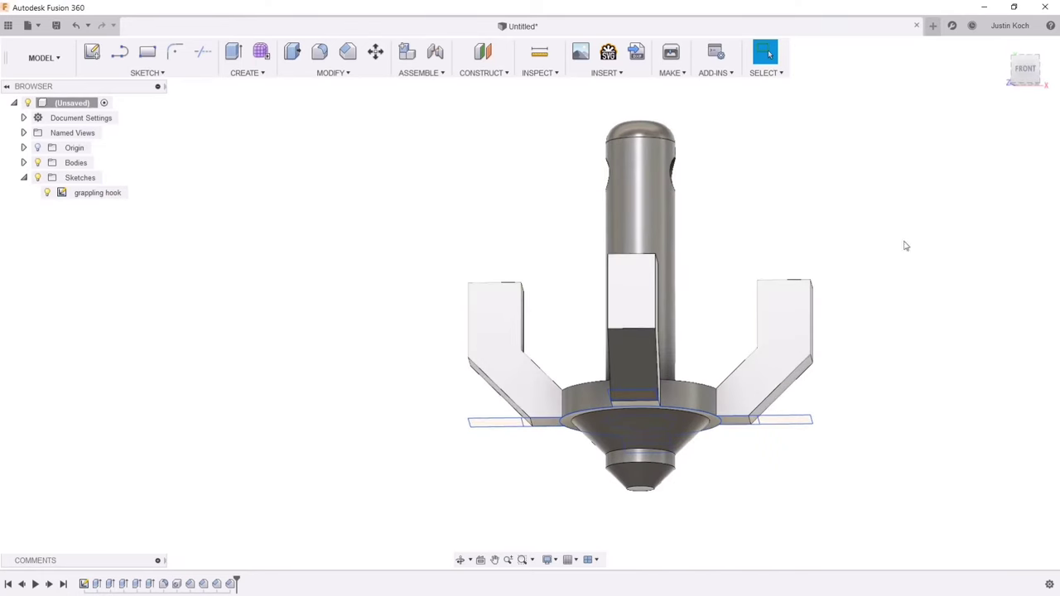
pyautogui.scroll(5, 640, 472)
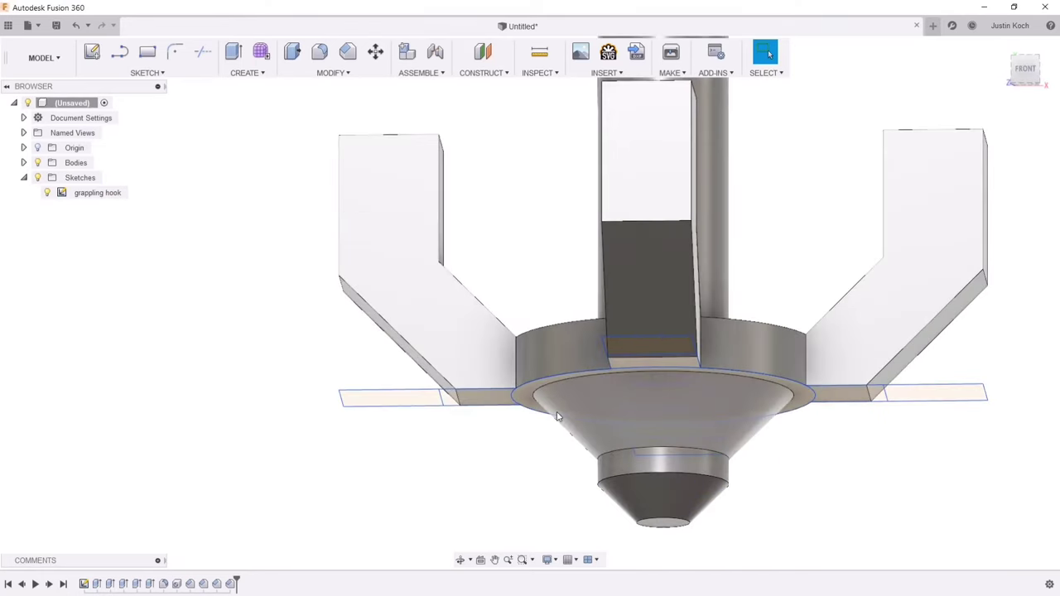
pyautogui.scroll(2, 667, 489)
pyautogui.scroll(-1, 667, 489)
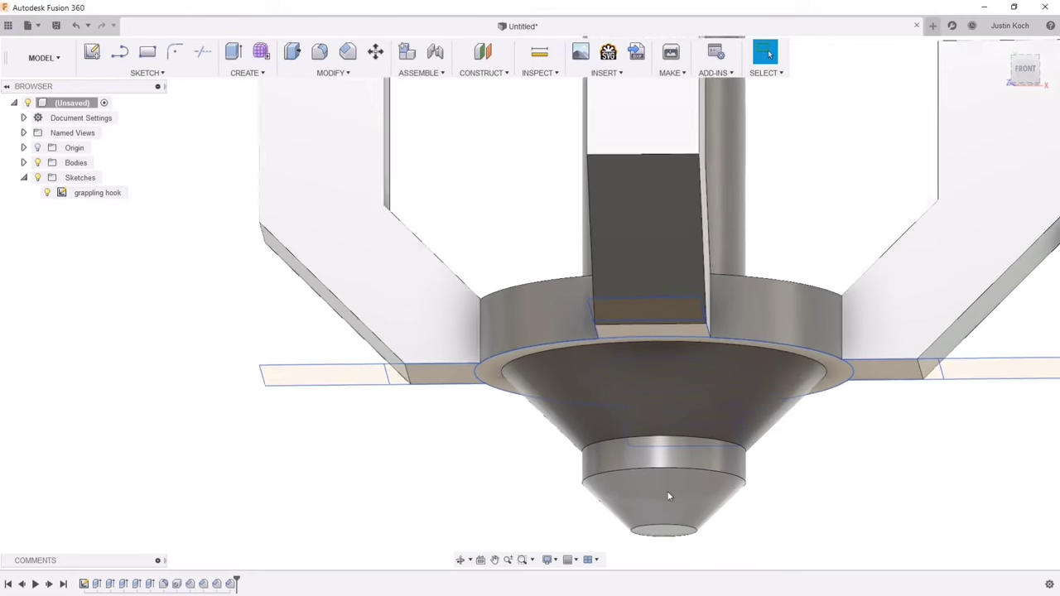
# - Undo the chamfer under the disc while keeping the inner arm chamfers and the chamfer on the shaft's tip
pyautogui.hotkey('ctrl', 'z')
pyautogui.hotkey('ctrl', 'z')
pyautogui.hotkey('ctrl', 'z')
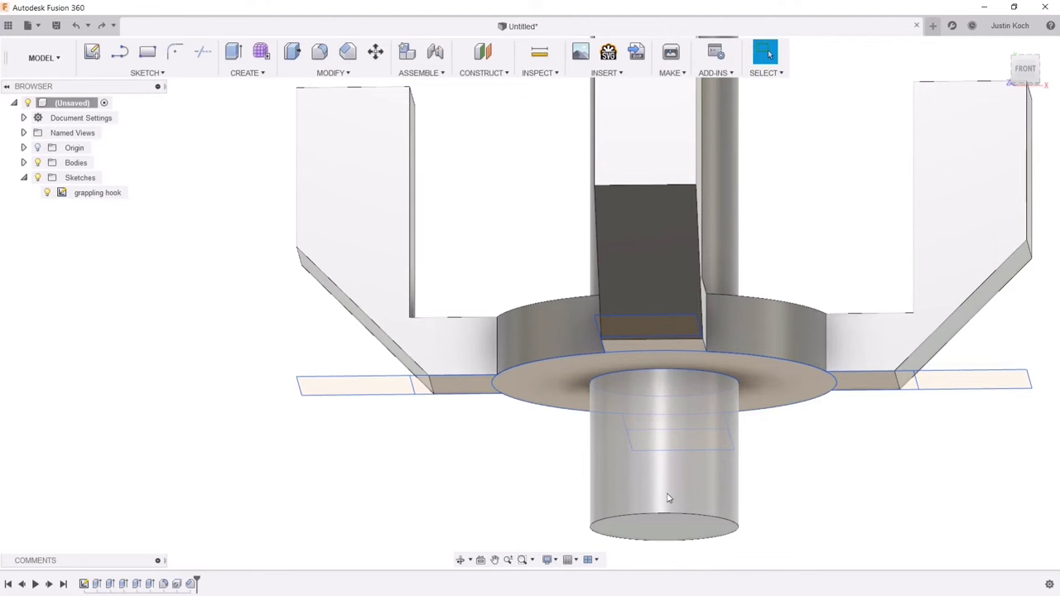
pyautogui.hotkey('ctrl', 'y')
pyautogui.hotkey('ctrl', 'y')
pyautogui.hotkey('ctrl', 'z')
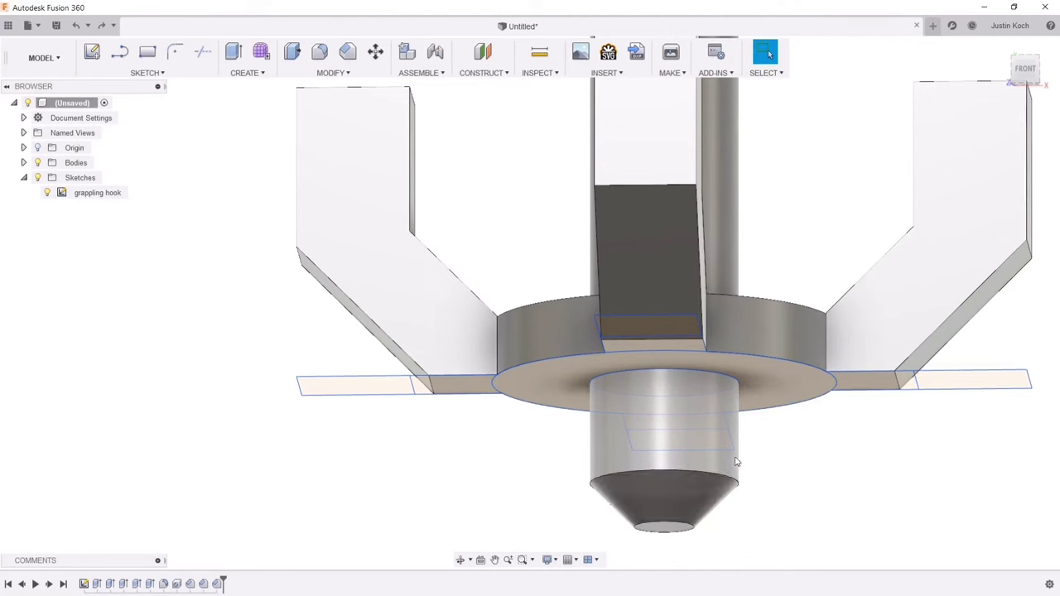
pyautogui.hotkey('ctrl', 'y')
pyautogui.scroll(2, 760, 494)
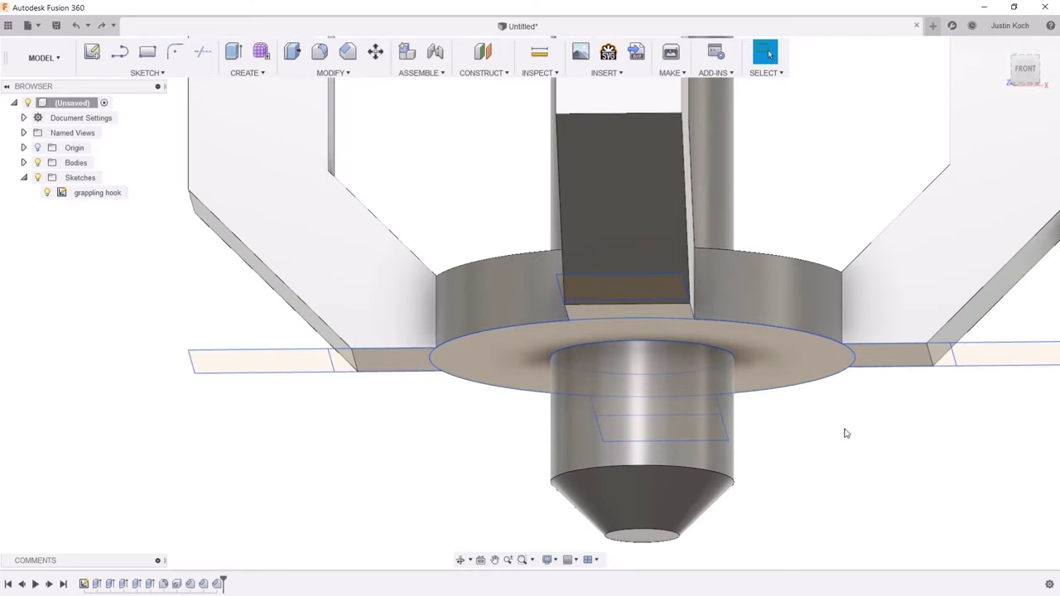
# - Delete the chamfer feature on the shaft's lower tip from the model history
pyautogui.click(1025, 76)
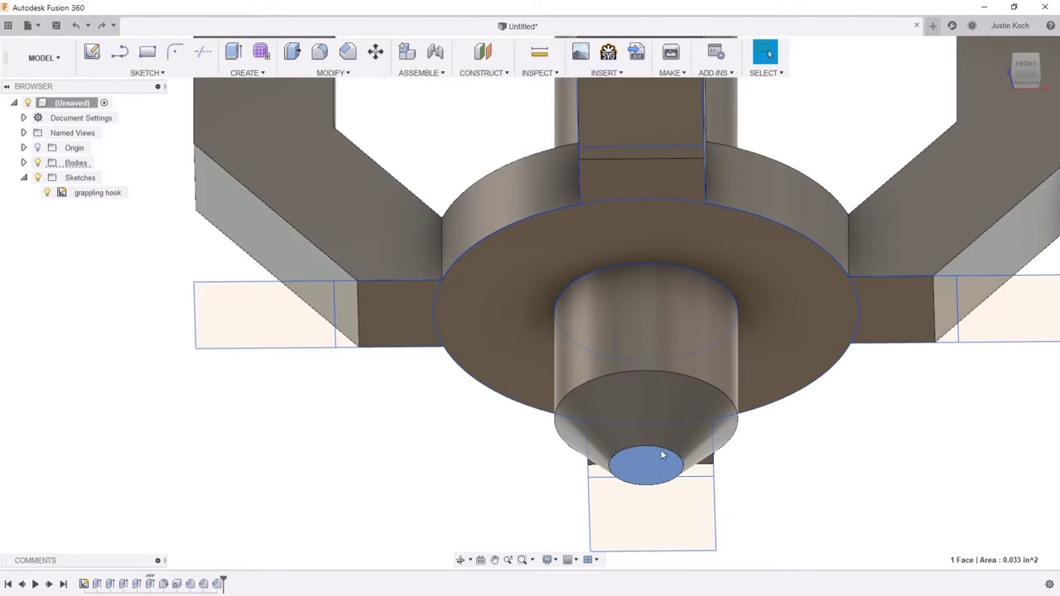
pyautogui.click(218, 584)
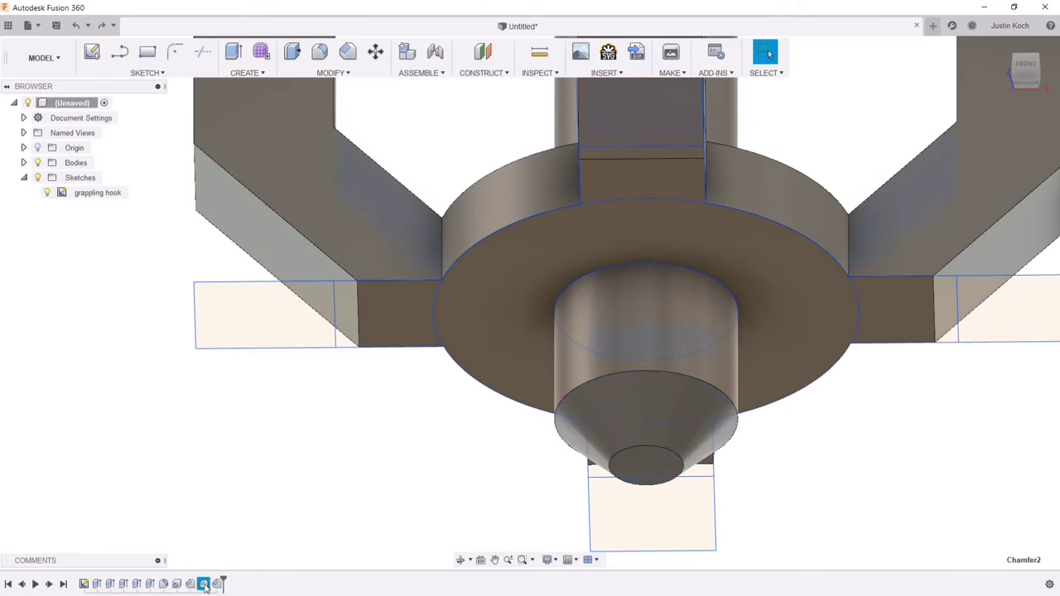
pyautogui.rightClick(217, 583)
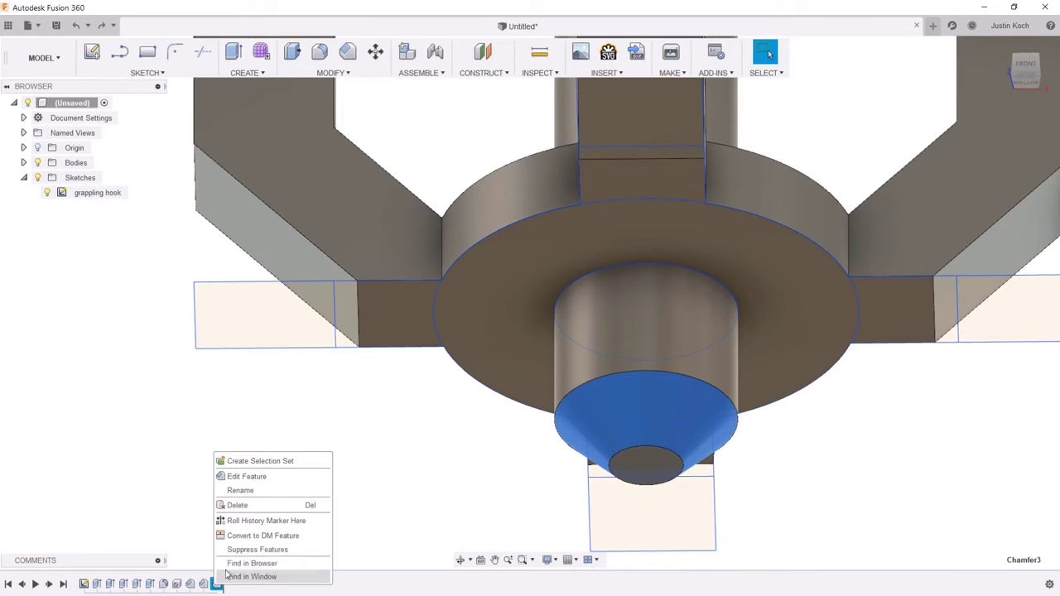
pyautogui.click(242, 505)
# - Press Pull the shaft's lower end face up into the disc with a distance of 0.05 in, removing the protruding stub
pyautogui.rightClick(625, 445)
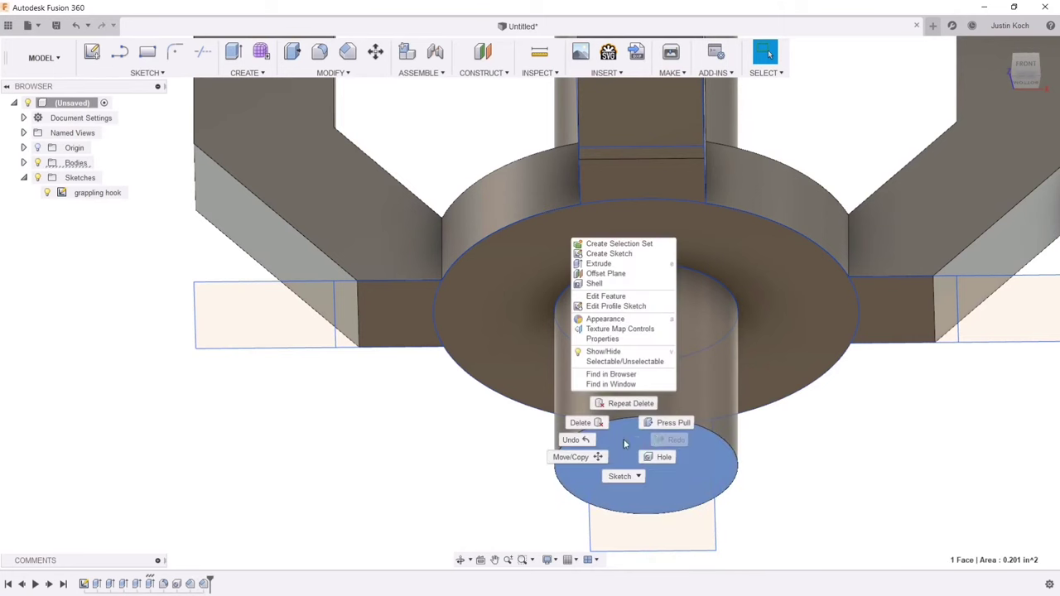
pyautogui.click(671, 423)
pyautogui.moveTo(623, 448); pyautogui.dragTo(639, 274)
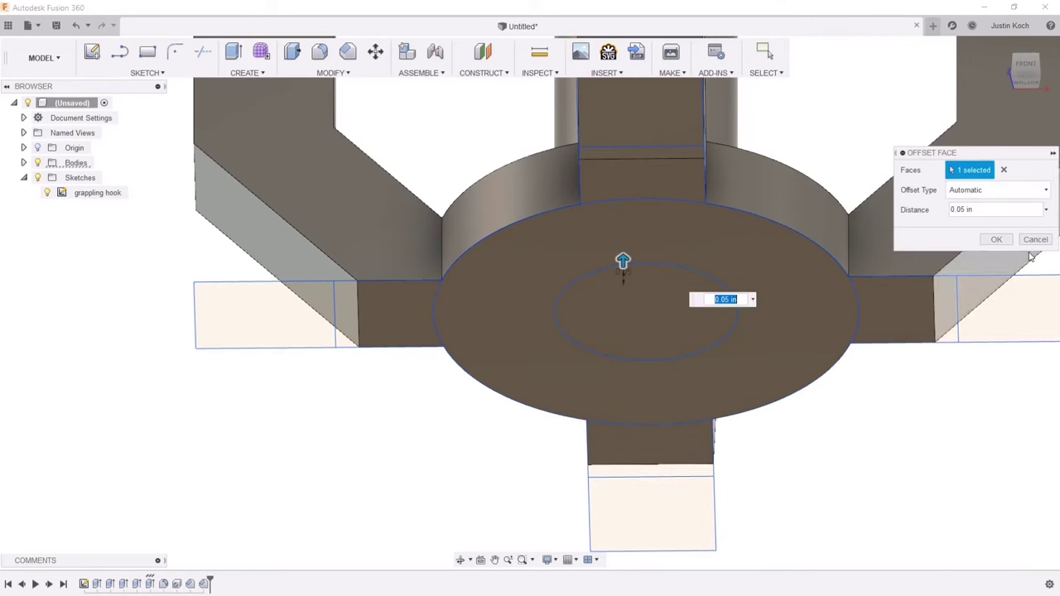
pyautogui.click(997, 239)
pyautogui.scroll(-3, 936, 266)
pyautogui.scroll(-1, 937, 266)
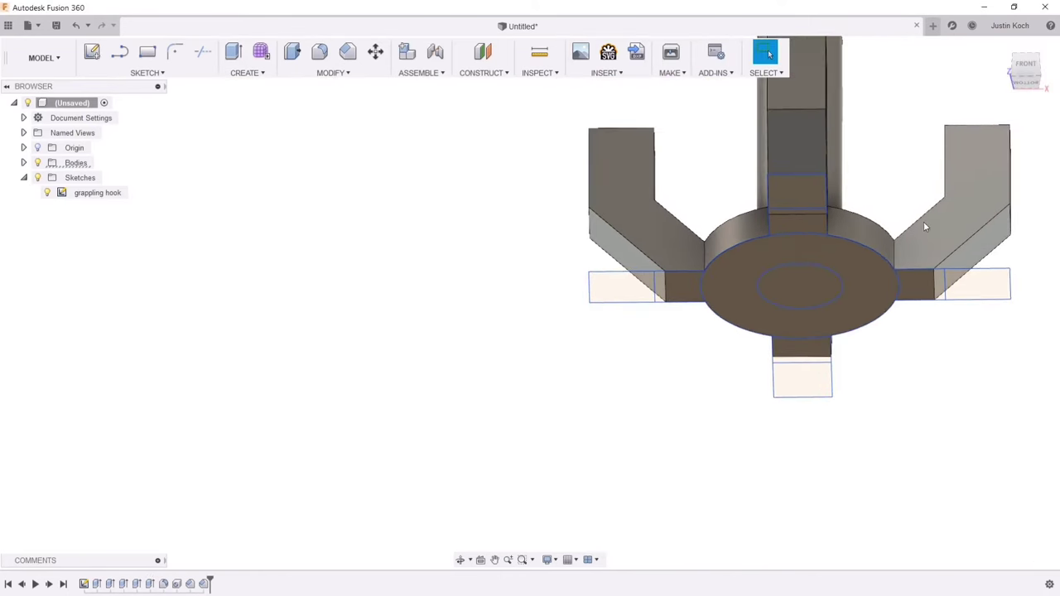
pyautogui.moveTo(925, 223); pyautogui.dragTo(785, 298, button='middle')
pyautogui.moveTo(1022, 82); pyautogui.dragTo(1023, 119)
pyautogui.keyDown('shift'); pyautogui.moveTo(762, 300); pyautogui.dragTo(734, 270, button='middle'); pyautogui.keyUp('shift')
pyautogui.click(696, 371)
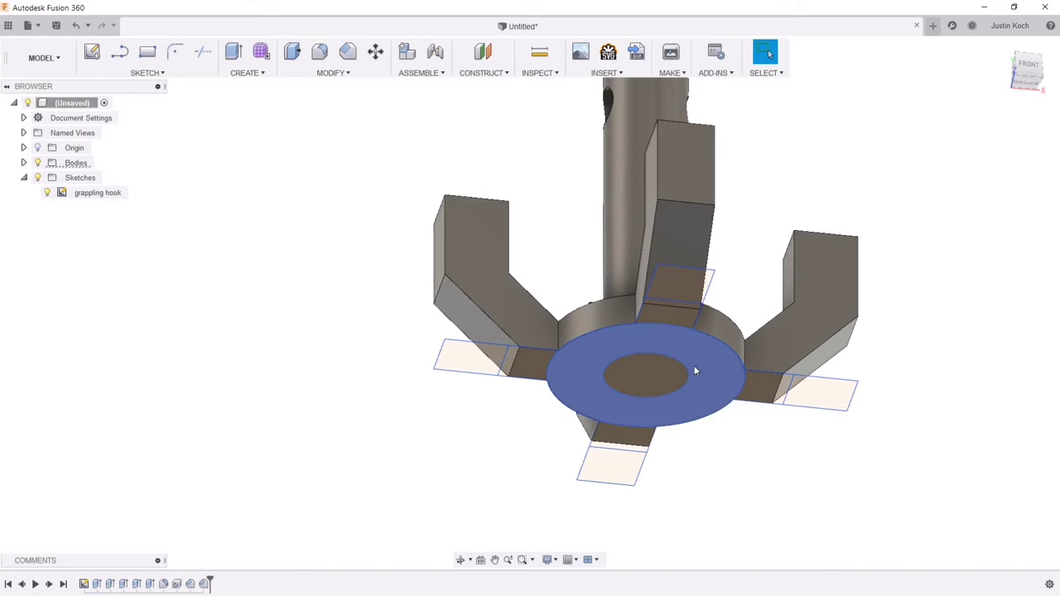
pyautogui.click(696, 371)
pyautogui.scroll(-1, 736, 329)
pyautogui.scroll(3, 778, 275)
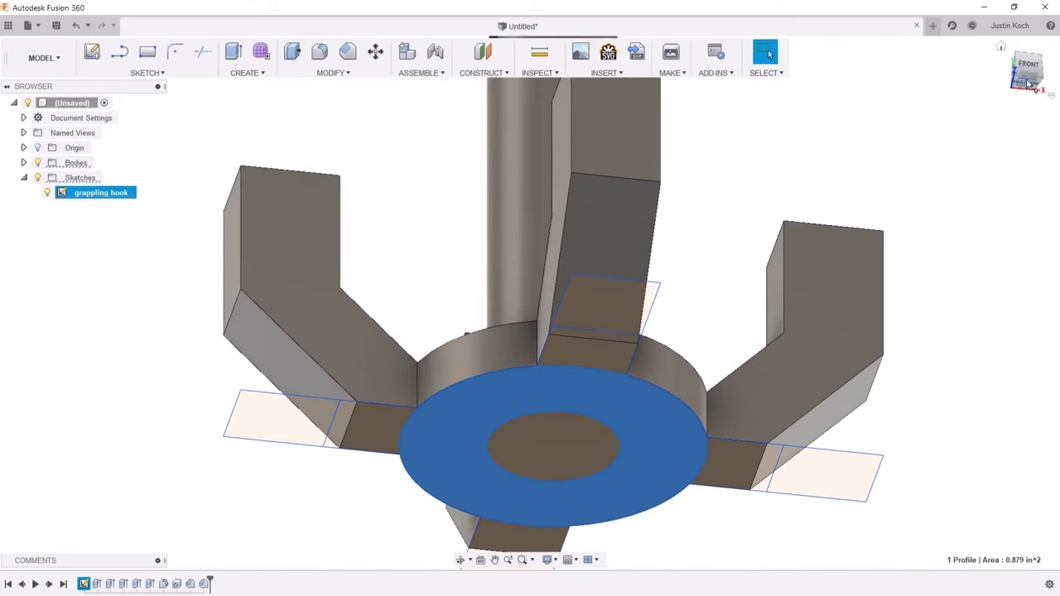
pyautogui.click(1029, 83)
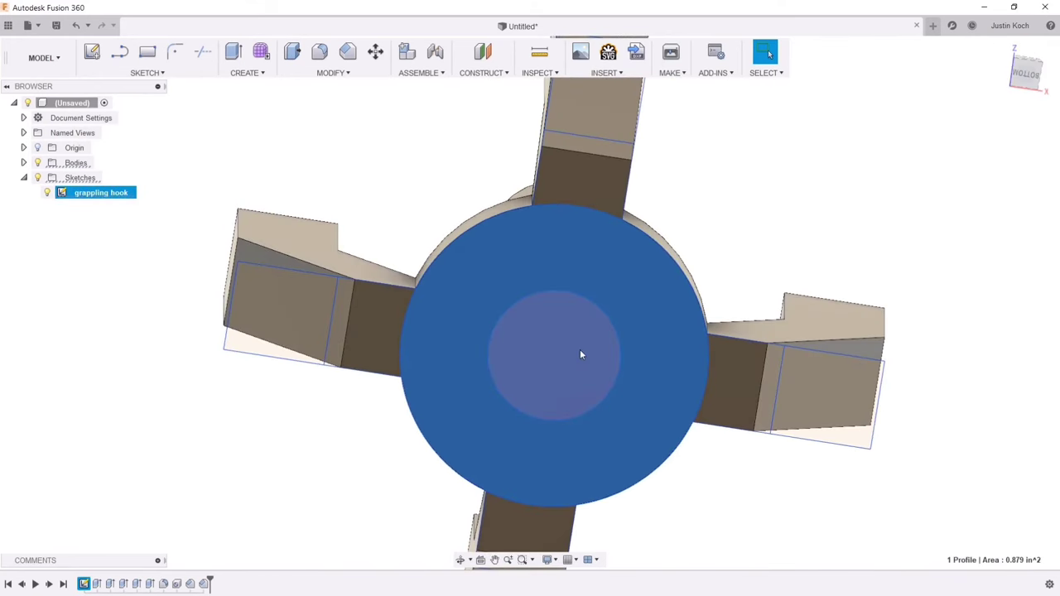
pyautogui.keyDown('ctrl'); pyautogui.click(580, 348); pyautogui.keyUp('ctrl')
pyautogui.keyDown('ctrl'); pyautogui.click(381, 323); pyautogui.keyUp('ctrl')
pyautogui.keyDown('ctrl'); pyautogui.click(578, 196); pyautogui.keyUp('ctrl')
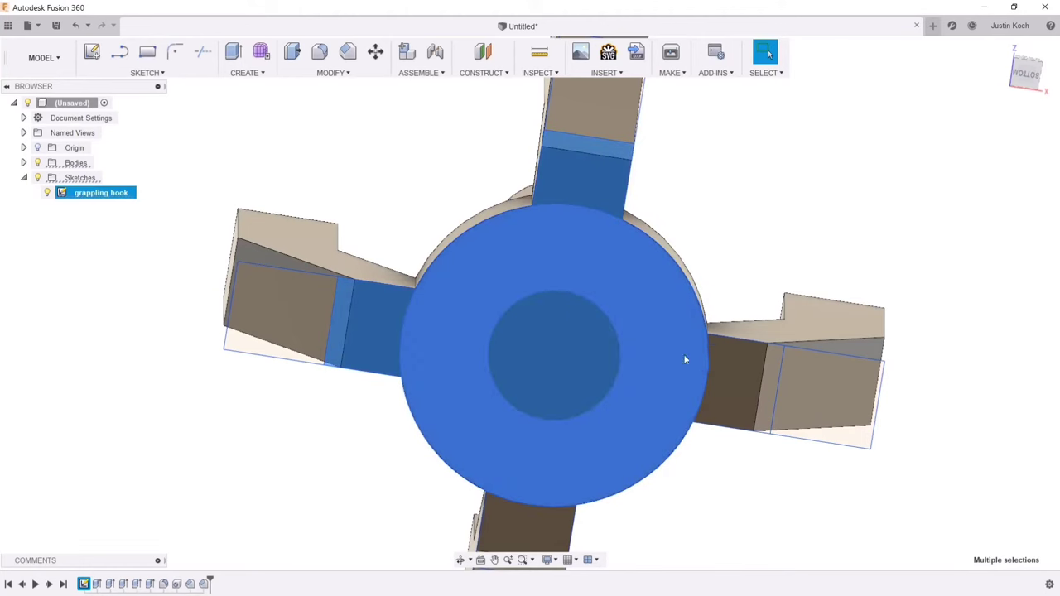
pyautogui.keyDown('ctrl'); pyautogui.click(722, 371); pyautogui.keyUp('ctrl')
pyautogui.rightClick(551, 523)
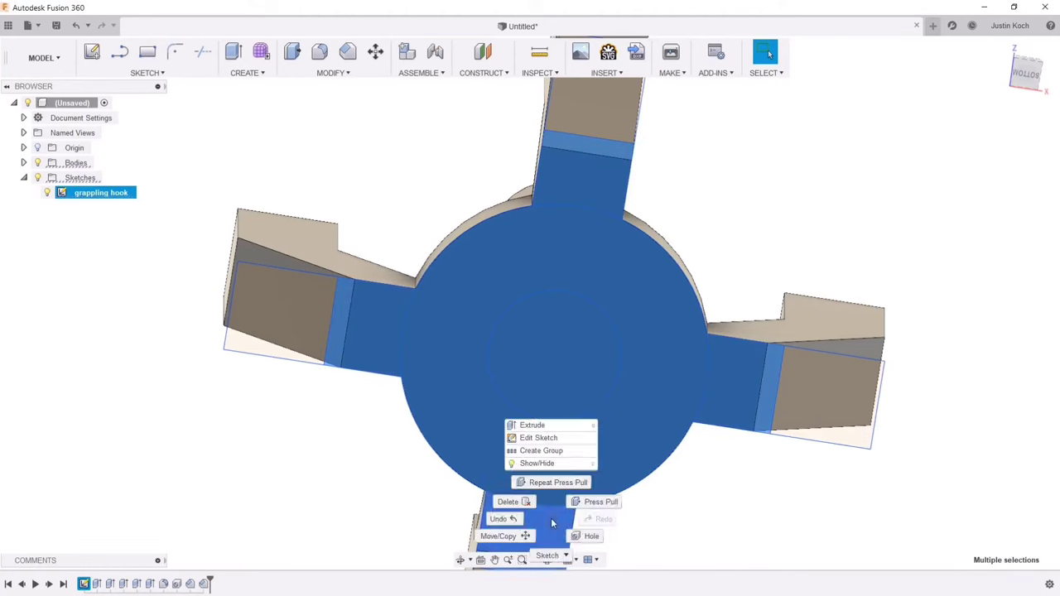
pyautogui.click(525, 423)
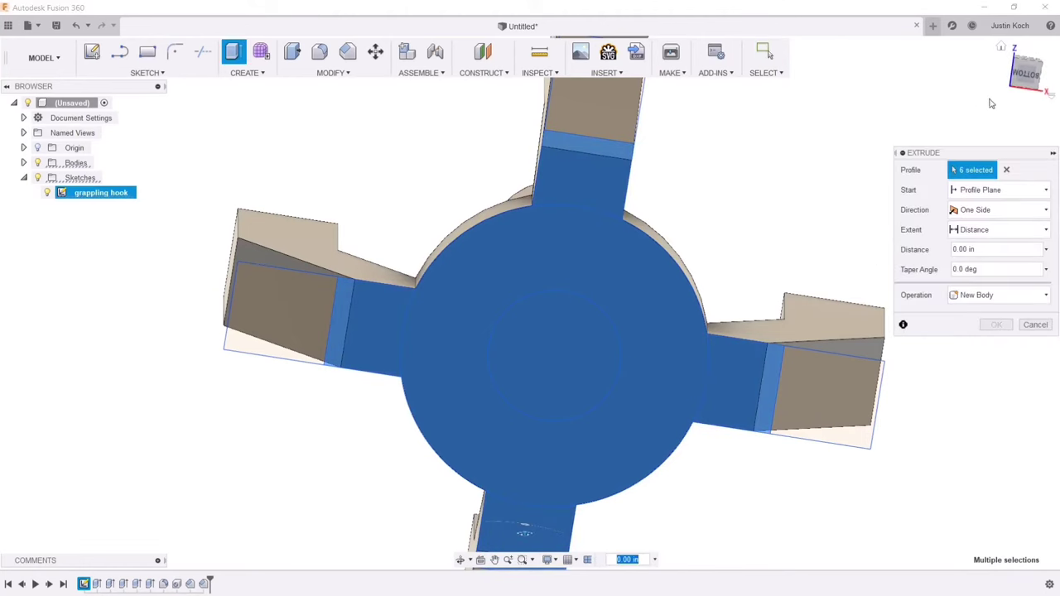
pyautogui.moveTo(1025, 77); pyautogui.dragTo(922, 173)
pyautogui.scroll(-2, 808, 363)
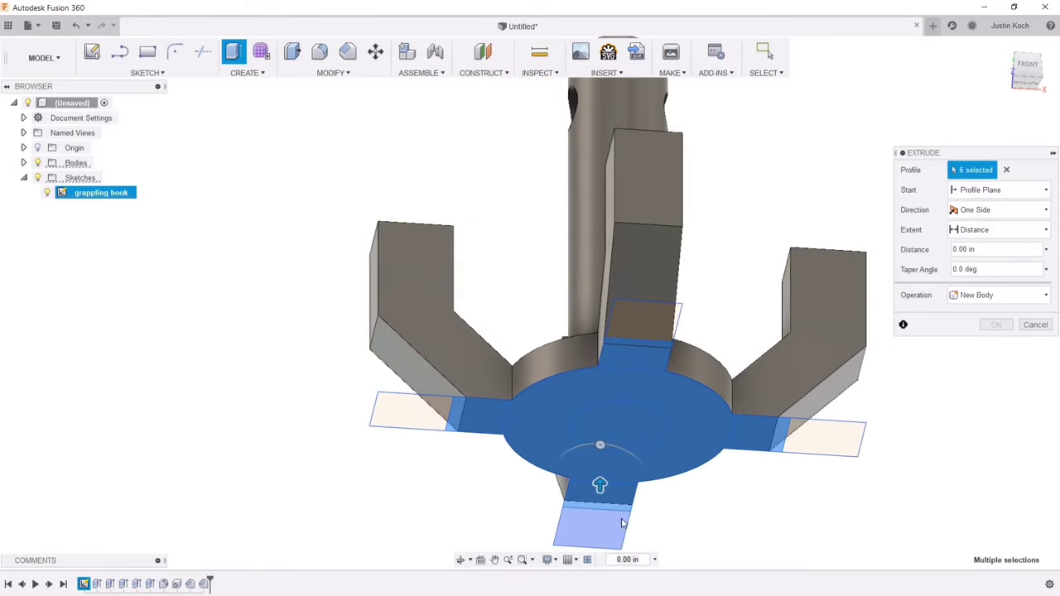
pyautogui.scroll(-1, 621, 519)
pyautogui.moveTo(601, 485); pyautogui.dragTo(597, 515)
pyautogui.moveTo(598, 511); pyautogui.dragTo(601, 497)
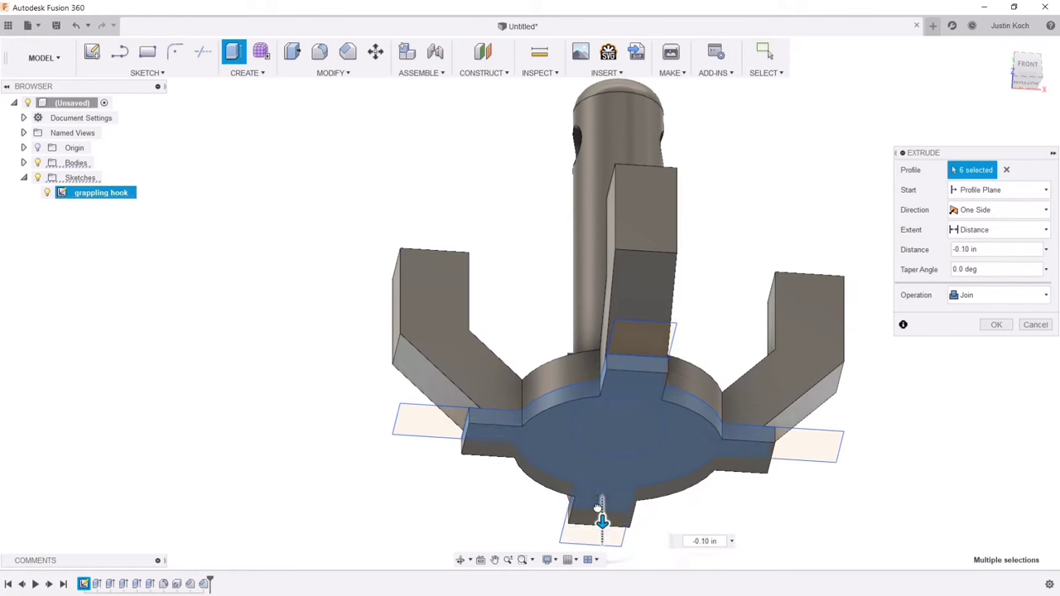
pyautogui.click(1035, 324)
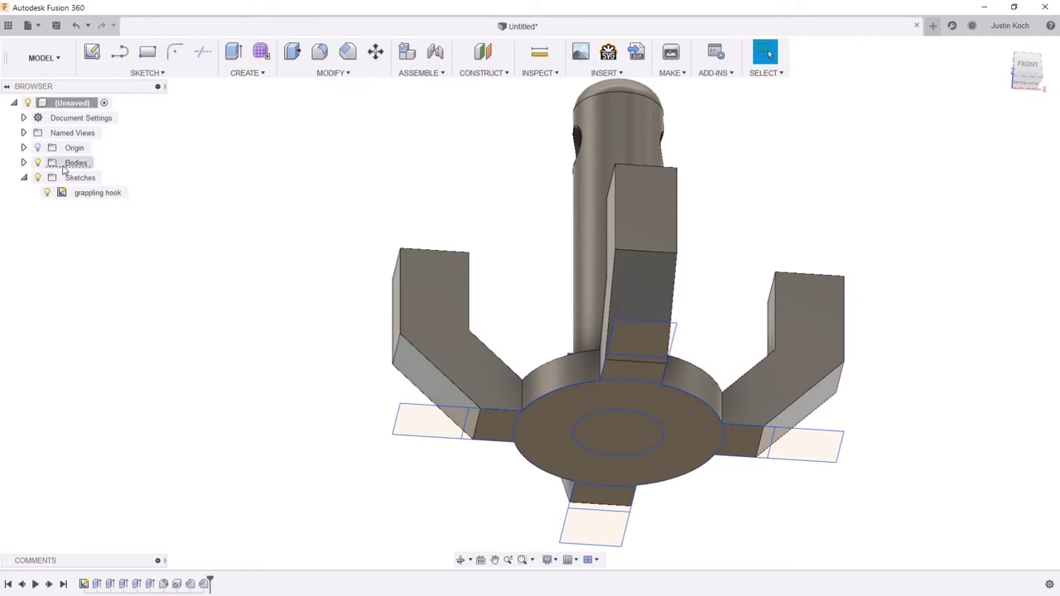
# - Hide the grappling hook sketch and Press Pull the flat underside of the disc and arms to a distance of 0.20 in
pyautogui.click(48, 193)
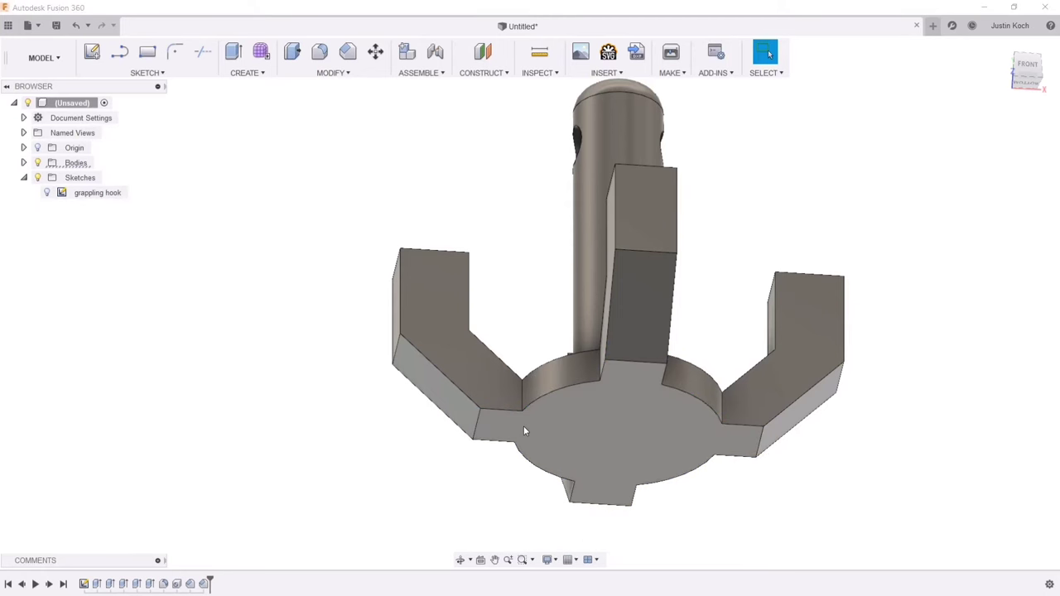
pyautogui.click(575, 428)
pyautogui.rightClick(575, 428)
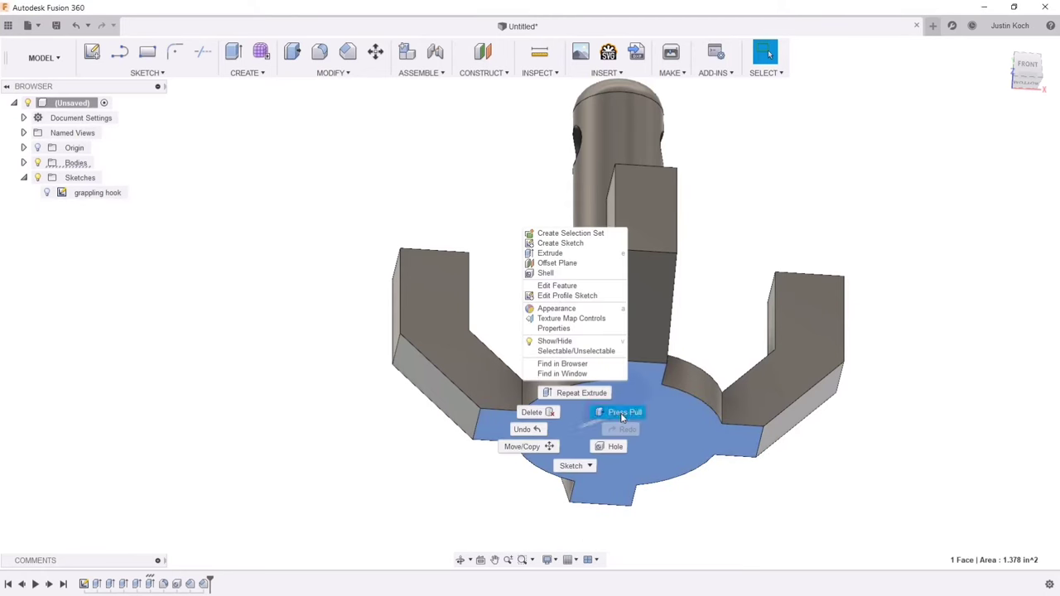
pyautogui.click(622, 412)
pyautogui.moveTo(524, 435); pyautogui.dragTo(524, 467)
pyautogui.scroll(-3, 551, 426)
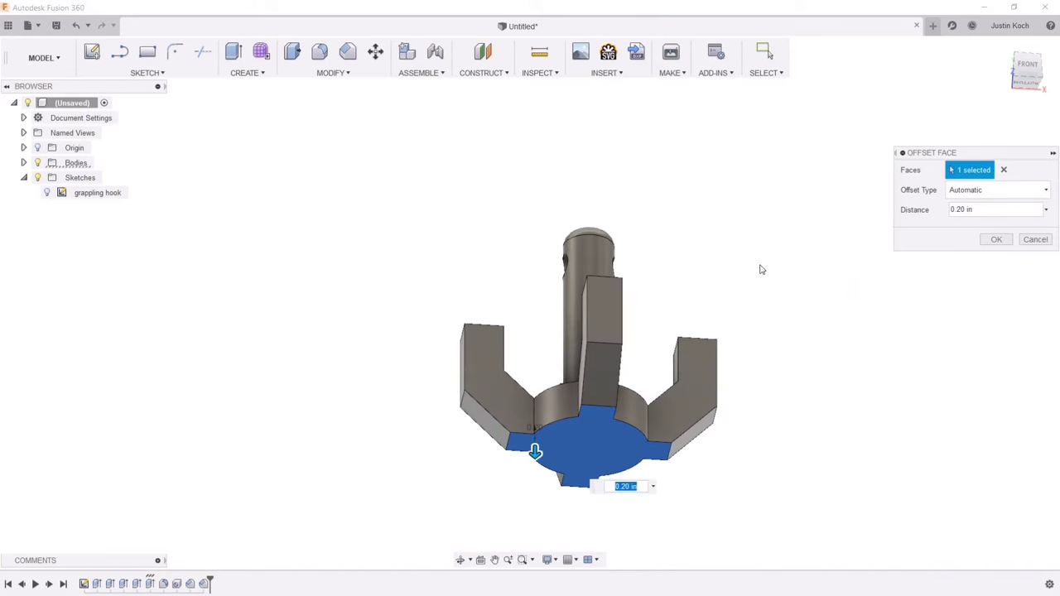
pyautogui.moveTo(1029, 78); pyautogui.dragTo(1029, 112)
pyautogui.moveTo(535, 458)
pyautogui.keyDown('shift'); pyautogui.mouseDown(button='middle')
pyautogui.moveTo(535, 436)
pyautogui.moveTo(534, 455)
pyautogui.moveTo(507, 435)
pyautogui.moveTo(508, 404)
pyautogui.moveTo(525, 433)
pyautogui.moveTo(520, 455)
pyautogui.mouseUp(button='middle'); pyautogui.keyUp('shift')
pyautogui.moveTo(1029, 76)
pyautogui.mouseDown()
pyautogui.moveTo(1006, 74)
pyautogui.moveTo(1020, 73)
pyautogui.mouseUp()
pyautogui.click(994, 239)
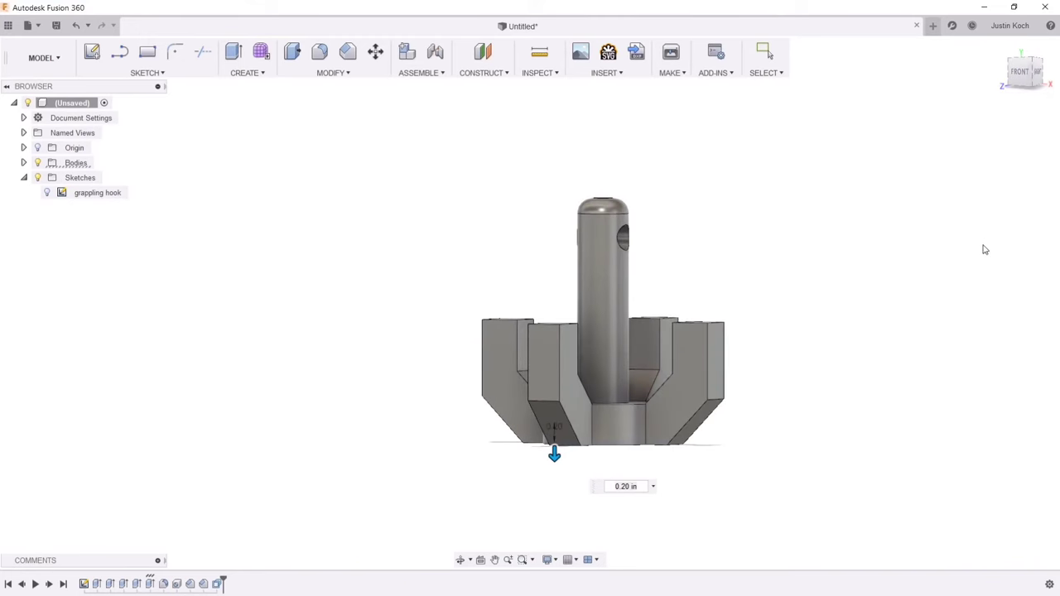
# - Fillet the edge where the shaft meets the disc's upper face with a 0.25 in radius
pyautogui.scroll(-2, 665, 310)
pyautogui.scroll(4, 669, 397)
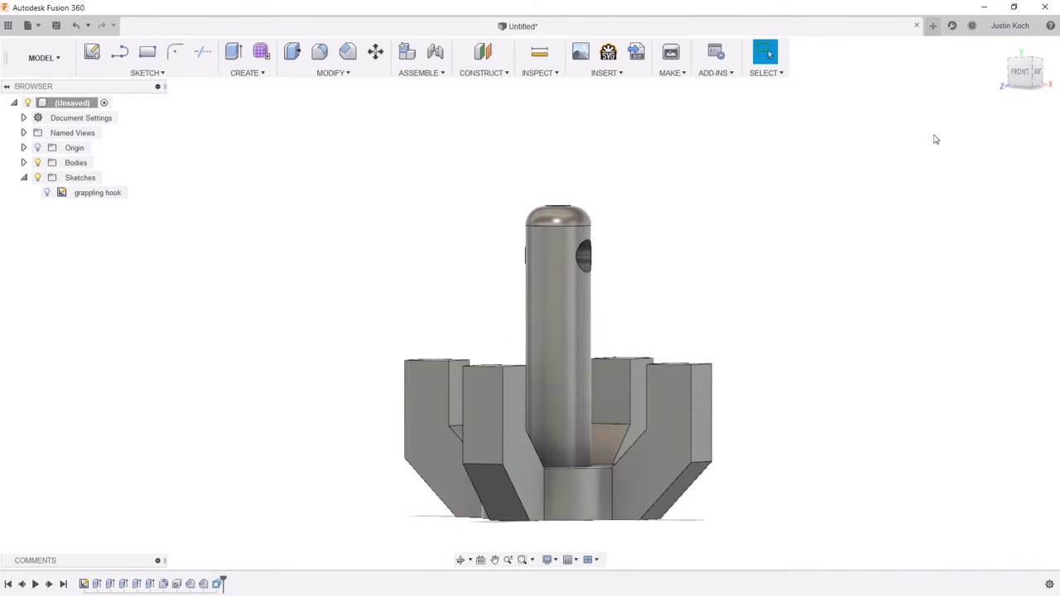
pyautogui.moveTo(1020, 72); pyautogui.dragTo(1038, 80)
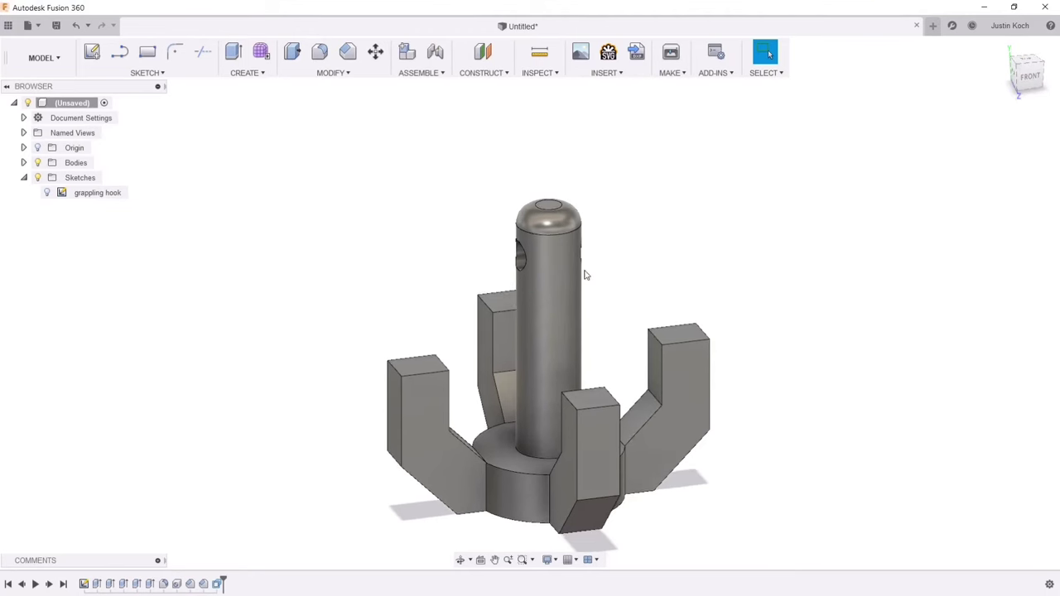
pyautogui.scroll(3, 530, 419)
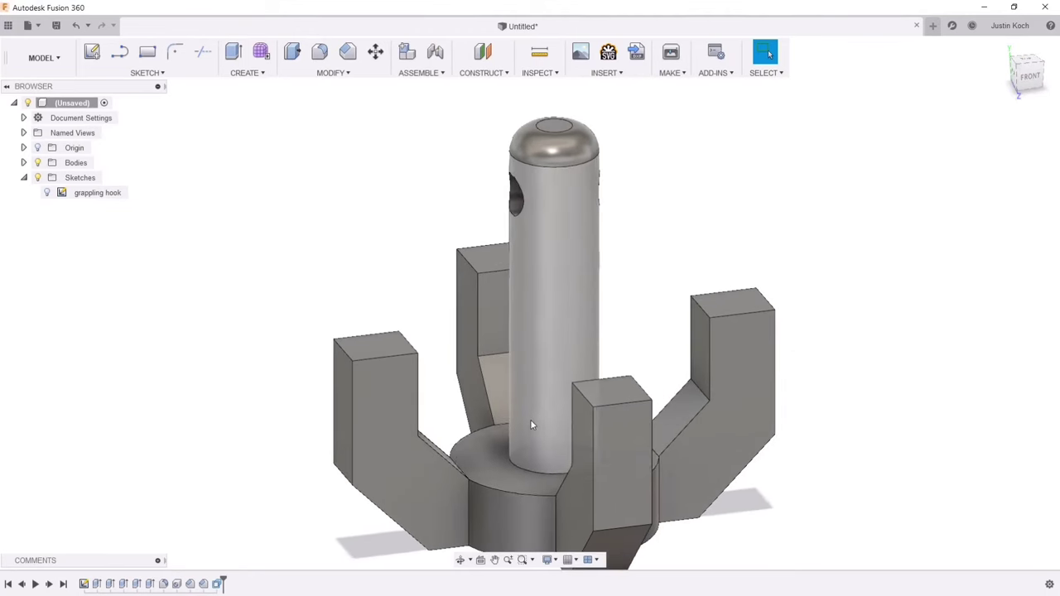
pyautogui.click(320, 52)
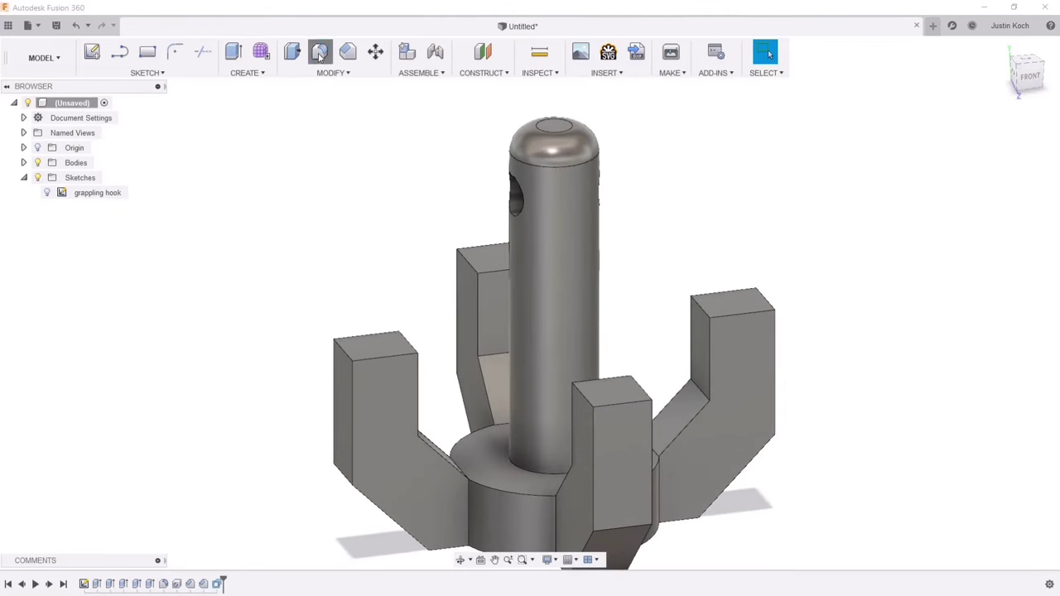
pyautogui.click(526, 468)
pyautogui.moveTo(527, 468)
pyautogui.mouseDown()
pyautogui.moveTo(516, 453)
pyautogui.moveTo(520, 459)
pyautogui.mouseUp()
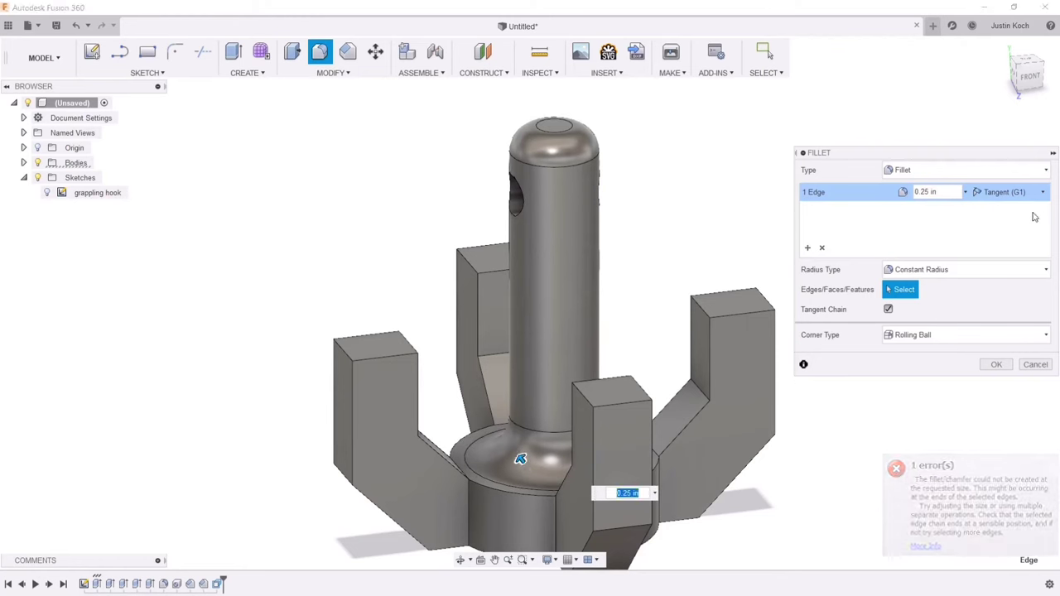
pyautogui.click(985, 368)
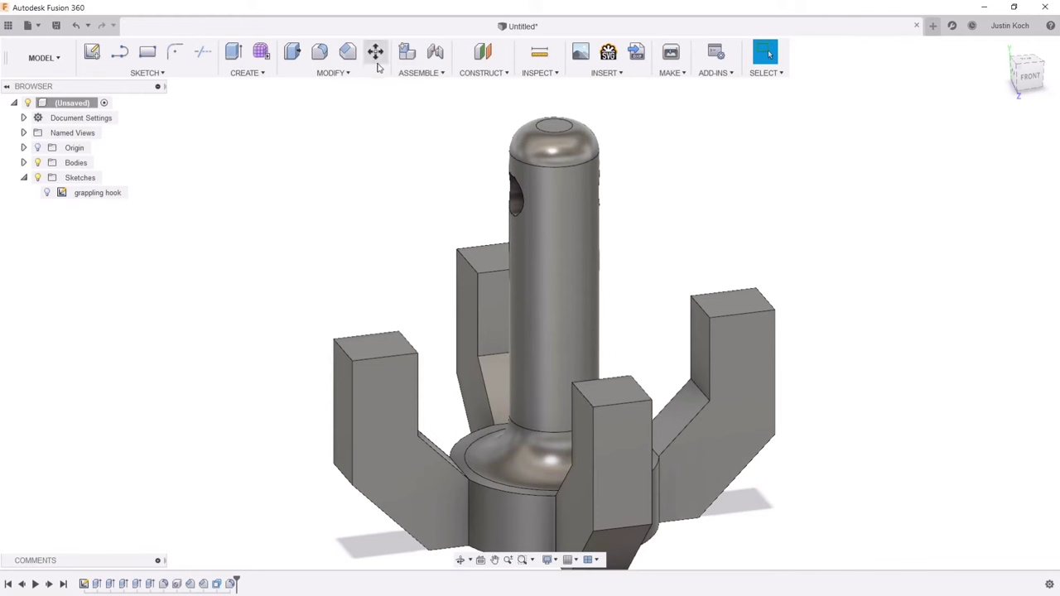
# - Chamfer the inner top edges of all four arm tips with an equal distance of 0.30 in, keeping the chamfer open
pyautogui.click(345, 55)
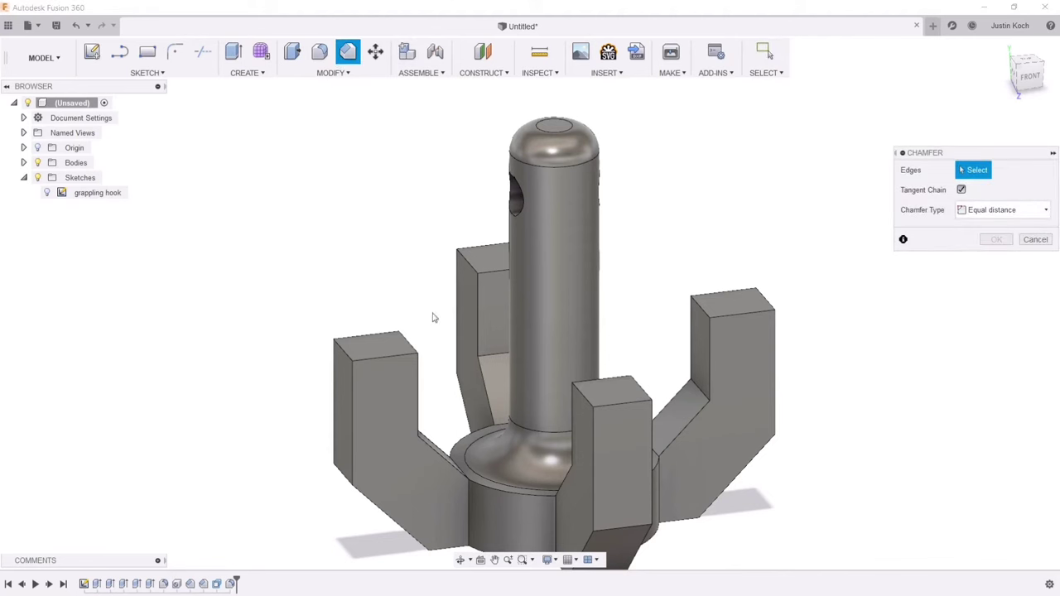
pyautogui.click(407, 347)
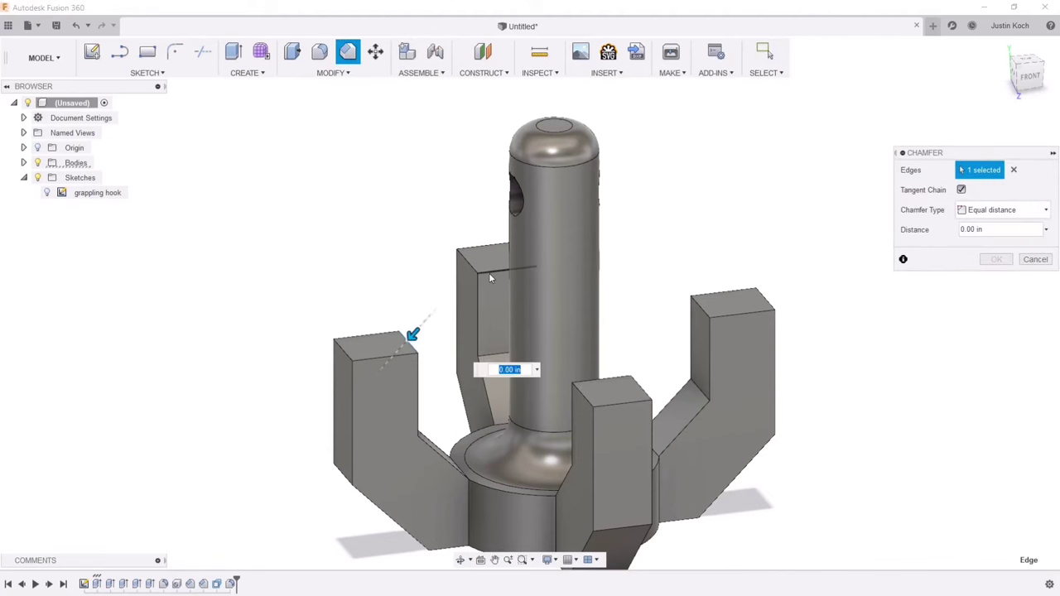
pyautogui.click(488, 272)
pyautogui.click(701, 309)
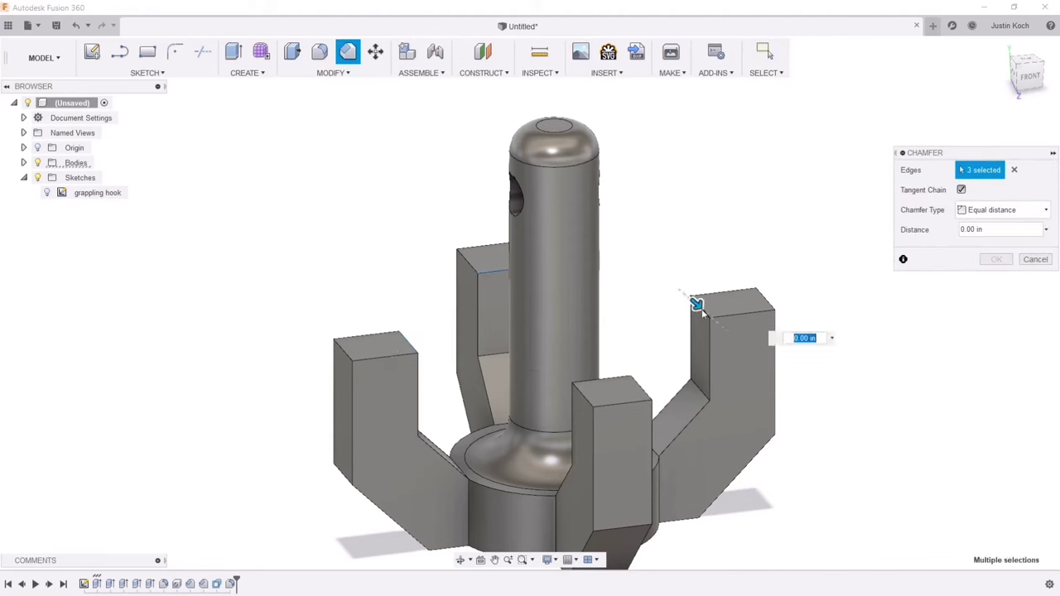
pyautogui.click(602, 376)
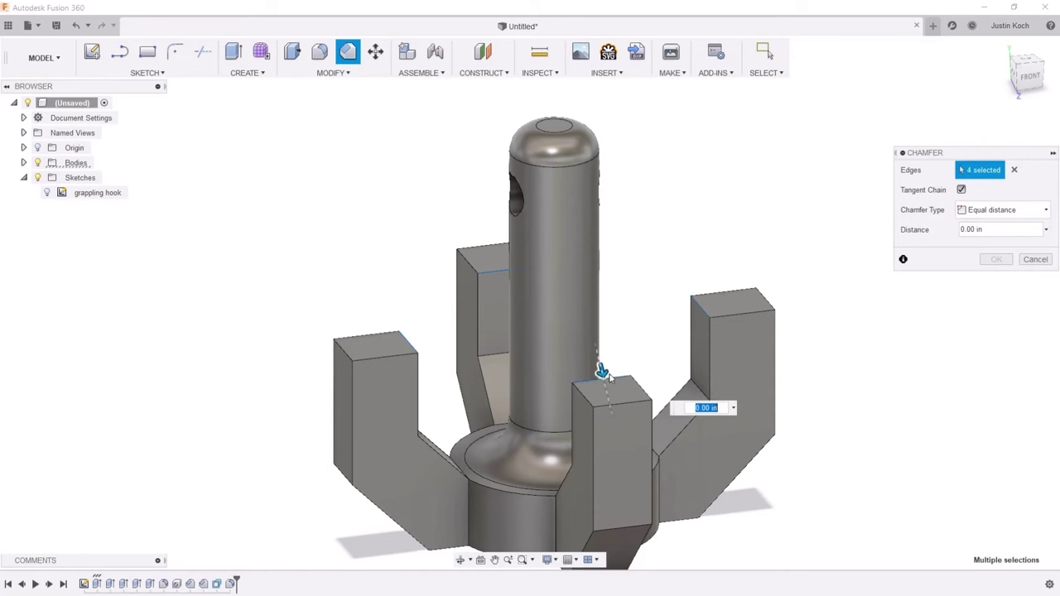
pyautogui.moveTo(605, 374); pyautogui.dragTo(597, 407)
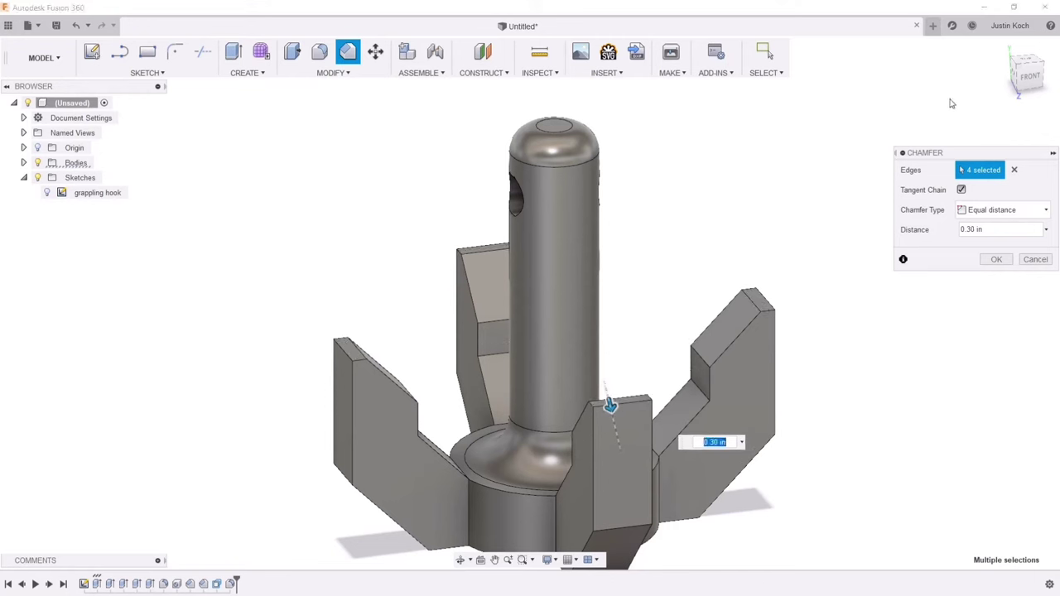
pyautogui.click(1001, 46)
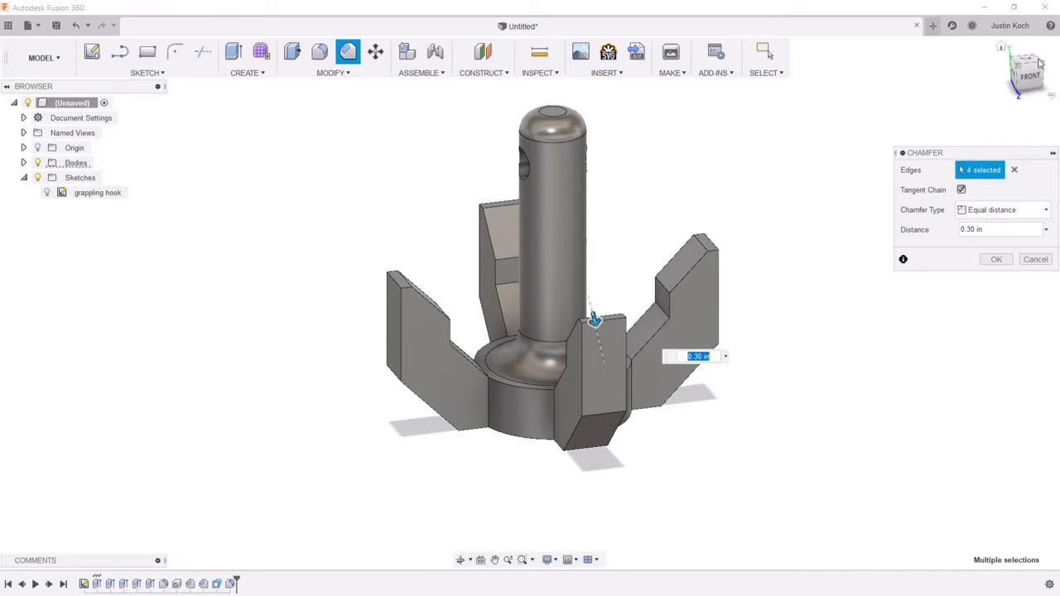
pyautogui.moveTo(1035, 64); pyautogui.dragTo(902, 87)
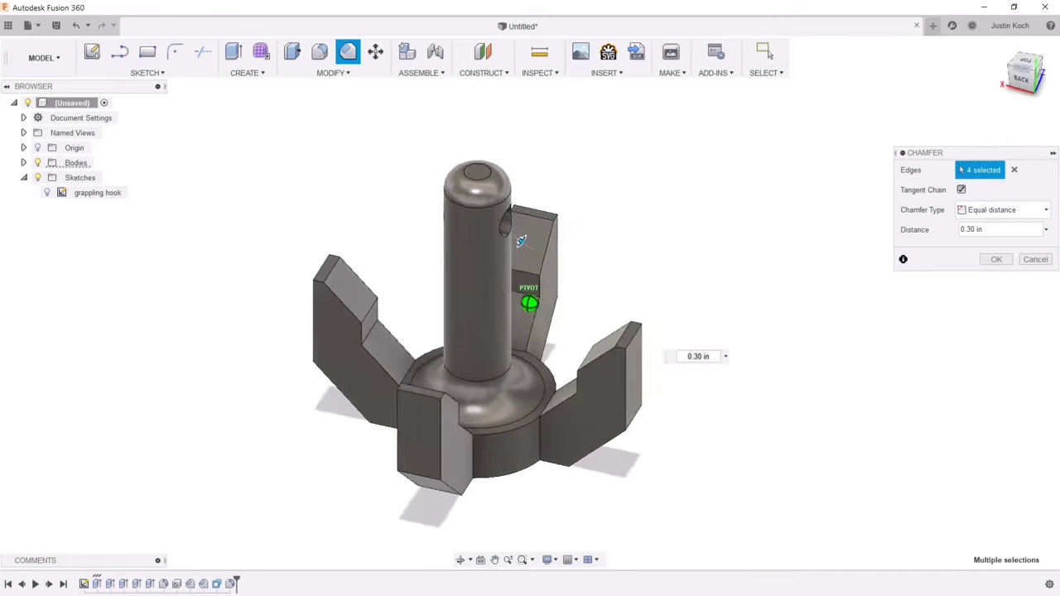
pyautogui.click(1035, 68)
pyautogui.click(1027, 79)
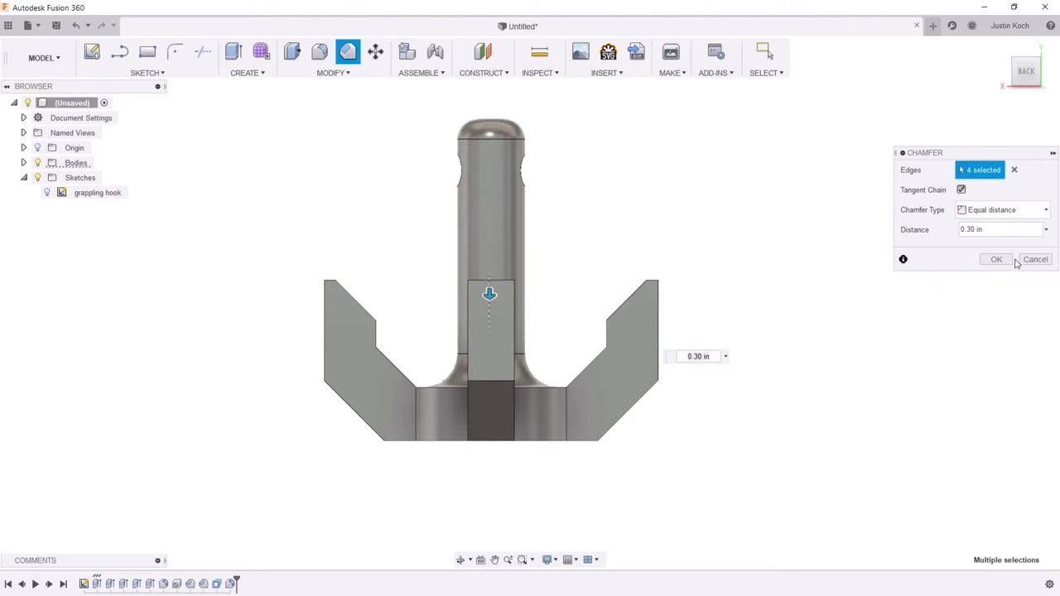
pyautogui.moveTo(1026, 86); pyautogui.dragTo(1043, 107)
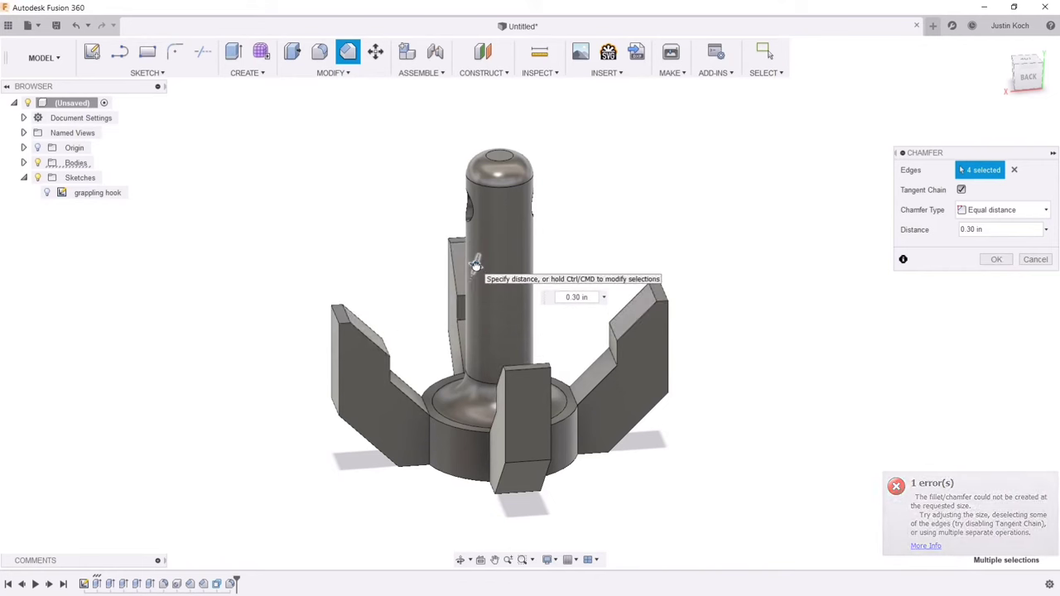
# - Switch the arm-tip chamfer to Two distances, set both distances to 0.30 in and apply it
pyautogui.write('0.2')
pyautogui.press('Return')
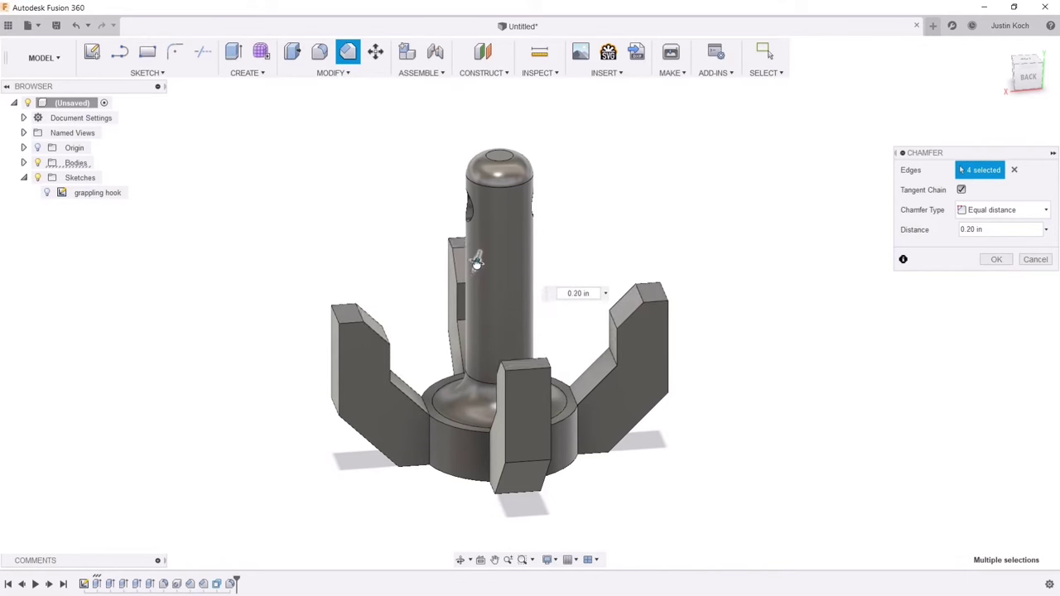
pyautogui.click(980, 211)
pyautogui.click(987, 243)
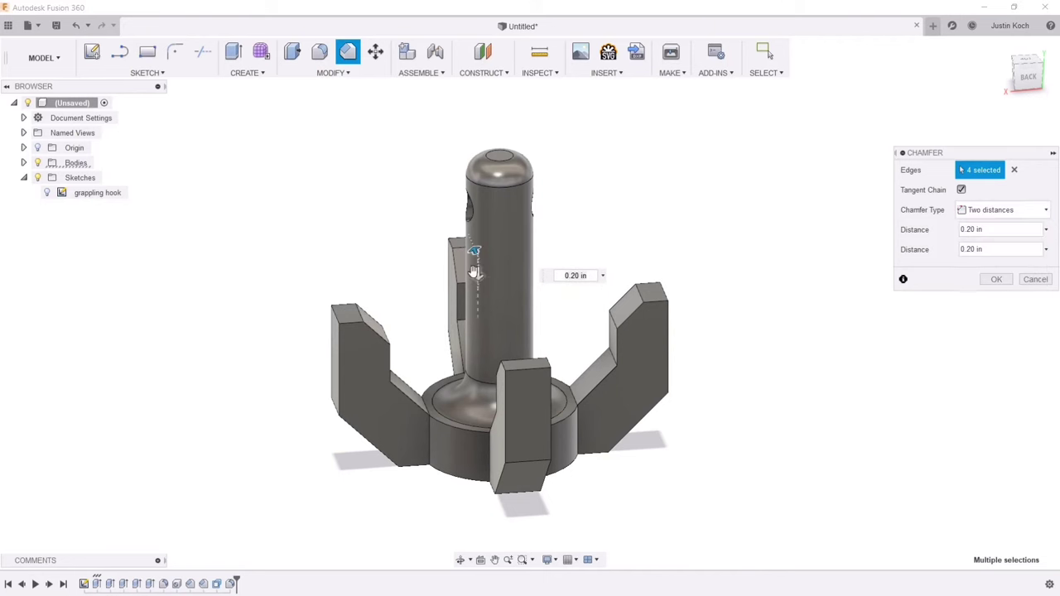
pyautogui.moveTo(475, 272); pyautogui.dragTo(467, 288)
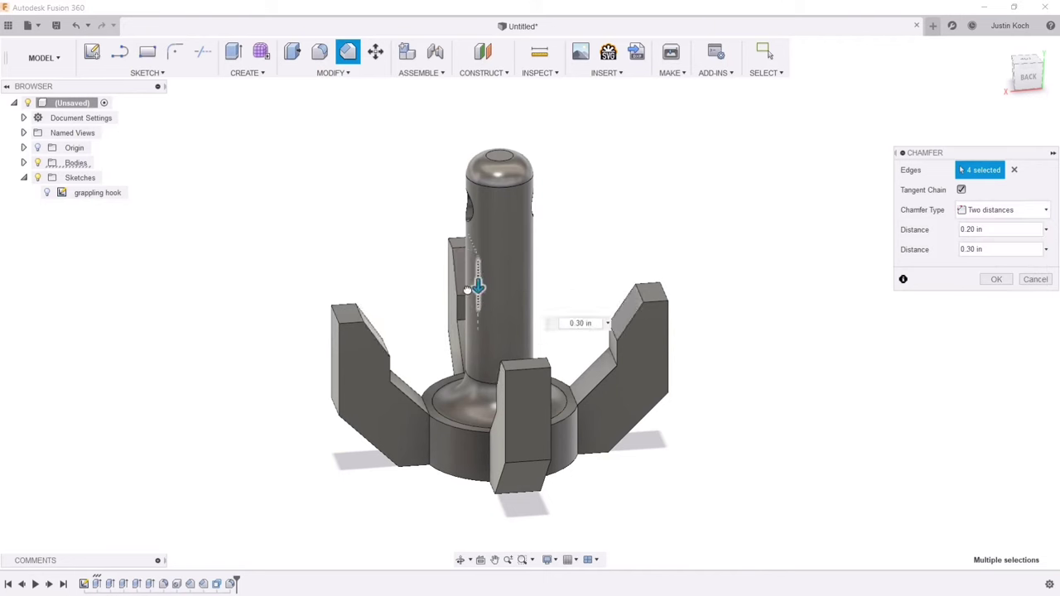
pyautogui.moveTo(471, 252); pyautogui.dragTo(473, 245)
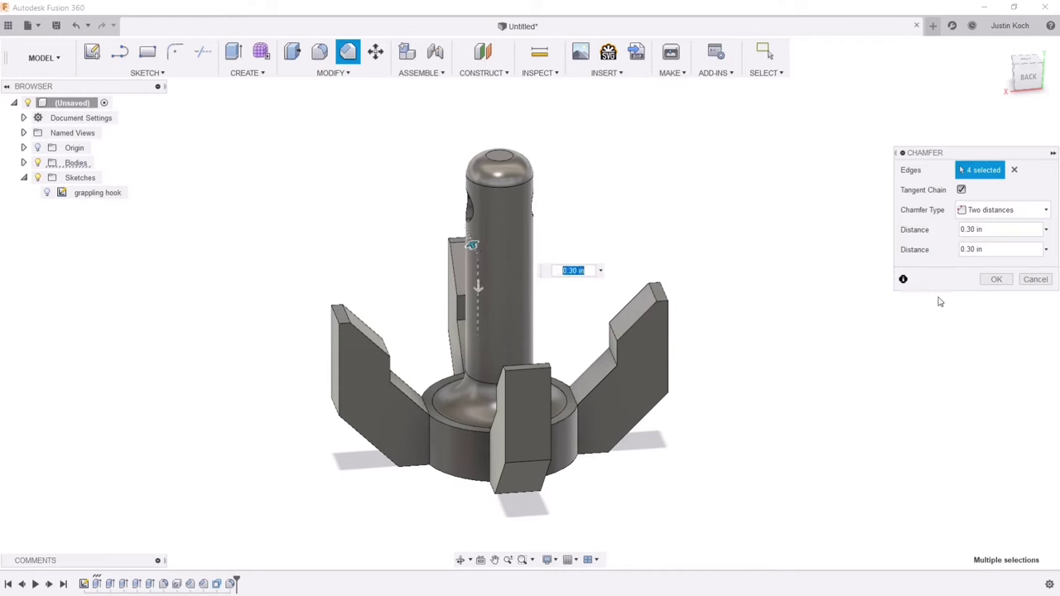
pyautogui.click(995, 281)
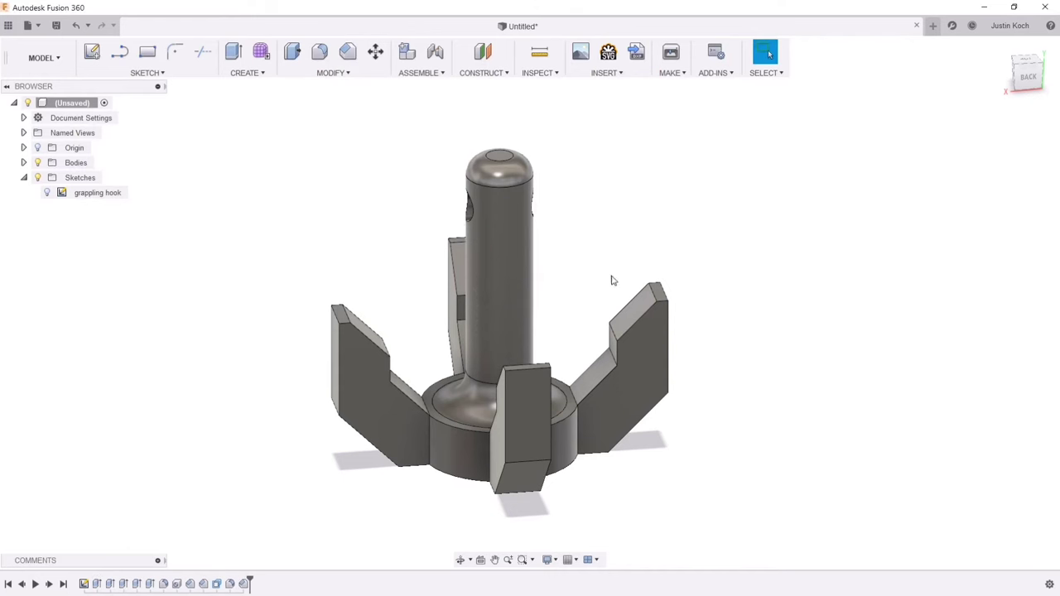
# - Press Pull the flat top faces of all four arm tips upward to a distance of 1.15 in
pyautogui.click(1027, 78)
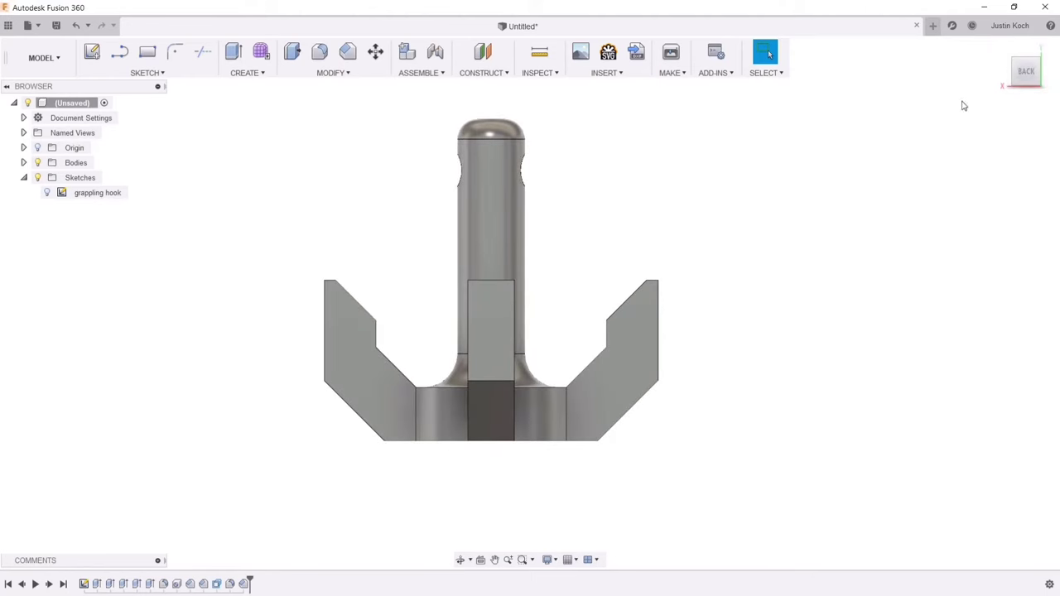
pyautogui.moveTo(1021, 76)
pyautogui.mouseDown()
pyautogui.moveTo(961, 68)
pyautogui.moveTo(966, 111)
pyautogui.moveTo(978, 111)
pyautogui.moveTo(970, 156)
pyautogui.mouseUp()
pyautogui.keyDown('shift'); pyautogui.moveTo(592, 319); pyautogui.dragTo(803, 167, button='middle'); pyautogui.keyUp('shift')
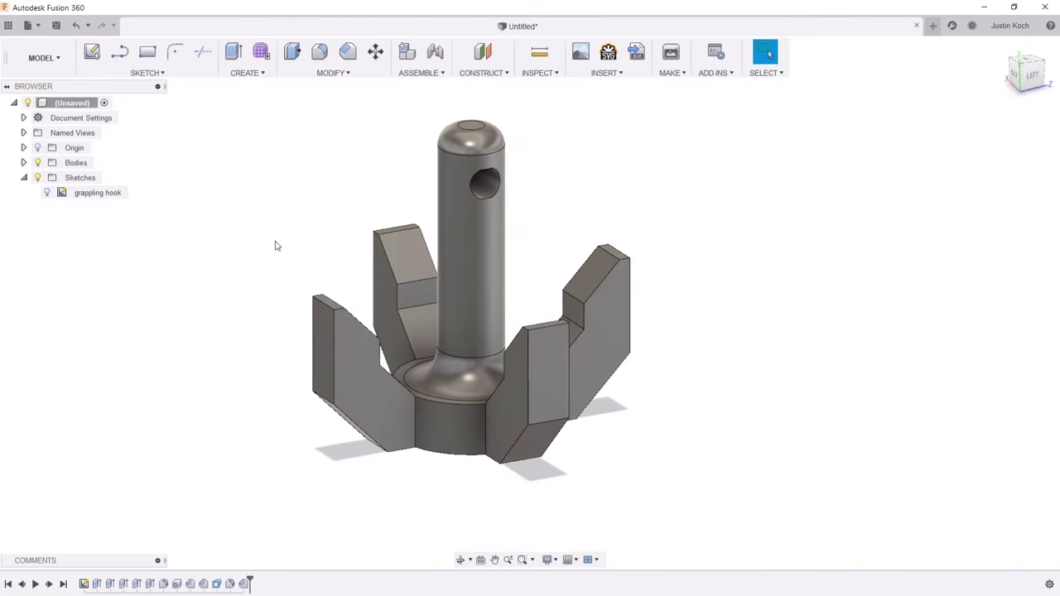
pyautogui.scroll(3, 367, 229)
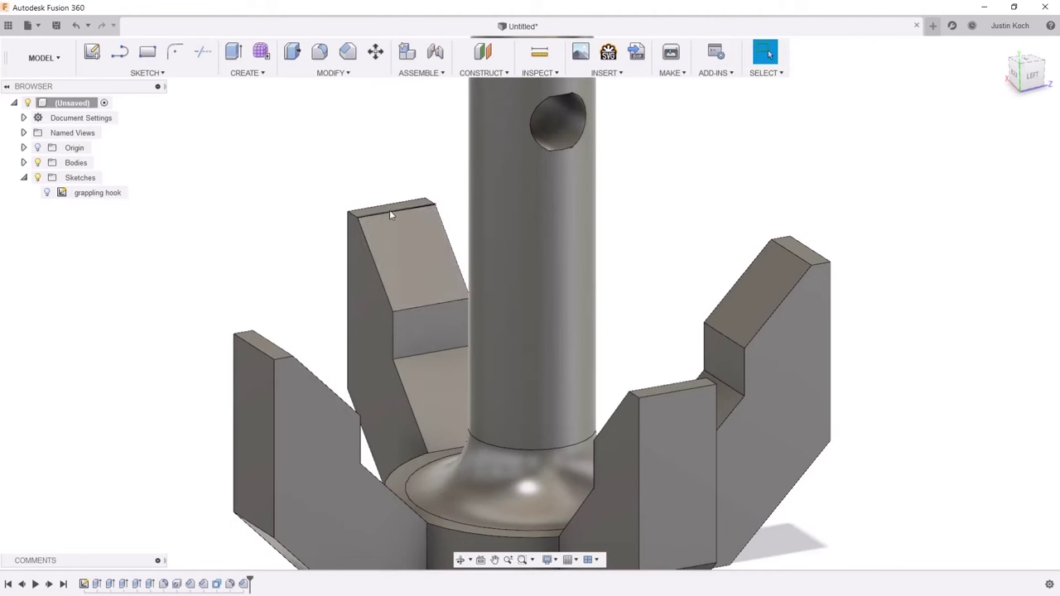
pyautogui.click(388, 211)
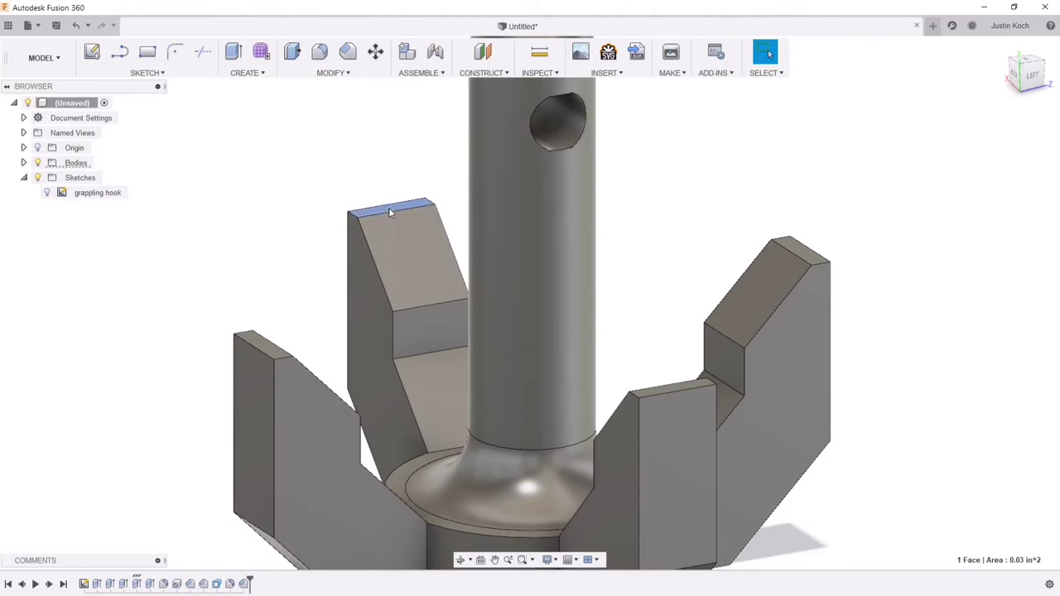
pyautogui.click(273, 348)
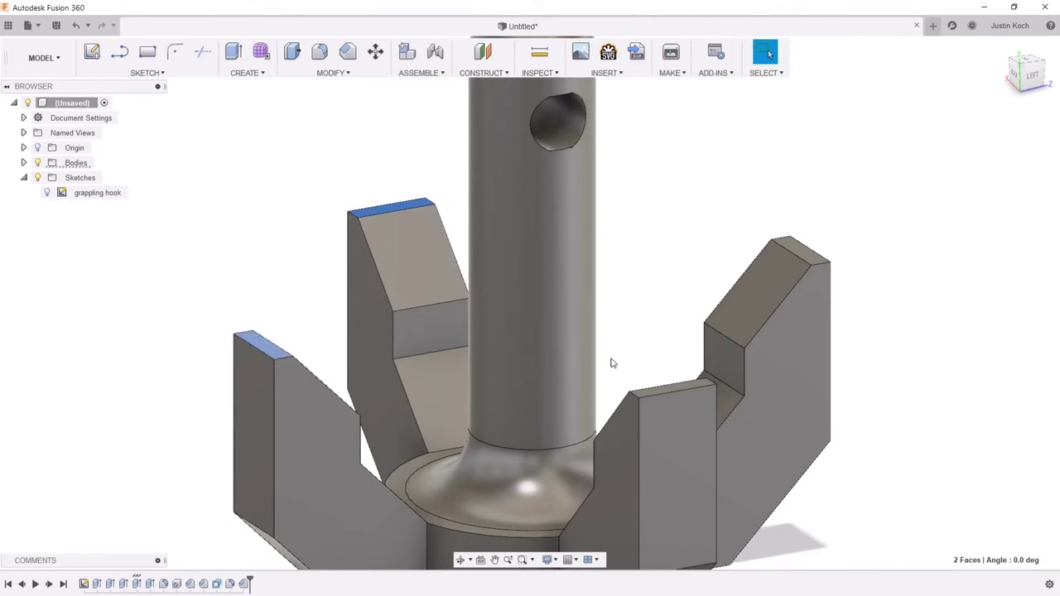
pyautogui.click(682, 387)
pyautogui.click(810, 252)
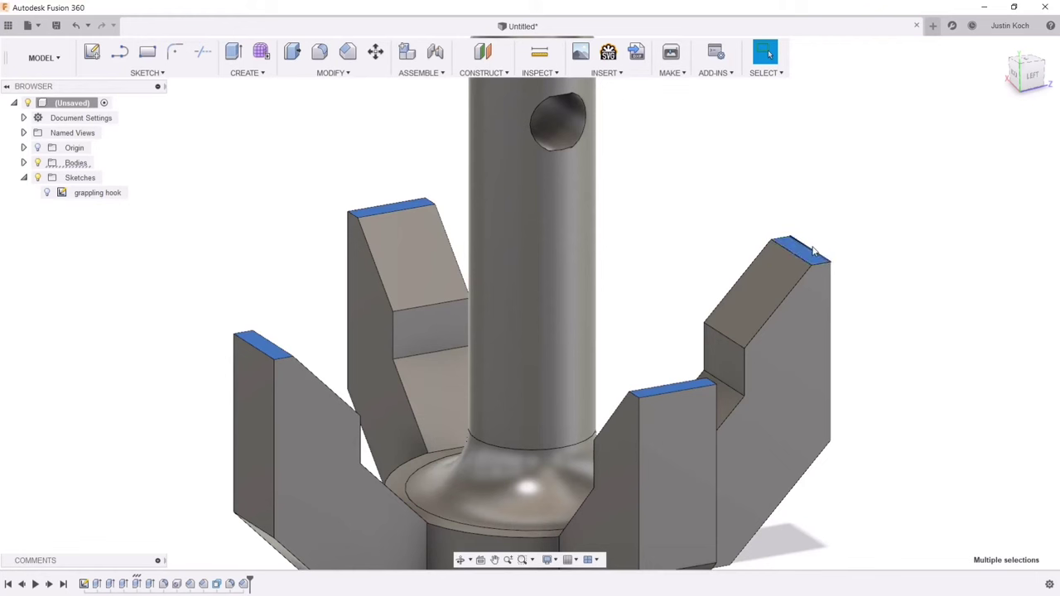
pyautogui.rightClick(797, 252)
pyautogui.click(842, 229)
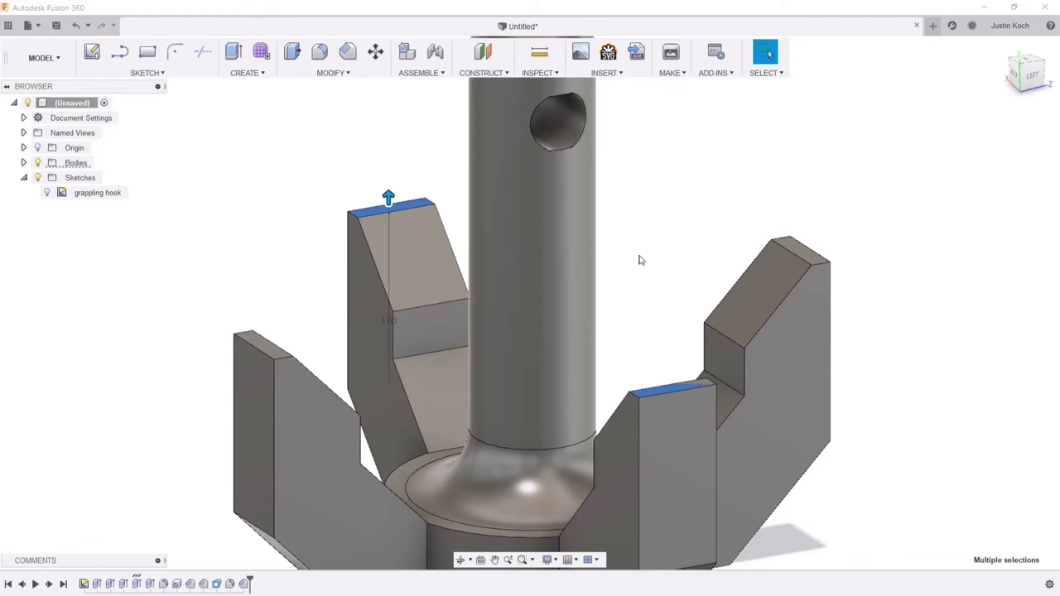
pyautogui.moveTo(389, 199); pyautogui.dragTo(390, 163)
pyautogui.scroll(3, 465, 263)
pyautogui.scroll(-5, 470, 266)
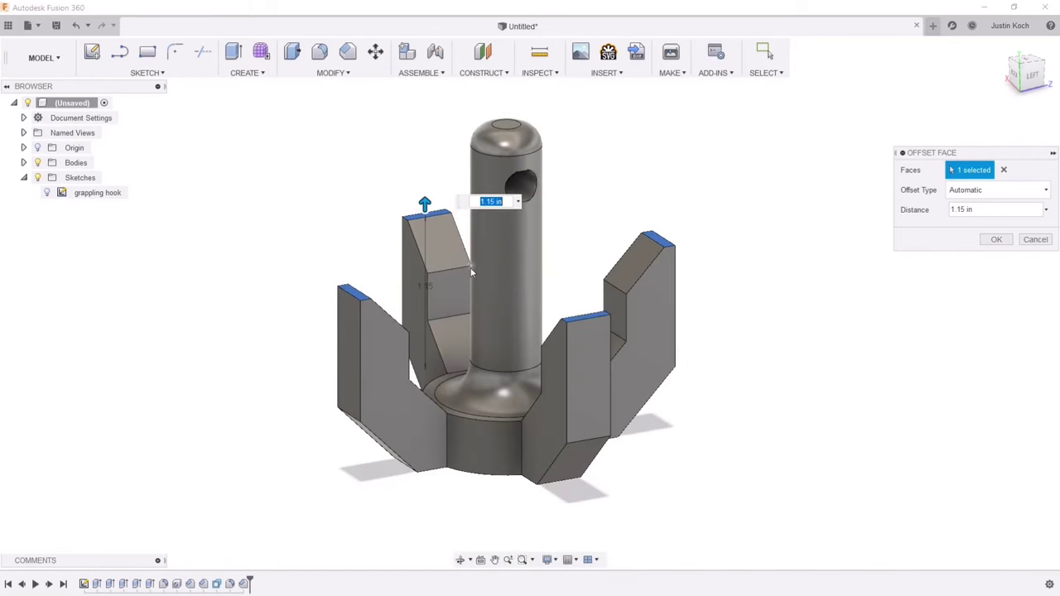
# - Raise the offset distance of the arm tips' top faces to 1.30 in and apply it
pyautogui.moveTo(425, 204); pyautogui.dragTo(404, 168)
pyautogui.scroll(-2, 538, 313)
pyautogui.scroll(3, 538, 313)
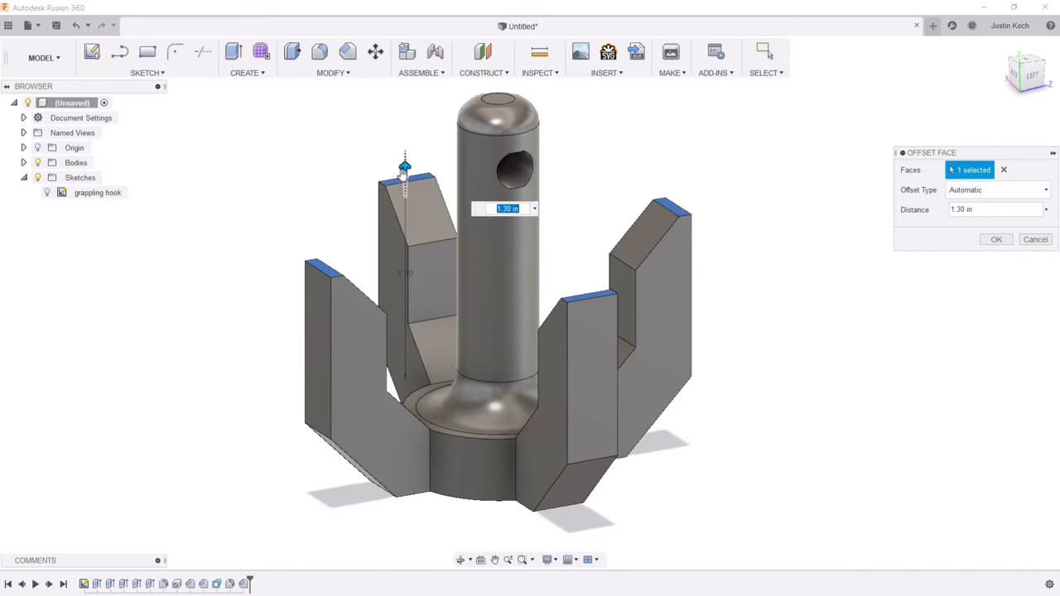
pyautogui.click(1030, 74)
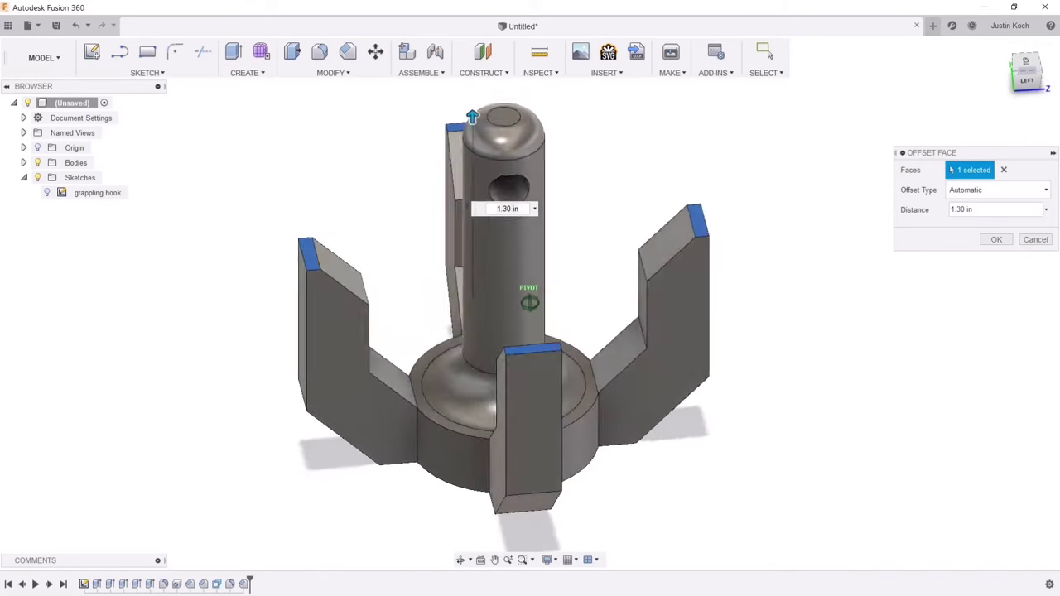
pyautogui.moveTo(529, 303)
pyautogui.keyDown('shift'); pyautogui.mouseDown(button='middle')
pyautogui.moveTo(579, 308)
pyautogui.moveTo(639, 335)
pyautogui.moveTo(603, 338)
pyautogui.mouseUp(button='middle'); pyautogui.keyUp('shift')
pyautogui.moveTo(1045, 91); pyautogui.dragTo(1027, 111)
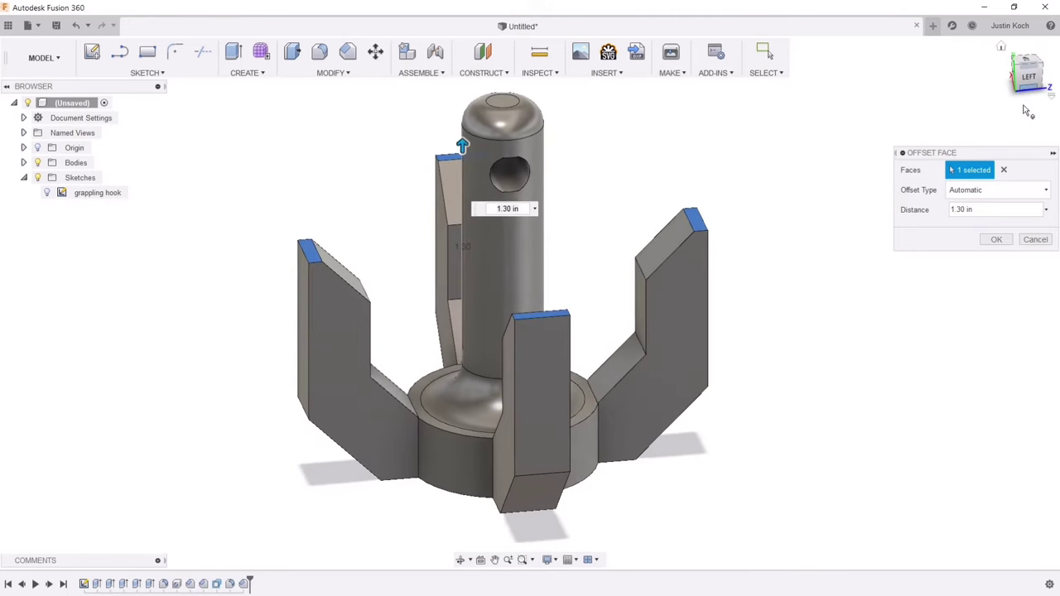
pyautogui.click(995, 240)
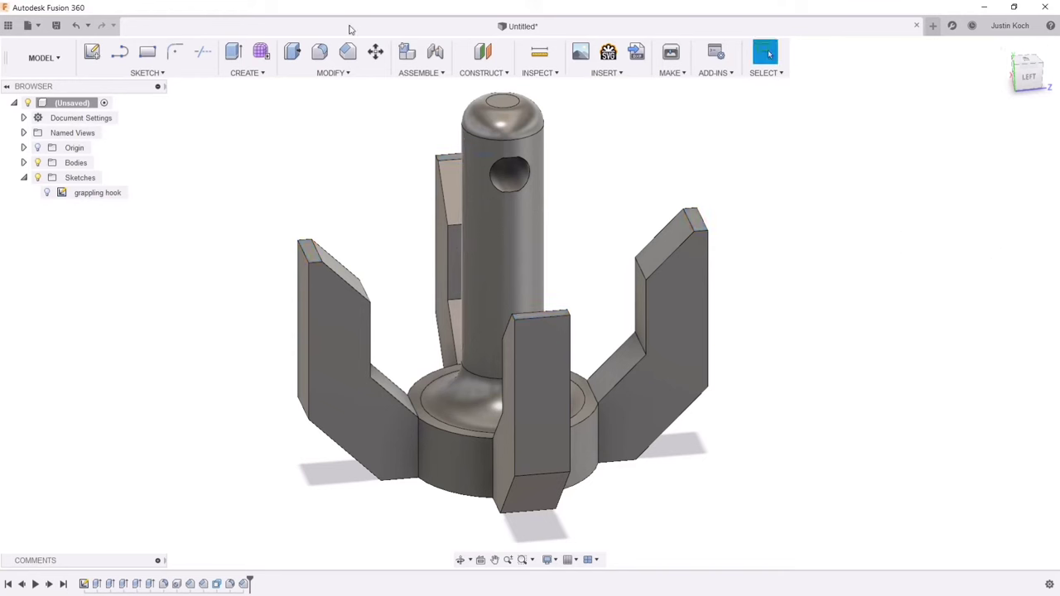
# - Fillet the inner elbow edges of all four arms with a 0.80 in radius
pyautogui.click(348, 51)
pyautogui.click(319, 51)
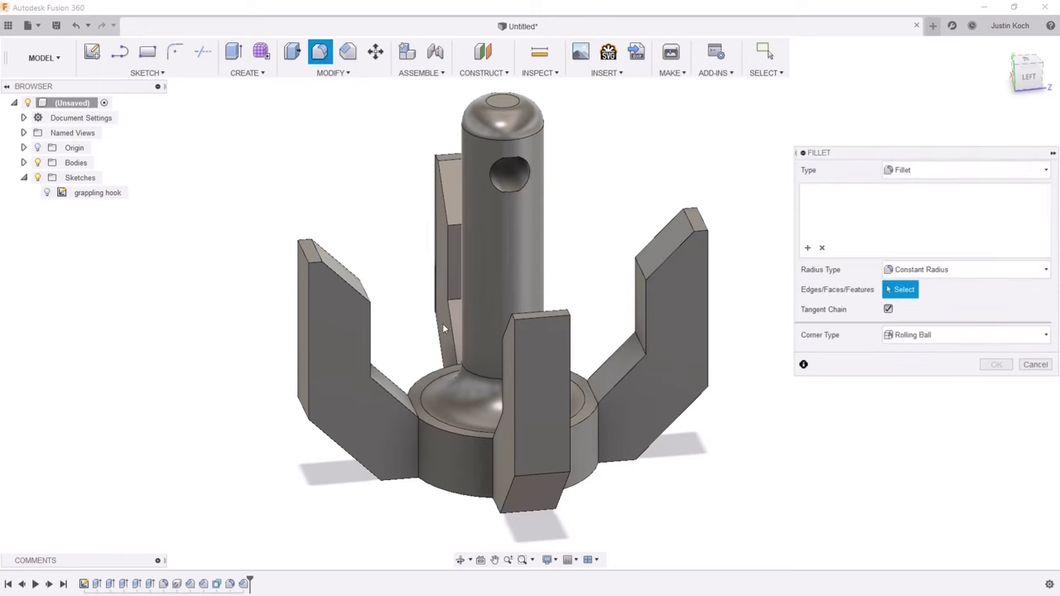
pyautogui.click(458, 300)
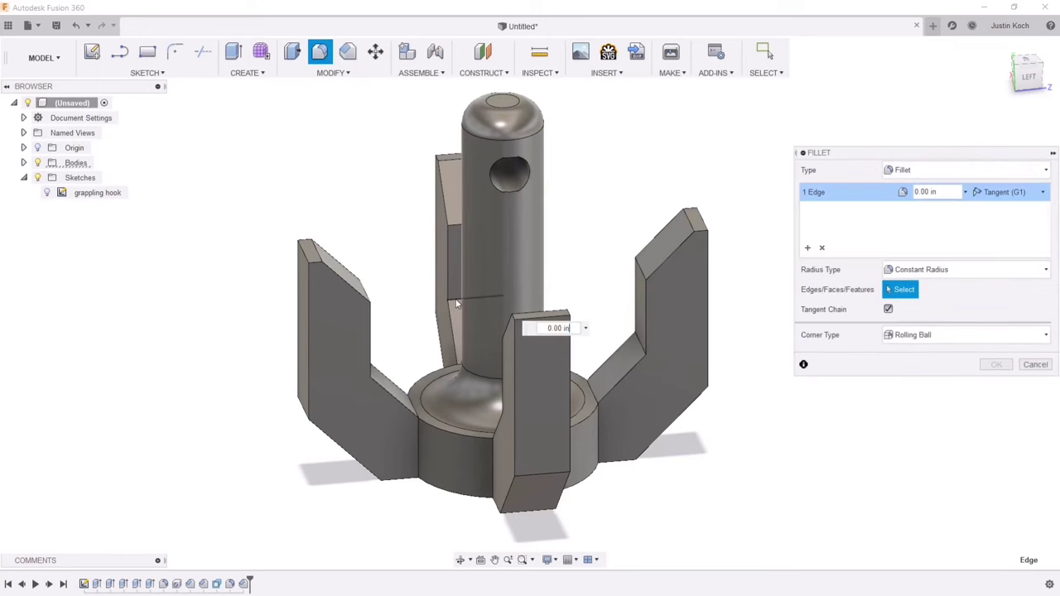
pyautogui.click(374, 365)
pyautogui.click(637, 343)
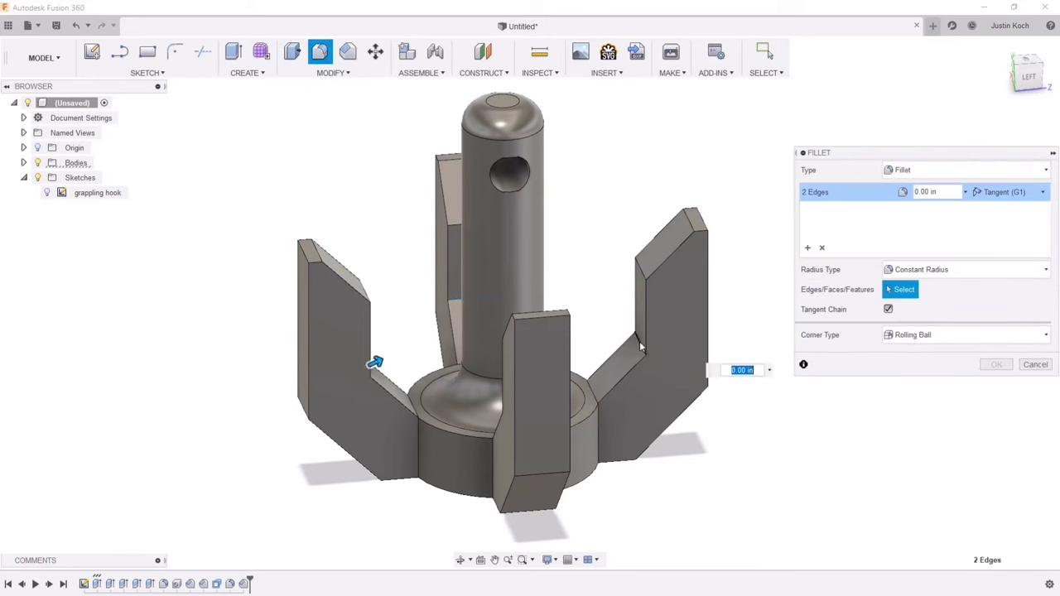
pyautogui.click(531, 410)
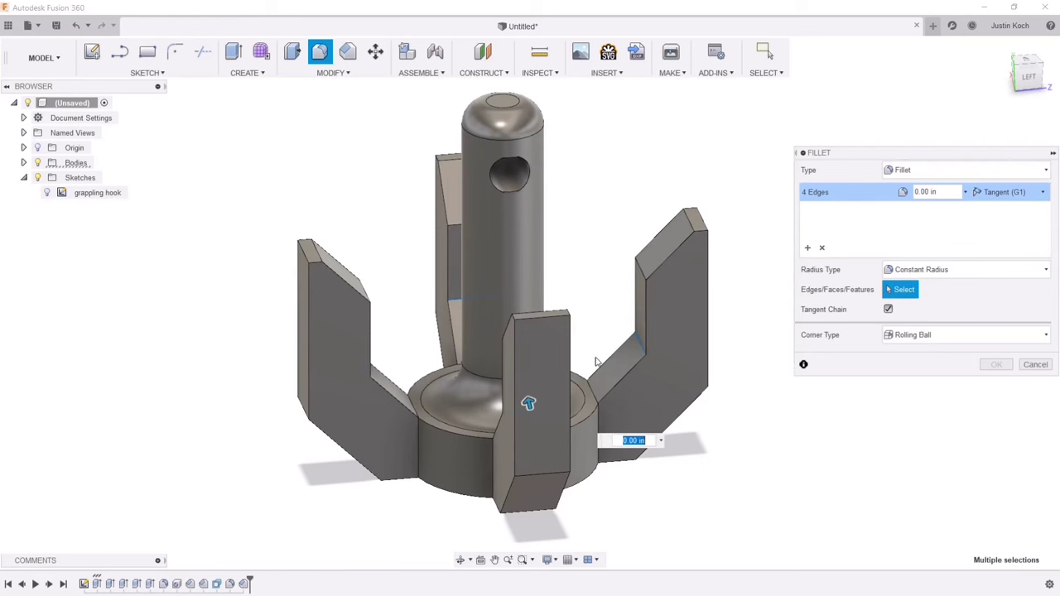
pyautogui.moveTo(531, 407); pyautogui.dragTo(526, 395)
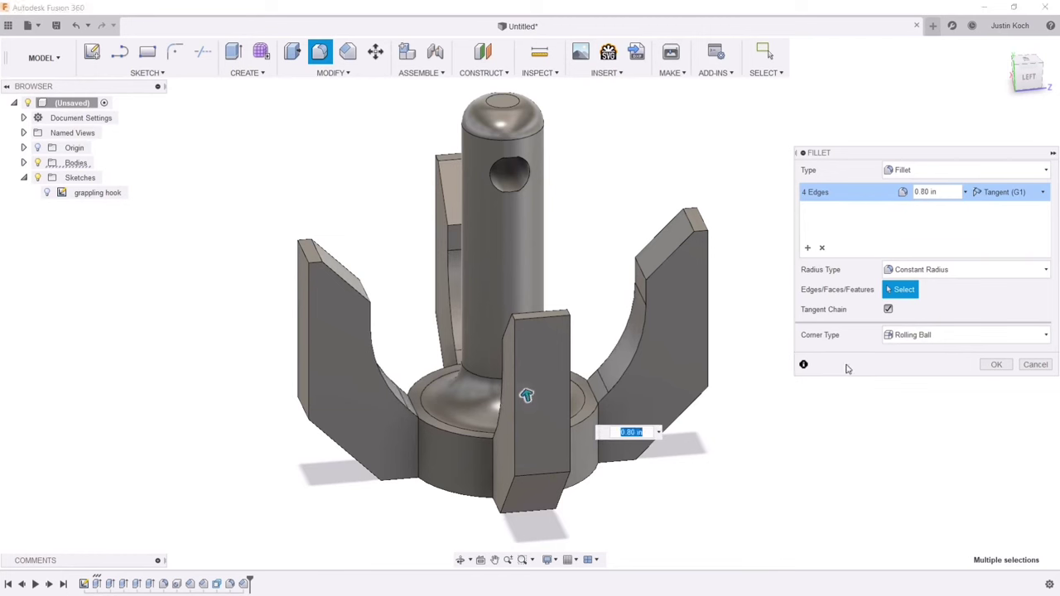
pyautogui.click(996, 365)
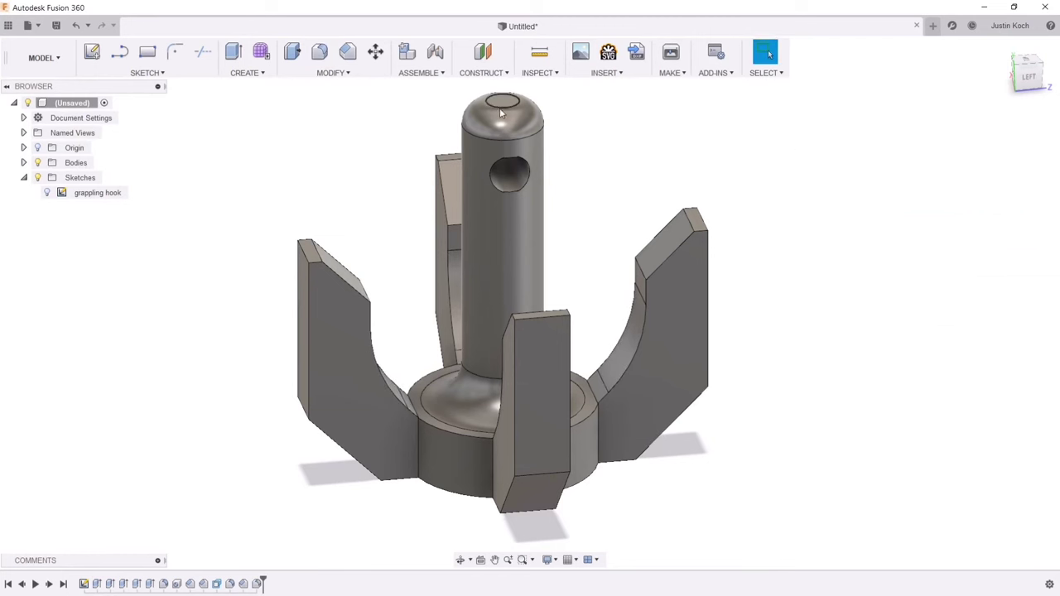
# - Fillet the upper inner corner edges of all four arms with a 1.00 in radius
pyautogui.click(319, 52)
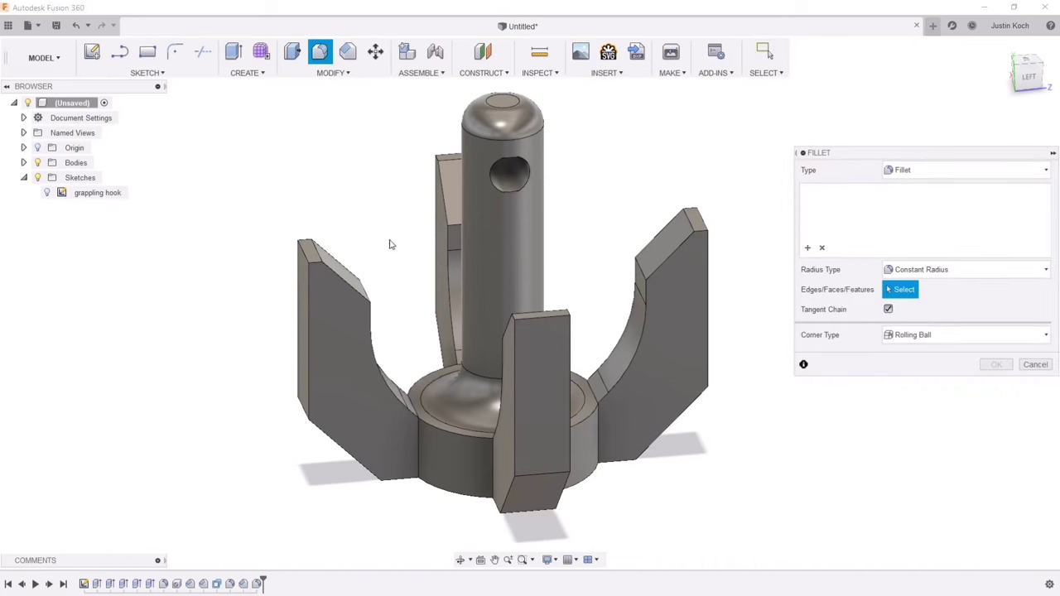
pyautogui.click(454, 228)
pyautogui.click(370, 297)
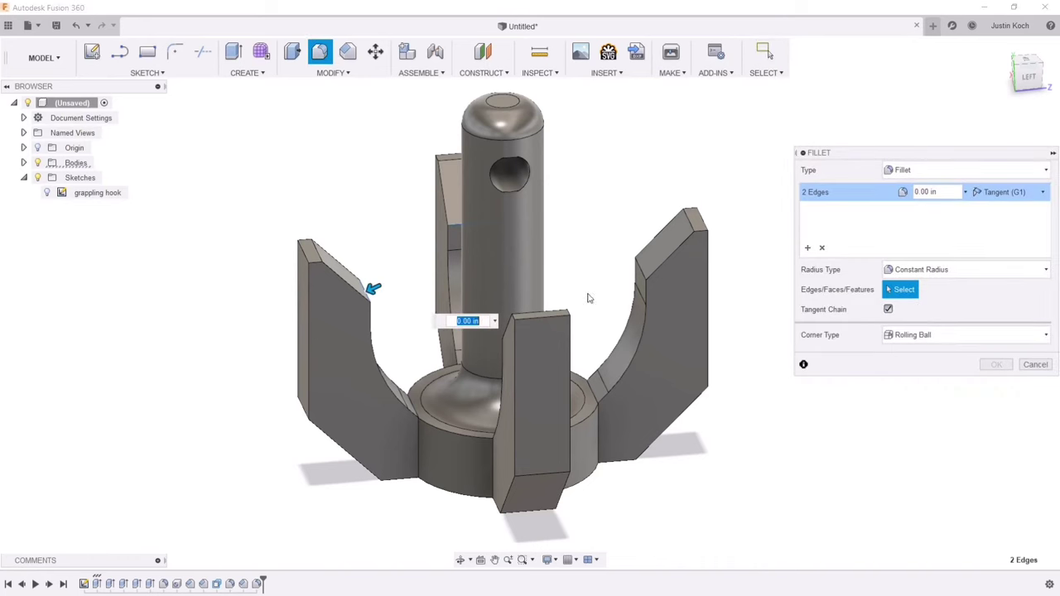
pyautogui.click(641, 271)
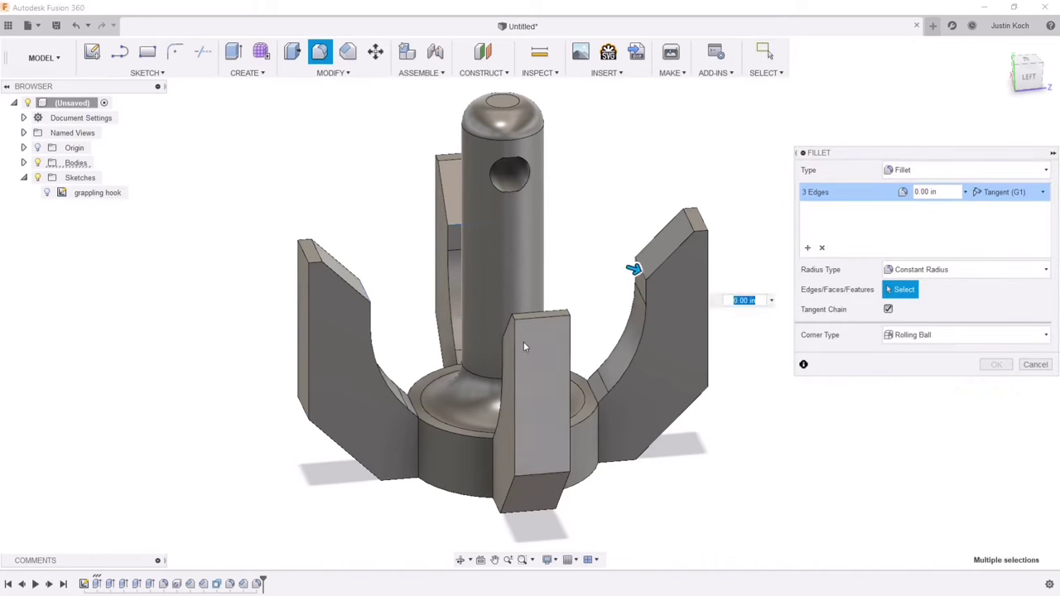
pyautogui.click(523, 335)
pyautogui.moveTo(523, 330); pyautogui.dragTo(524, 341)
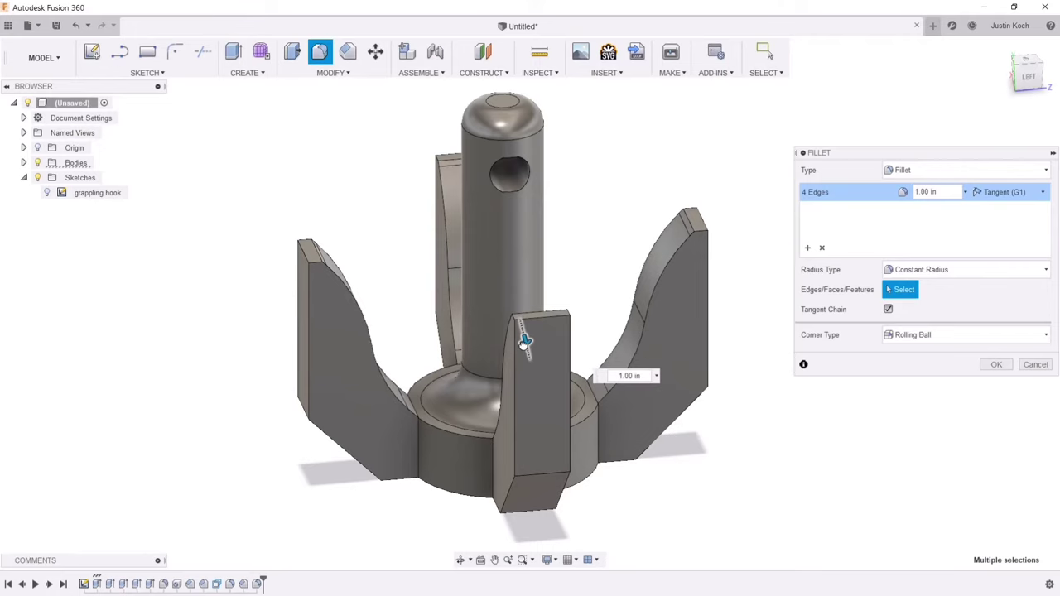
pyautogui.moveTo(525, 339)
pyautogui.keyDown('shift'); pyautogui.mouseDown(button='middle')
pyautogui.moveTo(620, 323)
pyautogui.moveTo(651, 303)
pyautogui.moveTo(630, 356)
pyautogui.moveTo(559, 363)
pyautogui.moveTo(473, 279)
pyautogui.moveTo(406, 279)
pyautogui.moveTo(406, 307)
pyautogui.moveTo(483, 282)
pyautogui.moveTo(521, 241)
pyautogui.moveTo(478, 255)
pyautogui.mouseUp(button='middle'); pyautogui.keyUp('shift')
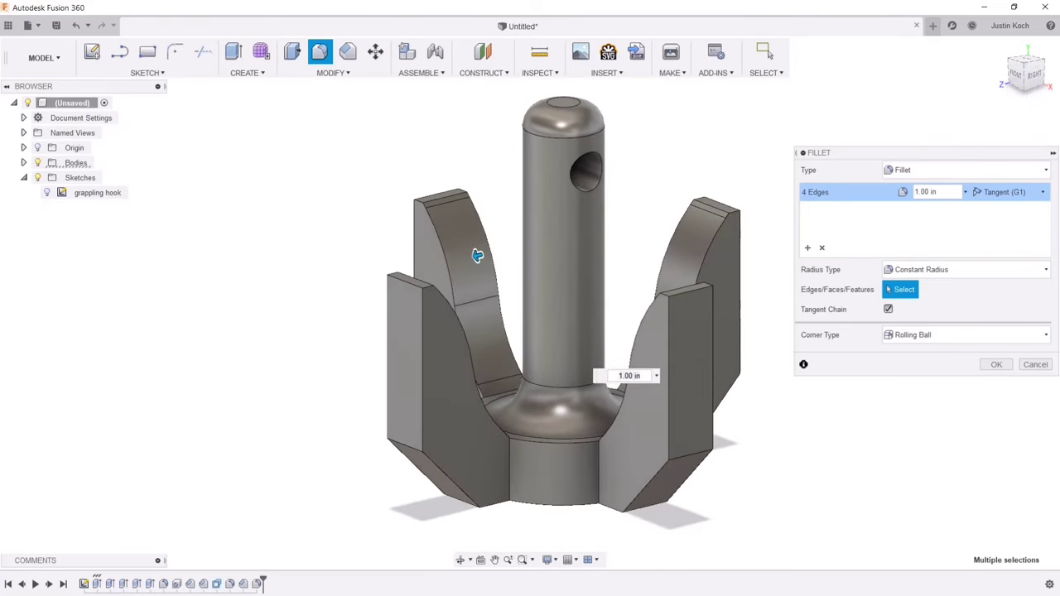
pyautogui.press('Return')
pyautogui.scroll(-2, 833, 288)
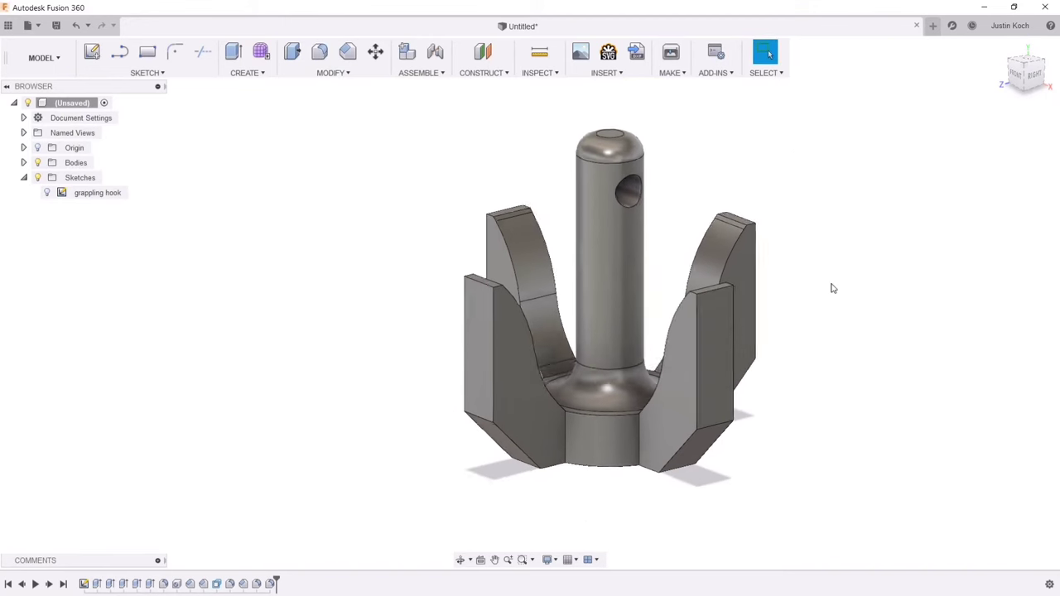
# - Start a fillet on the eight outer vertical edges of the four arms with a 0.20 in radius
pyautogui.scroll(-2, 833, 289)
pyautogui.moveTo(888, 250); pyautogui.dragTo(744, 254, button='middle')
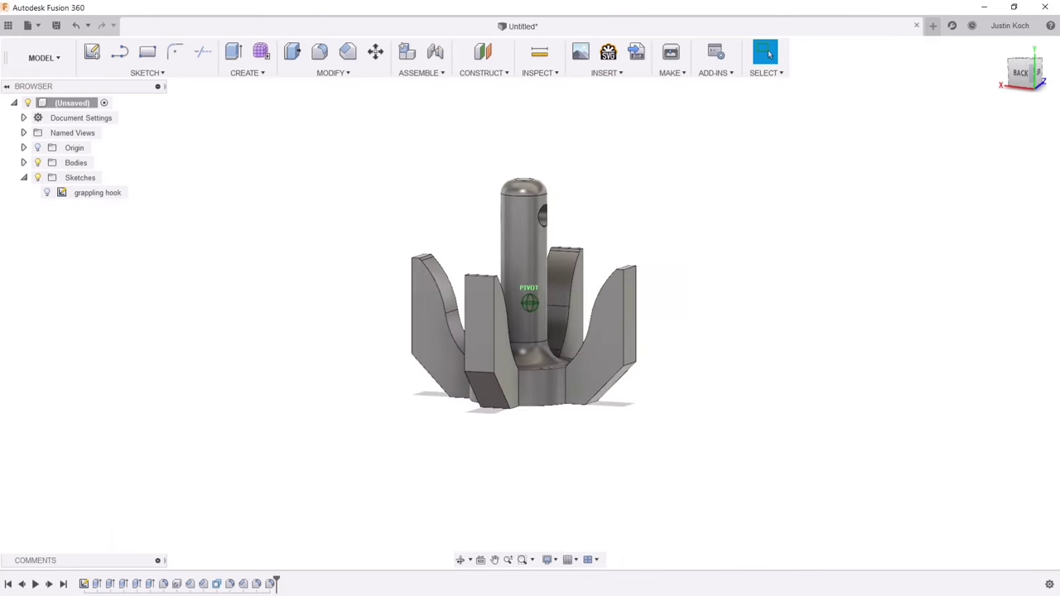
pyautogui.click(321, 52)
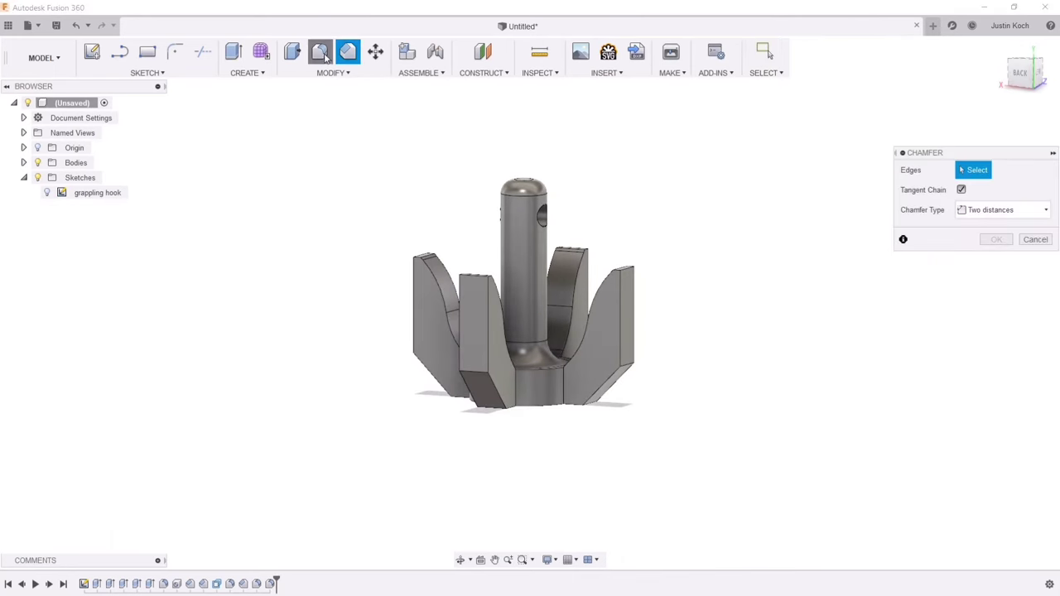
pyautogui.click(623, 306)
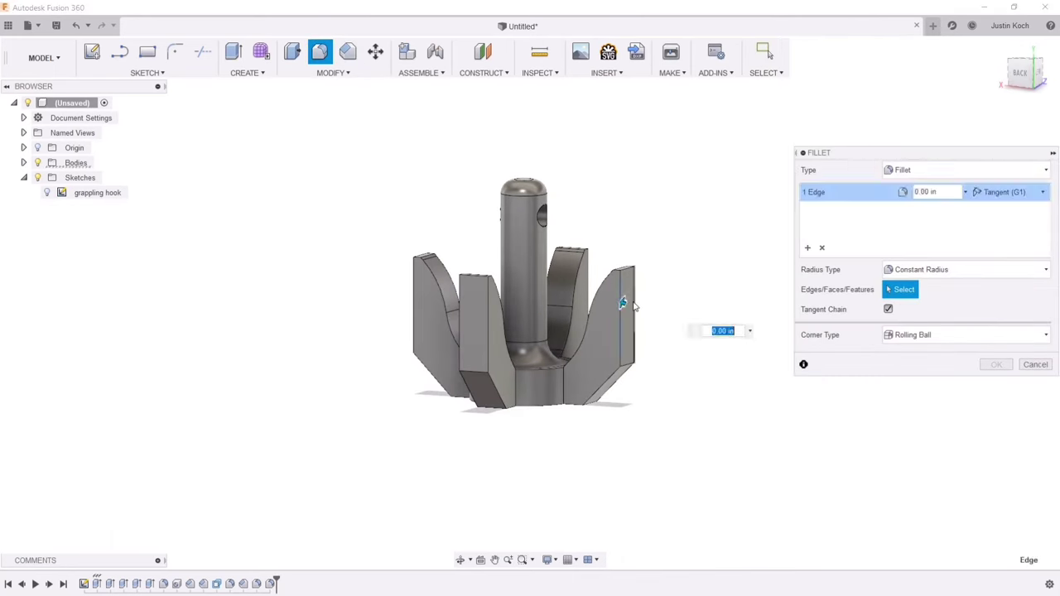
pyautogui.click(490, 323)
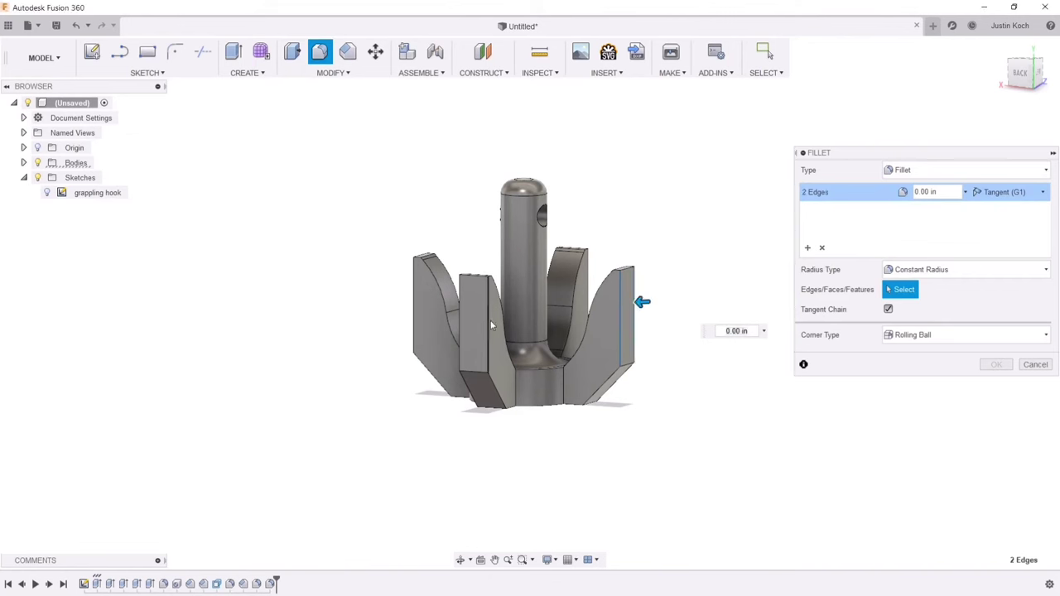
pyautogui.click(461, 324)
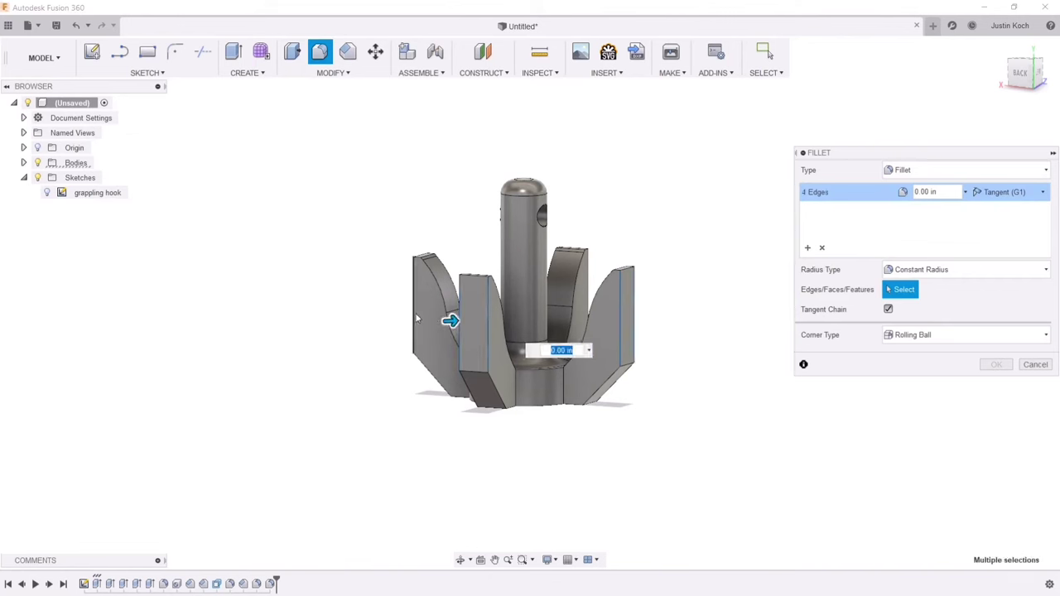
pyautogui.click(416, 313)
pyautogui.click(428, 315)
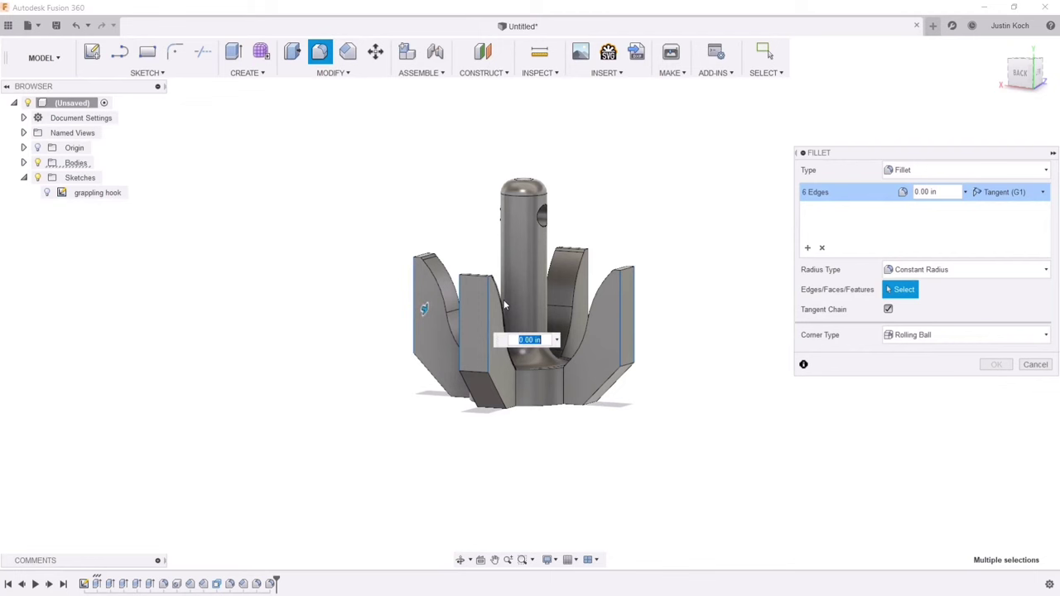
pyautogui.click(587, 296)
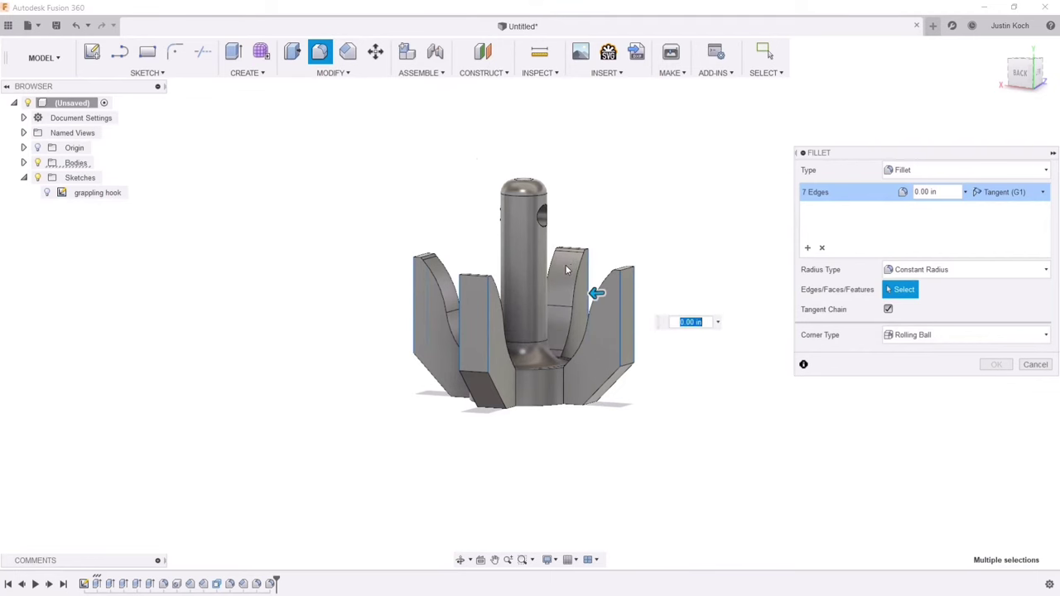
pyautogui.scroll(5, 566, 267)
pyautogui.click(542, 272)
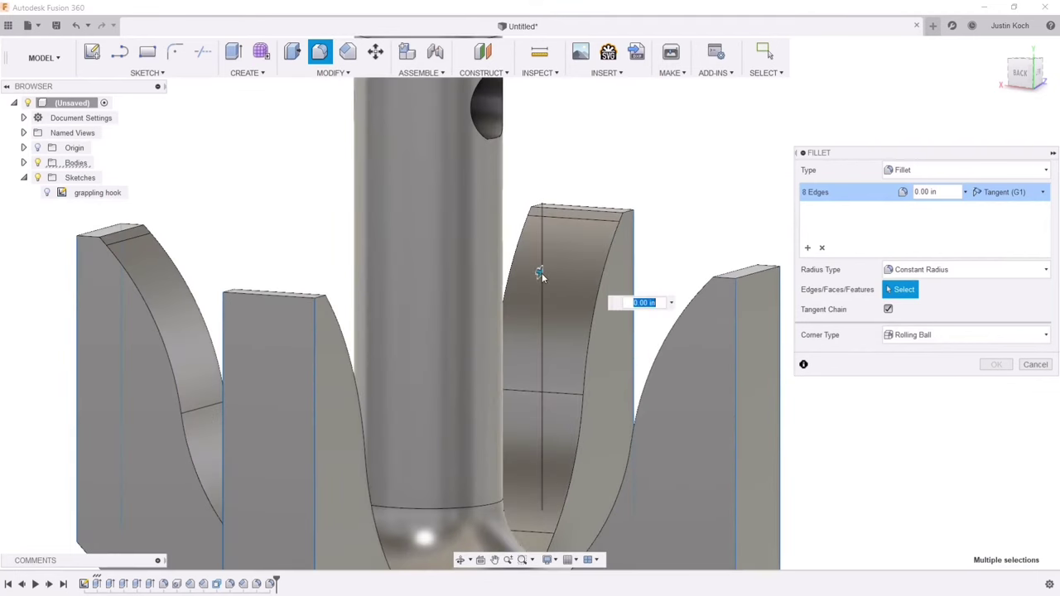
pyautogui.moveTo(539, 272); pyautogui.dragTo(545, 278)
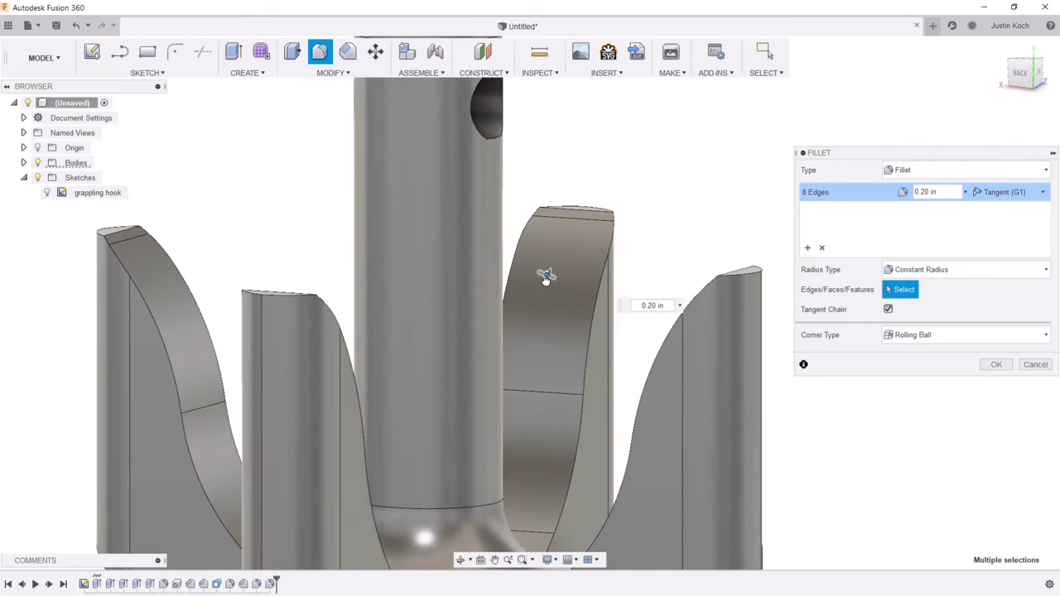
# - Inspect the rounded outer arm edges and reduce their fillet radius to 0.15 in
pyautogui.scroll(-5, 546, 280)
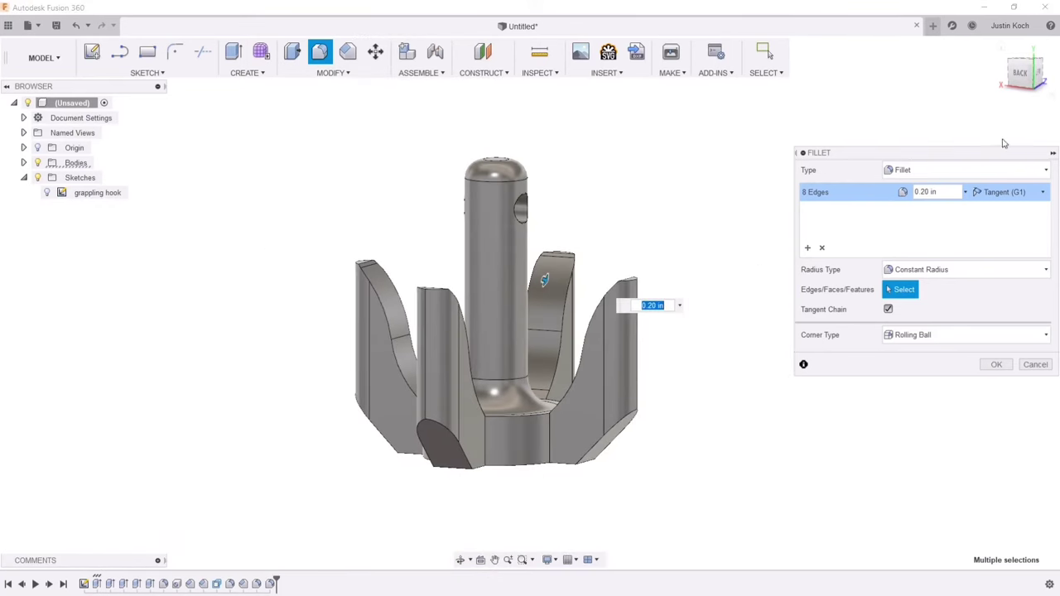
pyautogui.moveTo(982, 89)
pyautogui.keyDown('shift'); pyautogui.mouseDown(button='middle')
pyautogui.moveTo(866, 156)
pyautogui.moveTo(808, 153)
pyautogui.moveTo(867, 87)
pyautogui.moveTo(792, 91)
pyautogui.mouseUp(button='middle'); pyautogui.keyUp('shift')
pyautogui.scroll(5, 701, 318)
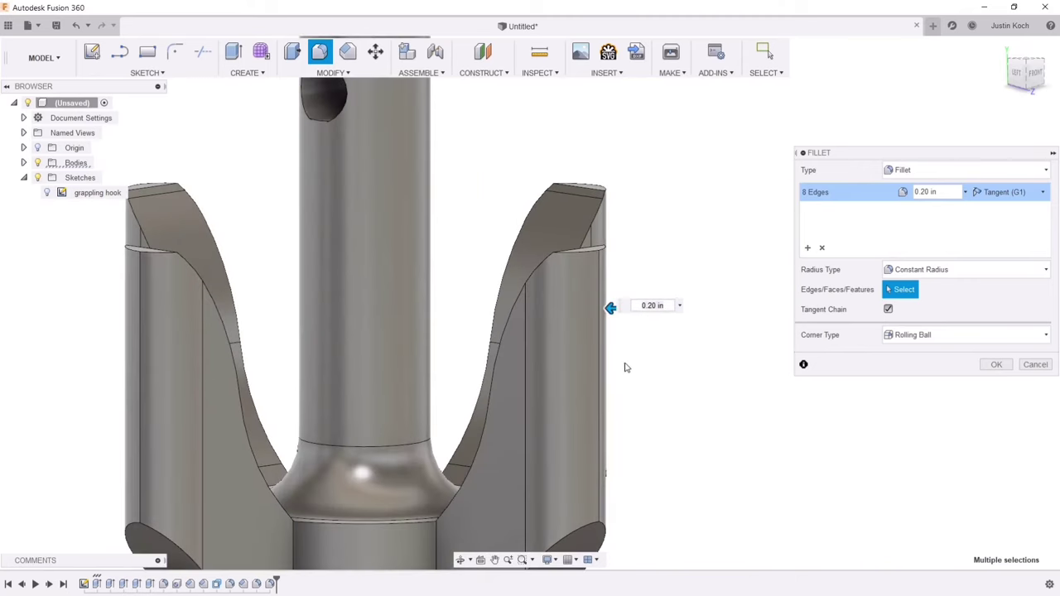
pyautogui.scroll(-5, 694, 248)
pyautogui.moveTo(674, 217); pyautogui.dragTo(675, 211)
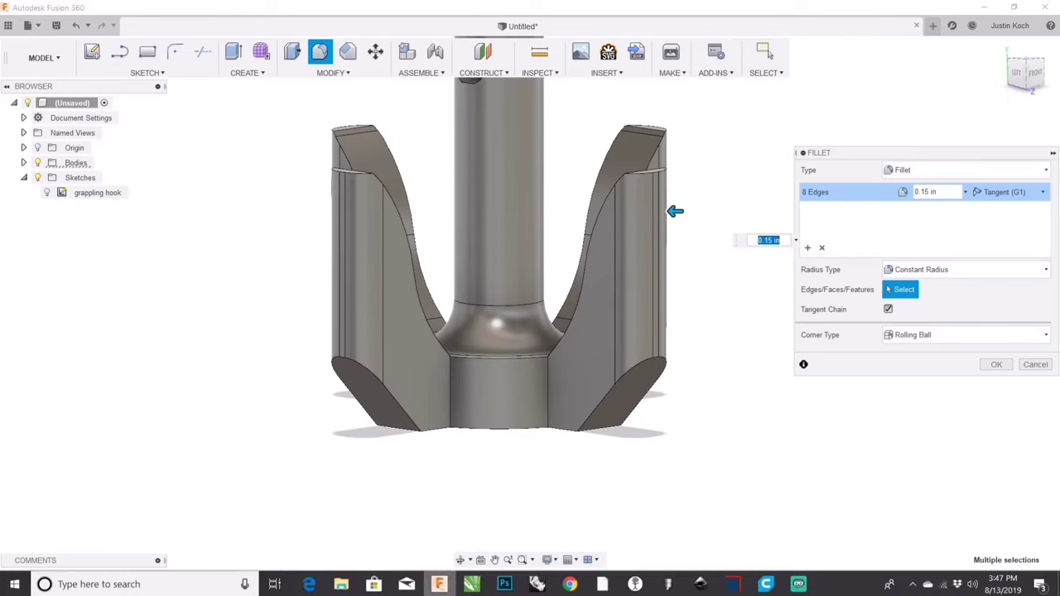
# - Switch to Rhinoceros to view the grappling hook's top-view curves, and return to Fusion 360
pyautogui.click(536, 584)
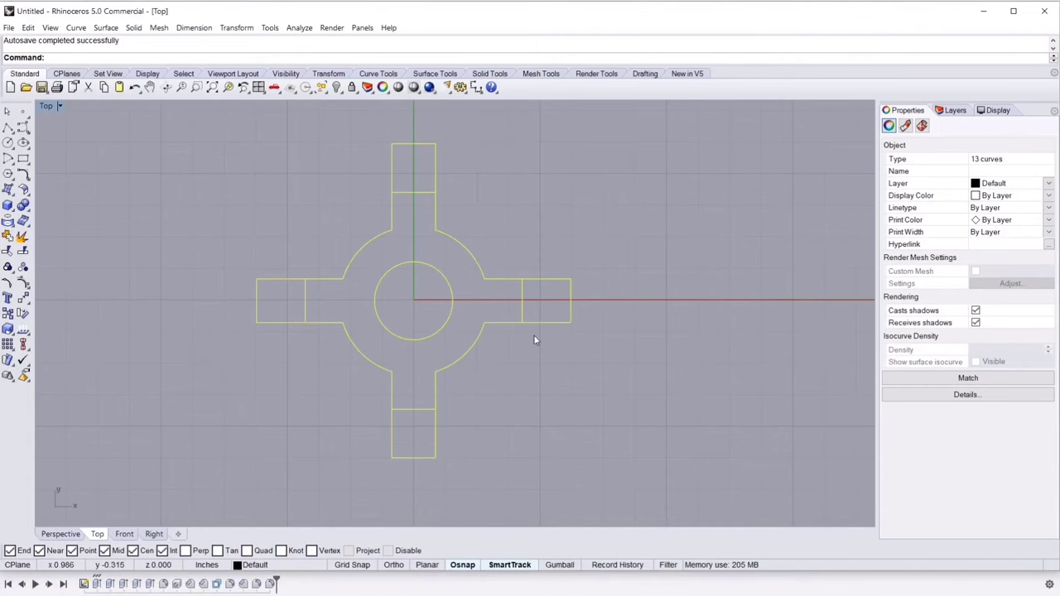
pyautogui.moveTo(521, 588)
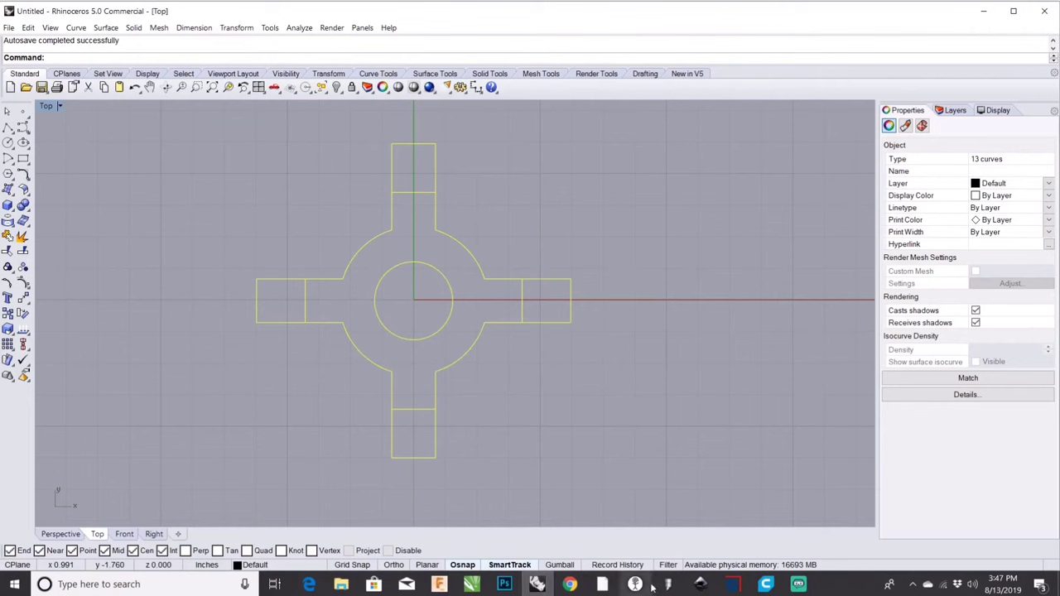
pyautogui.moveTo(570, 583)
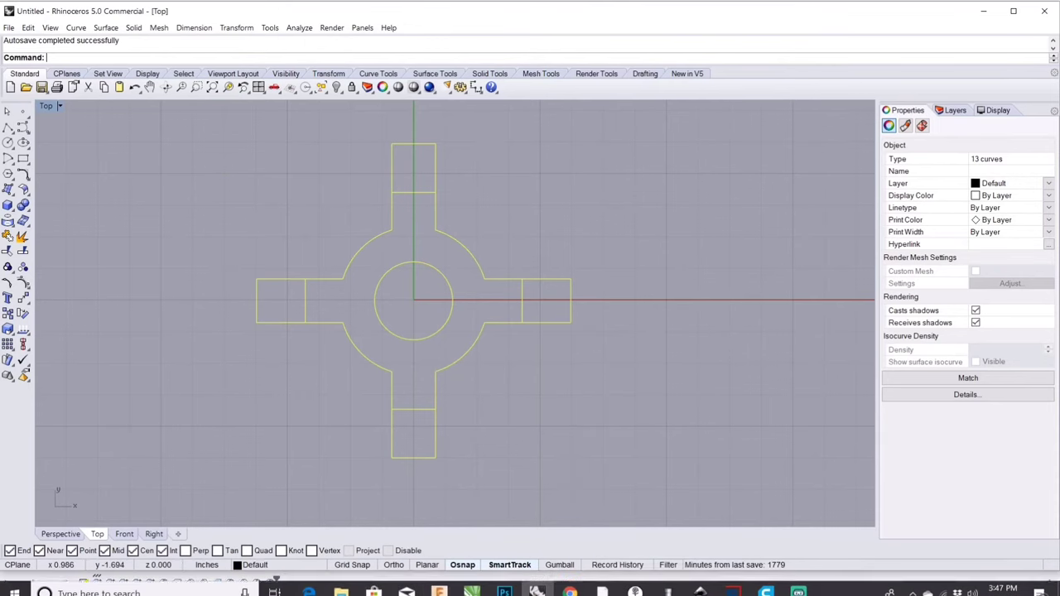
pyautogui.click(439, 585)
# - Check the arms from the front and apply the 0.15 in fillet to their outer vertical edges
pyautogui.scroll(-3, 519, 290)
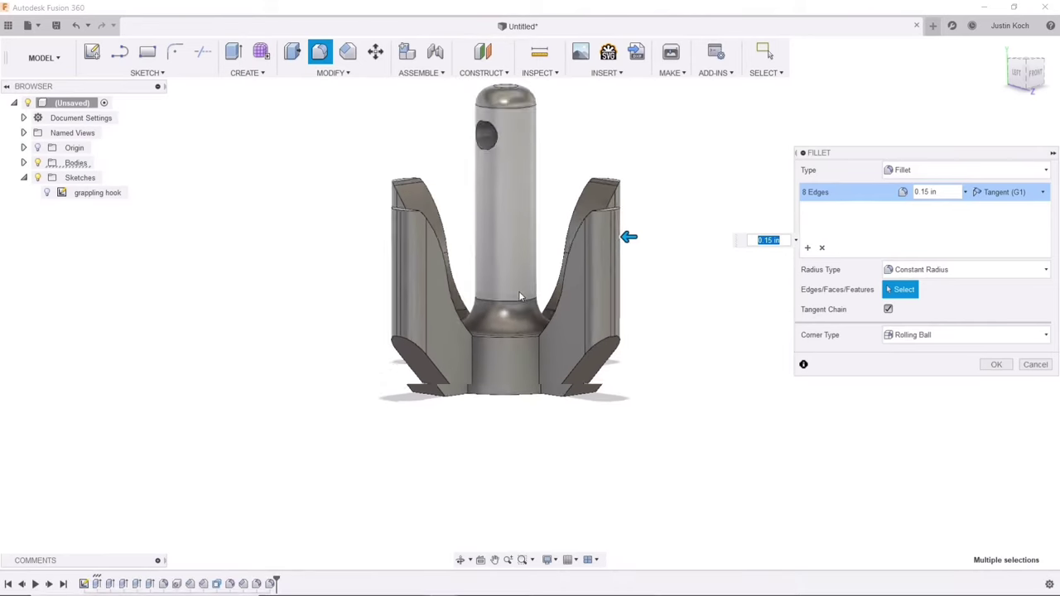
pyautogui.keyDown('shift'); pyautogui.moveTo(528, 302); pyautogui.dragTo(552, 233, button='middle'); pyautogui.keyUp('shift')
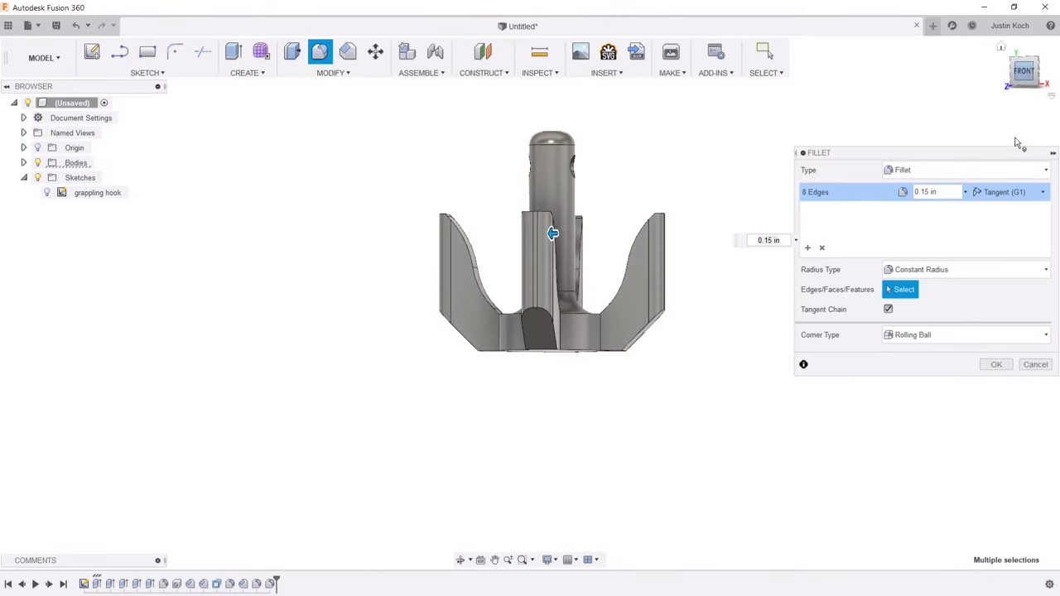
pyautogui.click(998, 365)
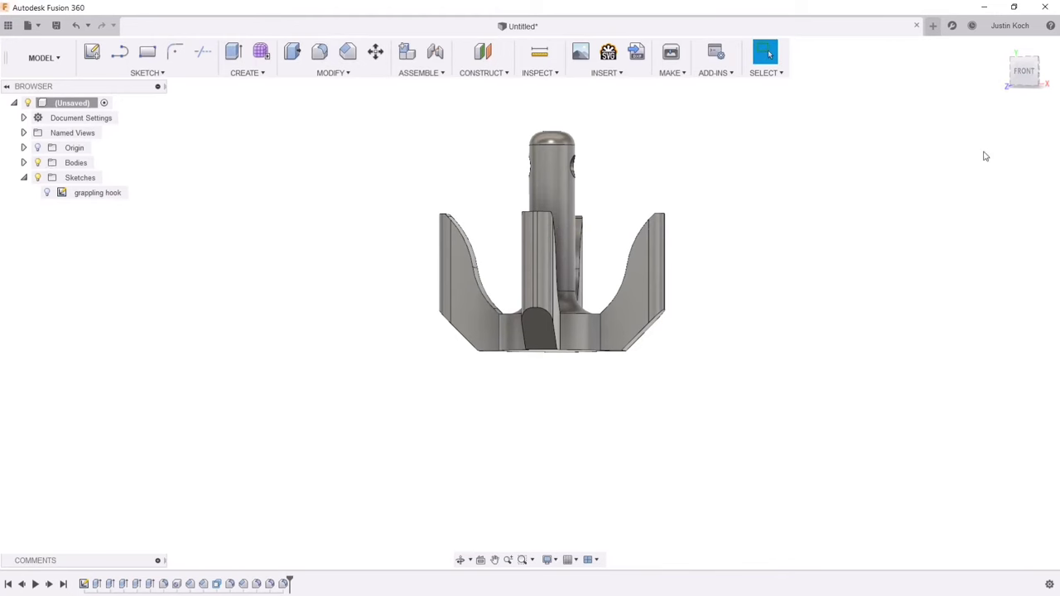
# - Start a fillet on the curved inner edge chains along both sides of all four arms, trying a 0.10 in radius
pyautogui.click(1037, 66)
pyautogui.keyDown('shift'); pyautogui.moveTo(529, 303); pyautogui.dragTo(386, 301, button='middle'); pyautogui.keyUp('shift')
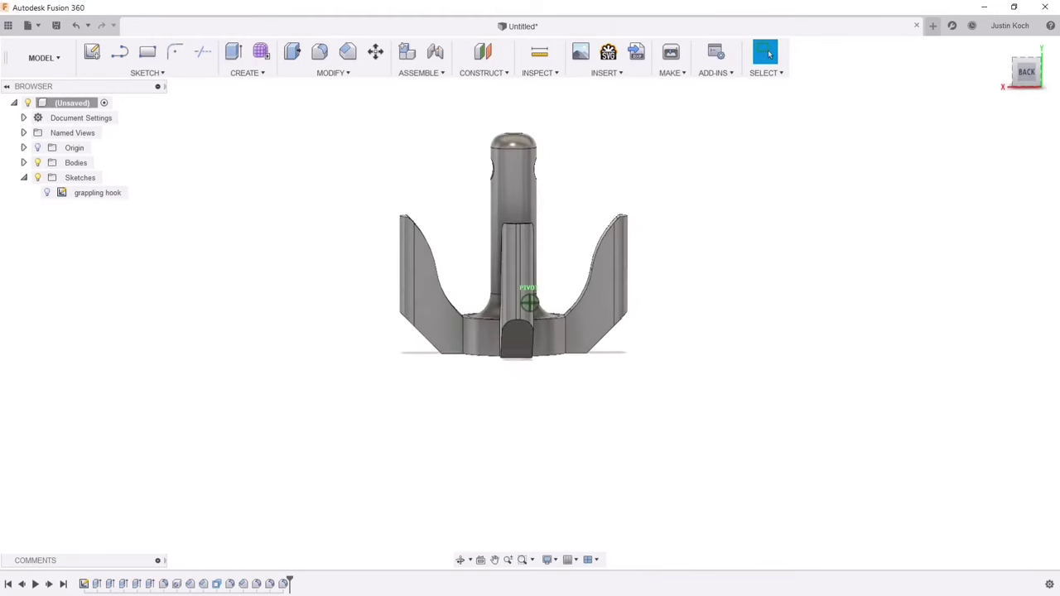
pyautogui.click(320, 52)
pyautogui.click(480, 247)
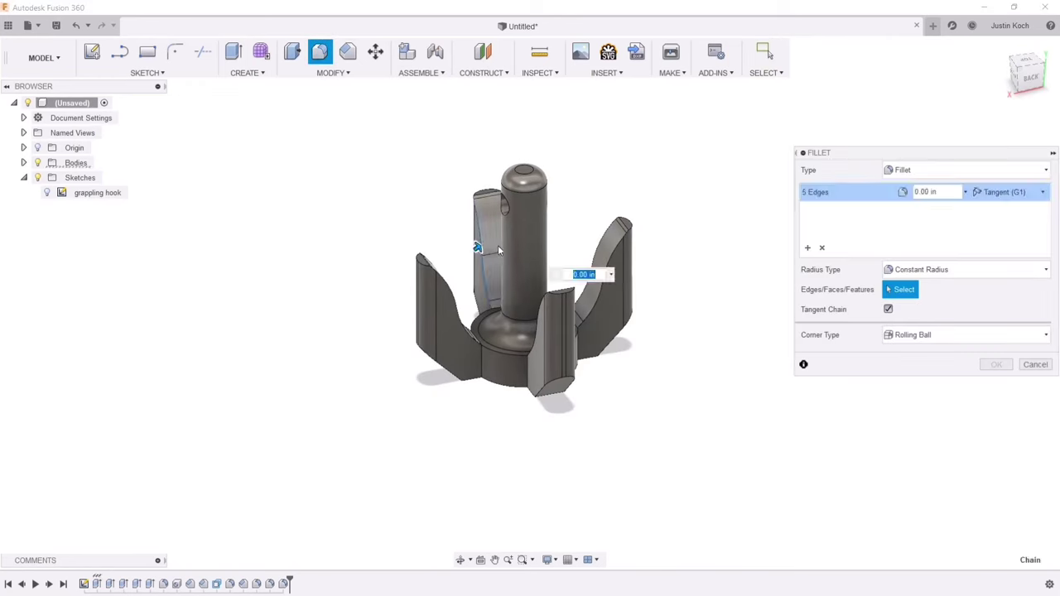
pyautogui.click(607, 256)
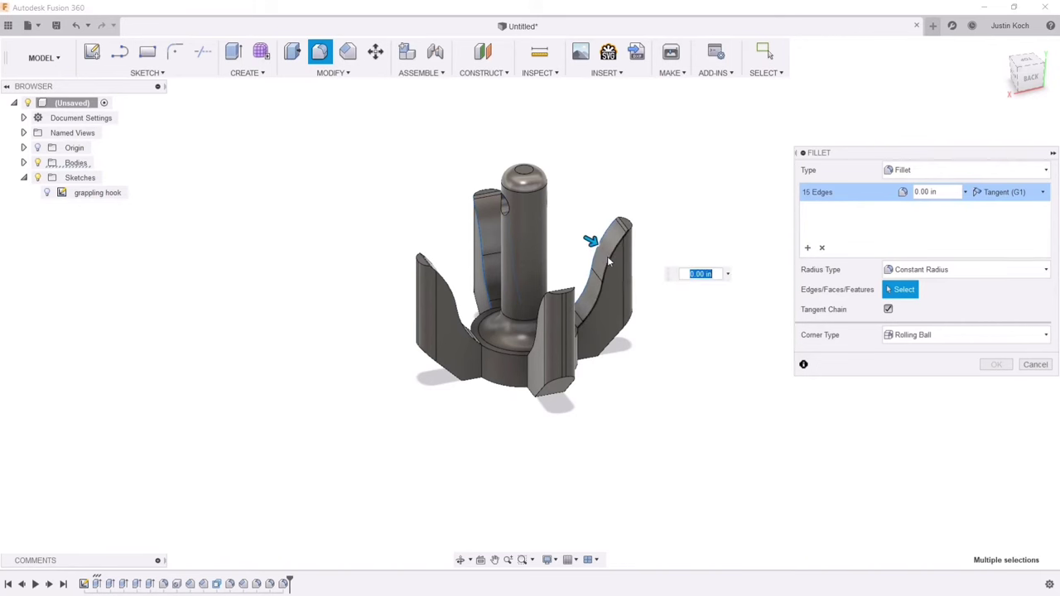
pyautogui.click(570, 308)
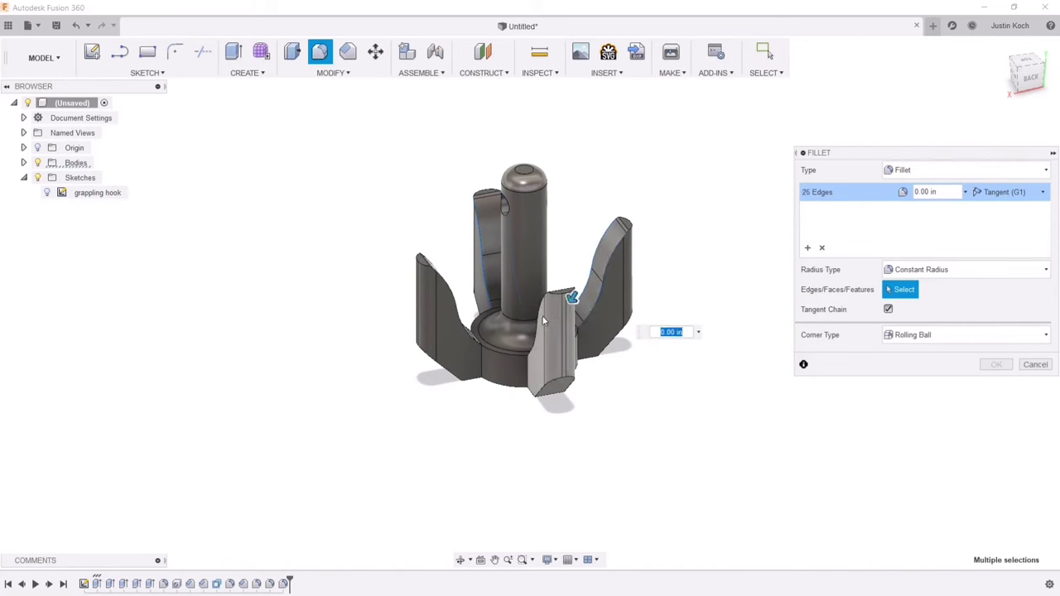
pyautogui.click(471, 328)
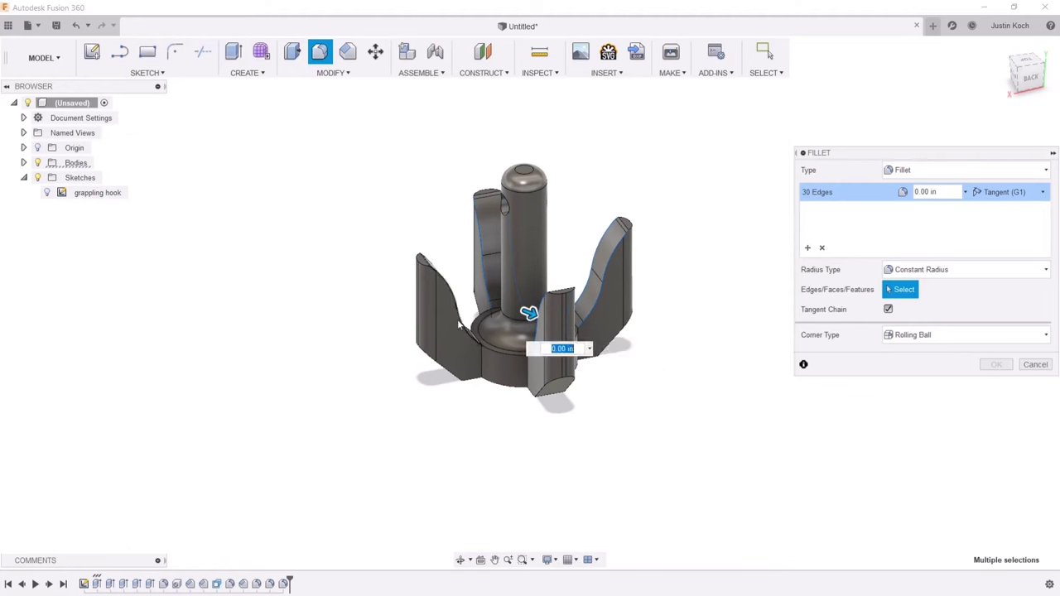
pyautogui.click(462, 323)
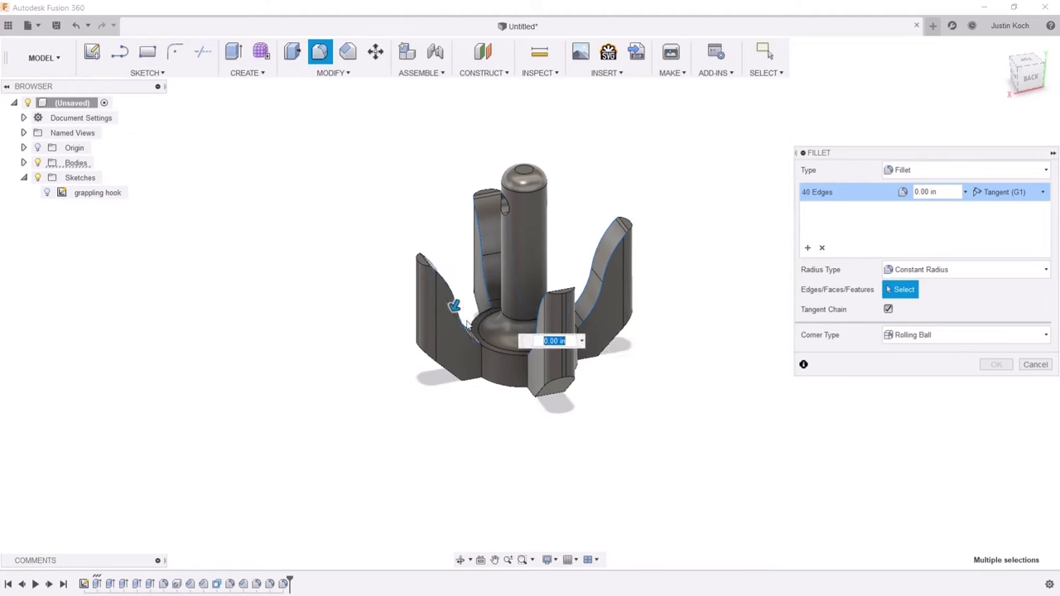
pyautogui.write('0.1')
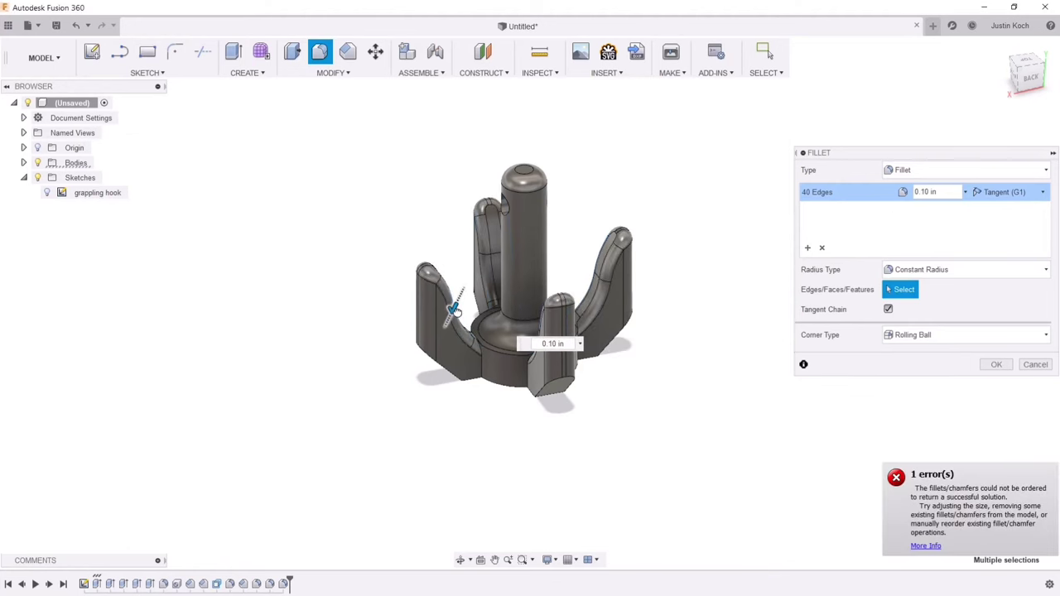
# - Reduce the fillet radius on the curved inner edges of all four arms to 0.025 in and apply the fillet
pyautogui.scroll(5, 455, 310)
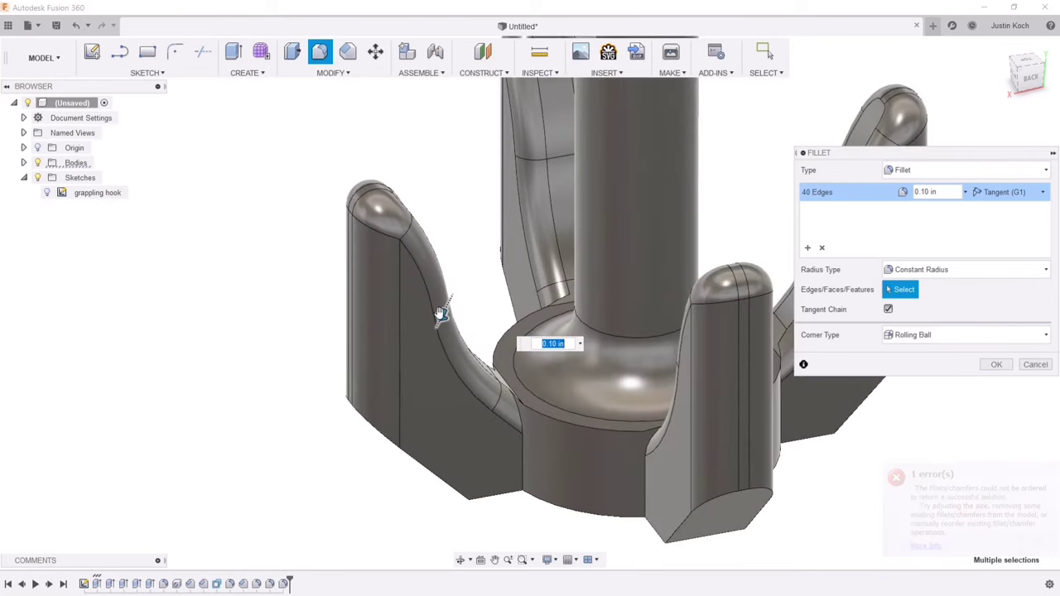
pyautogui.moveTo(438, 315); pyautogui.dragTo(445, 308)
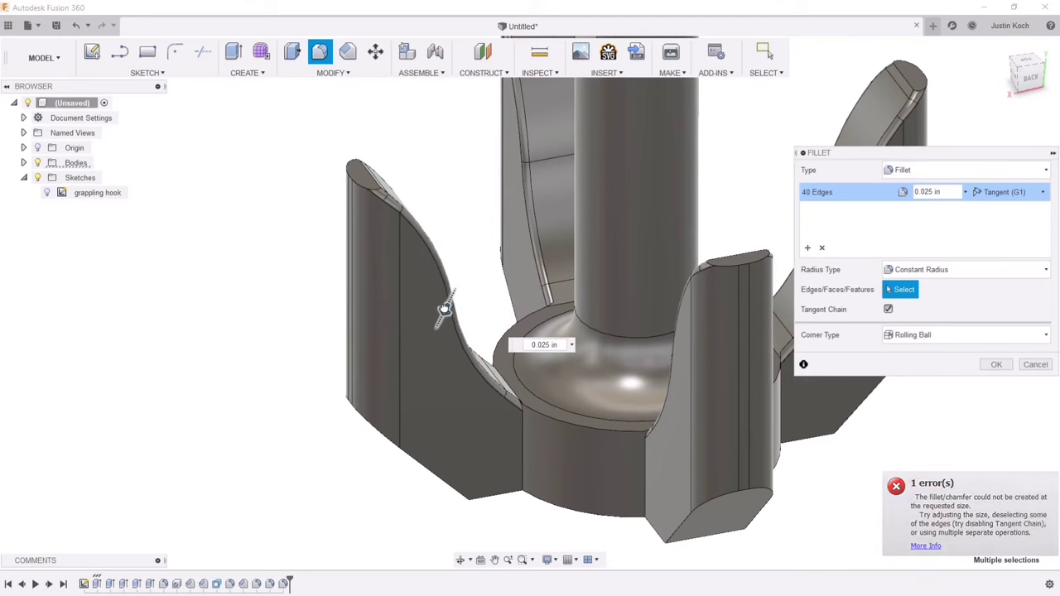
pyautogui.scroll(-3, 451, 308)
pyautogui.scroll(5, 451, 308)
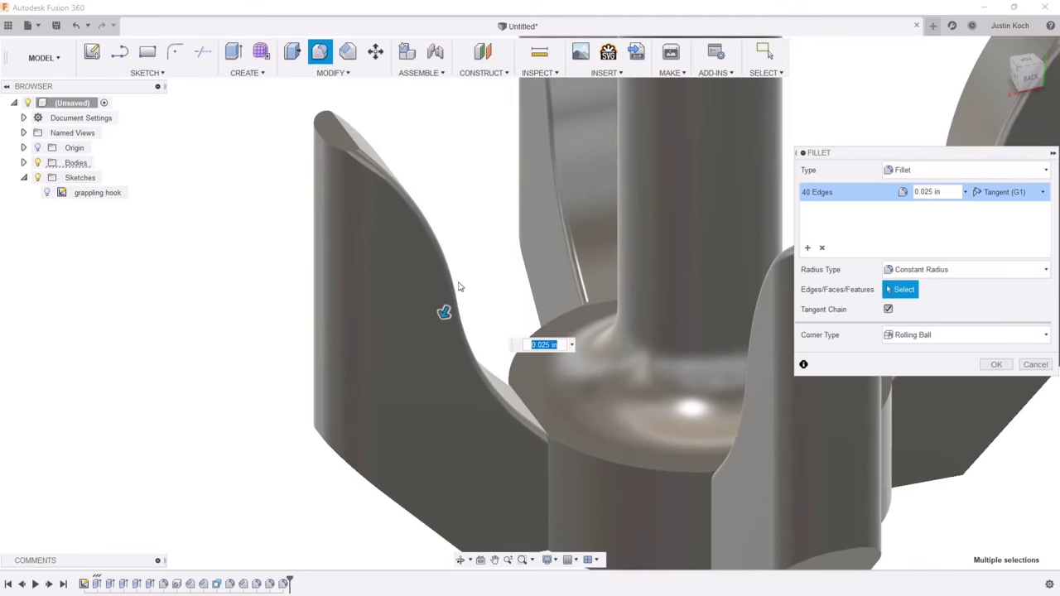
pyautogui.moveTo(445, 313); pyautogui.dragTo(445, 313)
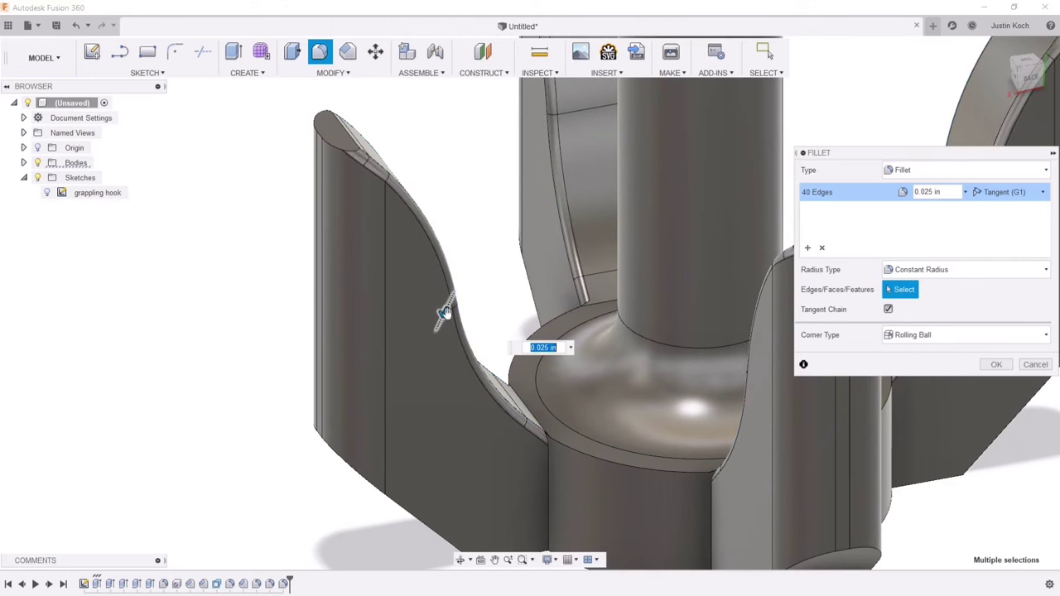
pyautogui.scroll(-6, 599, 361)
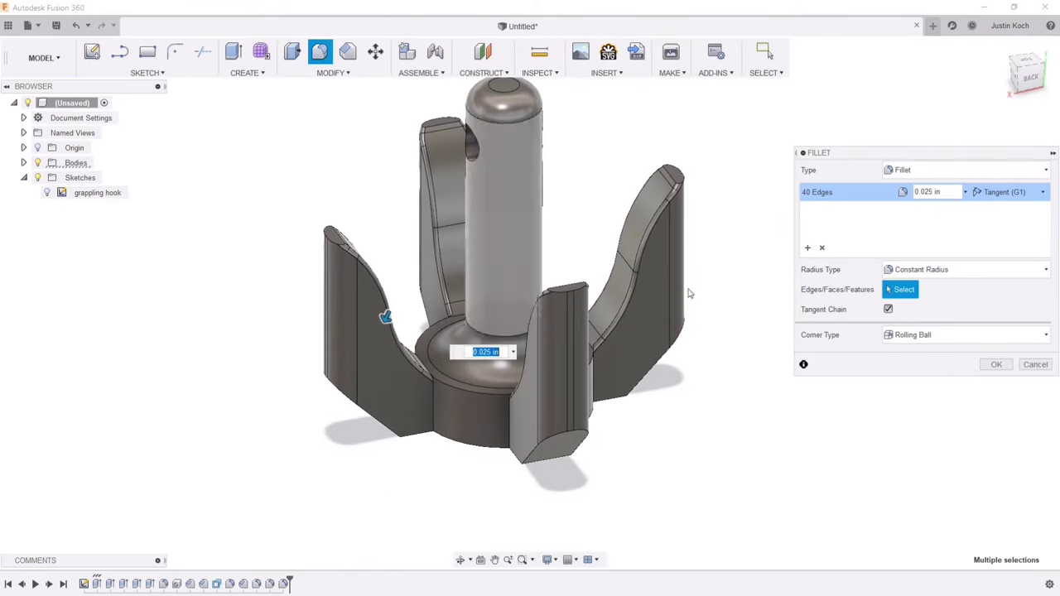
pyautogui.moveTo(1029, 77); pyautogui.dragTo(1027, 81)
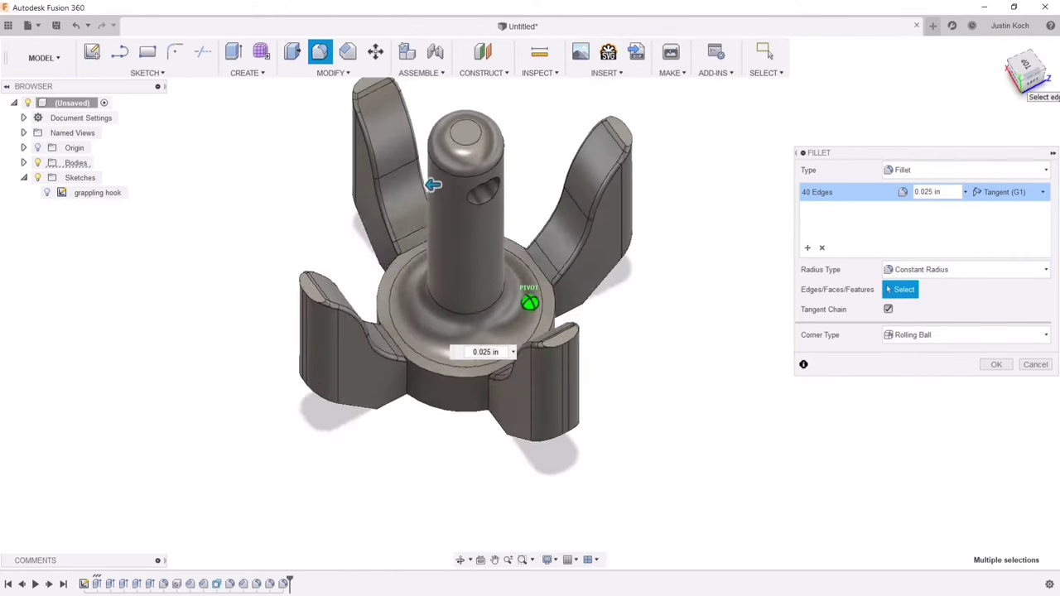
pyautogui.moveTo(433, 184)
pyautogui.keyDown('shift'); pyautogui.mouseDown(button='middle')
pyautogui.moveTo(513, 142)
pyautogui.moveTo(644, 274)
pyautogui.mouseUp(button='middle'); pyautogui.keyUp('shift')
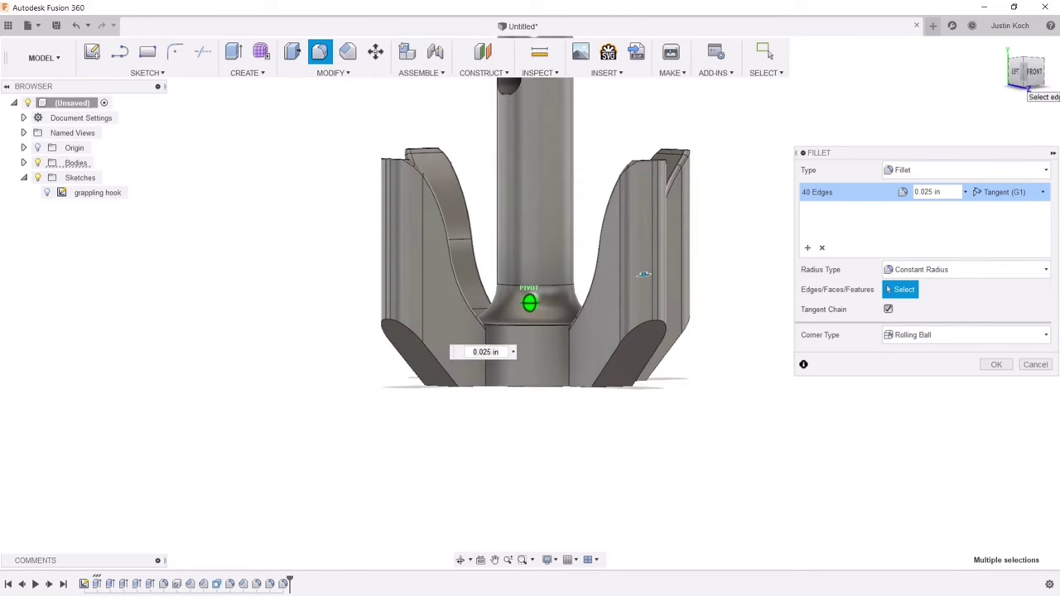
pyautogui.moveTo(1029, 85); pyautogui.dragTo(1023, 89)
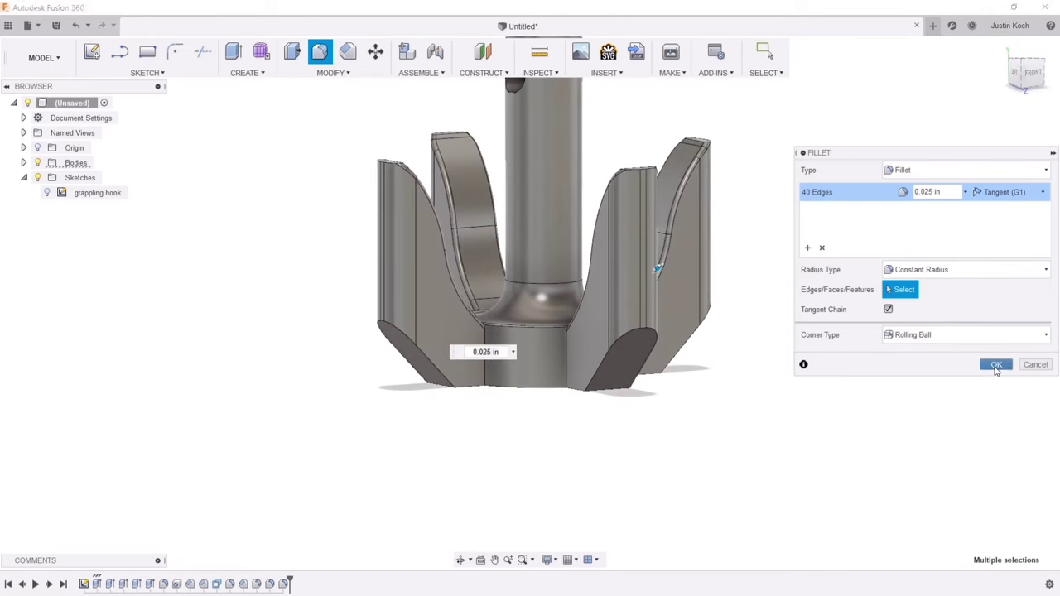
pyautogui.click(996, 364)
pyautogui.scroll(5, 540, 325)
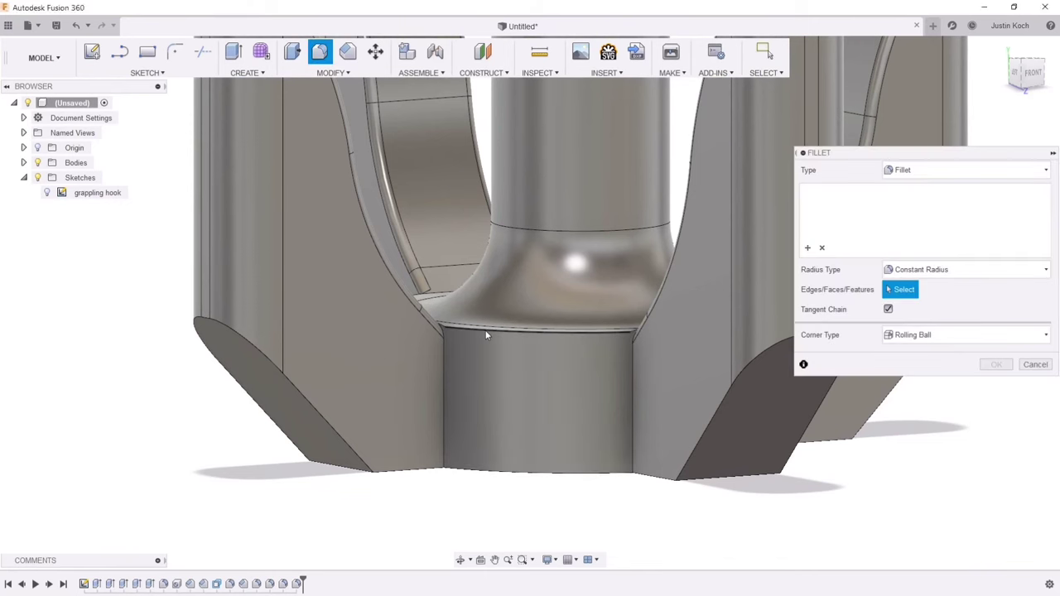
pyautogui.click(487, 331)
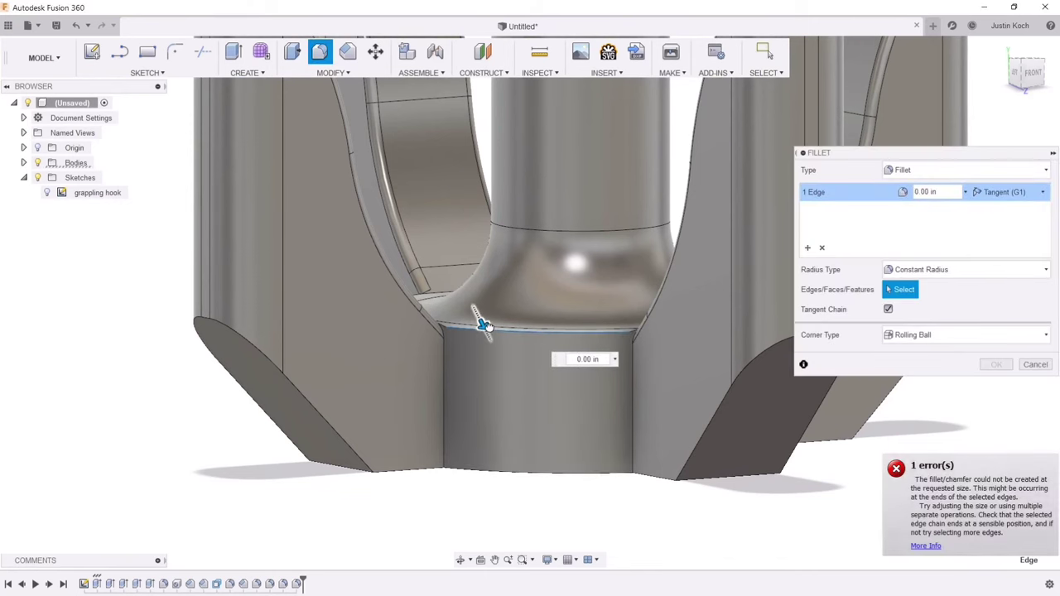
pyautogui.moveTo(487, 326); pyautogui.dragTo(500, 354)
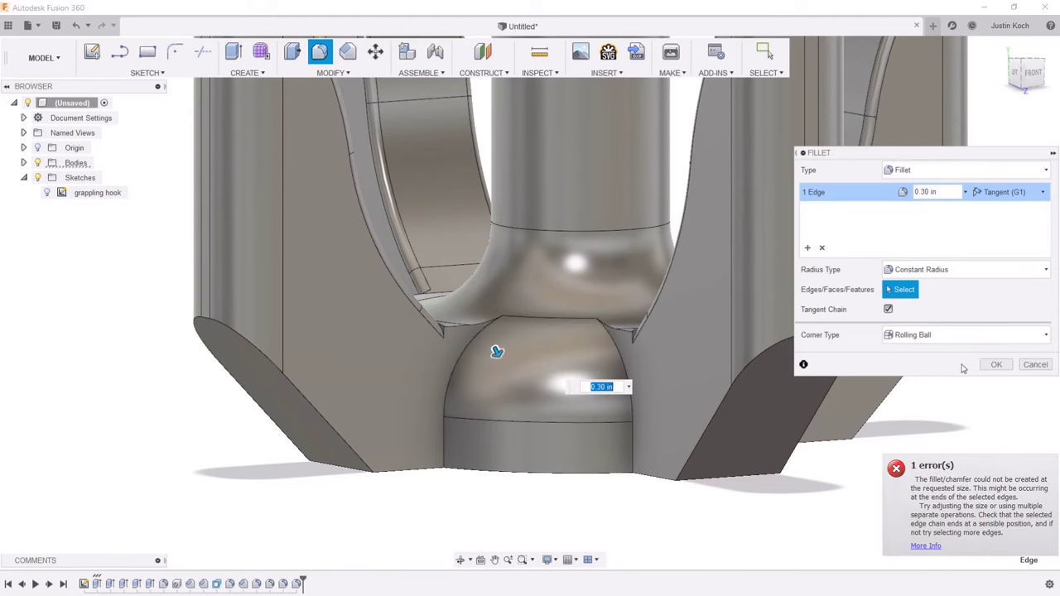
pyautogui.click(1035, 364)
pyautogui.scroll(-5, 779, 367)
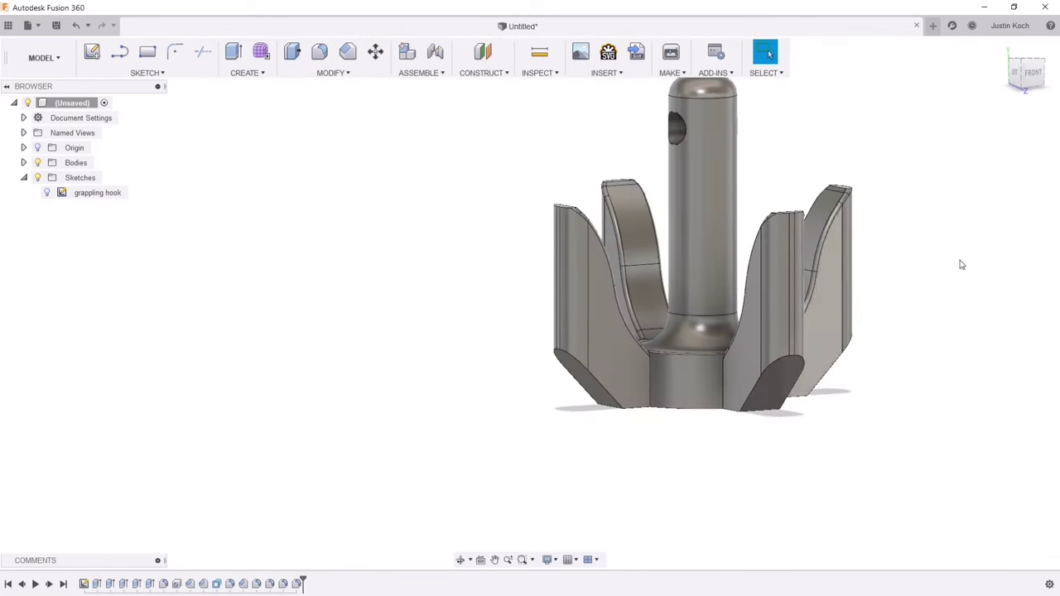
# - Inspect the underside of the hub and the bottom faces of the arms
pyautogui.moveTo(961, 265)
pyautogui.keyDown('shift'); pyautogui.mouseDown(button='middle')
pyautogui.moveTo(918, 163)
pyautogui.moveTo(765, 216)
pyautogui.mouseUp(button='middle'); pyautogui.keyUp('shift')
pyautogui.moveTo(1021, 83); pyautogui.dragTo(999, 44)
pyautogui.moveTo(759, 279); pyautogui.dragTo(763, 330, button='middle')
pyautogui.scroll(1, 764, 330)
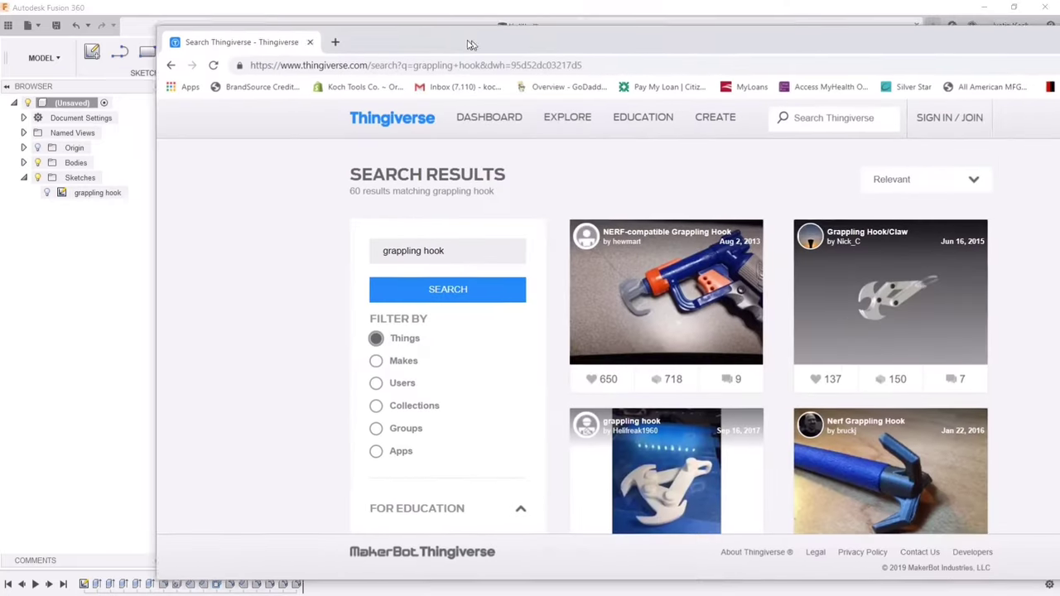
# - Browse the Thingiverse search results for grappling hook designs in the browser, and return to Fusion 360
pyautogui.scroll(-5, 592, 190)
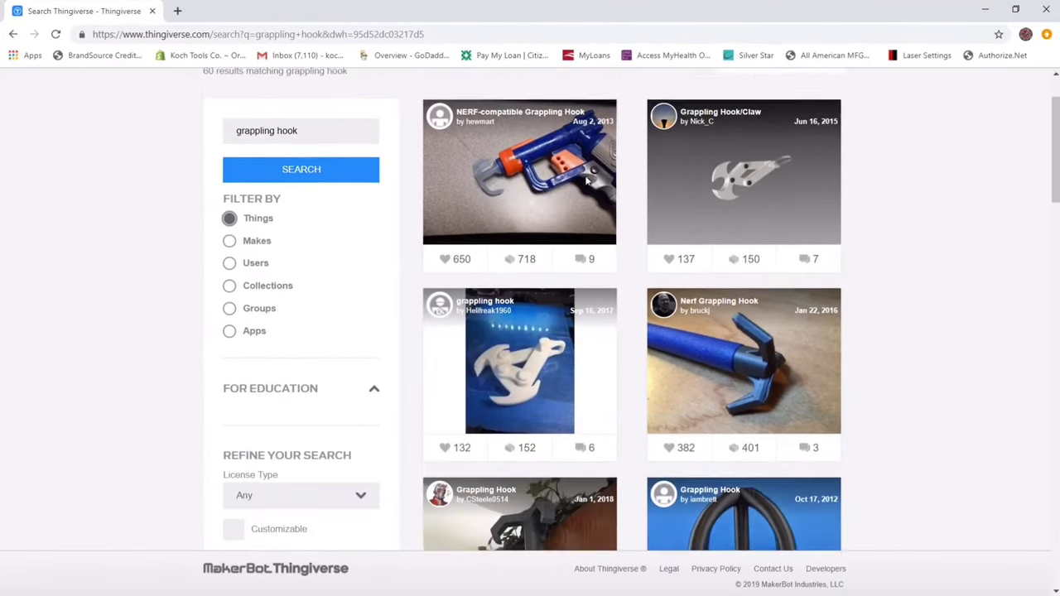
pyautogui.scroll(2, 586, 182)
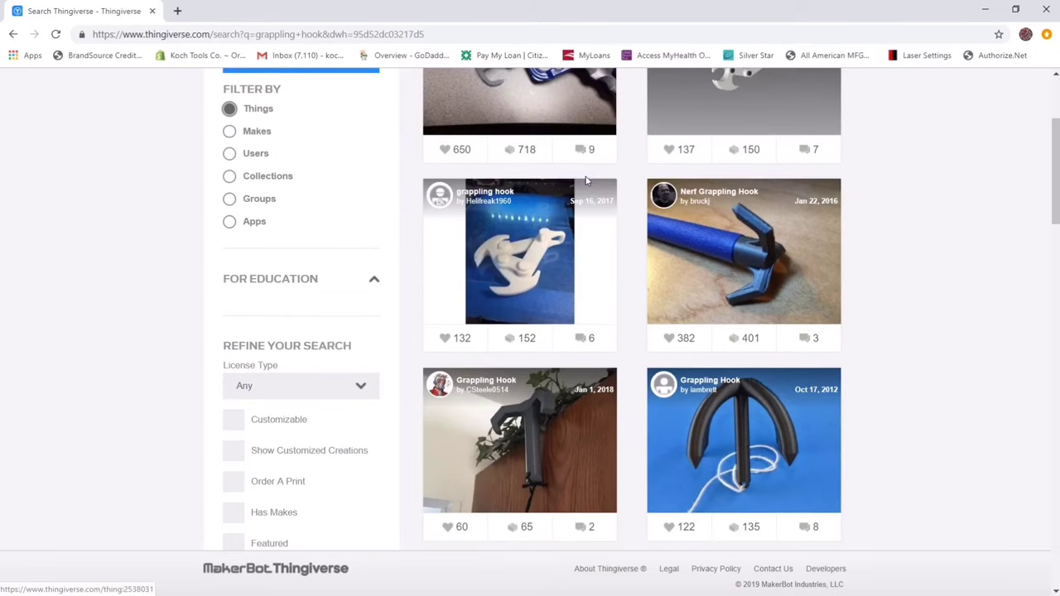
pyautogui.scroll(-4, 586, 181)
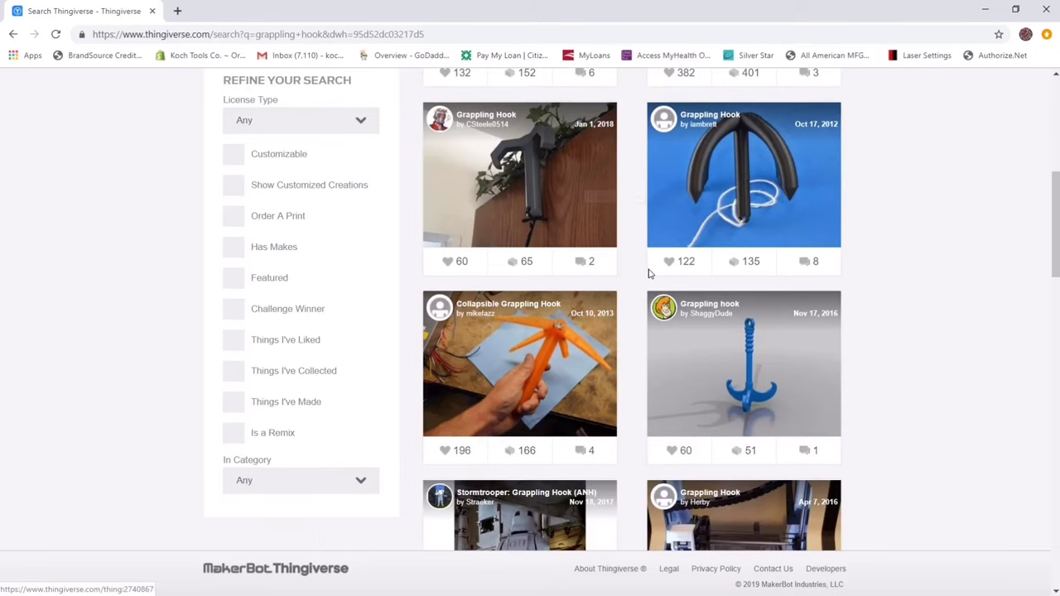
pyautogui.scroll(-4, 648, 267)
pyautogui.scroll(-5, 649, 269)
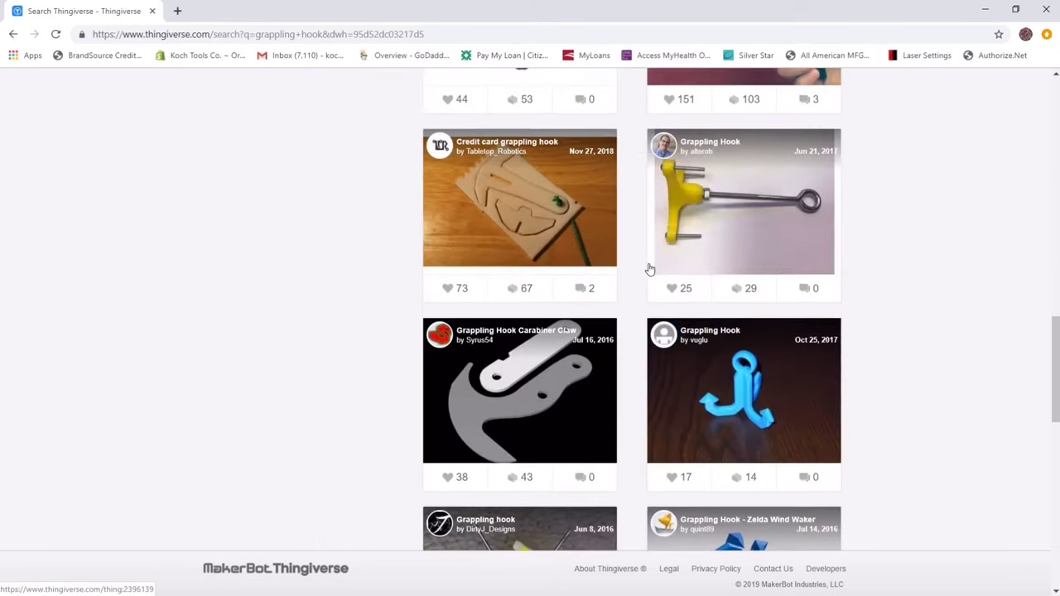
pyautogui.scroll(-5, 649, 269)
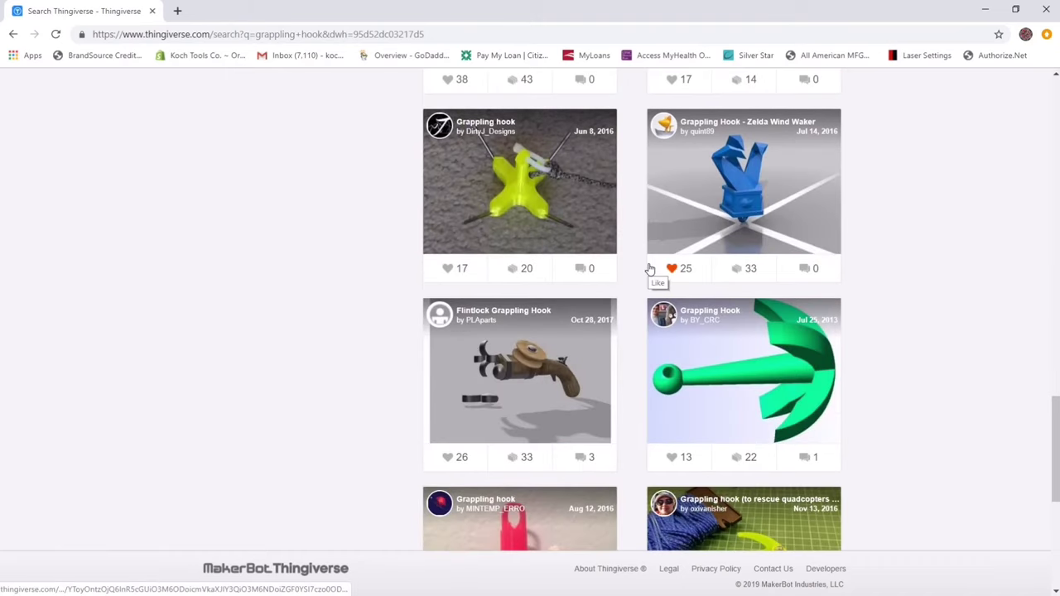
pyautogui.scroll(-5, 649, 269)
pyautogui.scroll(-4, 649, 269)
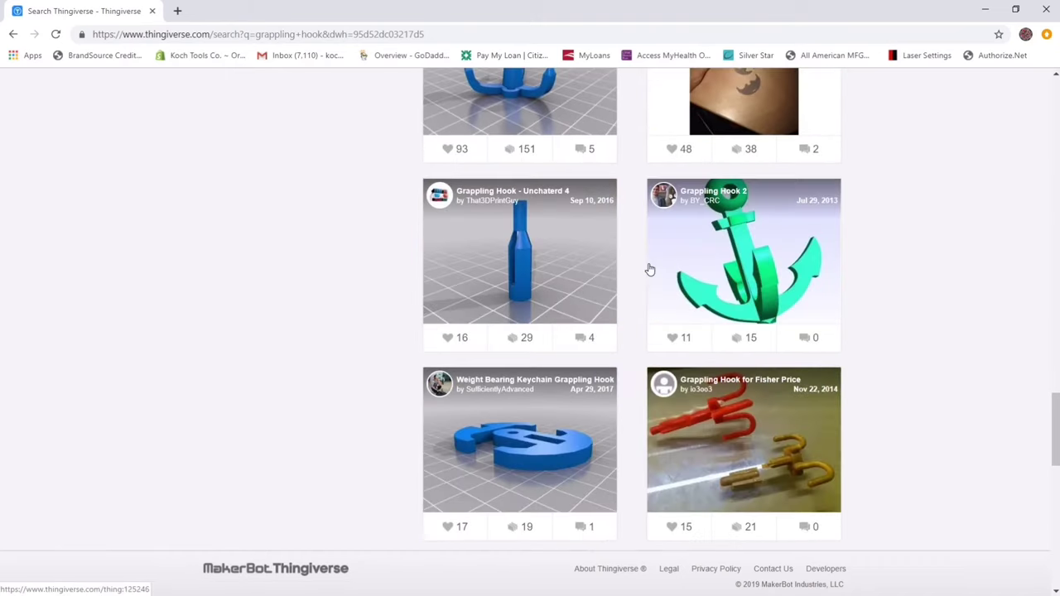
pyautogui.scroll(-4, 649, 269)
pyautogui.scroll(-5, 649, 269)
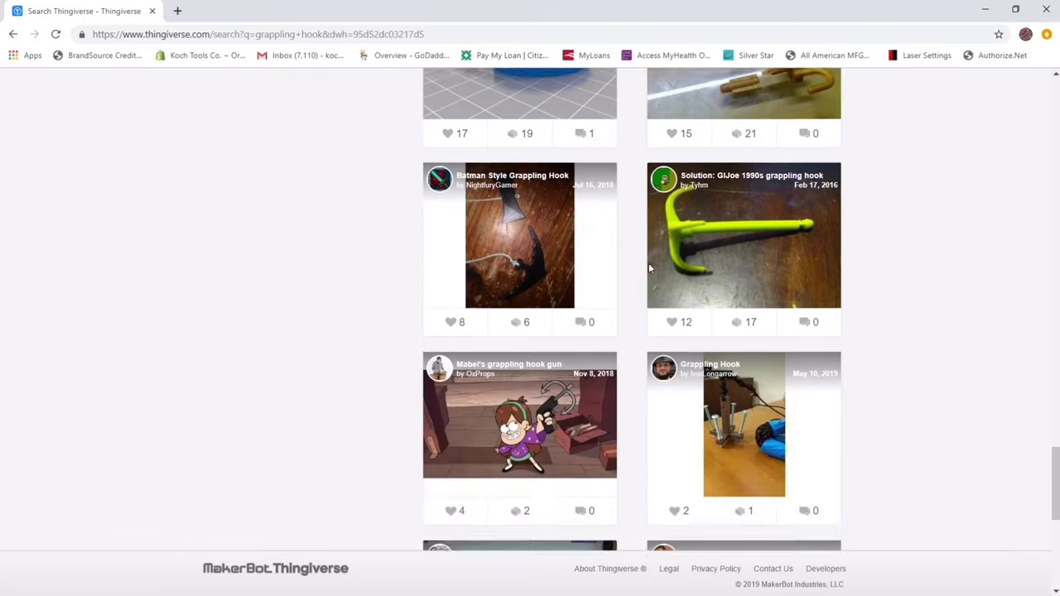
pyautogui.scroll(15, 649, 269)
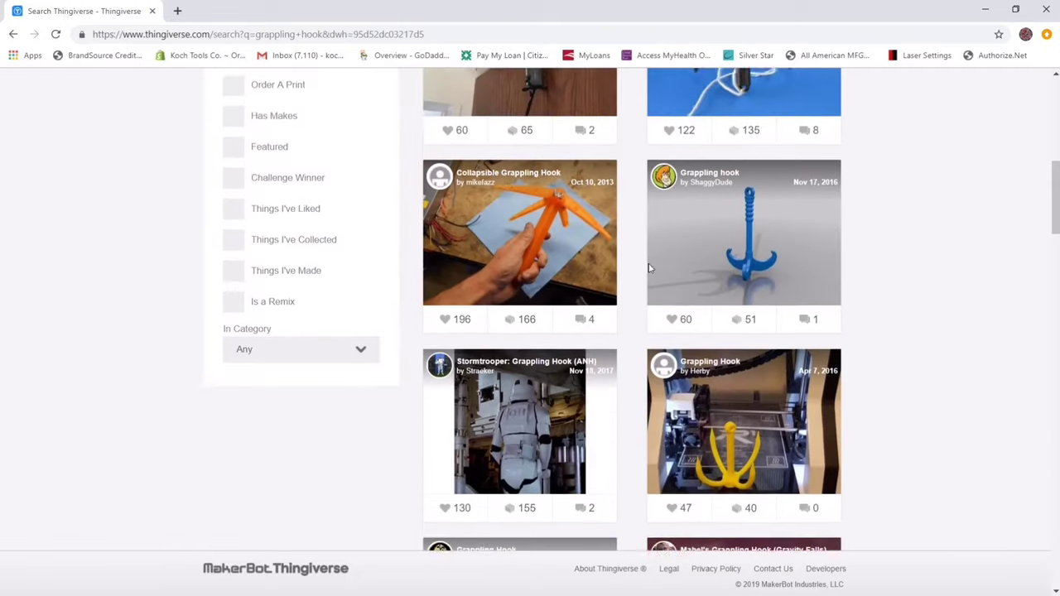
pyautogui.scroll(5, 855, 292)
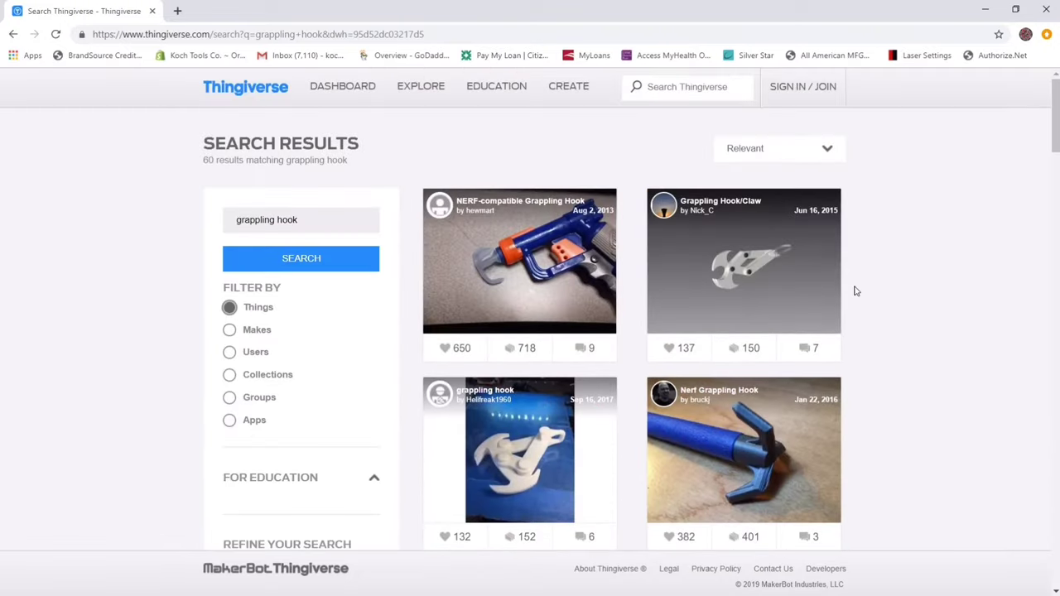
pyautogui.scroll(-5, 855, 292)
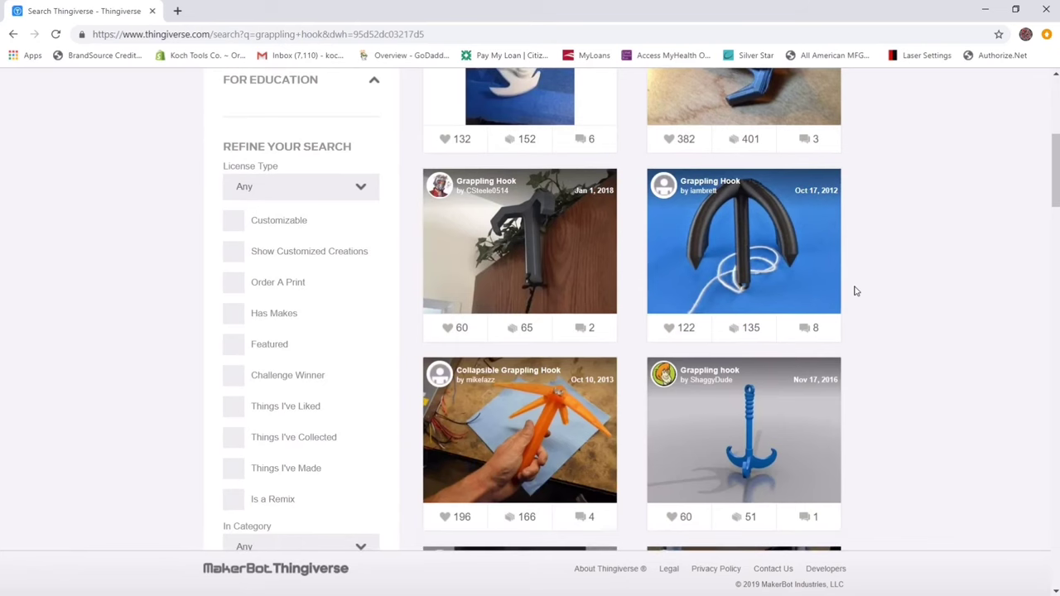
pyautogui.scroll(-6, 855, 291)
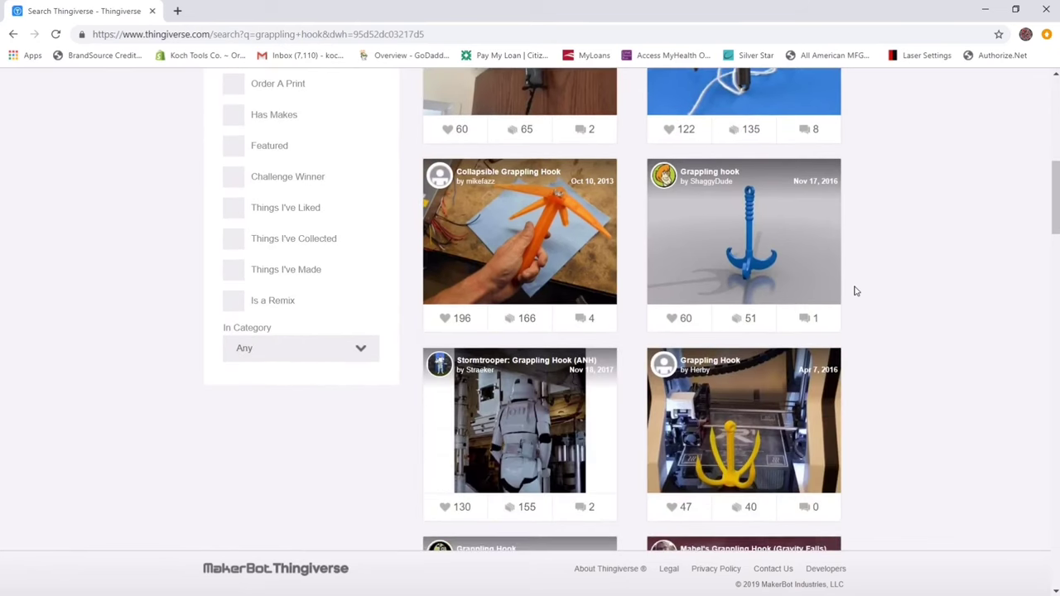
pyautogui.scroll(-8, 856, 291)
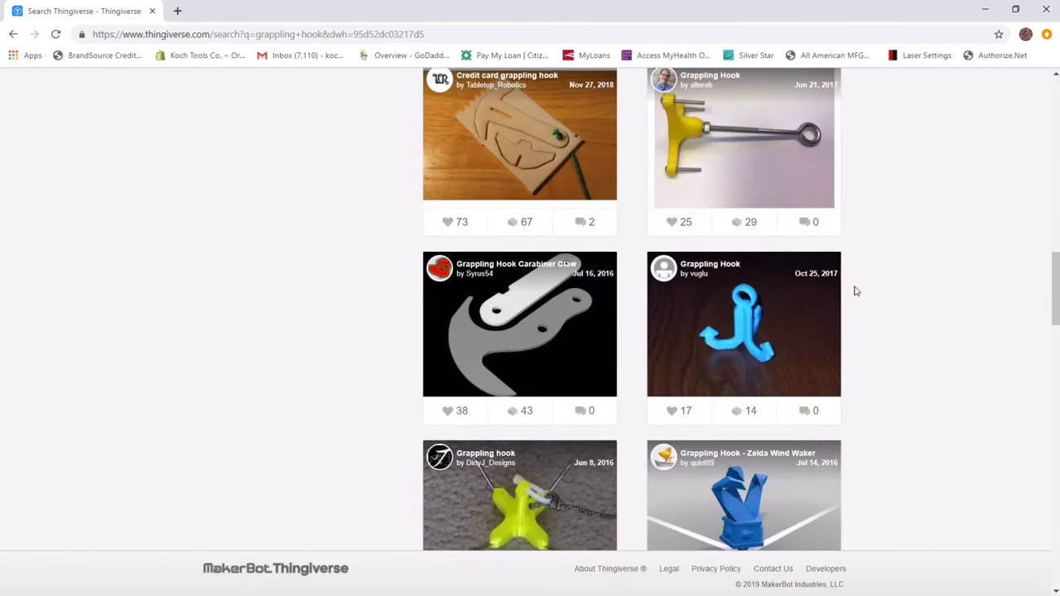
pyautogui.scroll(-3, 856, 292)
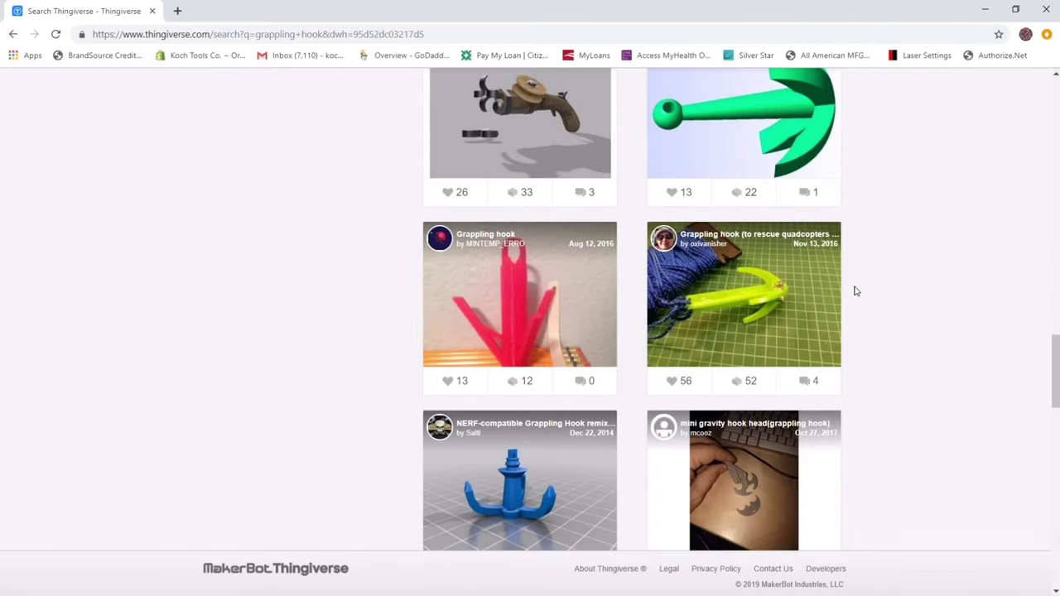
pyautogui.scroll(-3, 855, 291)
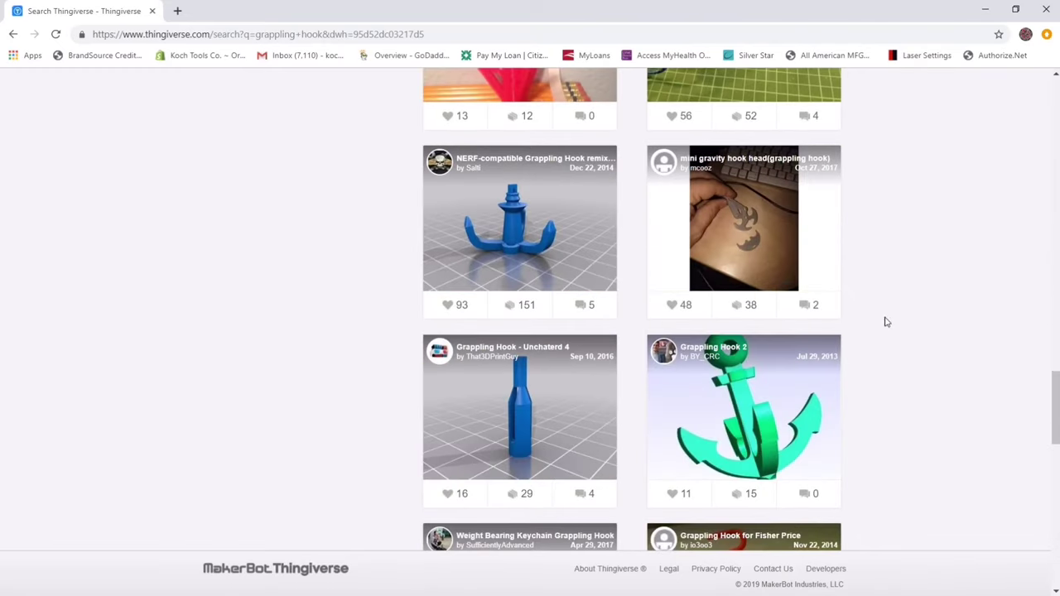
pyautogui.scroll(6, 337, 217)
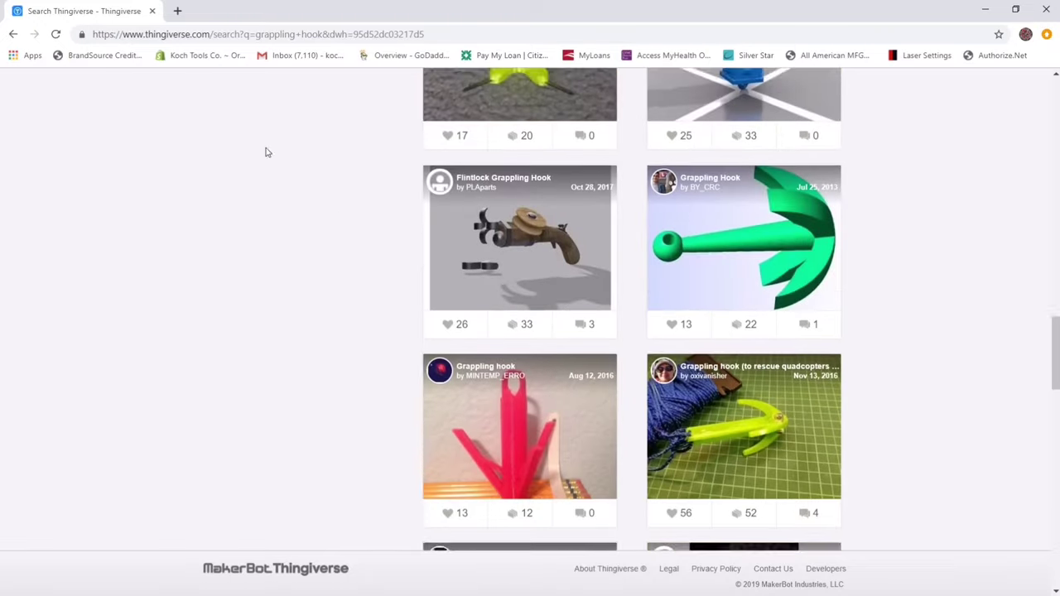
pyautogui.scroll(12, 323, 245)
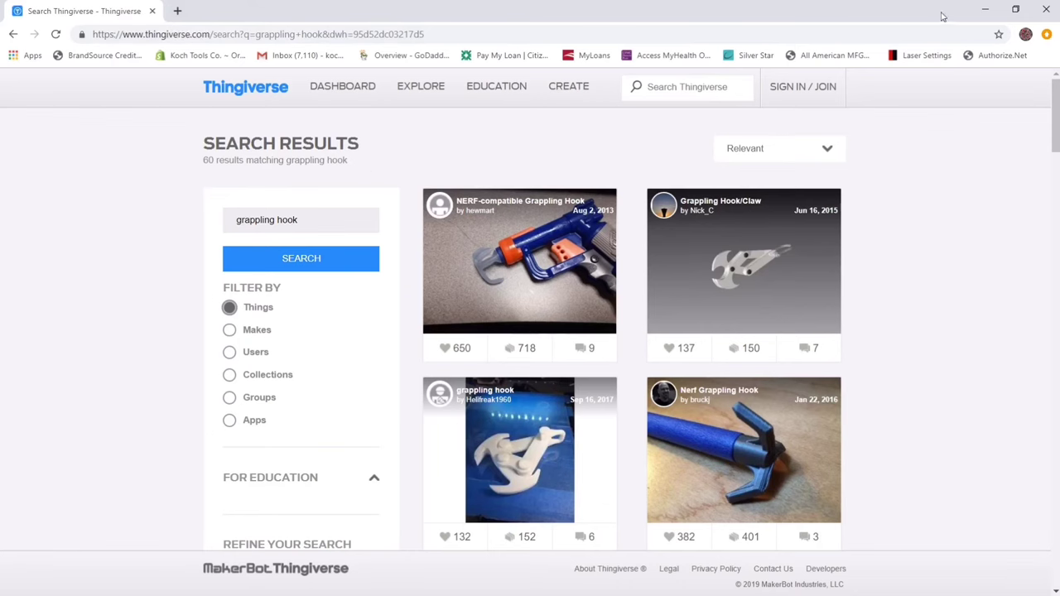
pyautogui.click(994, 11)
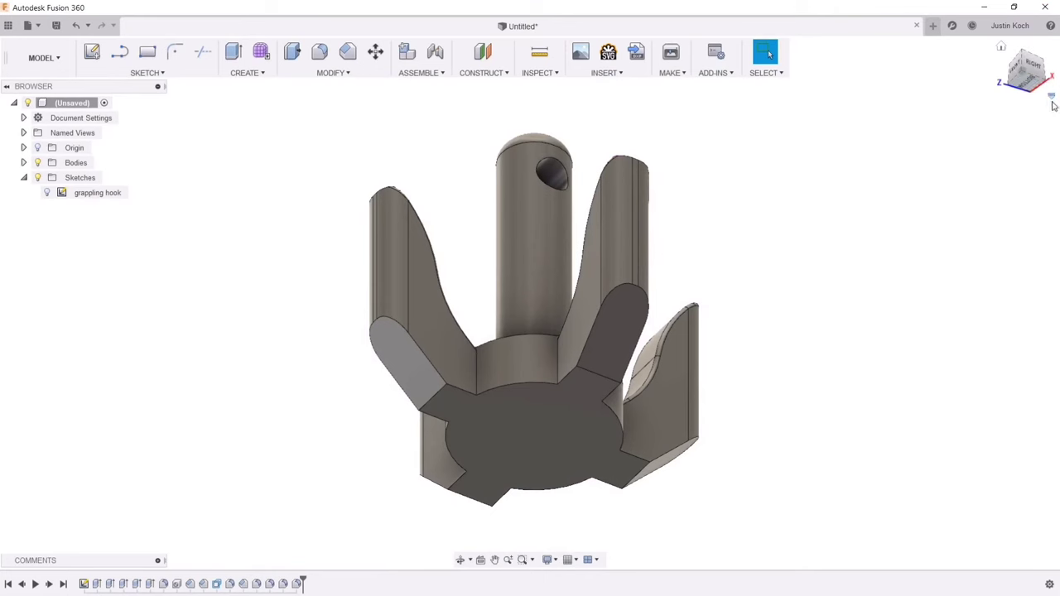
pyautogui.moveTo(1024, 102); pyautogui.dragTo(792, 239)
pyautogui.scroll(-2, 755, 275)
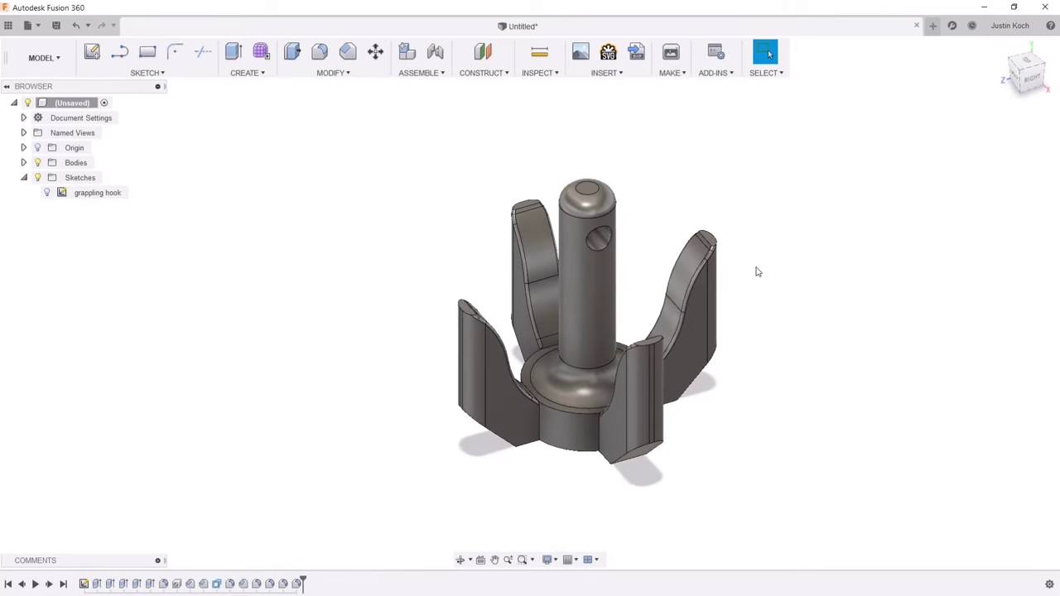
pyautogui.moveTo(747, 269); pyautogui.dragTo(705, 238, button='middle')
pyautogui.moveTo(1024, 73); pyautogui.dragTo(1018, 60)
pyautogui.click(348, 51)
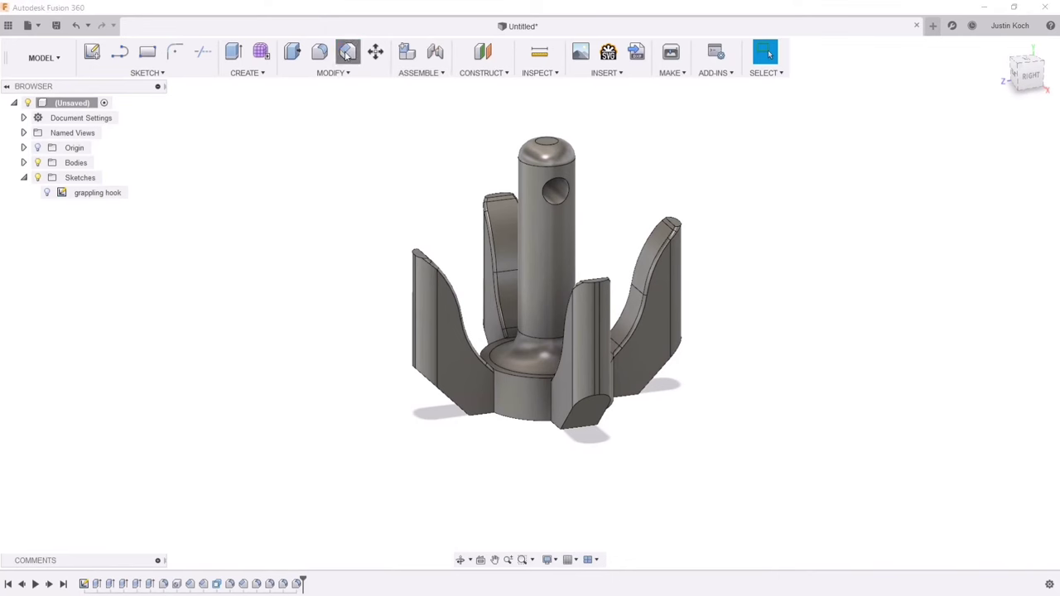
pyautogui.click(548, 204)
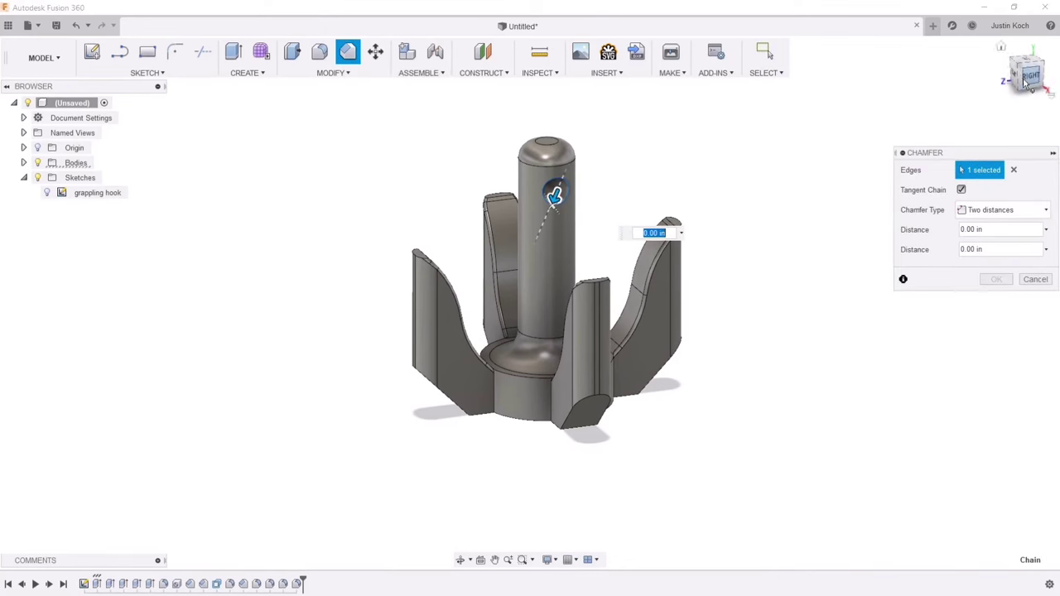
pyautogui.moveTo(1025, 84)
pyautogui.mouseDown()
pyautogui.moveTo(1050, 86)
pyautogui.moveTo(1040, 88)
pyautogui.mouseUp()
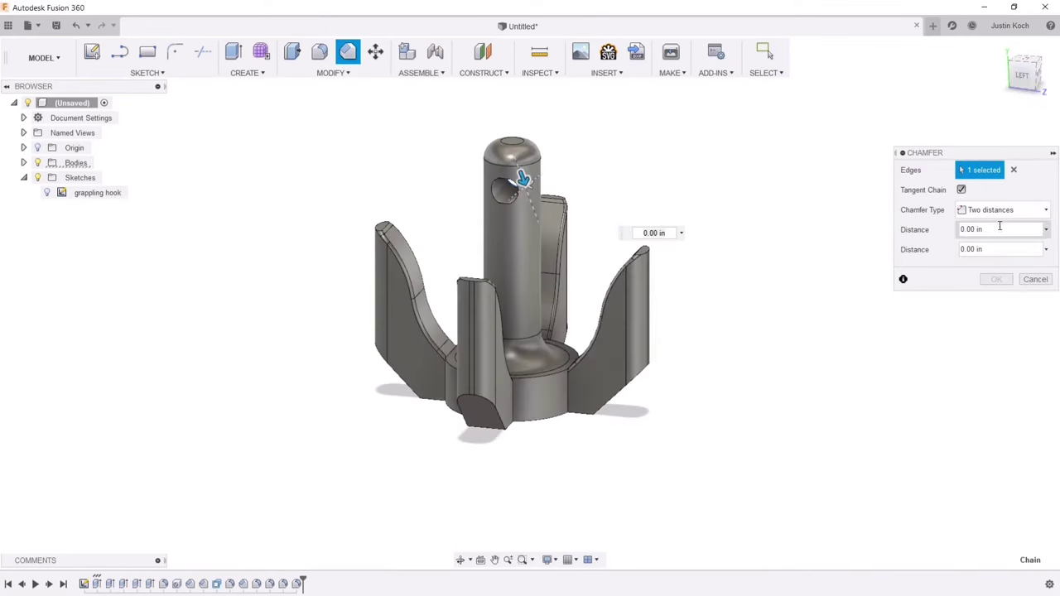
pyautogui.click(1004, 216)
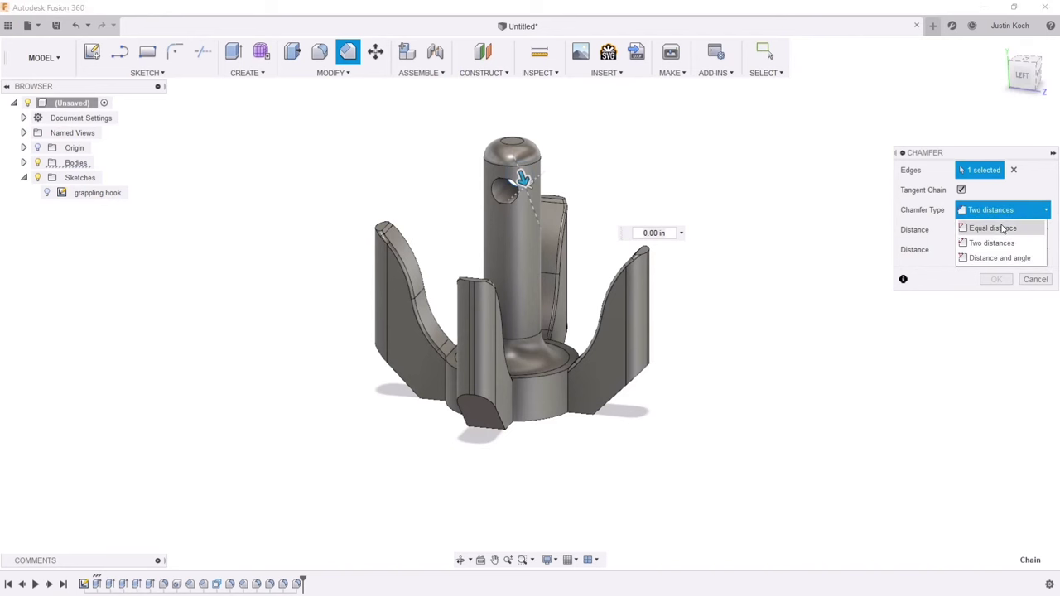
pyautogui.click(990, 225)
pyautogui.scroll(5, 515, 207)
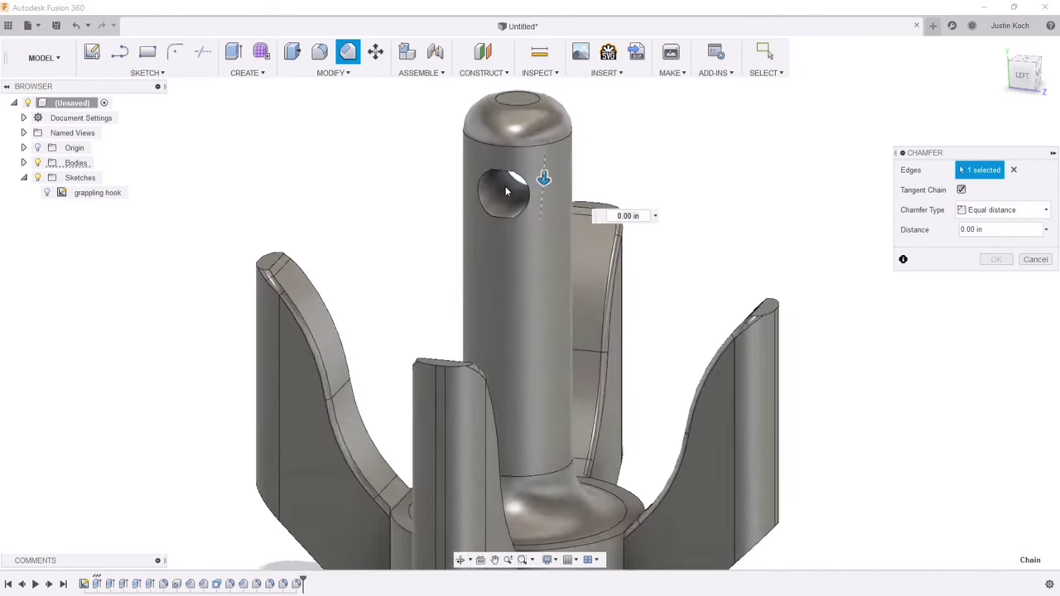
pyautogui.click(1035, 259)
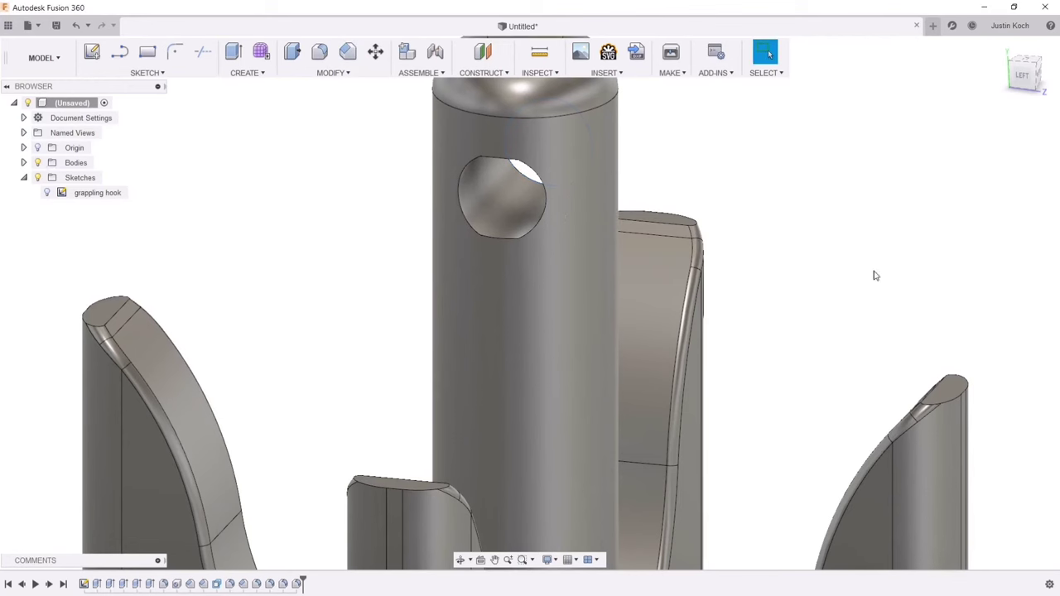
# - Edit the rope hole feature in the shaft and extend its depth to 0.80 in
pyautogui.rightClick(176, 586)
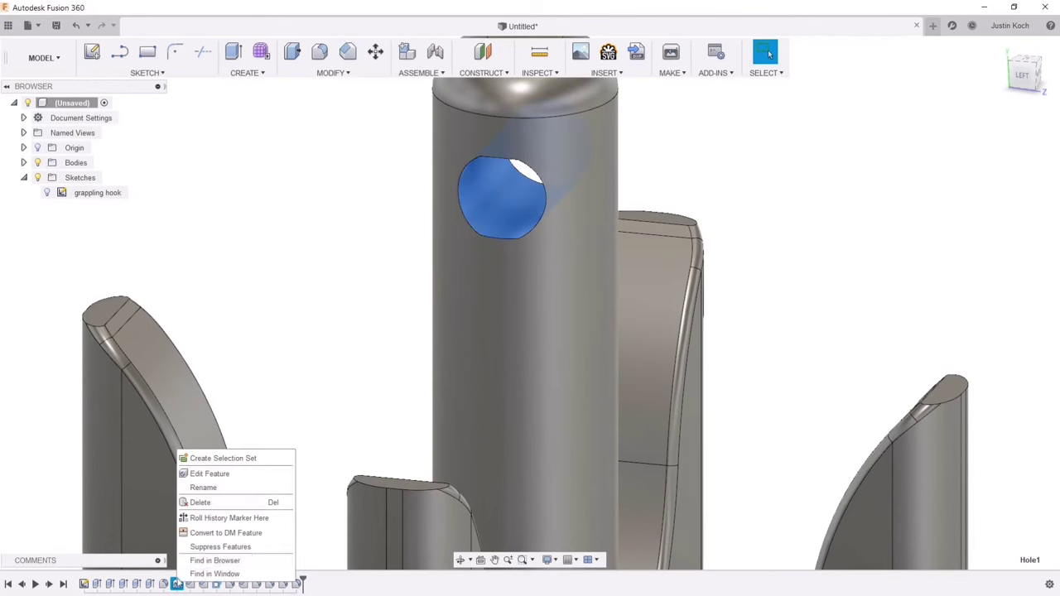
pyautogui.click(210, 479)
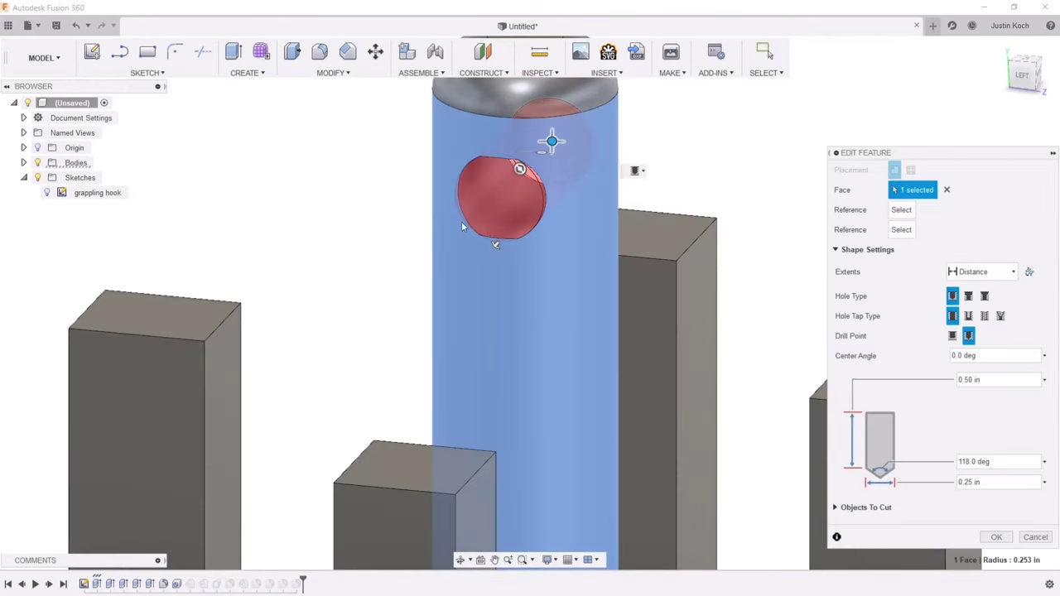
pyautogui.moveTo(493, 242); pyautogui.dragTo(463, 278)
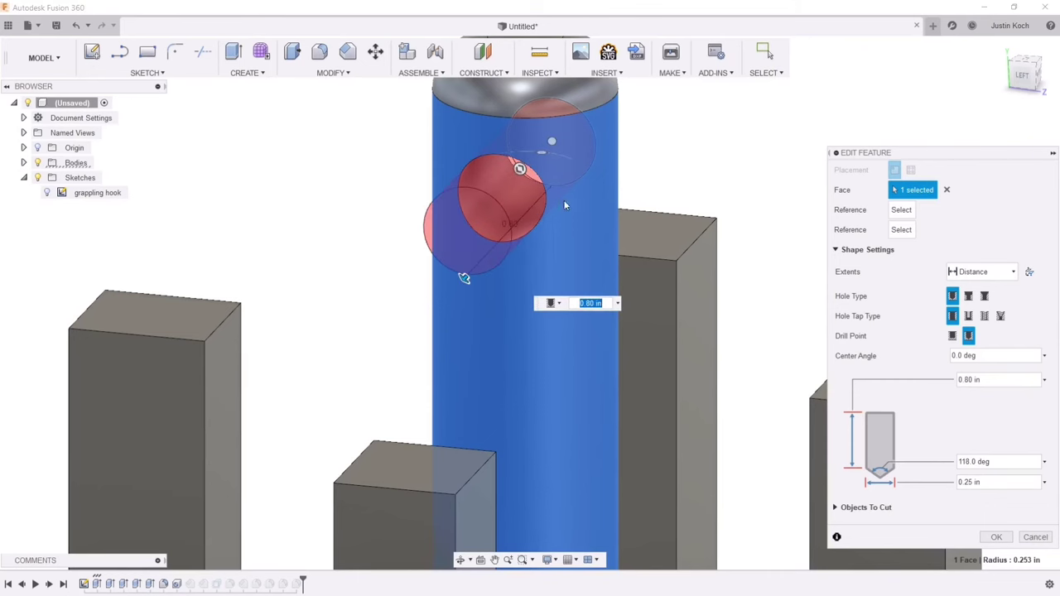
pyautogui.click(994, 537)
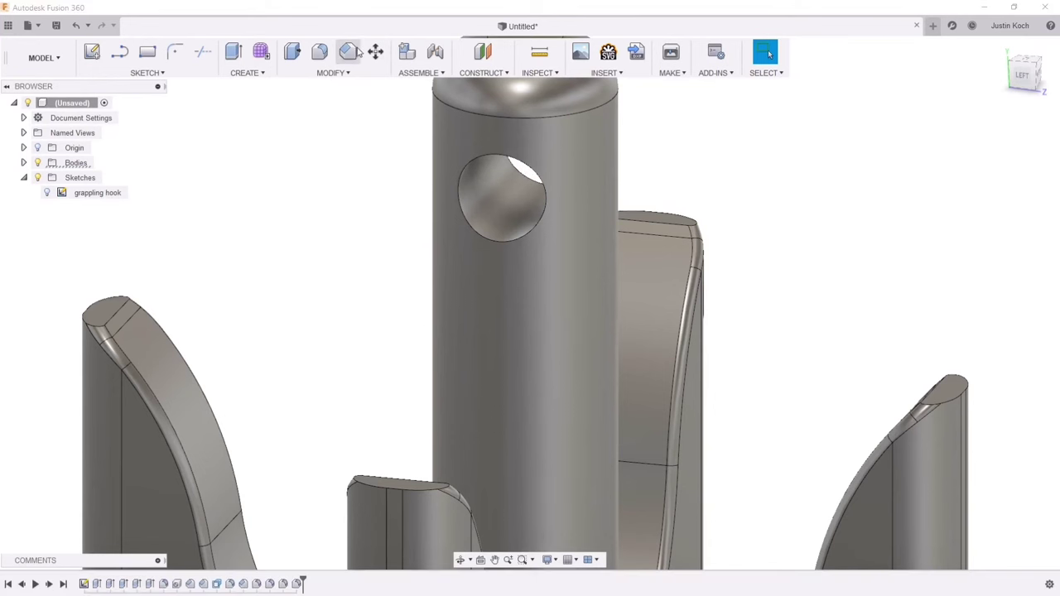
# - Chamfer both rim edges of the rope hole with an equal distance of 0.05 in
pyautogui.click(347, 52)
pyautogui.click(524, 178)
pyautogui.click(505, 238)
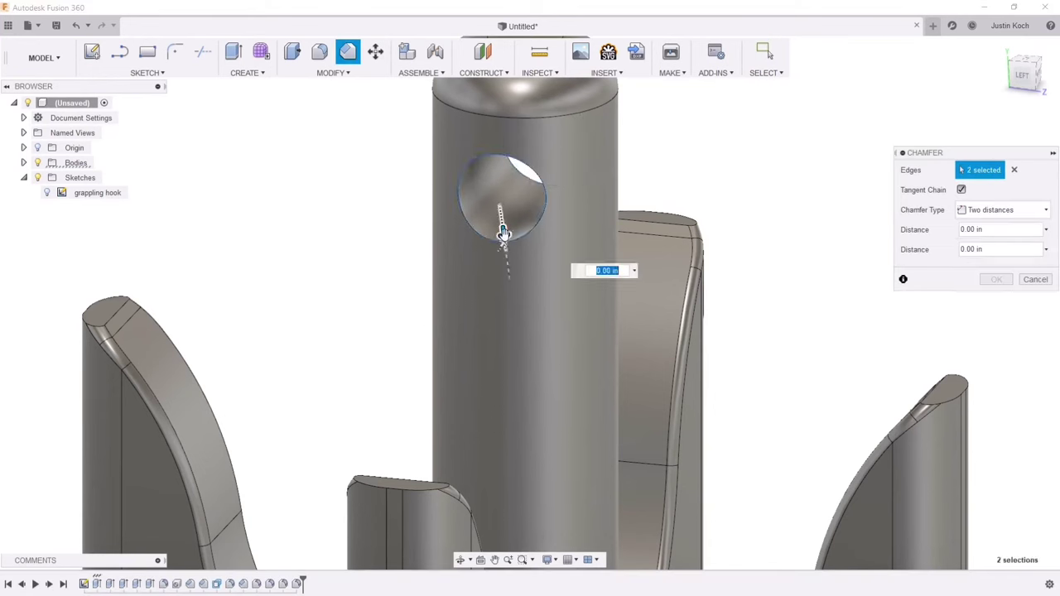
pyautogui.click(1002, 210)
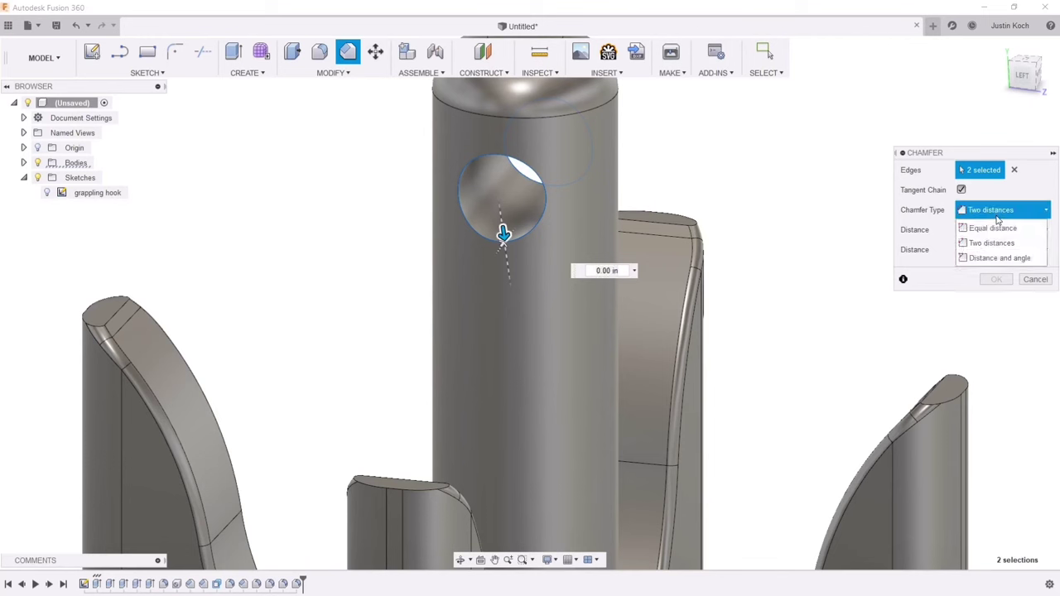
pyautogui.click(989, 230)
pyautogui.moveTo(502, 237); pyautogui.dragTo(503, 243)
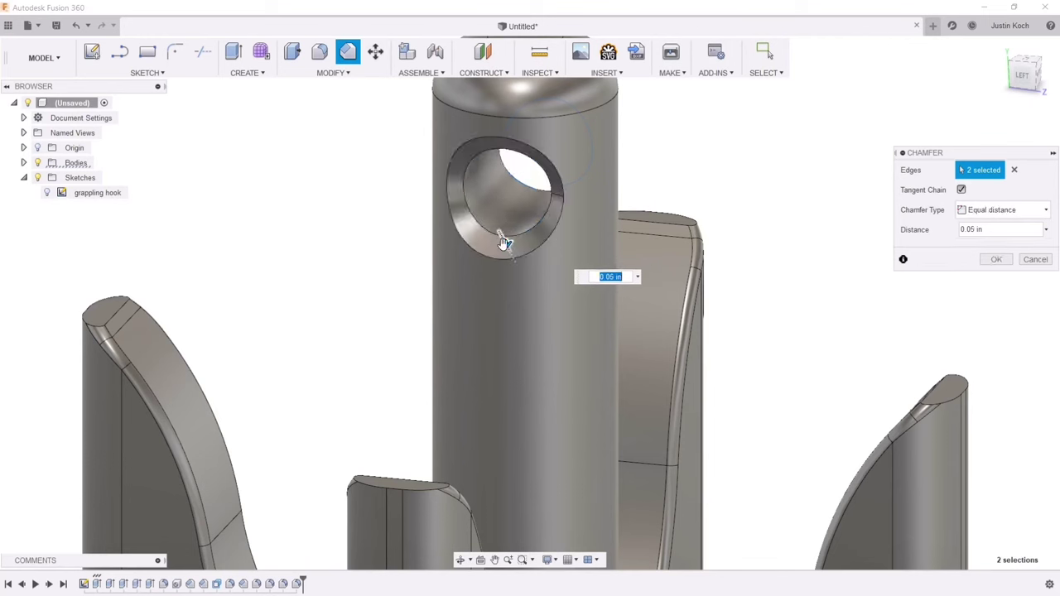
pyautogui.click(1022, 76)
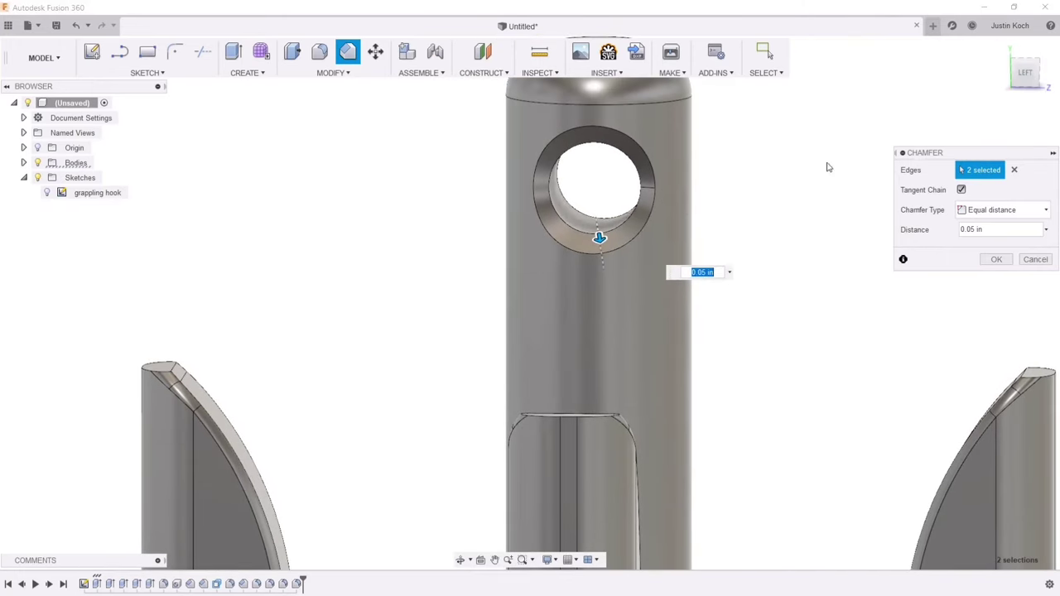
pyautogui.click(1024, 76)
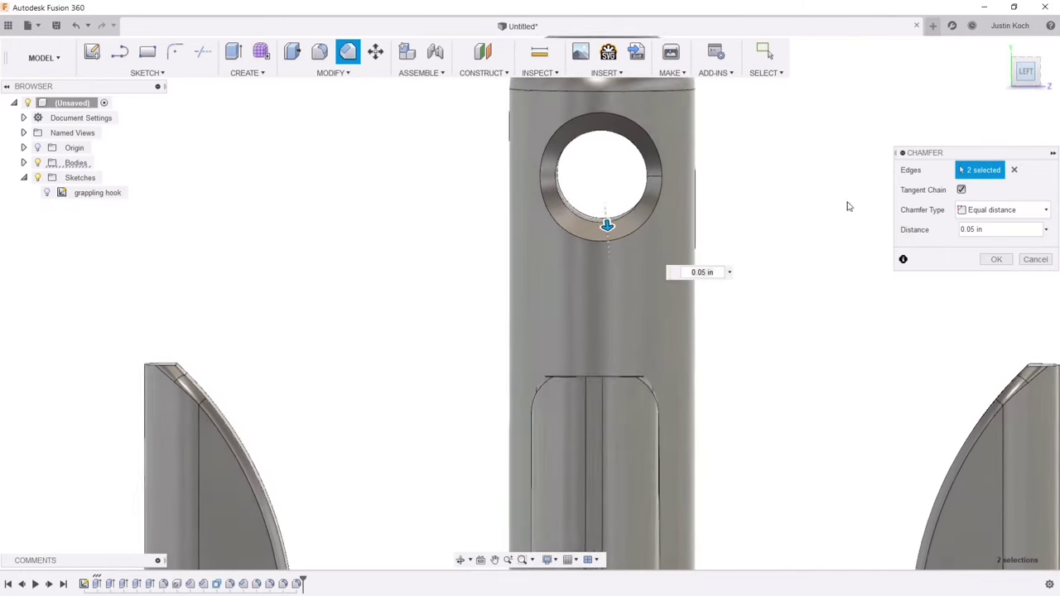
pyautogui.moveTo(783, 290); pyautogui.dragTo(771, 315, button='middle')
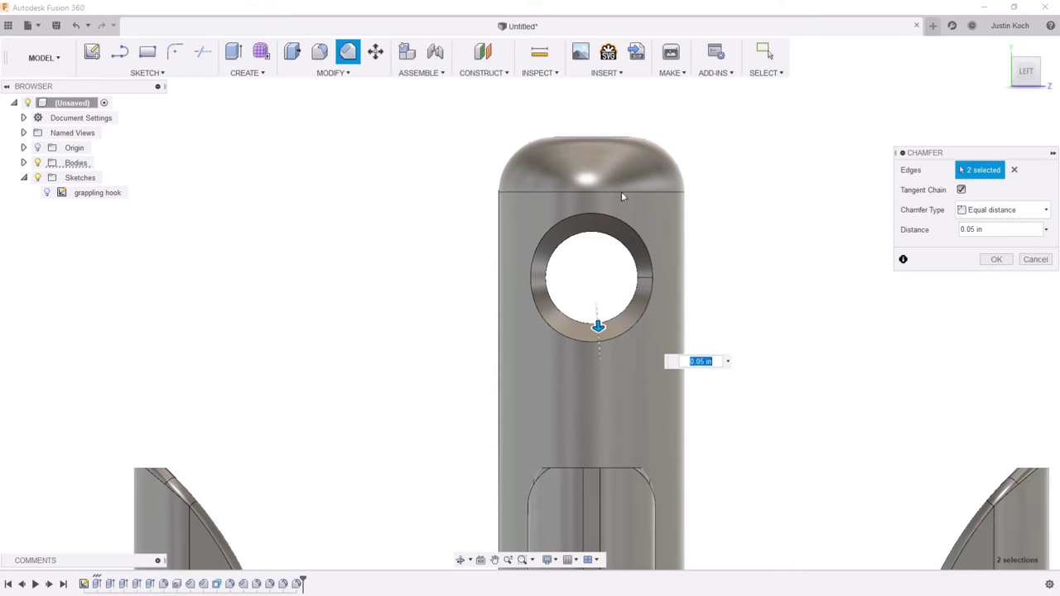
pyautogui.scroll(-4, 737, 373)
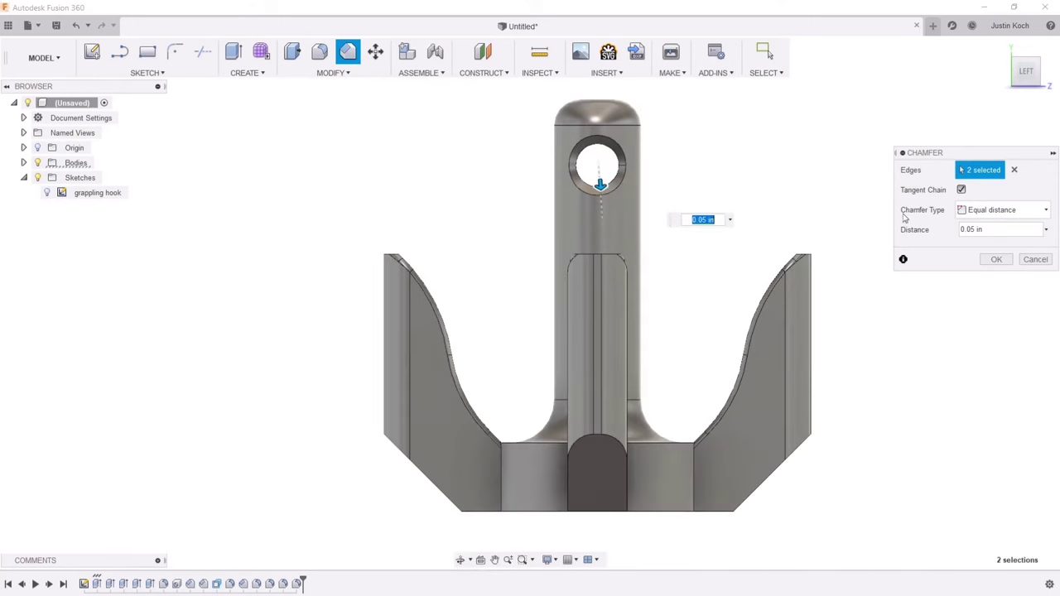
pyautogui.moveTo(547, 298)
pyautogui.keyDown('shift'); pyautogui.mouseDown(button='middle')
pyautogui.moveTo(487, 290)
pyautogui.moveTo(861, 210)
pyautogui.moveTo(806, 173)
pyautogui.mouseUp(button='middle'); pyautogui.keyUp('shift')
pyautogui.scroll(3, 770, 178)
pyautogui.scroll(-5, 660, 207)
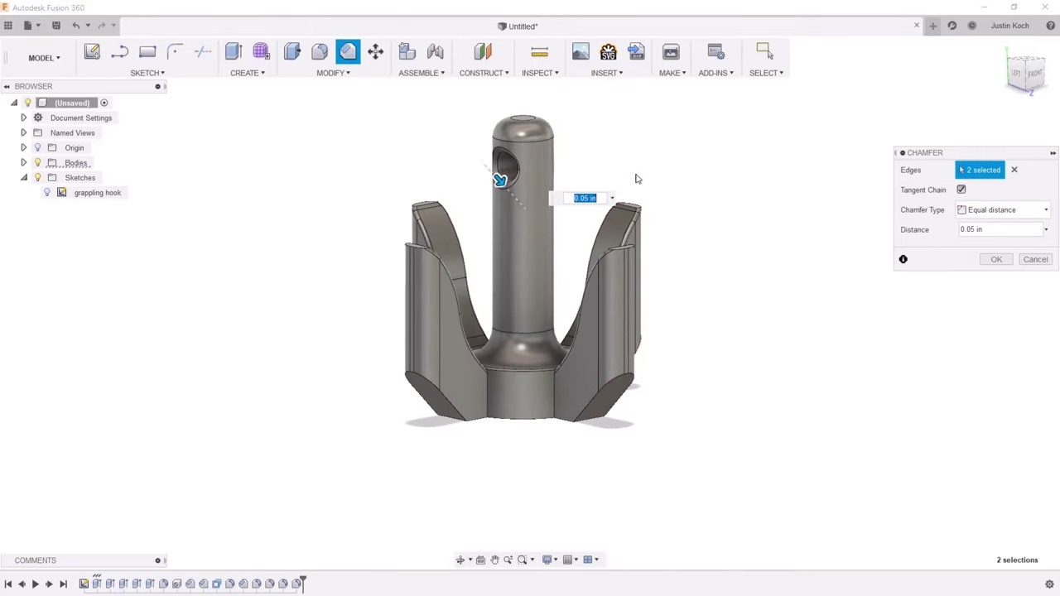
pyautogui.click(996, 259)
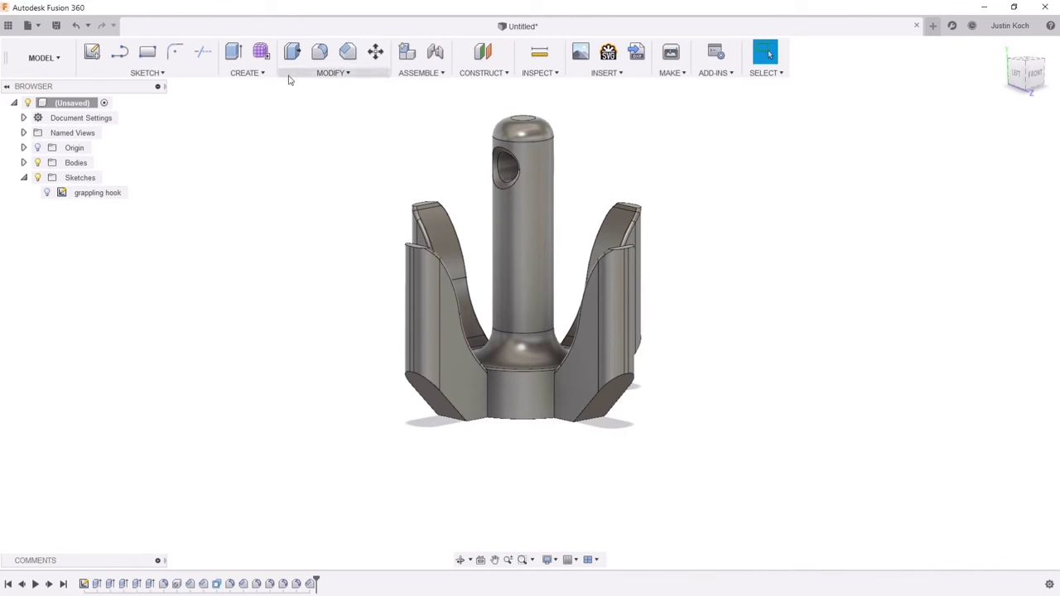
# - Save the design as "grappling hook" in the 3D print stuff project
pyautogui.click(31, 30)
pyautogui.click(57, 114)
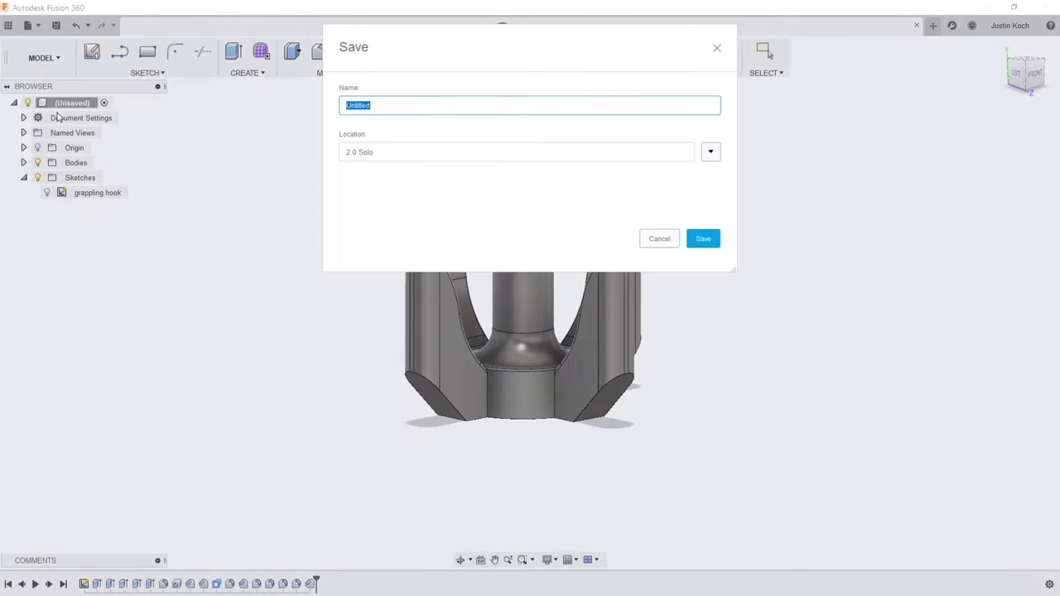
pyautogui.click(710, 157)
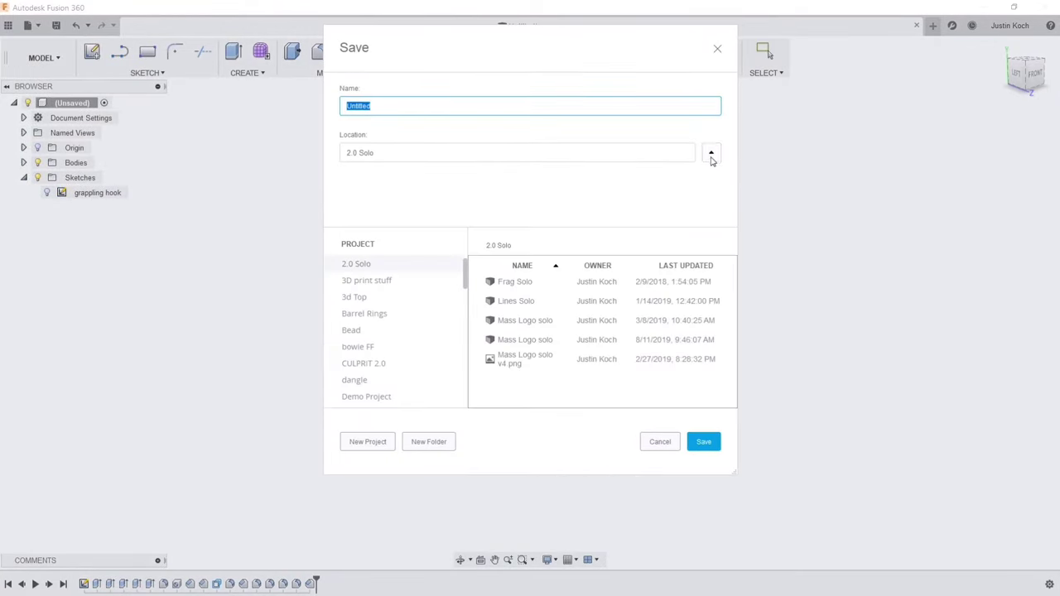
pyautogui.click(374, 282)
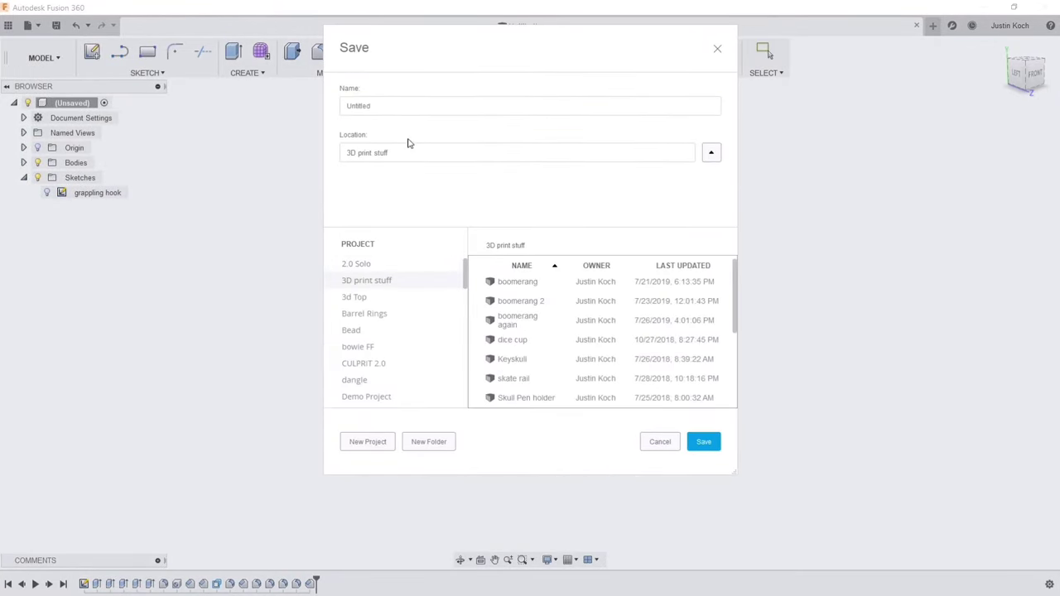
pyautogui.click(402, 100)
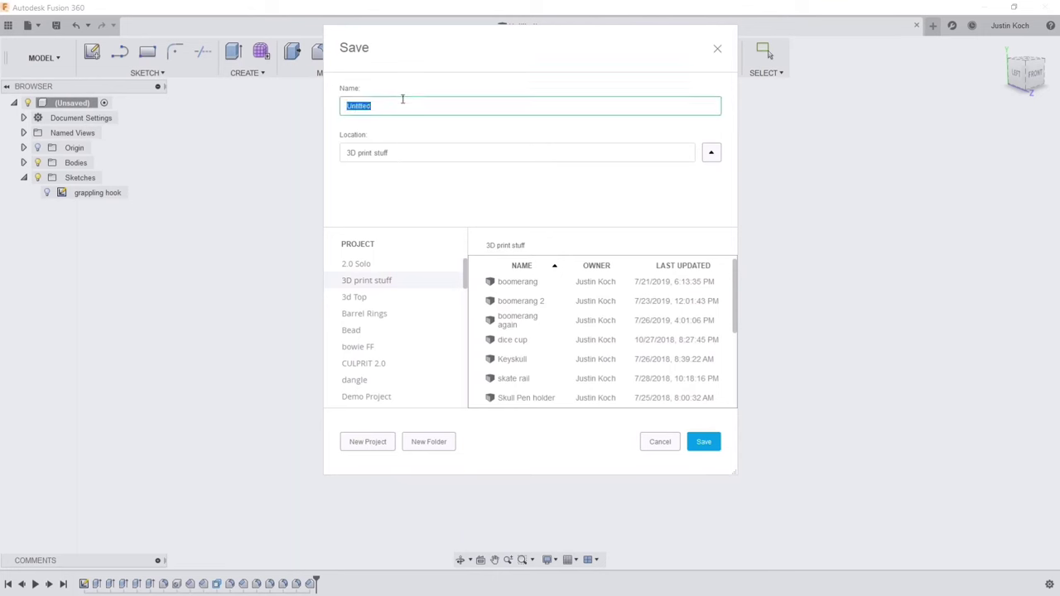
pyautogui.write('grappling hook')
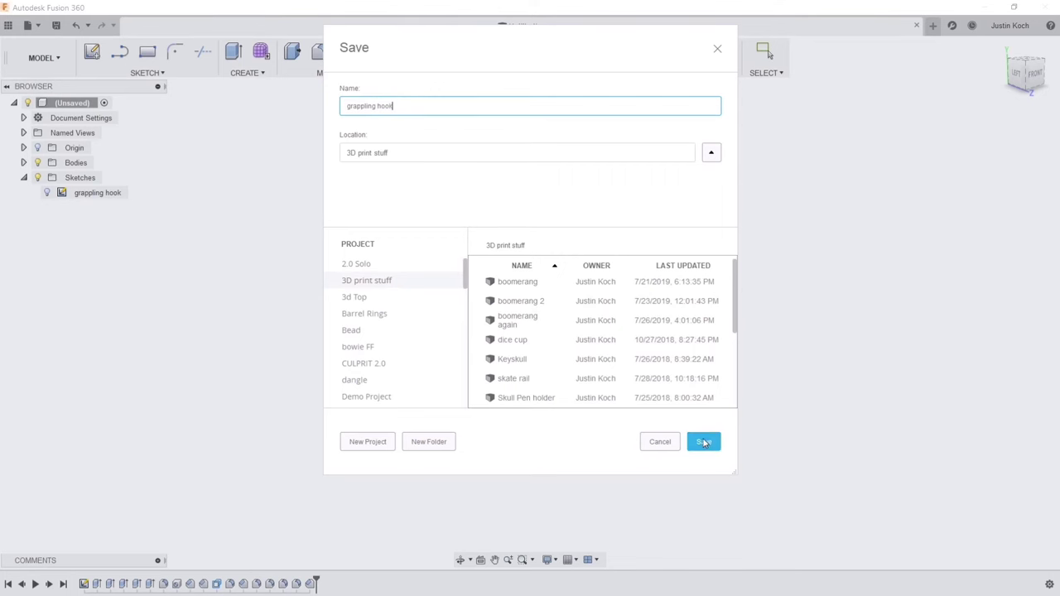
pyautogui.click(703, 441)
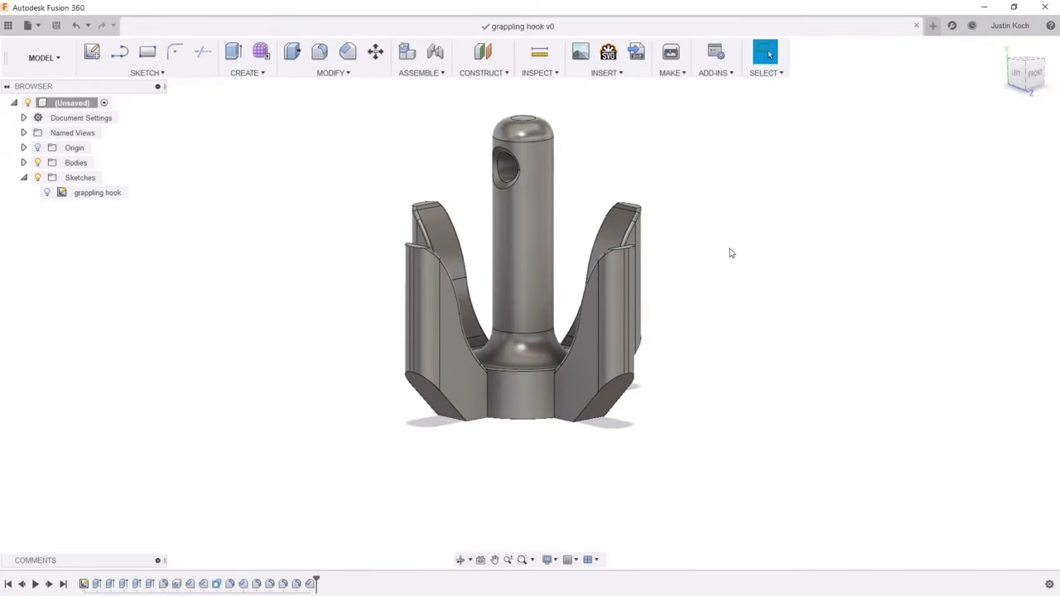
# - Change the document's active units to millimetres
pyautogui.moveTo(745, 260); pyautogui.dragTo(726, 293, button='middle')
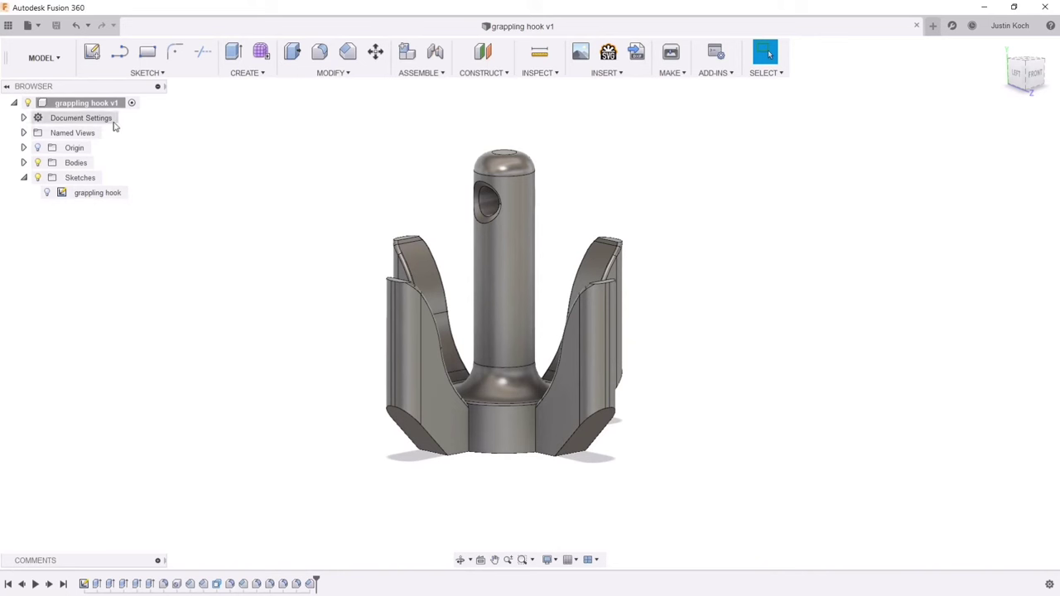
pyautogui.click(24, 118)
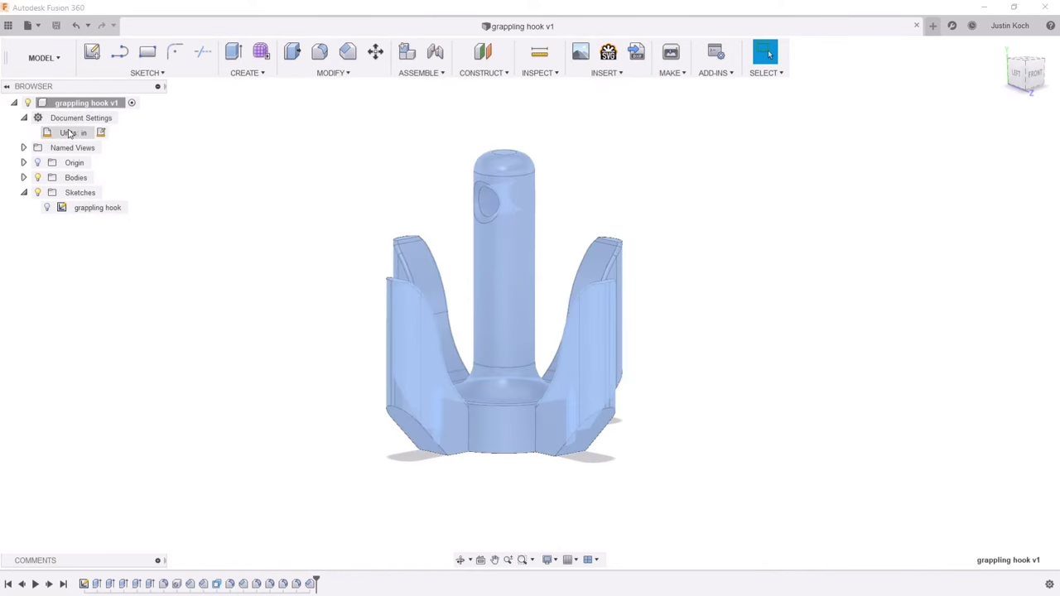
pyautogui.click(105, 135)
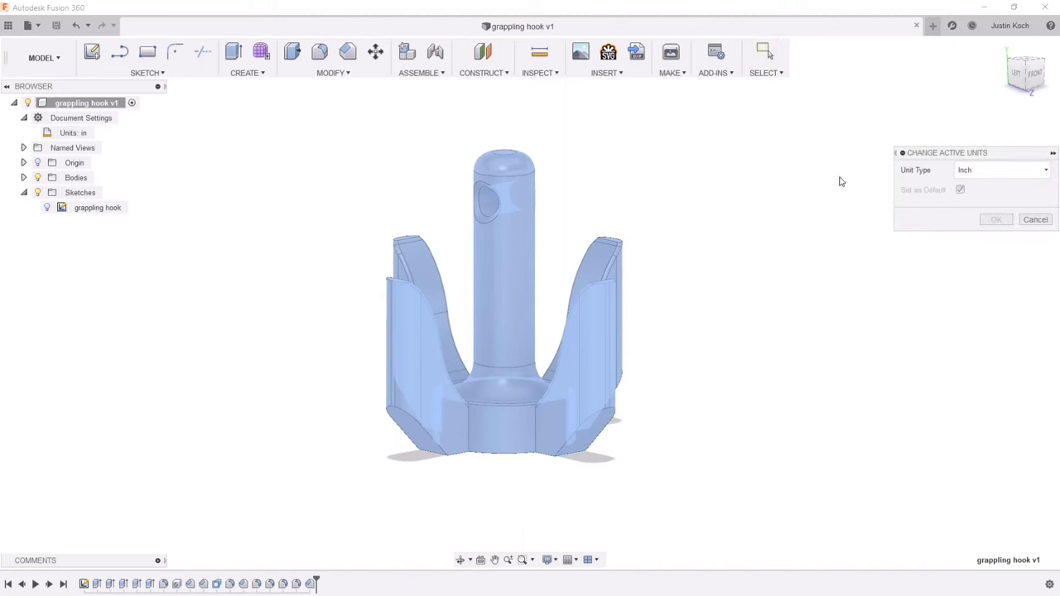
pyautogui.click(962, 171)
pyautogui.click(984, 200)
pyautogui.click(994, 220)
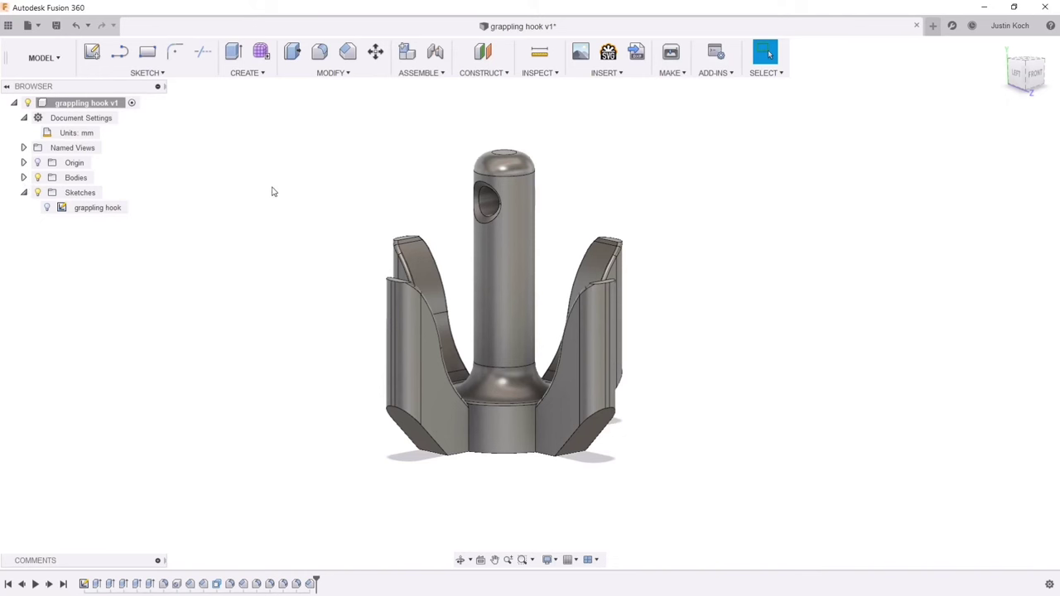
pyautogui.moveTo(1024, 78)
pyautogui.mouseDown()
pyautogui.moveTo(1056, 76)
pyautogui.moveTo(1045, 96)
pyautogui.mouseUp()
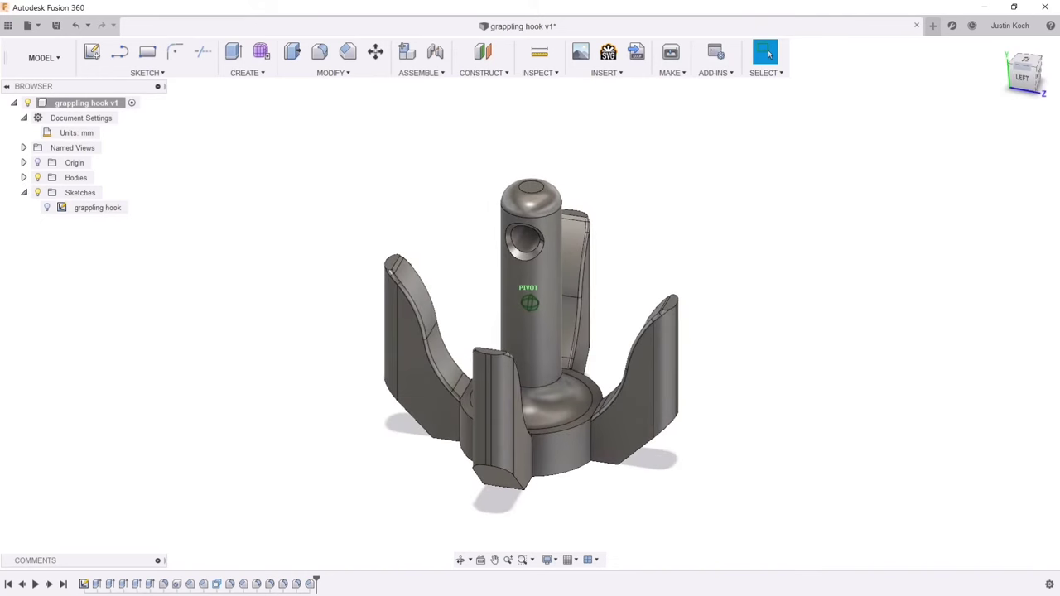
pyautogui.click(673, 75)
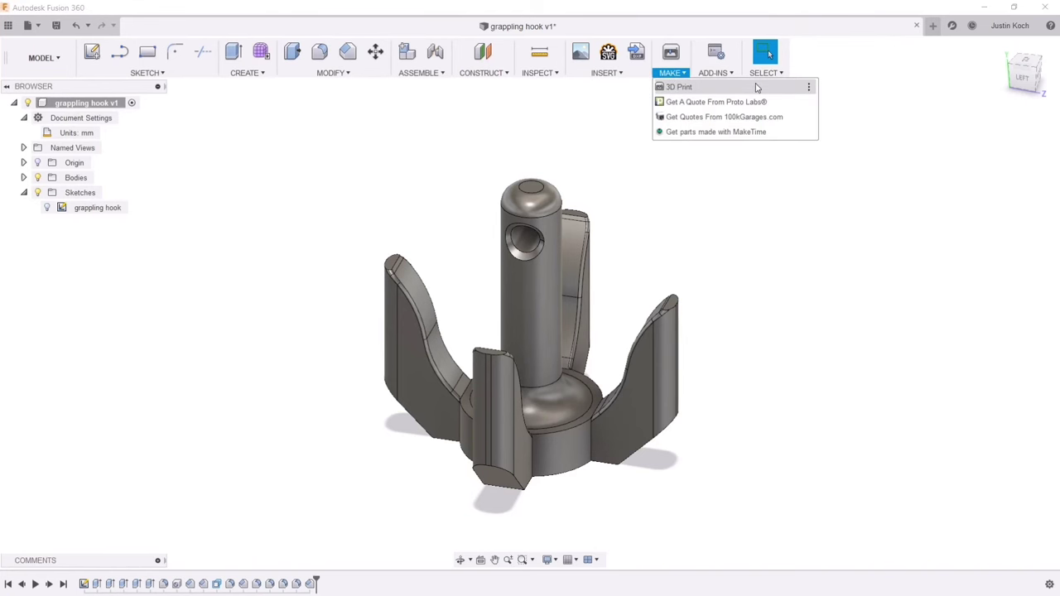
pyautogui.click(687, 88)
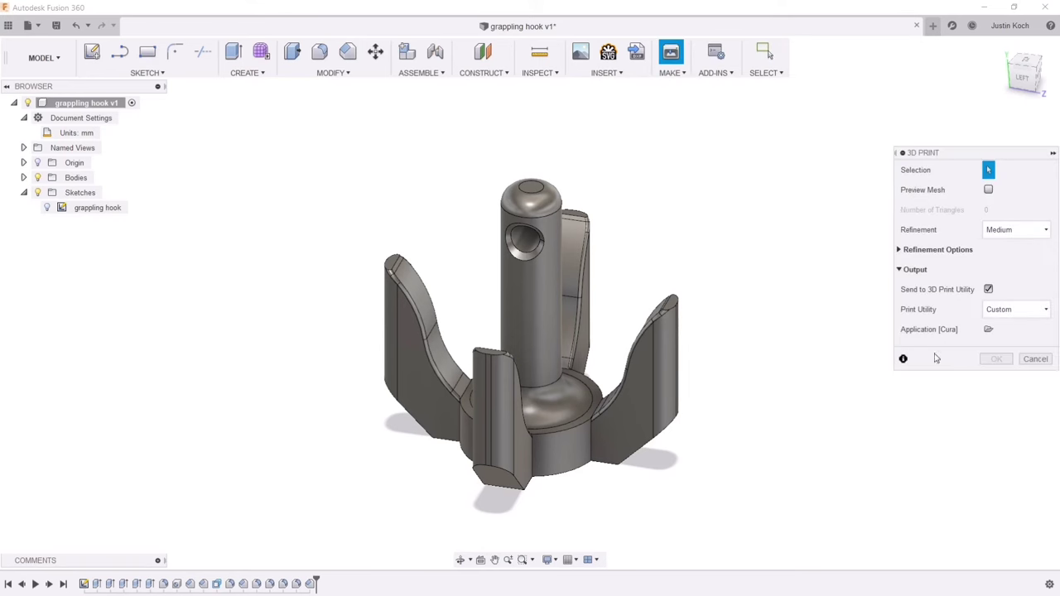
pyautogui.click(1035, 359)
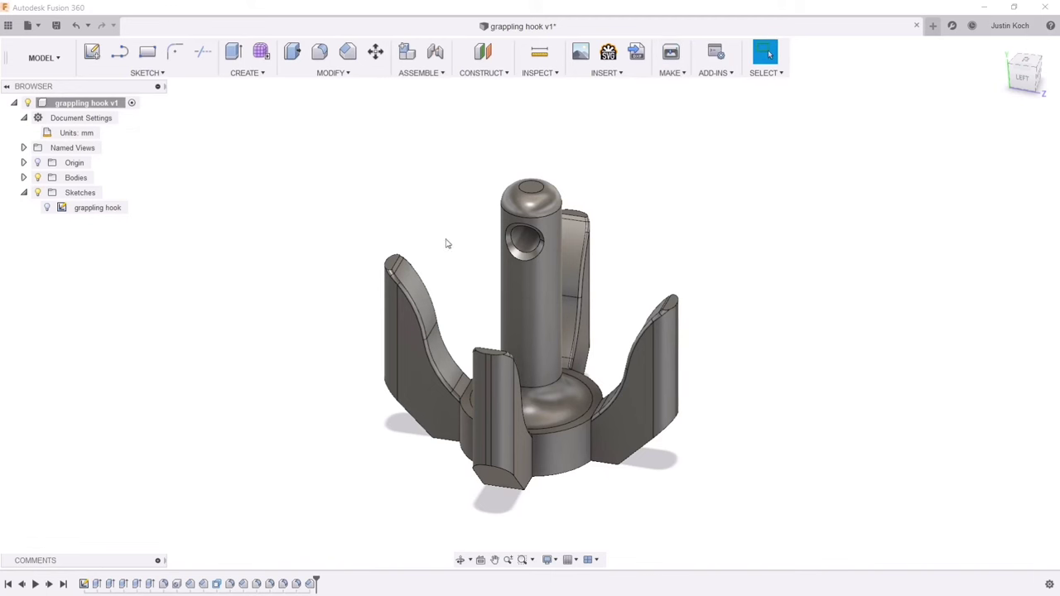
# - Export the grappling hook body as an STL file in binary format with medium refinement
pyautogui.click(24, 177)
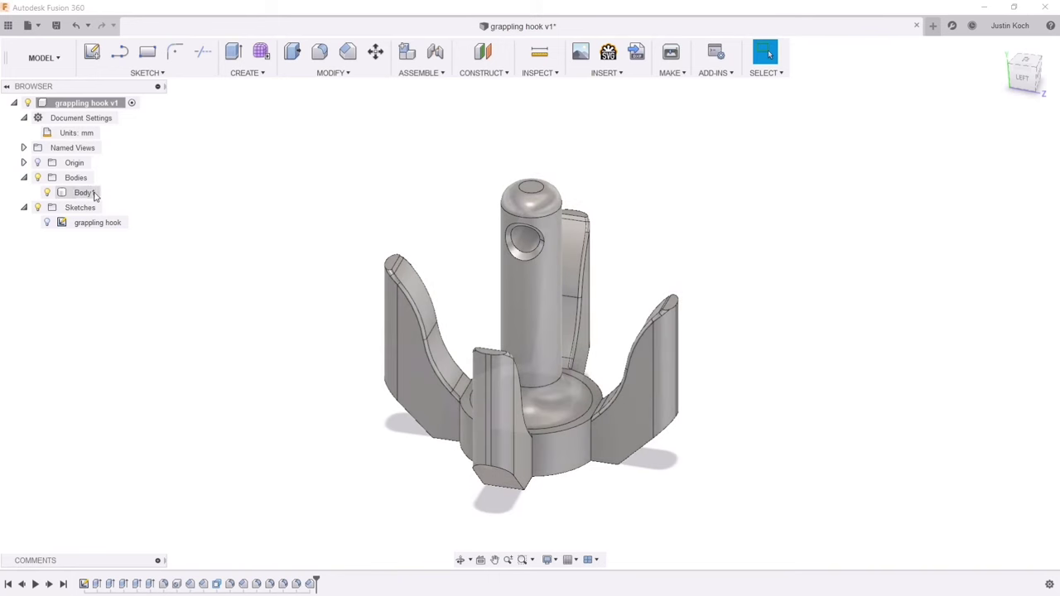
pyautogui.click(84, 192)
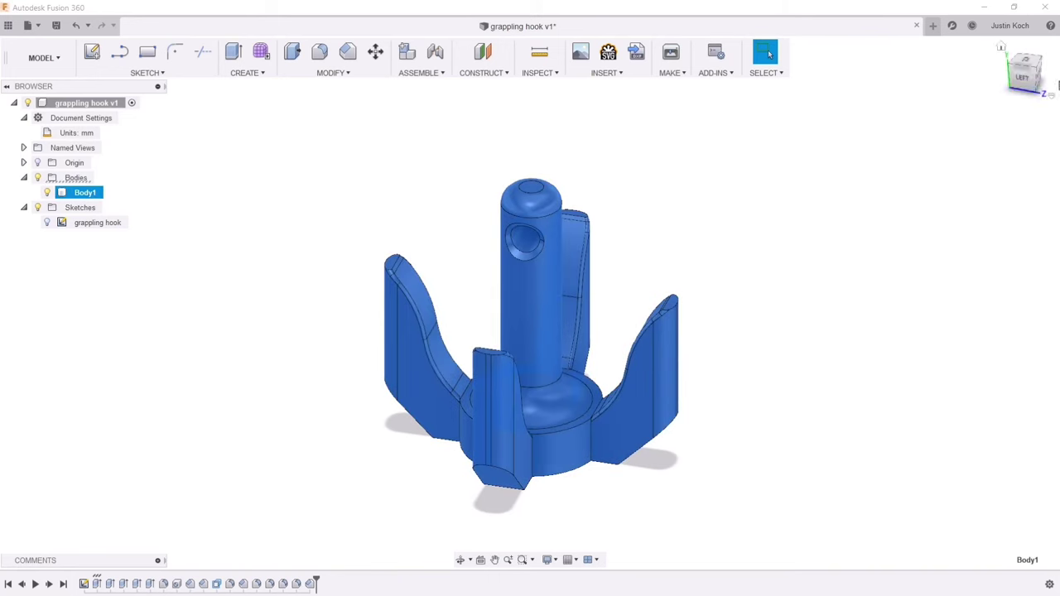
pyautogui.moveTo(1027, 80)
pyautogui.mouseDown()
pyautogui.moveTo(990, 49)
pyautogui.moveTo(1002, 86)
pyautogui.moveTo(1016, 81)
pyautogui.mouseUp()
pyautogui.keyDown('shift'); pyautogui.moveTo(468, 319); pyautogui.dragTo(460, 325, button='middle'); pyautogui.keyUp('shift')
pyautogui.rightClick(103, 199)
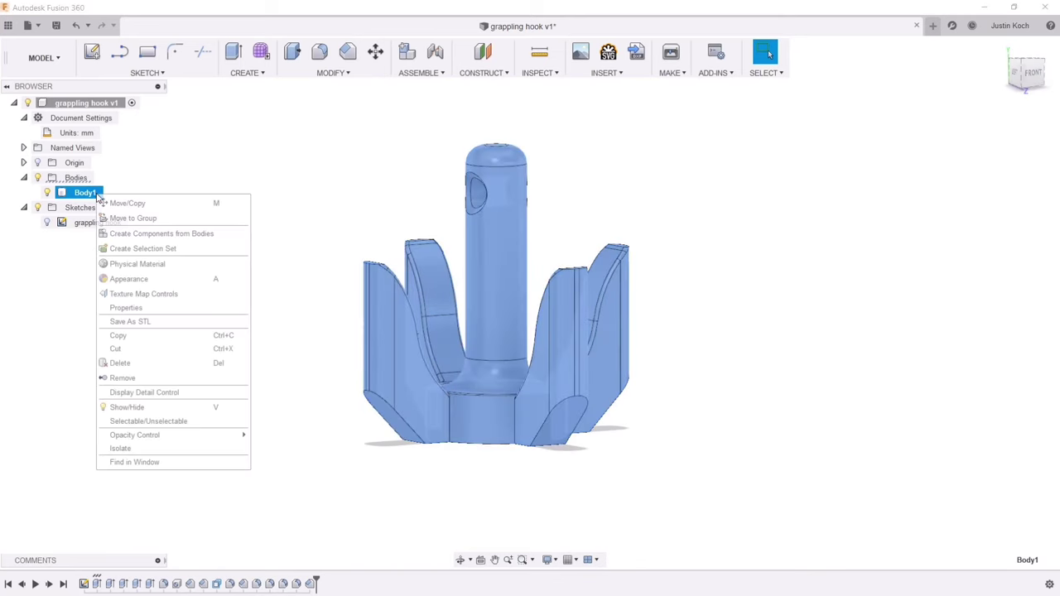
pyautogui.click(162, 323)
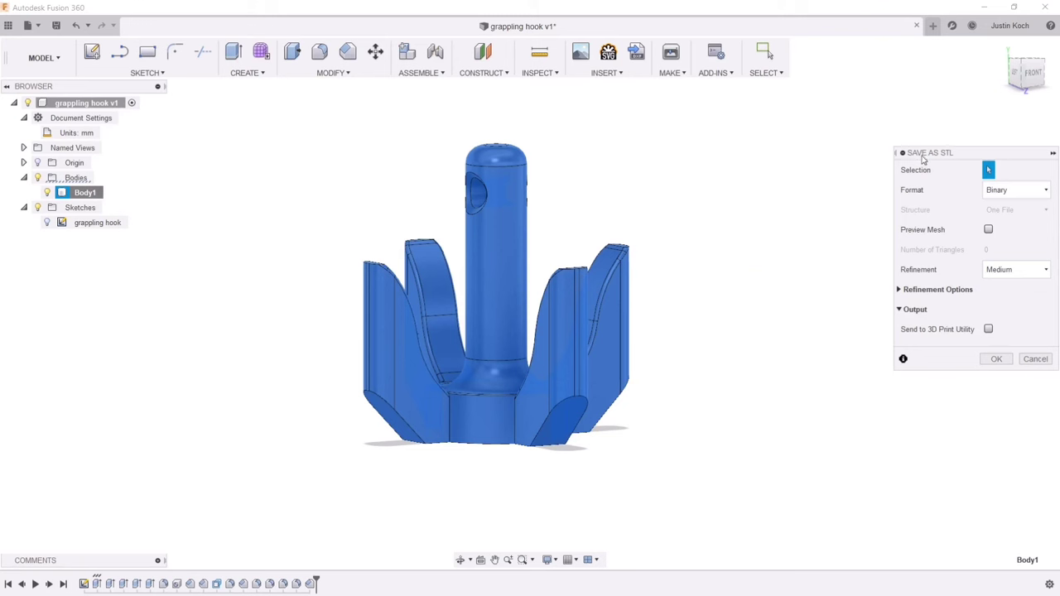
pyautogui.click(993, 360)
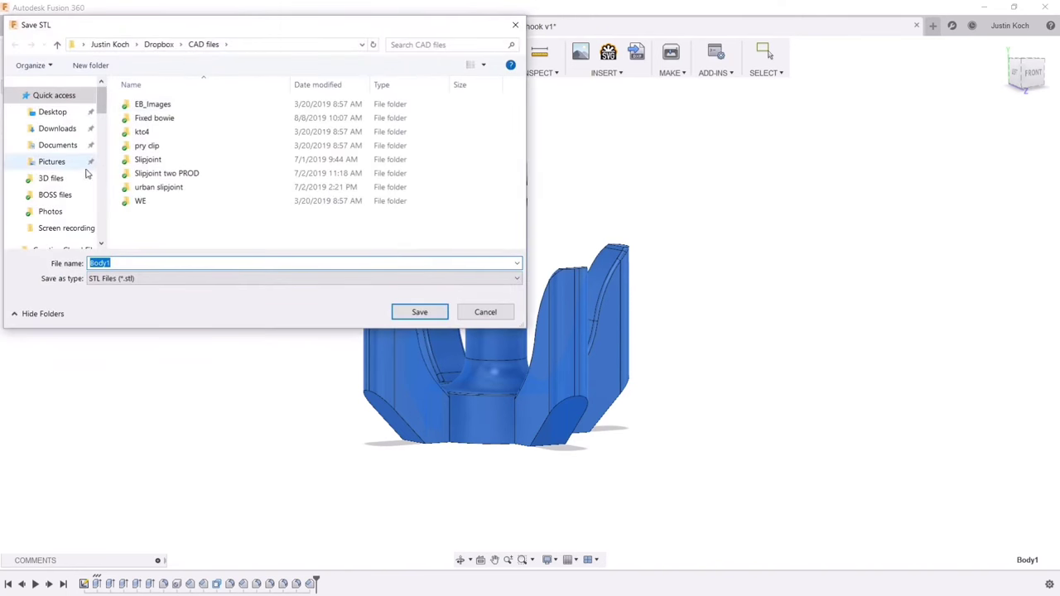
# - Save the STL in the Dropbox 3D files folder, named with the owner's surname followed by "grappling hook"
pyautogui.moveTo(101, 103)
pyautogui.mouseDown()
pyautogui.moveTo(104, 137)
pyautogui.moveTo(103, 100)
pyautogui.moveTo(103, 120)
pyautogui.mouseUp()
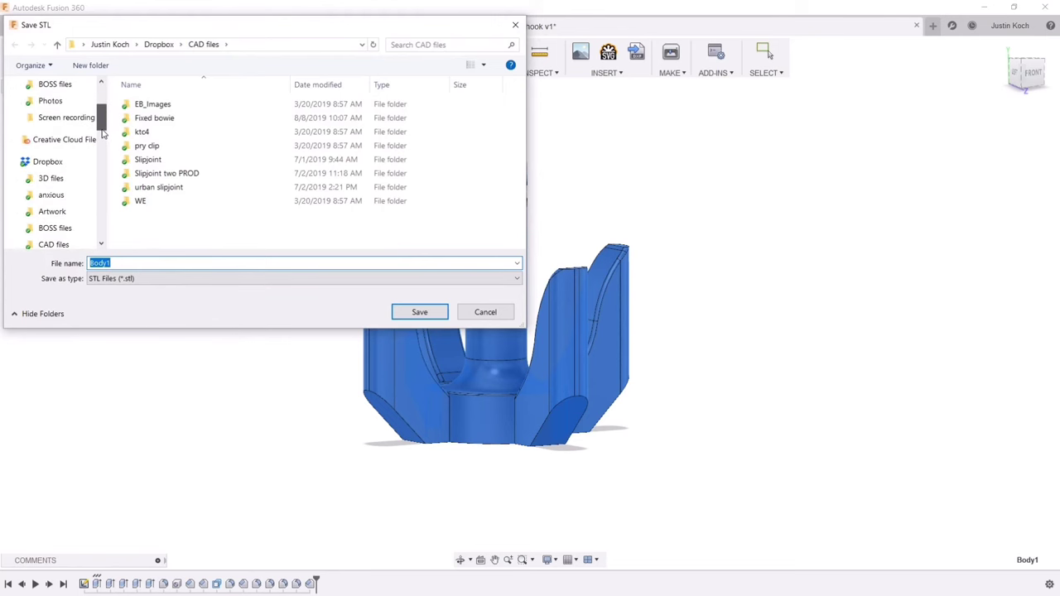
pyautogui.click(51, 178)
pyautogui.click(147, 264)
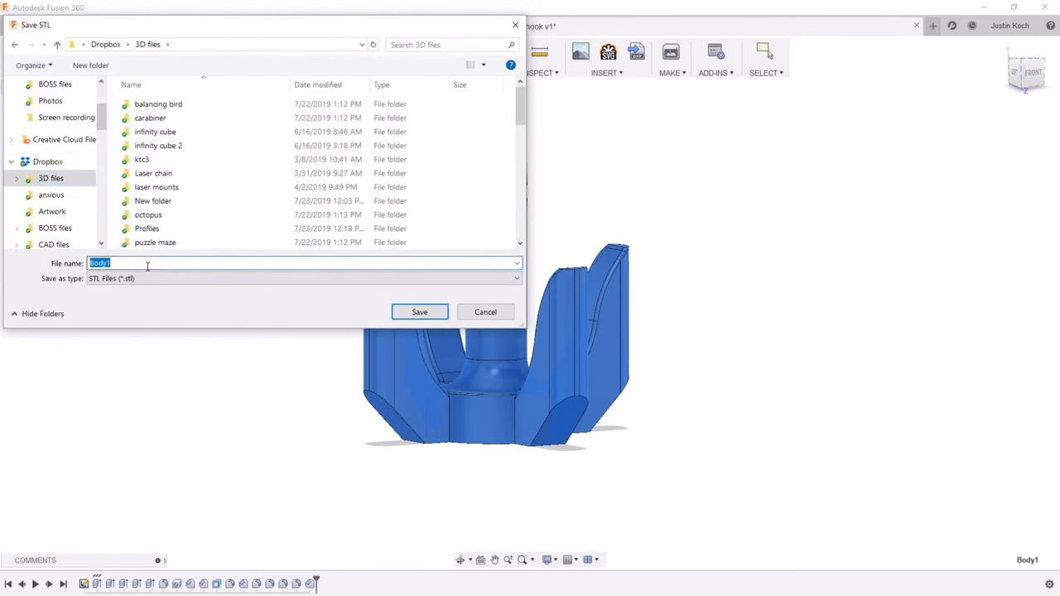
pyautogui.write('koch grappling hook')
pyautogui.press('Return')
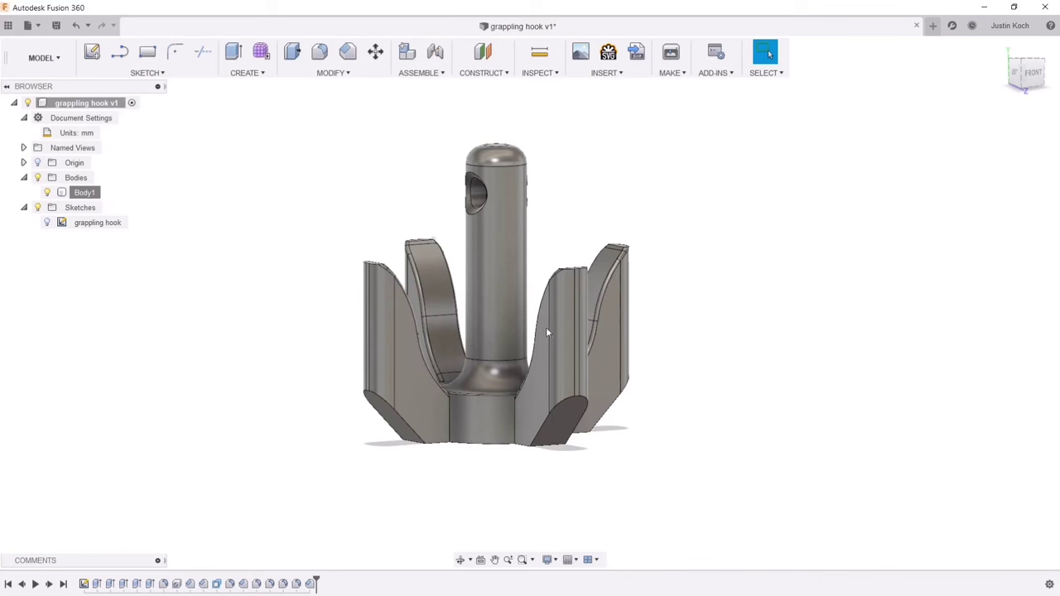
# - Switch to Ultimaker Cura and inspect the empty Creality CR-10 build volume from an angled view
pyautogui.click(768, 585)
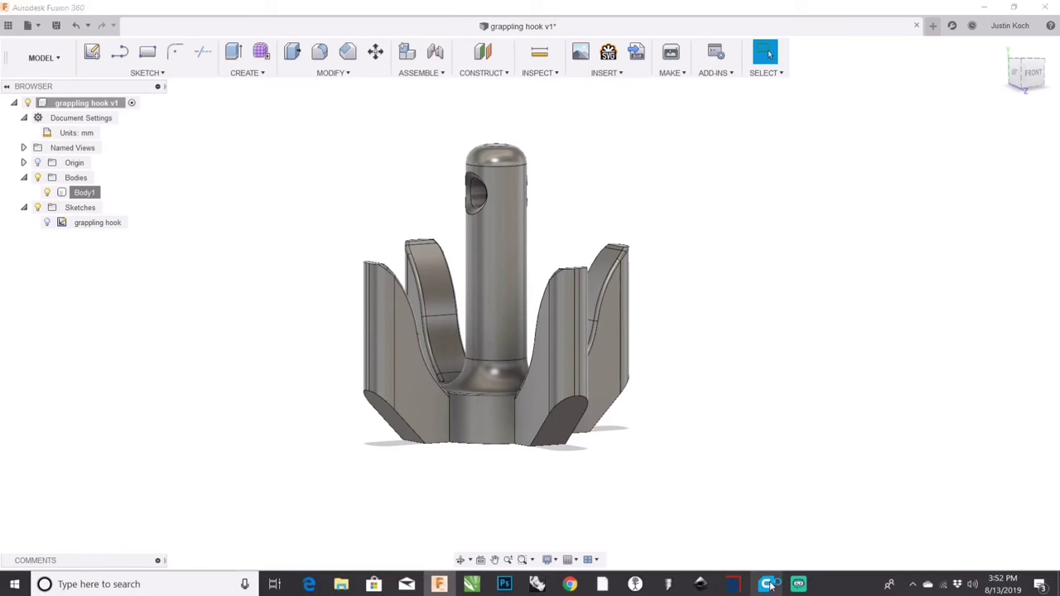
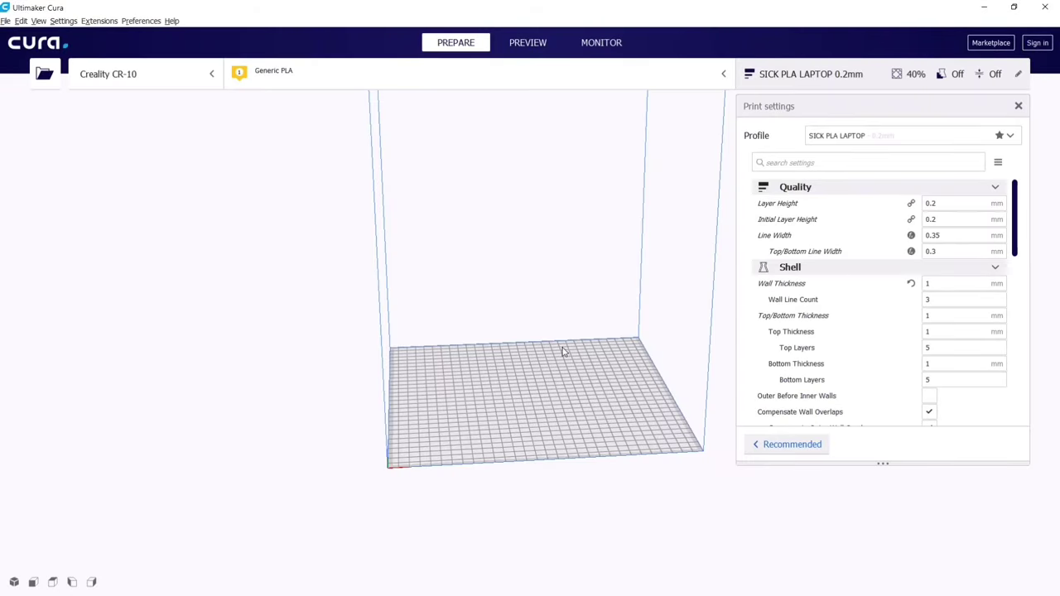
pyautogui.moveTo(563, 352); pyautogui.dragTo(475, 356, button='right')
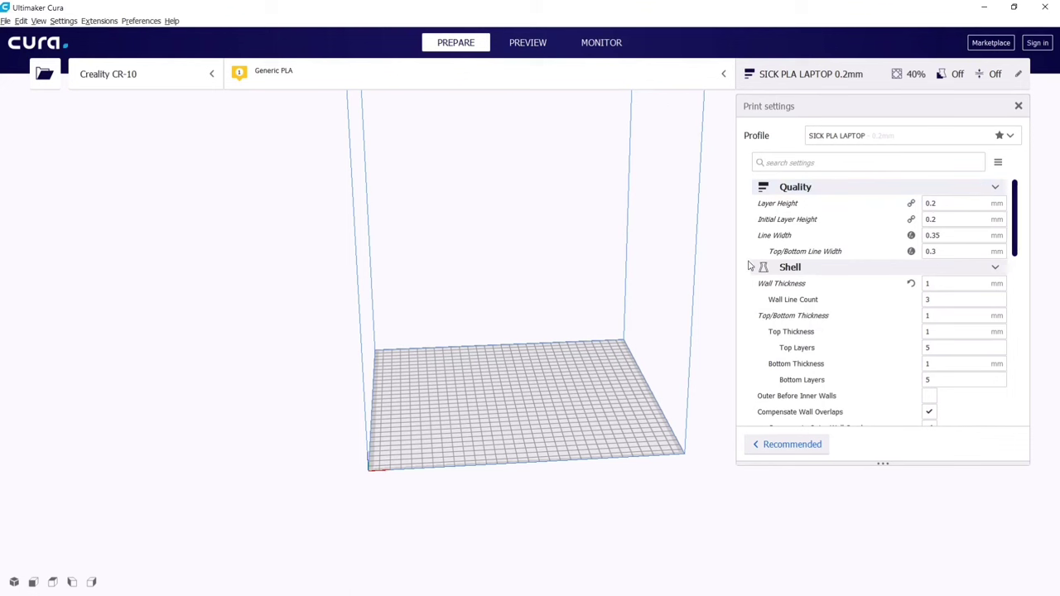
pyautogui.moveTo(518, 315); pyautogui.dragTo(615, 325, button='right')
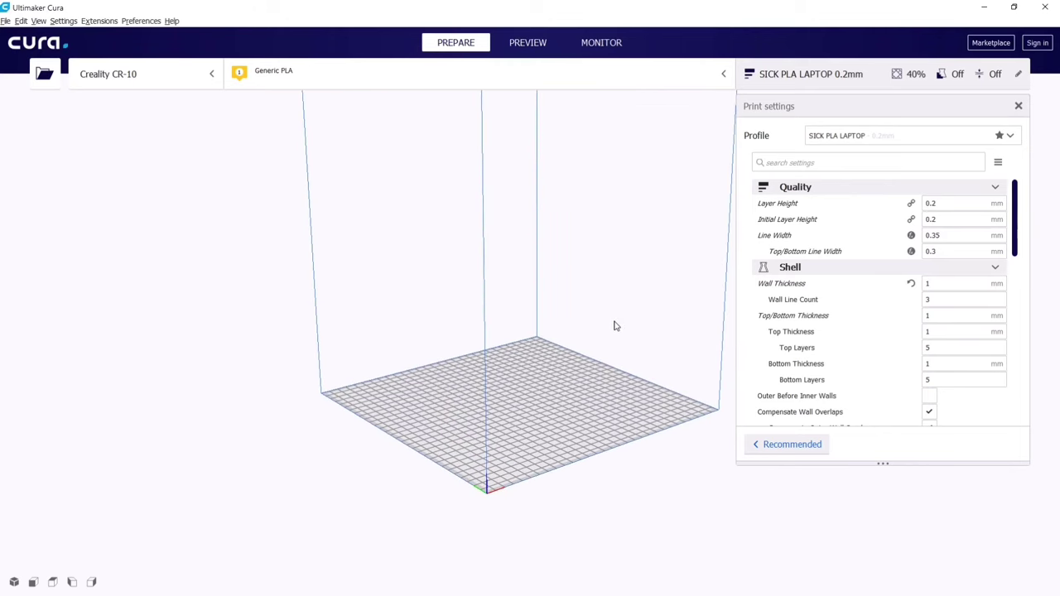
pyautogui.moveTo(585, 310); pyautogui.dragTo(549, 348, button='middle')
pyautogui.scroll(-3, 541, 387)
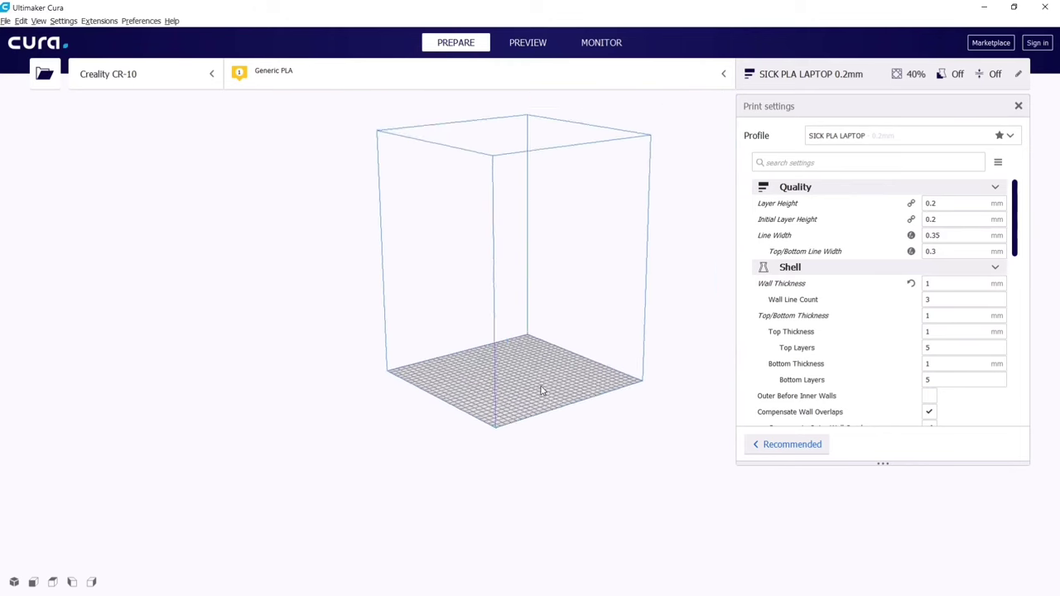
pyautogui.scroll(3, 542, 390)
pyautogui.scroll(1, 538, 362)
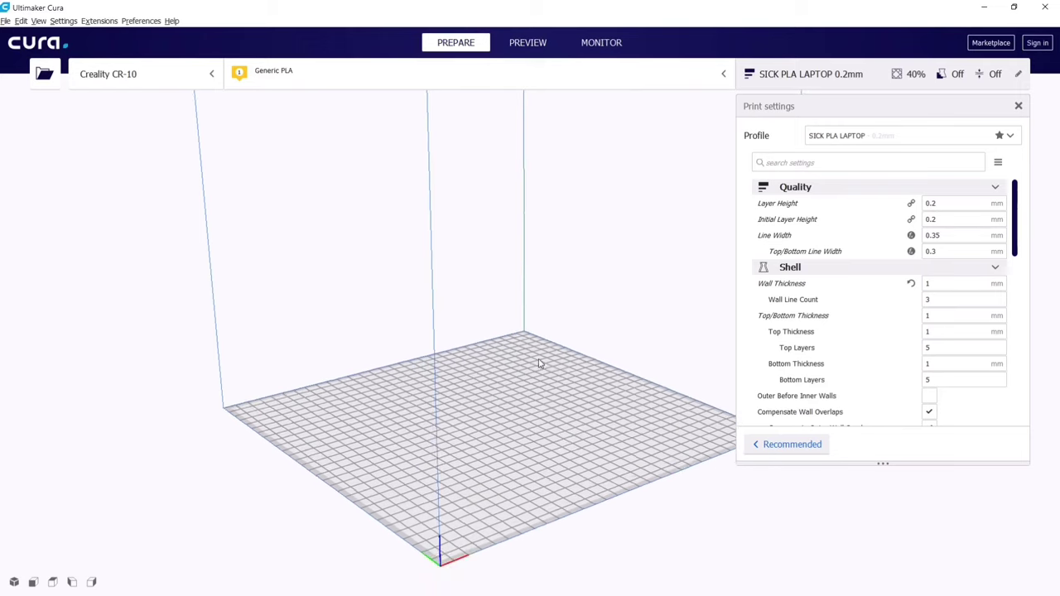
pyautogui.scroll(-1, 538, 361)
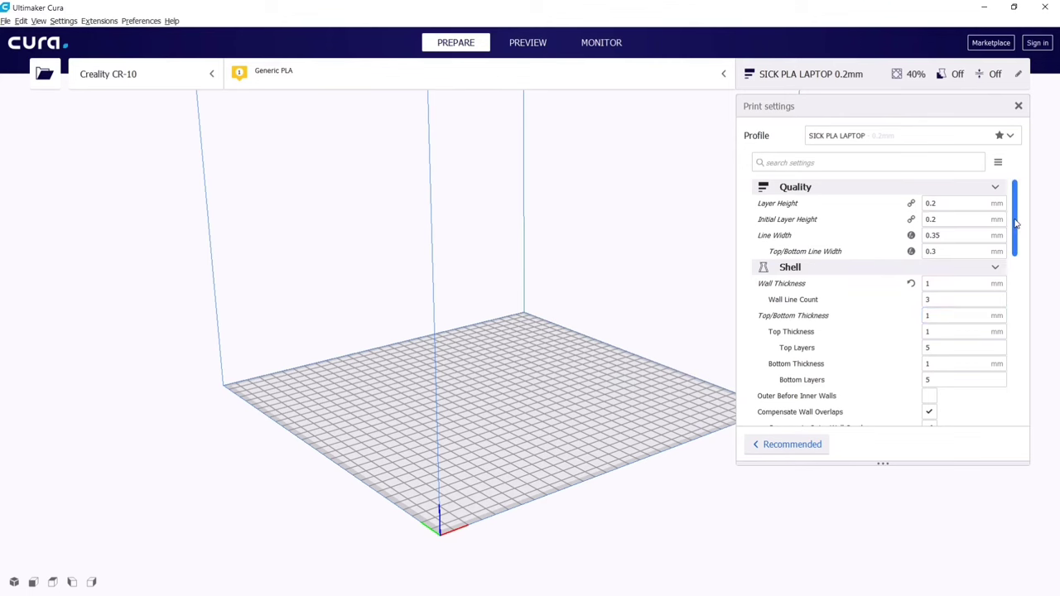
# - Look through the SICK PLA LAPTOP profile's print settings, focusing on the quality and shell values
pyautogui.scroll(-5, 1005, 248)
pyautogui.scroll(-5, 1008, 302)
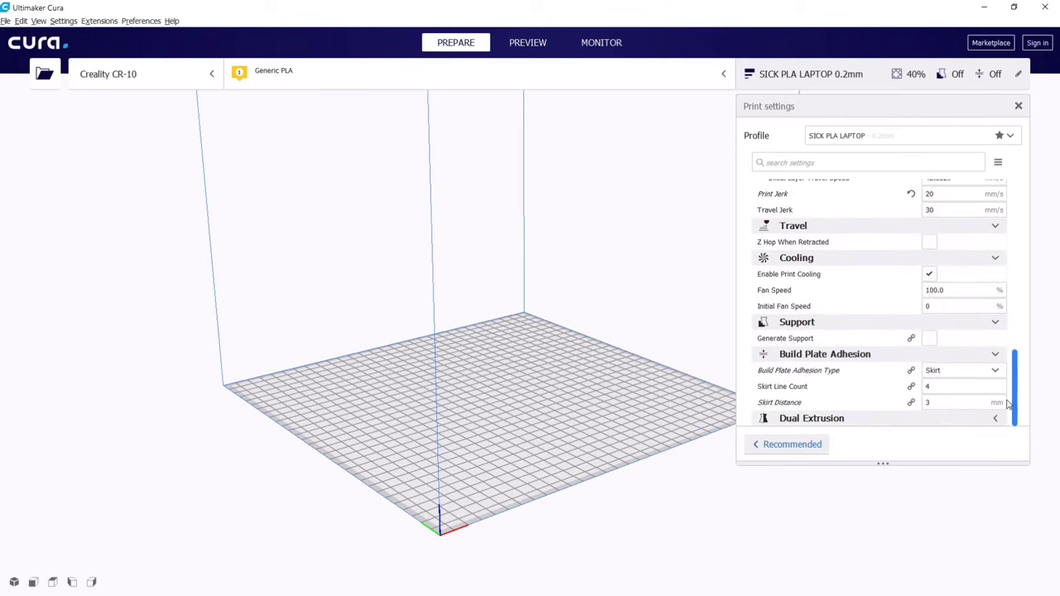
pyautogui.scroll(5, 1026, 307)
pyautogui.scroll(5, 1027, 307)
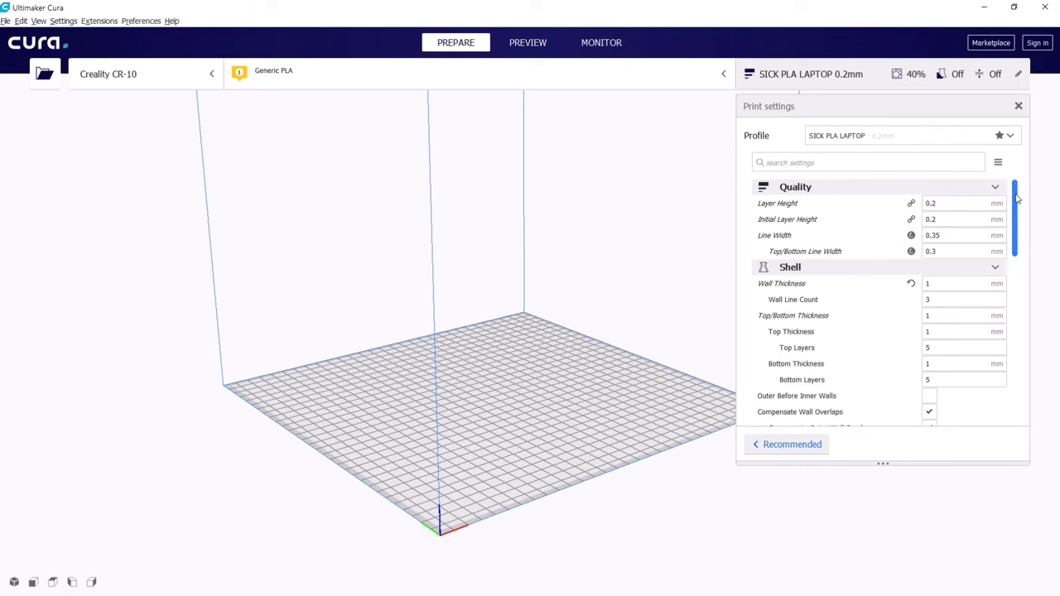
pyautogui.moveTo(1016, 194)
pyautogui.mouseDown()
pyautogui.moveTo(1016, 208)
pyautogui.moveTo(1015, 184)
pyautogui.mouseUp()
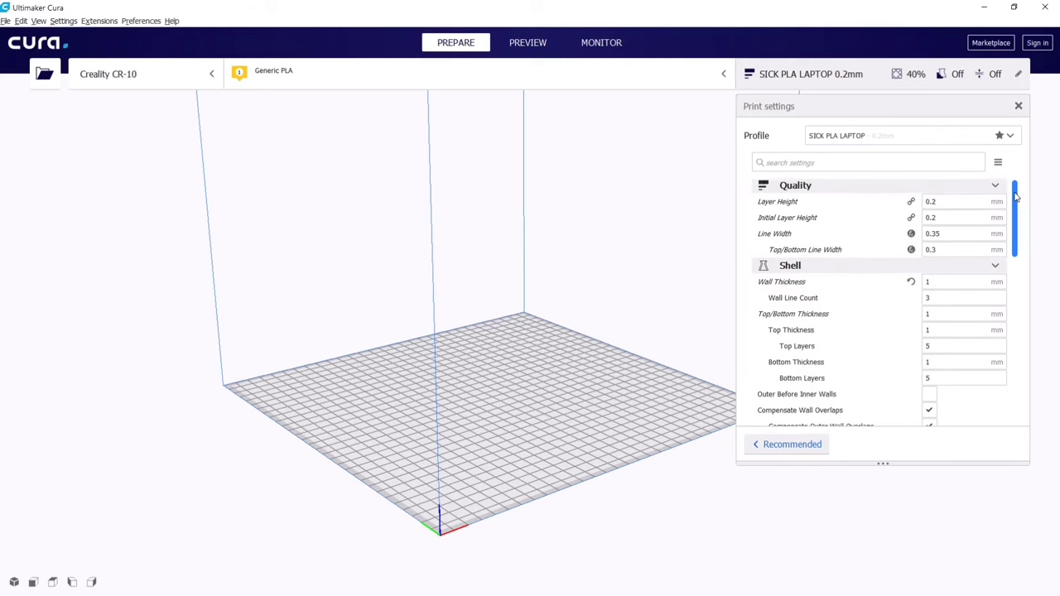
pyautogui.moveTo(1015, 196); pyautogui.dragTo(1015, 193)
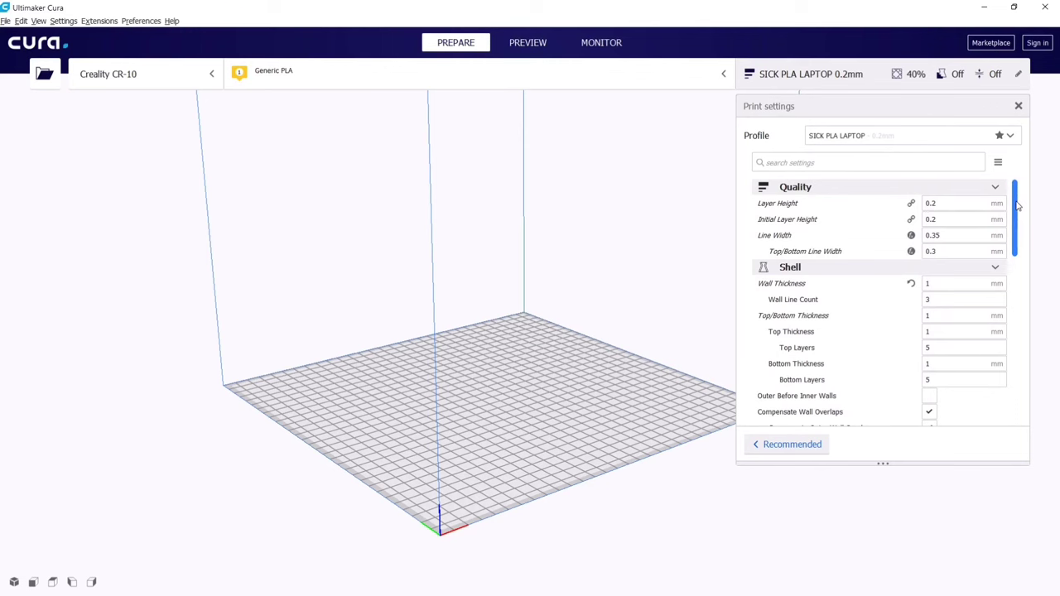
pyautogui.moveTo(1018, 206); pyautogui.dragTo(1011, 260)
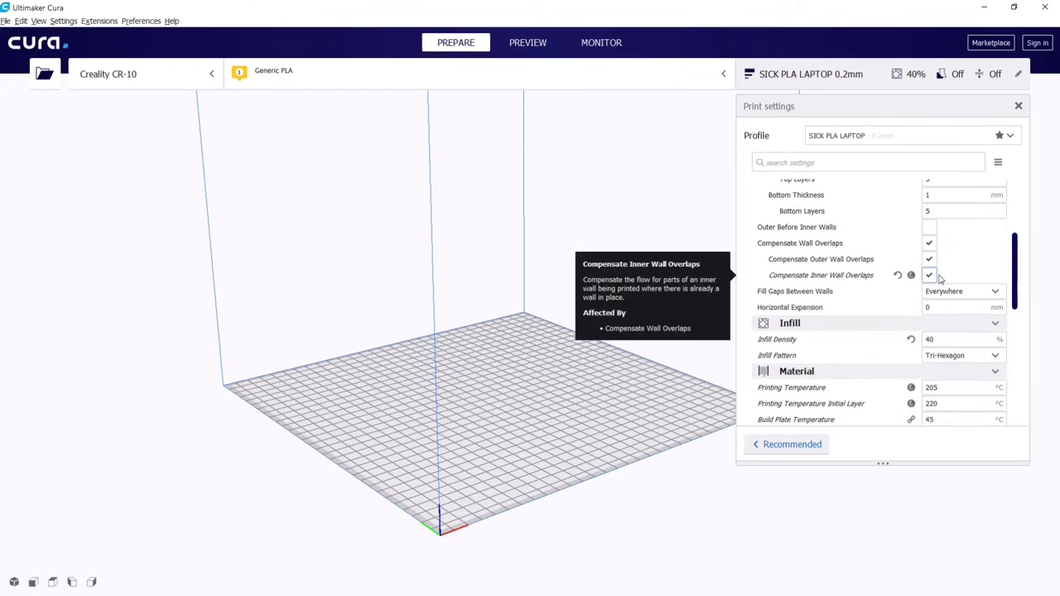
# - Set the infill density to 80% and choose the Tri-Hexagon infill pattern
pyautogui.scroll(-2, 1004, 287)
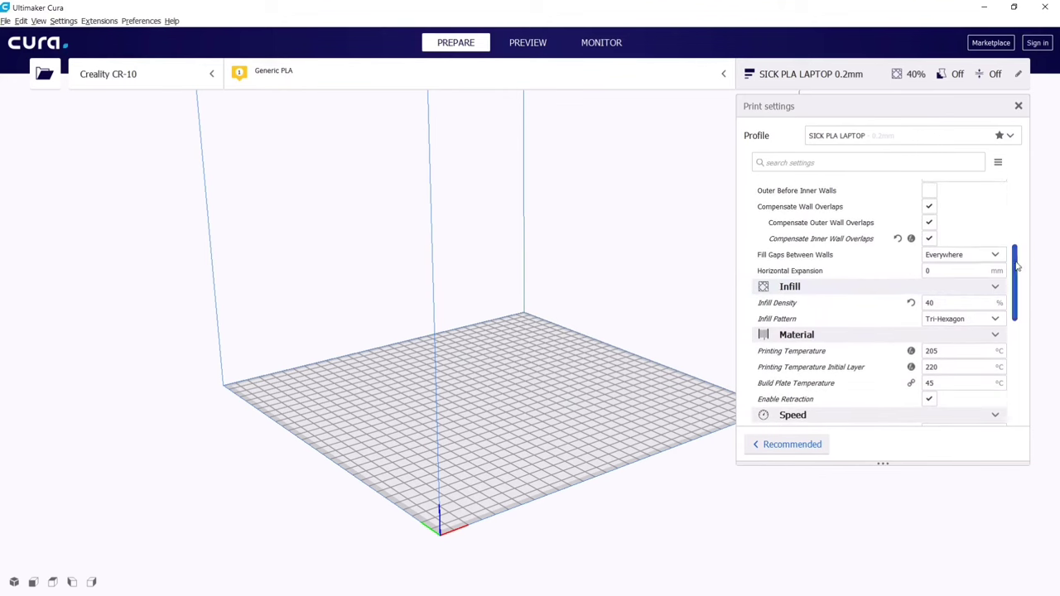
pyautogui.scroll(-2, 1013, 278)
pyautogui.scroll(-1, 1014, 273)
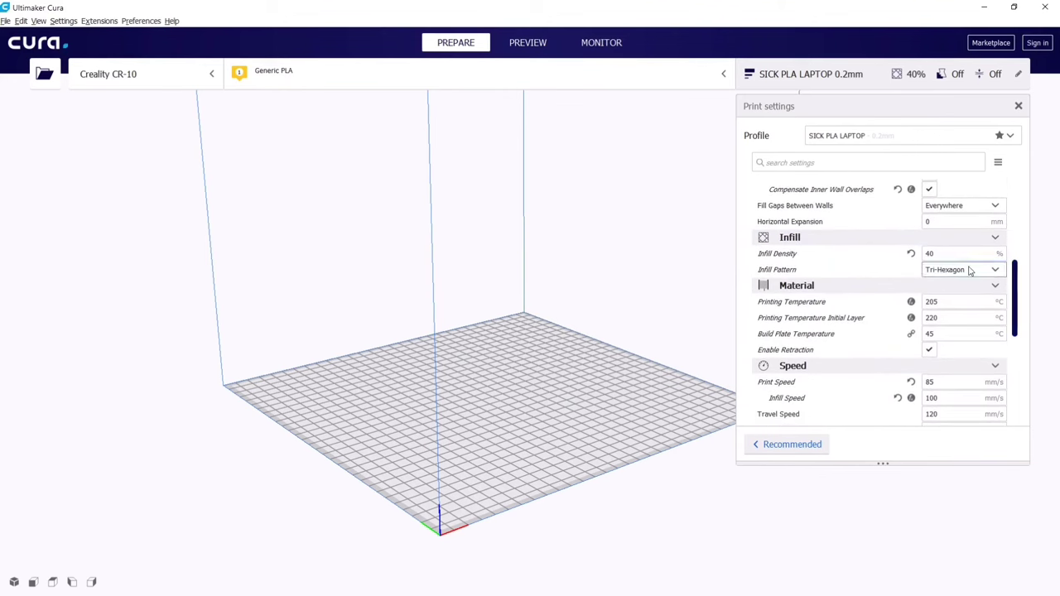
pyautogui.moveTo(957, 254); pyautogui.dragTo(888, 251)
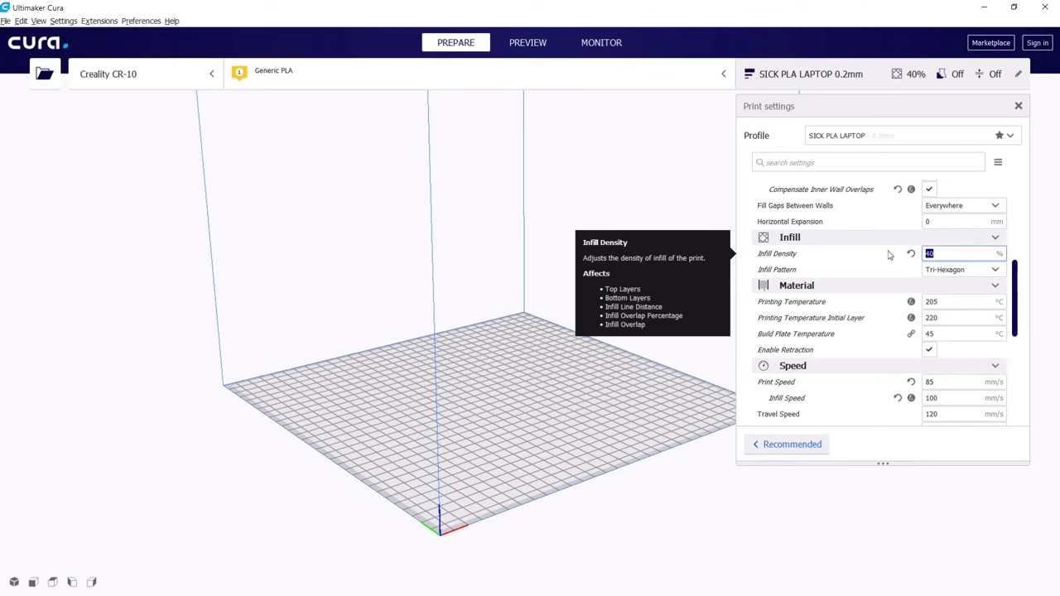
pyautogui.click(950, 272)
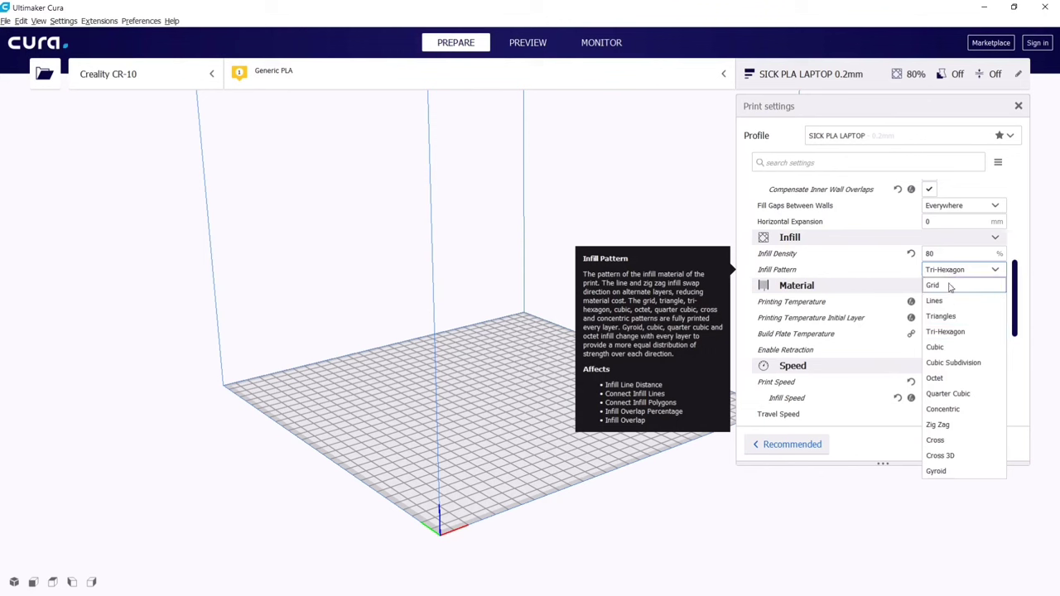
pyautogui.click(971, 333)
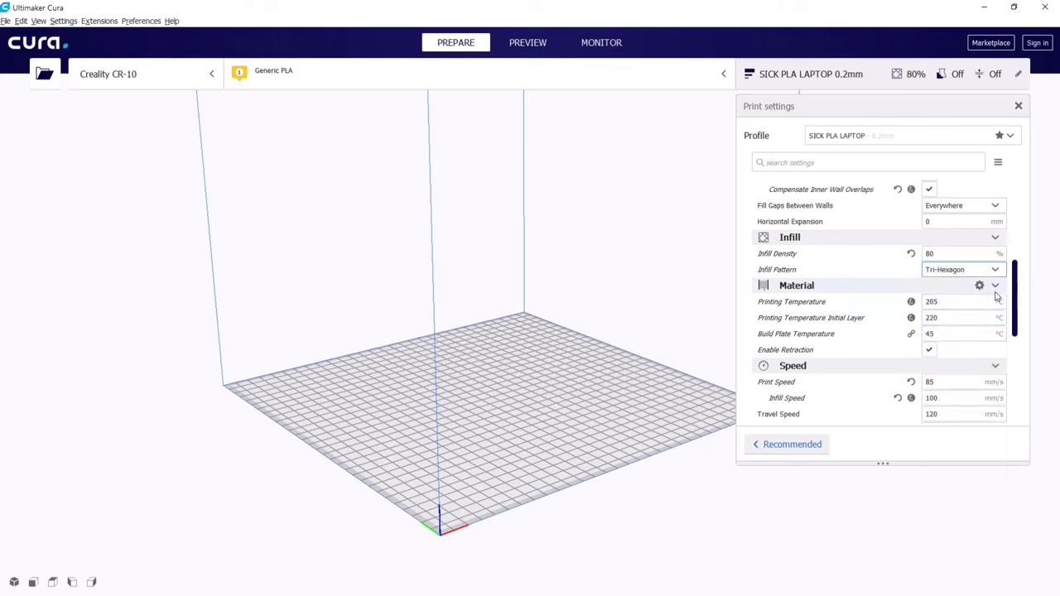
# - Review the material temperatures, retraction, speed, travel, cooling, support and build plate adhesion settings of the print profile
pyautogui.scroll(-1, 994, 294)
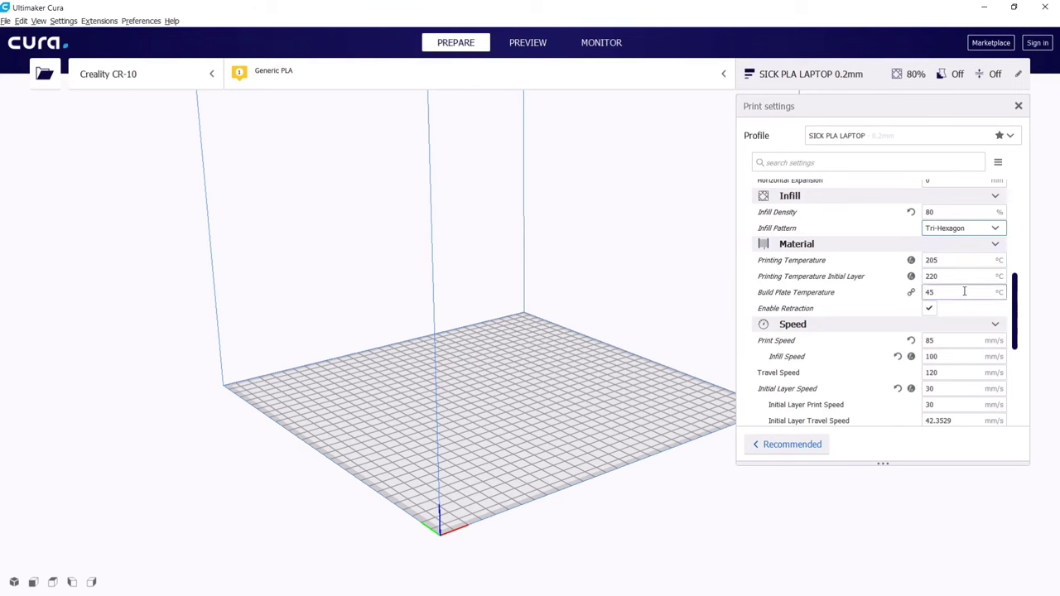
pyautogui.moveTo(975, 309)
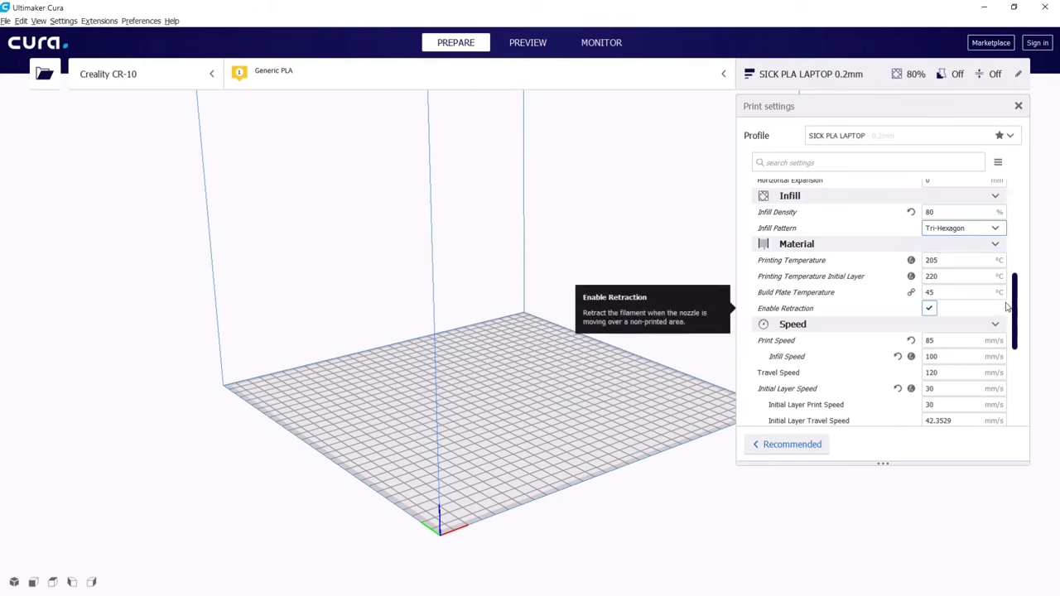
pyautogui.scroll(-1, 1017, 308)
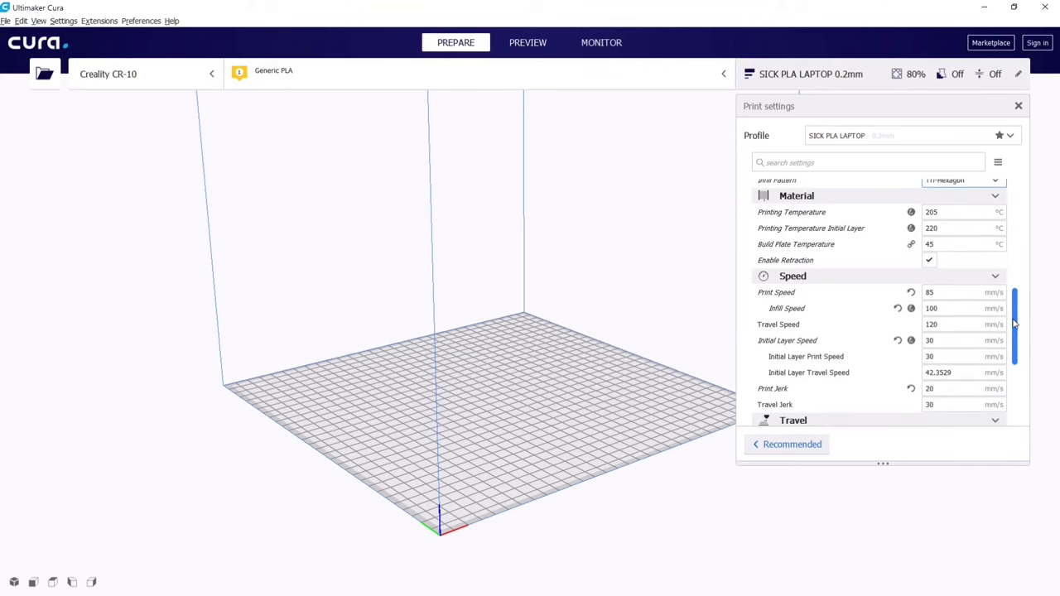
pyautogui.scroll(1, 1014, 307)
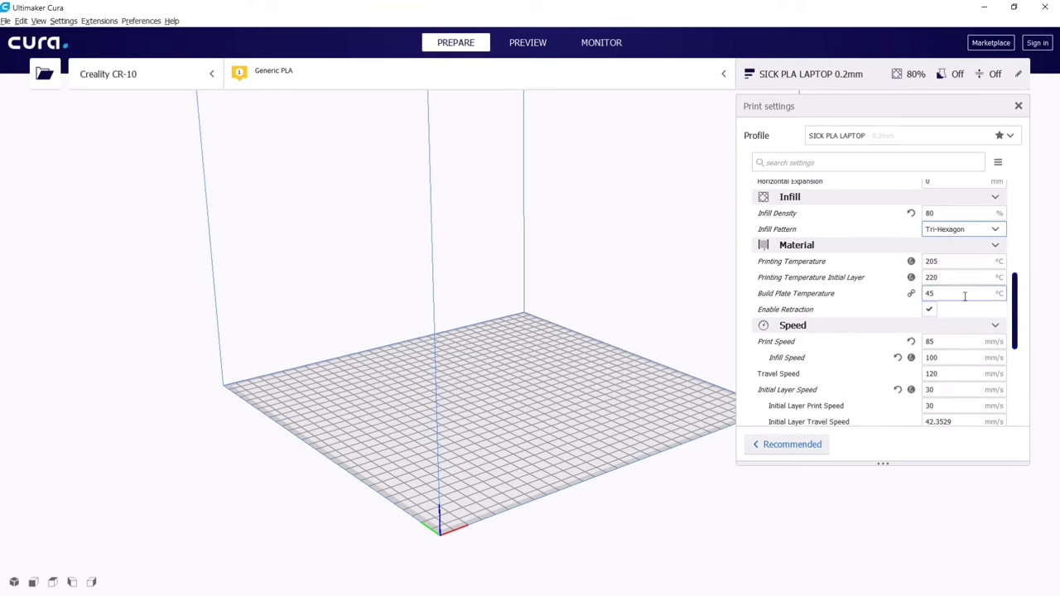
pyautogui.moveTo(963, 293); pyautogui.dragTo(891, 296)
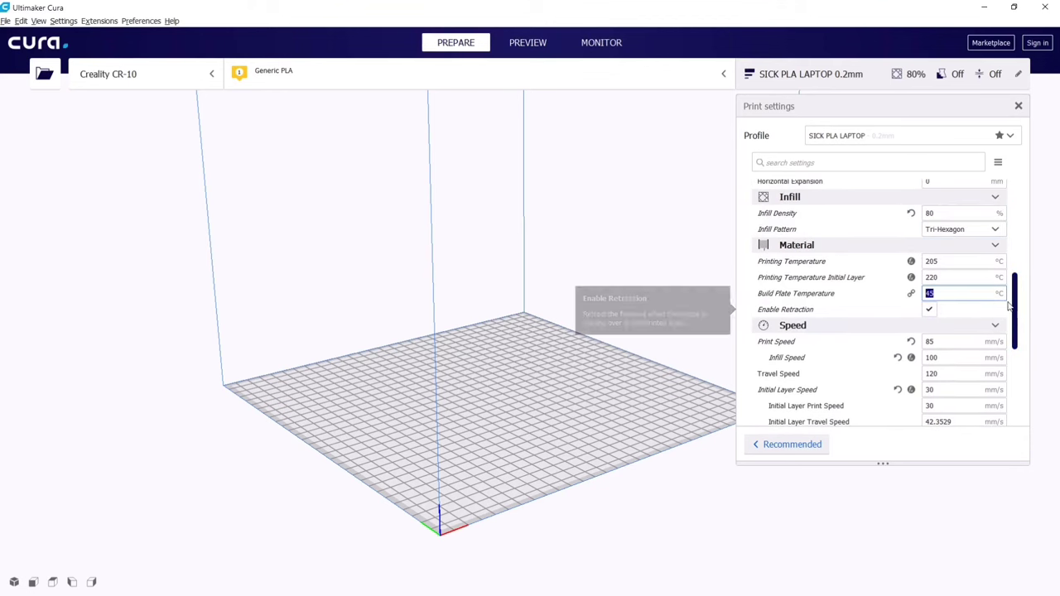
pyautogui.scroll(1, 1016, 300)
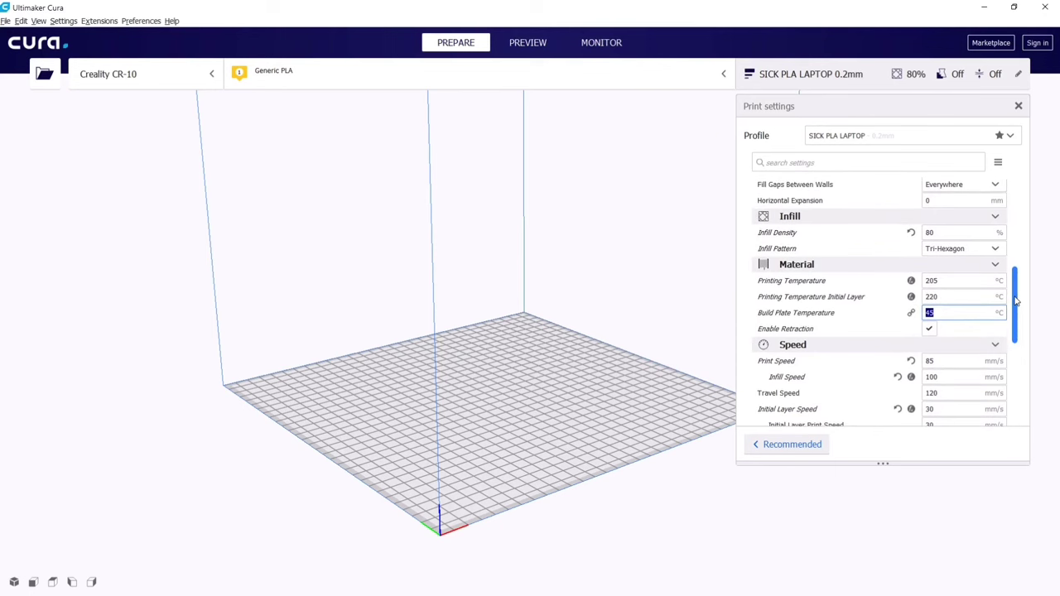
pyautogui.moveTo(1016, 300); pyautogui.dragTo(1016, 308)
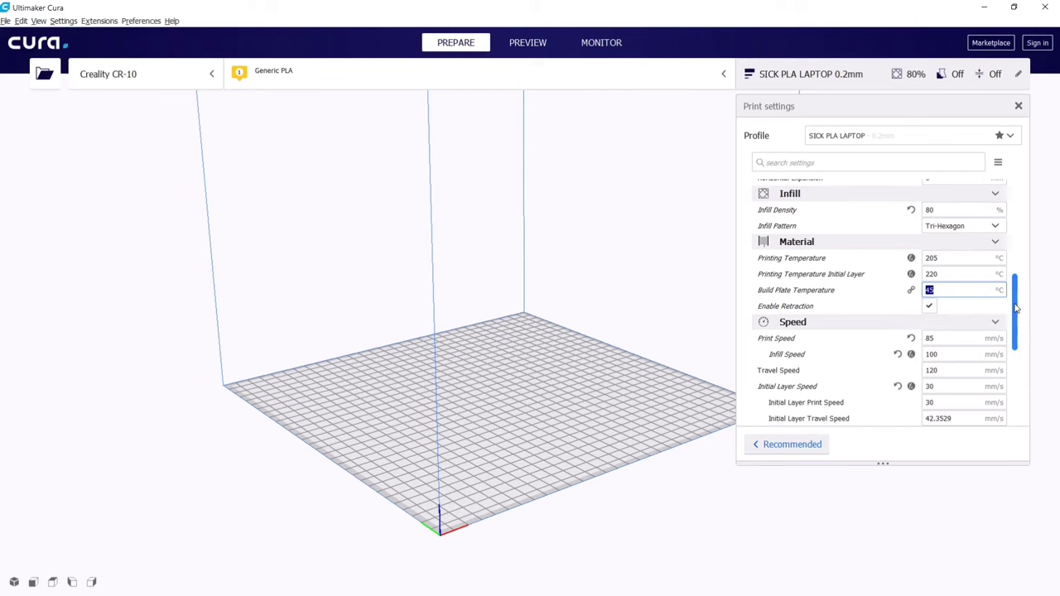
pyautogui.moveTo(1016, 308); pyautogui.dragTo(1016, 324)
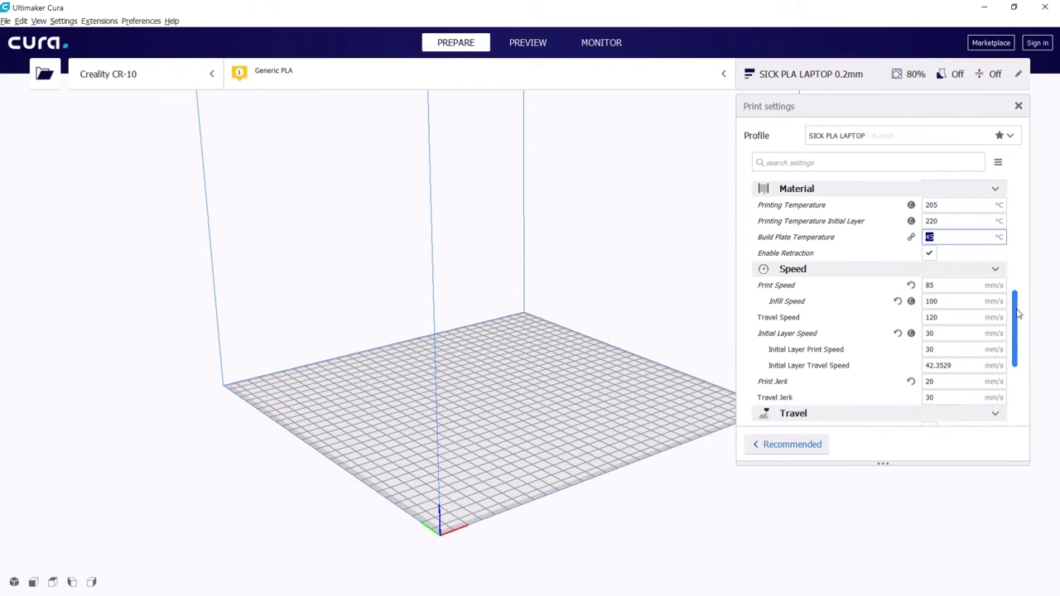
pyautogui.moveTo(1018, 313); pyautogui.dragTo(1003, 377)
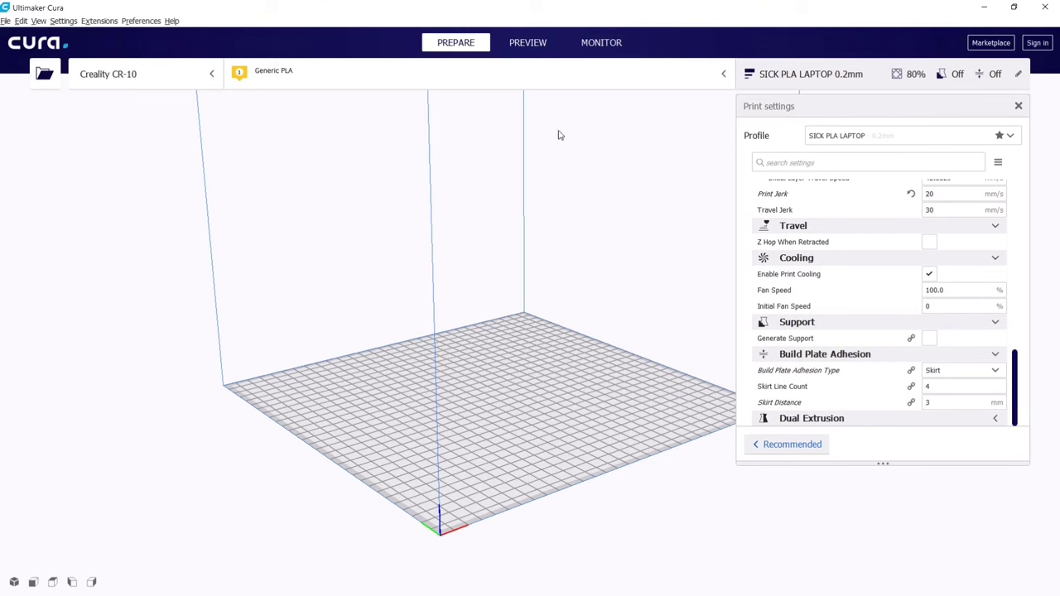
pyautogui.scroll(3, 922, 177)
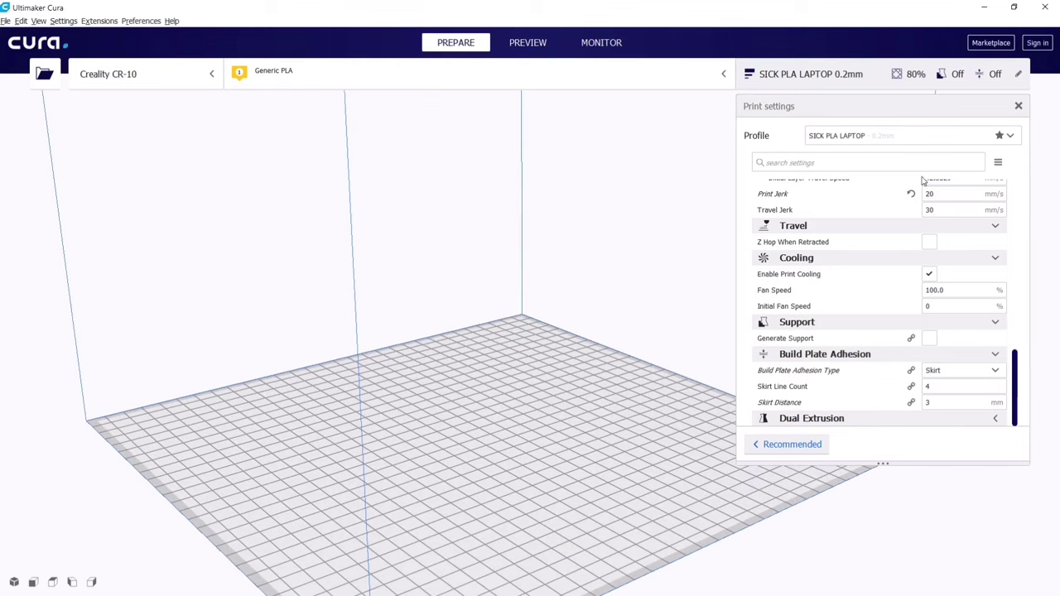
# - Check the available preset printers and browse the setting visibility preferences from the Travel category onwards
pyautogui.scroll(-3, 1021, 163)
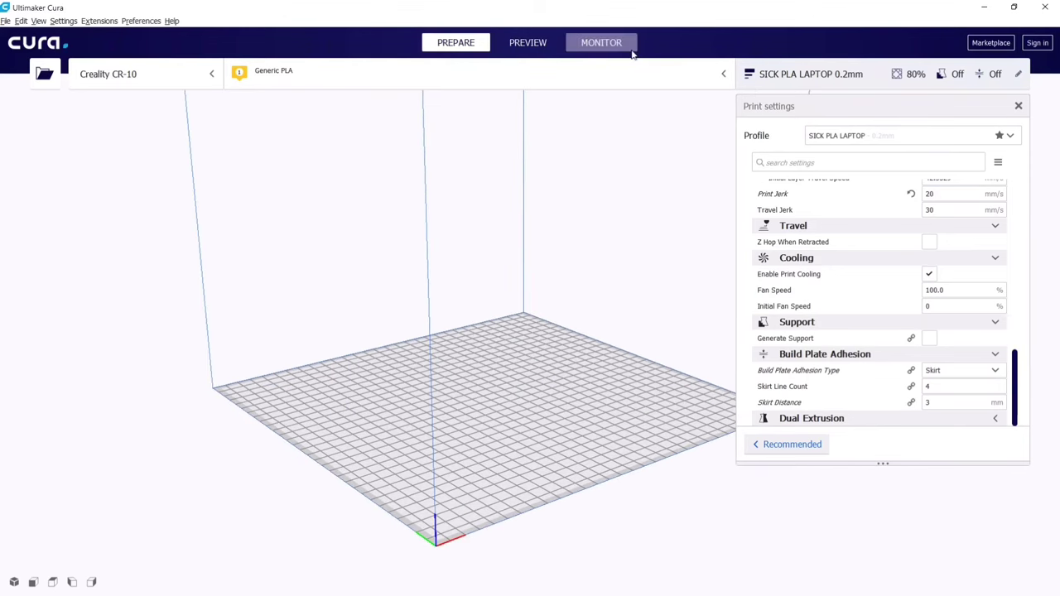
pyautogui.click(127, 74)
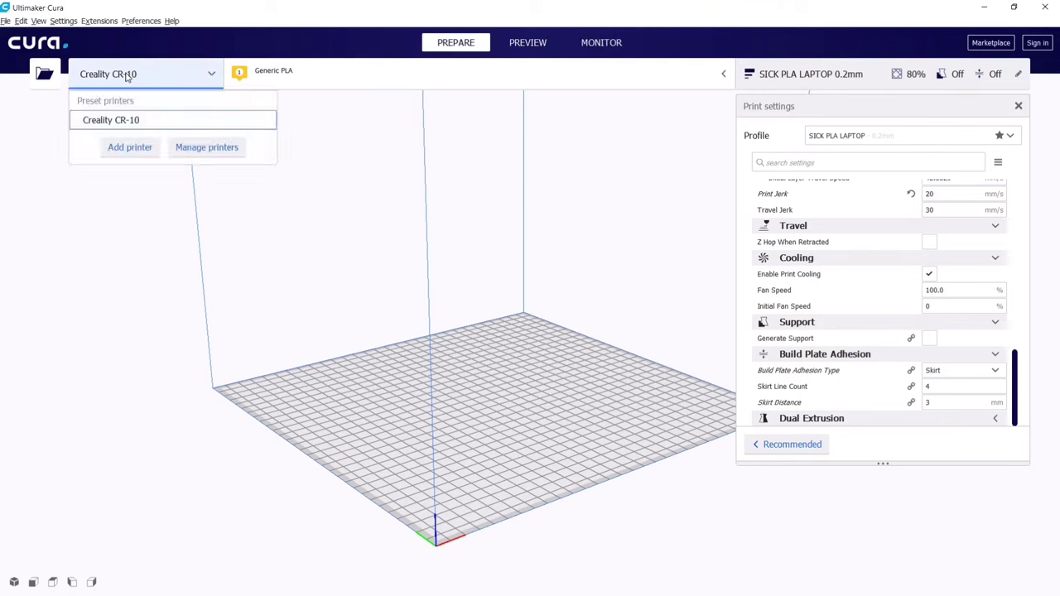
pyautogui.click(126, 75)
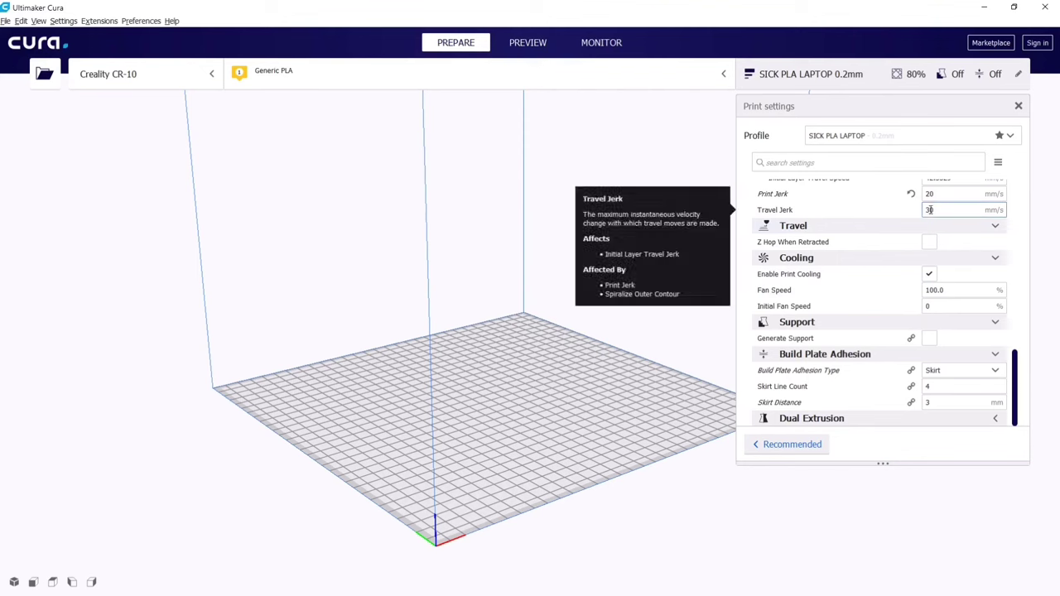
pyautogui.click(981, 226)
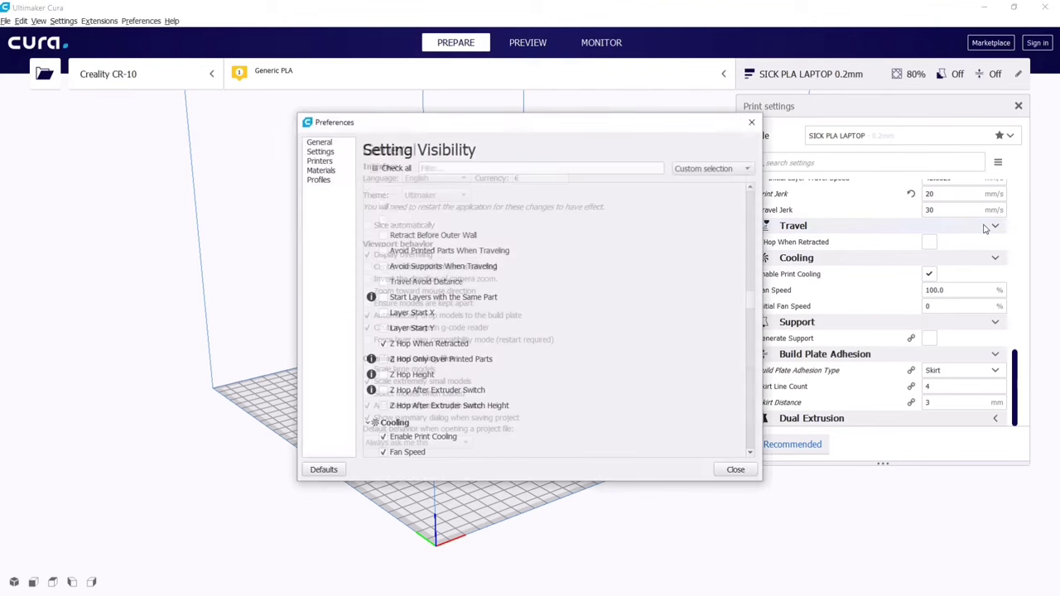
pyautogui.moveTo(747, 306); pyautogui.dragTo(747, 454)
pyautogui.click(736, 469)
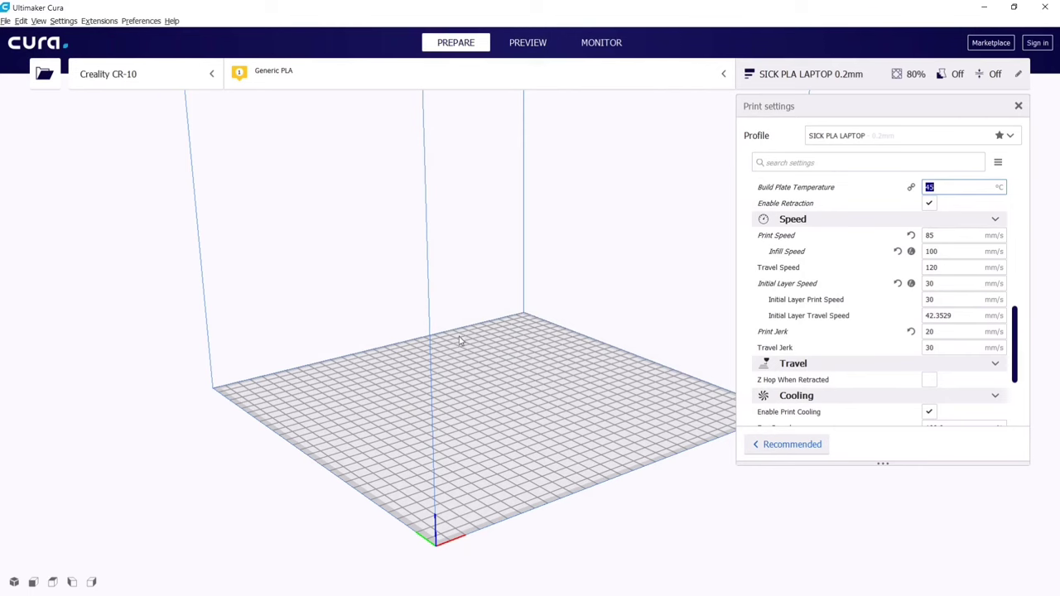
# - Load the "koch grappling hook" STL file from the 3D files folder onto the build plate
pyautogui.moveTo(460, 339); pyautogui.dragTo(346, 317, button='right')
pyautogui.click(6, 20)
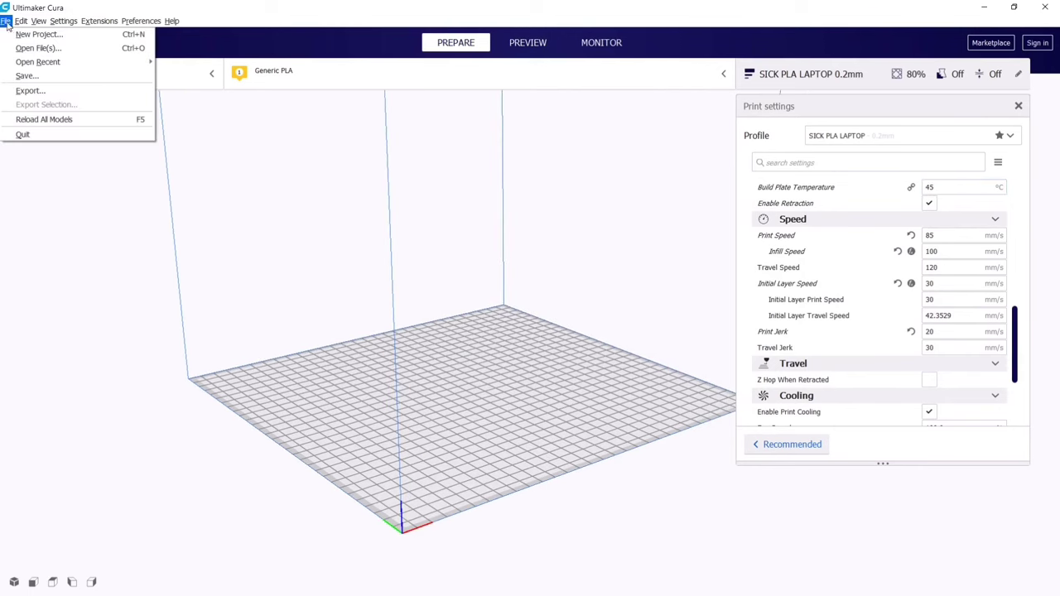
pyautogui.click(31, 48)
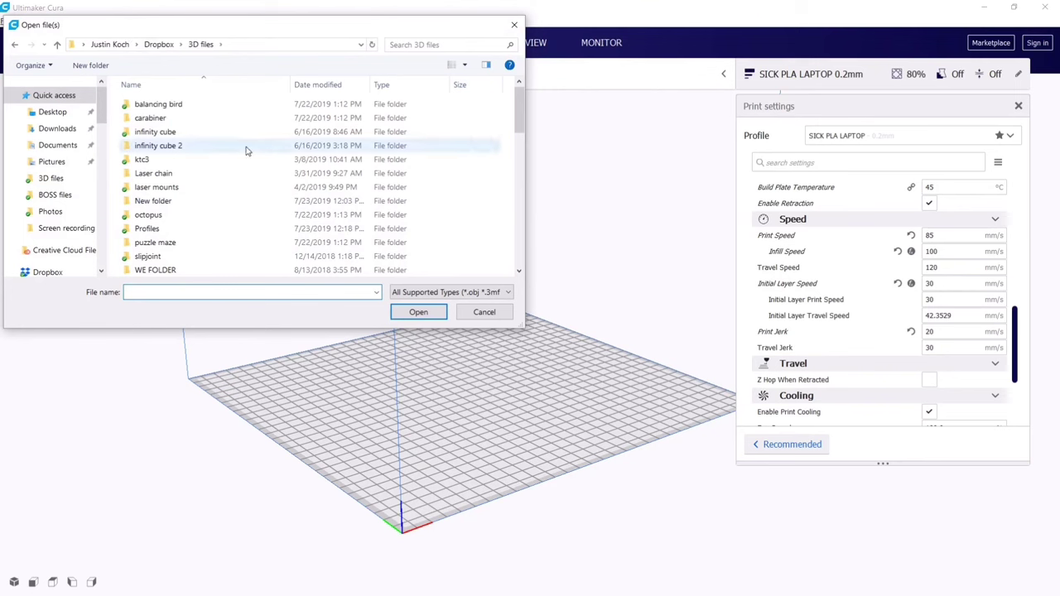
pyautogui.write('gra')
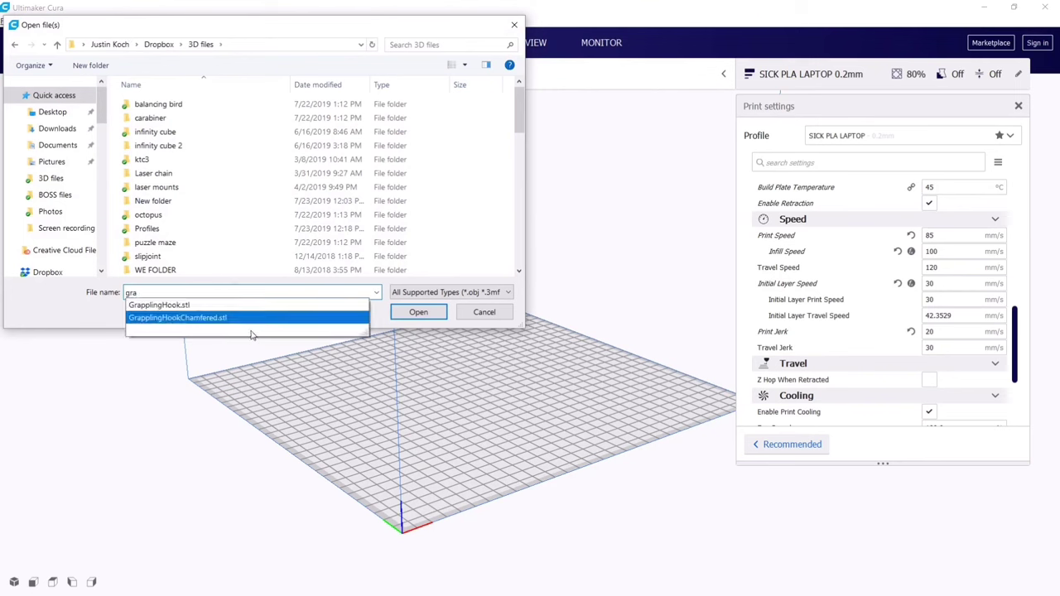
pyautogui.click(240, 256)
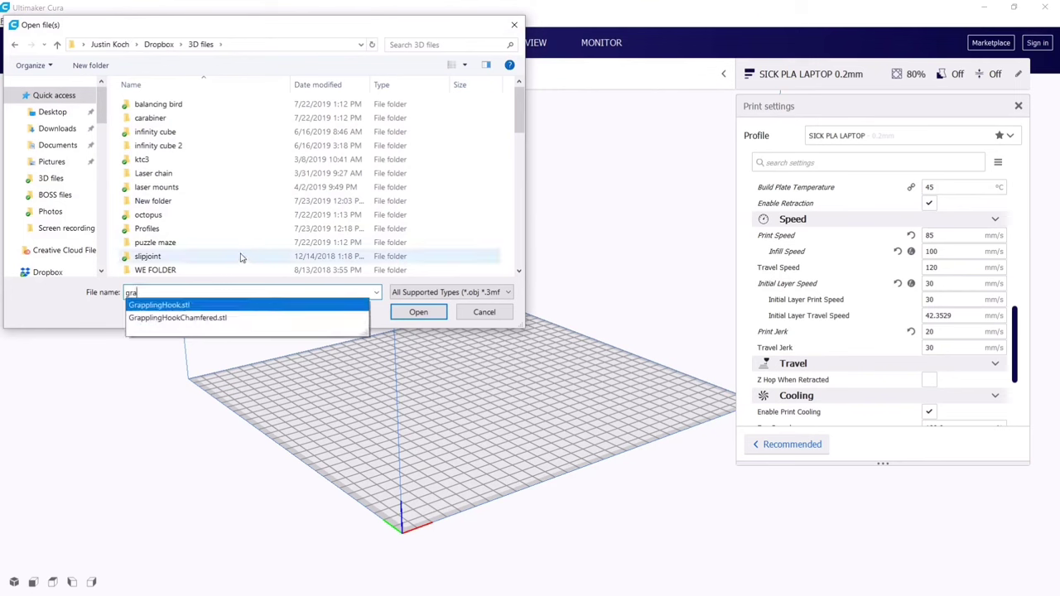
pyautogui.scroll(-1, 241, 258)
pyautogui.scroll(-4, 240, 259)
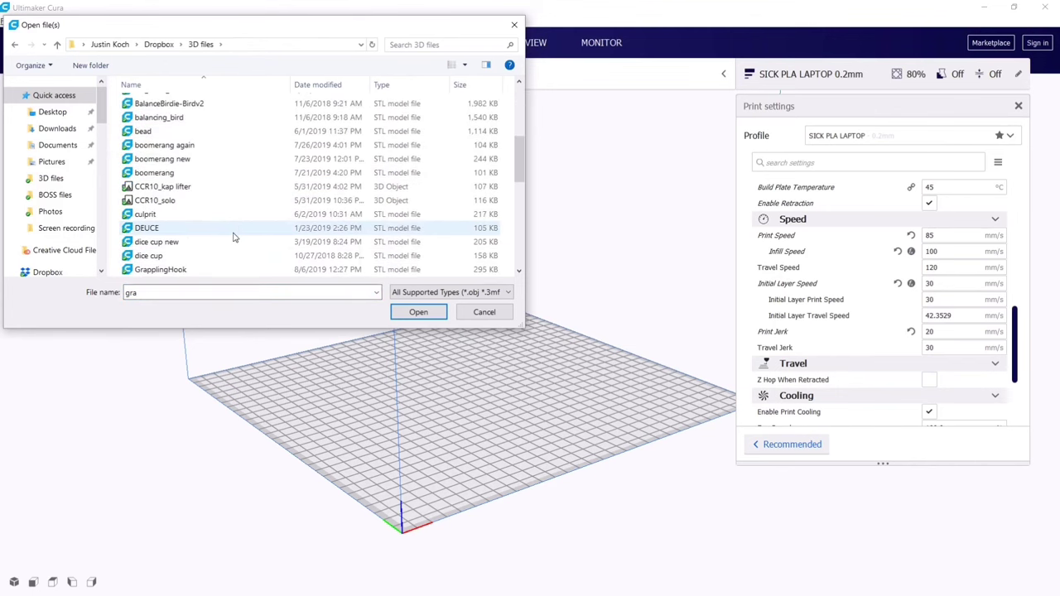
pyautogui.click(233, 231)
pyautogui.scroll(-5, 220, 199)
pyautogui.click(203, 170)
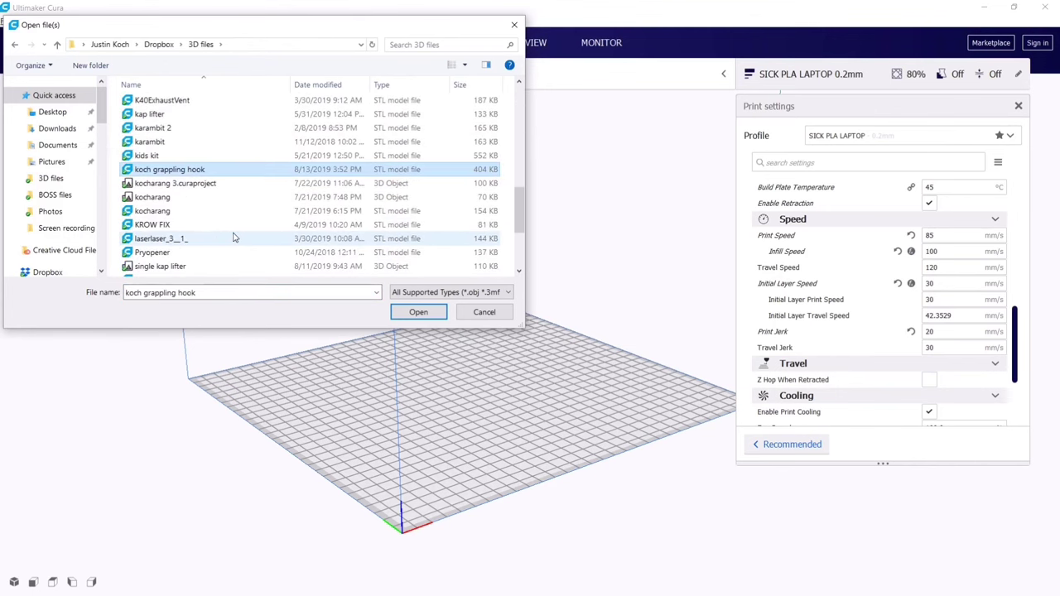
pyautogui.doubleClick(205, 172)
# - Rotate the grappling hook about its X axis so it stands upright with its base on the build plate
pyautogui.click(477, 349)
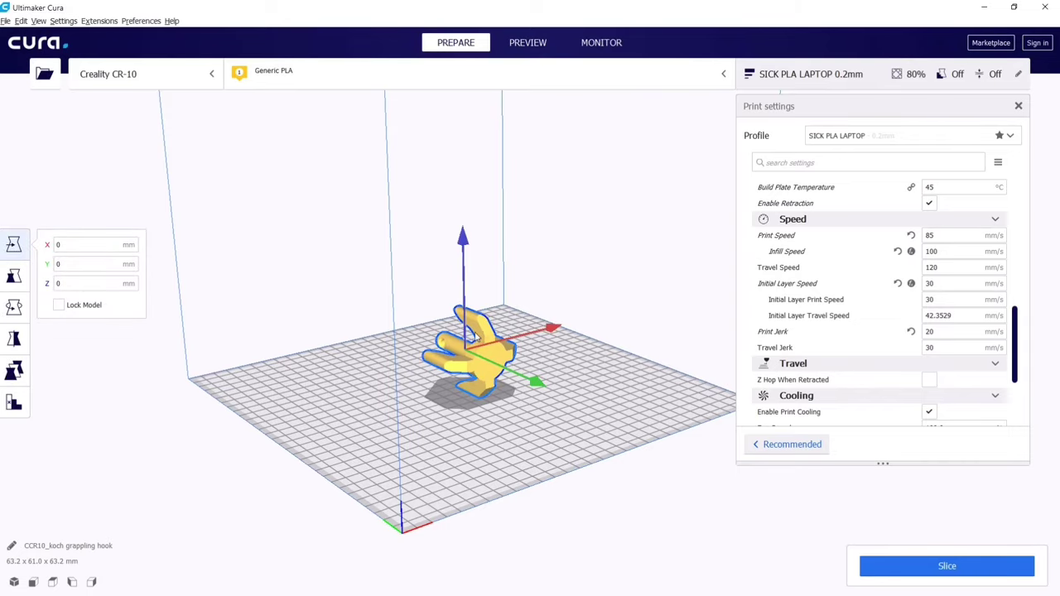
pyautogui.moveTo(476, 335); pyautogui.dragTo(527, 334, button='right')
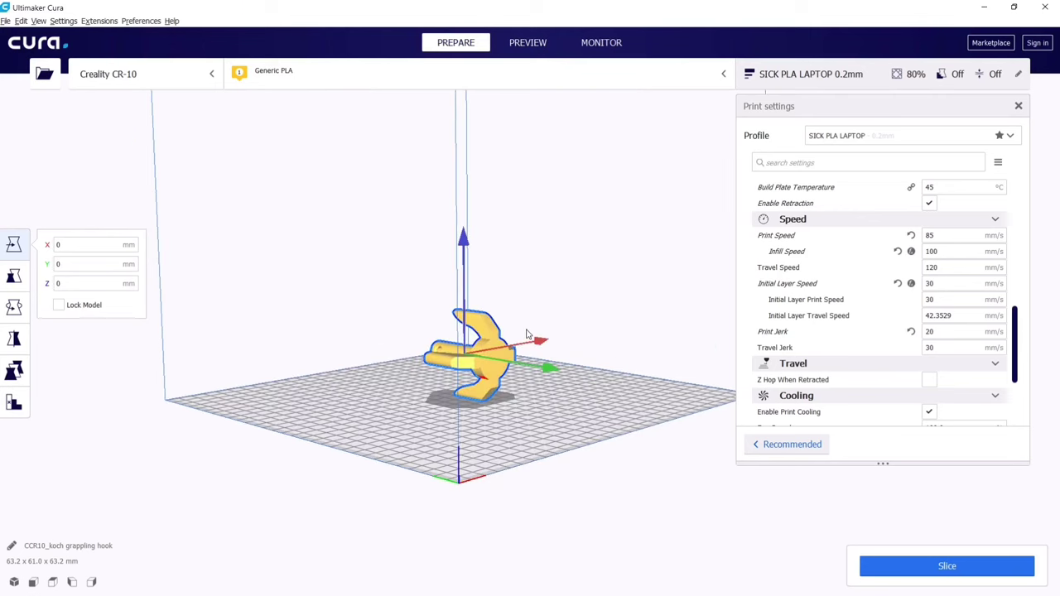
pyautogui.click(13, 307)
pyautogui.moveTo(512, 323); pyautogui.dragTo(534, 288, button='right')
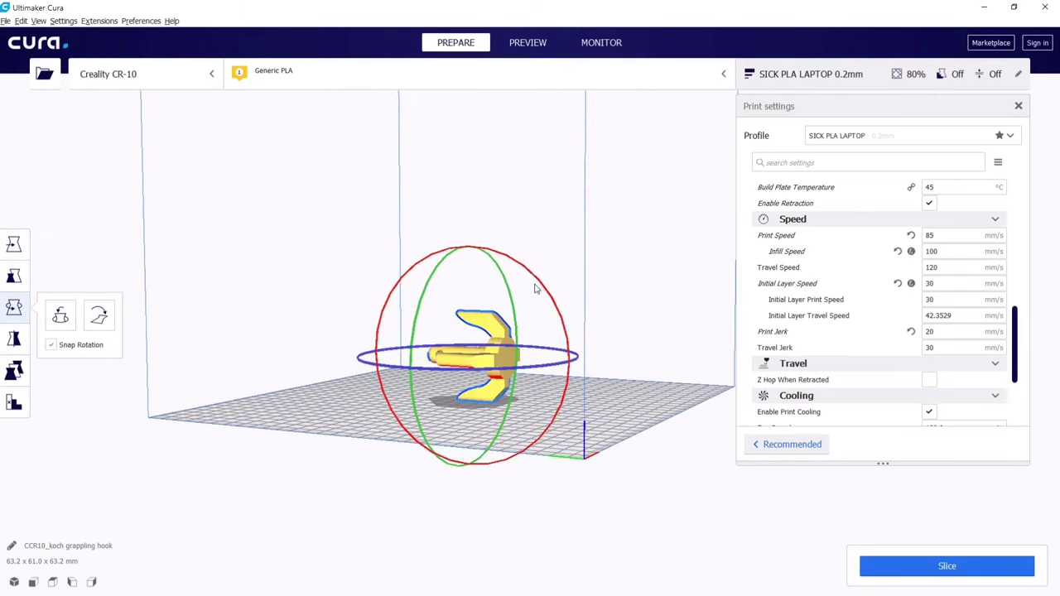
pyautogui.moveTo(533, 274); pyautogui.dragTo(527, 431)
pyautogui.click(641, 340)
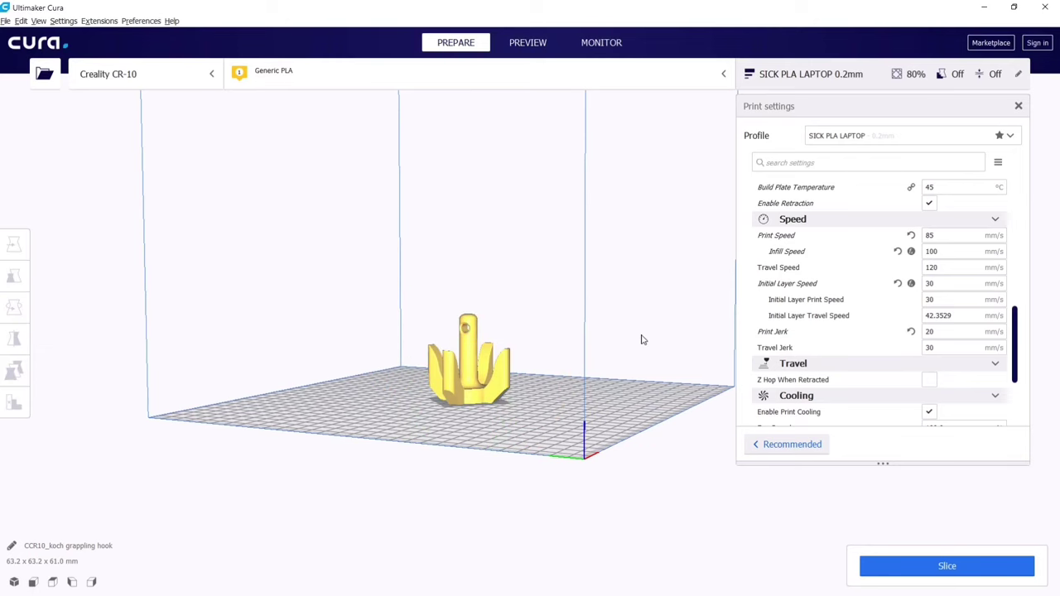
# - Examine the upright grappling hook's arms, shaft and contact with the build plate from several angles and distances
pyautogui.moveTo(641, 338); pyautogui.dragTo(492, 344, button='right')
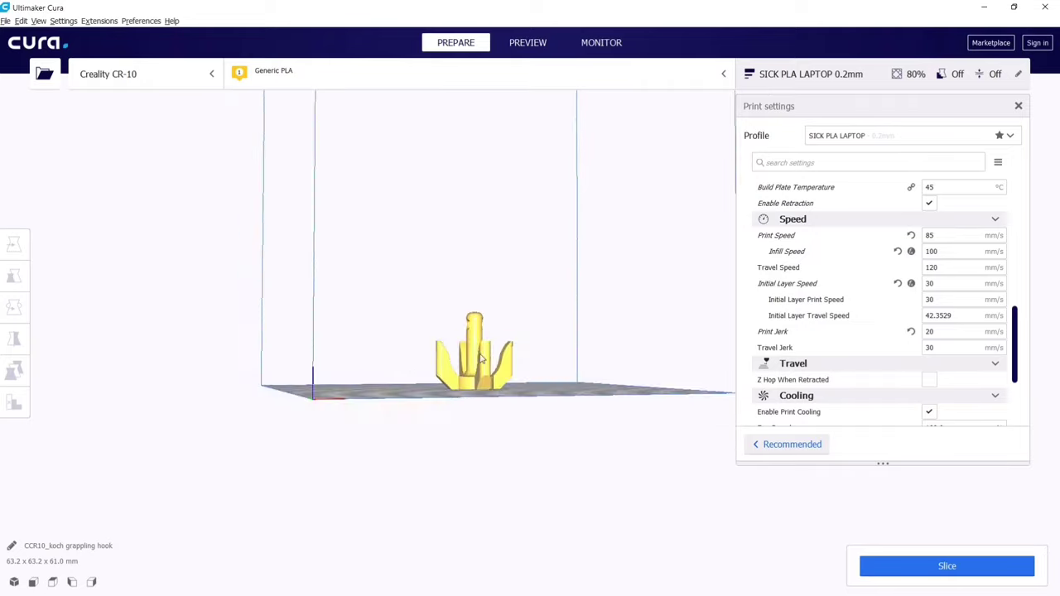
pyautogui.scroll(5, 492, 355)
pyautogui.moveTo(530, 417); pyautogui.dragTo(546, 398, button='middle')
pyautogui.moveTo(546, 399); pyautogui.dragTo(452, 426, button='right')
pyautogui.moveTo(673, 455); pyautogui.dragTo(561, 483, button='right')
pyautogui.scroll(-3, 665, 453)
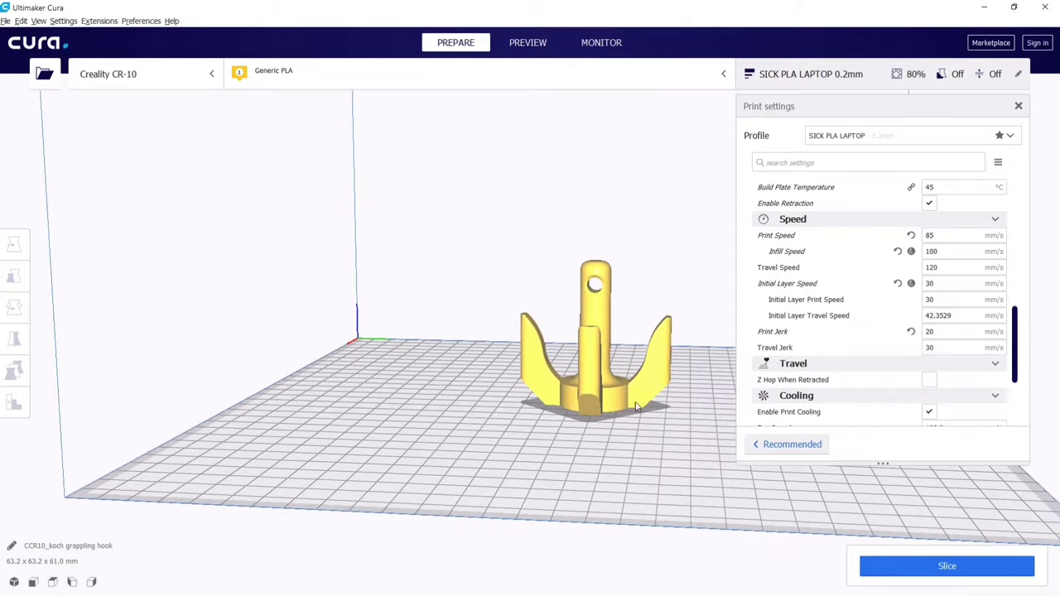
pyautogui.moveTo(636, 403); pyautogui.dragTo(591, 393, button='middle')
pyautogui.scroll(-2, 599, 367)
pyautogui.scroll(6, 598, 366)
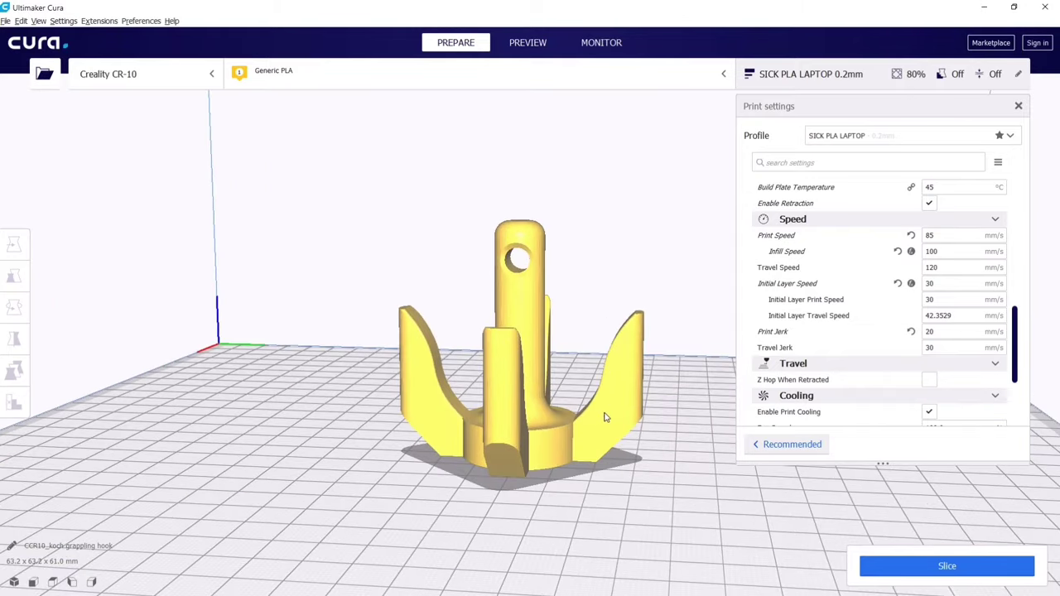
pyautogui.moveTo(604, 416)
pyautogui.mouseDown(button='right')
pyautogui.moveTo(700, 433)
pyautogui.moveTo(608, 402)
pyautogui.mouseUp(button='right')
pyautogui.scroll(2, 589, 453)
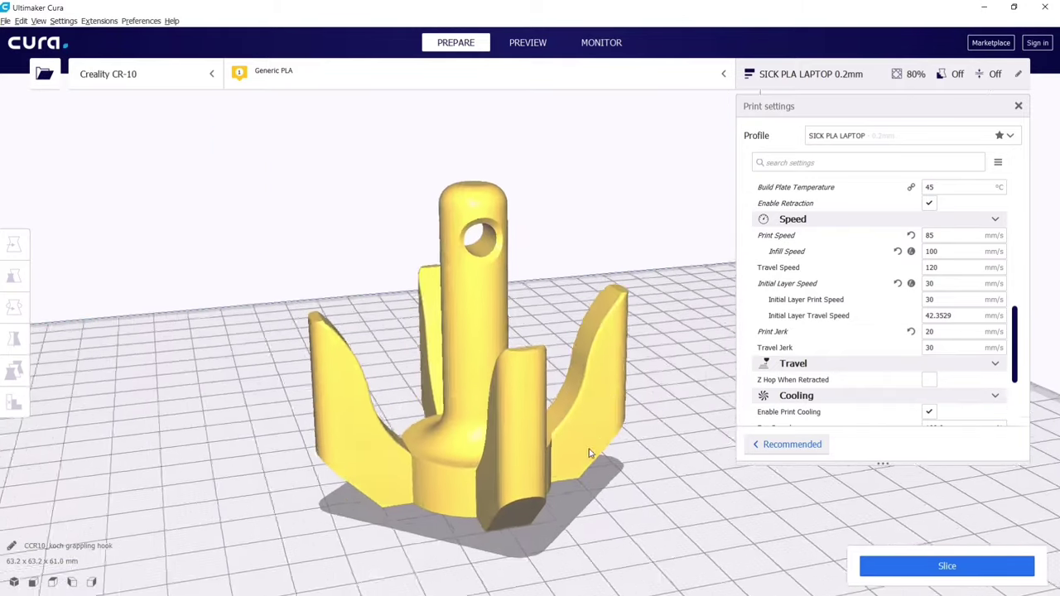
pyautogui.moveTo(590, 453); pyautogui.dragTo(589, 502, button='right')
# - Check the remaining print settings down to build plate adhesion and slice the upright hook
pyautogui.scroll(-2, 824, 327)
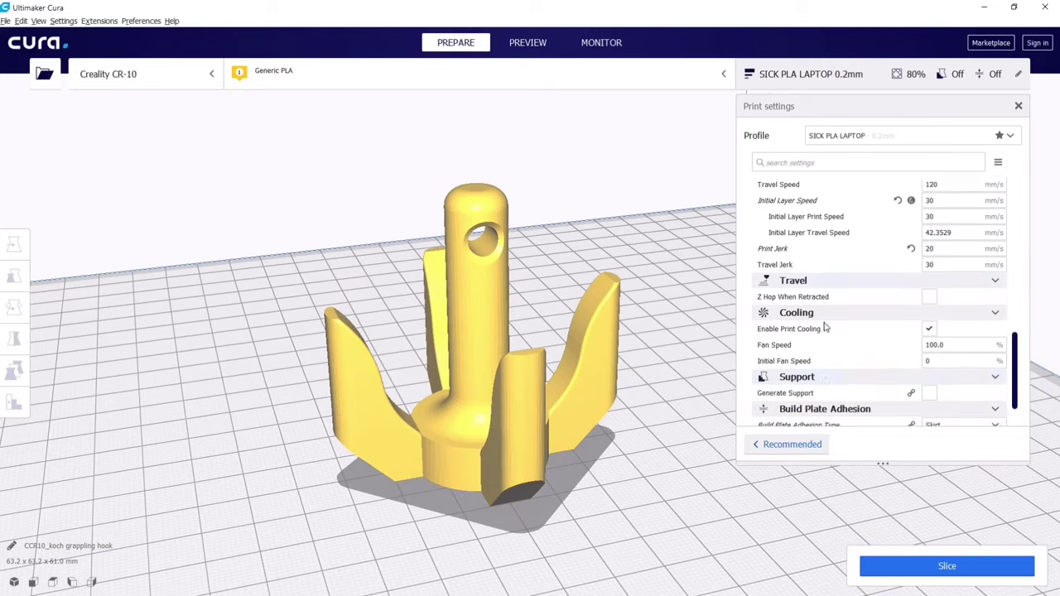
pyautogui.scroll(-2, 824, 328)
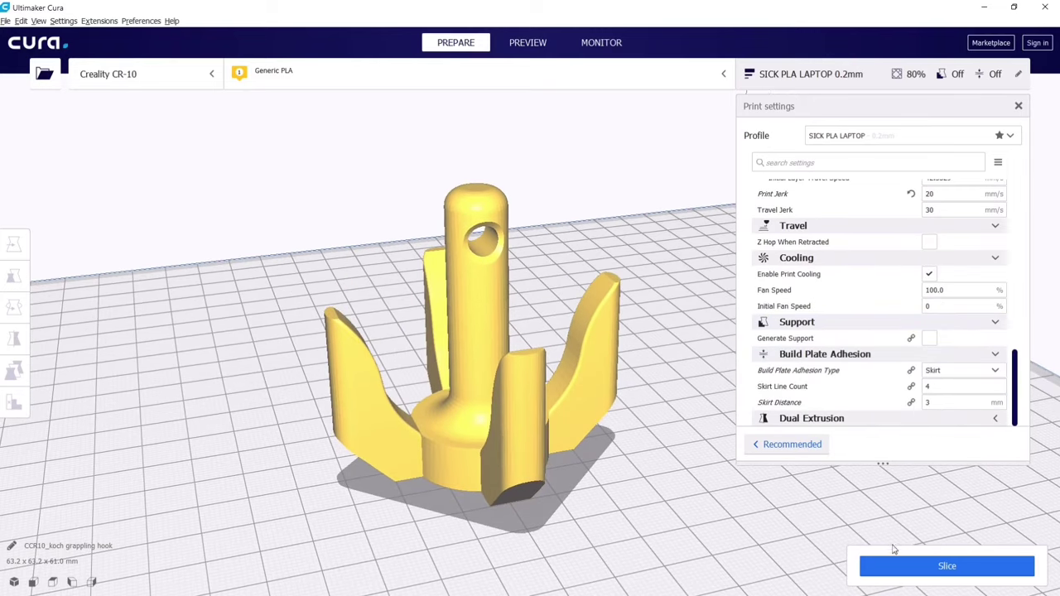
pyautogui.click(914, 568)
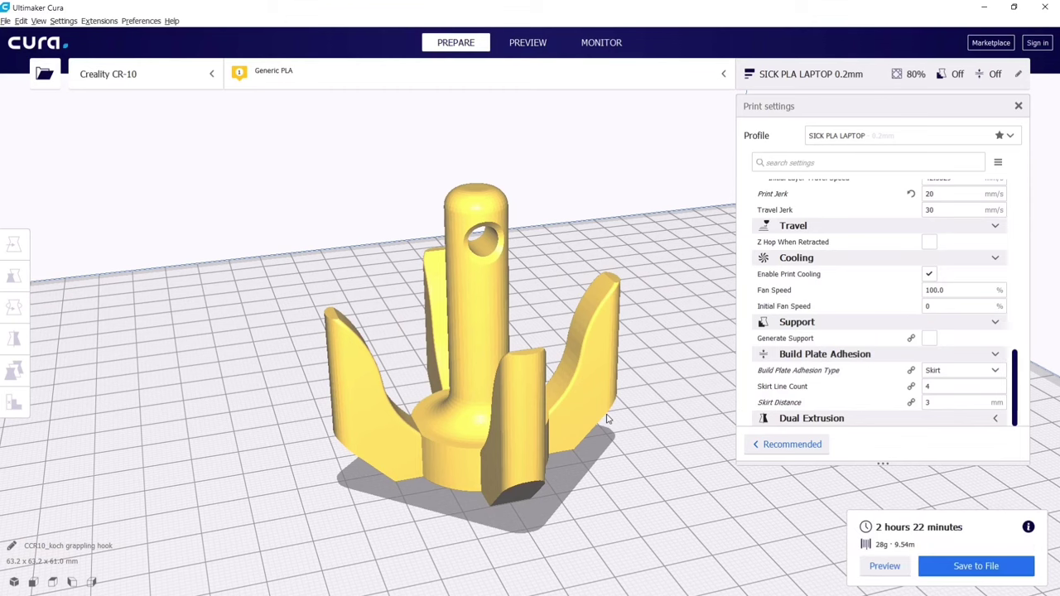
# - Examine the sliced grappling hook's size relative to the whole build plate, from far and near
pyautogui.scroll(-8, 623, 454)
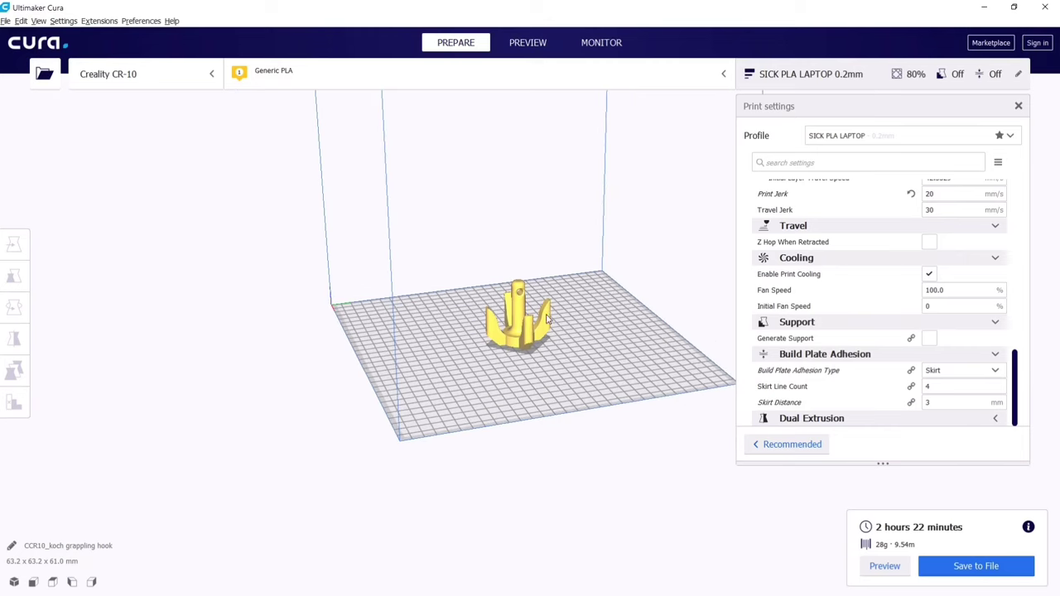
pyautogui.scroll(3, 549, 323)
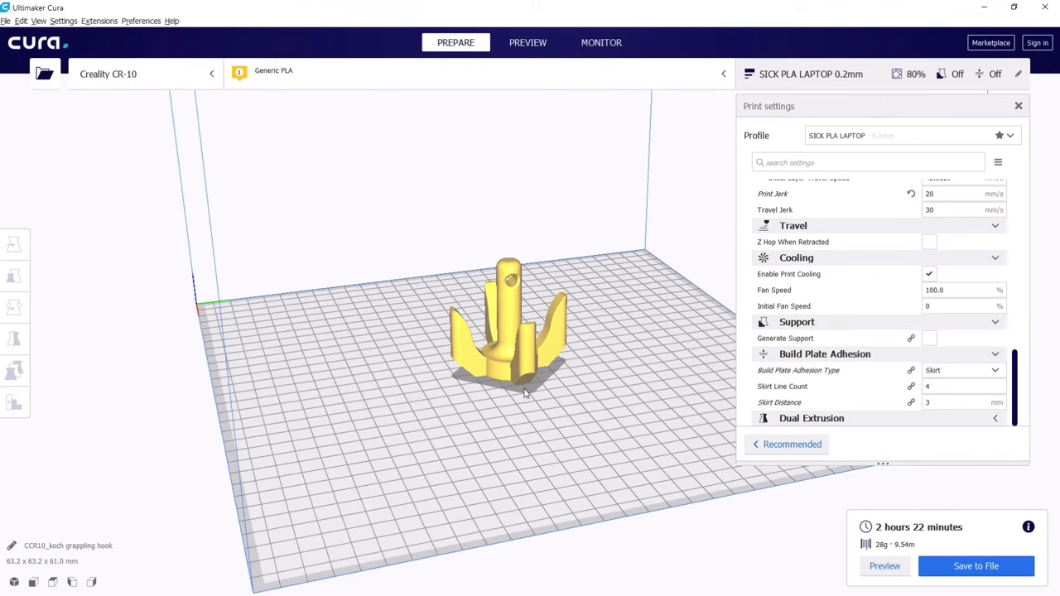
pyautogui.scroll(-3, 534, 383)
pyautogui.scroll(3, 556, 384)
pyautogui.scroll(3, 506, 338)
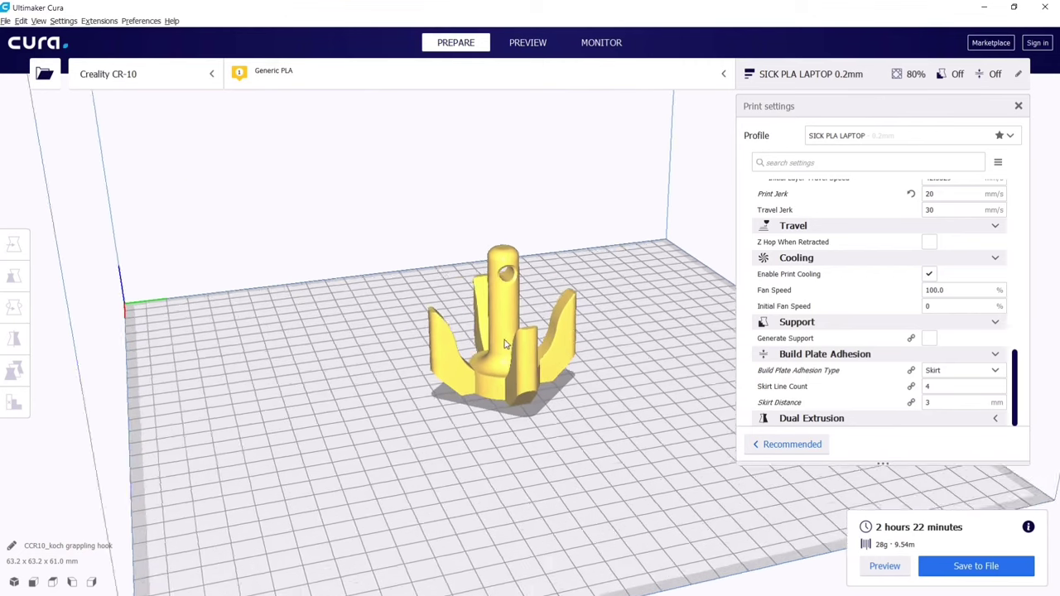
pyautogui.moveTo(618, 365)
pyautogui.mouseDown(button='right')
pyautogui.moveTo(560, 308)
pyautogui.moveTo(564, 409)
pyautogui.moveTo(635, 367)
pyautogui.mouseUp(button='right')
pyautogui.scroll(3, 575, 381)
pyautogui.scroll(-4, 578, 381)
pyautogui.scroll(-5, 577, 380)
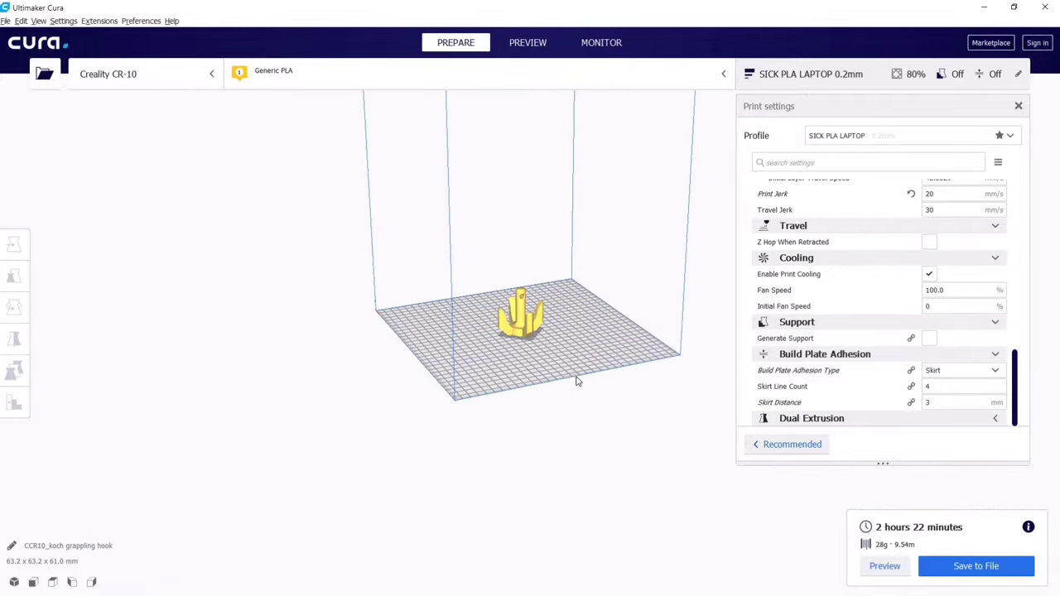
pyautogui.scroll(4, 560, 348)
# - Scale the grappling hook uniformly to 91.38% and slice it again
pyautogui.click(529, 331)
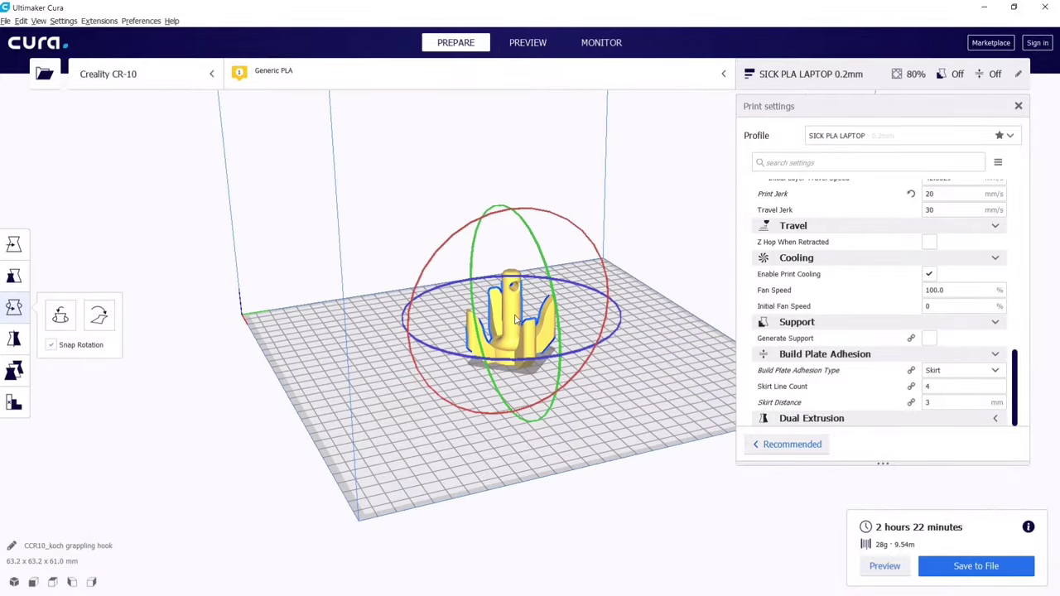
pyautogui.scroll(3, 515, 319)
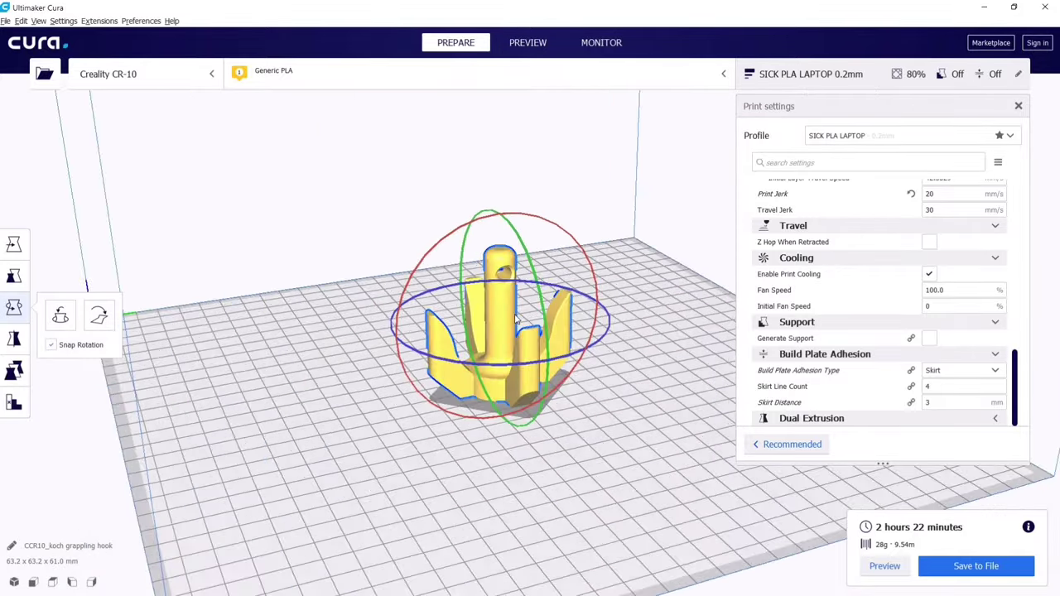
pyautogui.click(24, 286)
pyautogui.moveTo(500, 217); pyautogui.dragTo(502, 221)
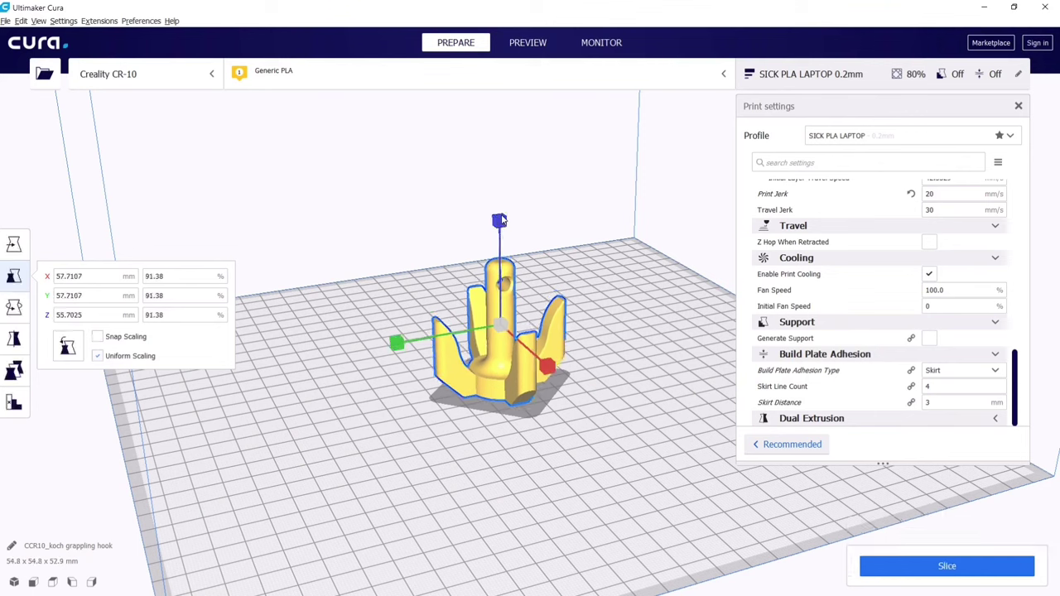
pyautogui.click(910, 566)
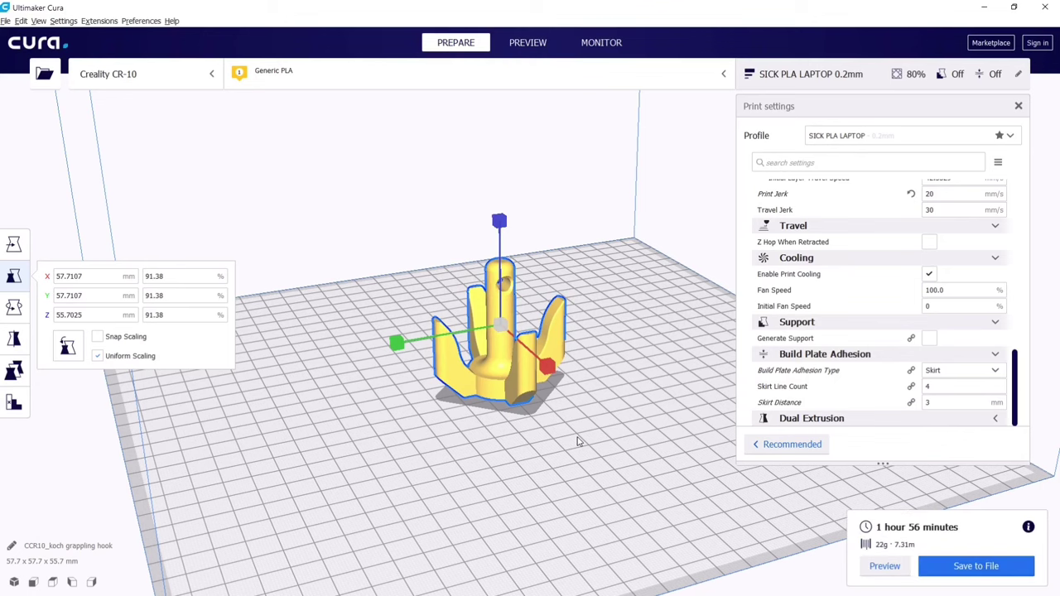
pyautogui.scroll(-3, 571, 422)
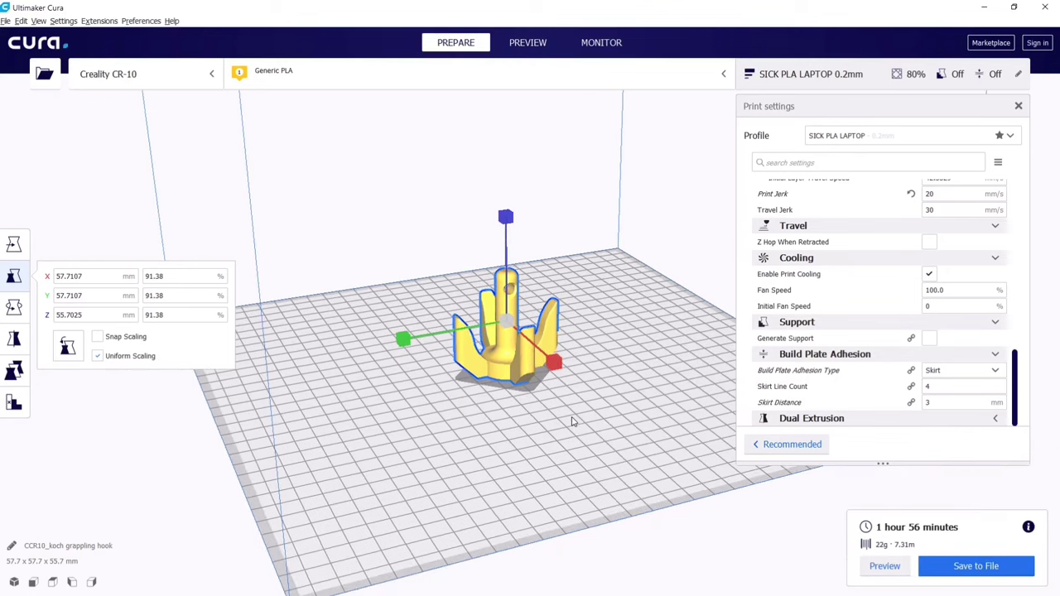
pyautogui.click(622, 391)
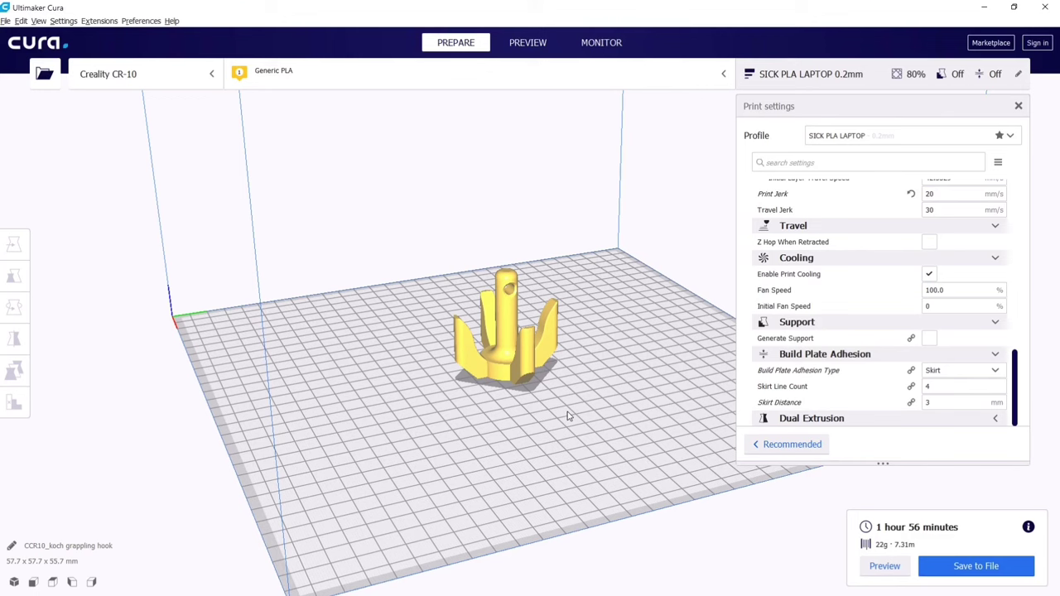
# - Examine the scaled grappling hook from all sides, including its base, arms, shaft and rope hole
pyautogui.moveTo(608, 385); pyautogui.dragTo(513, 374, button='right')
pyautogui.moveTo(584, 385); pyautogui.dragTo(533, 381, button='right')
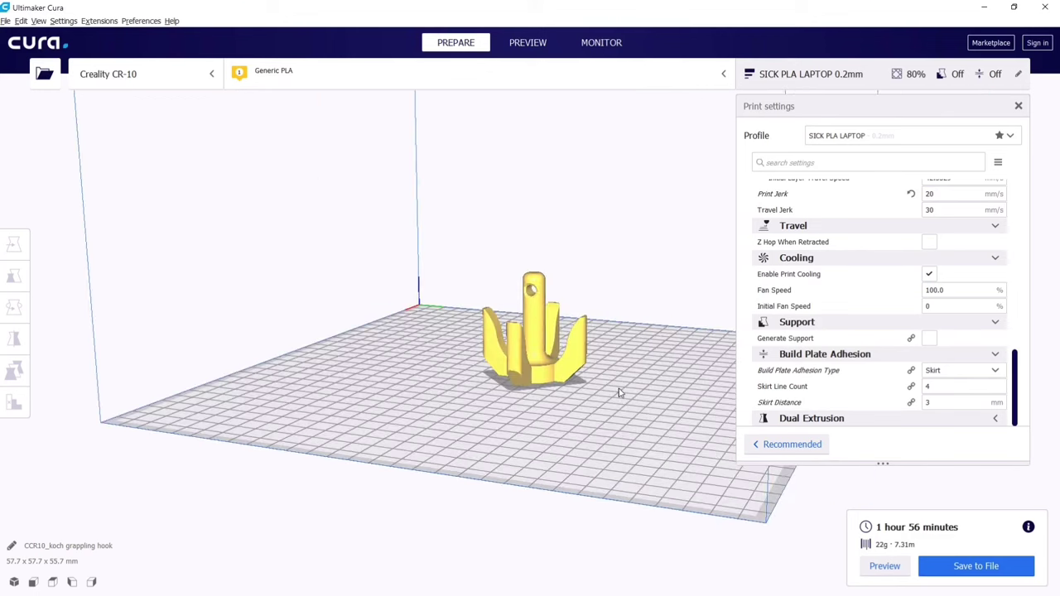
pyautogui.moveTo(620, 389); pyautogui.dragTo(534, 325, button='right')
pyautogui.scroll(6, 535, 397)
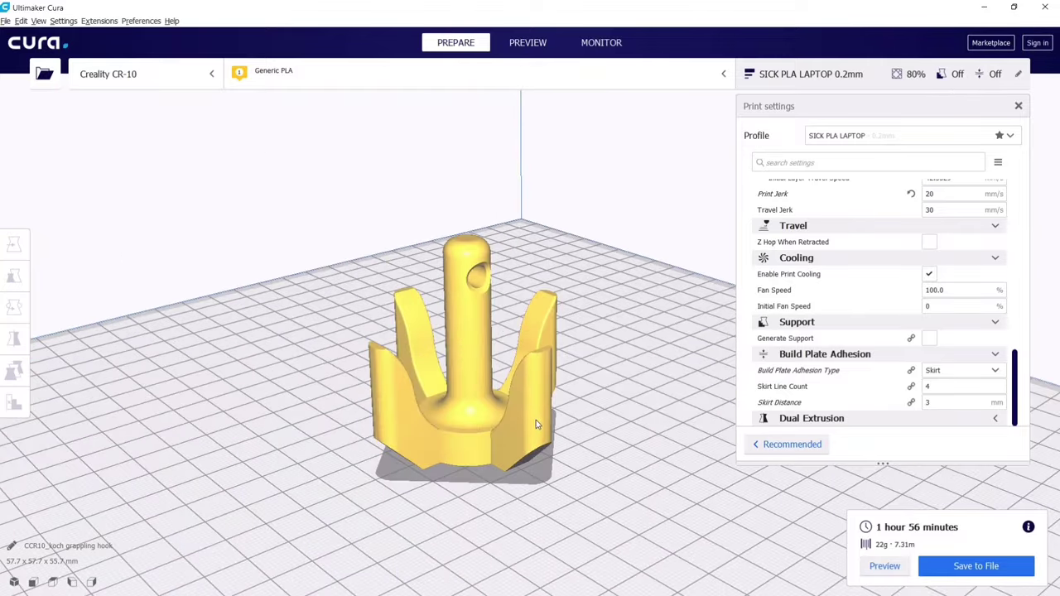
pyautogui.moveTo(545, 421); pyautogui.dragTo(442, 345, button='right')
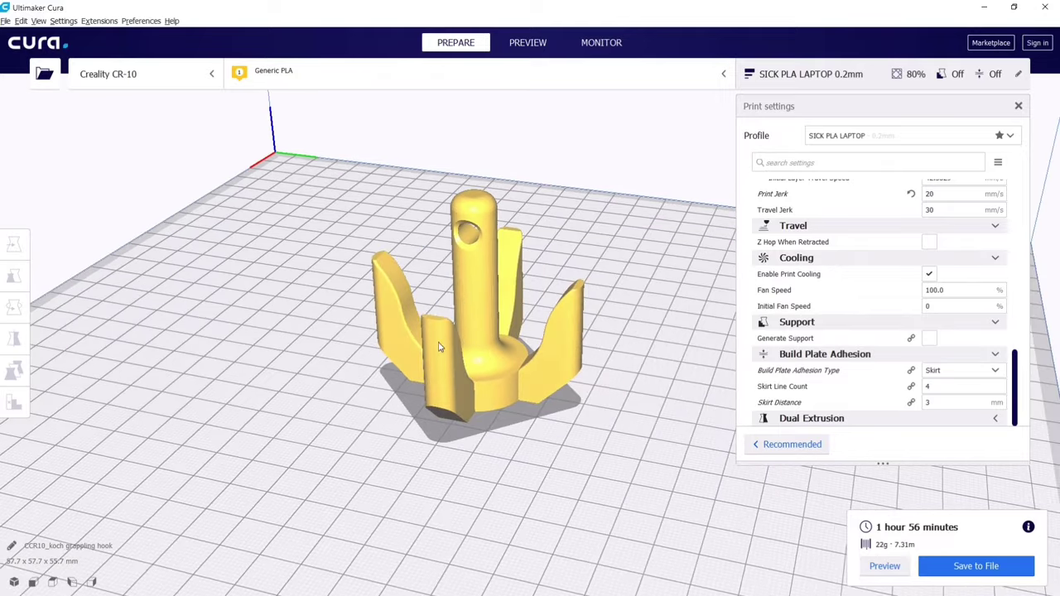
pyautogui.scroll(3, 550, 301)
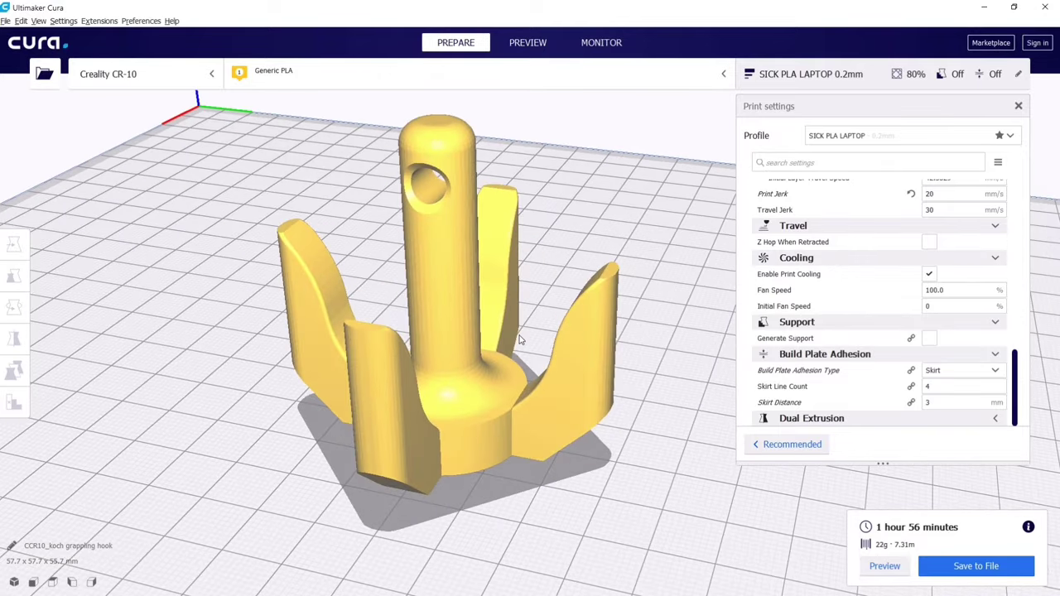
pyautogui.moveTo(518, 335); pyautogui.dragTo(509, 349, button='middle')
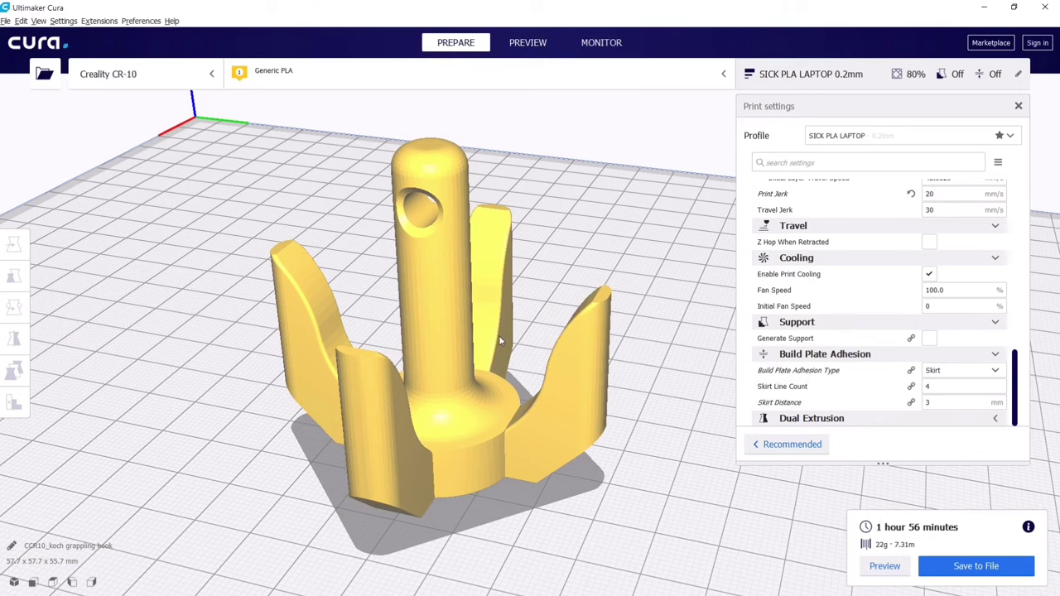
pyautogui.moveTo(499, 335); pyautogui.dragTo(559, 308, button='right')
pyautogui.moveTo(436, 388); pyautogui.dragTo(539, 363, button='middle')
pyautogui.scroll(3, 539, 363)
pyautogui.scroll(-7, 543, 356)
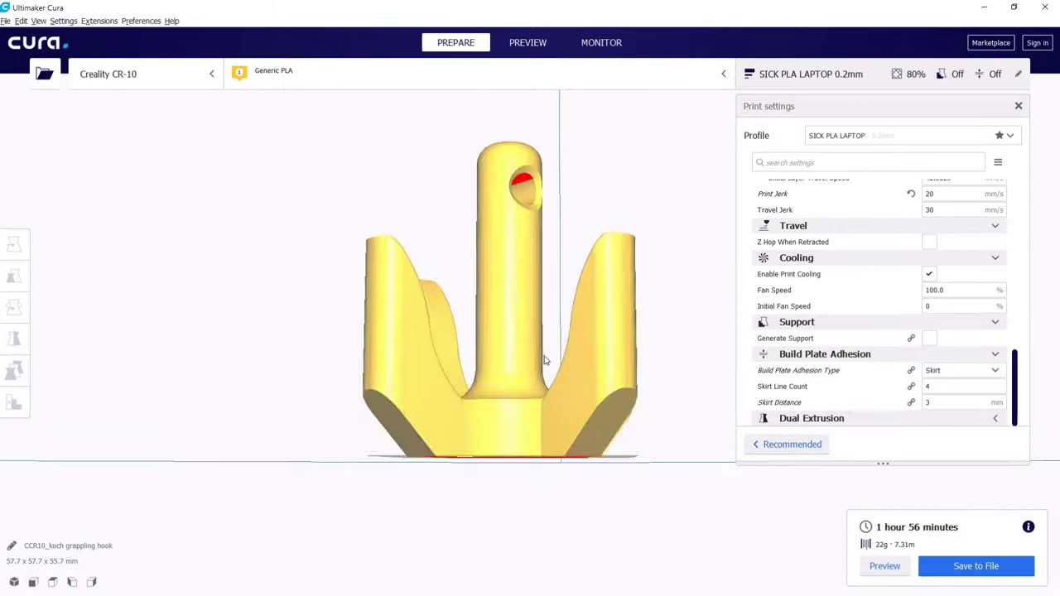
pyautogui.moveTo(559, 296); pyautogui.dragTo(514, 364, button='right')
pyautogui.scroll(3, 517, 352)
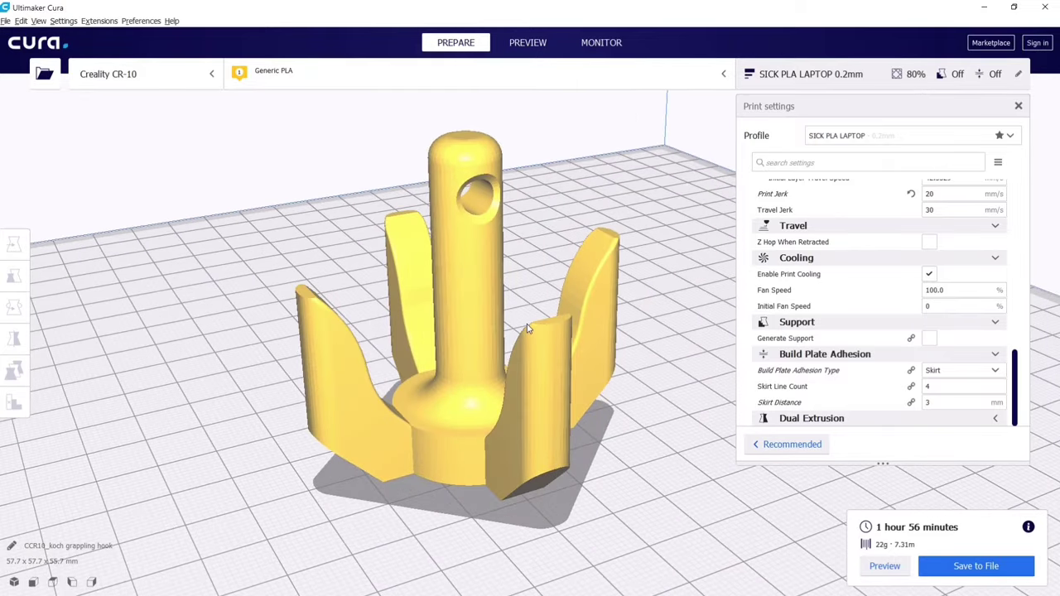
pyautogui.scroll(2, 526, 328)
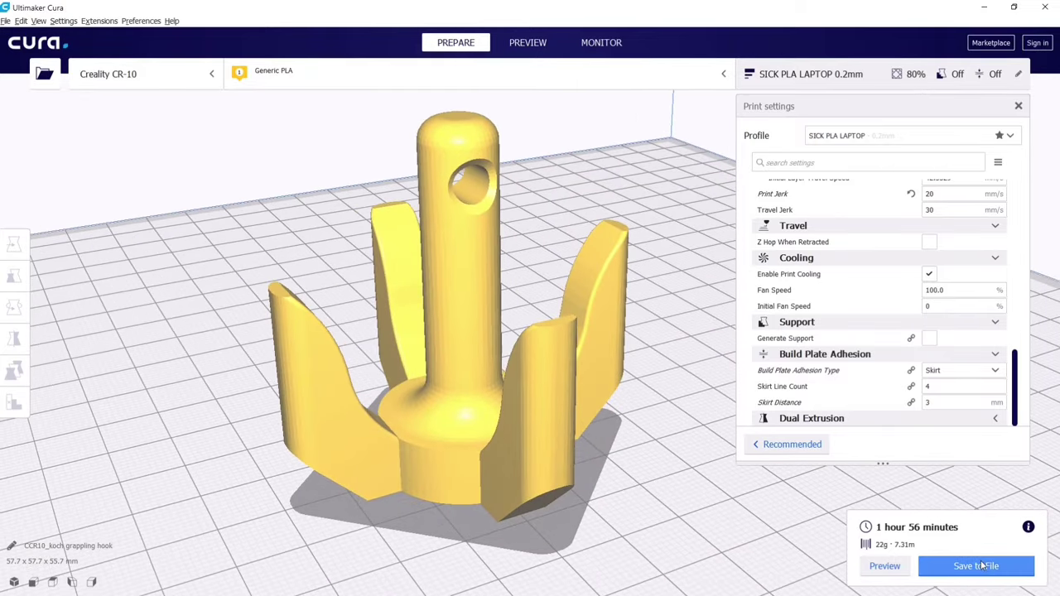